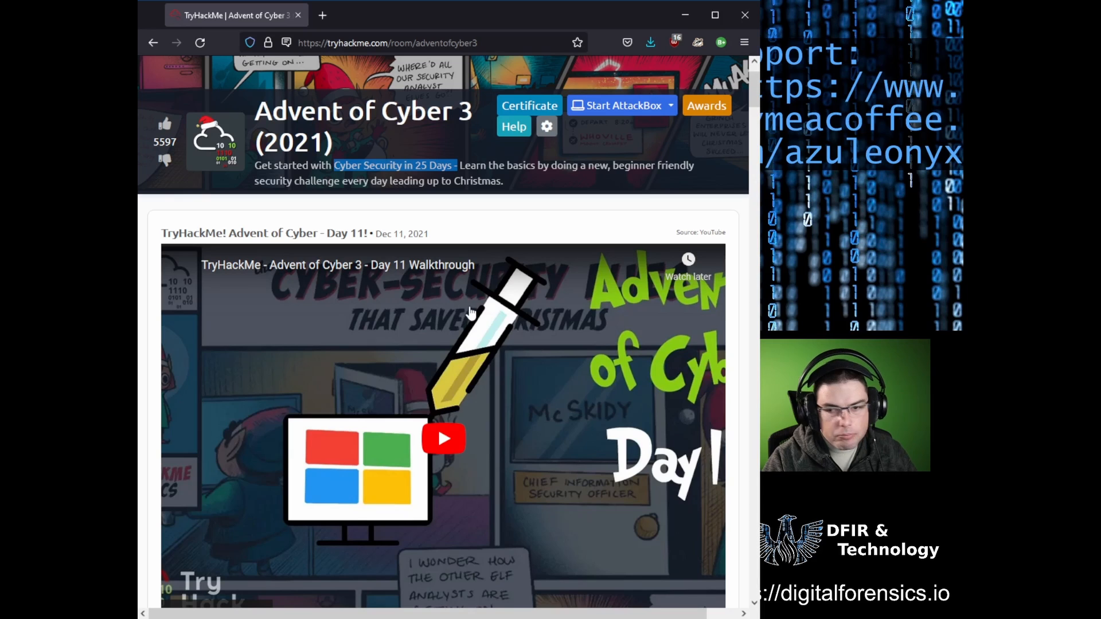
Step: Expand the Task 1 Introduction section of the Advent of Cyber 3 room
scroll(473, 307, "down", 4)
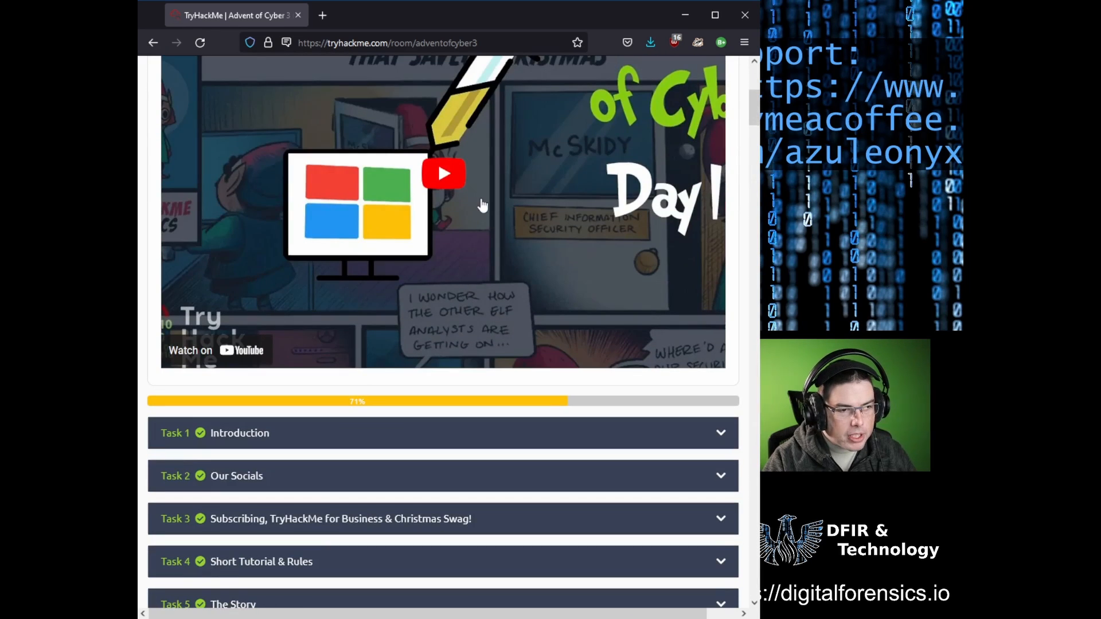
scroll(504, 307, "down", 2)
left_click(502, 313)
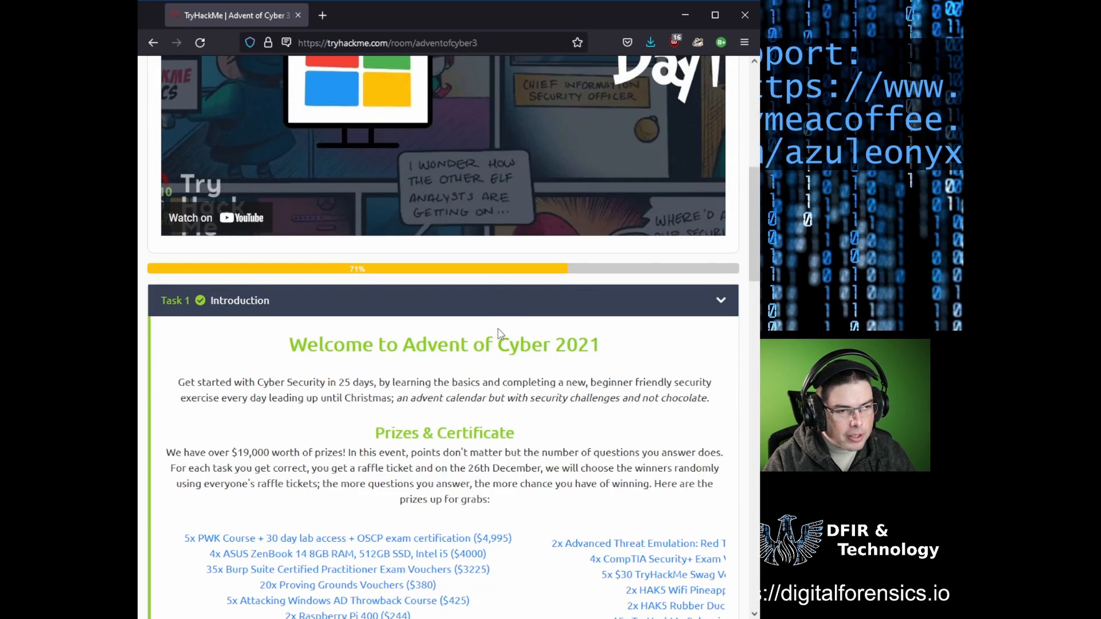
scroll(486, 333, "down", 2)
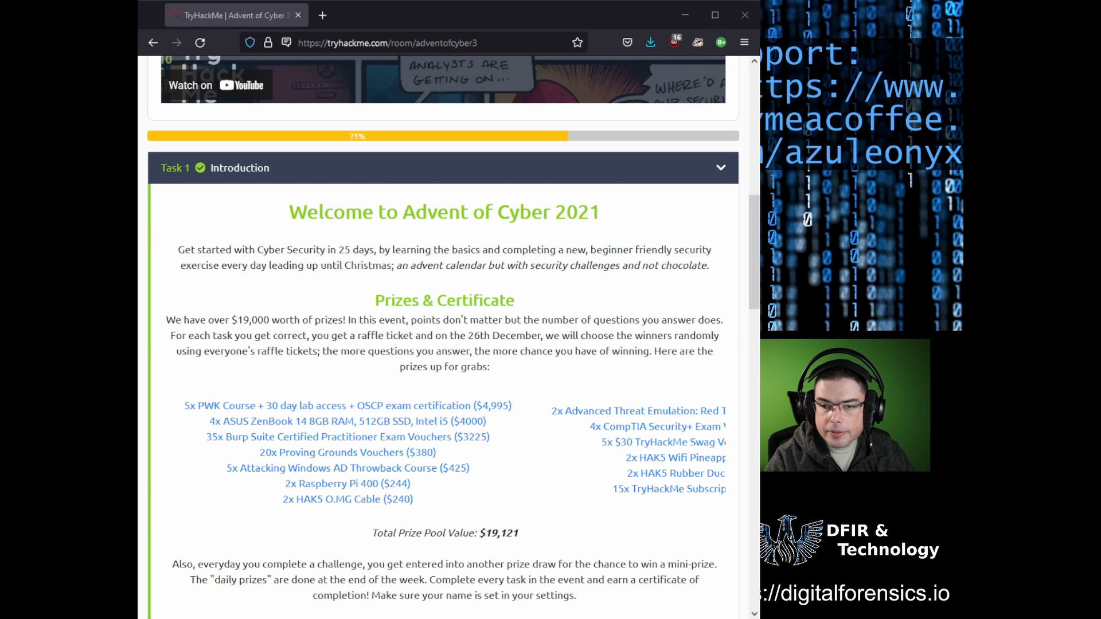
key("alt+Tab")
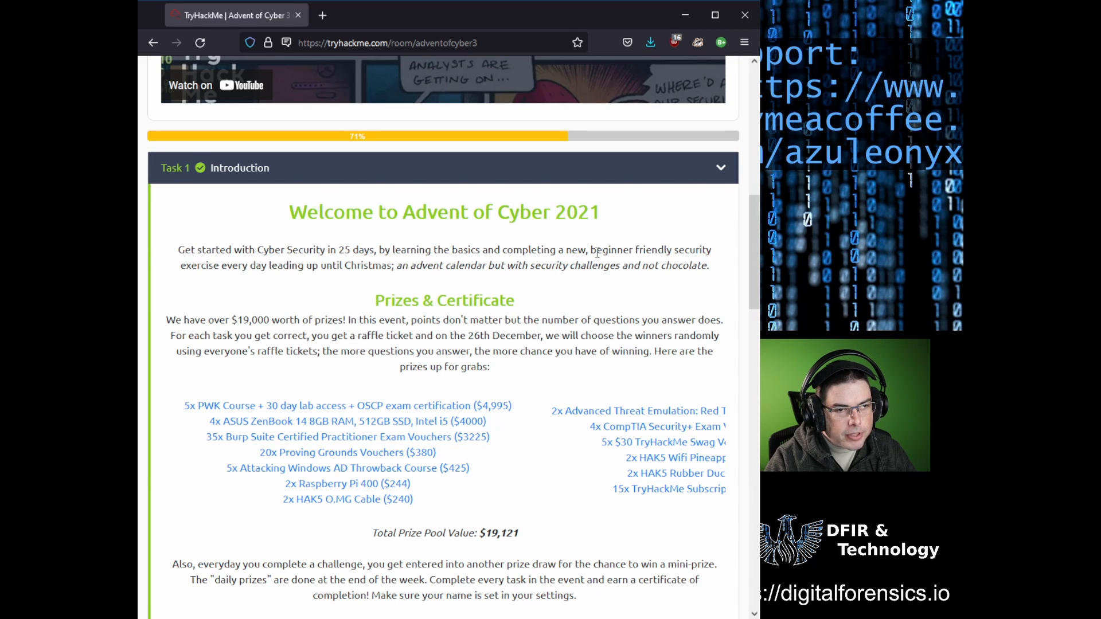
Step: Highlight the welcome paragraph, advent calendar phrase, $19,000 prize amount and raffle wording
left_click_drag(597, 253, 338, 285)
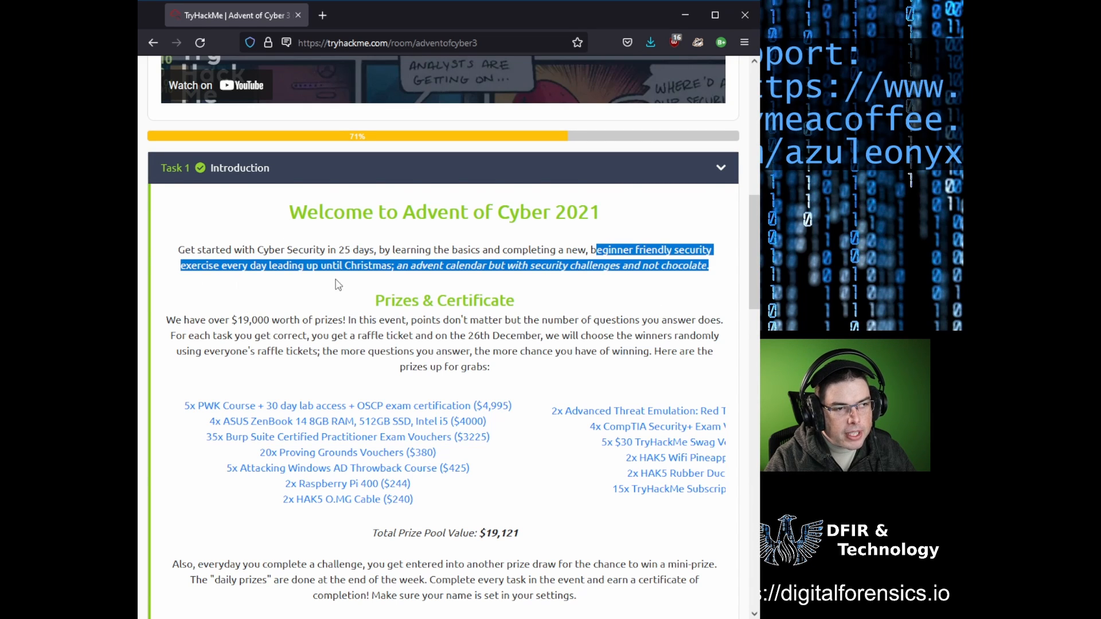
left_click_drag(396, 266, 707, 266)
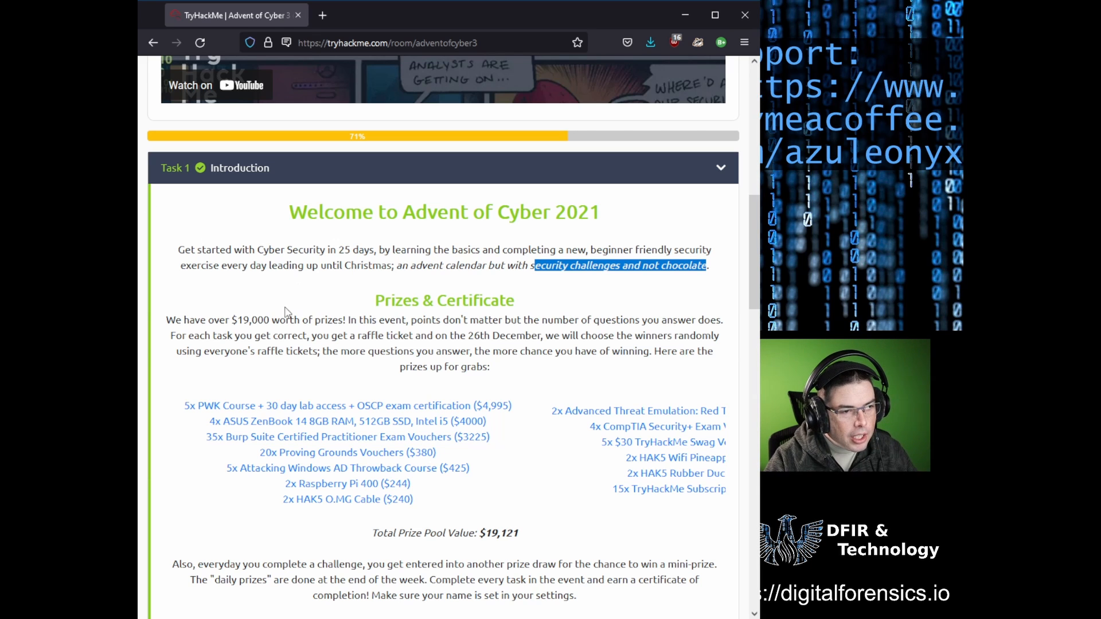
left_click_drag(231, 322, 290, 319)
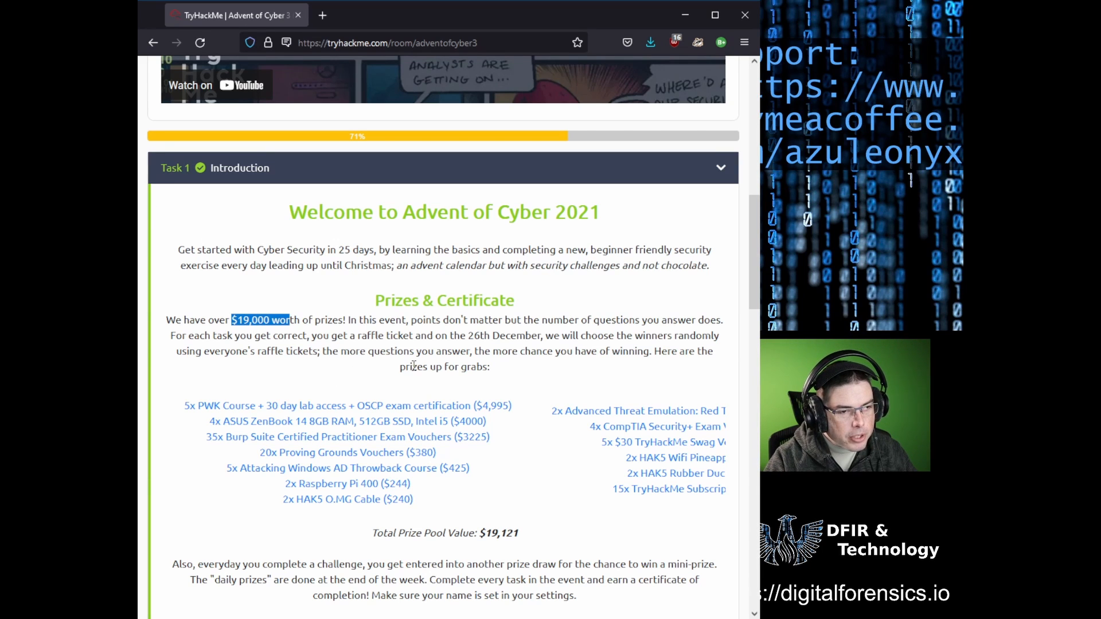
scroll(510, 354, "down", 2)
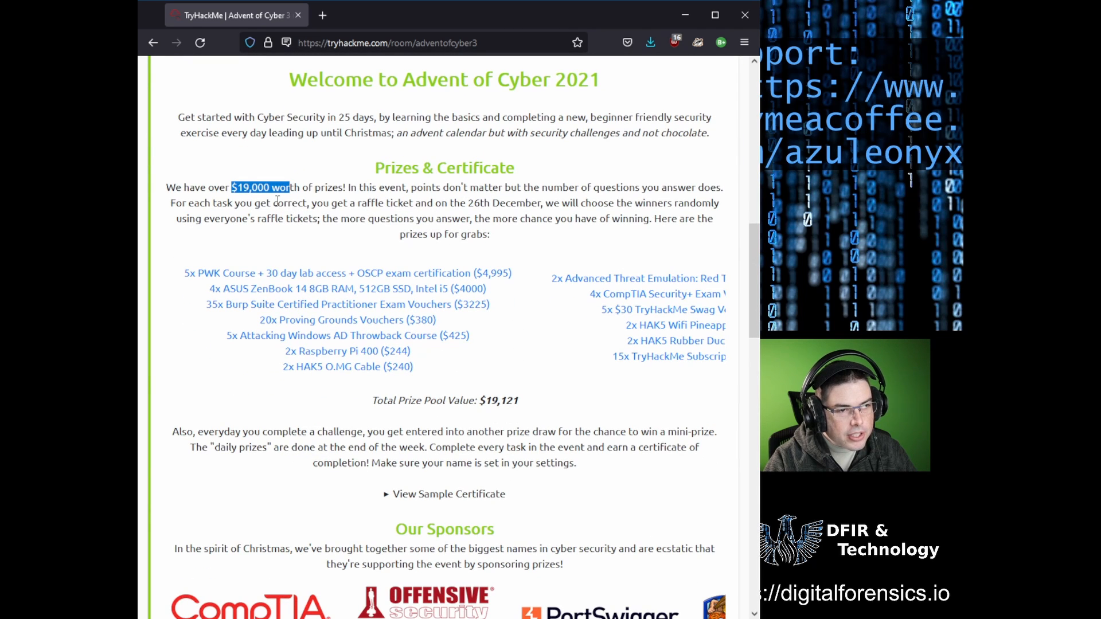
left_click_drag(278, 202, 541, 205)
left_click(637, 217)
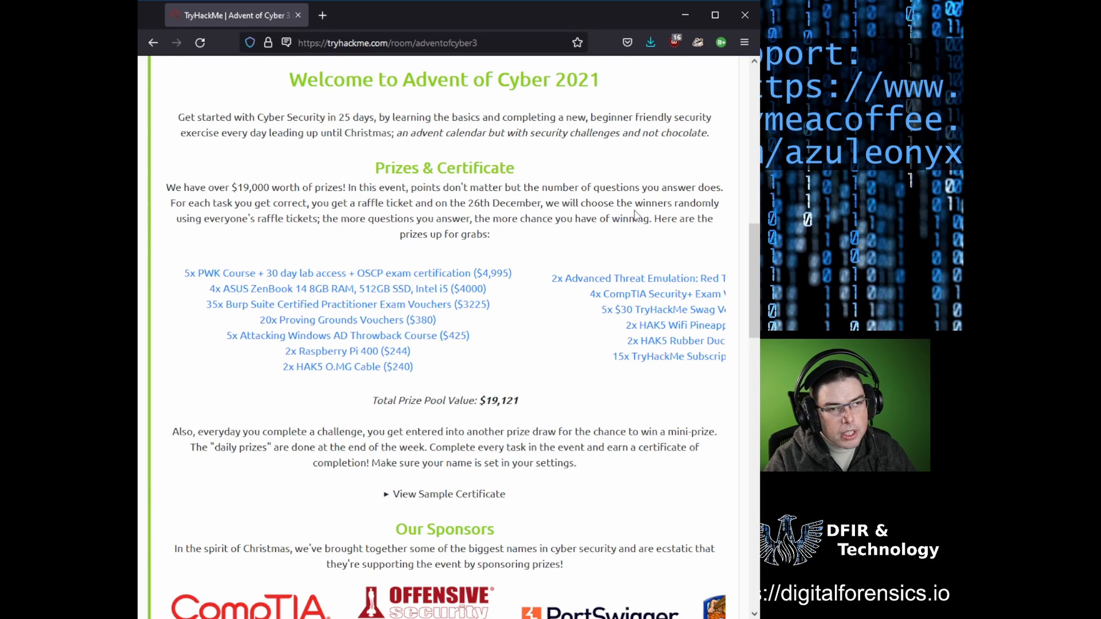
left_click_drag(635, 205, 652, 206)
left_click(636, 254)
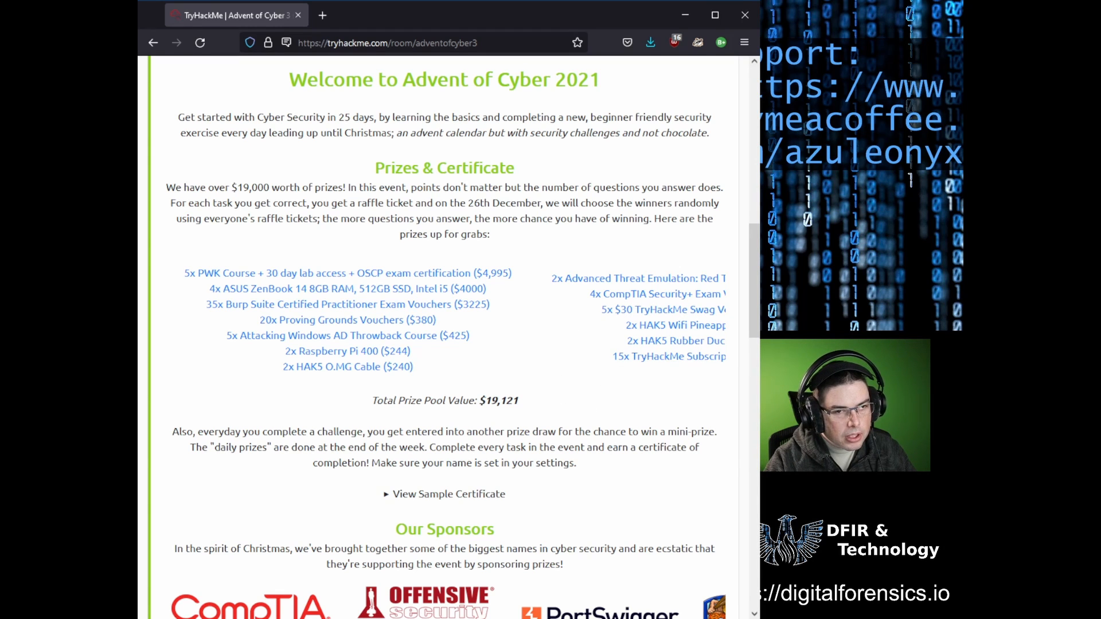
left_click_drag(750, 319, 750, 321)
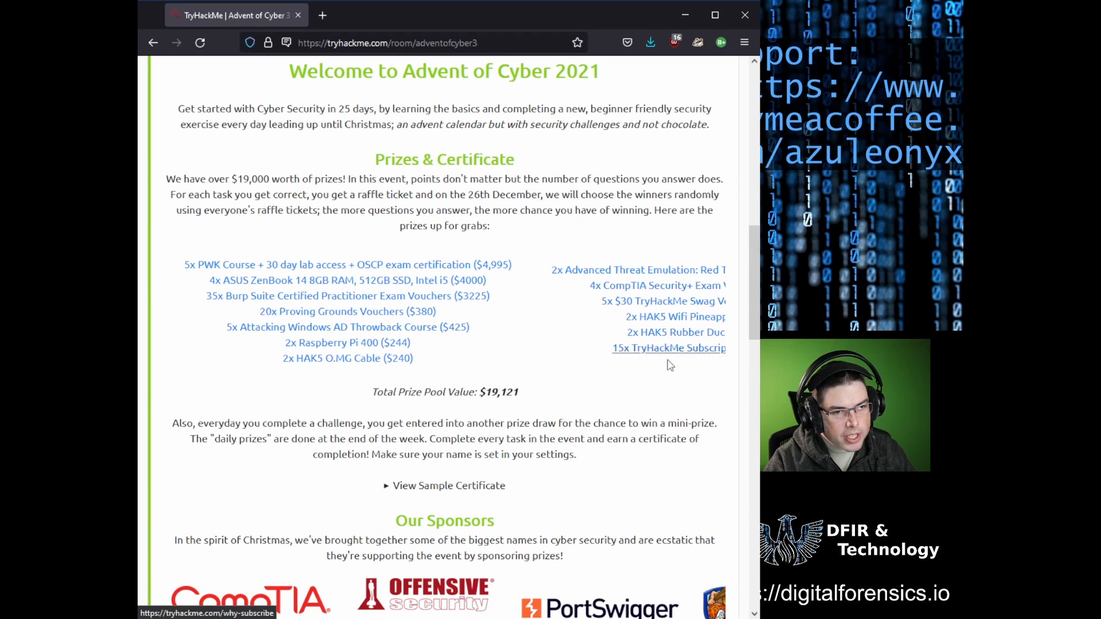
scroll(643, 397, "down", 1)
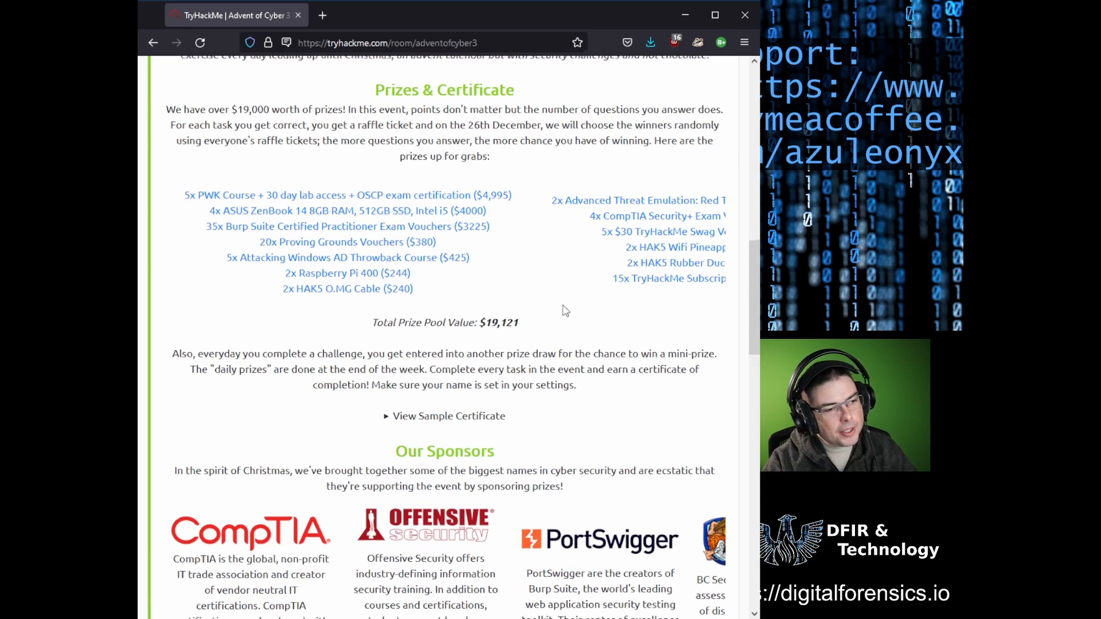
scroll(565, 310, "down", 4)
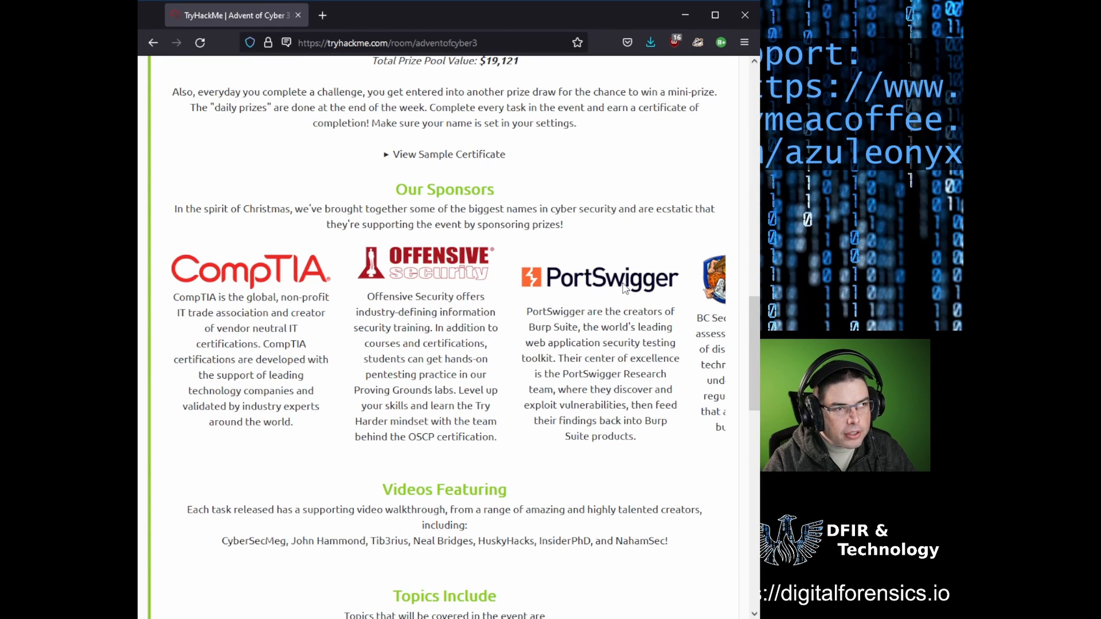
scroll(625, 313, "down", 5)
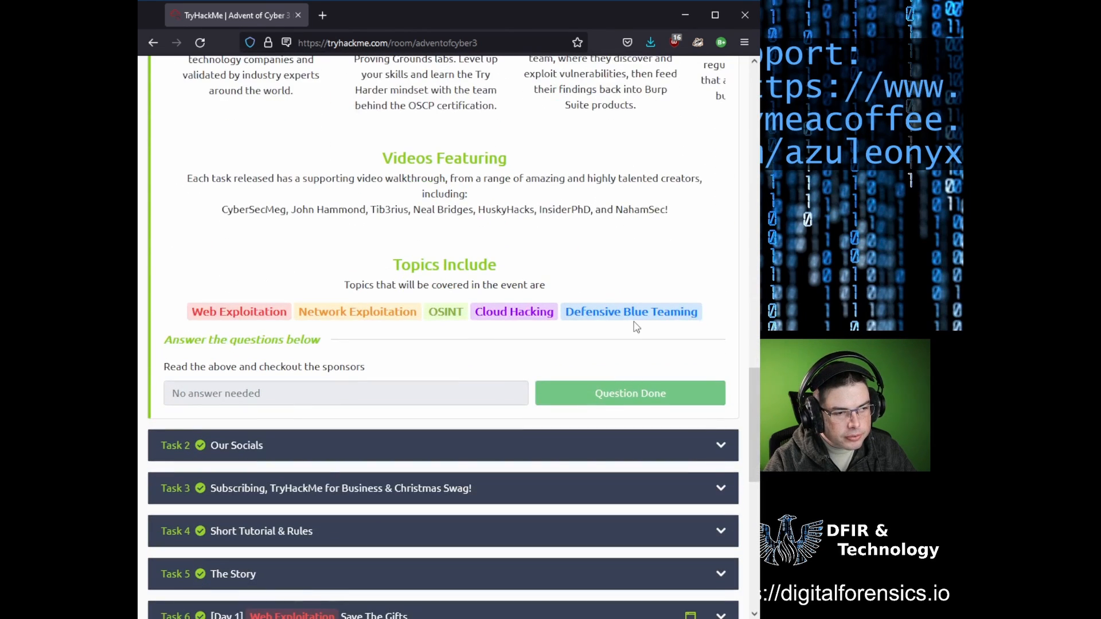
scroll(675, 400, "up", 2)
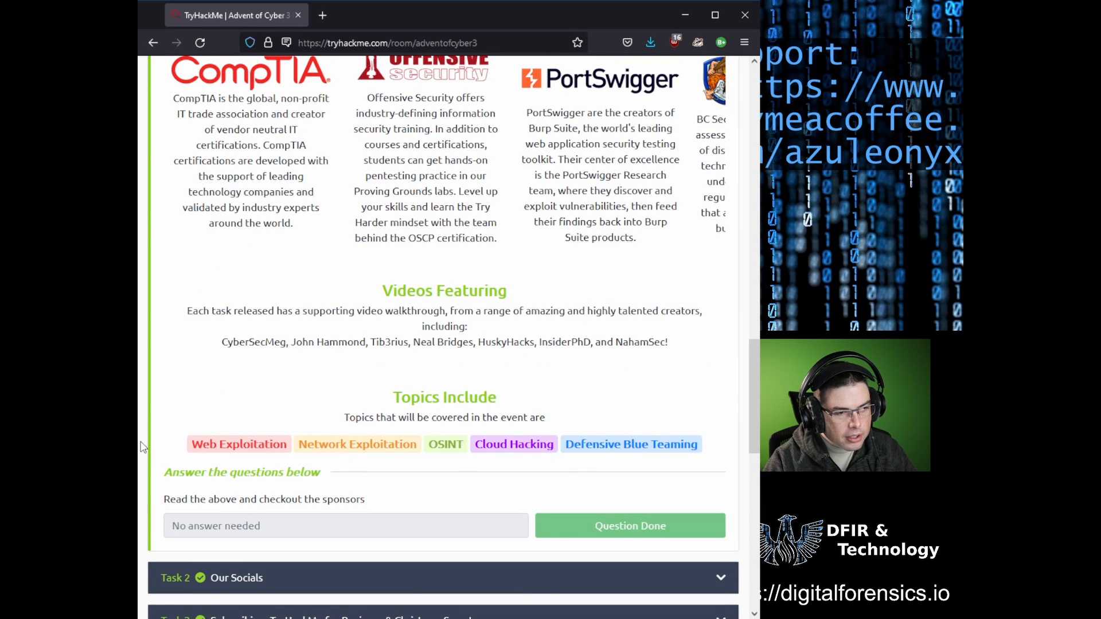
left_click_drag(196, 445, 512, 433)
left_click(309, 459)
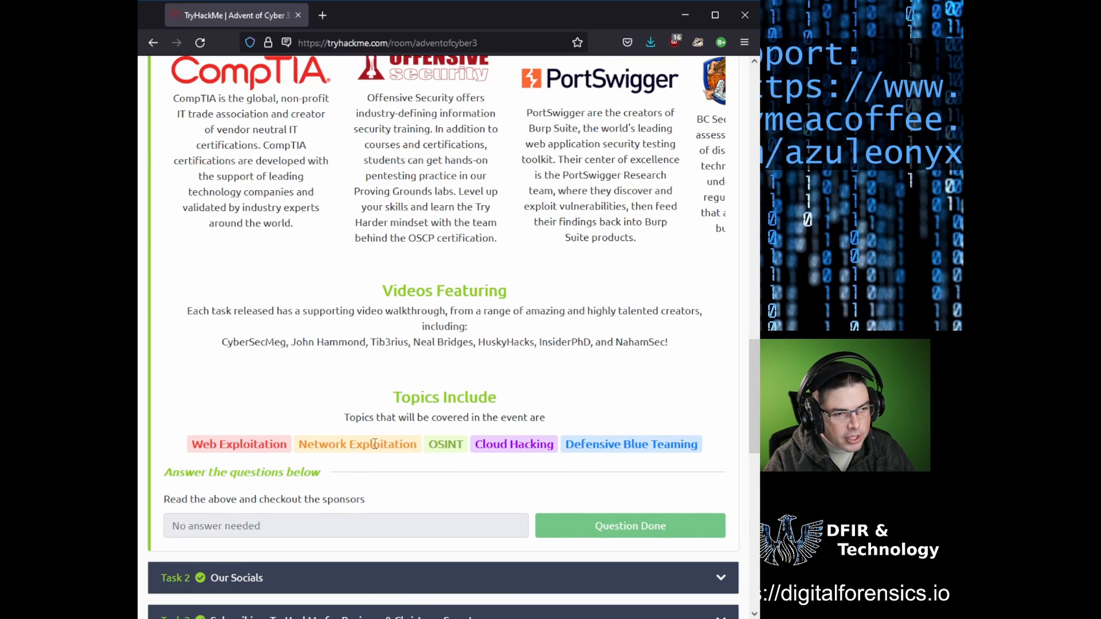
double_click(375, 445)
left_click(415, 464)
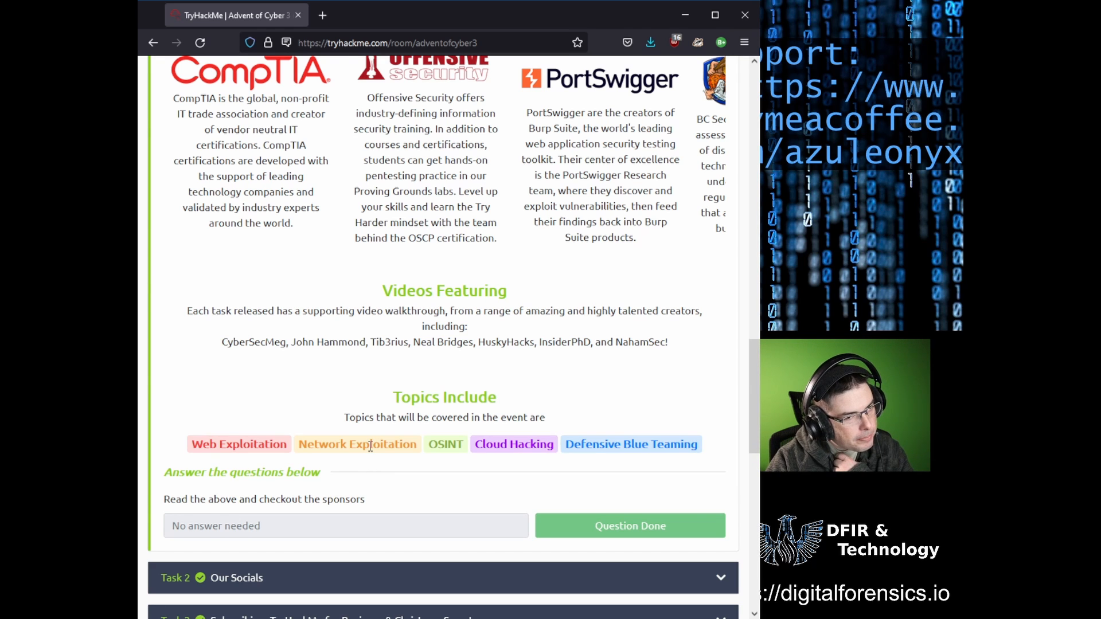
scroll(447, 439, "down", 10)
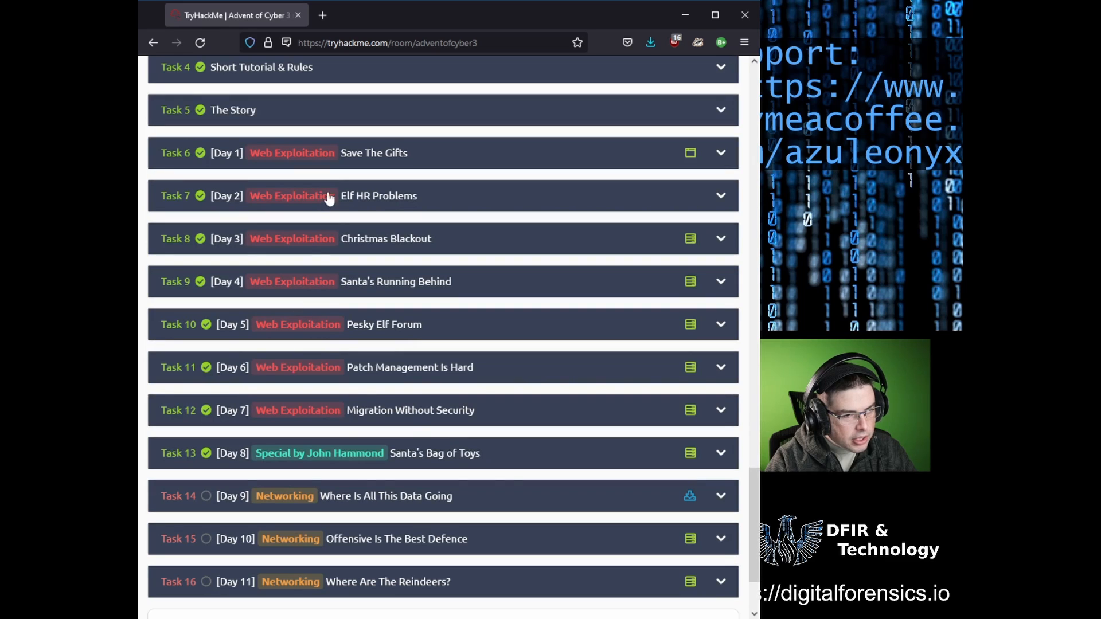
scroll(520, 473, "up", 10)
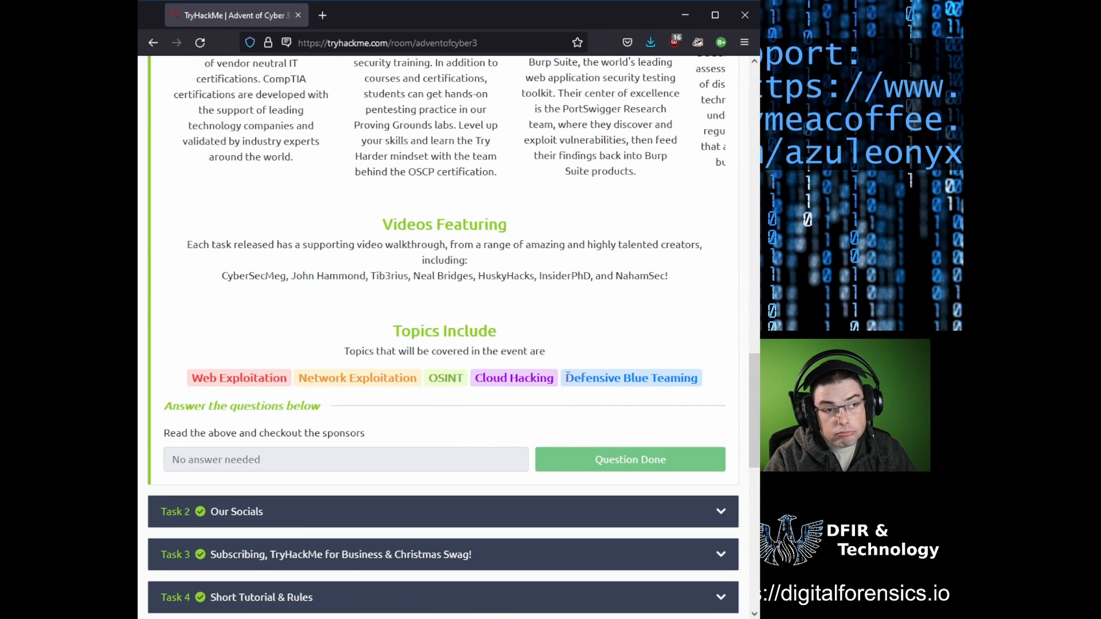
scroll(511, 390, "down", 2)
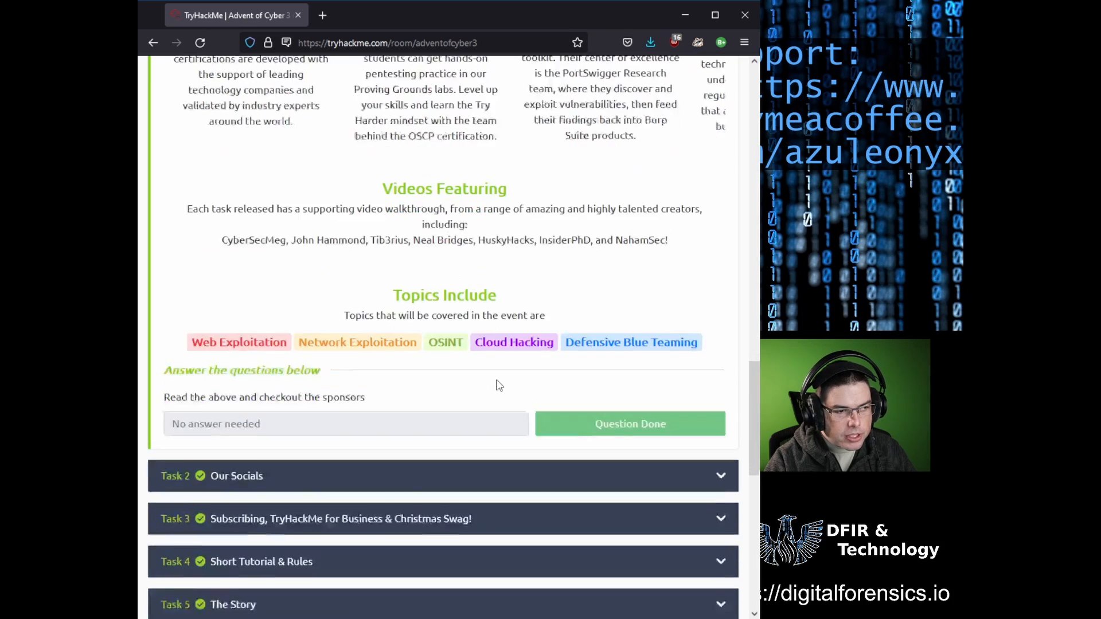
scroll(497, 386, "up", 10)
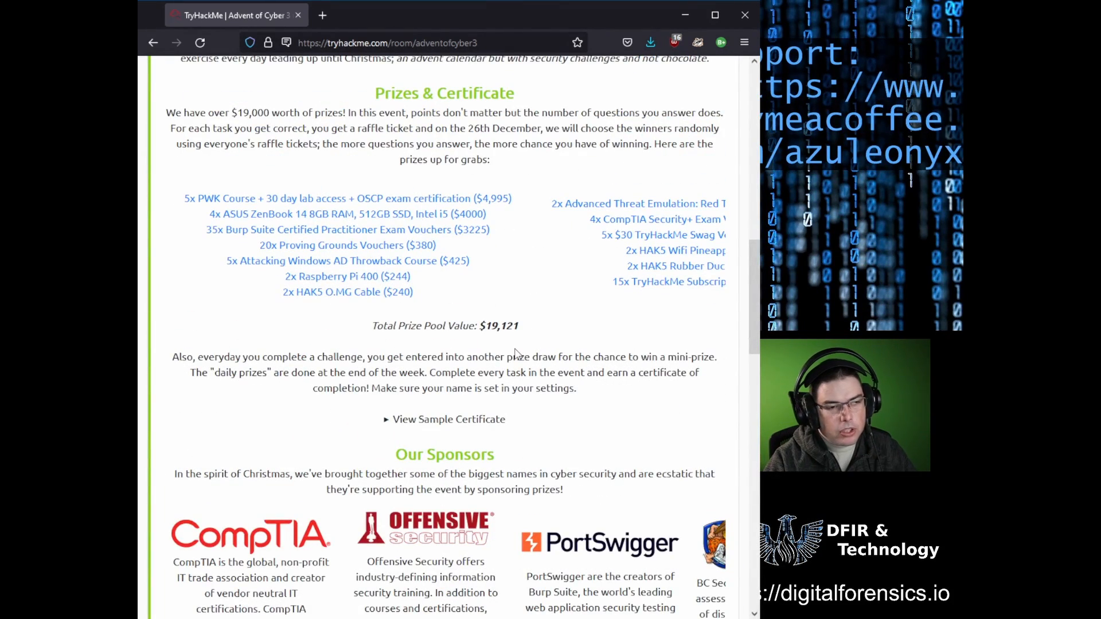
scroll(505, 355, "up", 5)
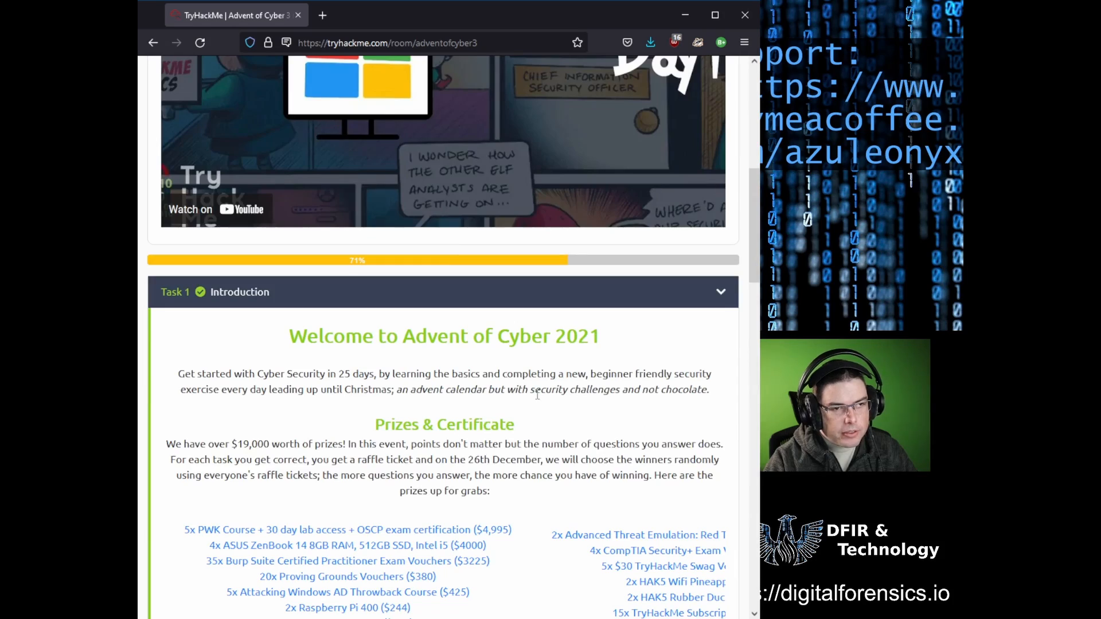
scroll(537, 395, "down", 12)
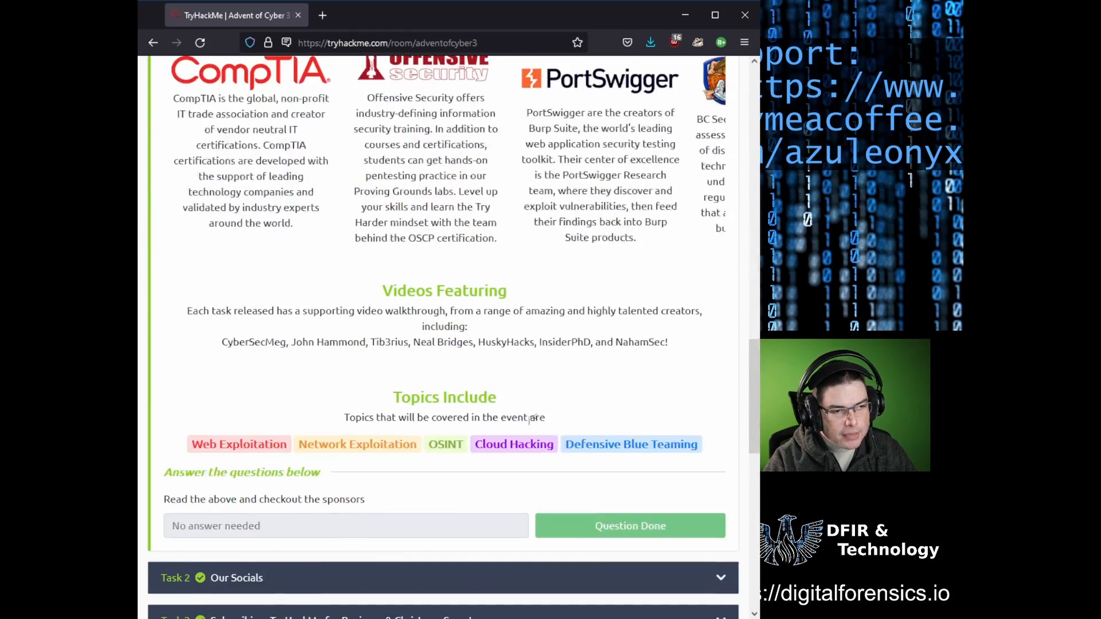
scroll(530, 418, "down", 3)
Step: Expand Task 2 Our Socials and scroll its links down to the Task 3–12 headers
left_click(534, 380)
scroll(536, 421, "up", 7)
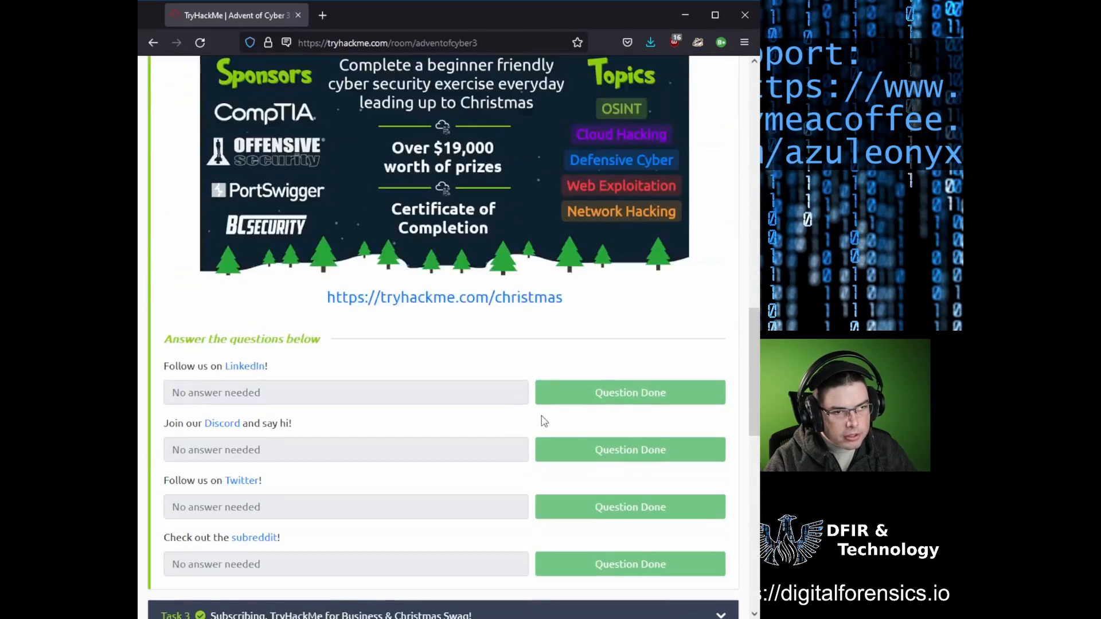
scroll(543, 418, "up", 4)
scroll(543, 418, "up", 4)
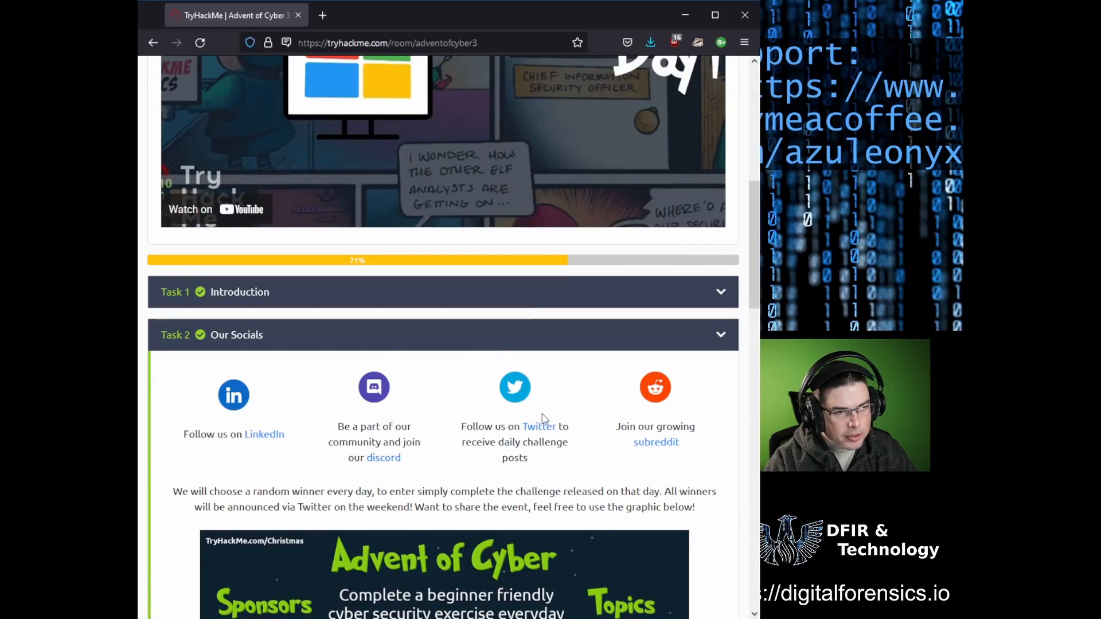
scroll(444, 383, "down", 2)
scroll(516, 447, "down", 2)
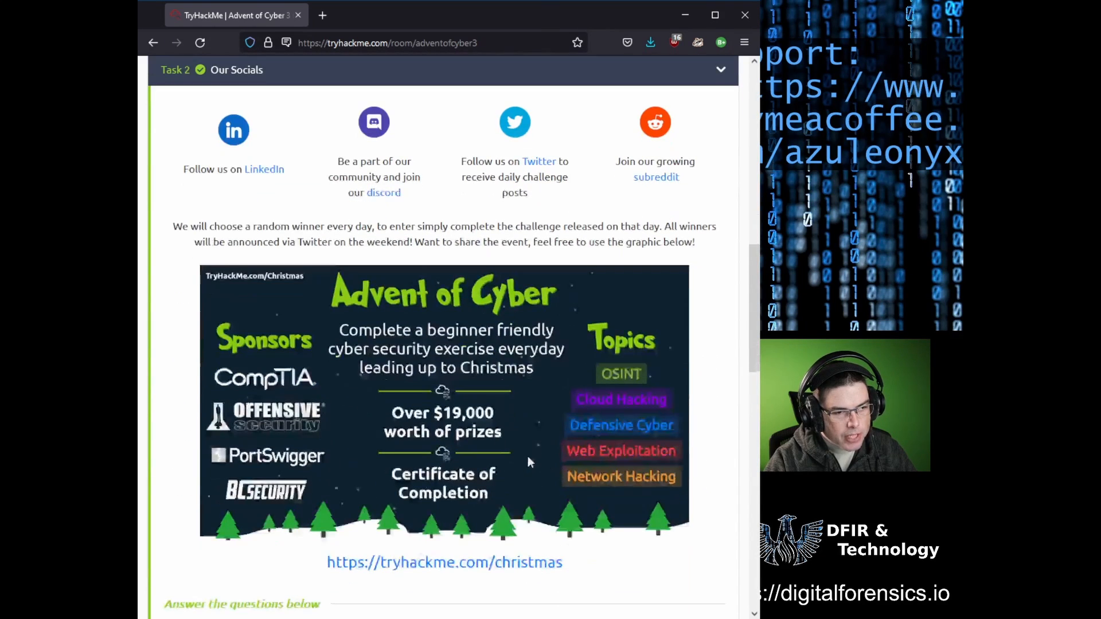
scroll(534, 447, "down", 3)
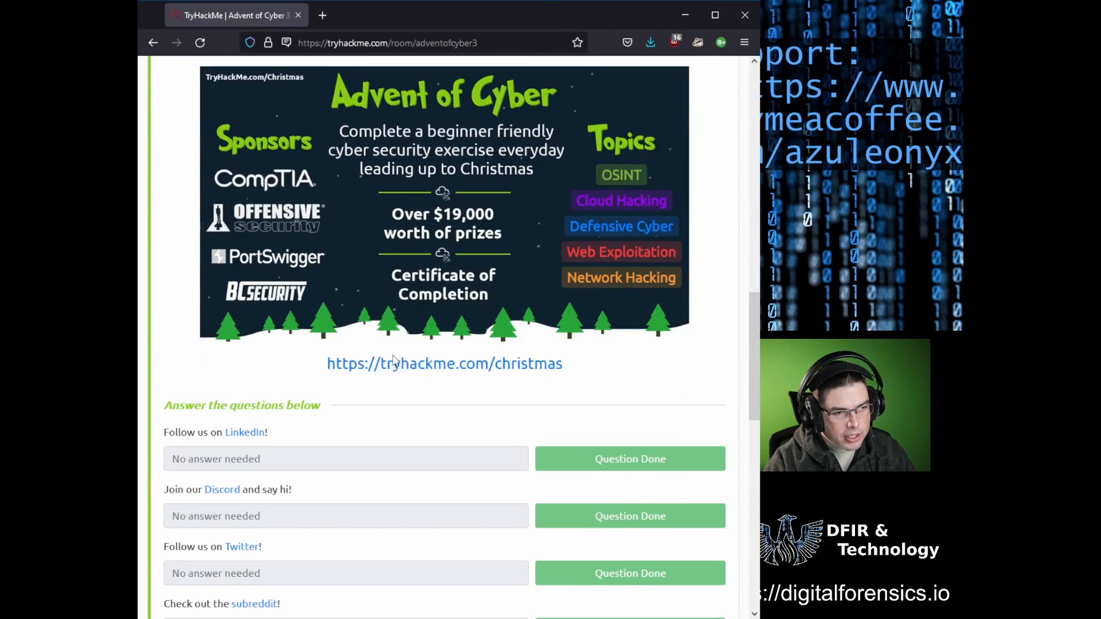
scroll(450, 430, "down", 5)
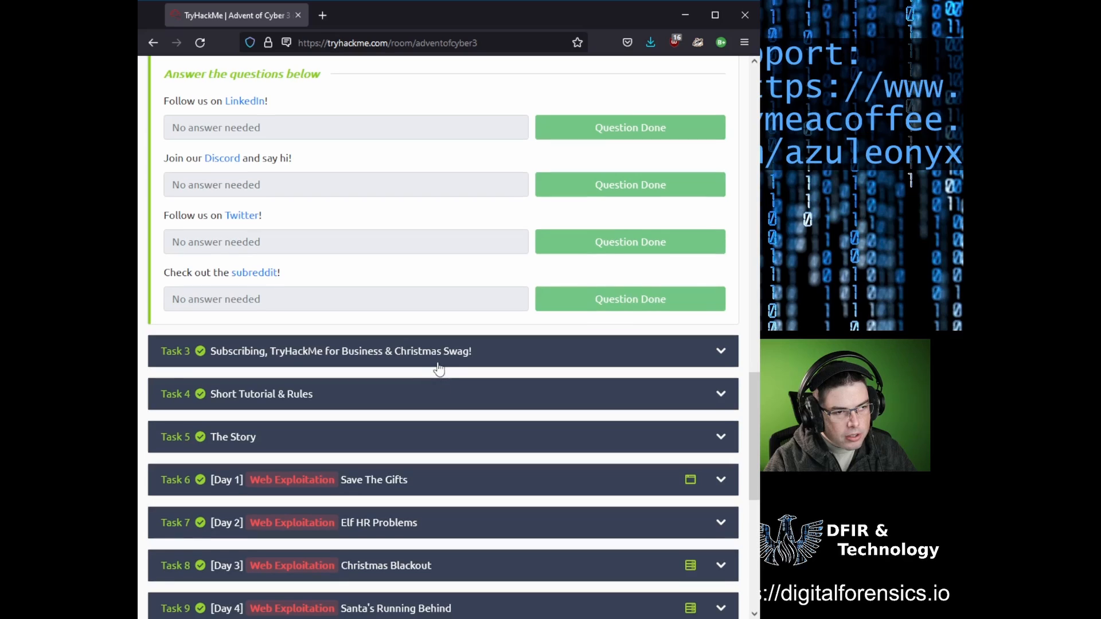
scroll(402, 424, "down", 2)
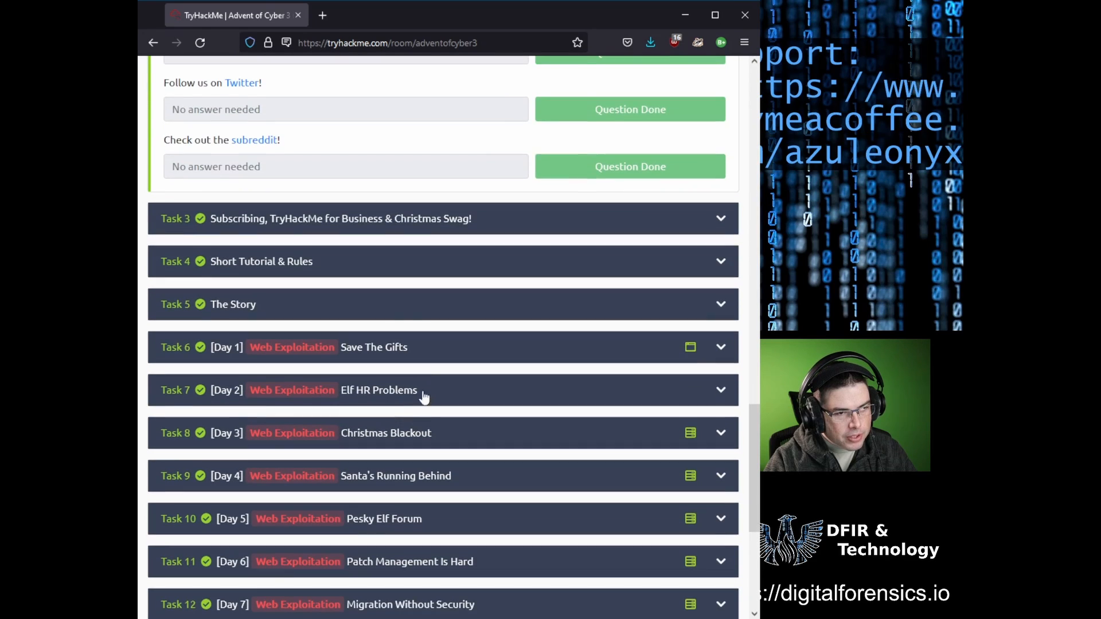
Step: Expand Task 5 The Story and view the Christmas story comic enlarged
left_click(407, 310)
scroll(525, 440, "up", 6)
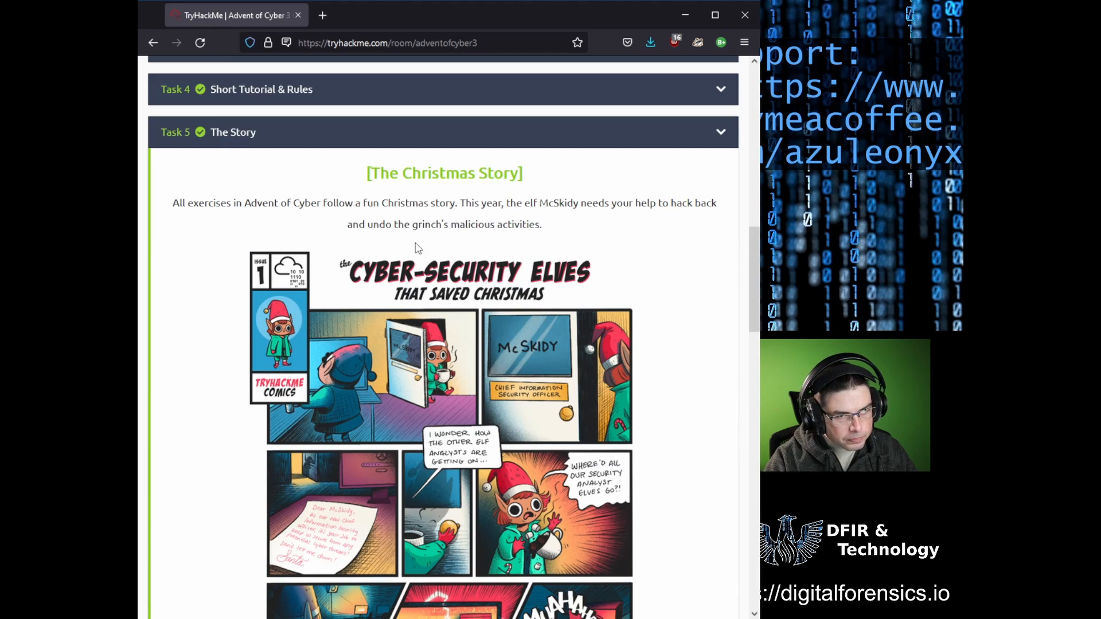
left_click_drag(367, 172, 554, 189)
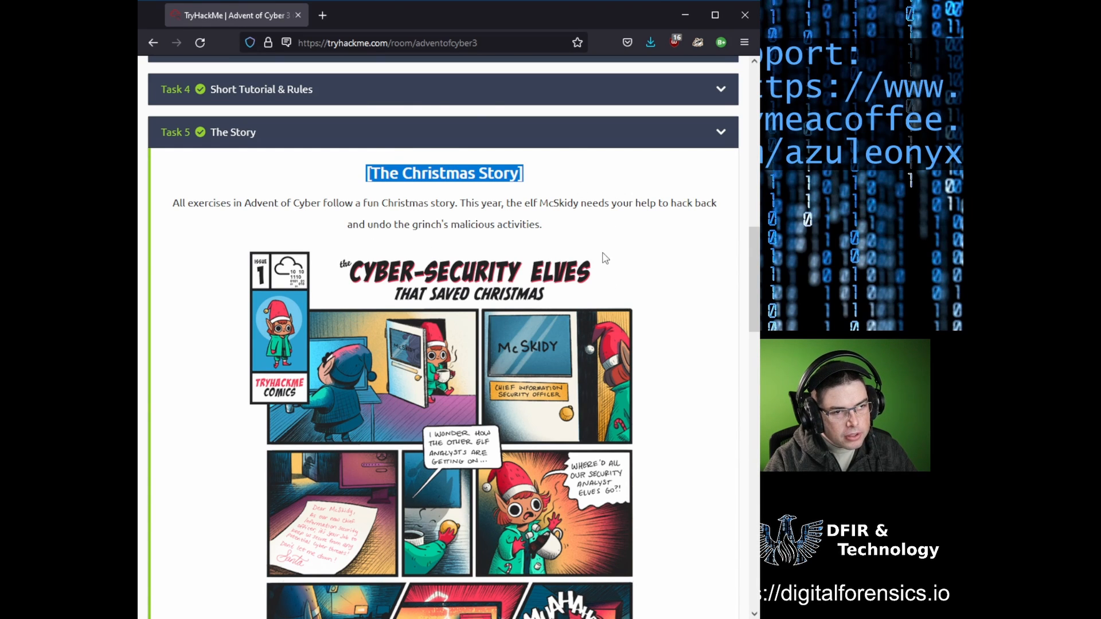
left_click(603, 258)
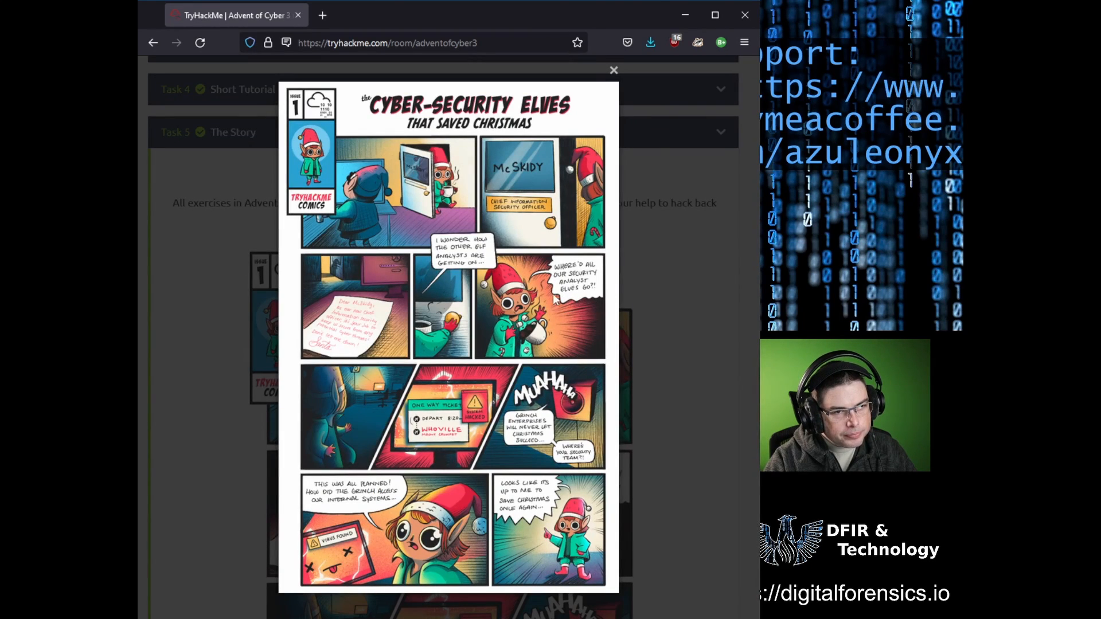
left_click(648, 303)
Step: Highlight story phrases about McSkidy, last December's cyber attacks and the CISO title
scroll(615, 304, "down", 10)
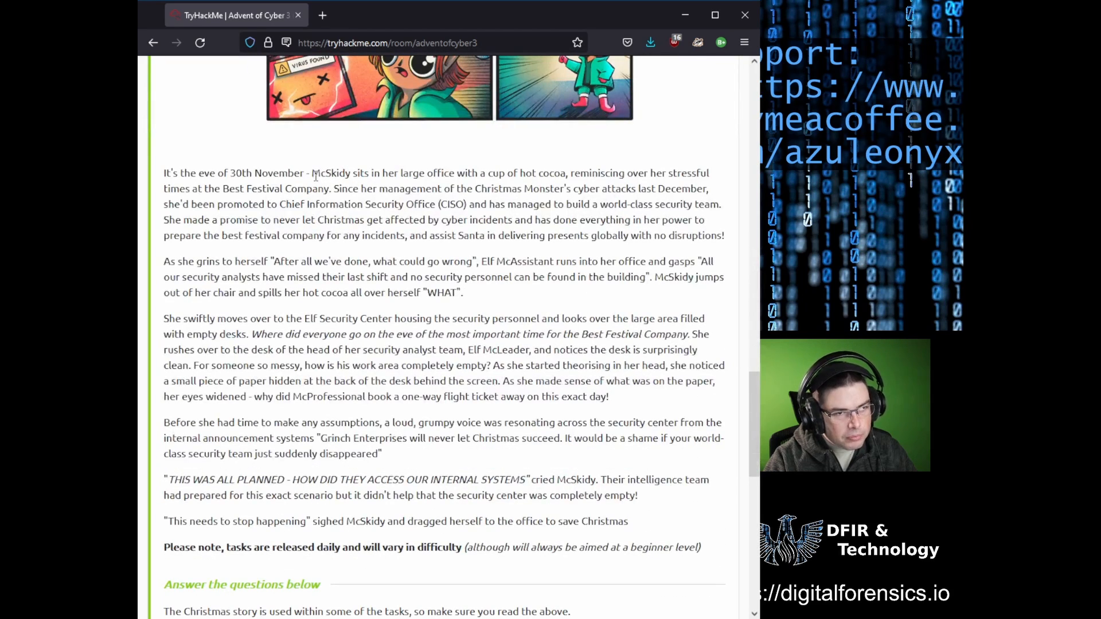
left_click_drag(330, 175, 360, 177)
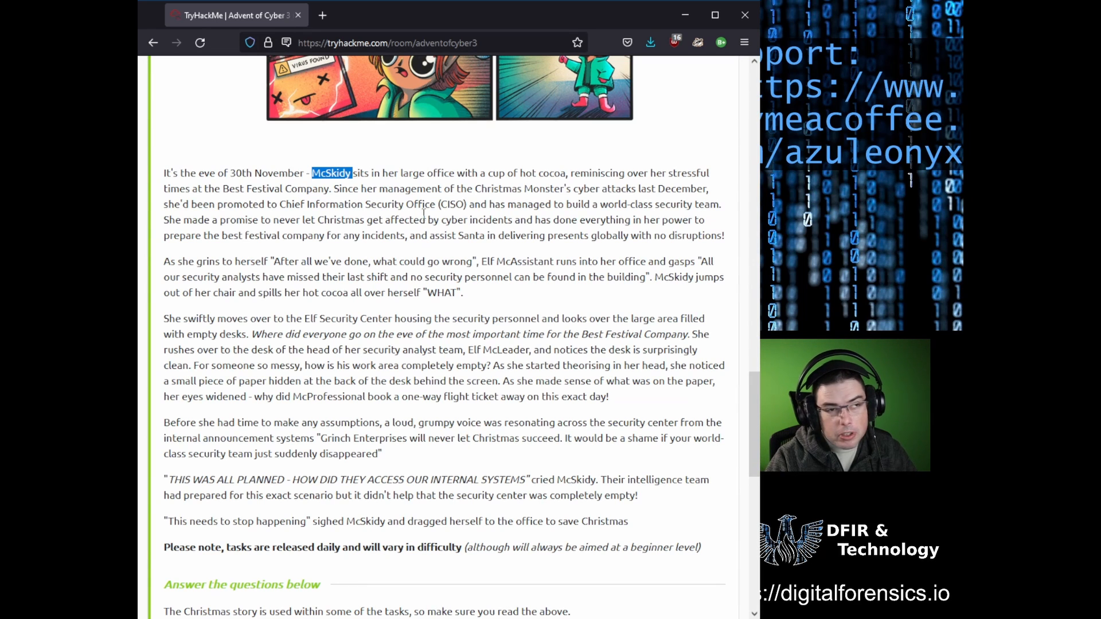
left_click_drag(401, 175, 545, 174)
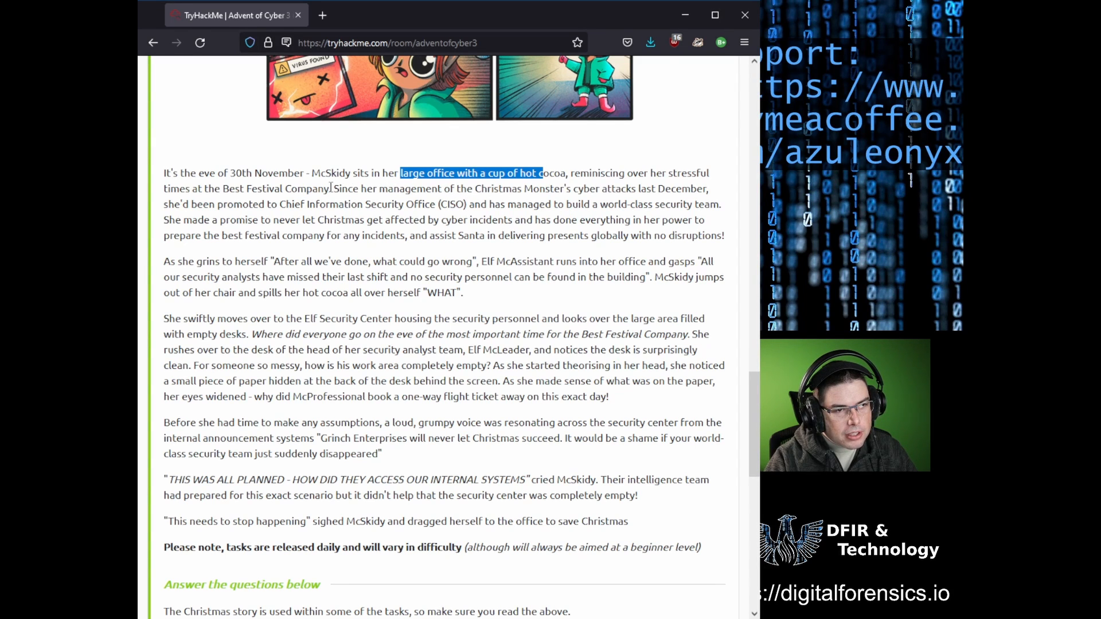
left_click_drag(331, 189, 695, 191)
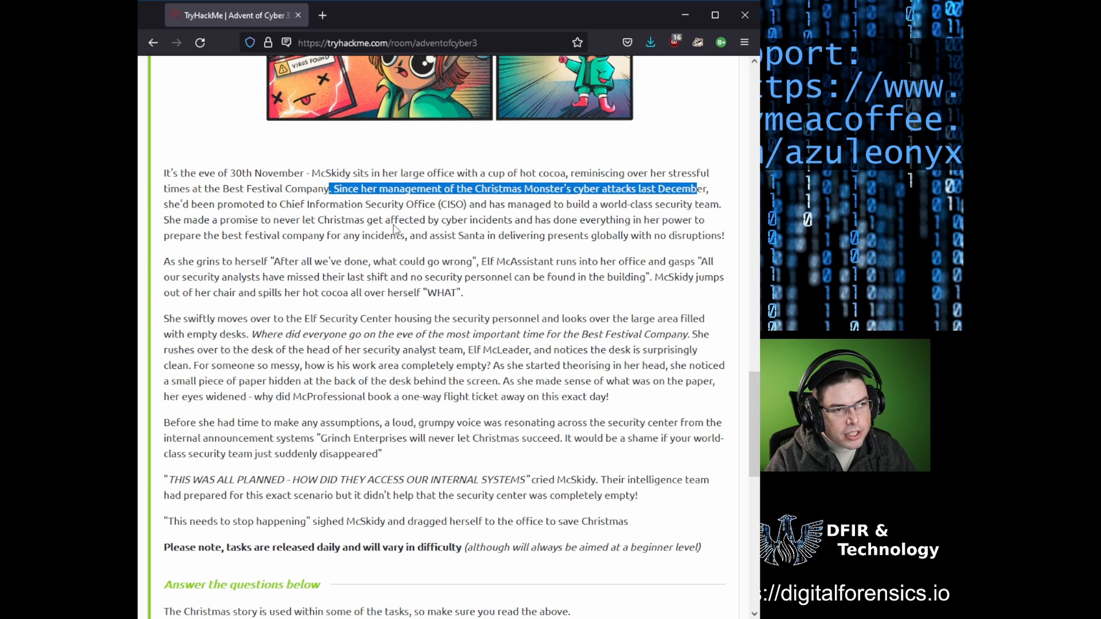
left_click_drag(280, 204, 468, 204)
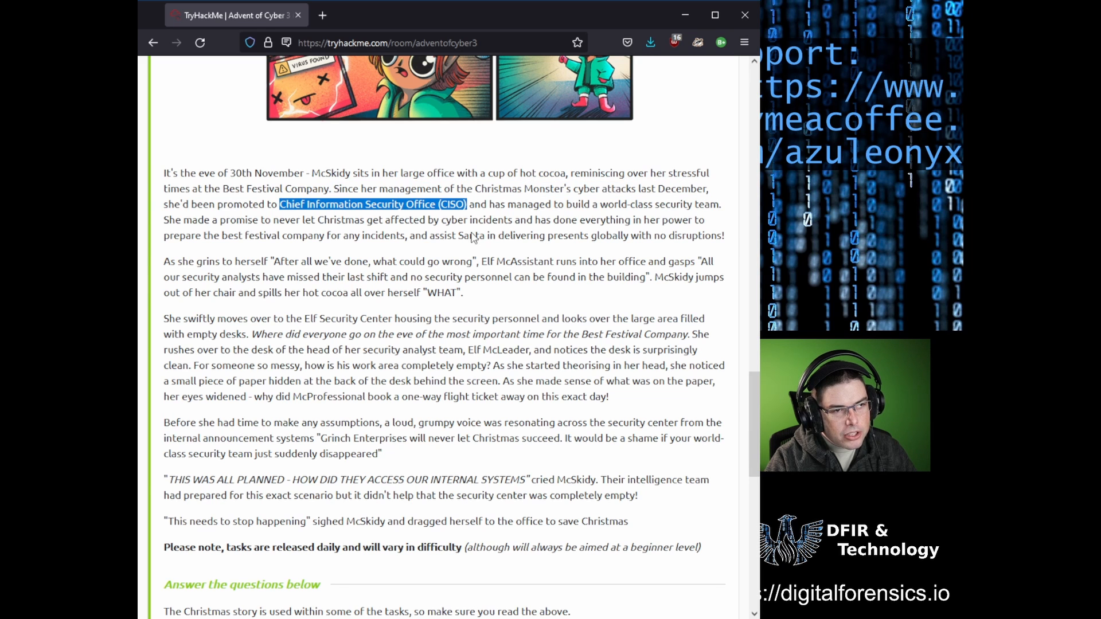
Step: Highlight the 'THIS WAS ALL PLANNED' quote and scroll down the task list
scroll(531, 235, "down", 1)
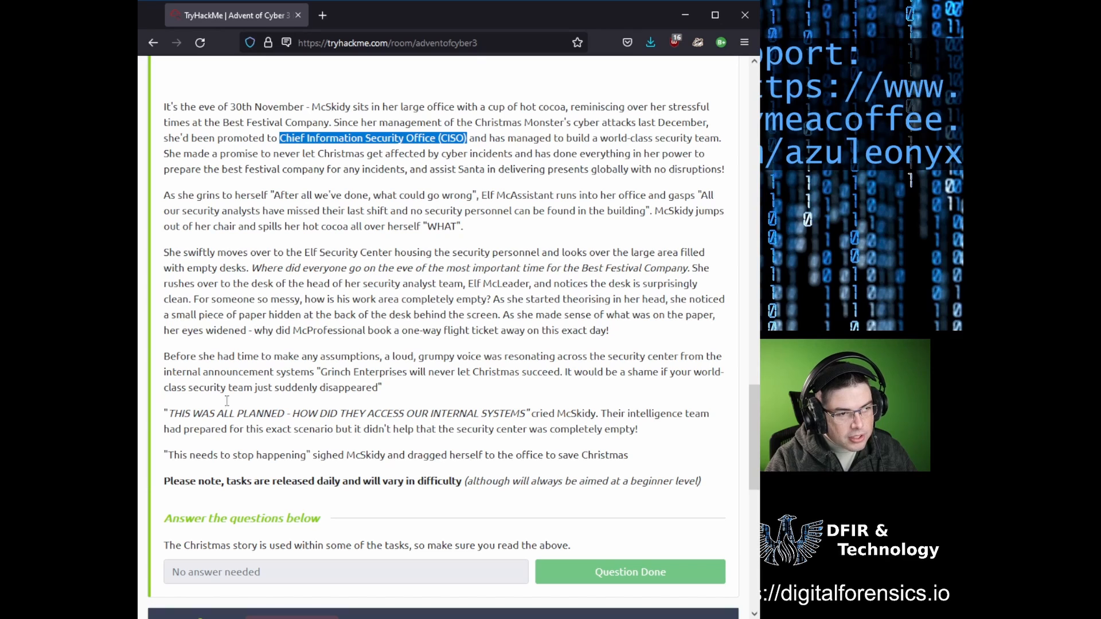
left_click_drag(164, 414, 518, 417)
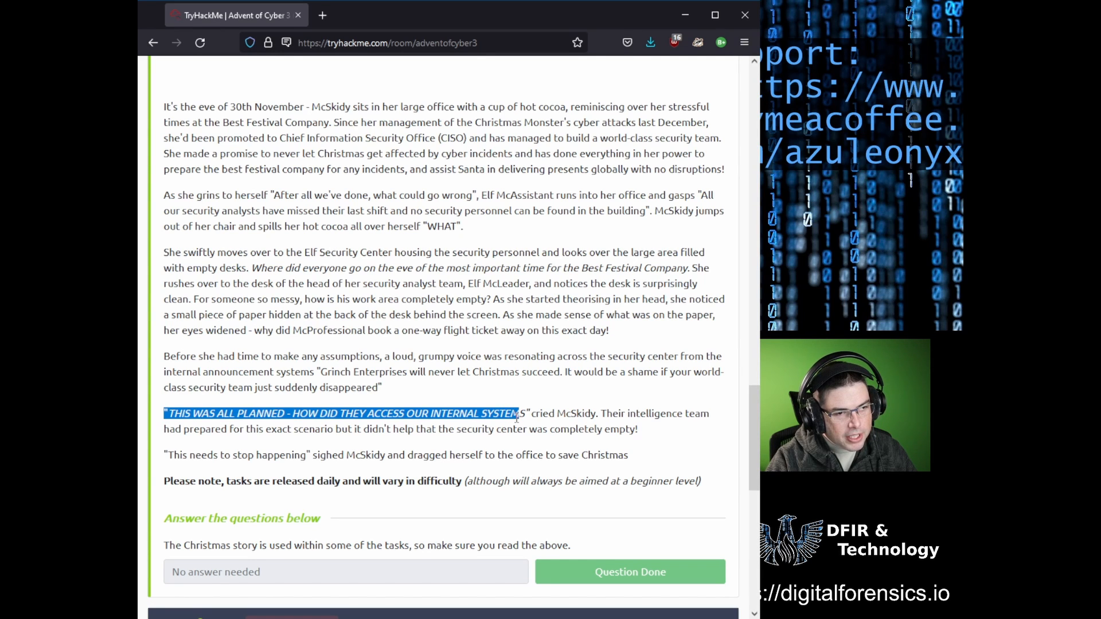
scroll(474, 396, "down", 2)
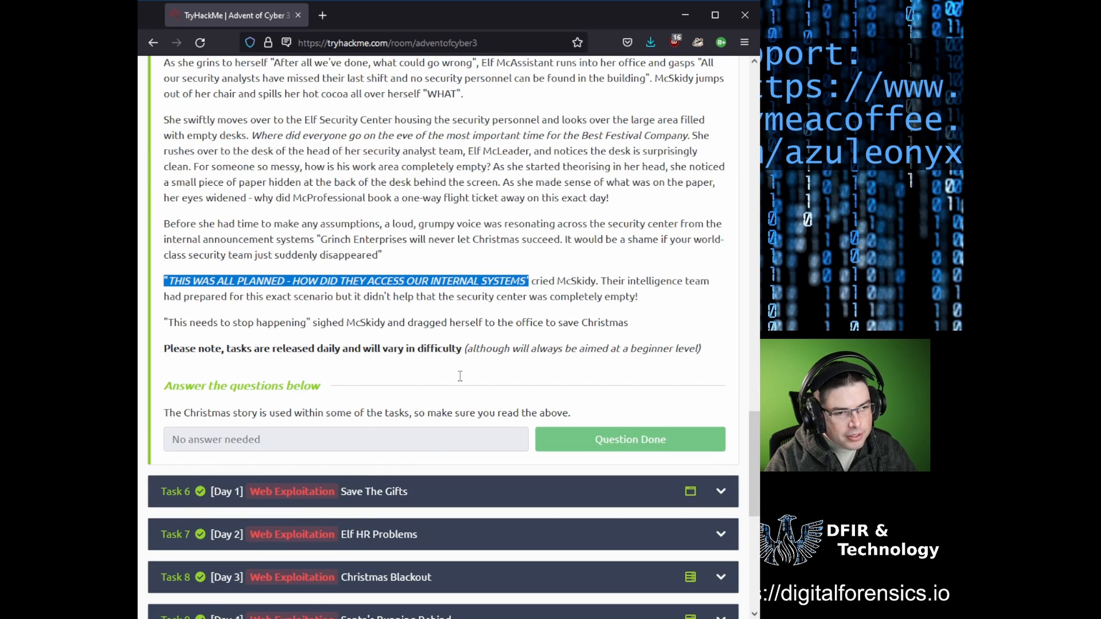
scroll(461, 376, "down", 2)
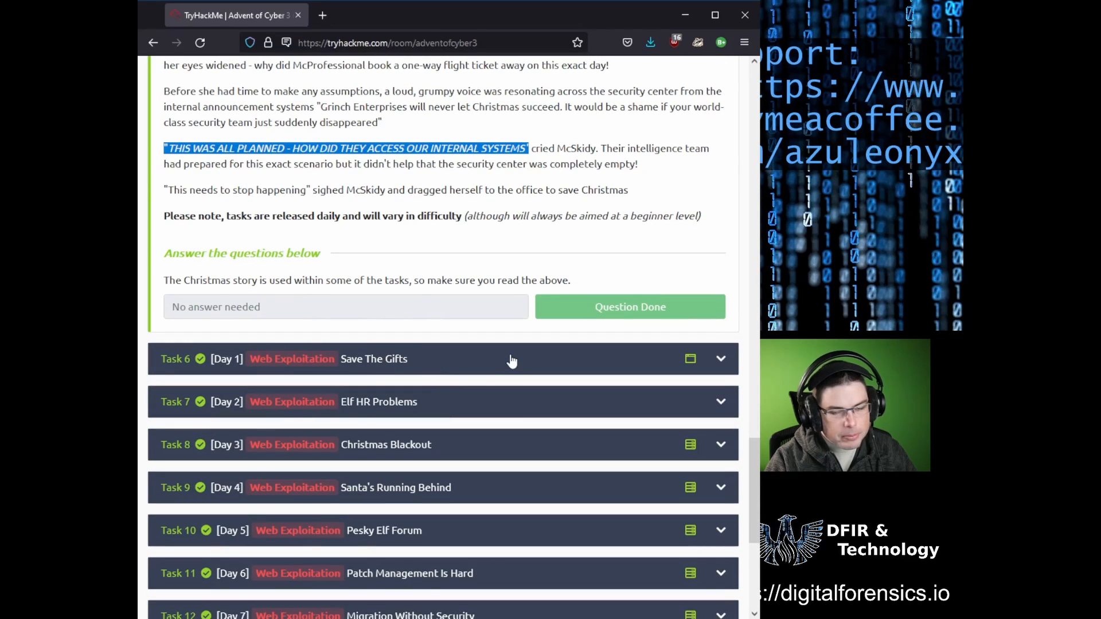
scroll(448, 365, "down", 1)
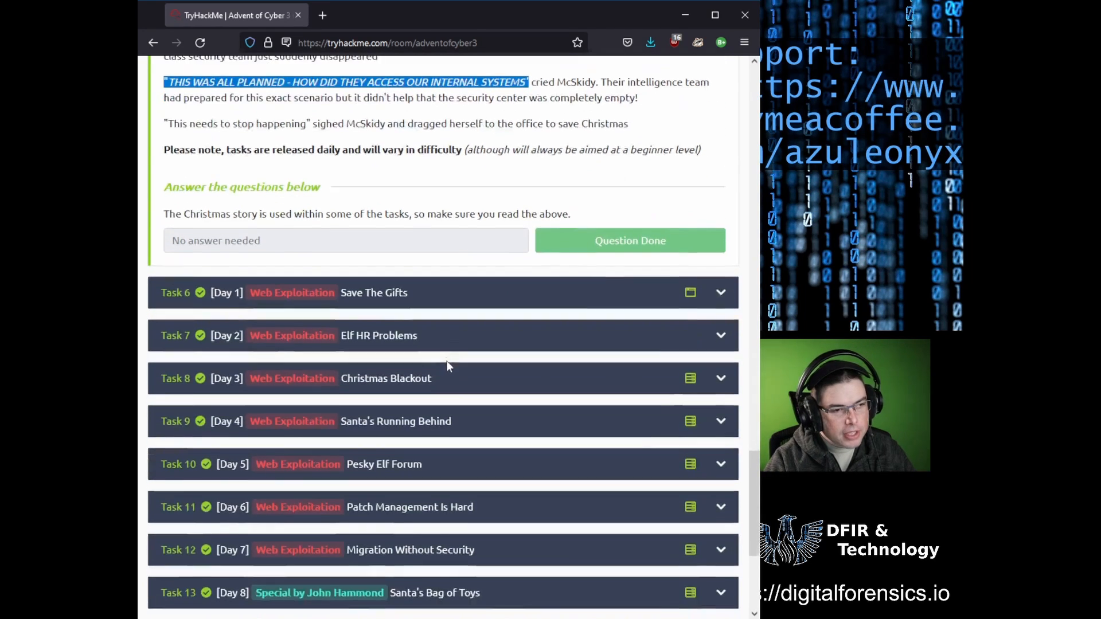
scroll(446, 360, "down", 1)
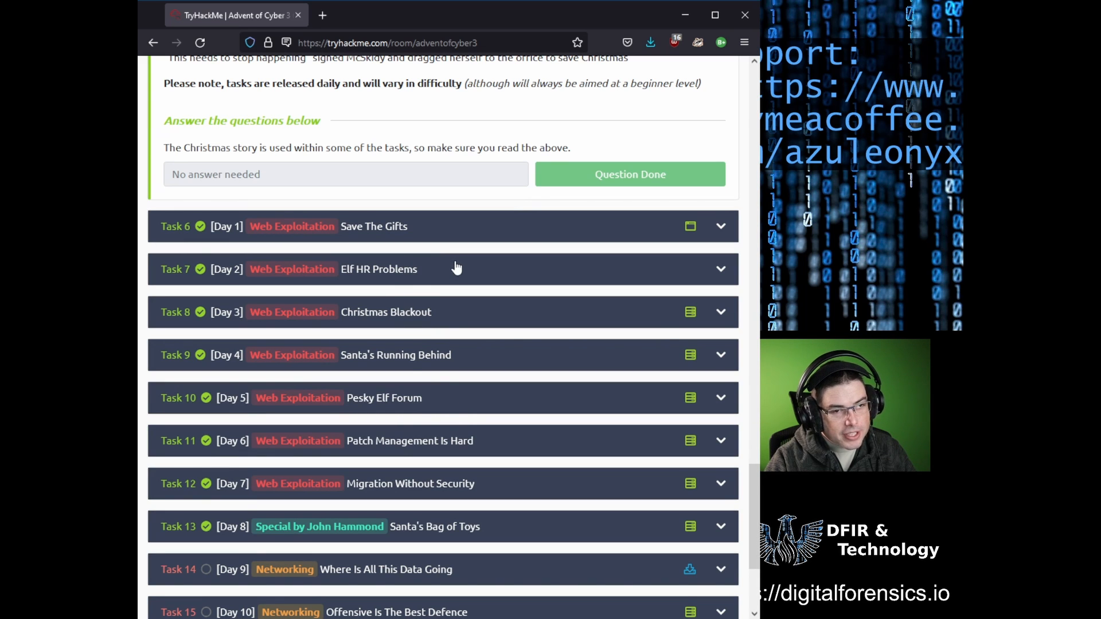
scroll(476, 435, "down", 2)
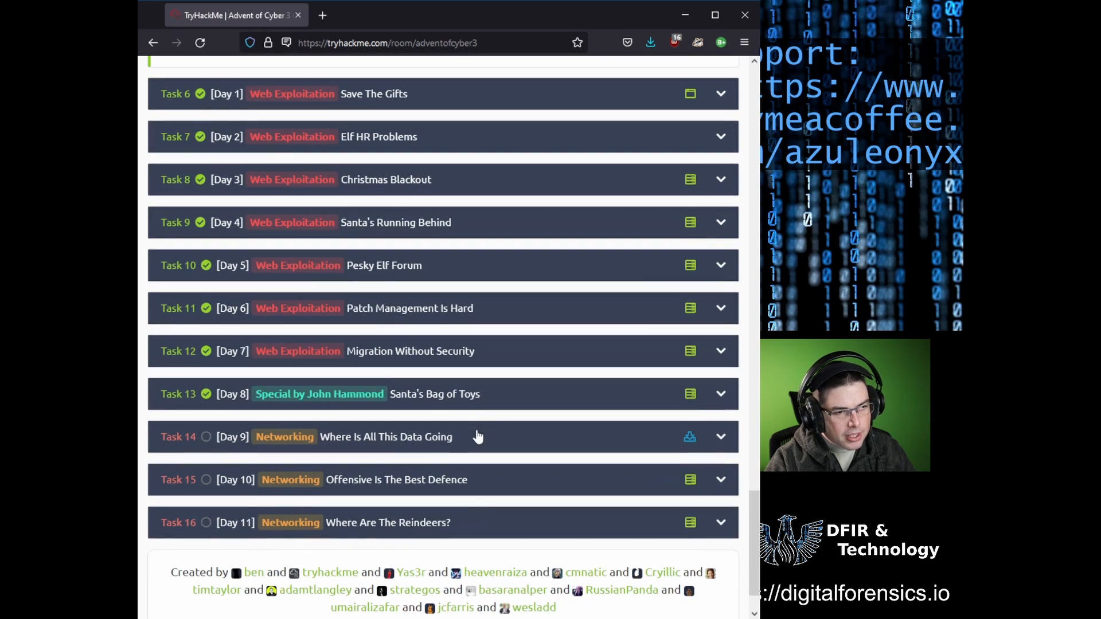
Step: Expand the Day 8 Santa's Bag of Toys task, review it, and collapse it
left_click(476, 396)
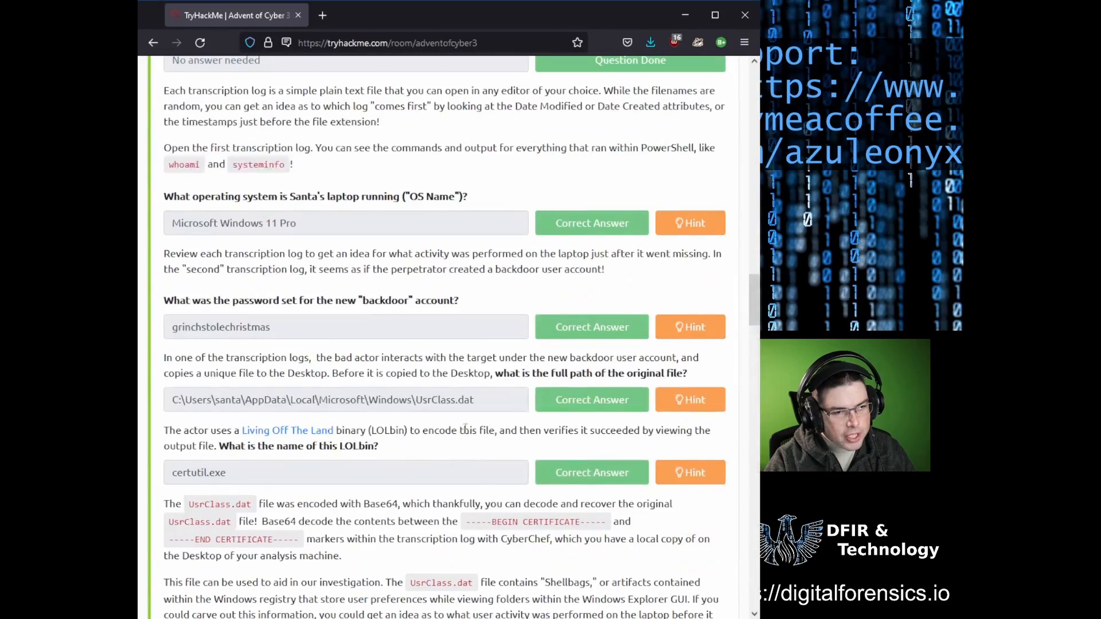
scroll(466, 429, "up", 15)
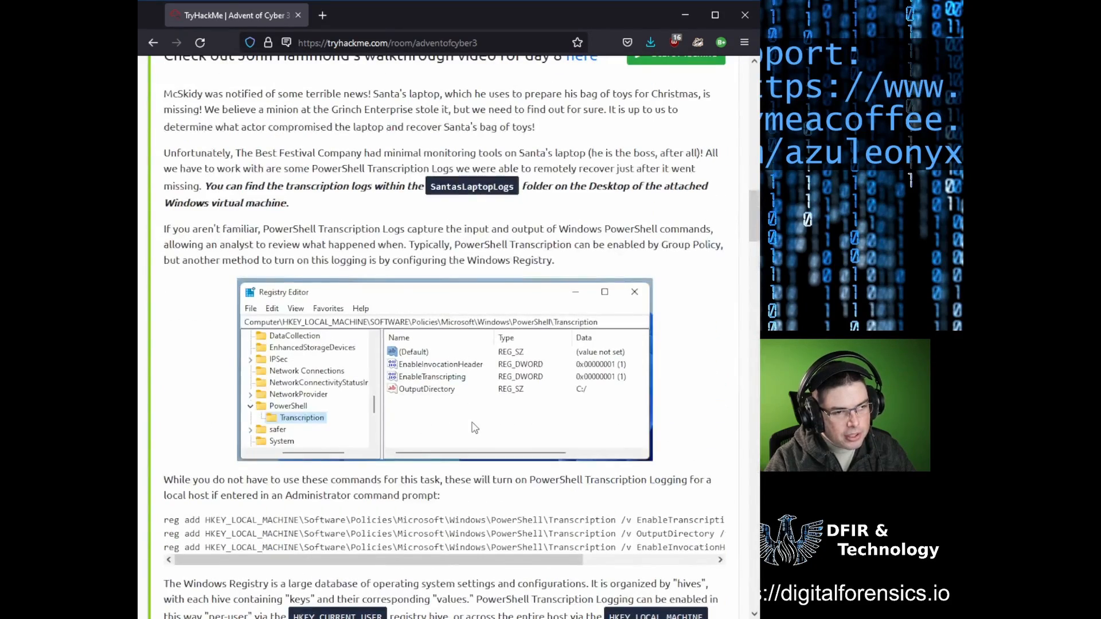
scroll(475, 428, "up", 4)
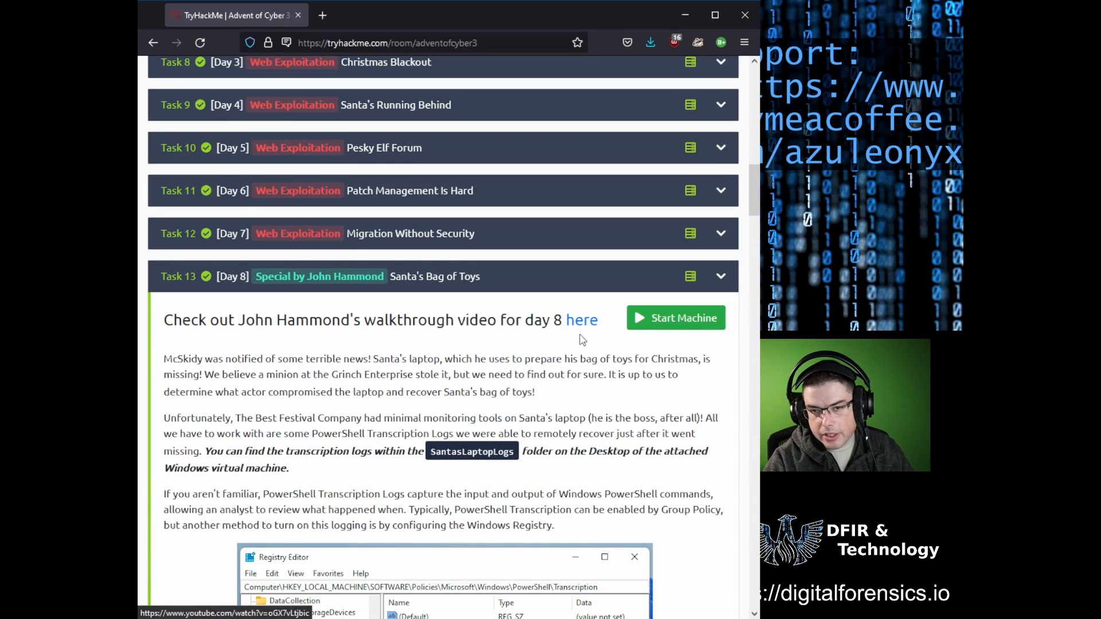
scroll(522, 362, "down", 2)
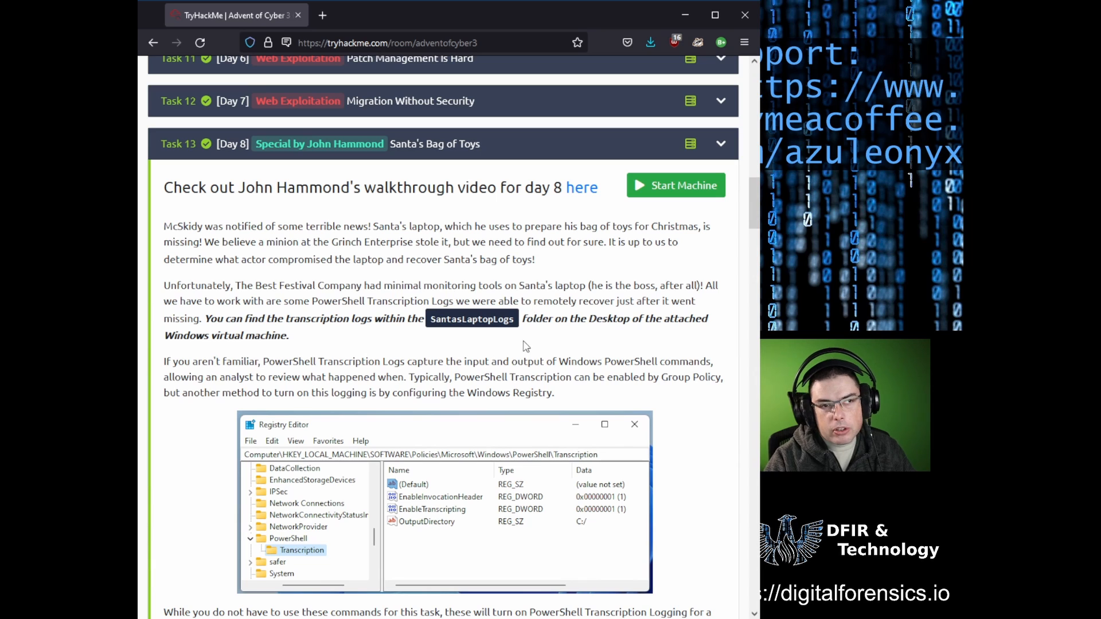
left_click(721, 143)
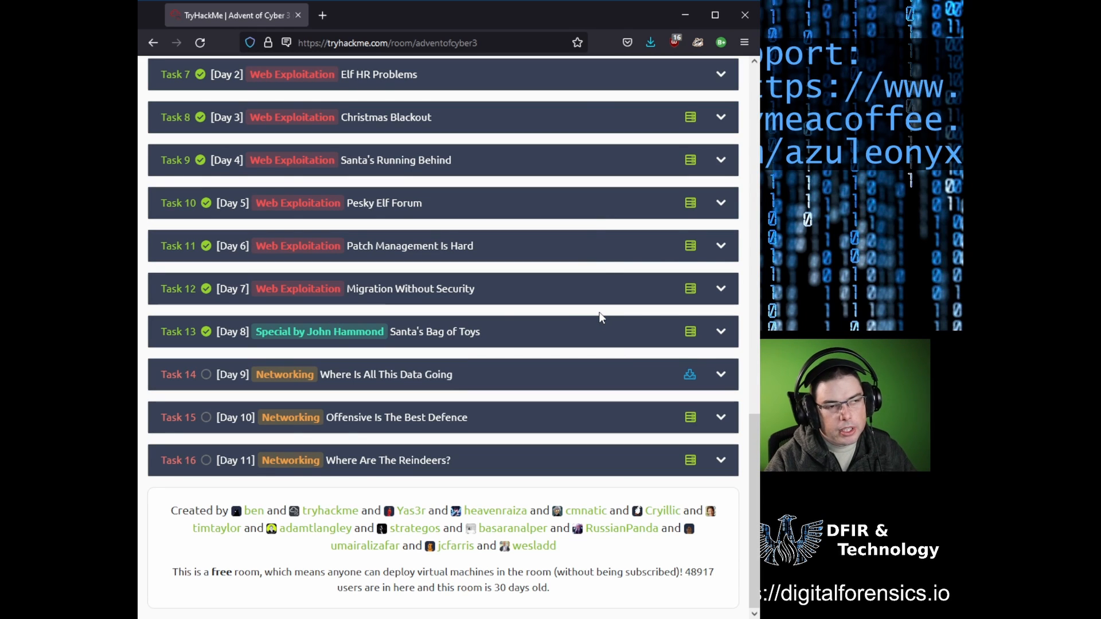
Step: Expand the Introduction task and highlight its Defensive Blue Teaming topic
scroll(466, 320, "up", 12)
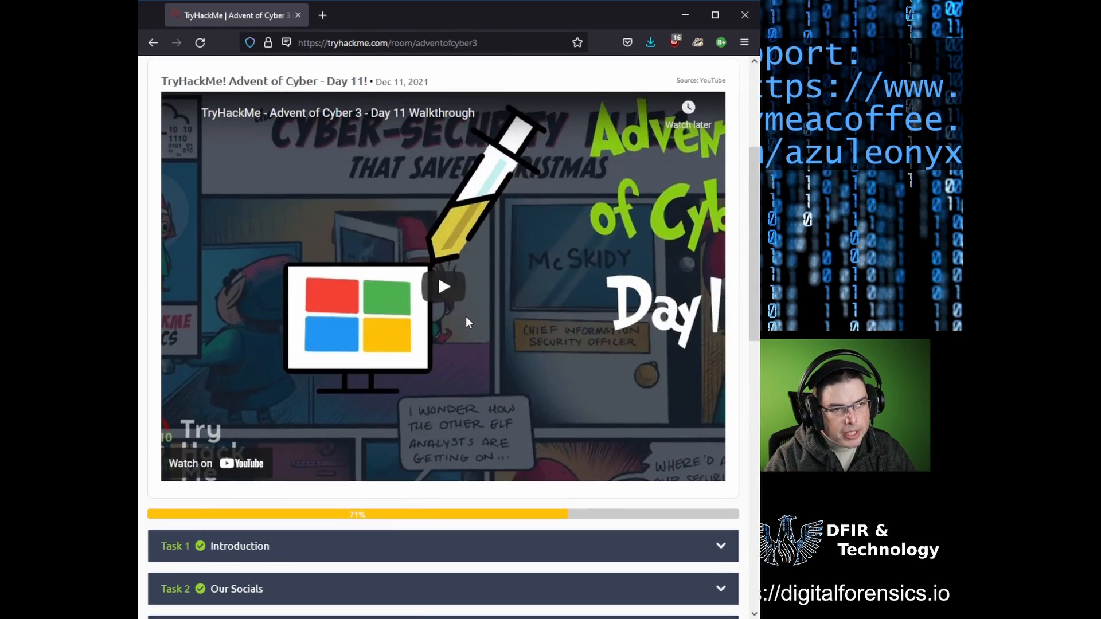
scroll(466, 319, "up", 4)
scroll(466, 316, "down", 8)
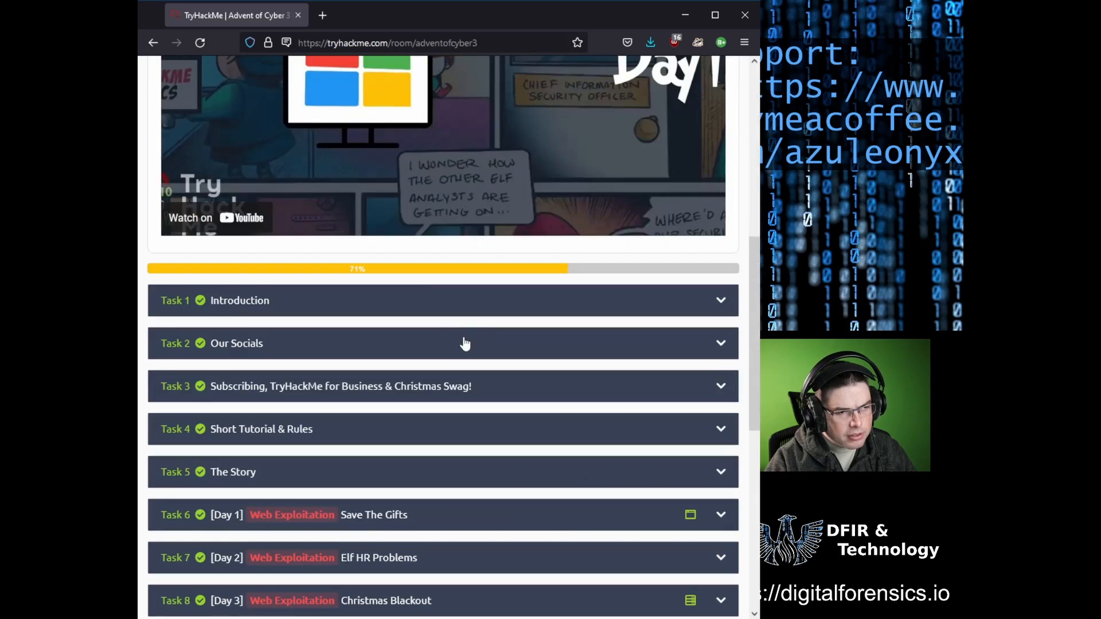
left_click(418, 297)
scroll(486, 328, "down", 10)
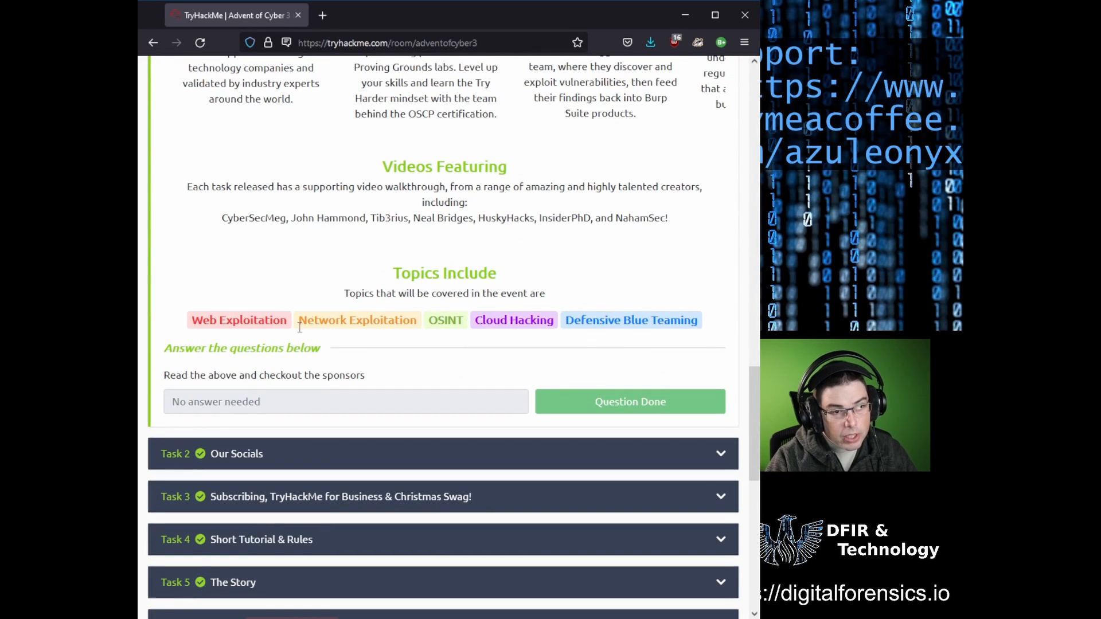
left_click_drag(566, 325, 713, 336)
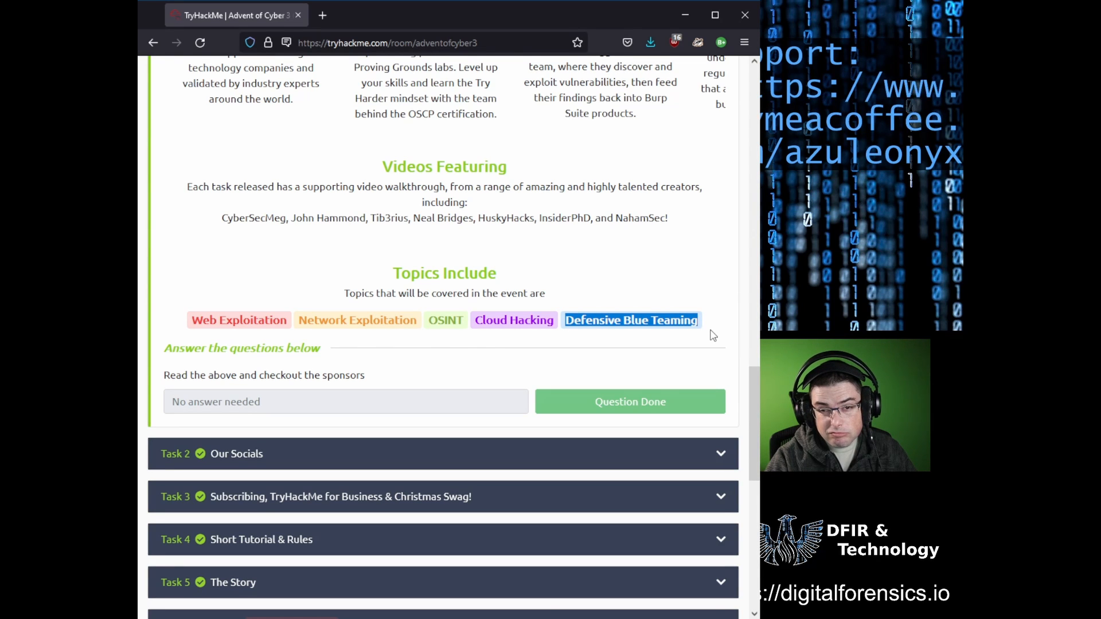
scroll(603, 305, "down", 10)
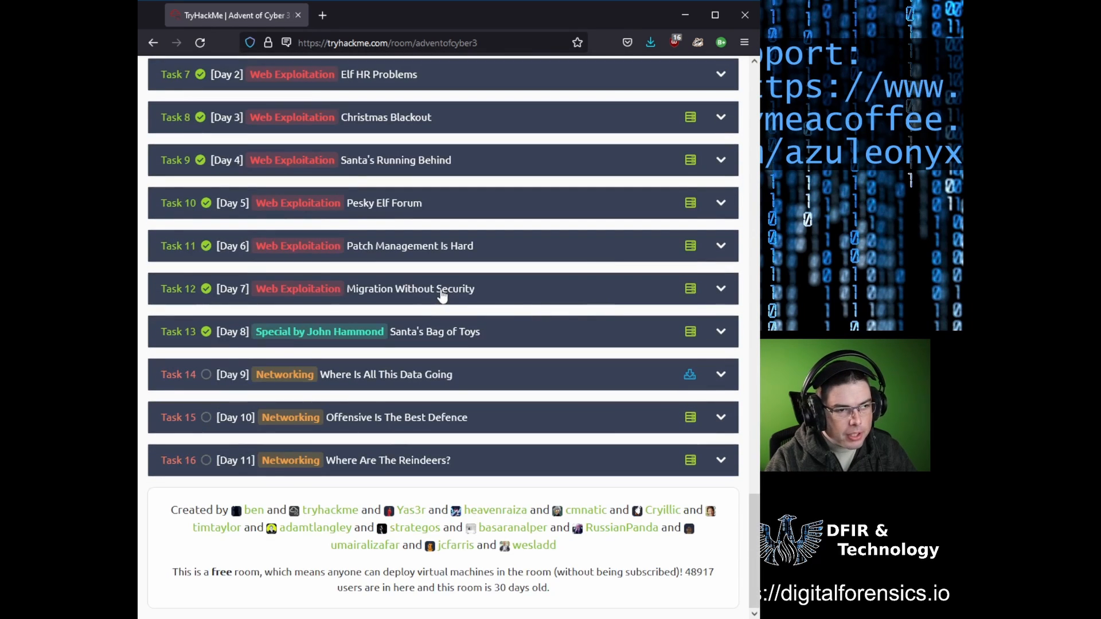
left_click(597, 367)
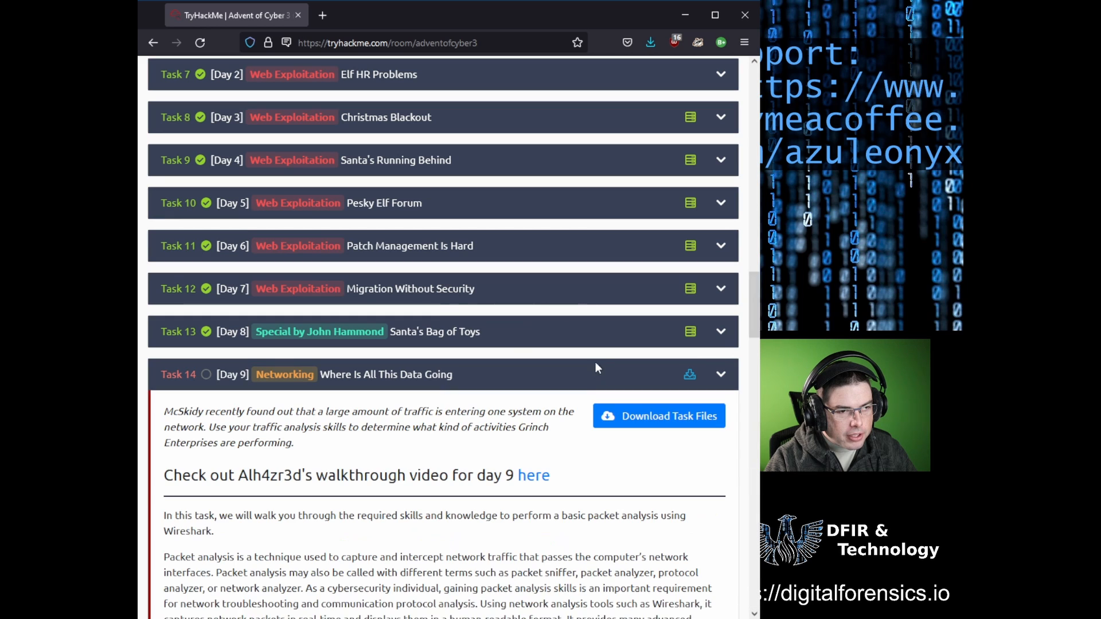
scroll(404, 379, "down", 1)
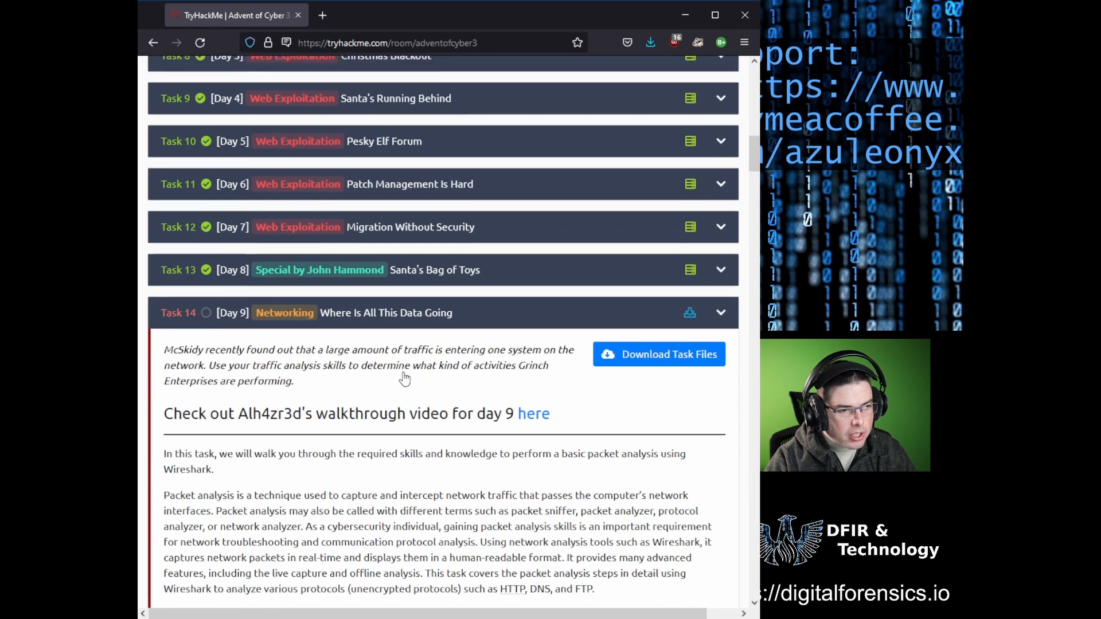
scroll(258, 330, "down", 2)
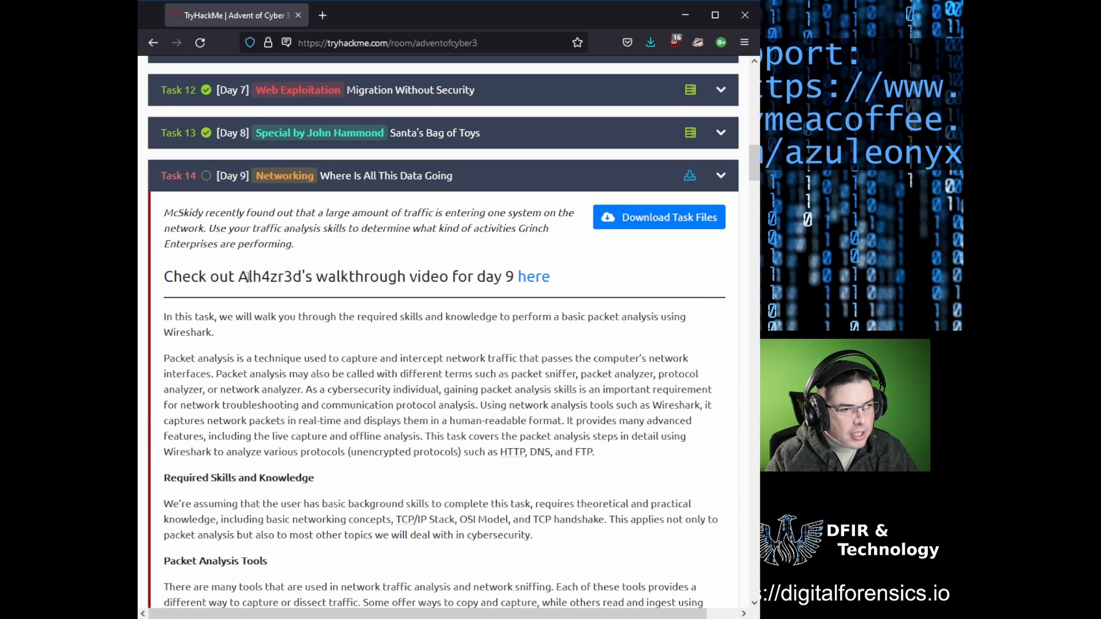
left_click_drag(238, 278, 312, 277)
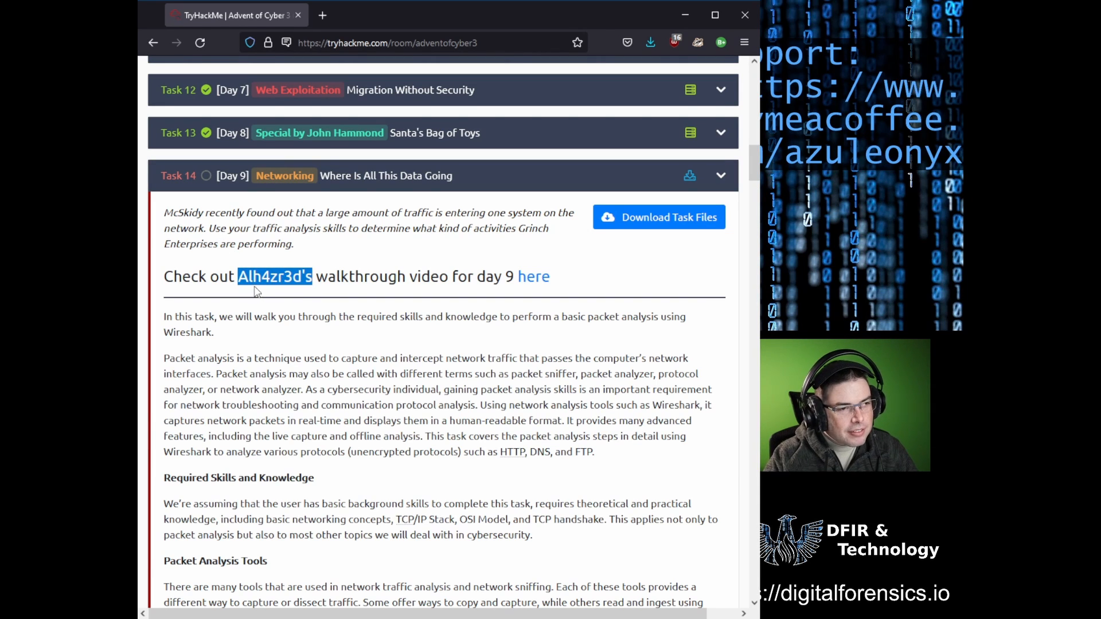
left_click(502, 310)
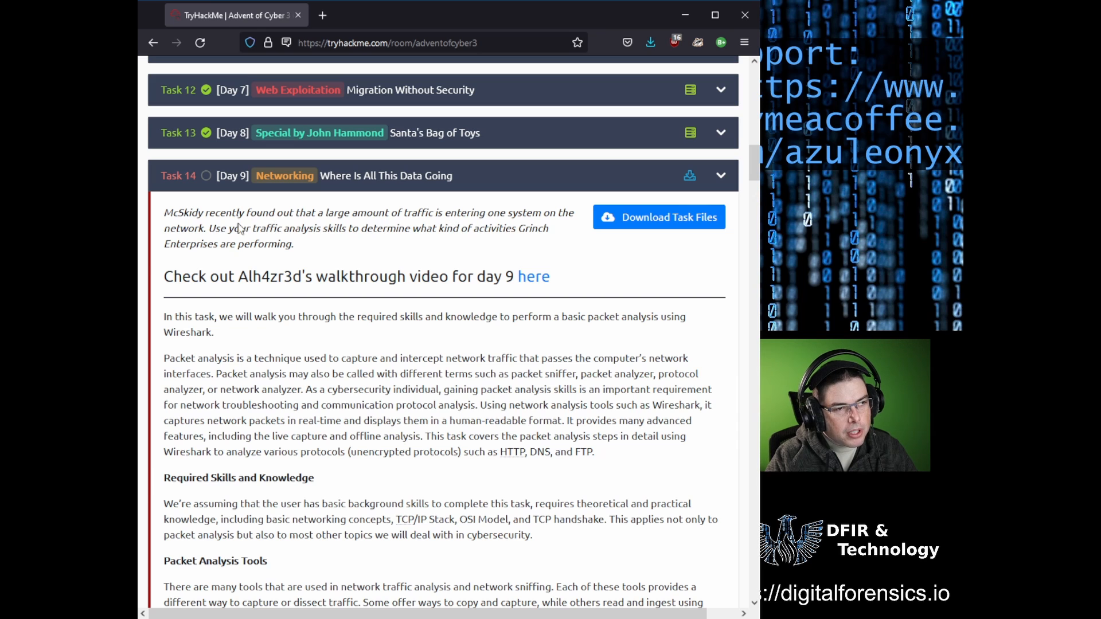
left_click_drag(215, 229, 337, 233)
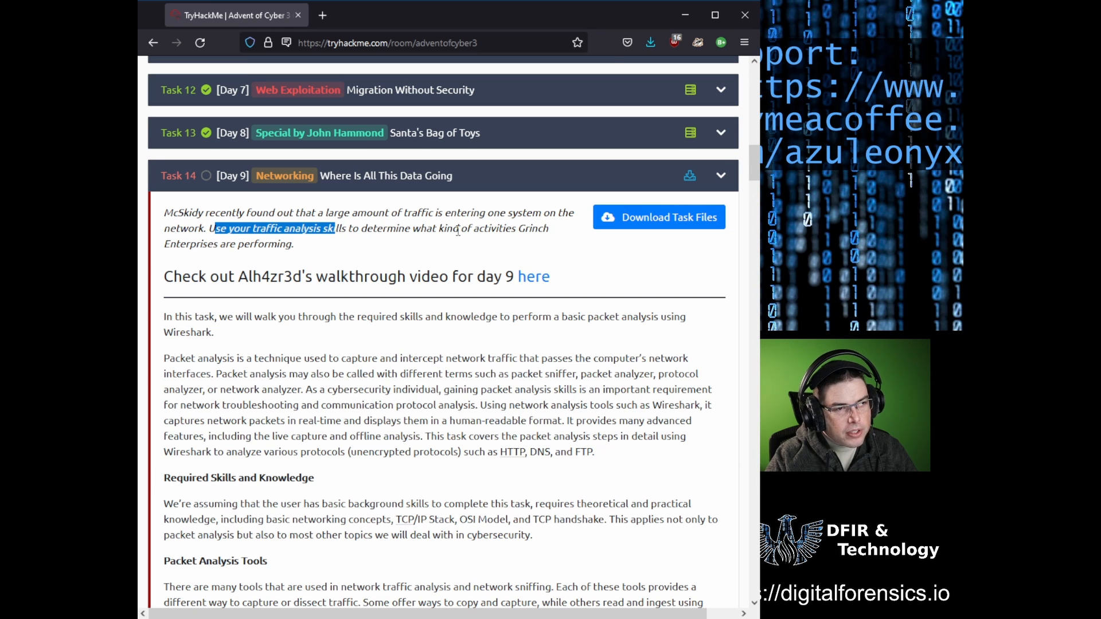
scroll(367, 227, "down", 3)
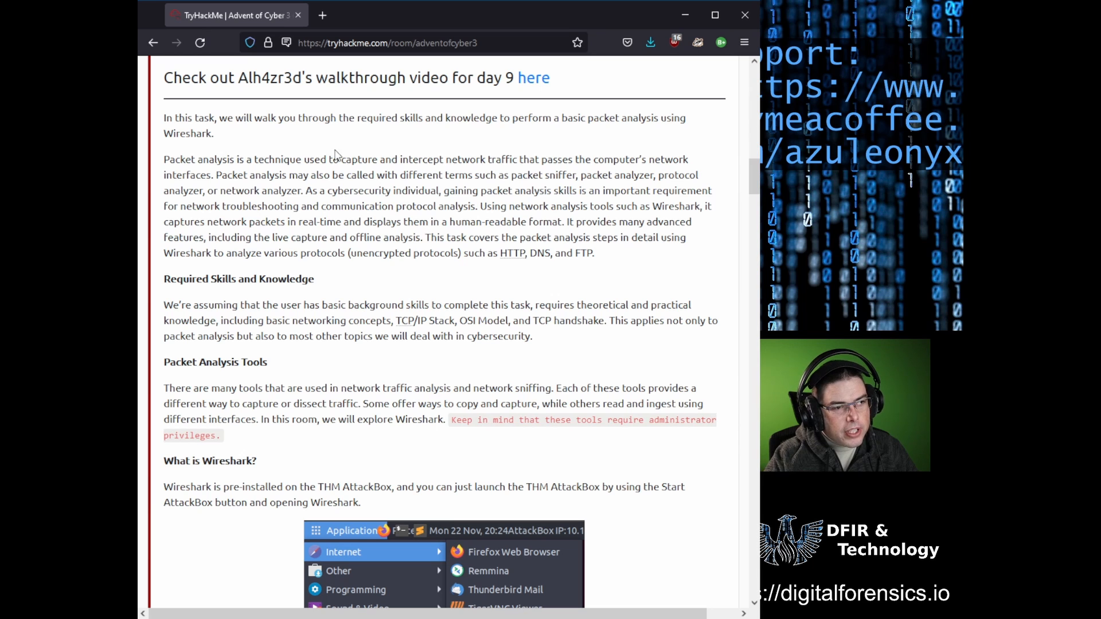
scroll(470, 402, "down", 2)
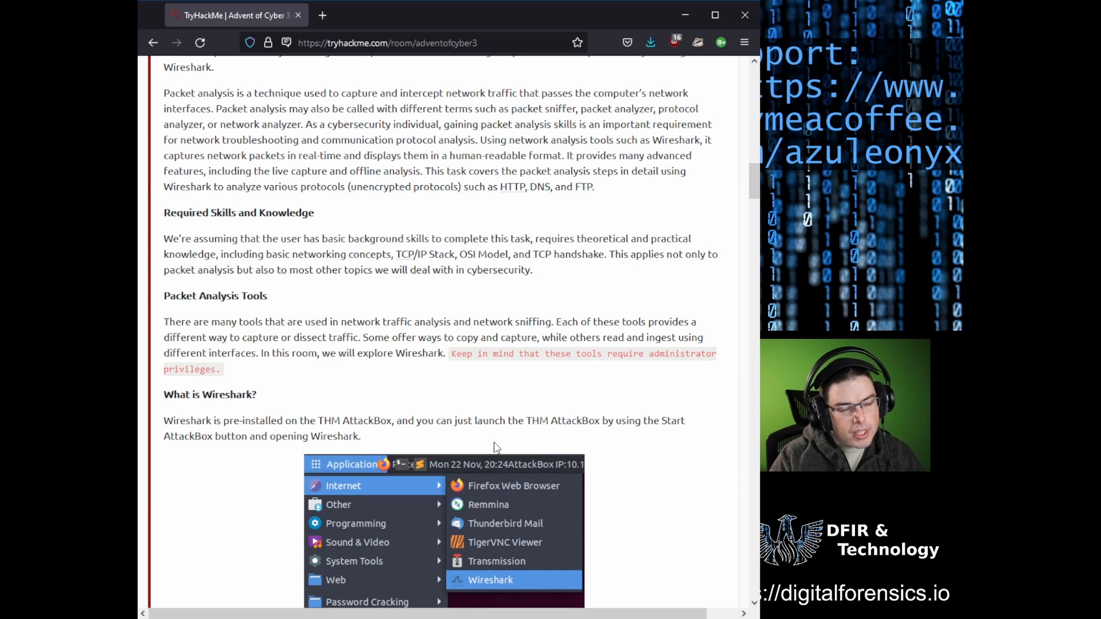
scroll(521, 443, "up", 3)
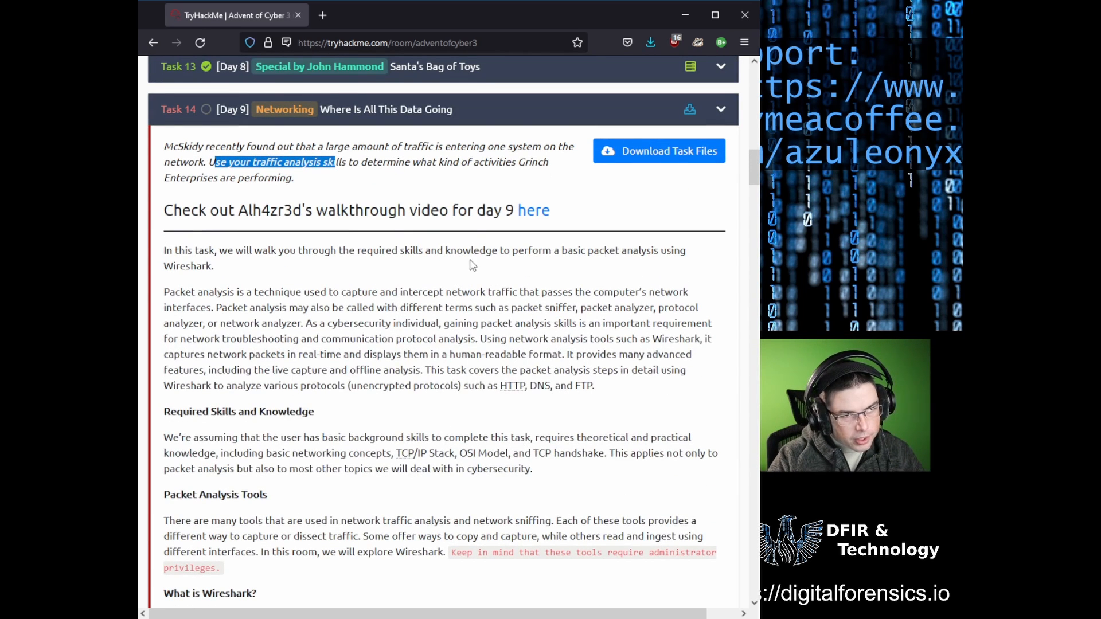
Step: Open wireshark.org in a new browser tab
left_click(323, 15)
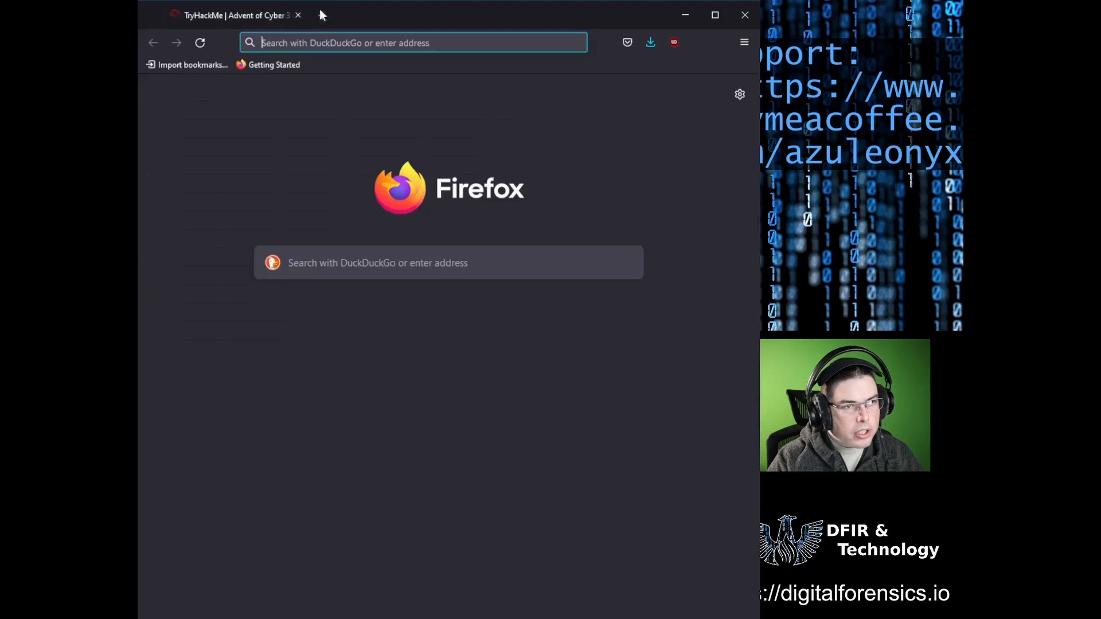
type("wireshark.org")
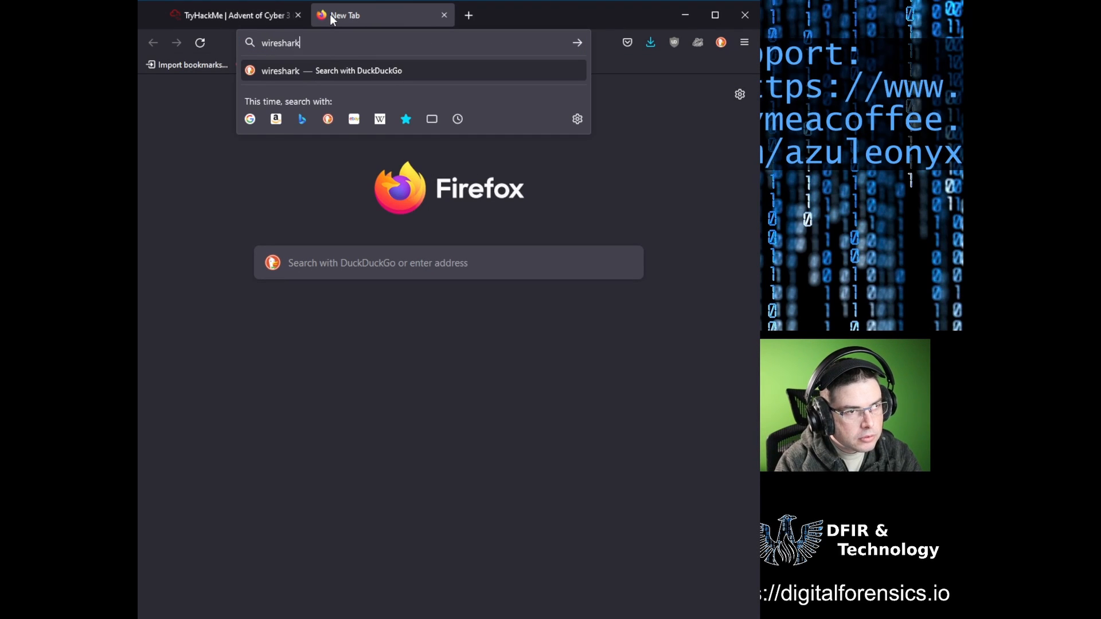
key("Return")
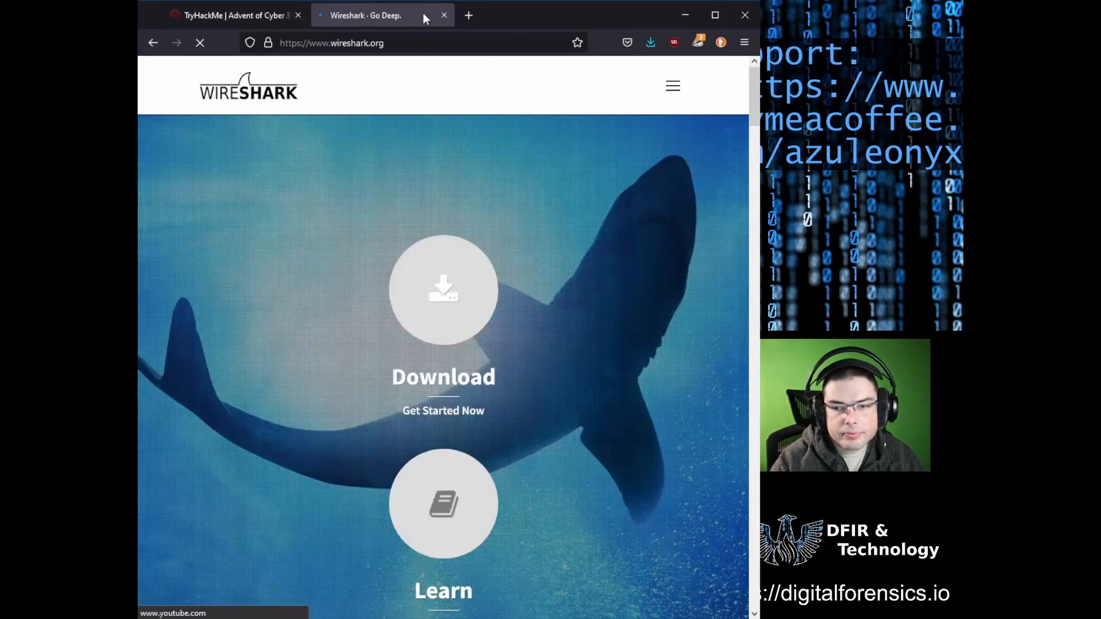
Step: Go to the site's Learn Wireshark section and scroll to its User Documentation links
left_click(673, 87)
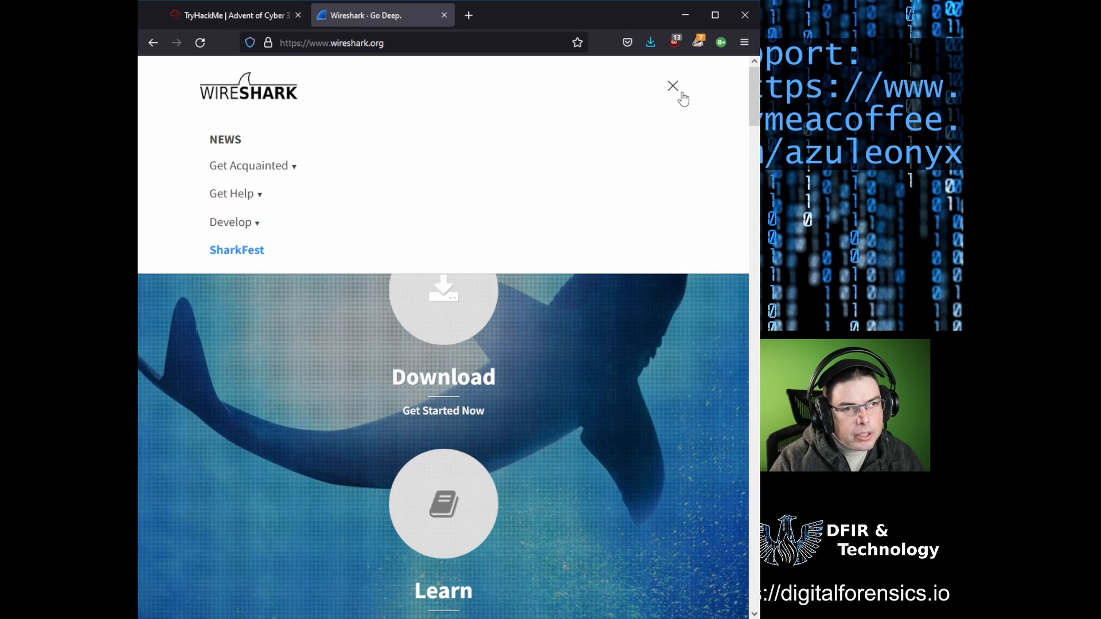
left_click(256, 195)
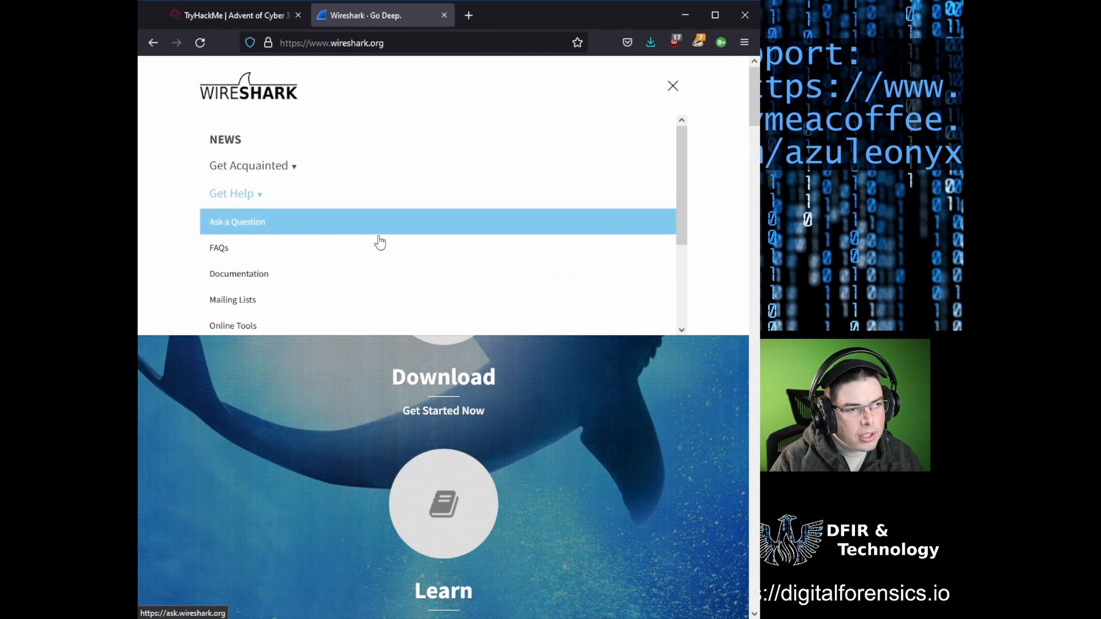
scroll(591, 361, "down", 4)
scroll(583, 352, "up", 3)
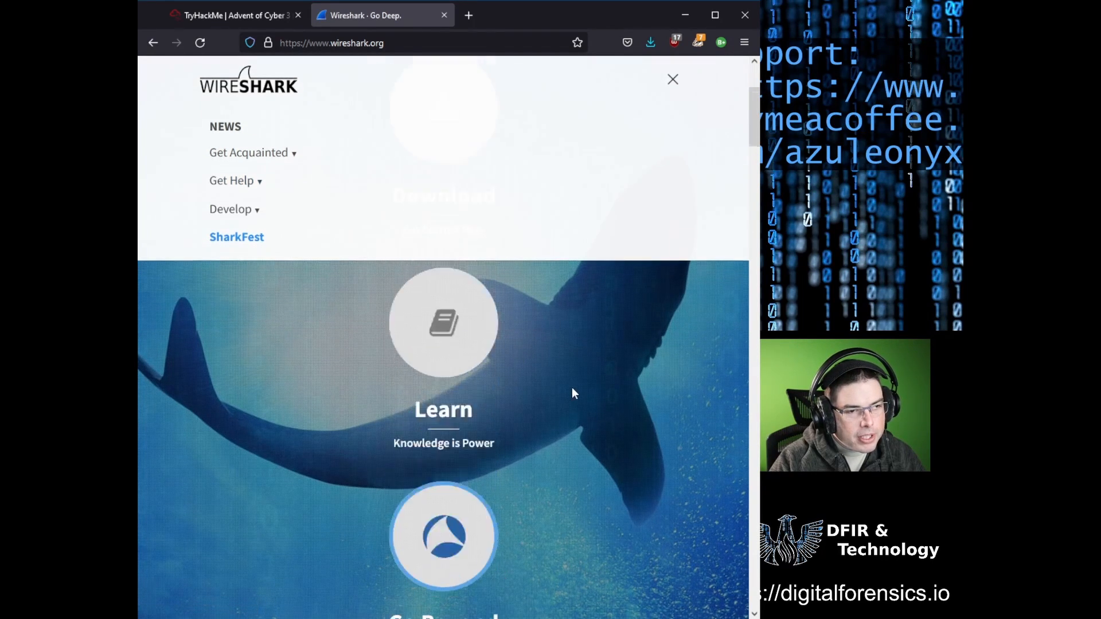
left_click(435, 437)
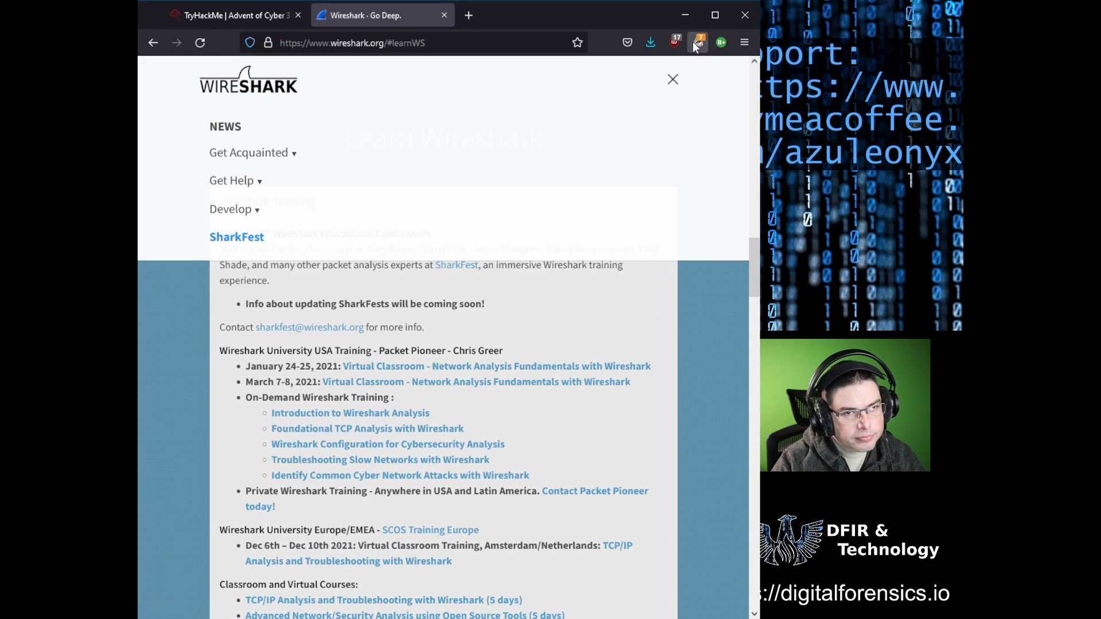
left_click(672, 80)
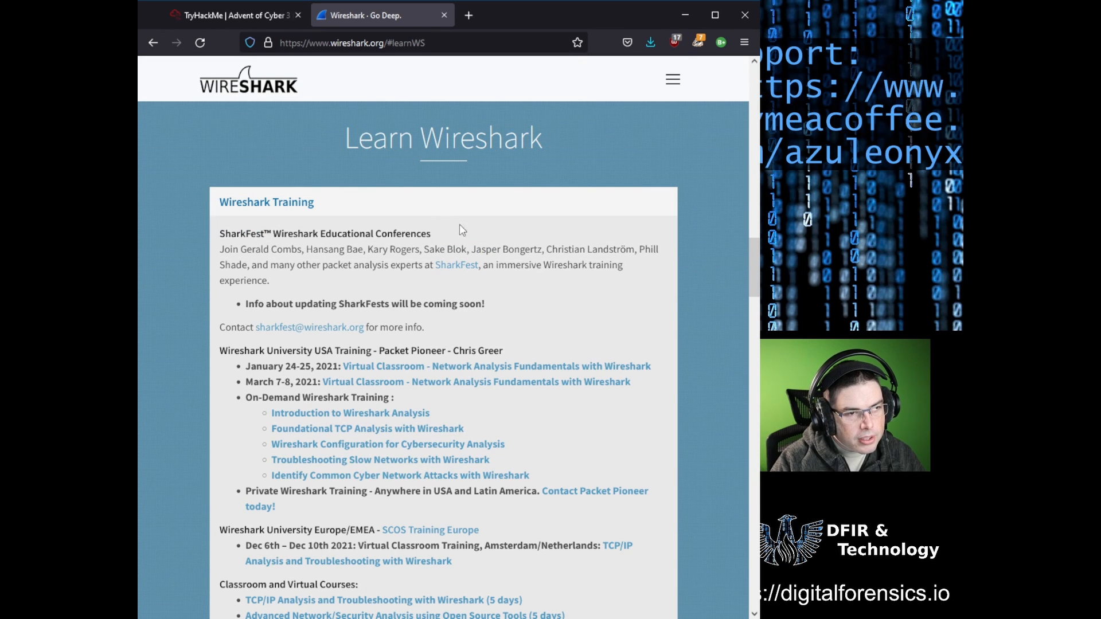
scroll(651, 243, "down", 8)
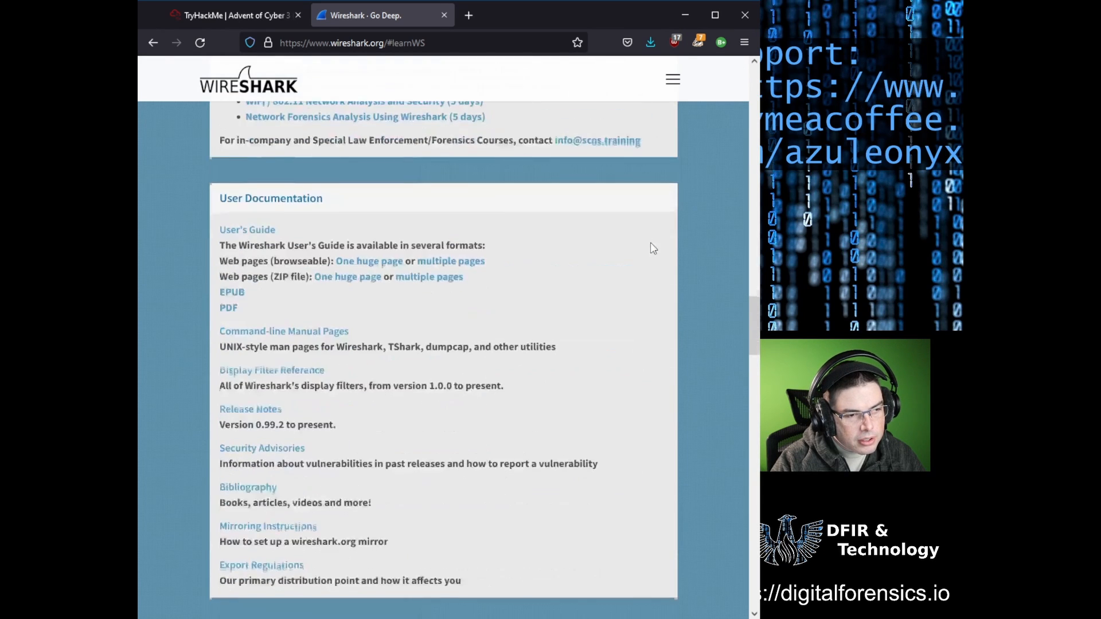
Step: Open the one-page User's Guide at section 1.1 and highlight the packet analyzer definition
left_click(386, 261)
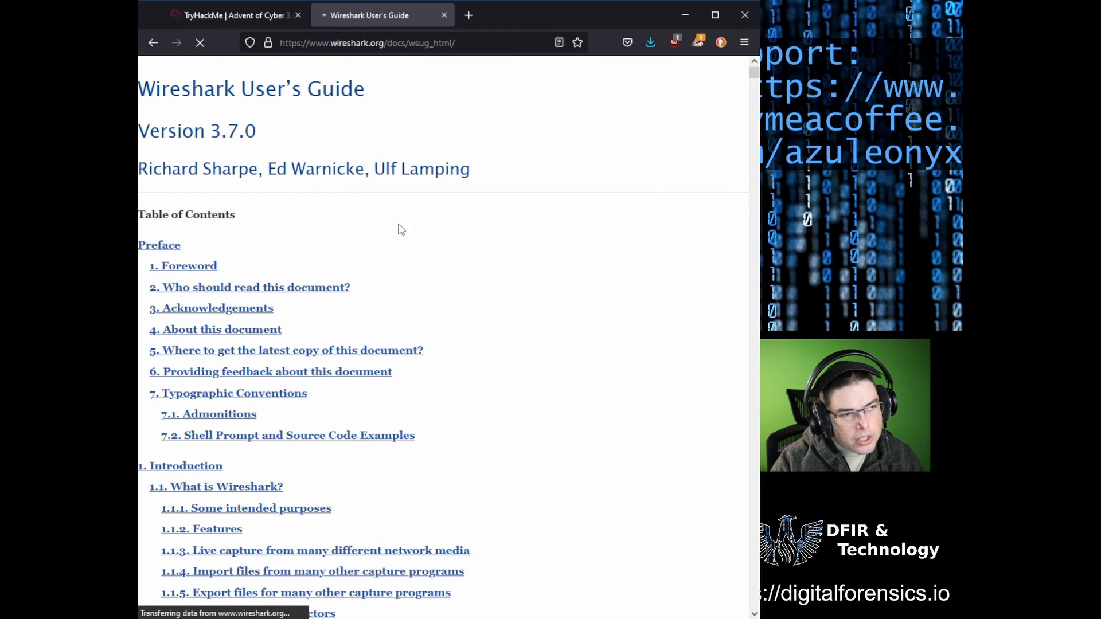
scroll(413, 246, "down", 2)
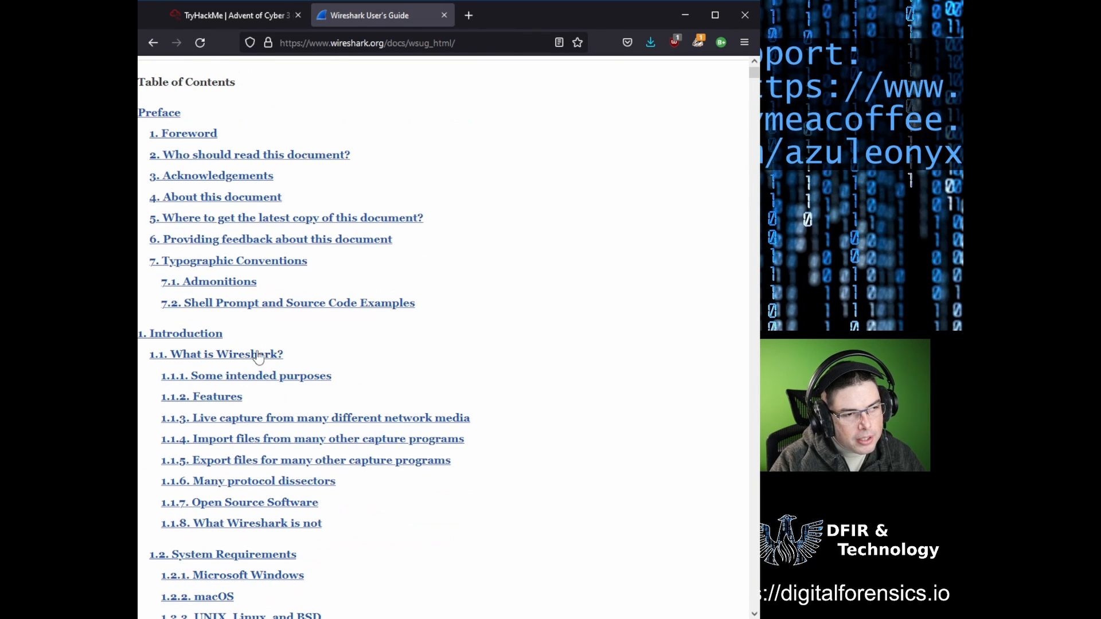
left_click(257, 355)
left_click_drag(189, 96, 357, 99)
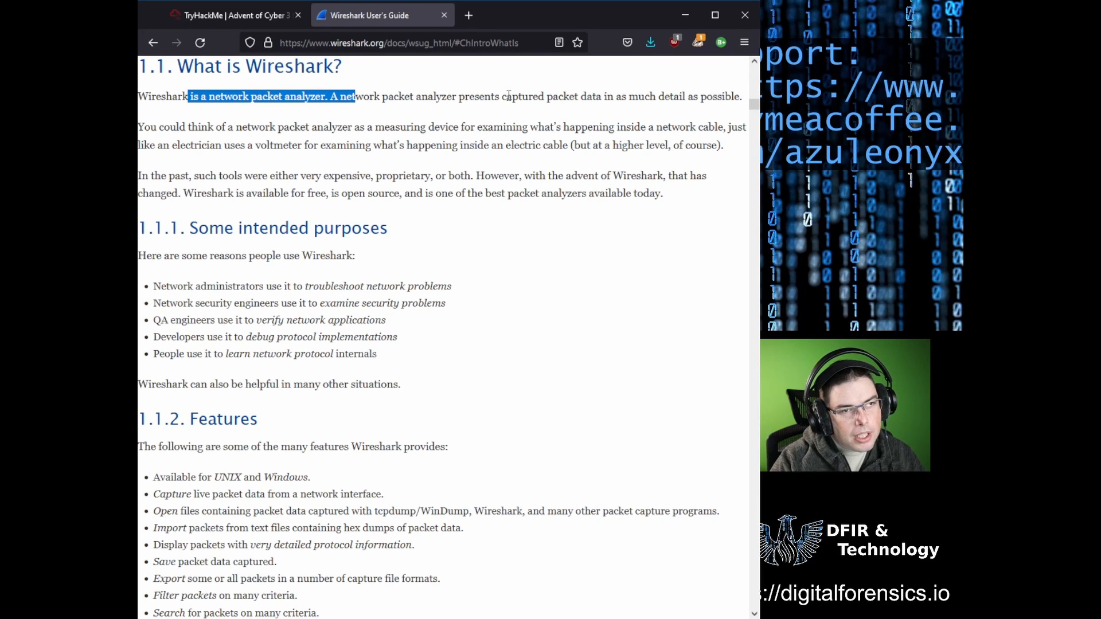
left_click_drag(503, 99, 733, 111)
left_click(717, 112)
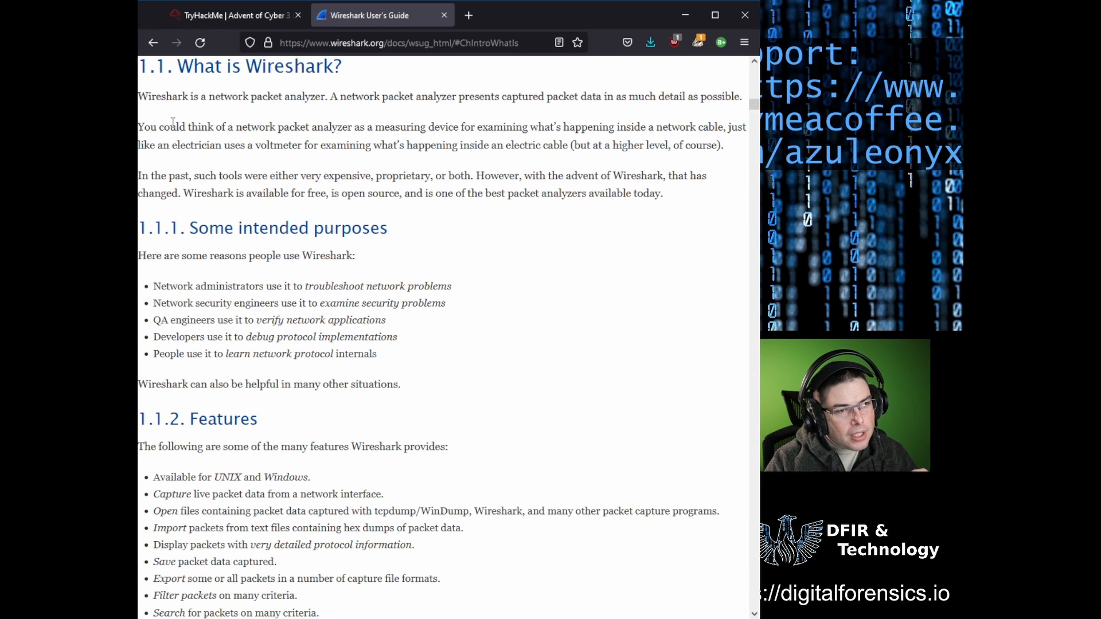
left_click_drag(373, 128, 726, 129)
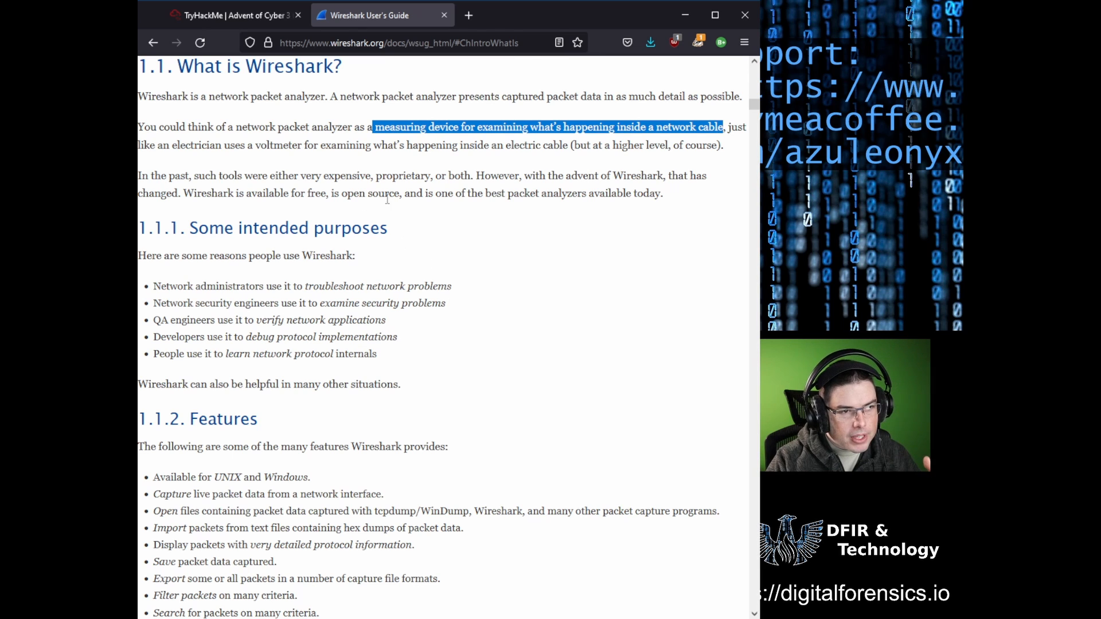
left_click(523, 243)
left_click_drag(174, 176, 434, 176)
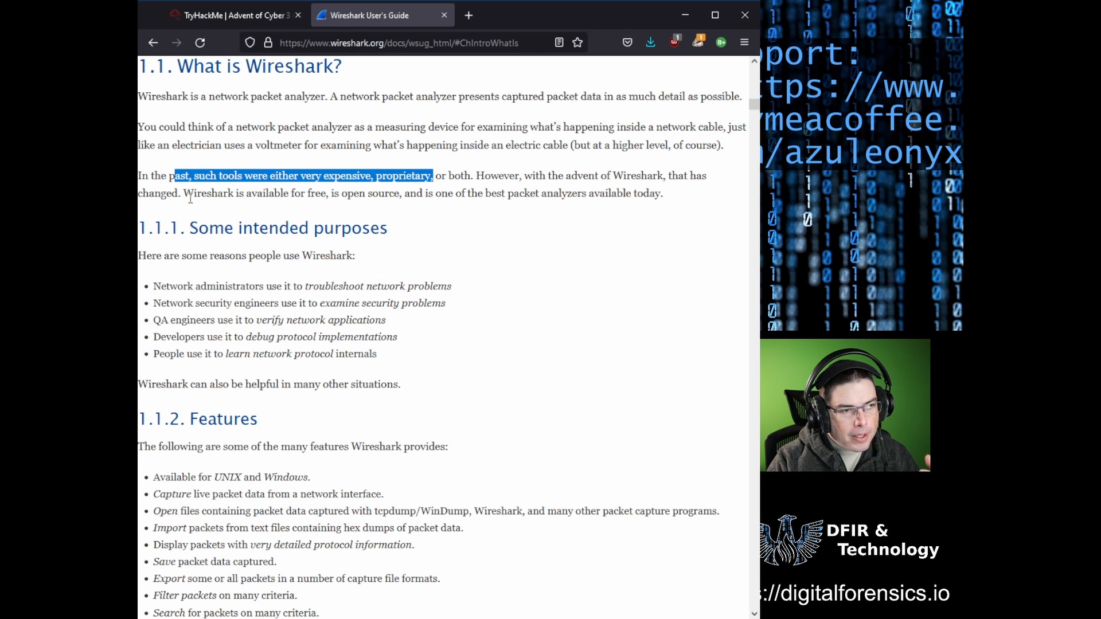
left_click_drag(185, 191, 660, 230)
left_click(536, 296)
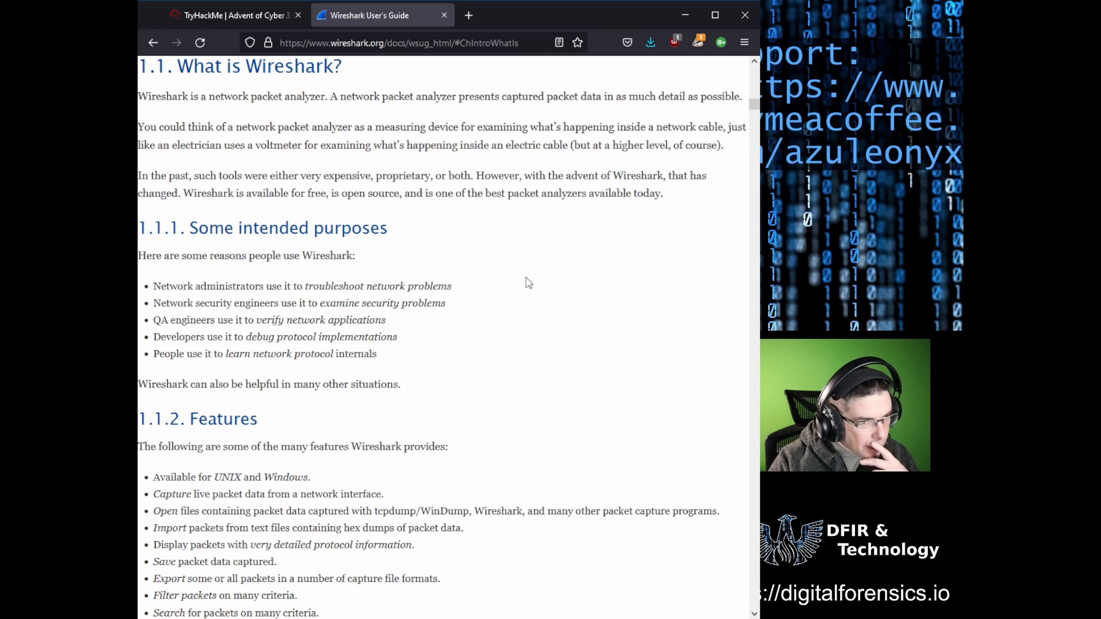
scroll(528, 281, "down", 2)
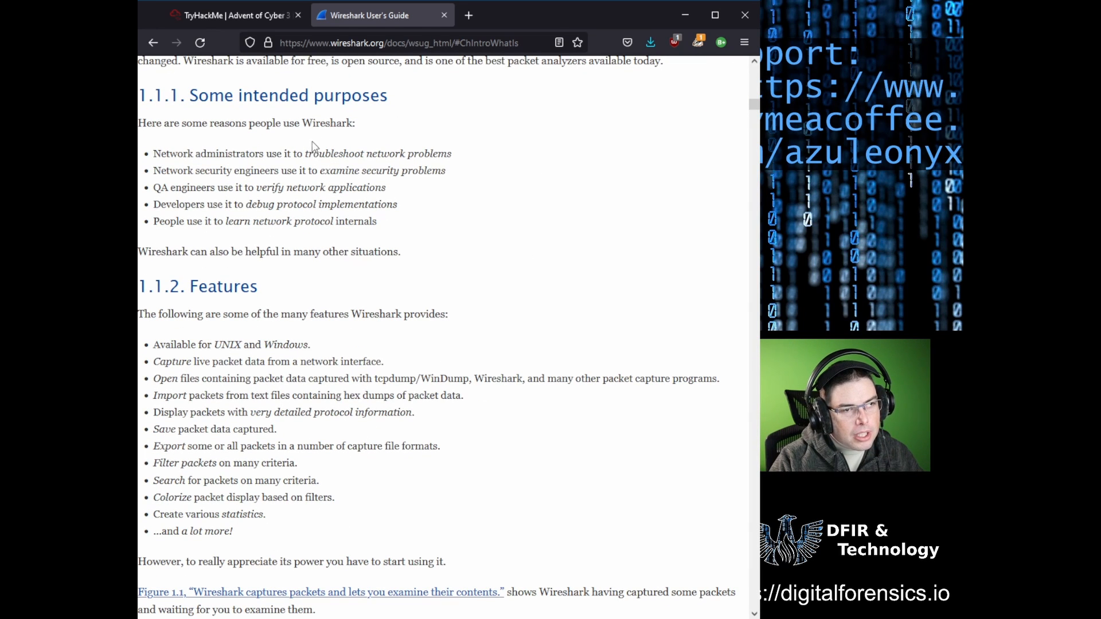
left_click_drag(304, 153, 463, 155)
left_click_drag(313, 170, 475, 174)
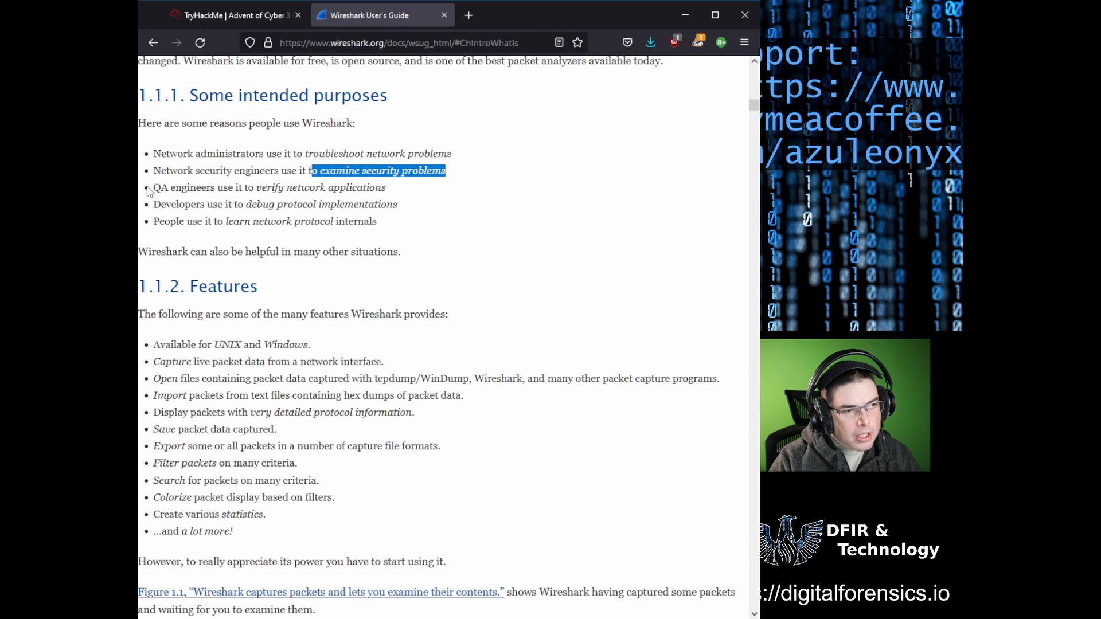
left_click_drag(153, 187, 395, 189)
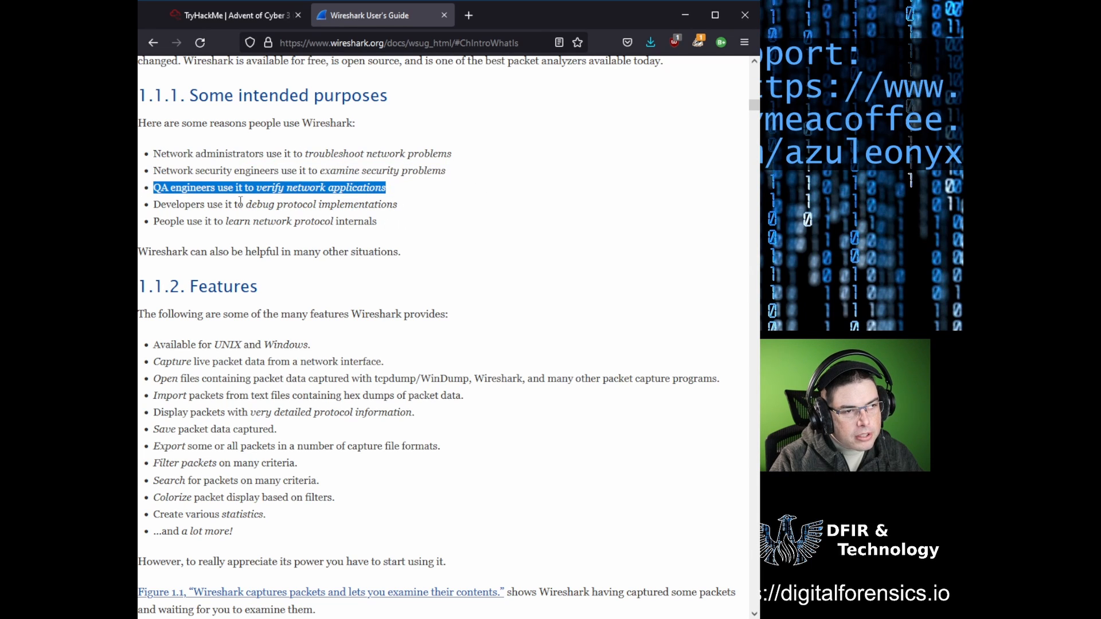
left_click_drag(244, 204, 398, 206)
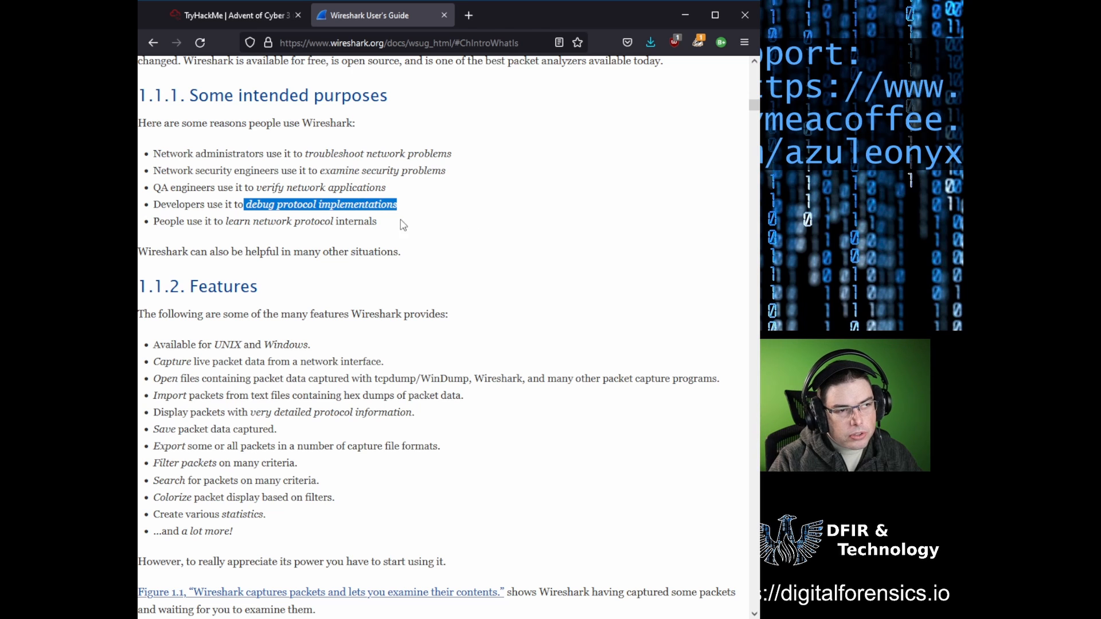
left_click_drag(379, 222, 153, 228)
left_click(498, 249)
scroll(425, 241, "down", 3)
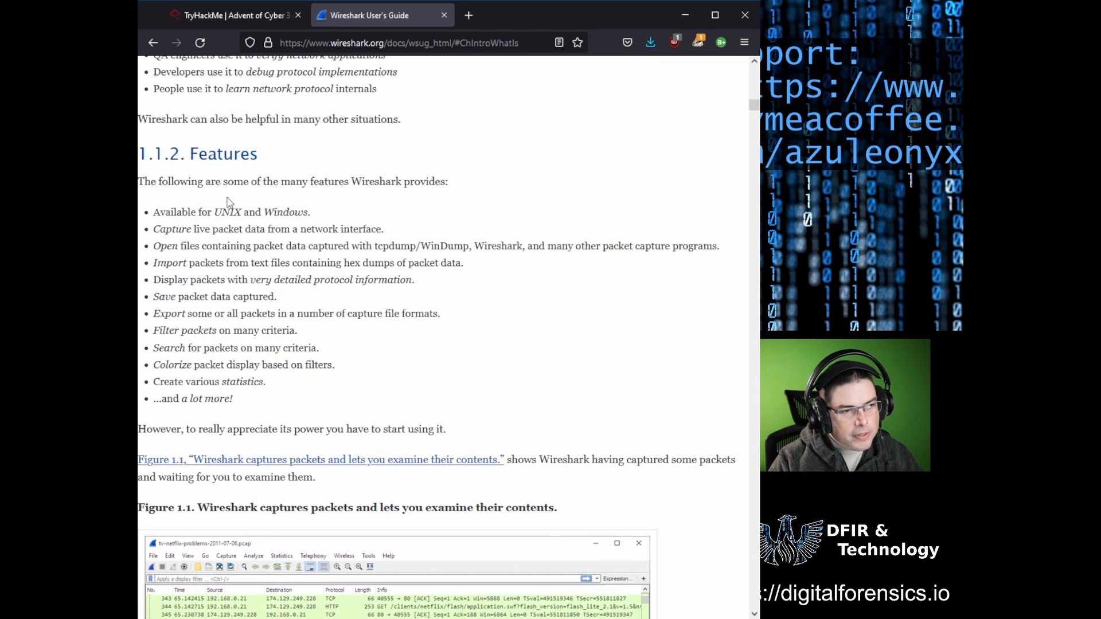
scroll(499, 283, "down", 9)
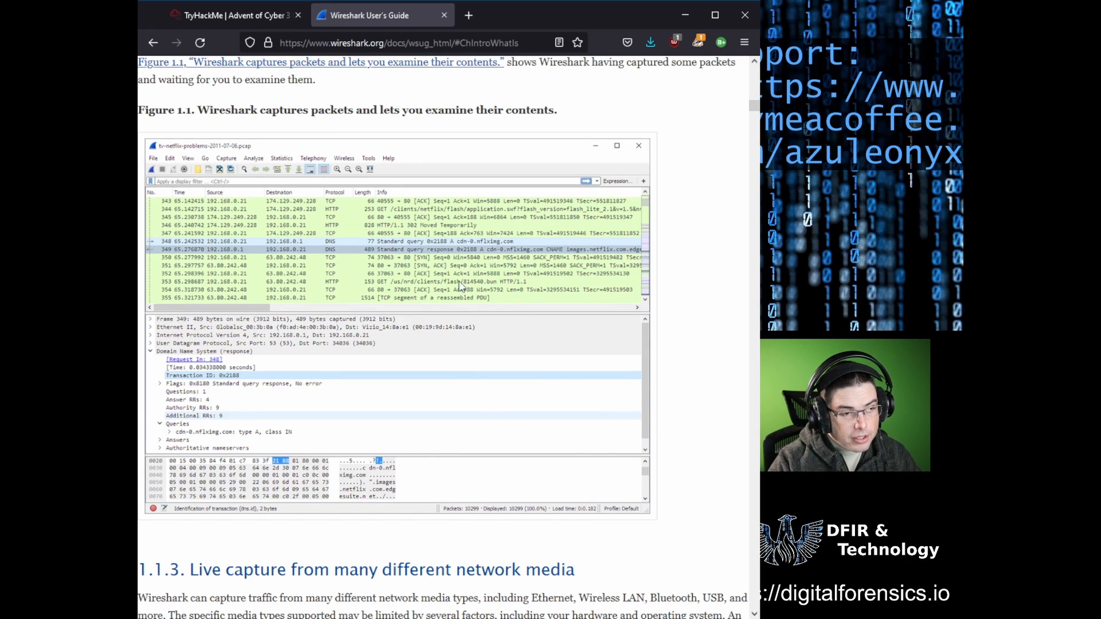
scroll(631, 409, "down", 5)
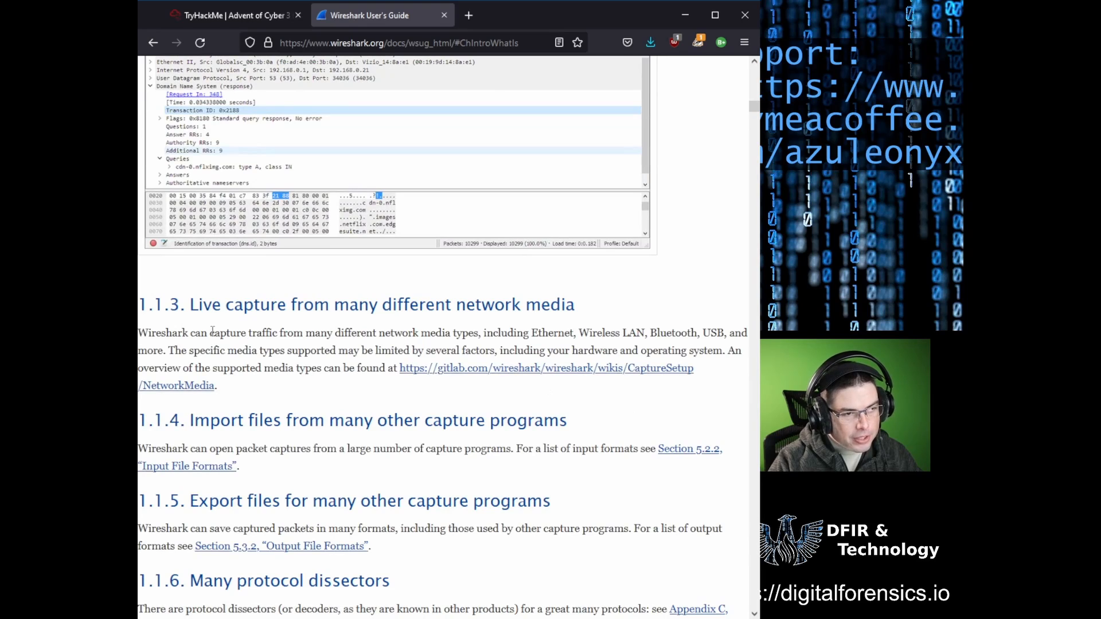
left_click_drag(193, 307, 585, 308)
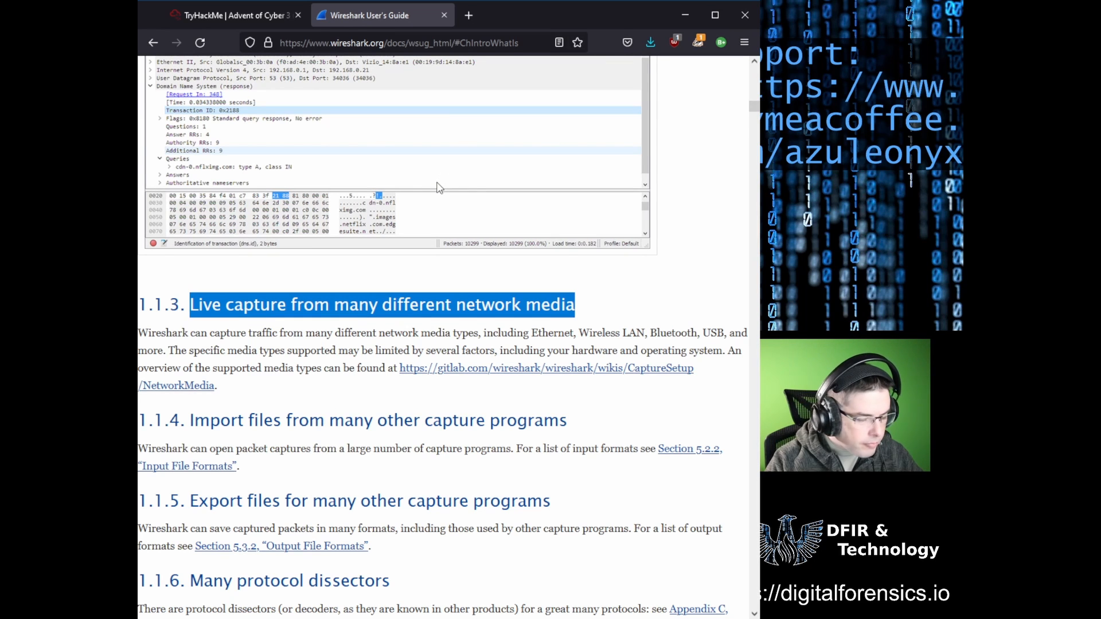
Step: Return to the TryHackMe Day 9 task and highlight the protocols Wireshark can analyze
left_click(249, 19)
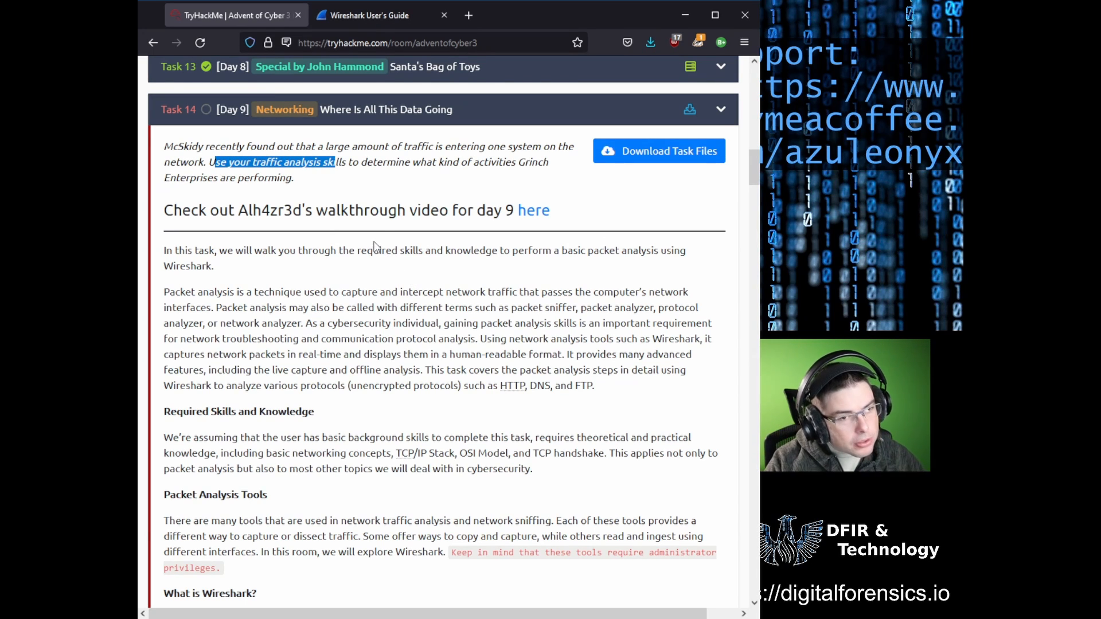
scroll(269, 321, "down", 1)
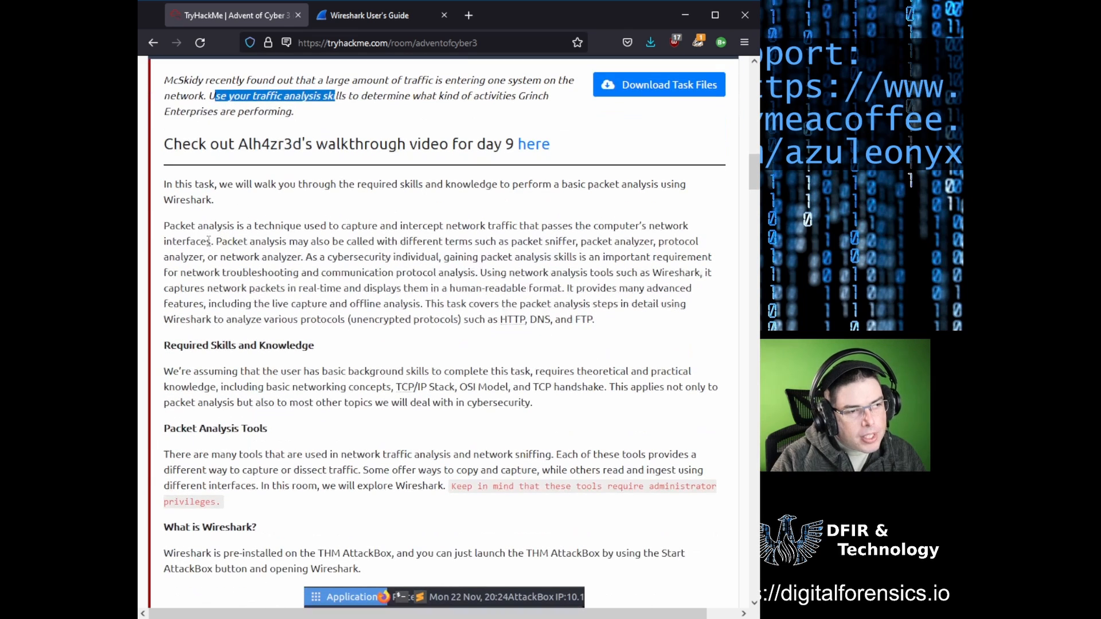
left_click_drag(164, 225, 245, 227)
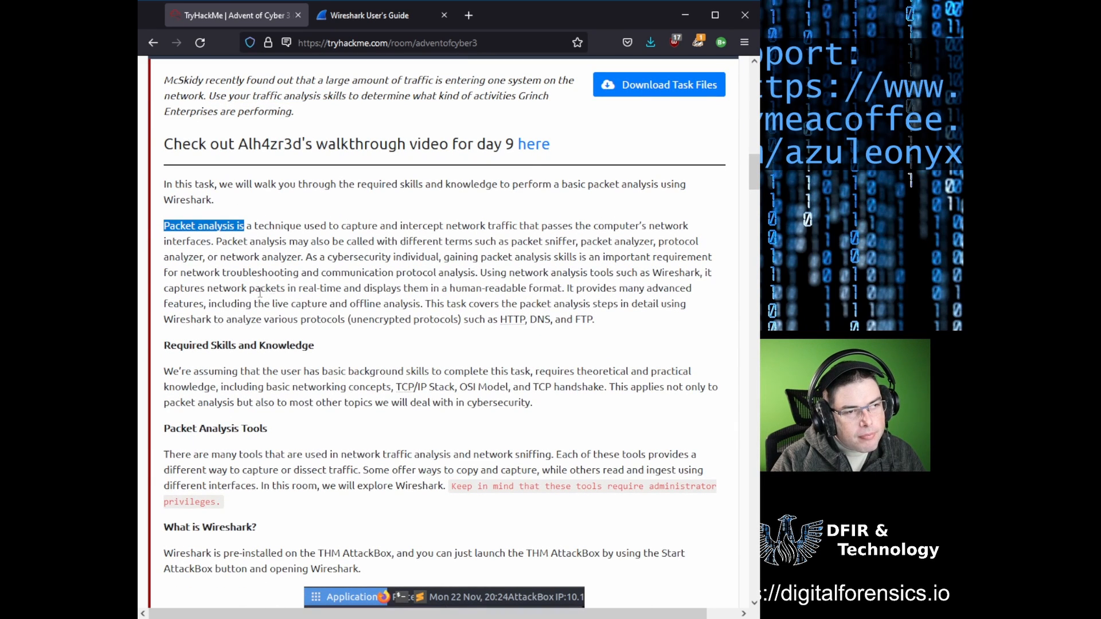
scroll(425, 286, "down", 1)
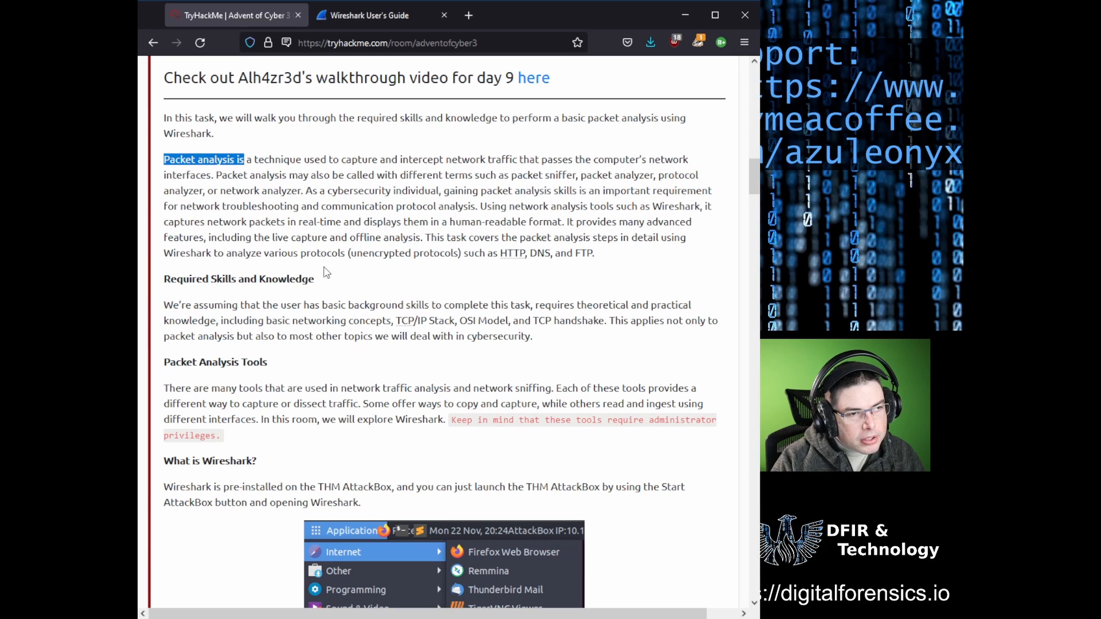
left_click_drag(269, 255, 512, 274)
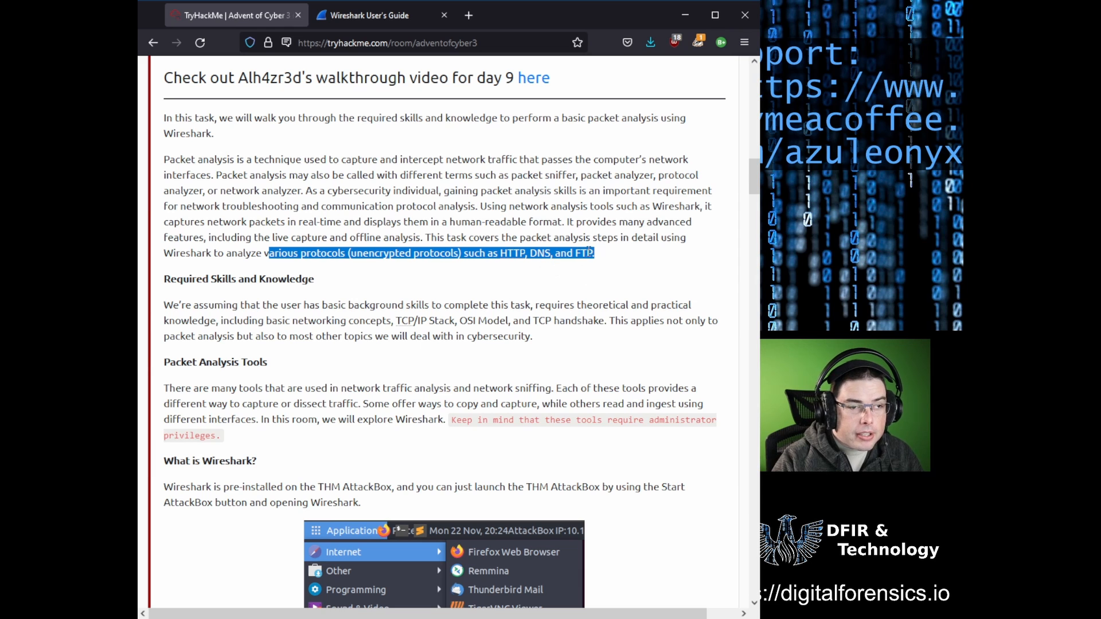
scroll(592, 280, "down", 2)
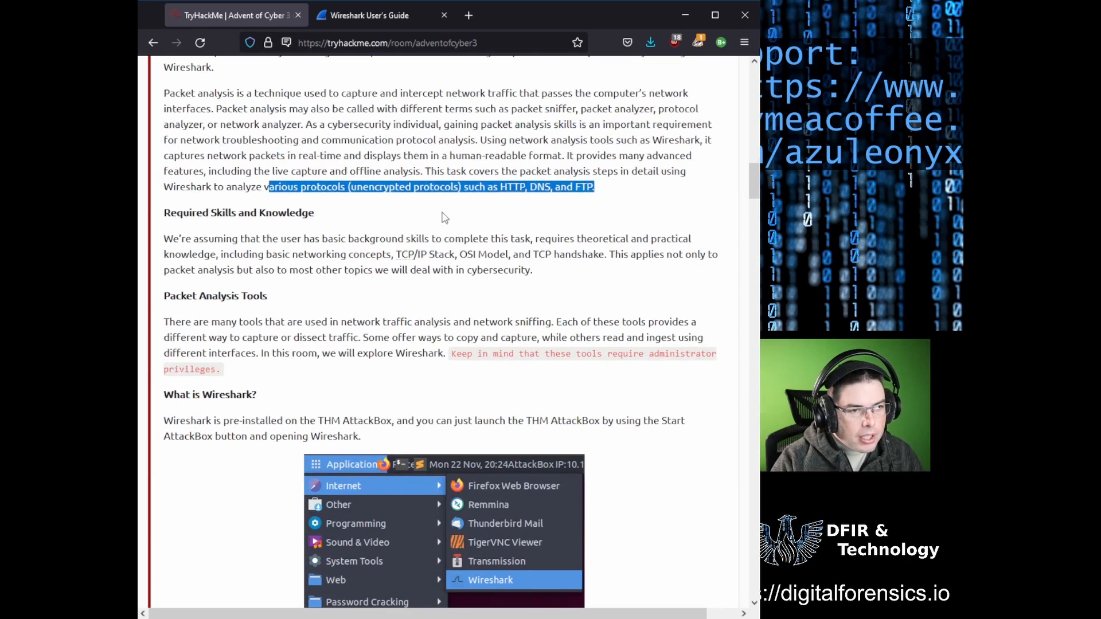
left_click(399, 211)
Step: Highlight 'unencrypted protocols' and the required networking knowledge, reaching What is Wireshark?
left_click_drag(351, 187, 462, 188)
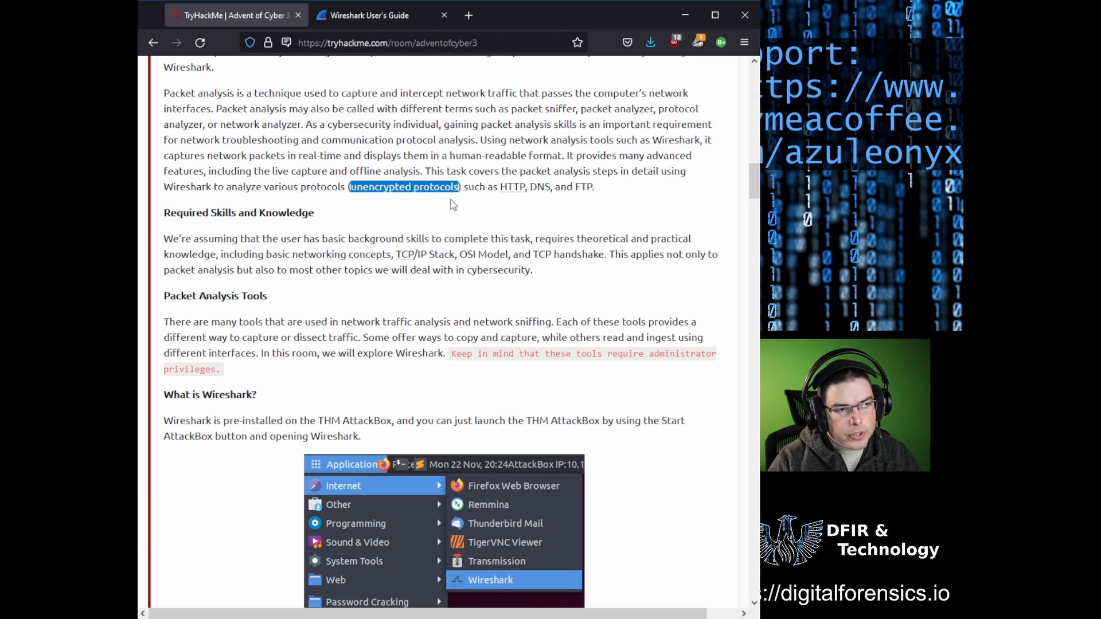
scroll(489, 268, "down", 2)
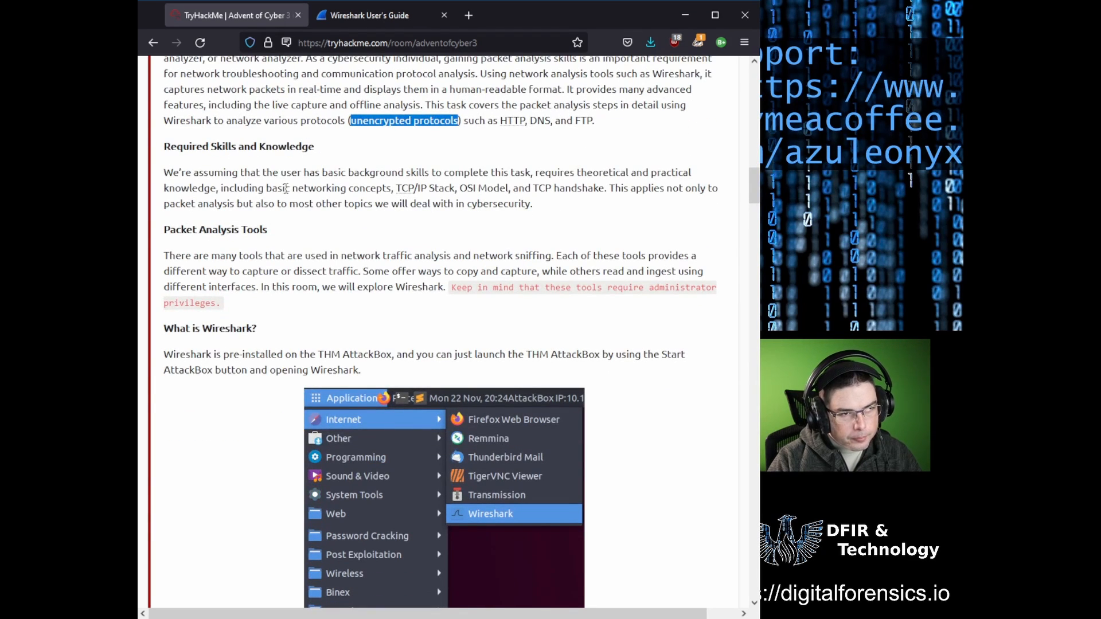
left_click_drag(292, 188, 524, 188)
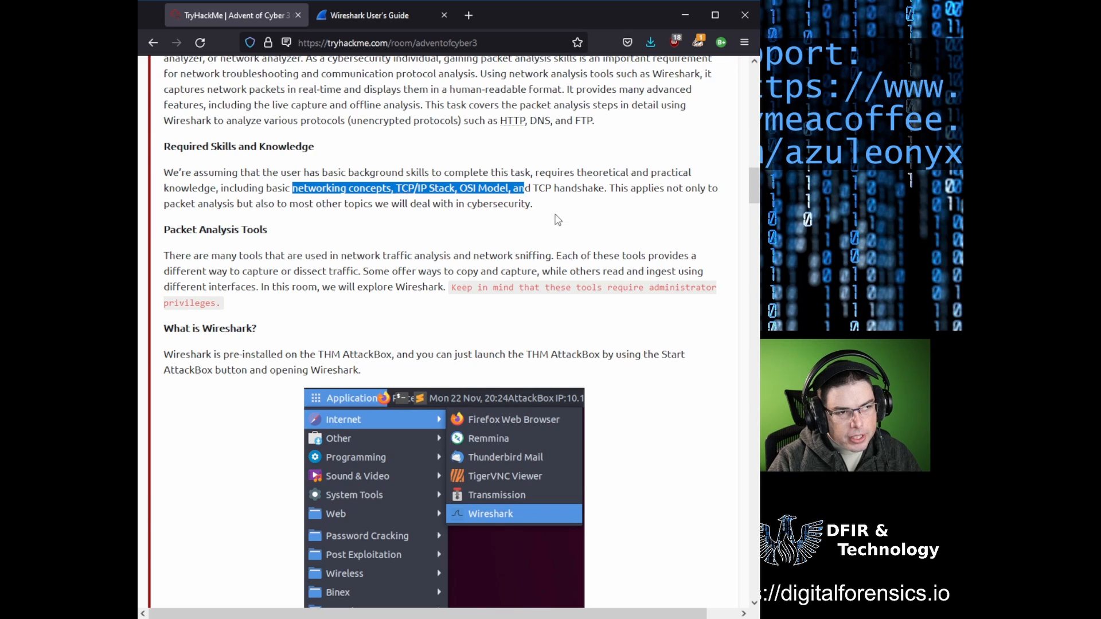
scroll(558, 220, "down", 4)
left_click(445, 187)
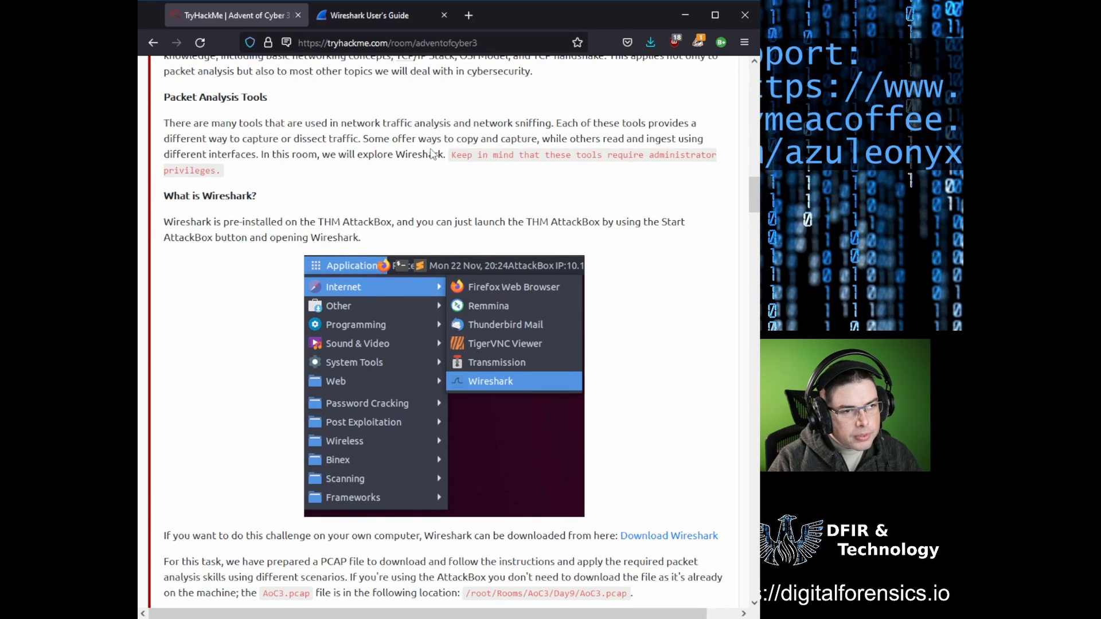
Step: Highlight the AoC3.pcap file name and its full path
scroll(433, 154, "down", 4)
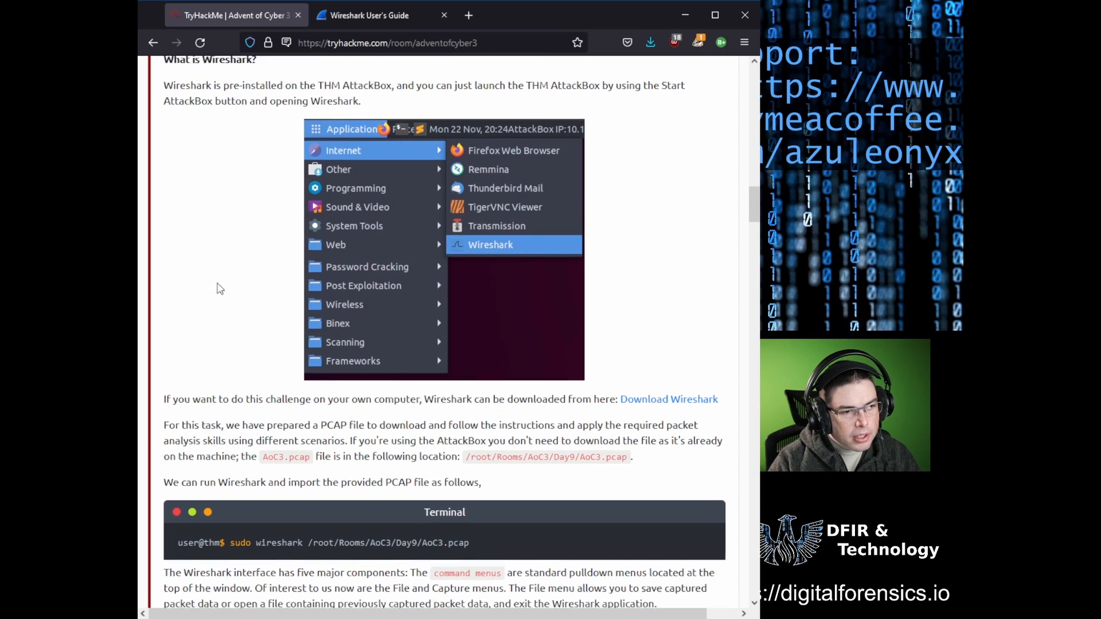
scroll(221, 290, "down", 6)
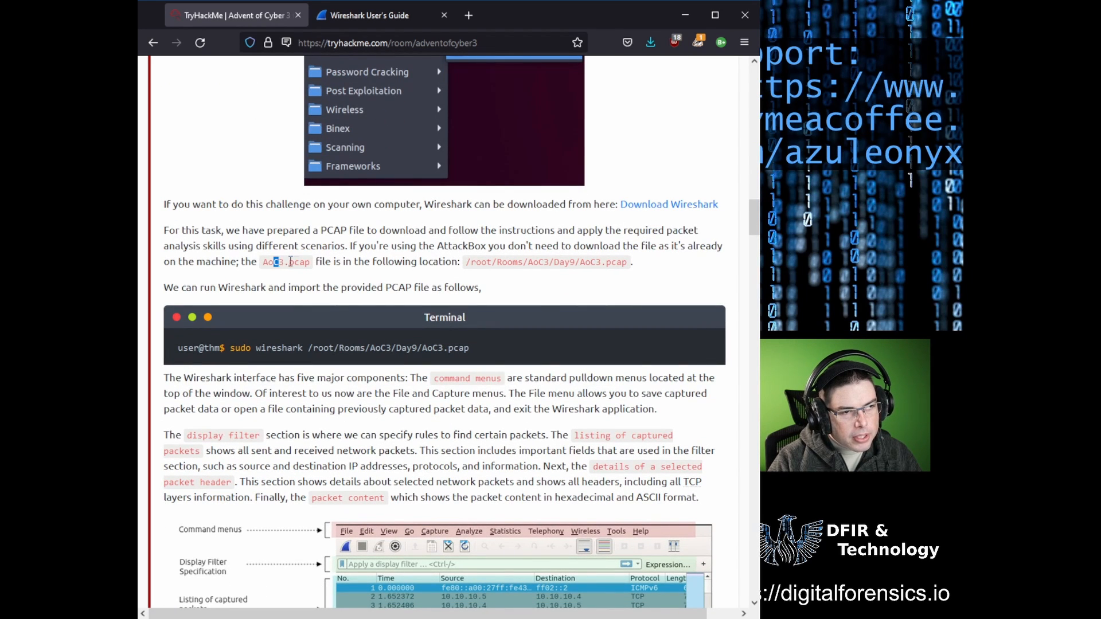
mouse_move(291, 262)
left_mouse_down()
mouse_move(323, 263)
mouse_move(294, 263)
mouse_move(310, 263)
left_mouse_up()
left_click(304, 262)
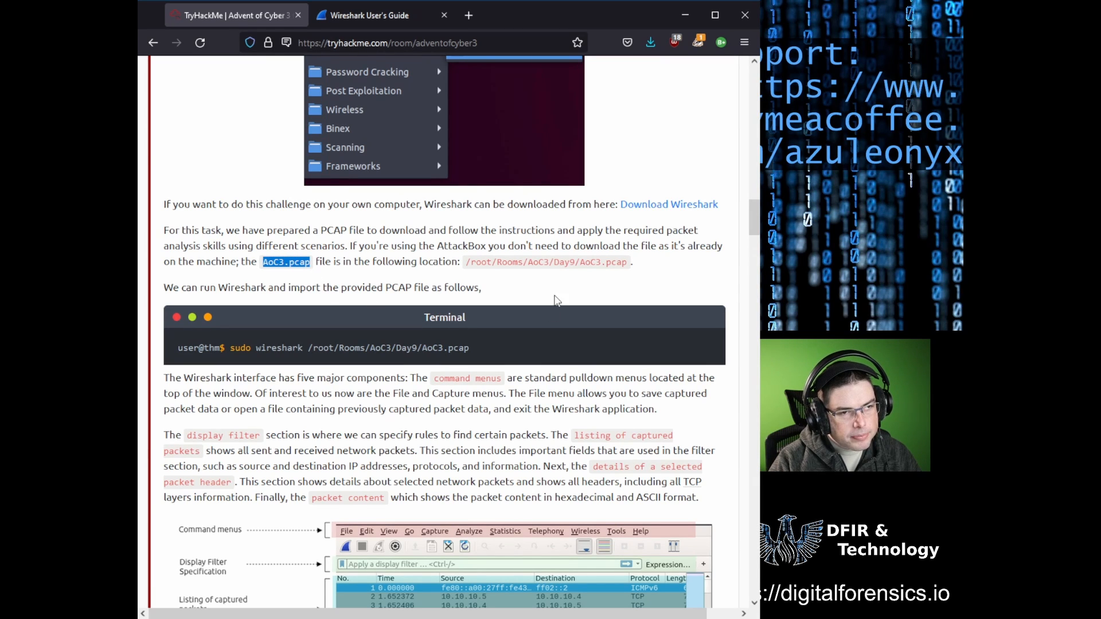
scroll(628, 283, "down", 2)
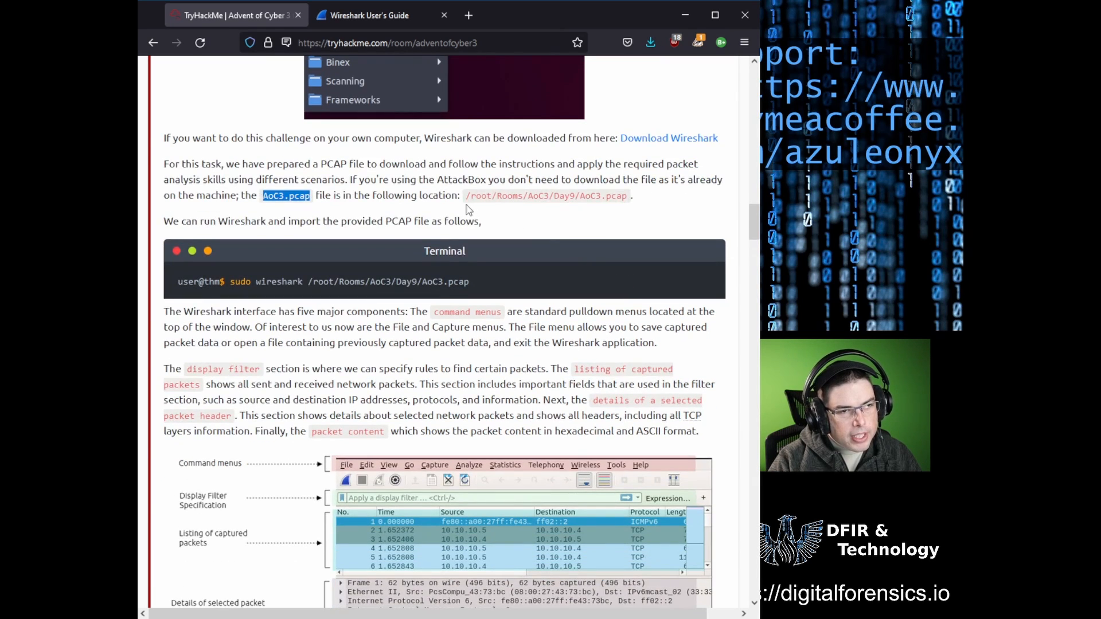
left_click_drag(468, 198, 632, 211)
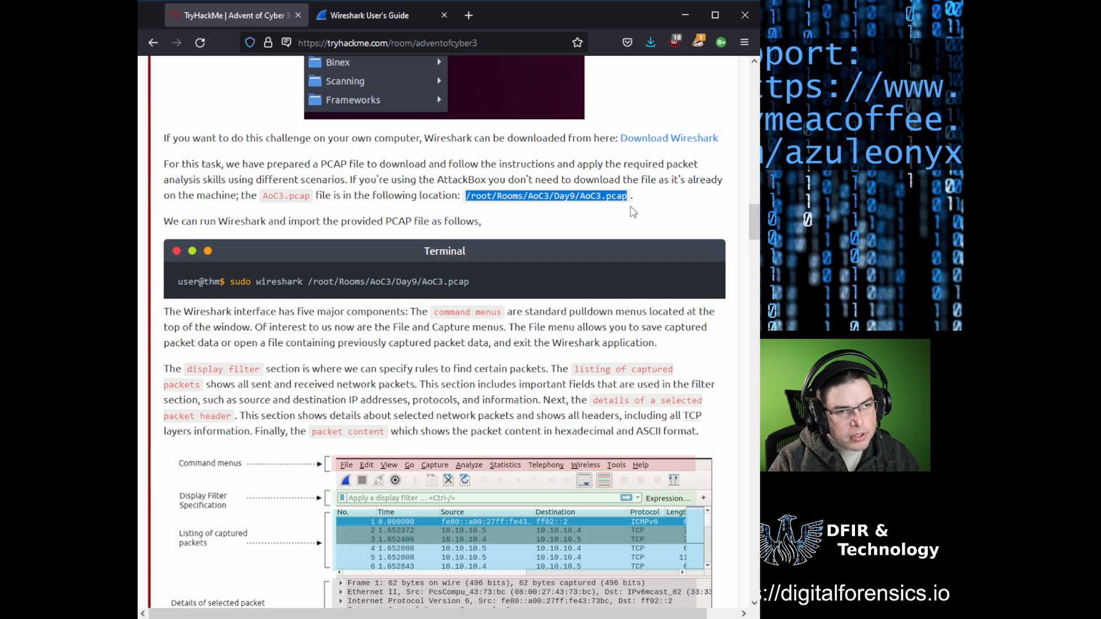
Step: Highlight the sudo wireshark launch command and scroll to the interface diagram
scroll(460, 217, "down", 2)
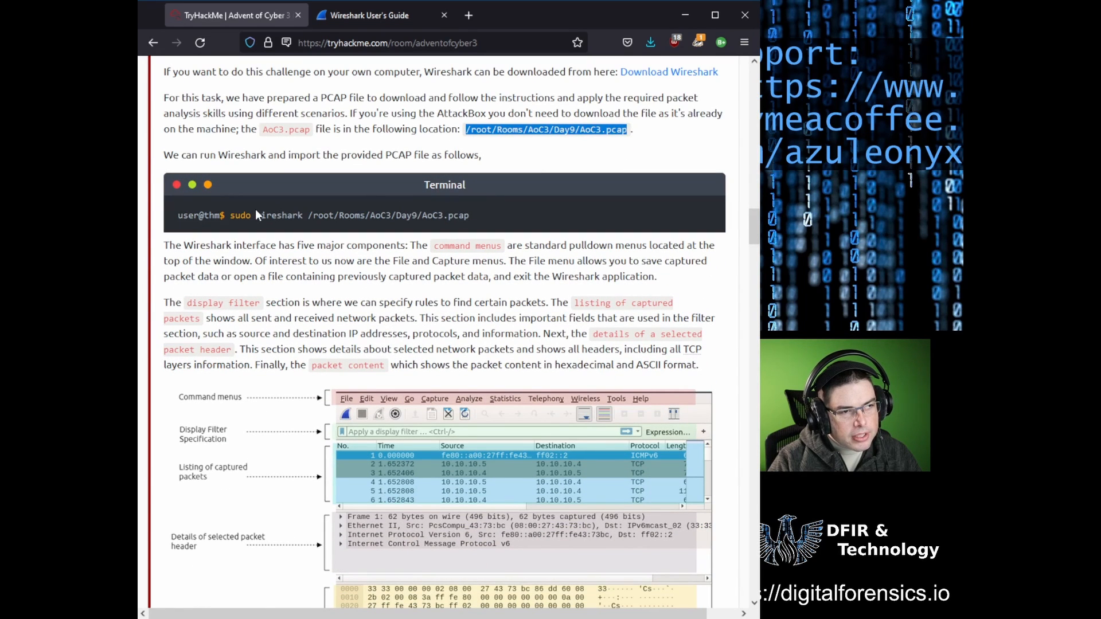
left_click_drag(257, 215, 485, 221)
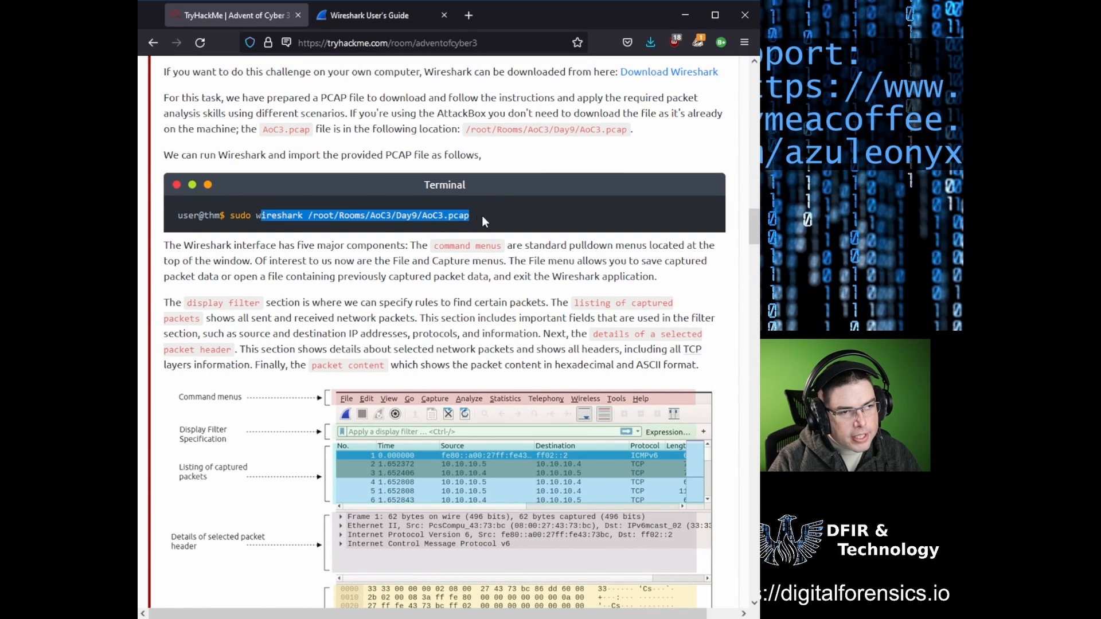
left_click(474, 249)
scroll(405, 244, "down", 5)
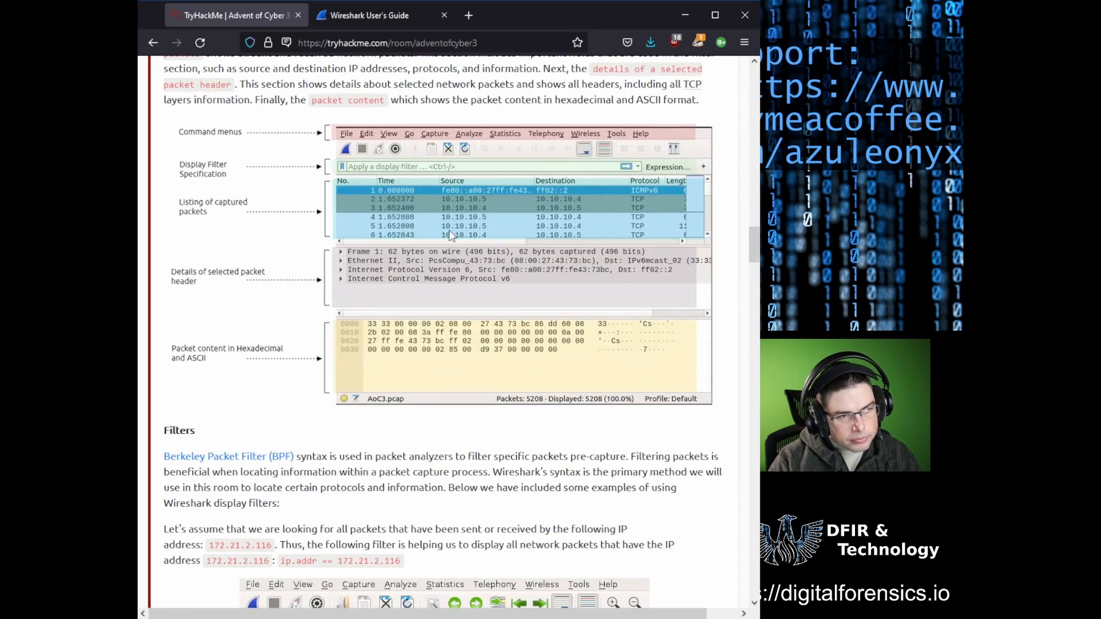
Step: Scroll past the interface diagram to the ip.addr == 172.21.2.116 filter example
scroll(449, 238, "up", 1)
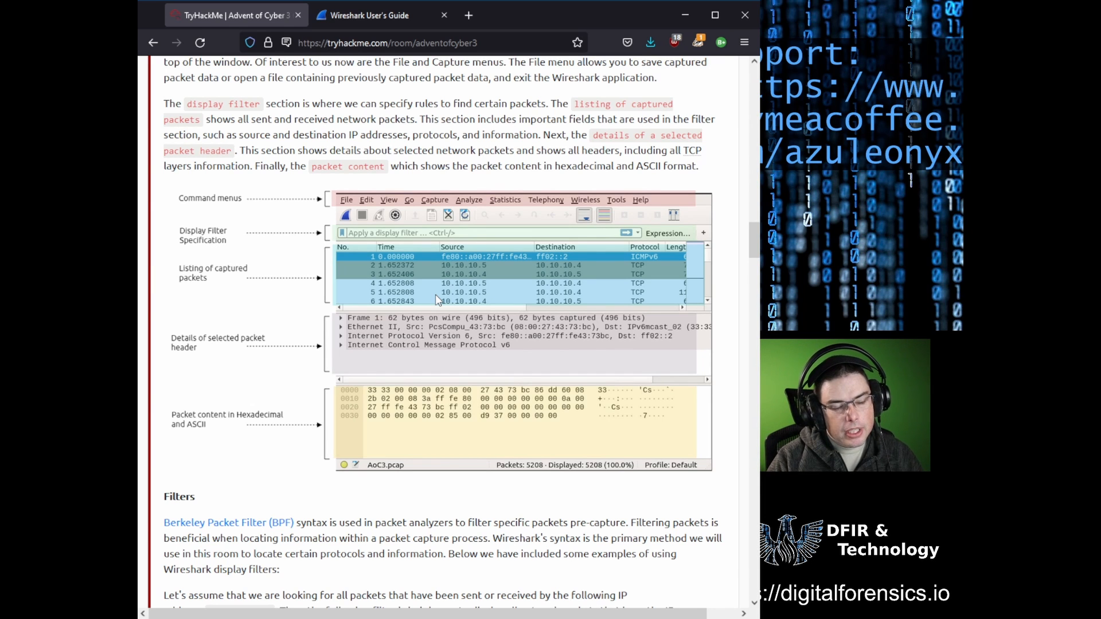
scroll(324, 326, "down", 2)
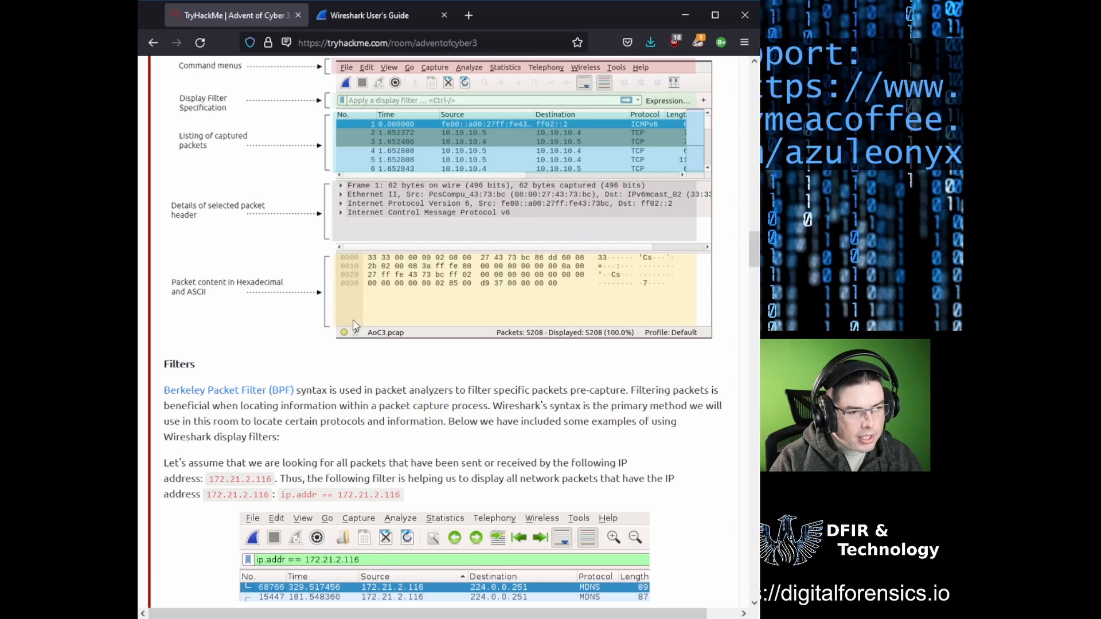
scroll(355, 325, "down", 1)
scroll(377, 304, "up", 2)
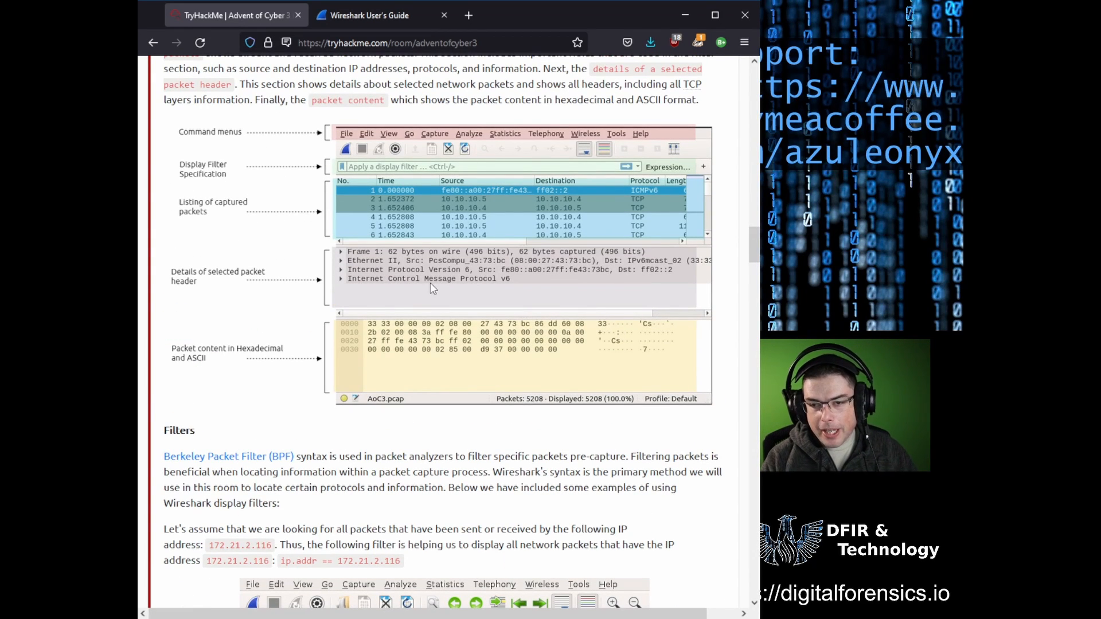
scroll(457, 332, "down", 1)
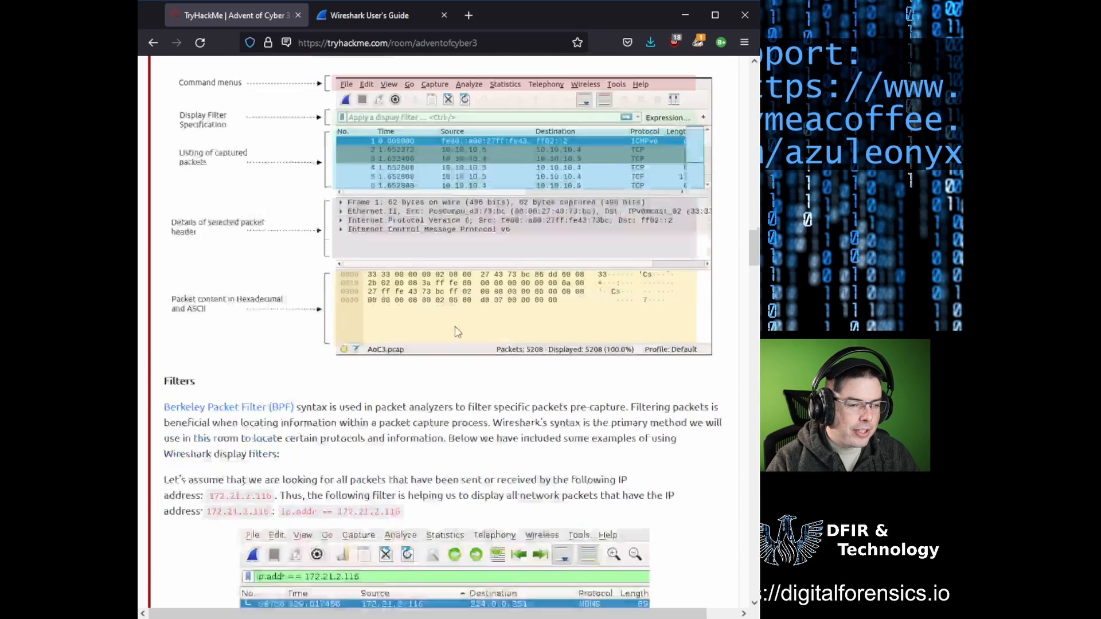
scroll(458, 332, "down", 1)
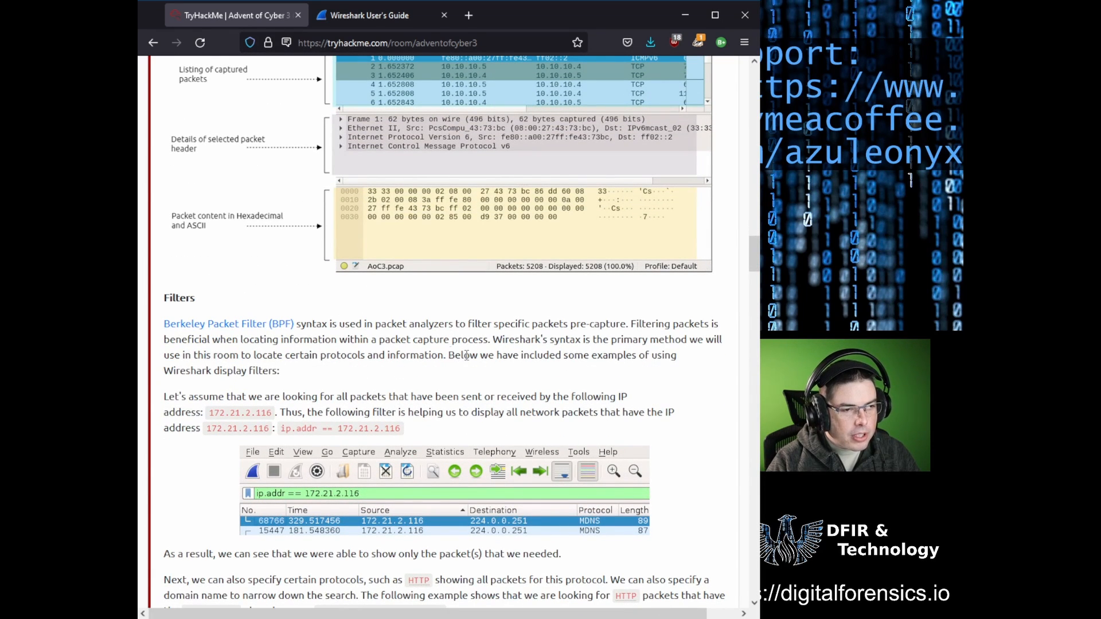
scroll(433, 356, "down", 1)
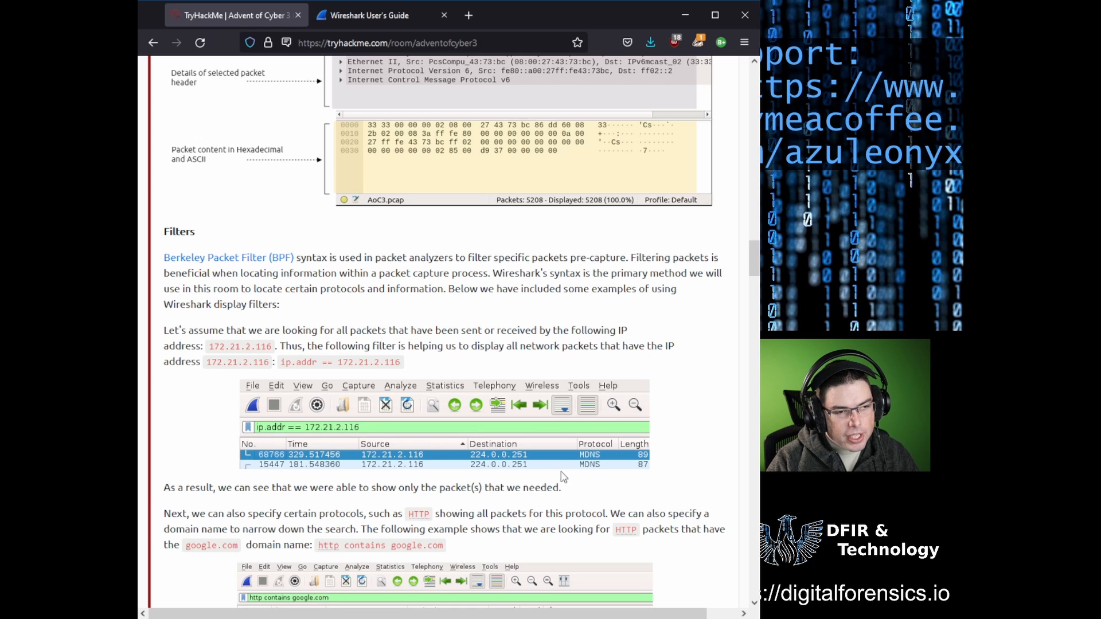
Step: Highlight HTTP and google.com in the filter example, then reach the tcp.port == 3389 examples
scroll(666, 464, "down", 3)
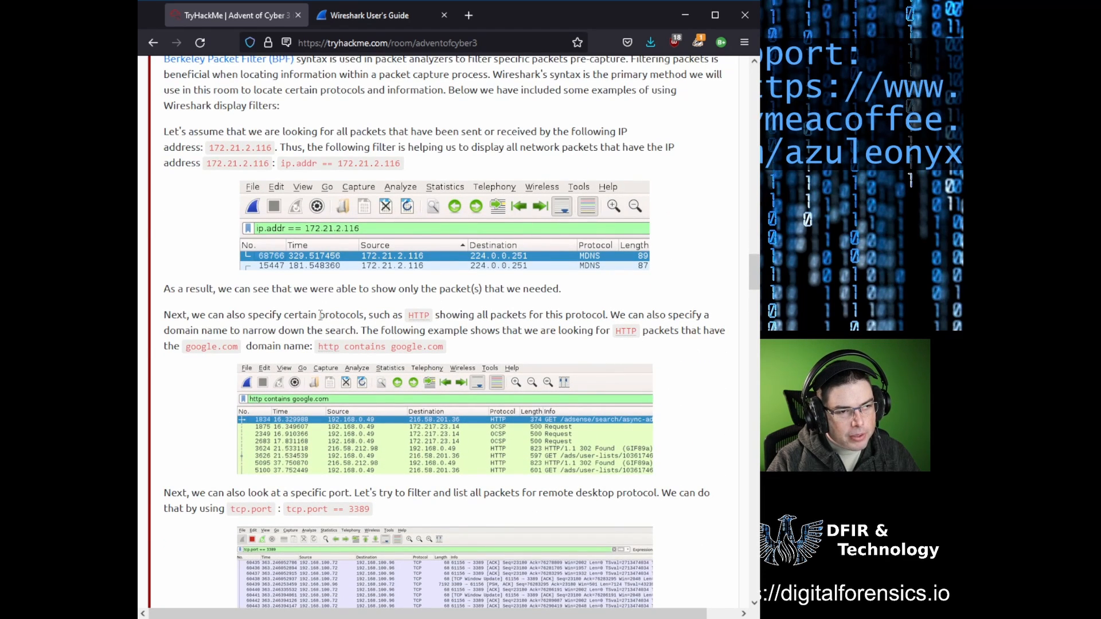
left_click_drag(444, 310, 393, 309)
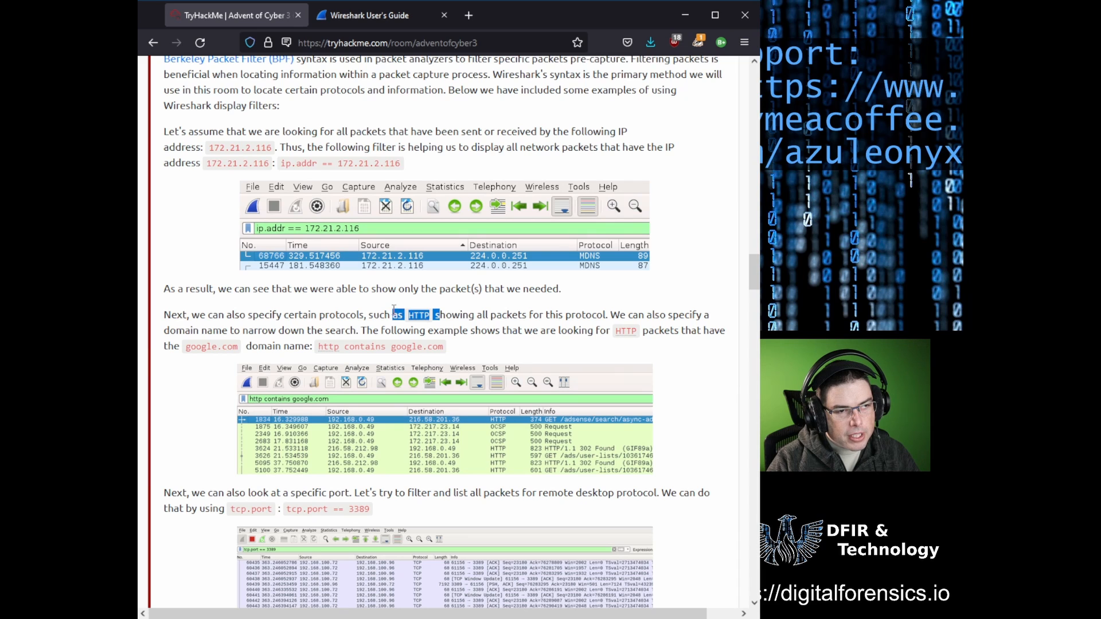
left_click(509, 334)
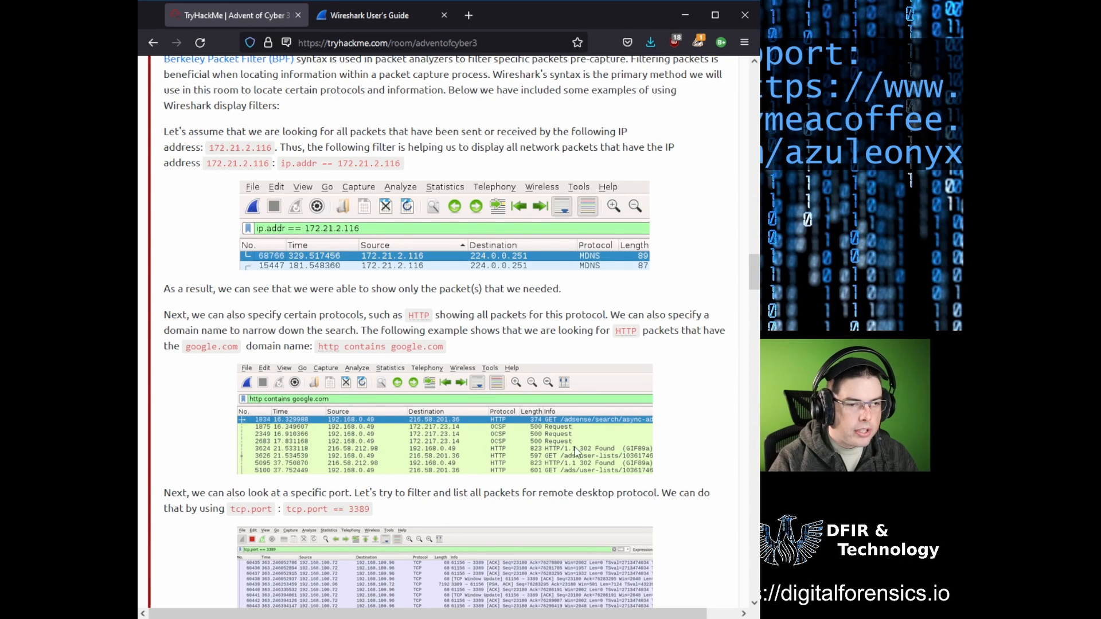
scroll(522, 366, "down", 1)
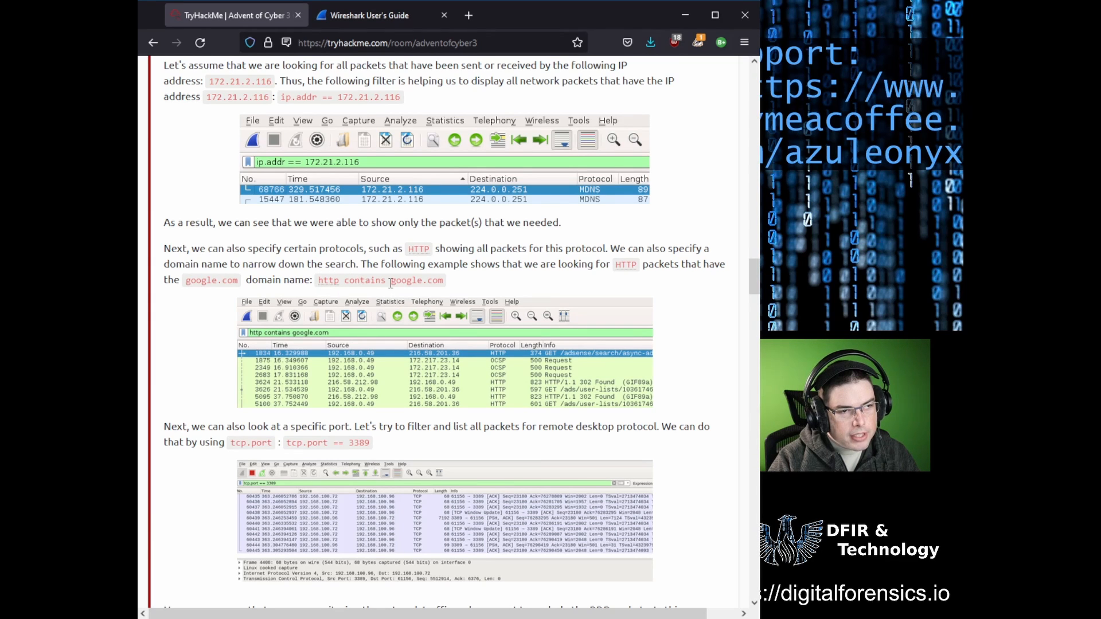
left_click_drag(390, 280, 453, 282)
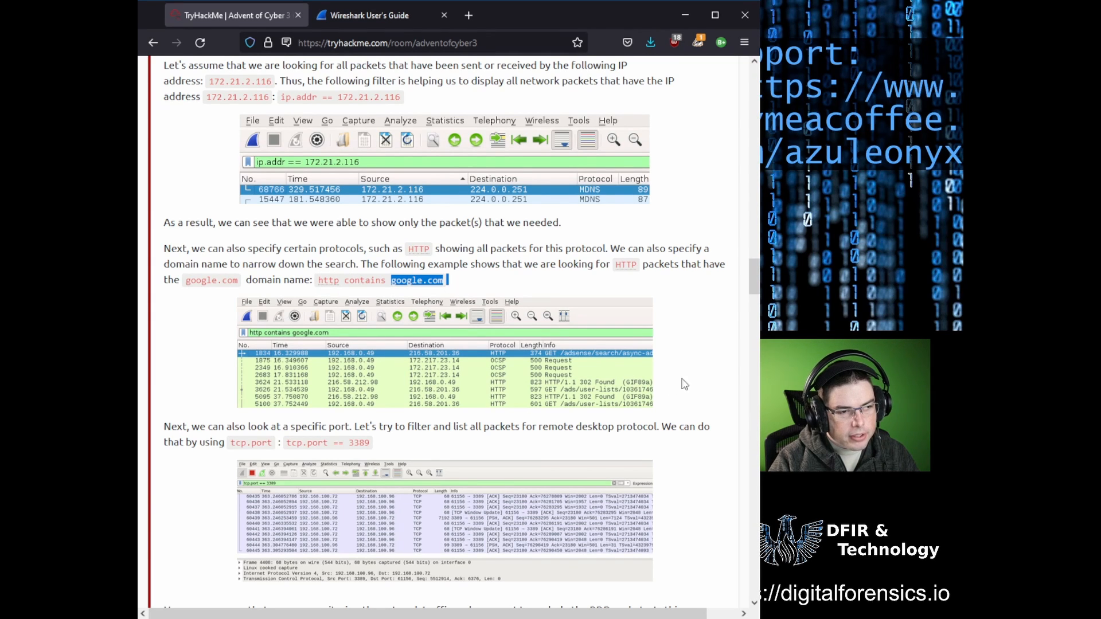
left_click(694, 365)
scroll(697, 361, "down", 3)
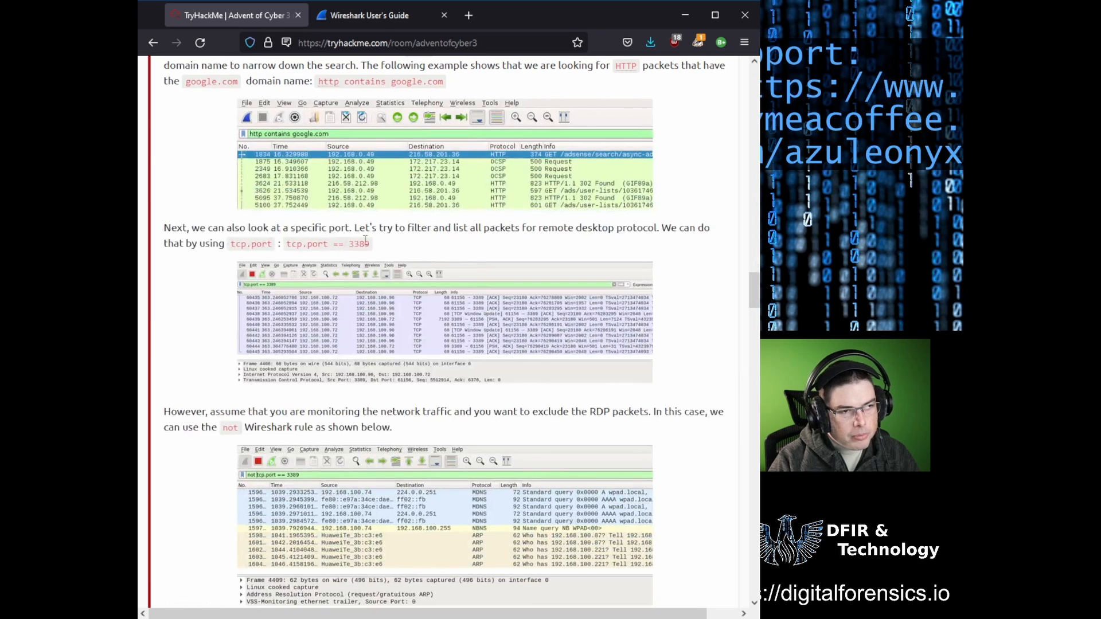
left_click_drag(286, 244, 339, 250)
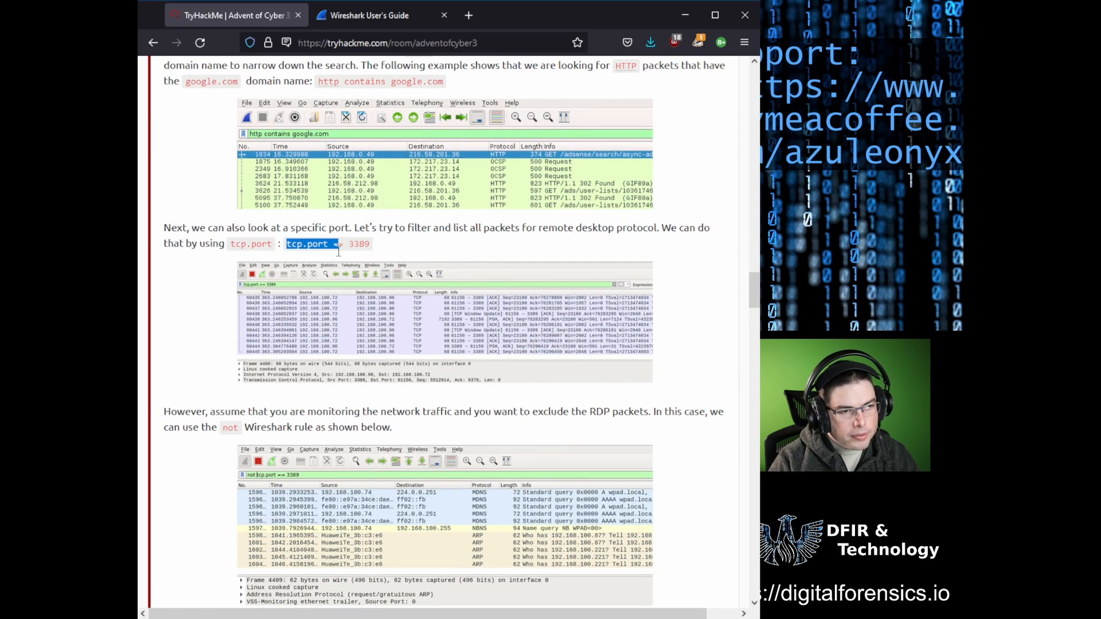
left_click(374, 256)
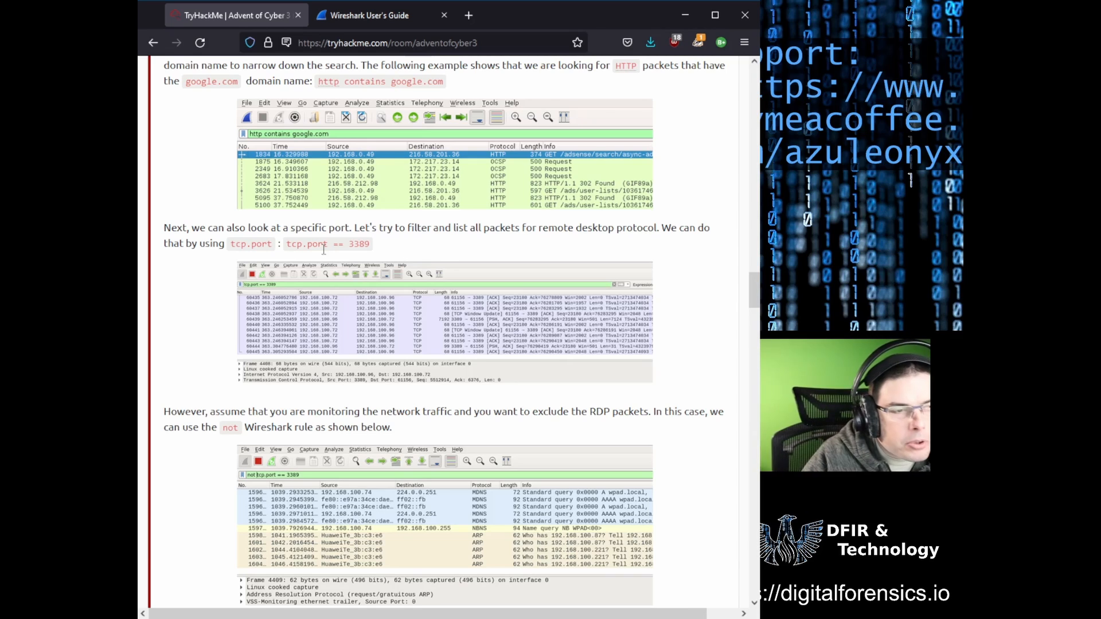
double_click(295, 246)
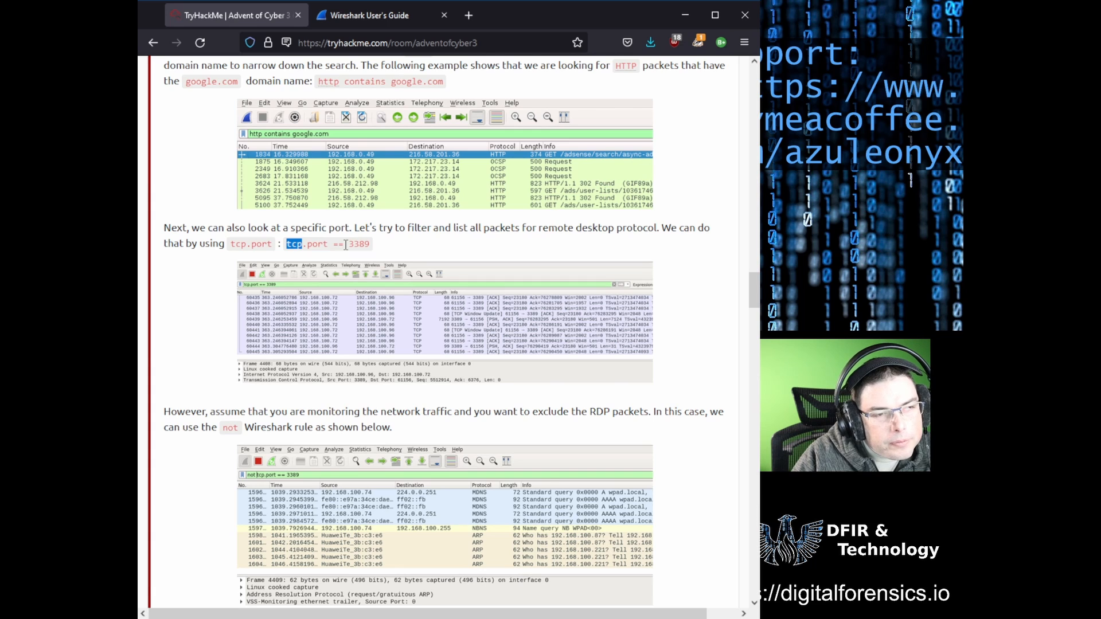
left_click_drag(348, 244, 379, 245)
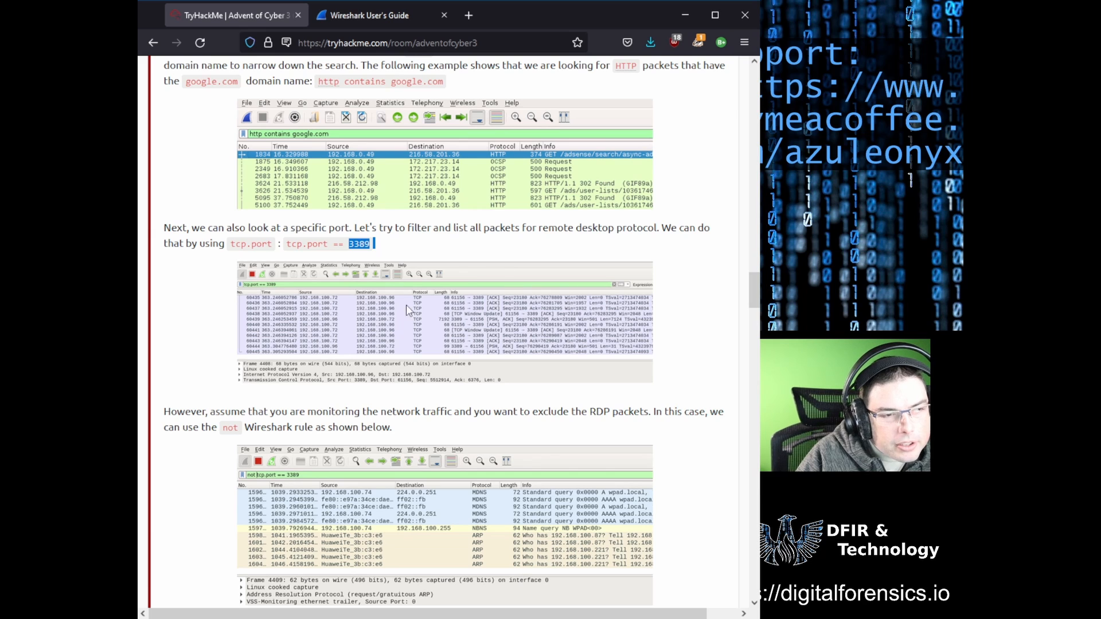
double_click(293, 245)
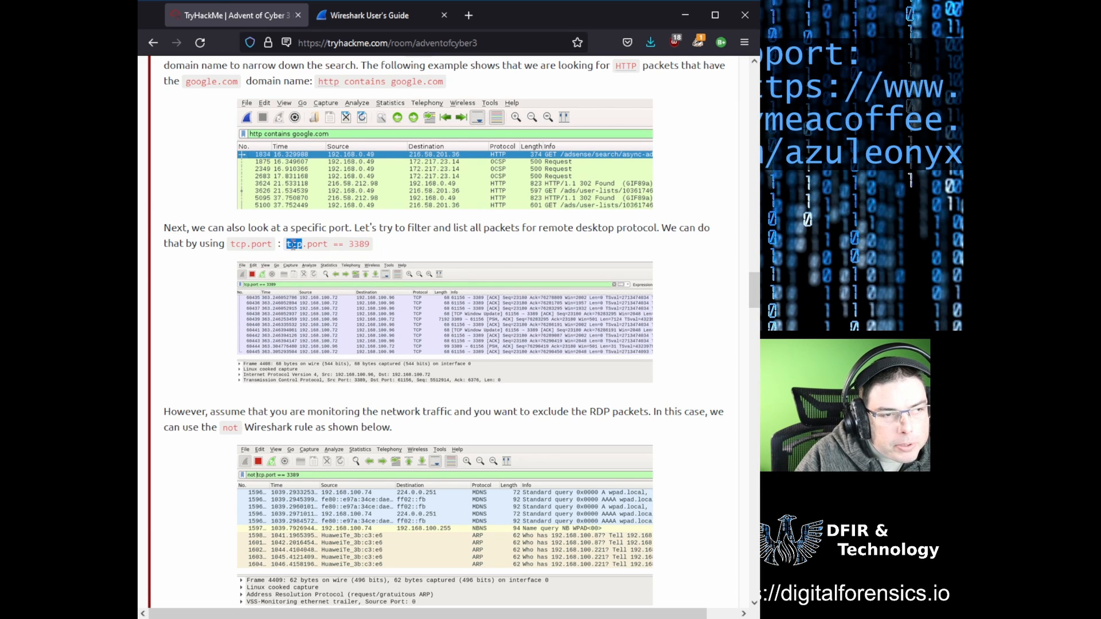
left_click_drag(346, 245, 378, 247)
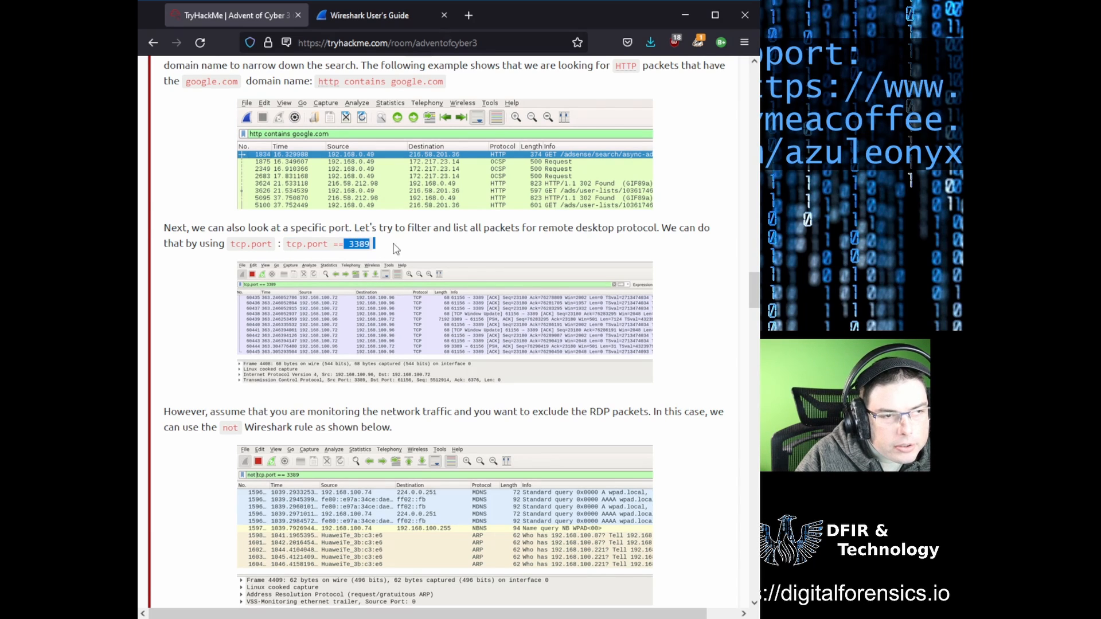
left_click(397, 263)
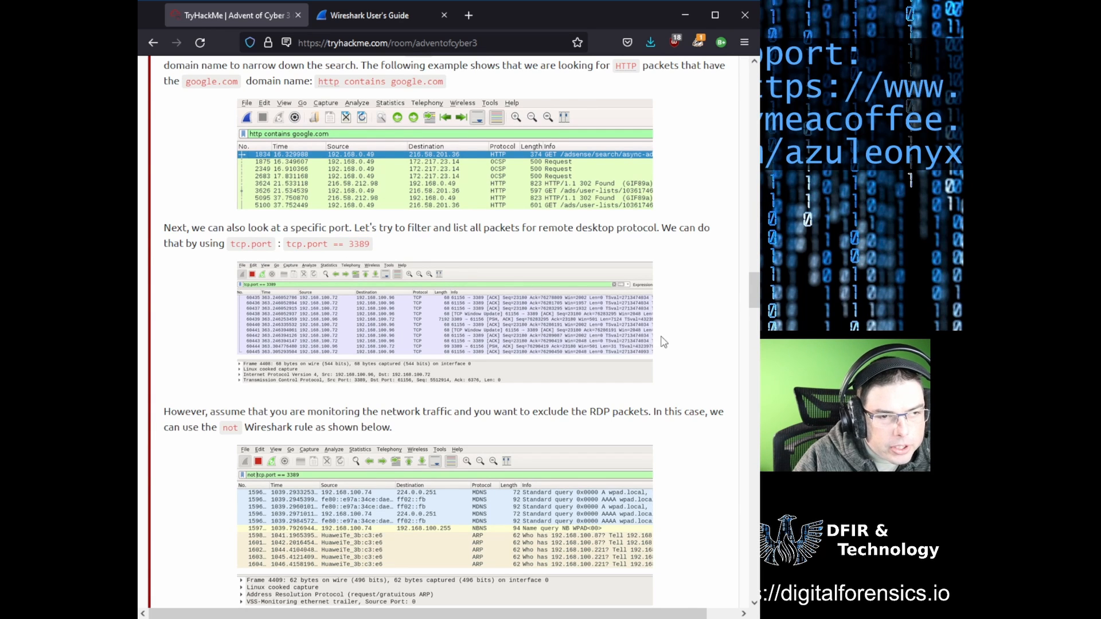
scroll(677, 343, "down", 3)
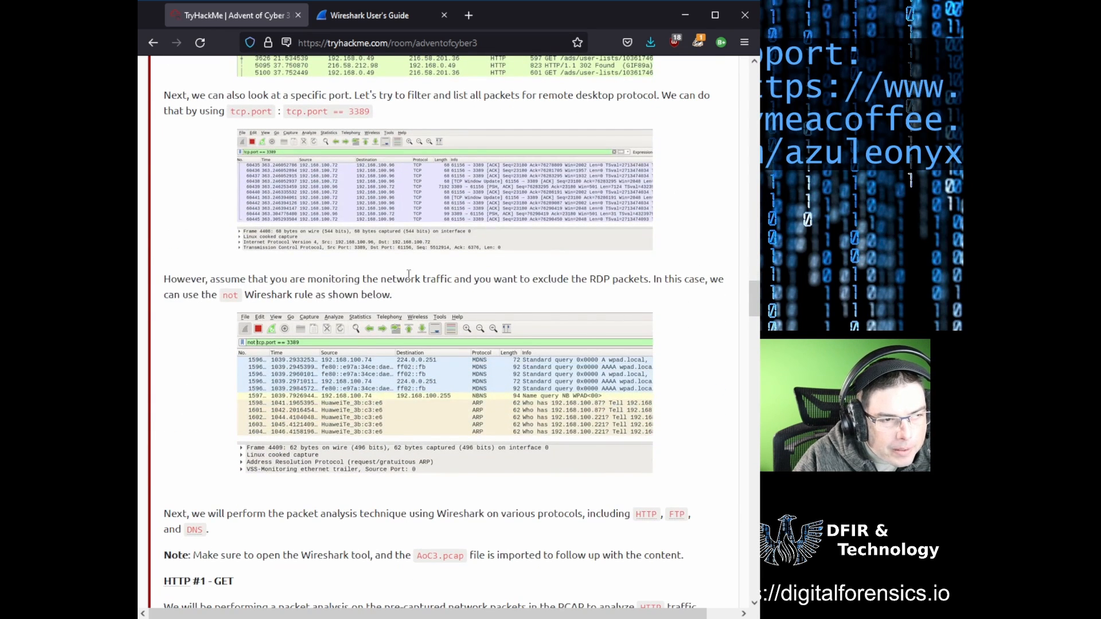
Step: Scroll through the tutorial and highlight the 'not' operator in the paragraph
scroll(422, 270, "up", 1)
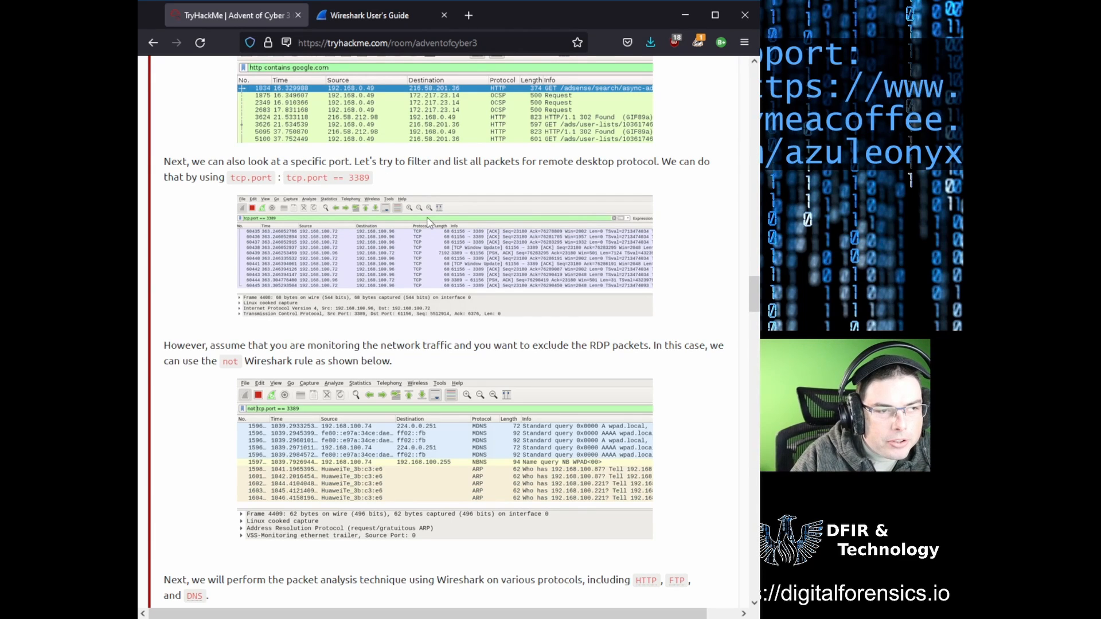
scroll(655, 248, "down", 5)
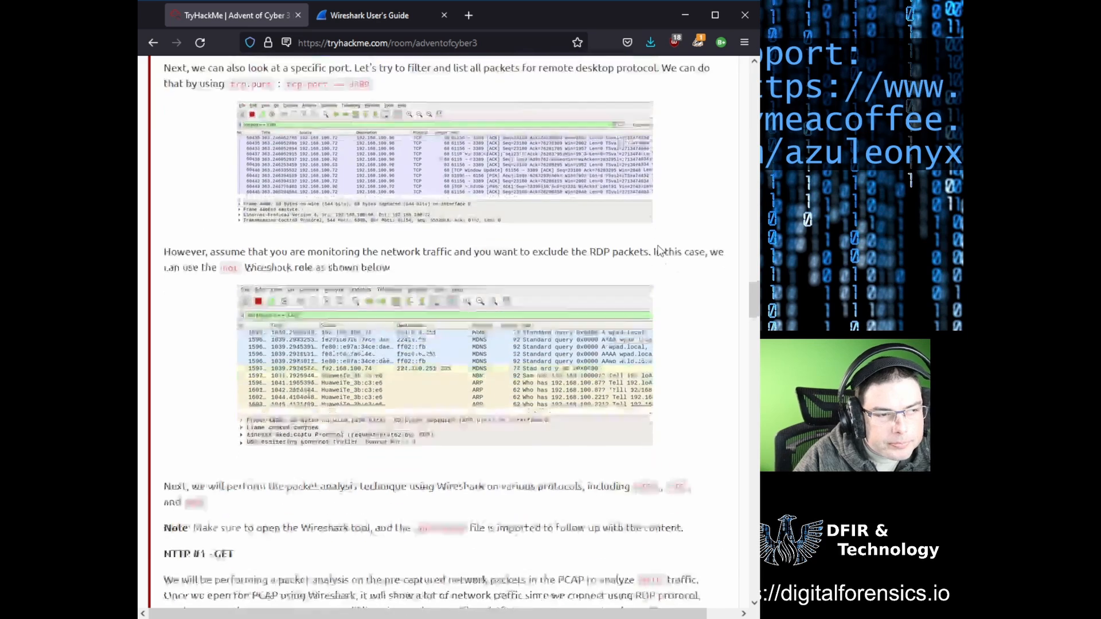
scroll(508, 208, "up", 2)
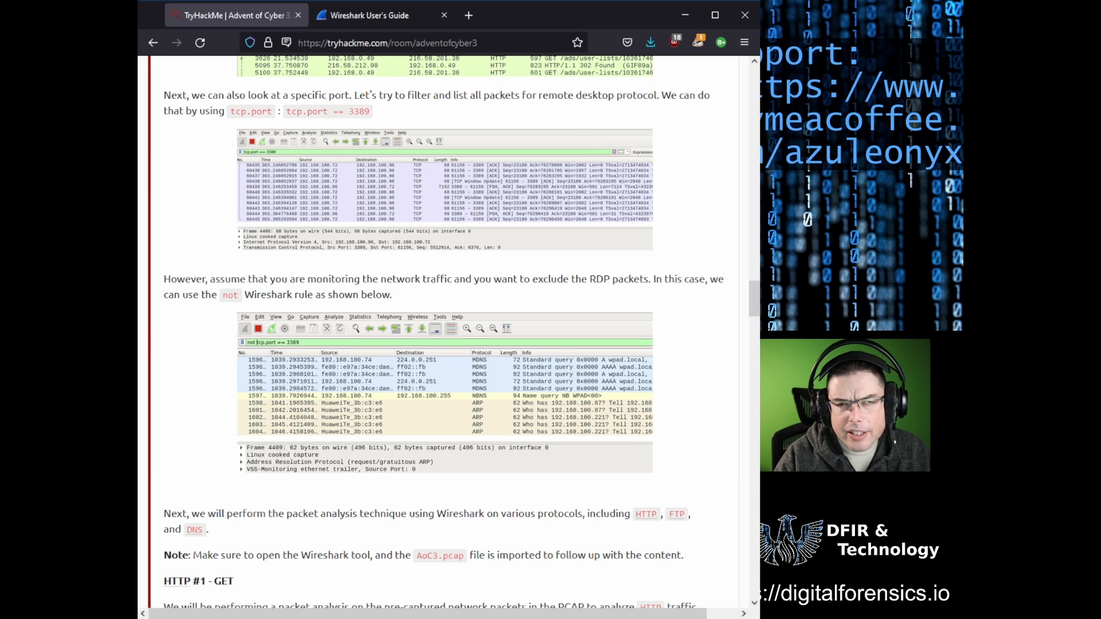
scroll(612, 212, "down", 2)
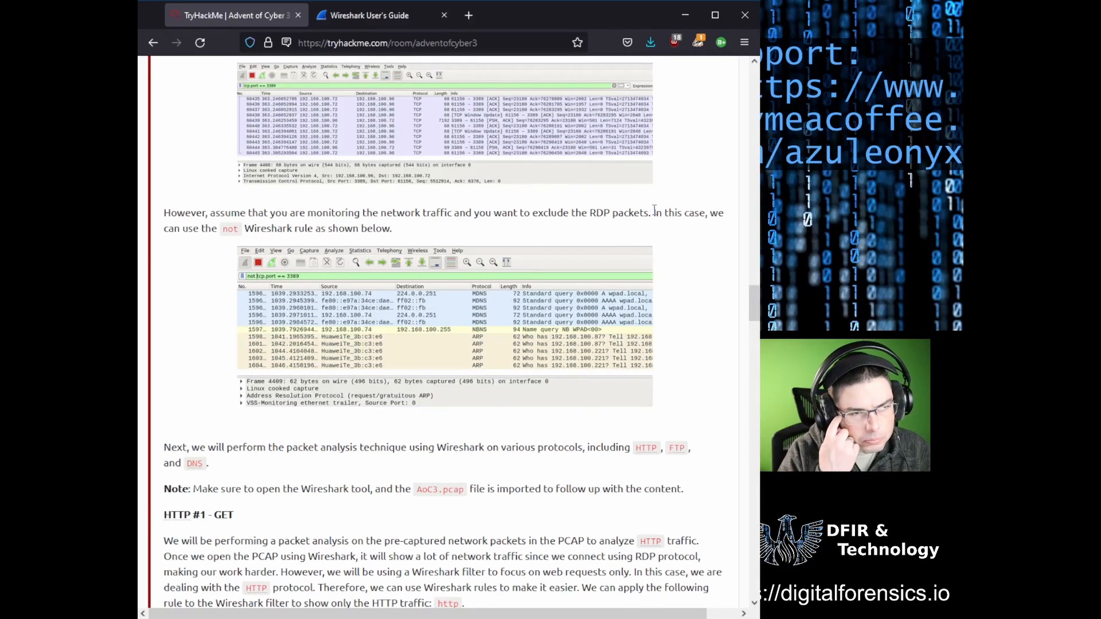
scroll(688, 172, "down", 2)
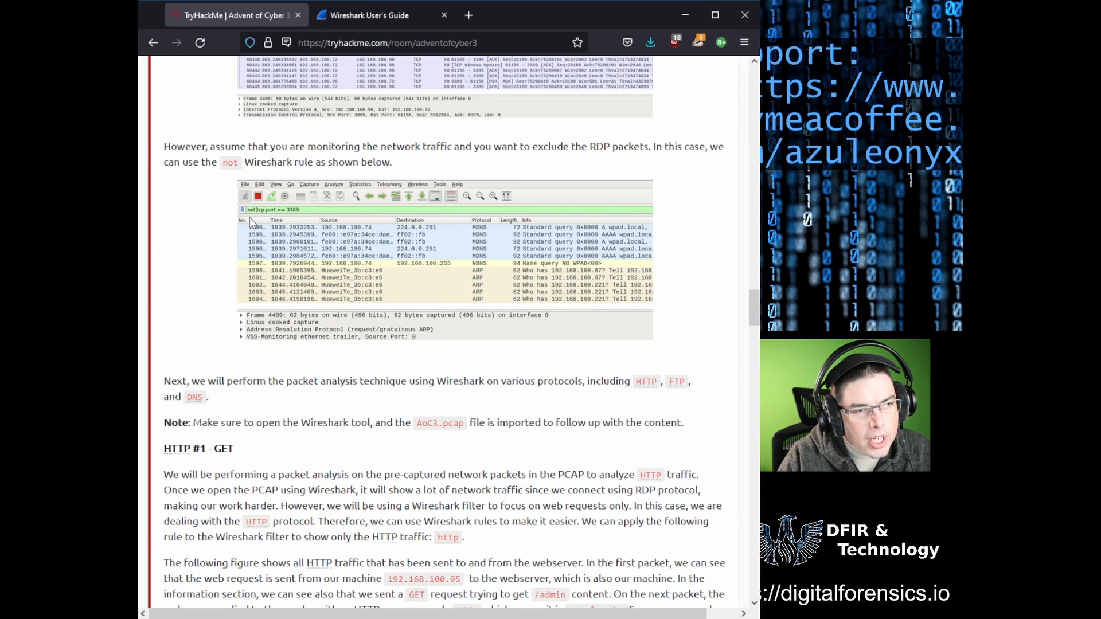
double_click(231, 163)
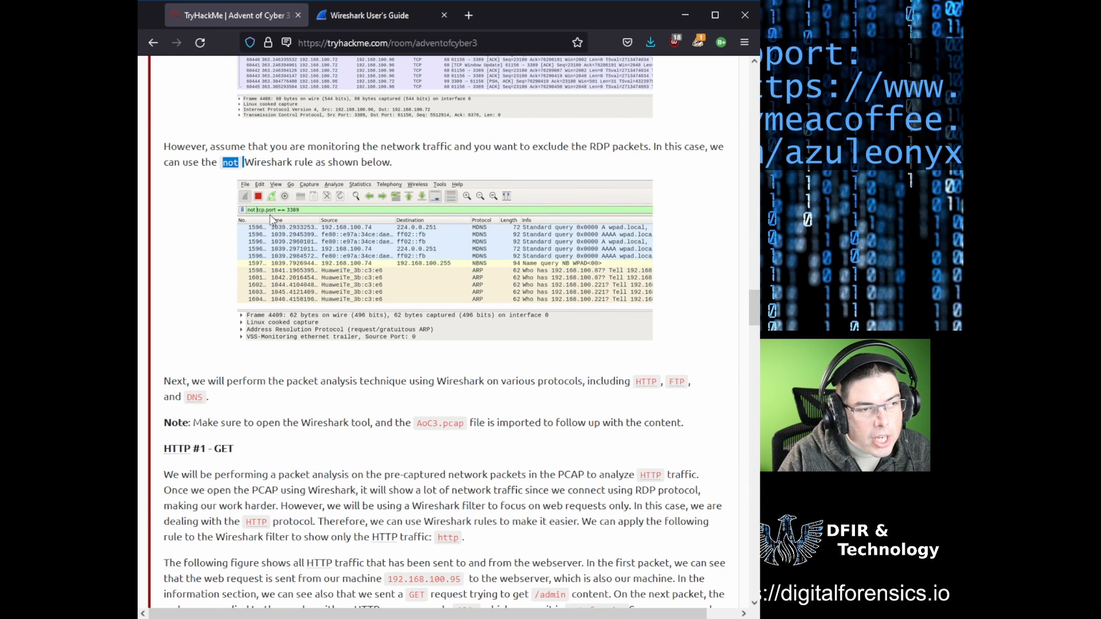
Step: Scroll on to the HTTP #1 - GET heading and highlight it
scroll(394, 262, "down", 2)
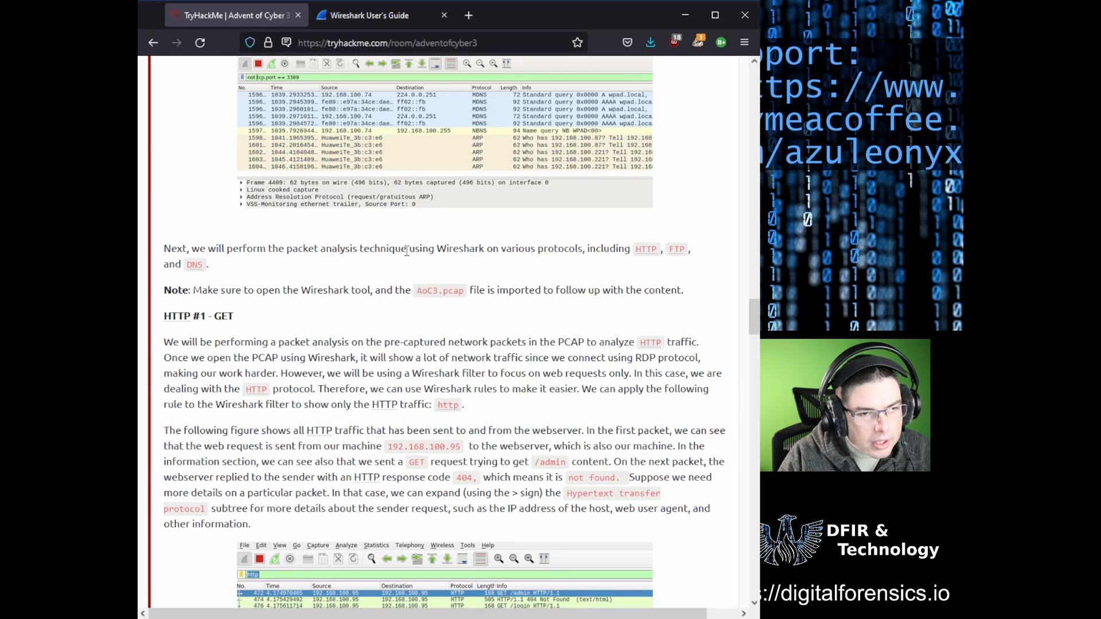
scroll(401, 250, "down", 1)
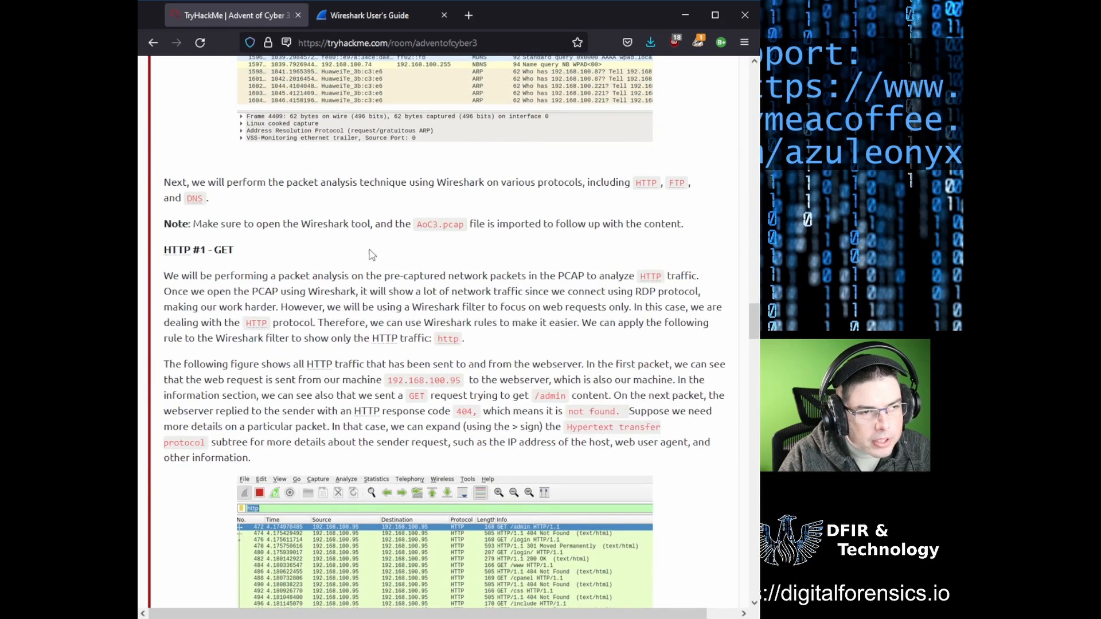
scroll(428, 247, "down", 2)
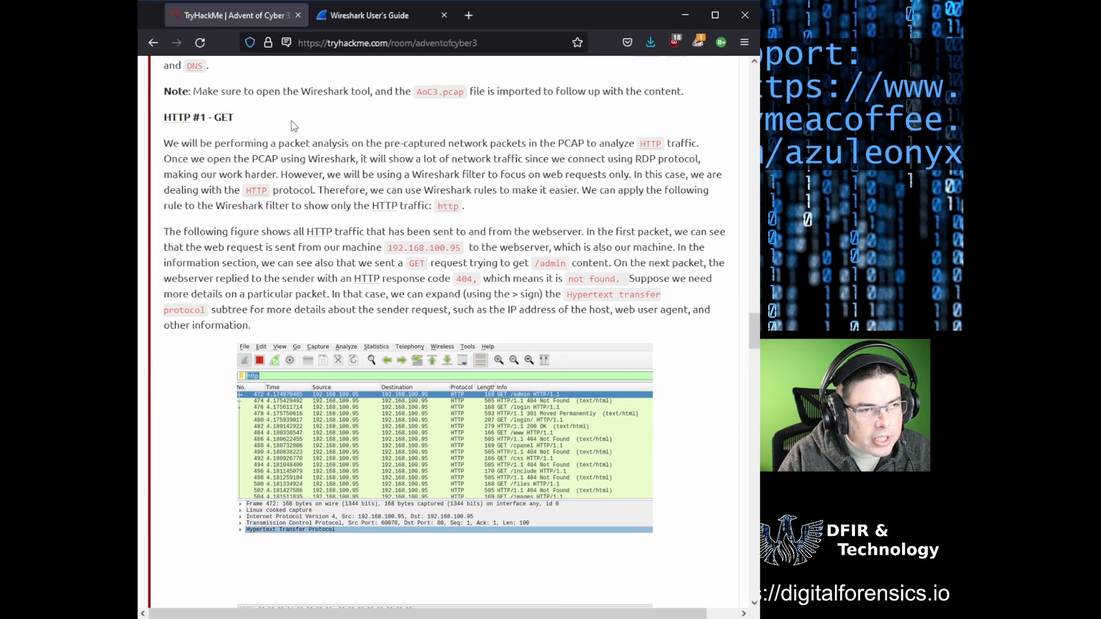
left_click_drag(234, 118, 173, 122)
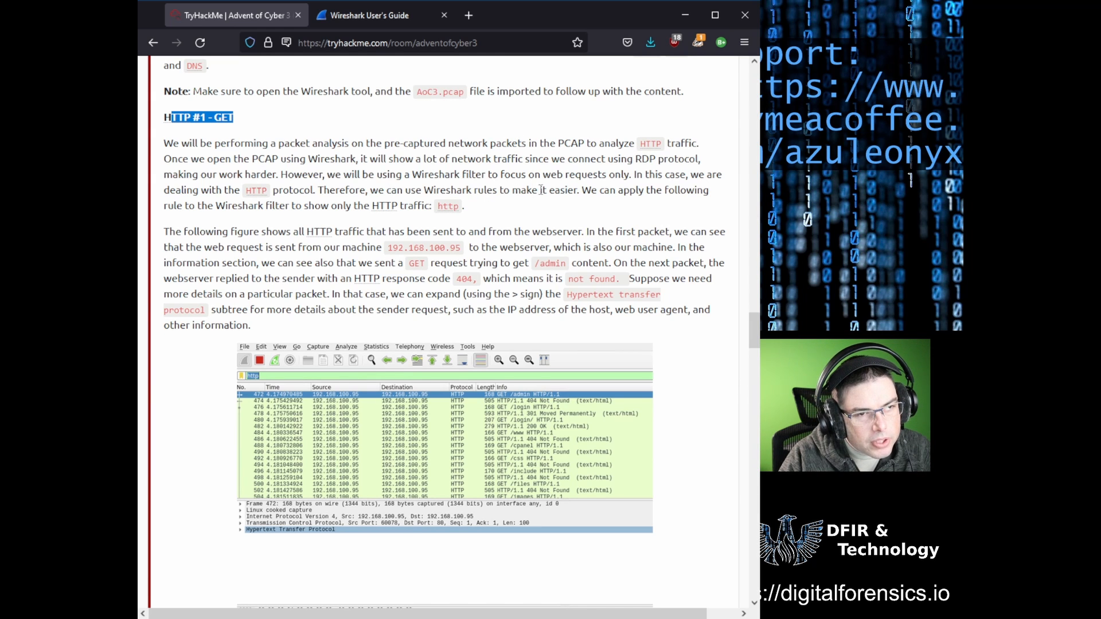
scroll(549, 197, "down", 3)
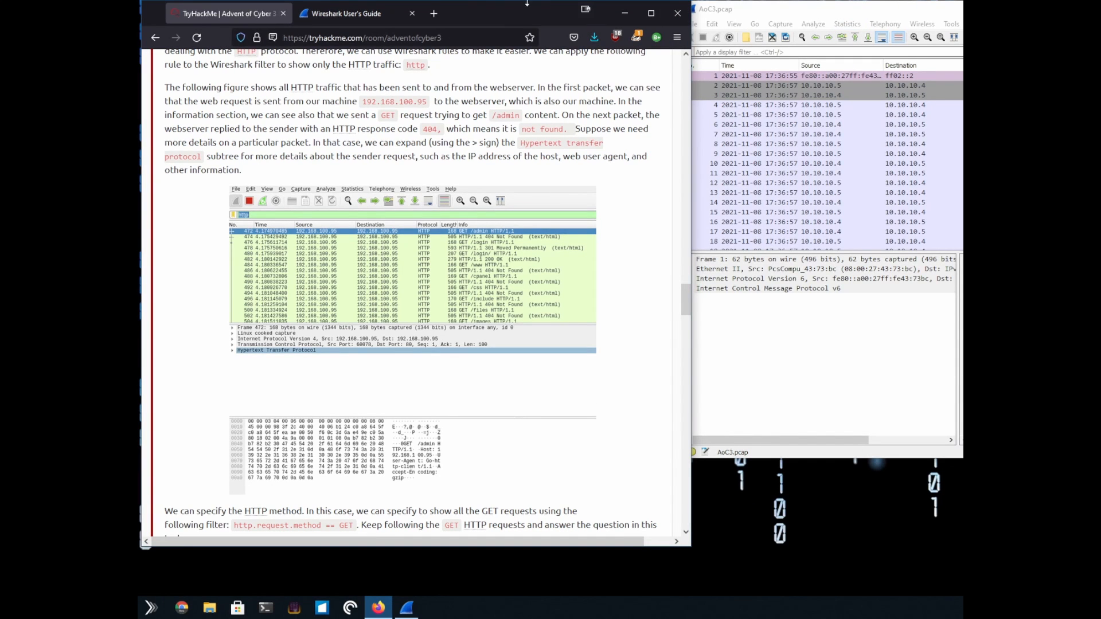
Step: Move the AoC3.pcap window over the tutorial, stretch it to the screen edge, and enlarge its text
left_click_drag(800, 16, 406, 31)
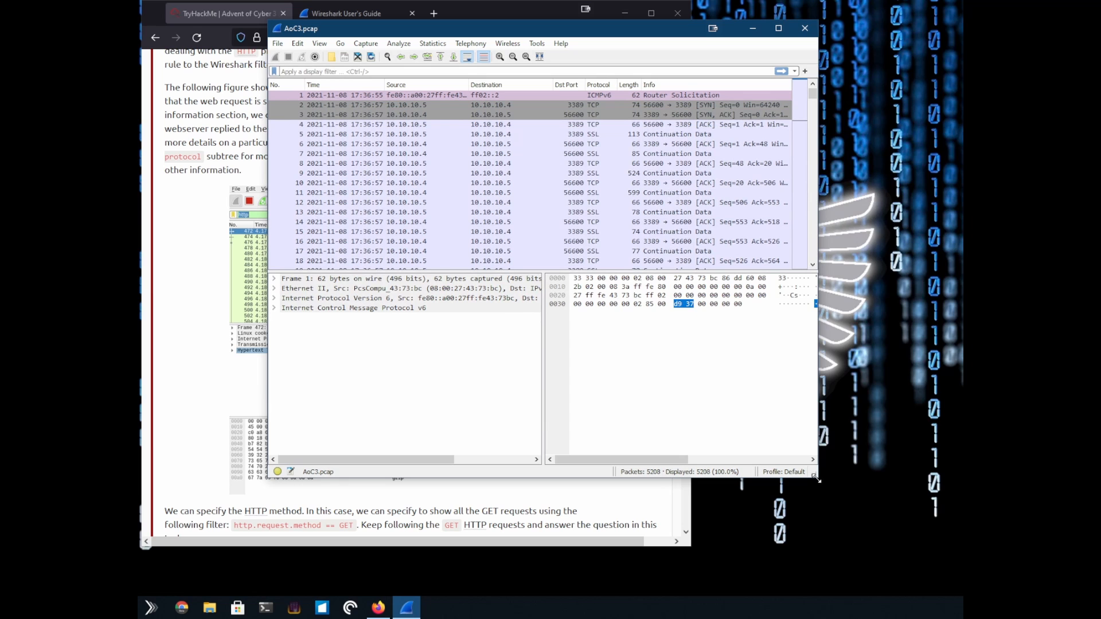
left_click_drag(816, 479, 963, 520)
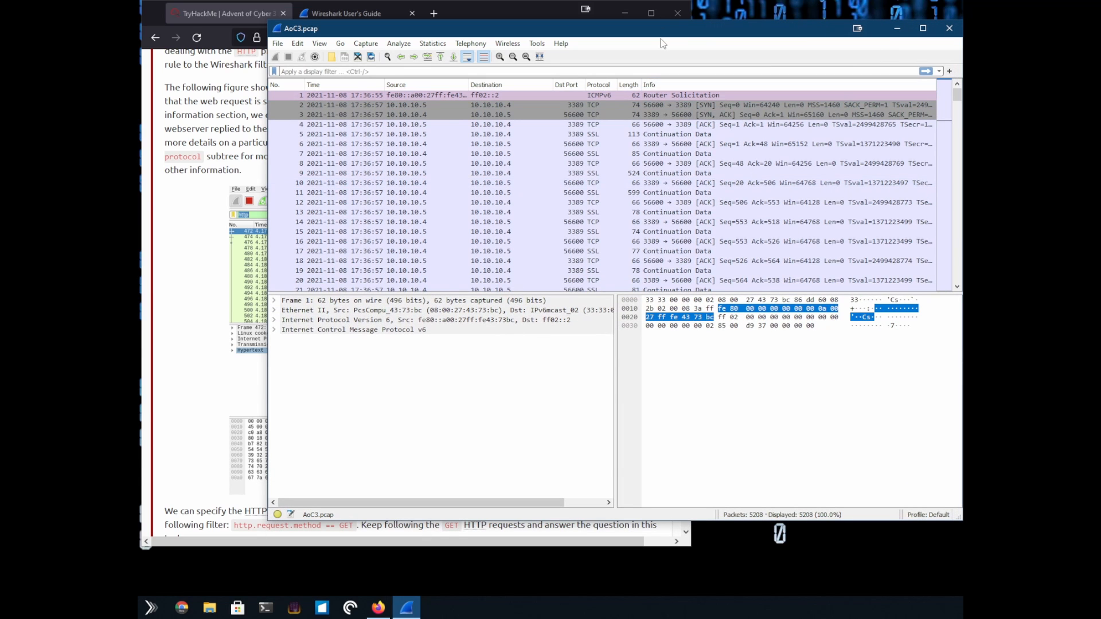
left_click_drag(661, 35, 599, 38)
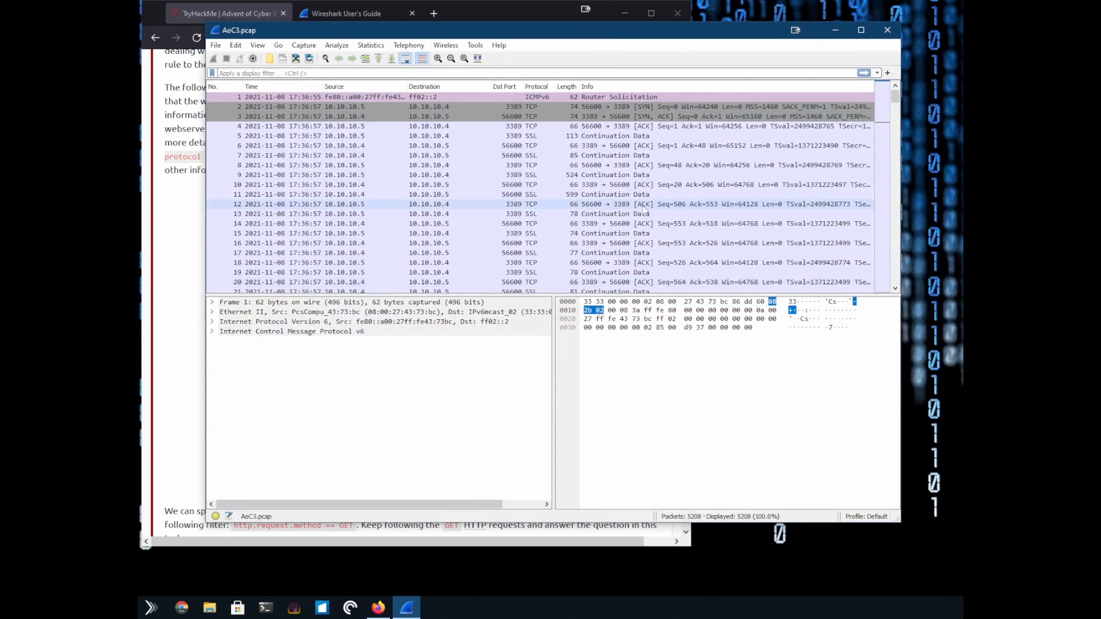
key("ctrl+plus")
key("ctrl+plus")
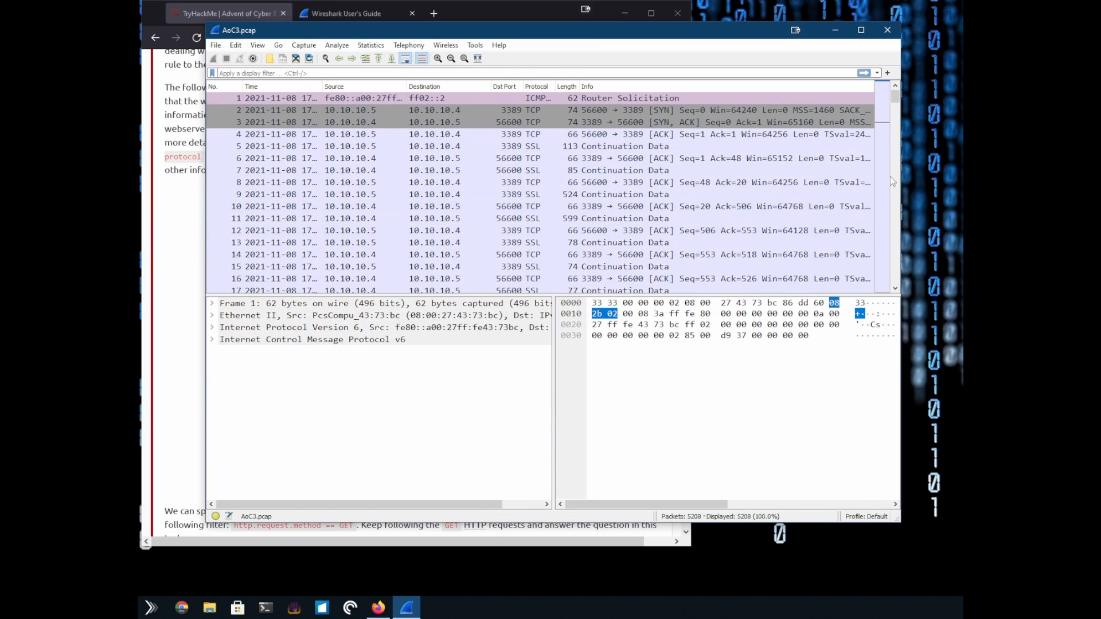
left_click_drag(902, 176, 963, 176)
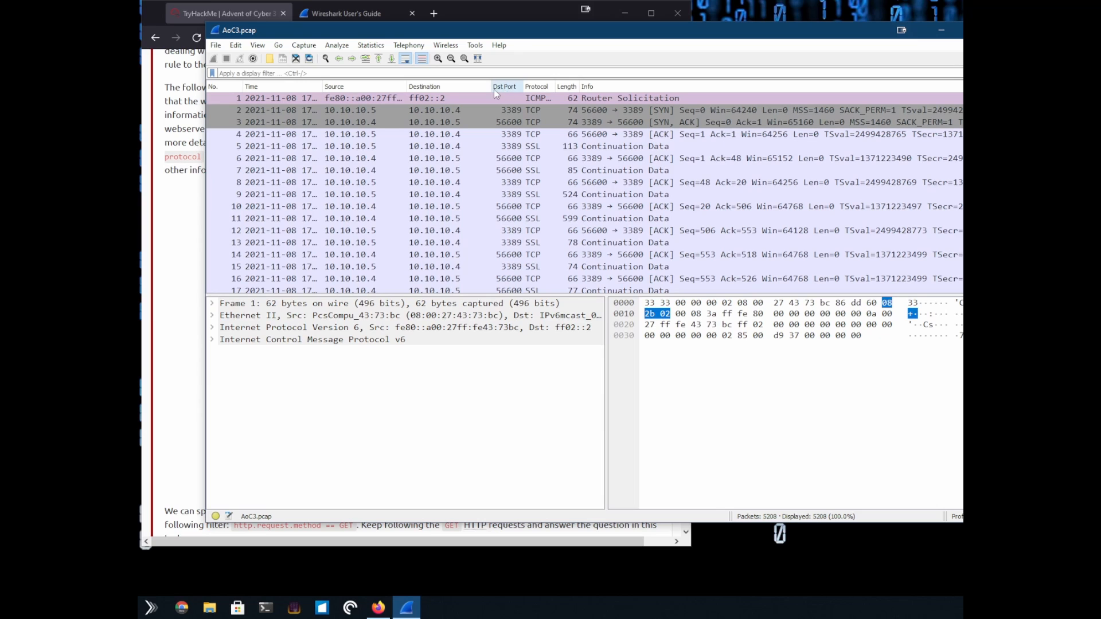
Step: Narrow the Destination column and widen the Length column
left_click_drag(493, 88, 486, 87)
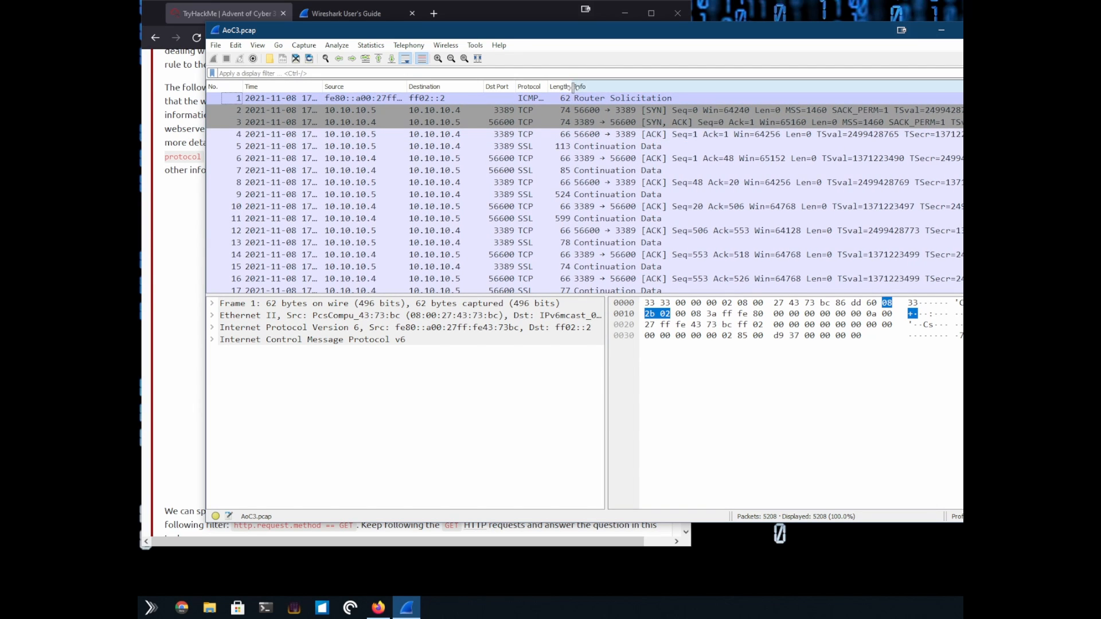
left_click_drag(571, 87, 587, 87)
left_click(439, 71)
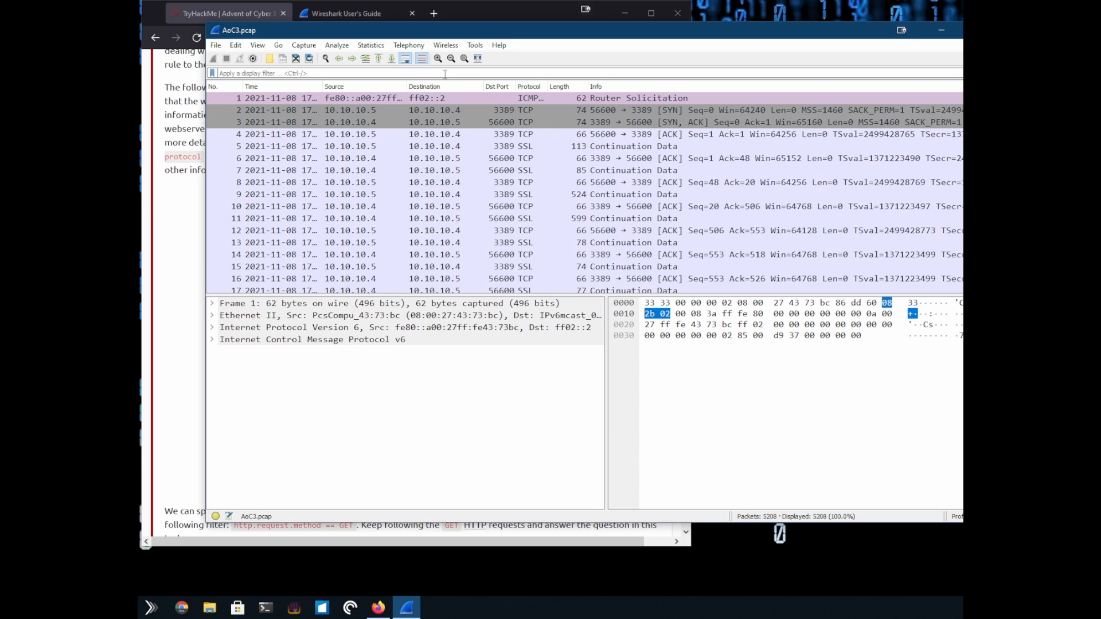
Step: Filter the capture to http, widen the Time column, and move the window aside
type("http")
key("Return")
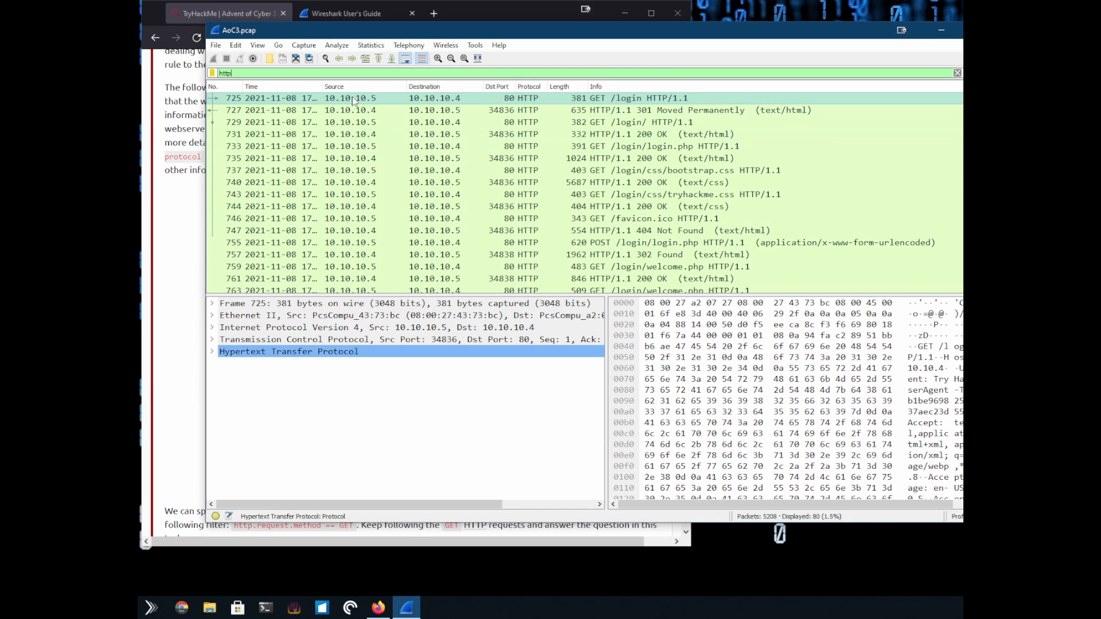
left_click_drag(323, 87, 370, 86)
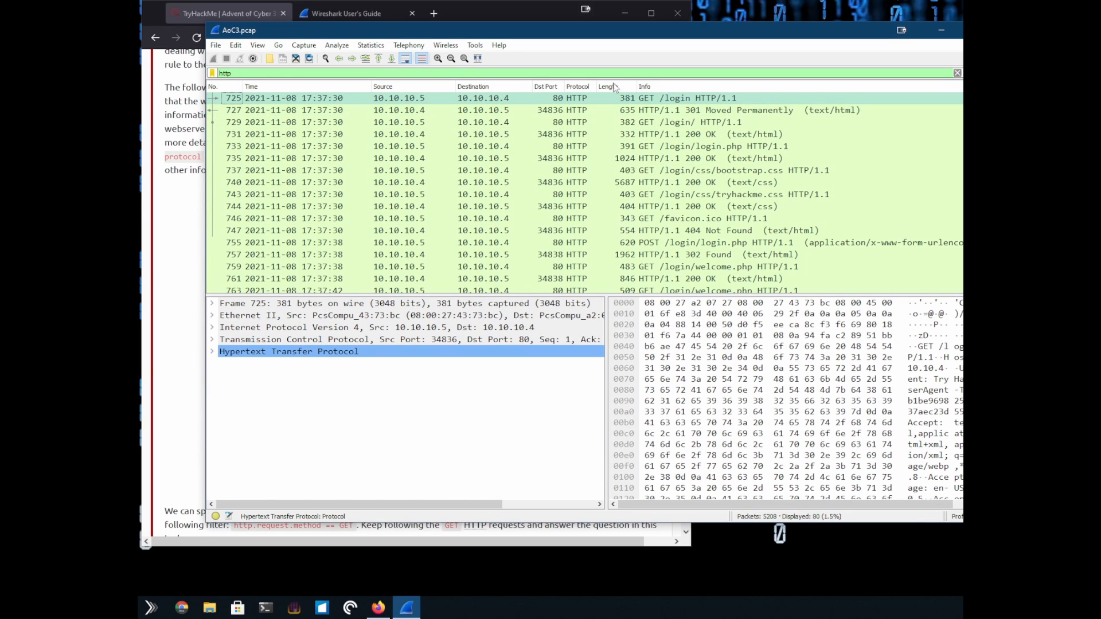
left_click_drag(443, 37, 674, 61)
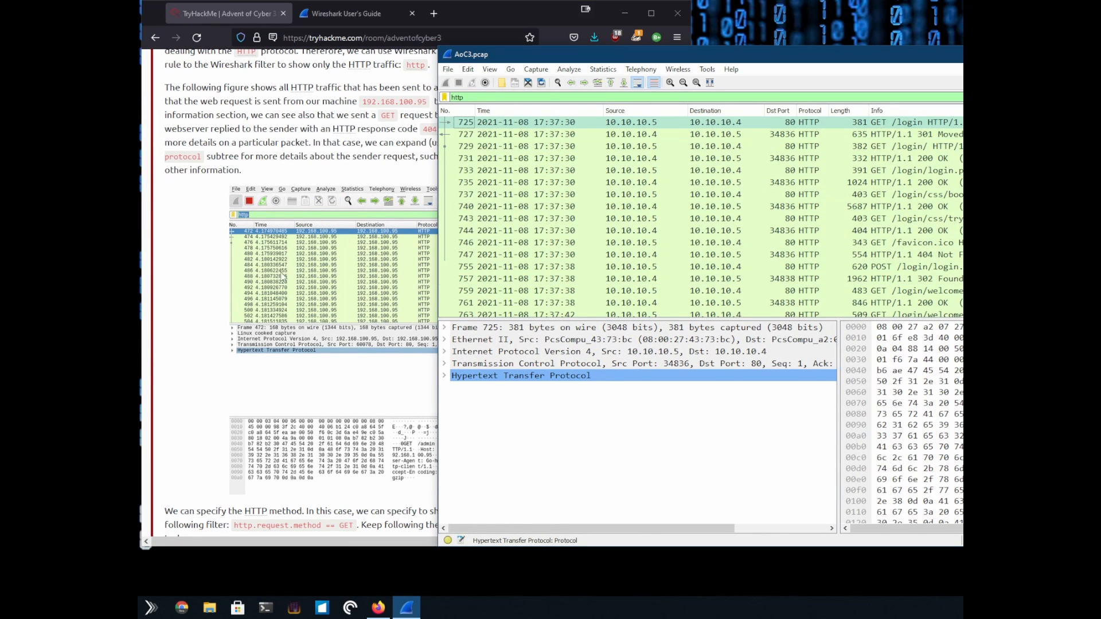
Step: Try opening the tutorial's HTTP screenshot in a new tab, then cancel the download
left_click(263, 240)
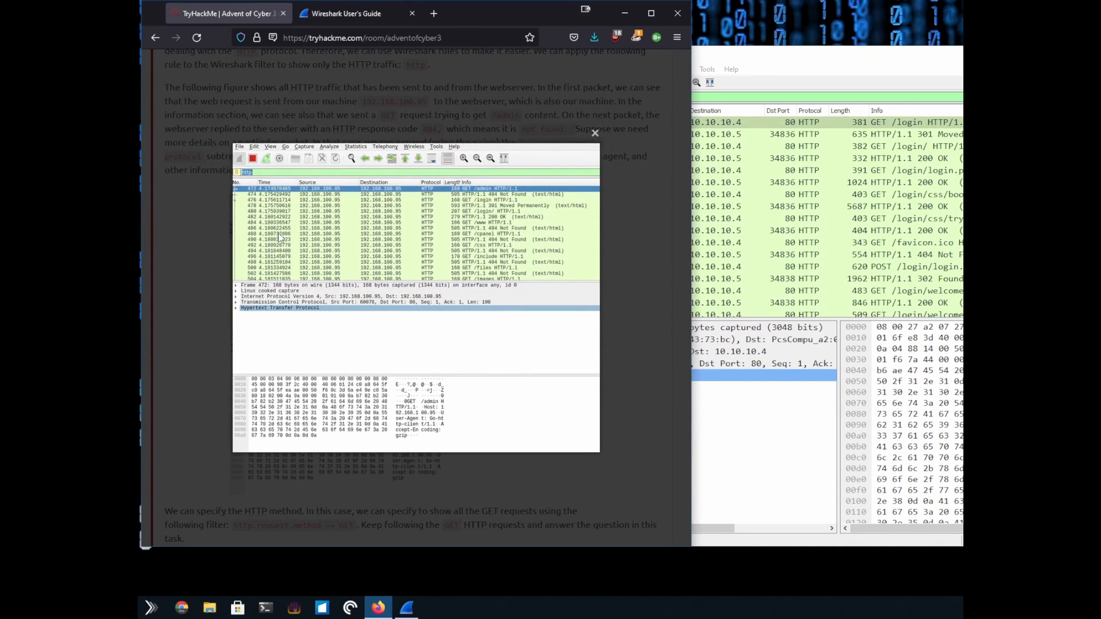
left_click(195, 249)
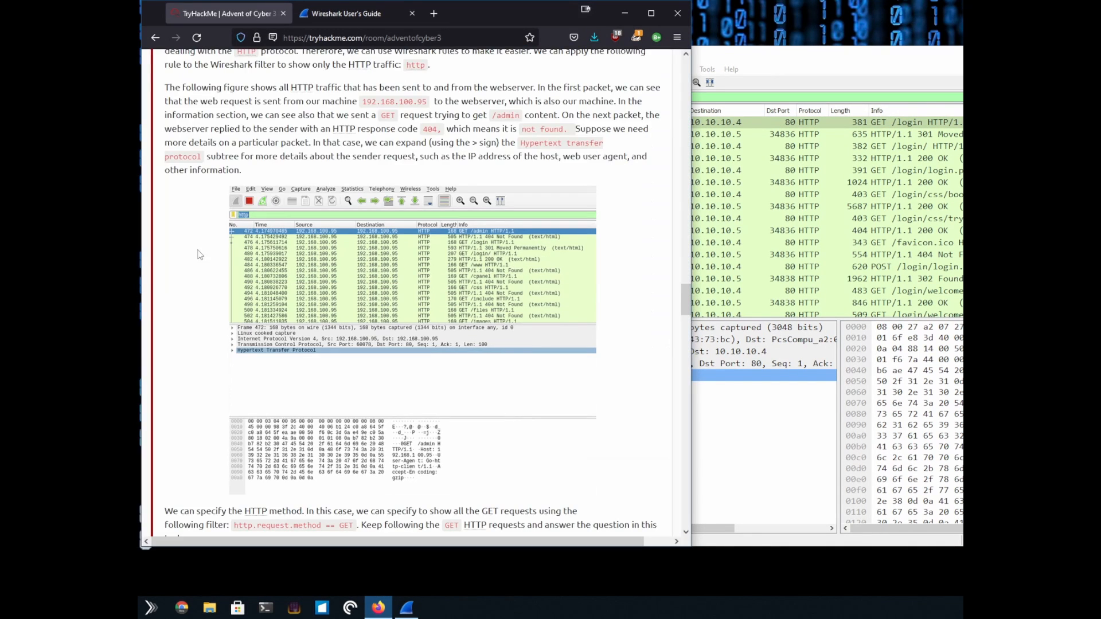
scroll(200, 255, "up", 3, "ctrl")
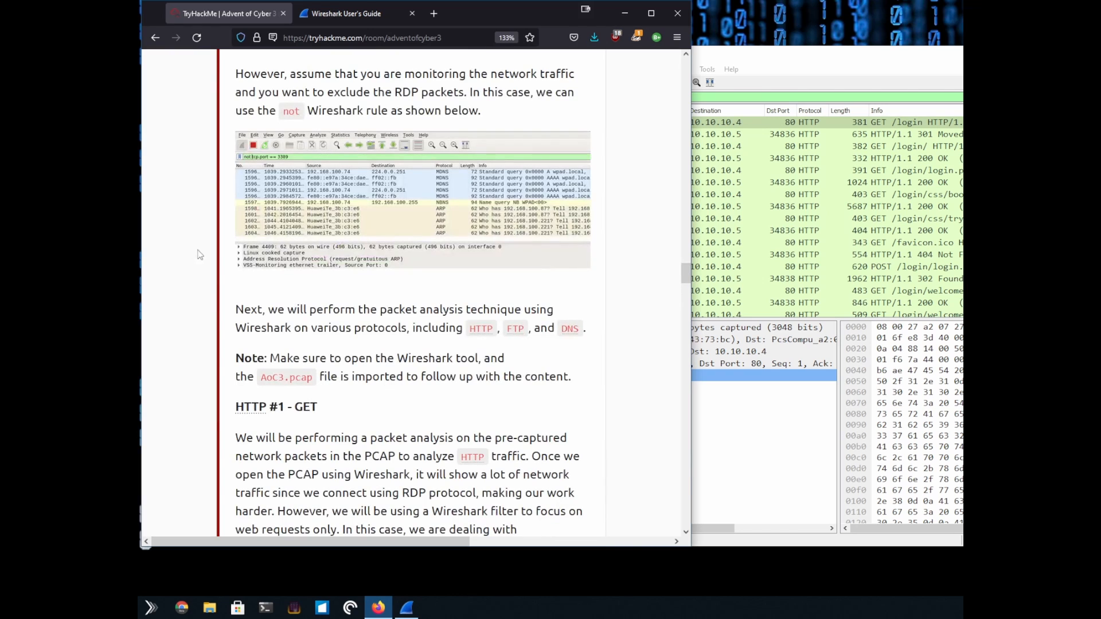
scroll(200, 254, "down", 3, "ctrl")
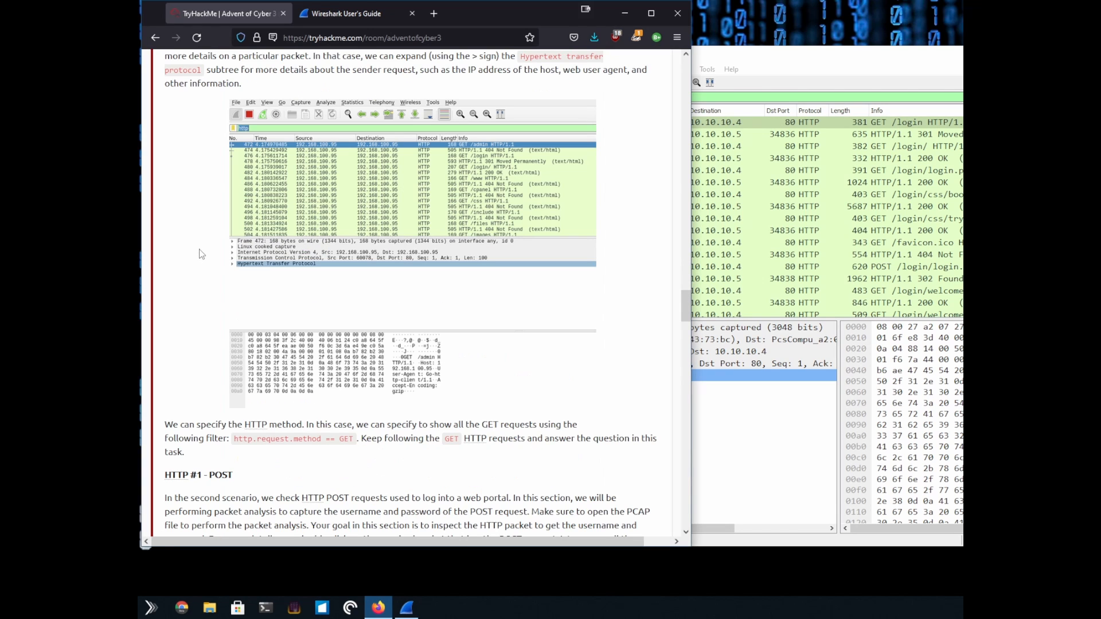
right_click(300, 178)
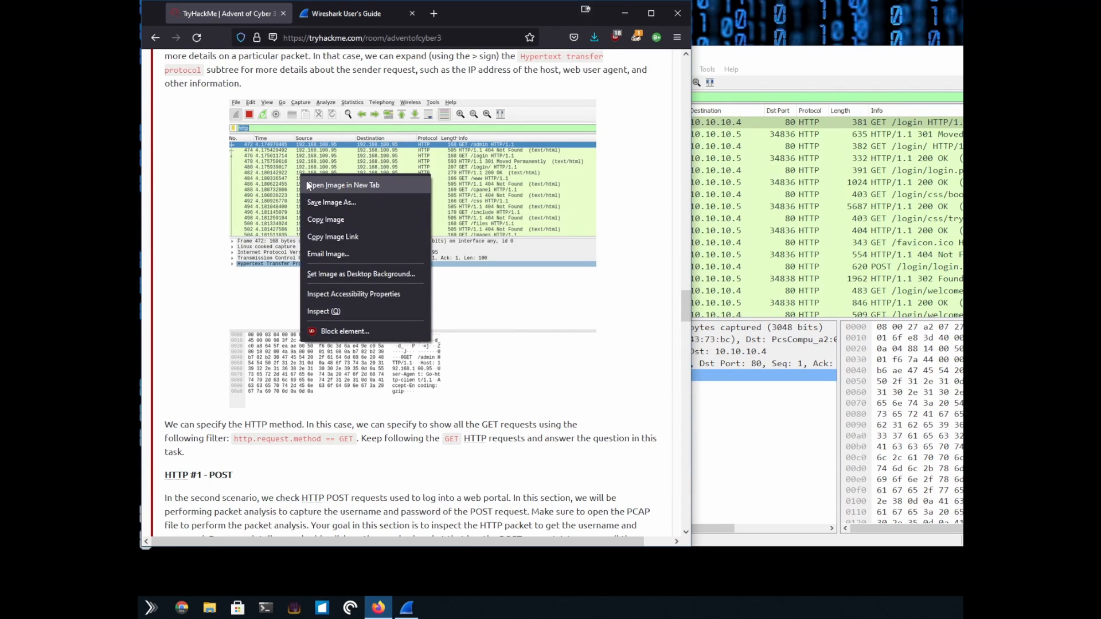
left_click(342, 185)
left_click(402, 13)
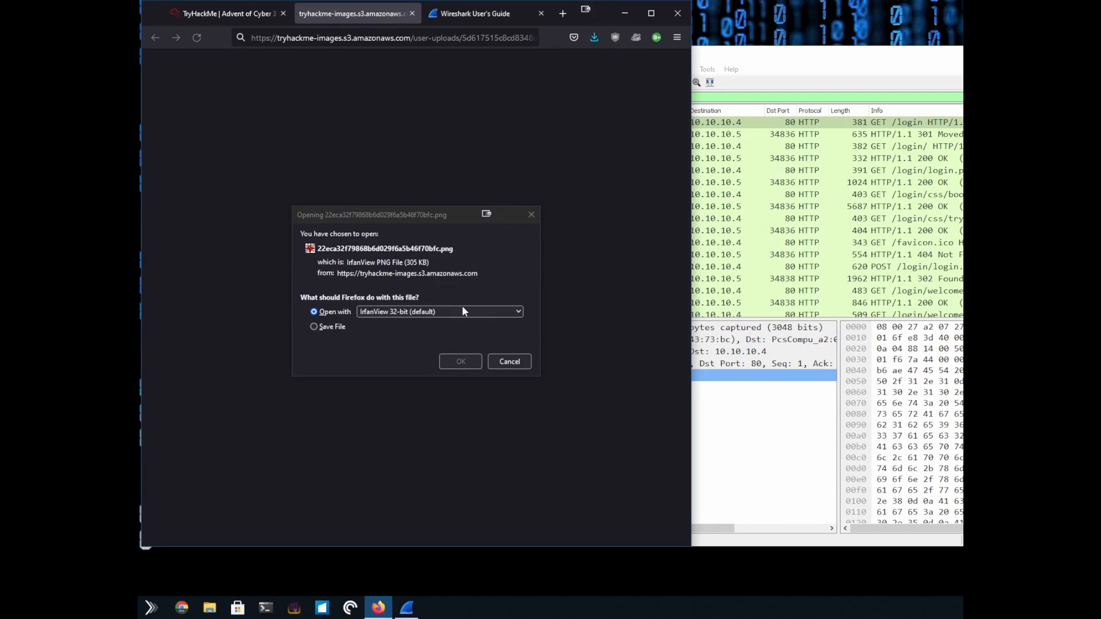
left_click(499, 361)
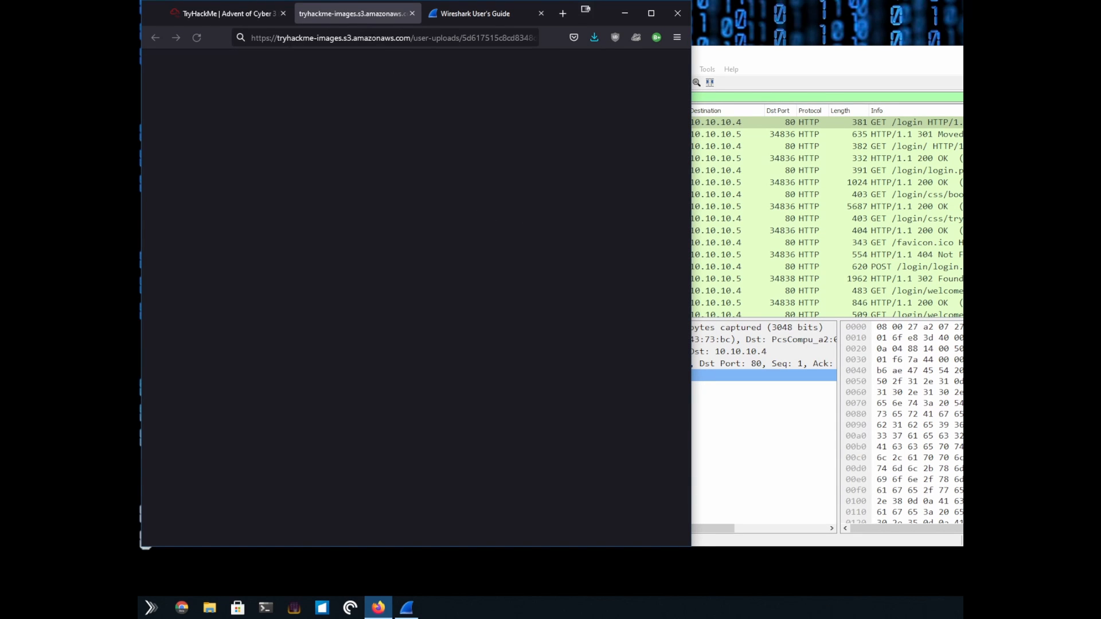
Step: Open the enlarged HTTP GET screenshot as a PNG in IrfanView
left_click(413, 13)
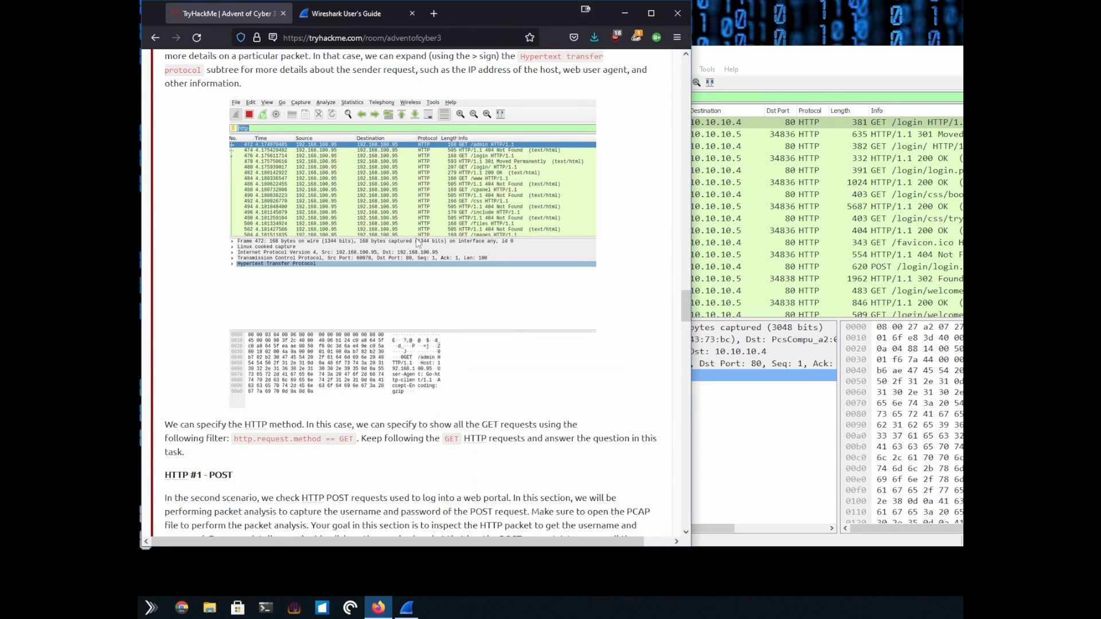
right_click(473, 229)
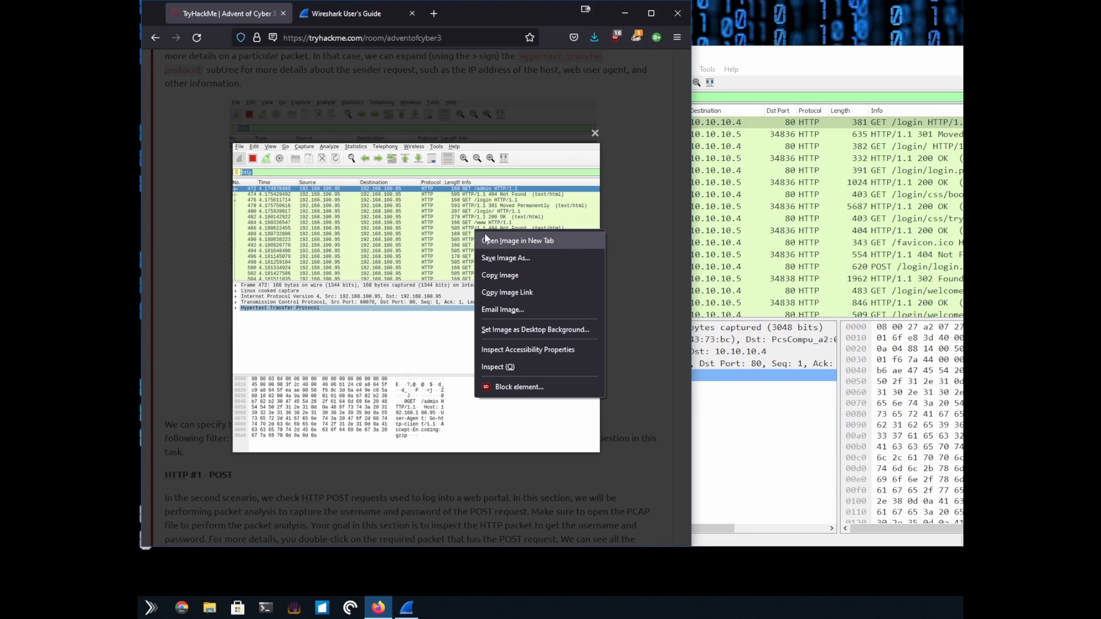
left_click(486, 239)
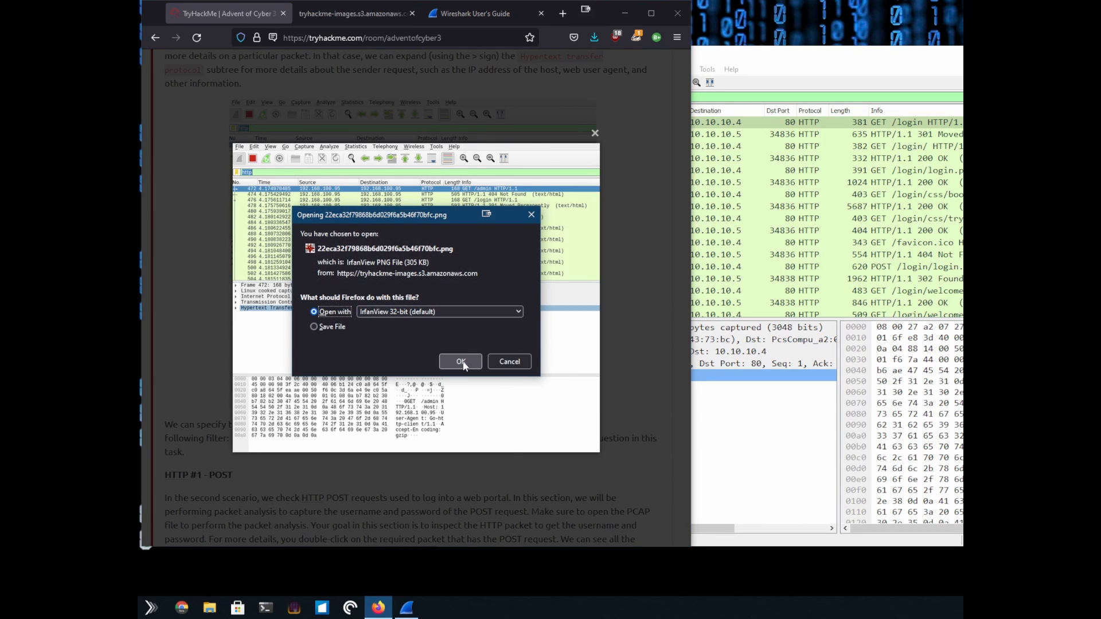
left_click(461, 362)
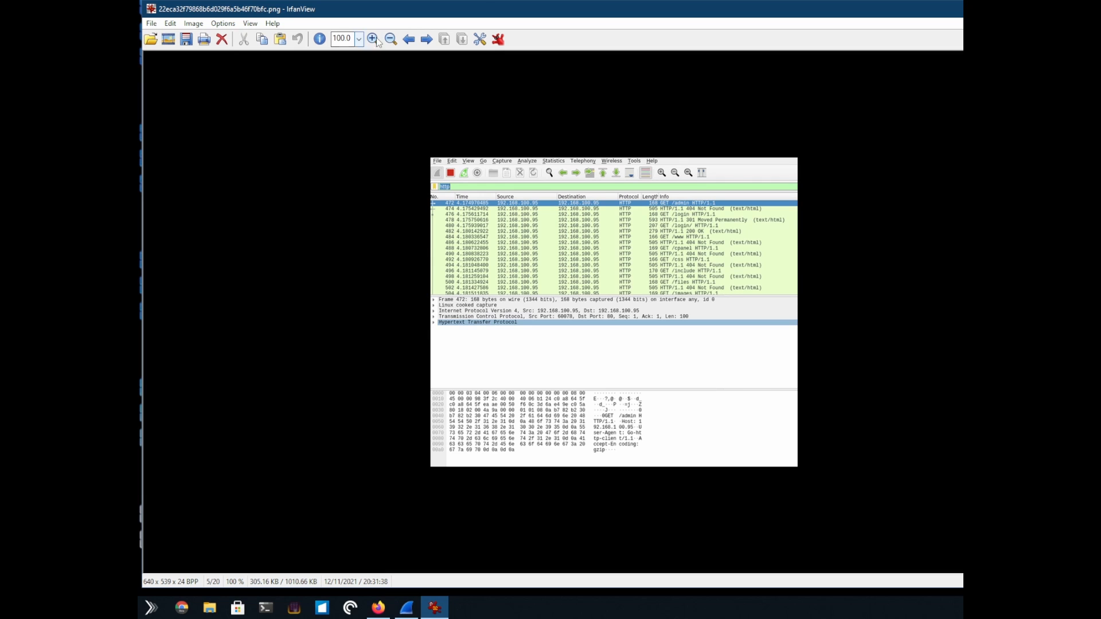
Step: Zoom four levels into the screenshot, read it, then close IrfanView and the lightbox
left_click(373, 39)
left_click(373, 39)
left_click(373, 39)
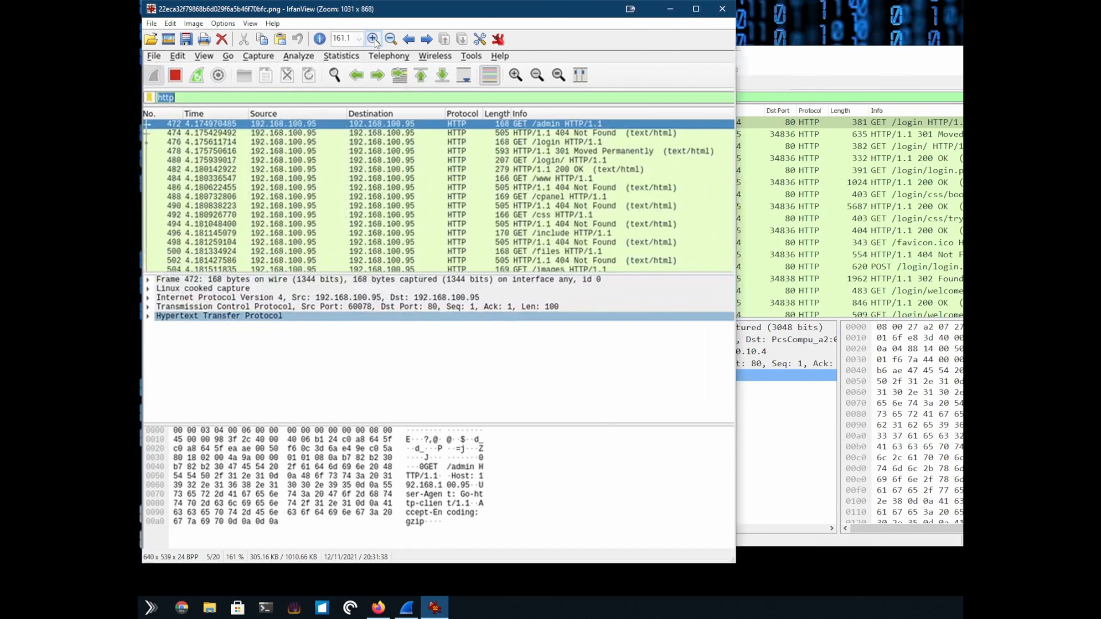
left_click(373, 39)
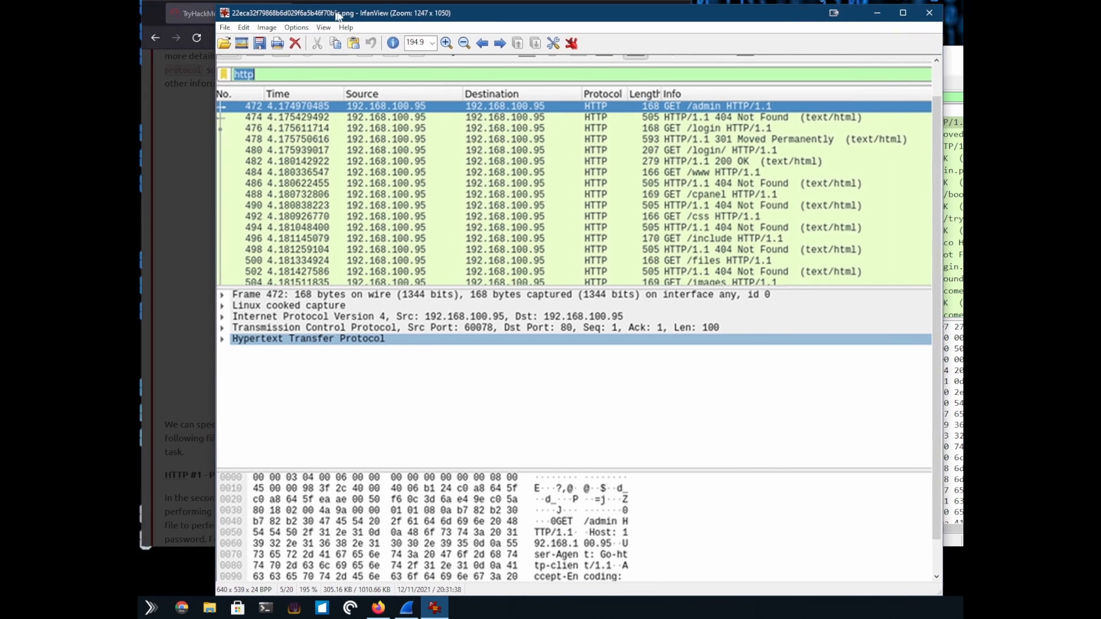
left_click_drag(261, 9, 329, 9)
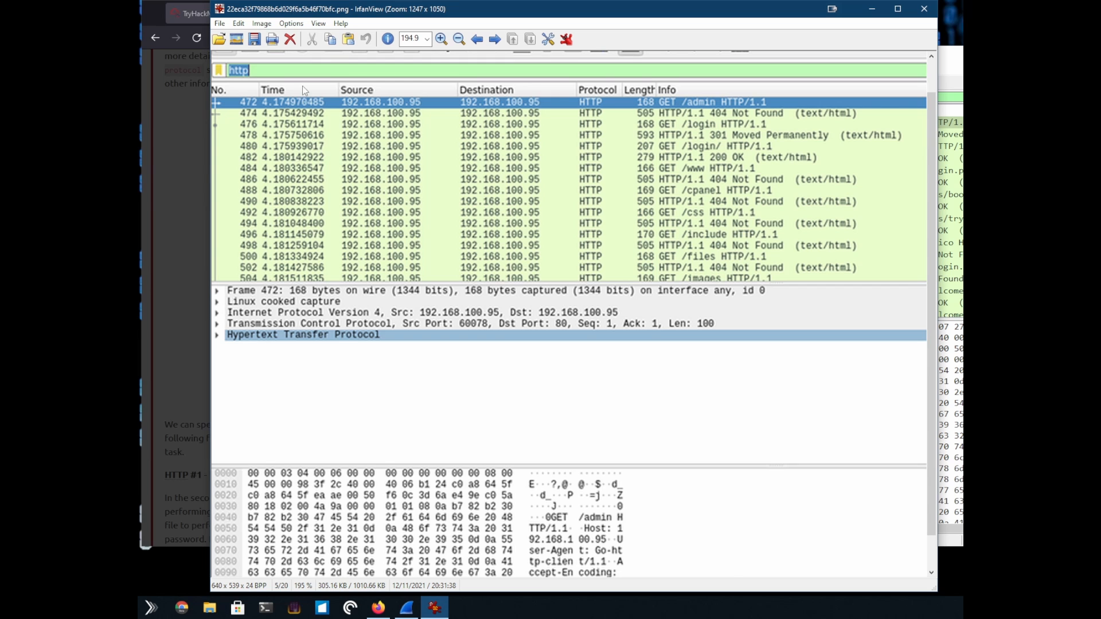
left_click(920, 8)
left_click(634, 121)
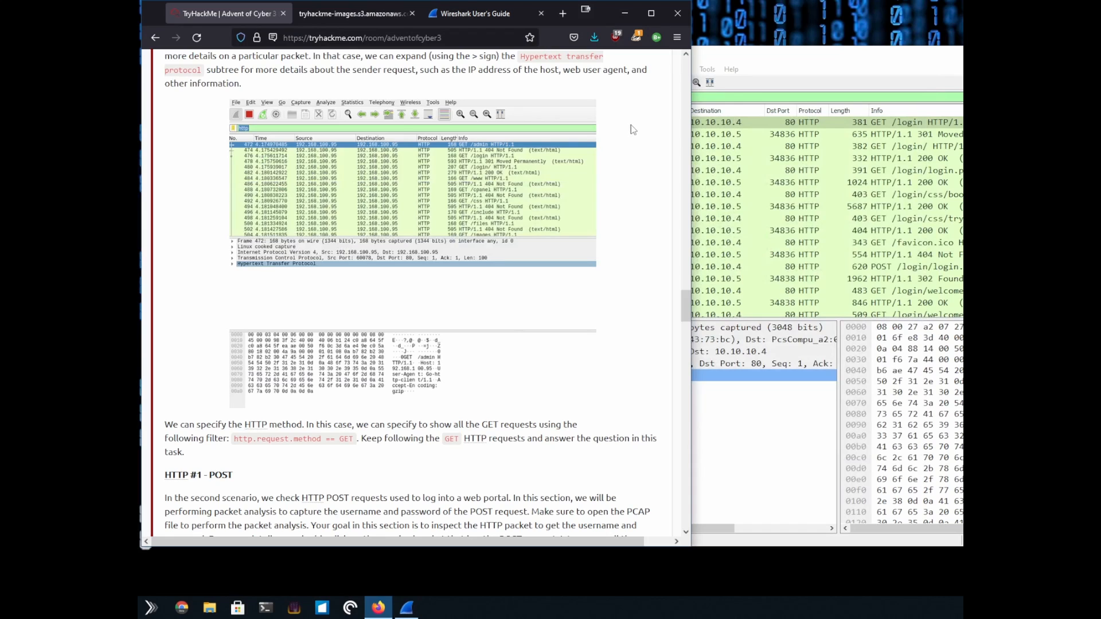
Step: Expand the GET /login packet's HTTP details in Wireshark and read its User-Agent line
left_click(792, 56)
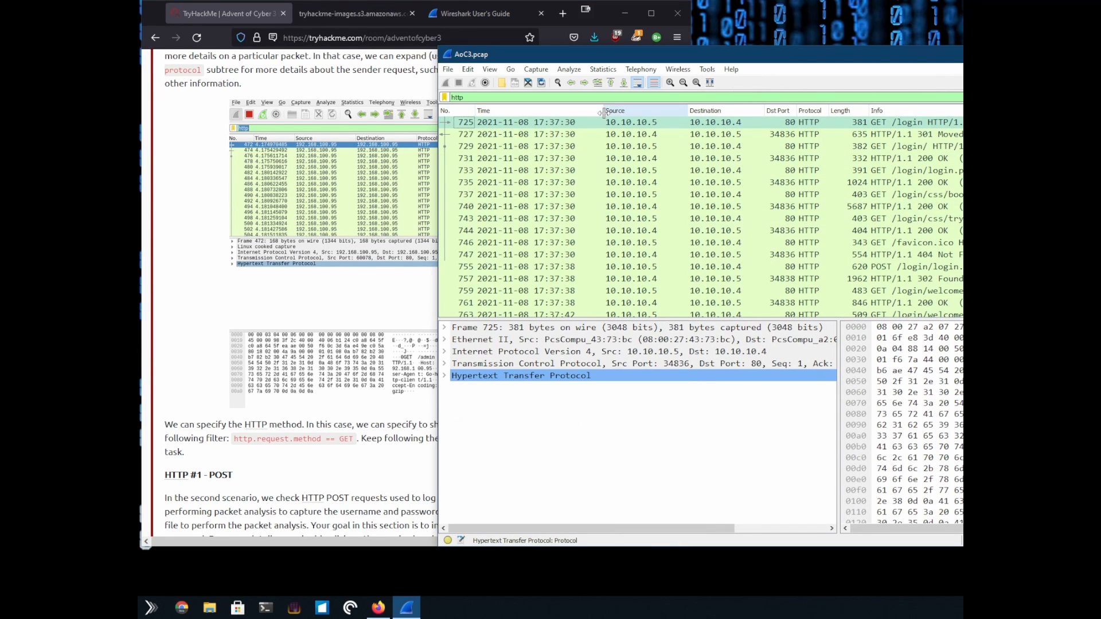
left_click_drag(604, 110, 591, 110)
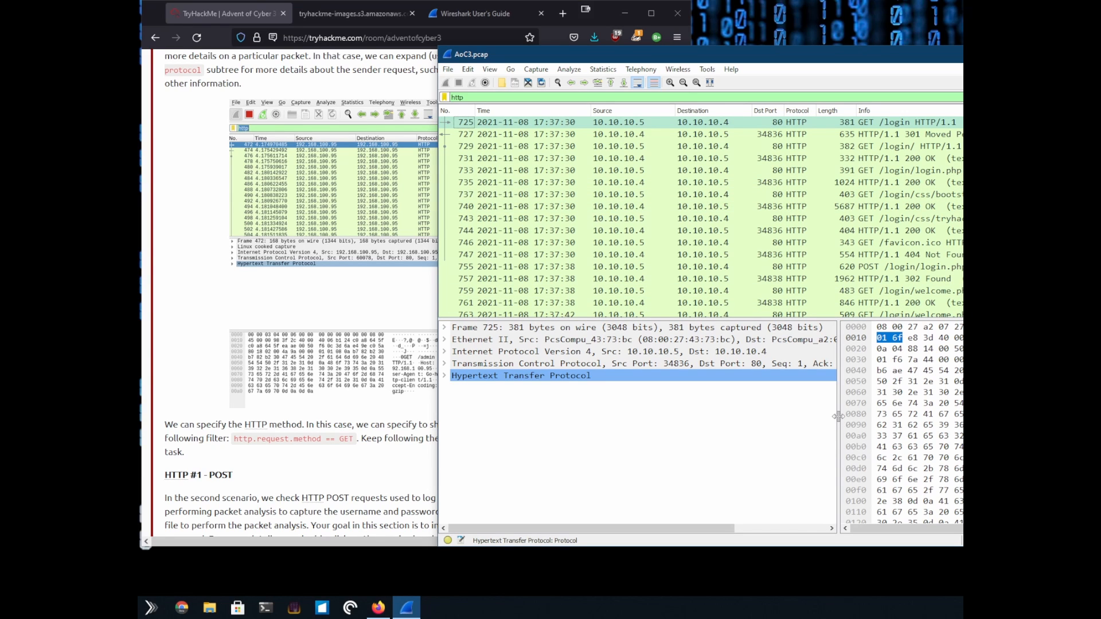
left_click_drag(838, 416, 895, 416)
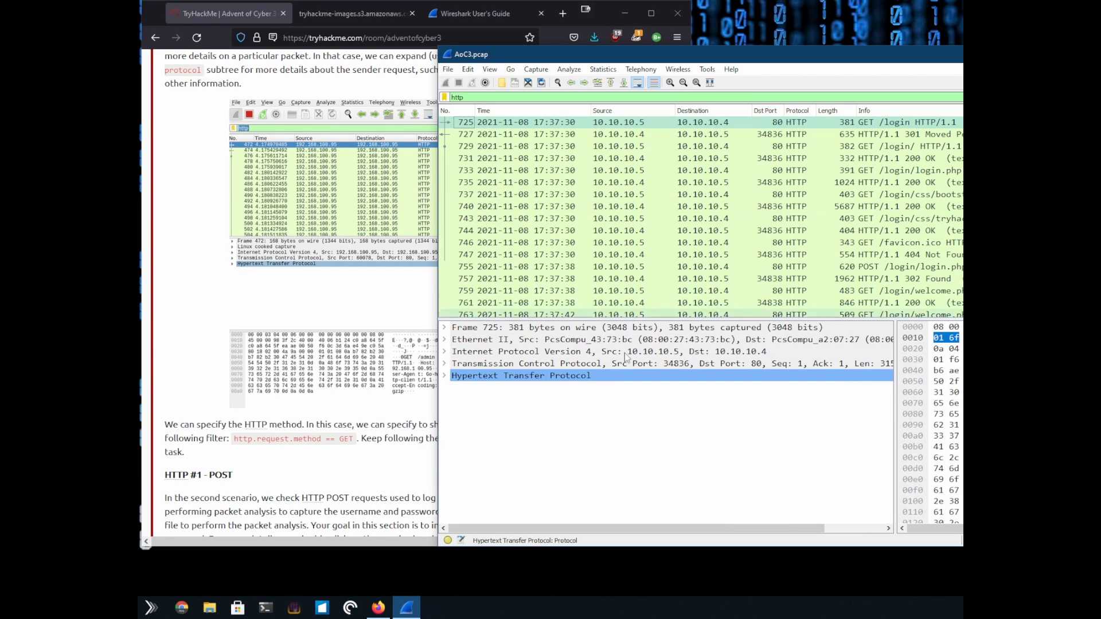
left_click(446, 375)
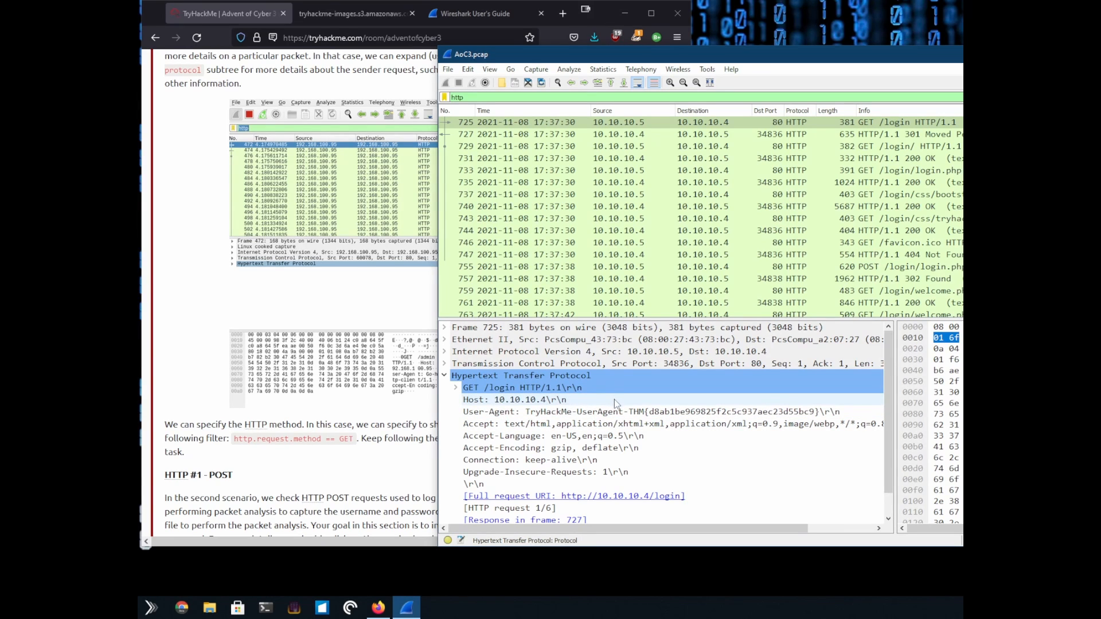
scroll(631, 404, "down", 1)
left_click(602, 388)
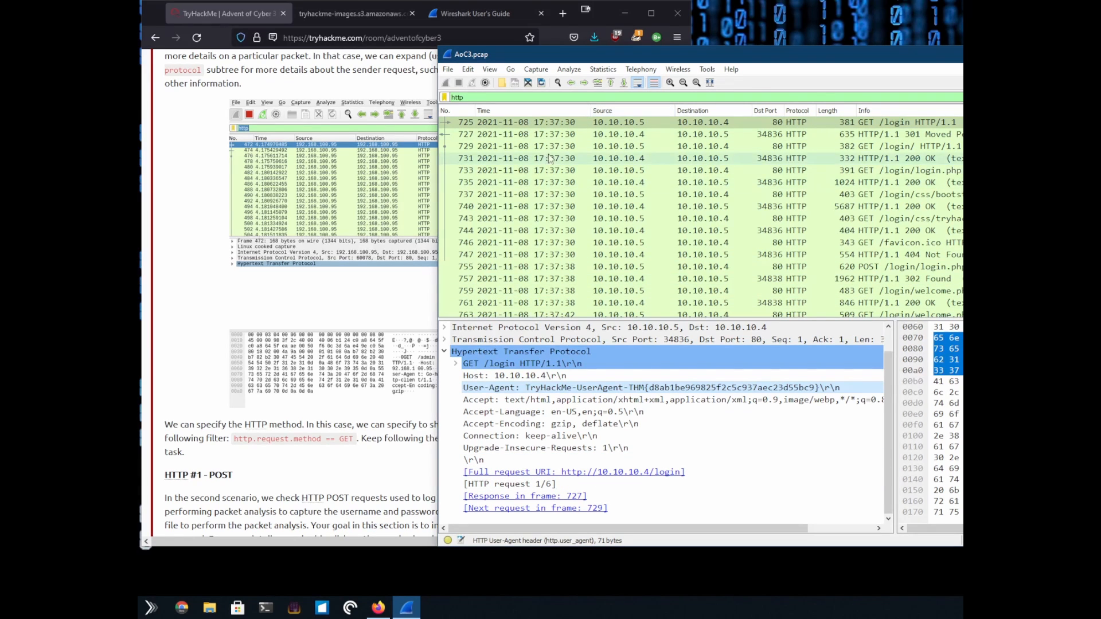
left_click(222, 228)
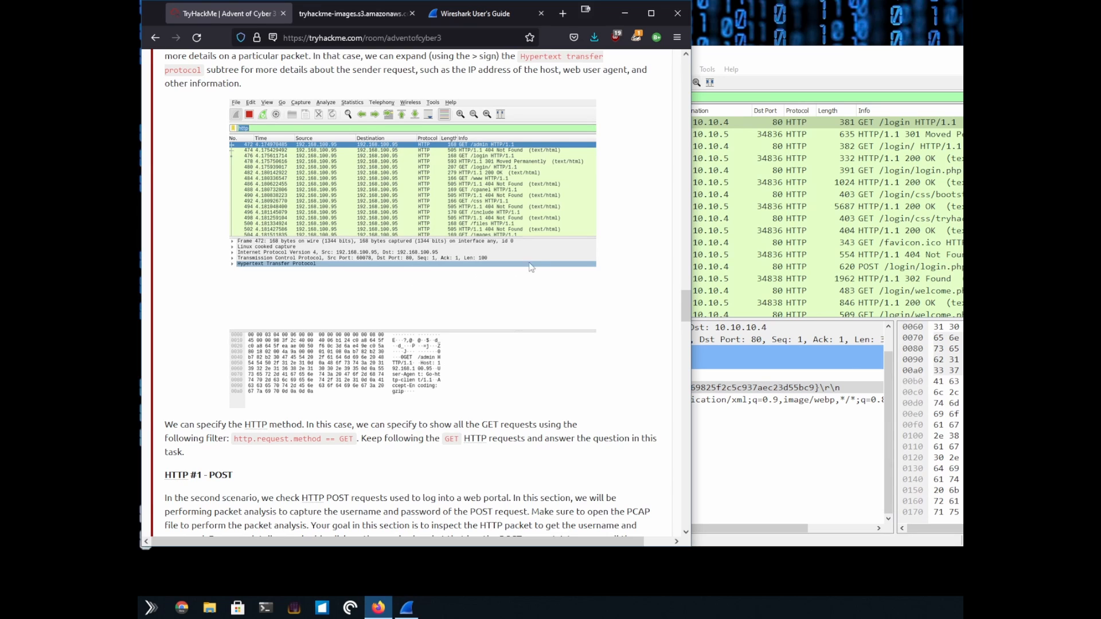
Step: Copy the http.request.method == GET filter text from the tutorial
scroll(558, 260, "down", 3)
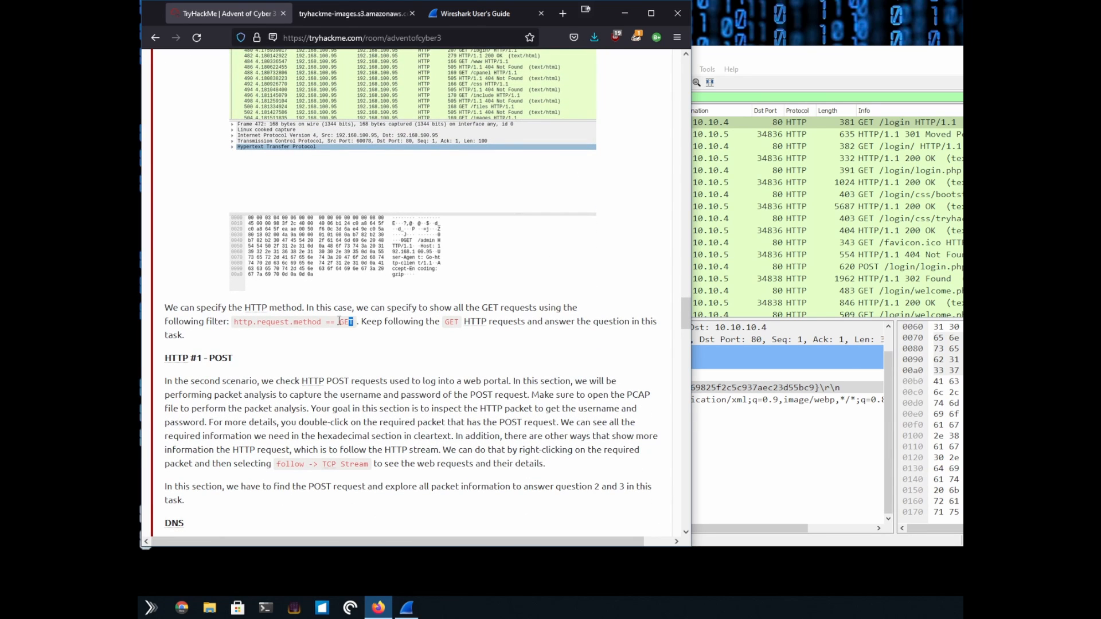
left_click_drag(353, 321, 235, 321)
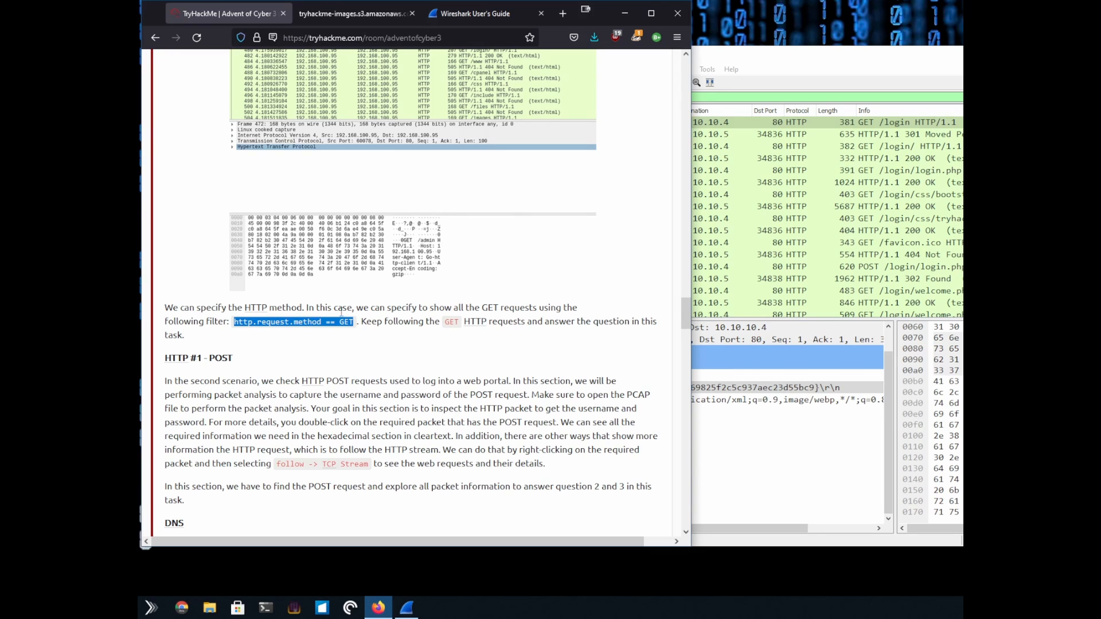
right_click(345, 315)
left_click(338, 331)
Step: Replace Wireshark's http filter with http.request.method == GET and scroll the GET requests
left_click(709, 100)
left_click_drag(709, 100, 436, 93)
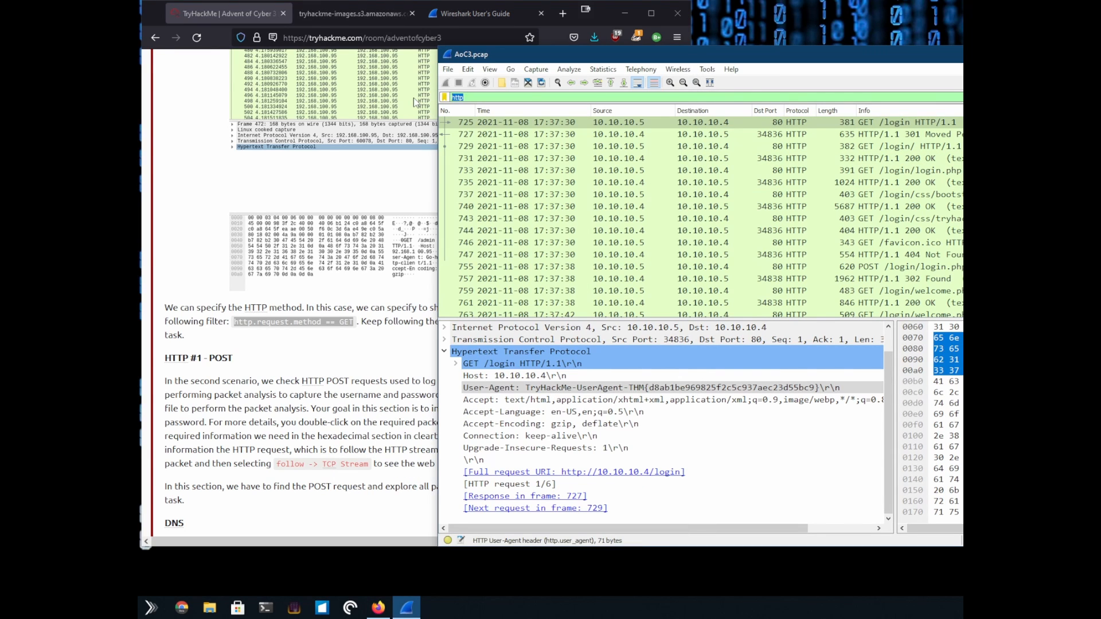
key("ctrl+v")
key("Return")
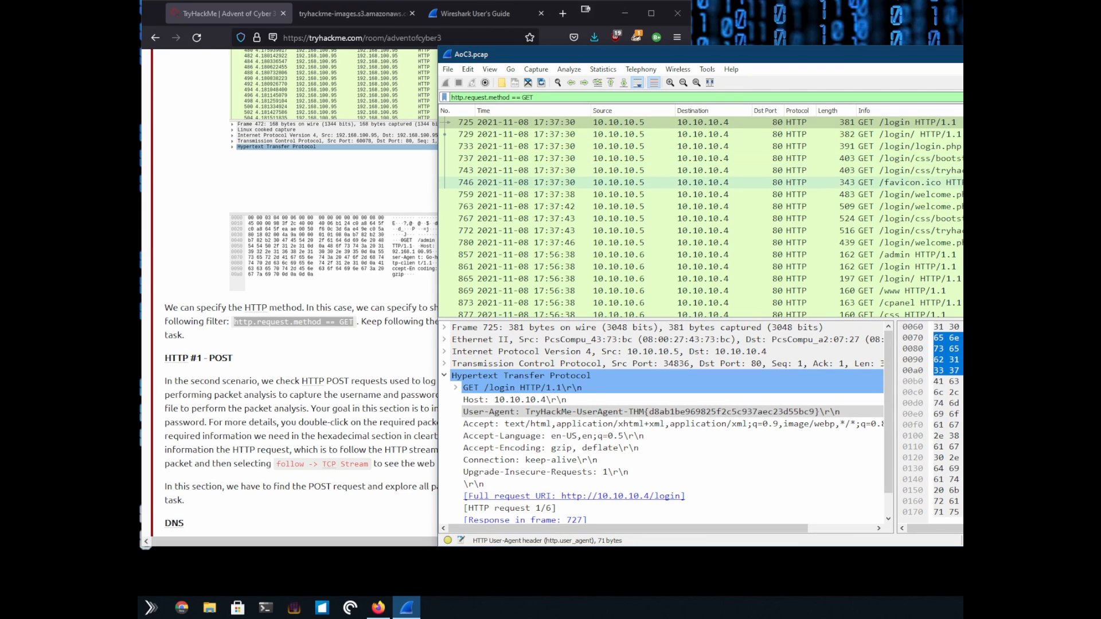
scroll(699, 183, "down", 1)
scroll(945, 191, "down", 5)
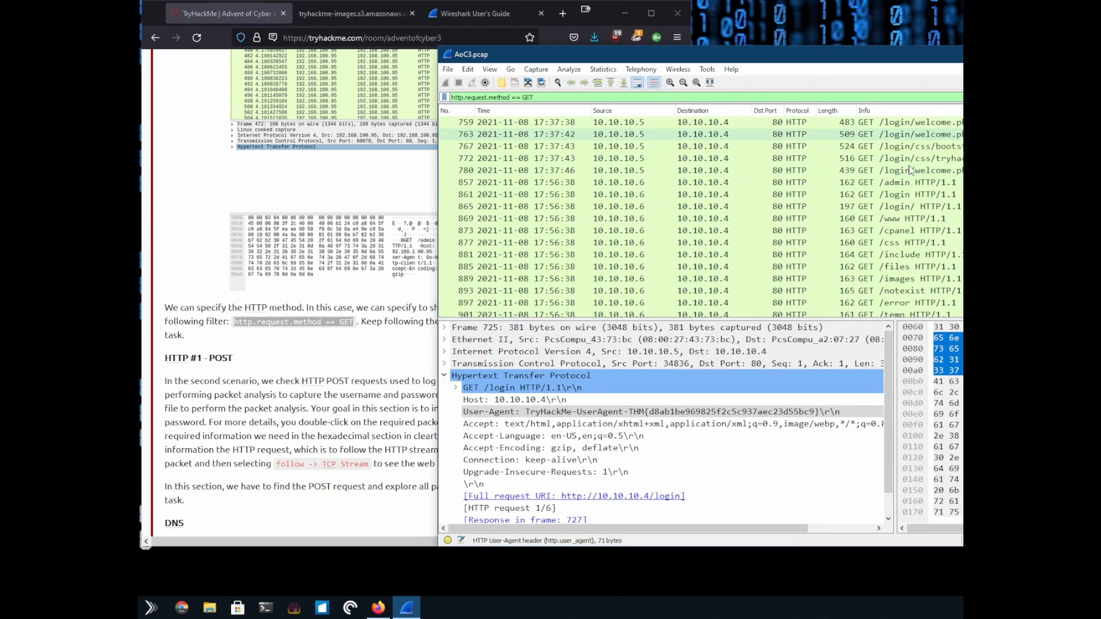
scroll(918, 168, "down", 1)
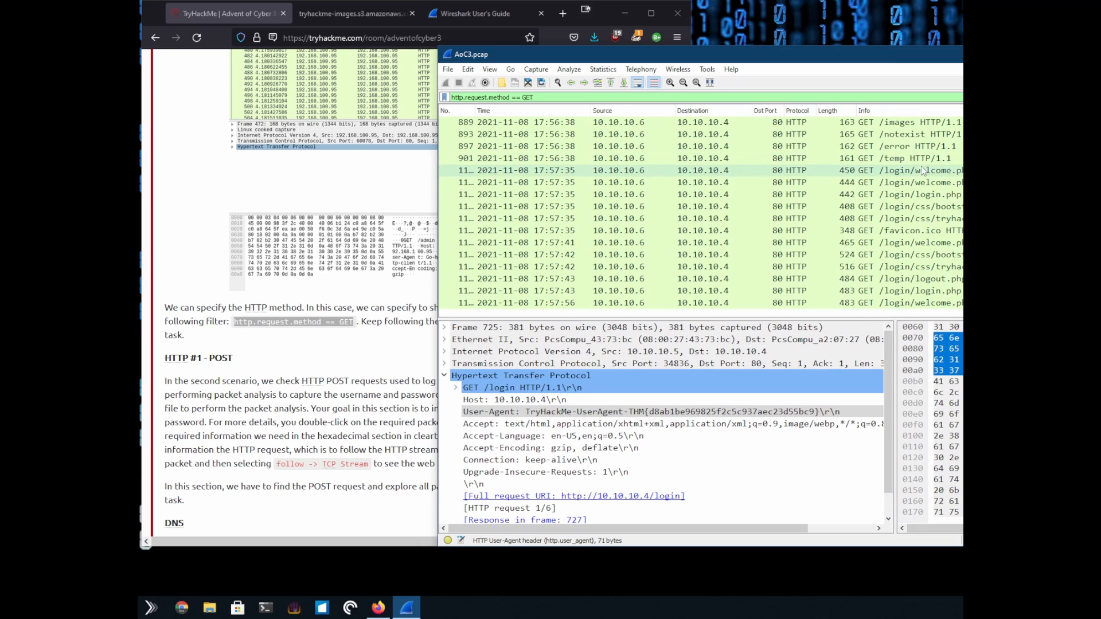
left_click(342, 348)
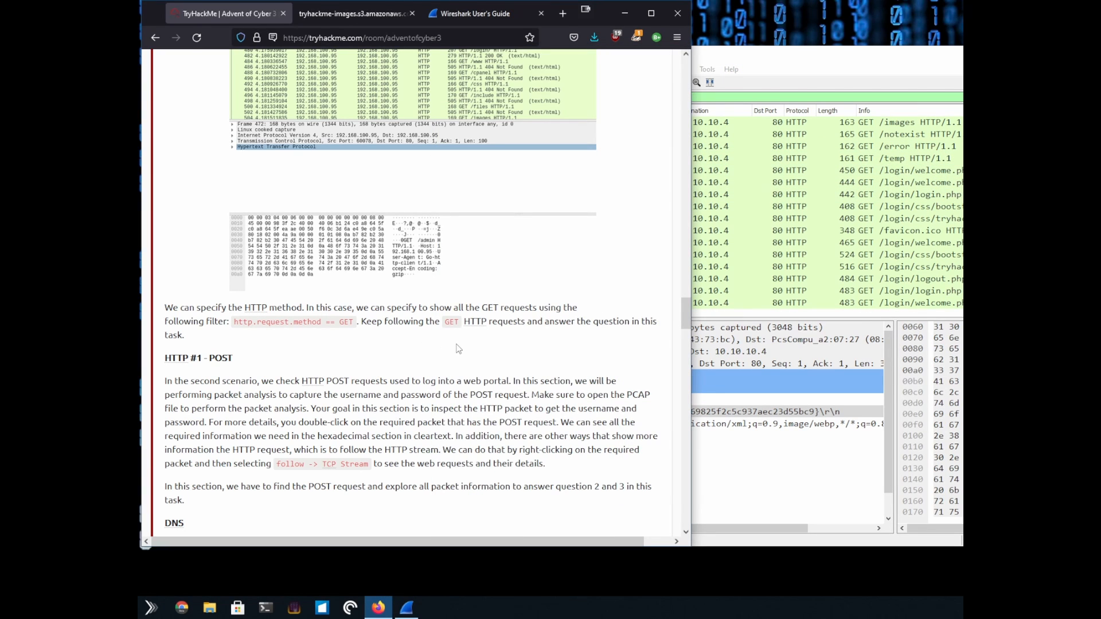
Step: Highlight 'GET' in the tutorial and check the favicon.ico GET request
scroll(498, 310, "down", 3)
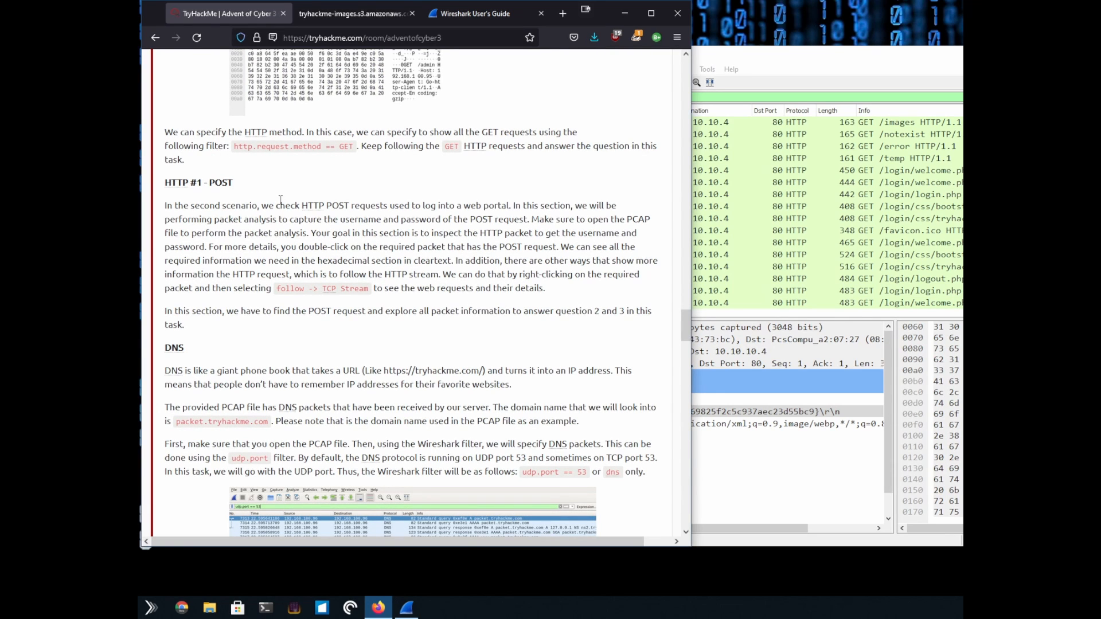
scroll(210, 170, "down", 1)
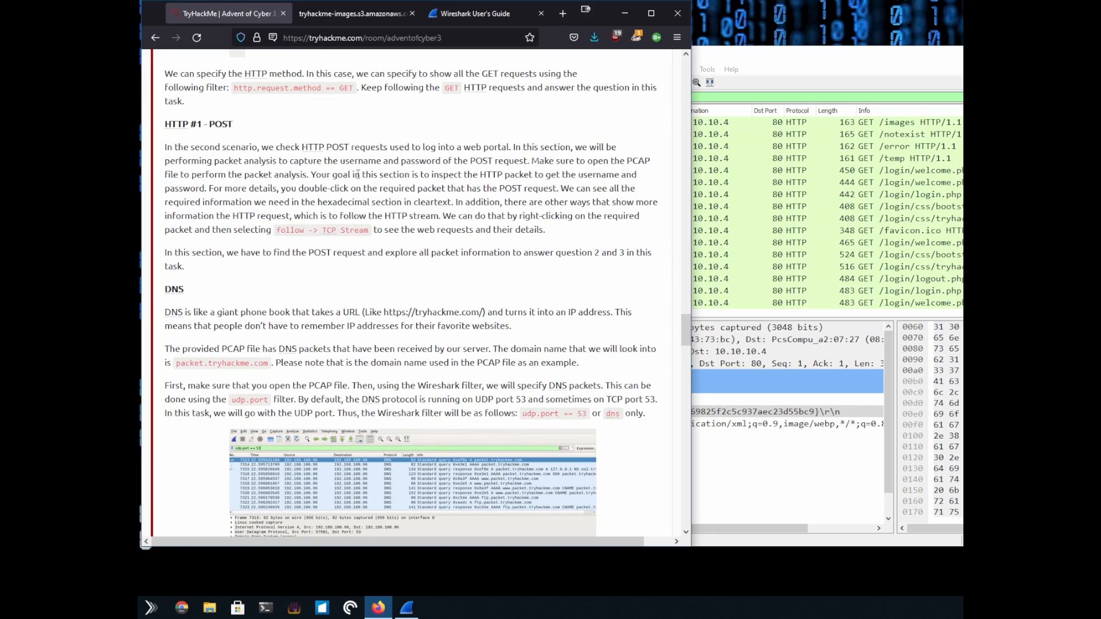
scroll(409, 190, "up", 3)
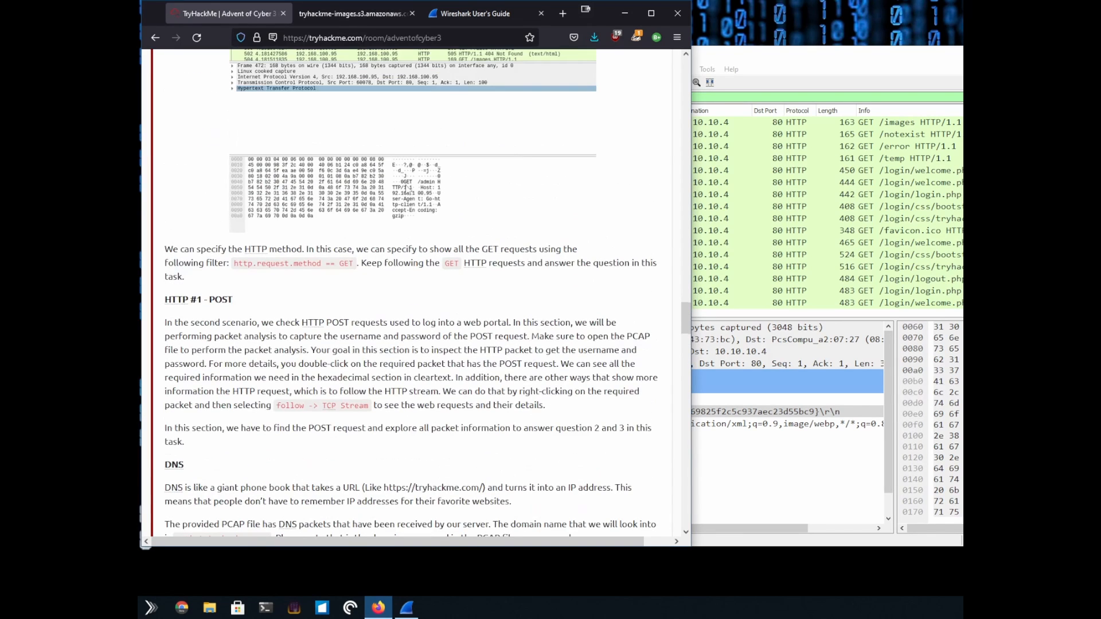
left_click_drag(458, 263, 447, 265)
left_click(906, 230)
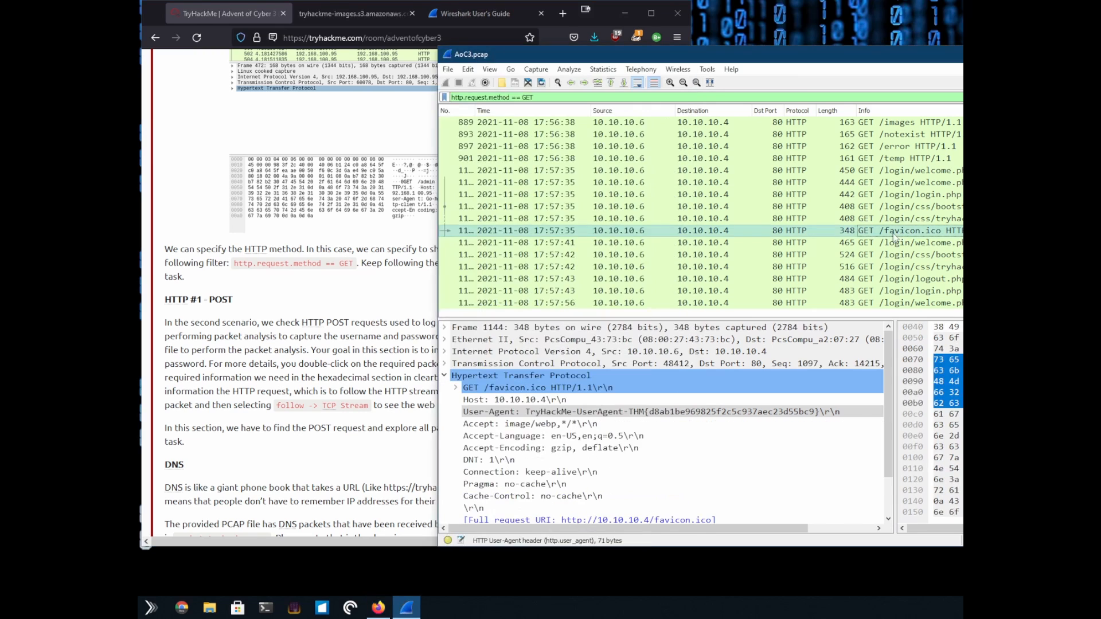
left_click(366, 292)
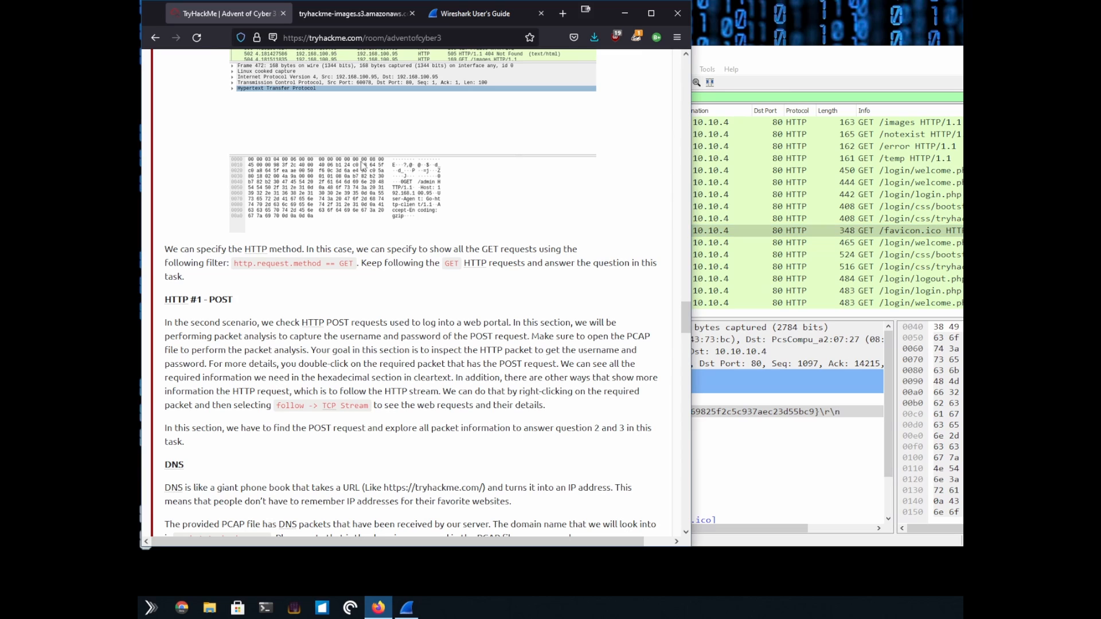
Step: Go back to the Advent of Cyber 3 room page
left_click_drag(455, 36, 274, 38)
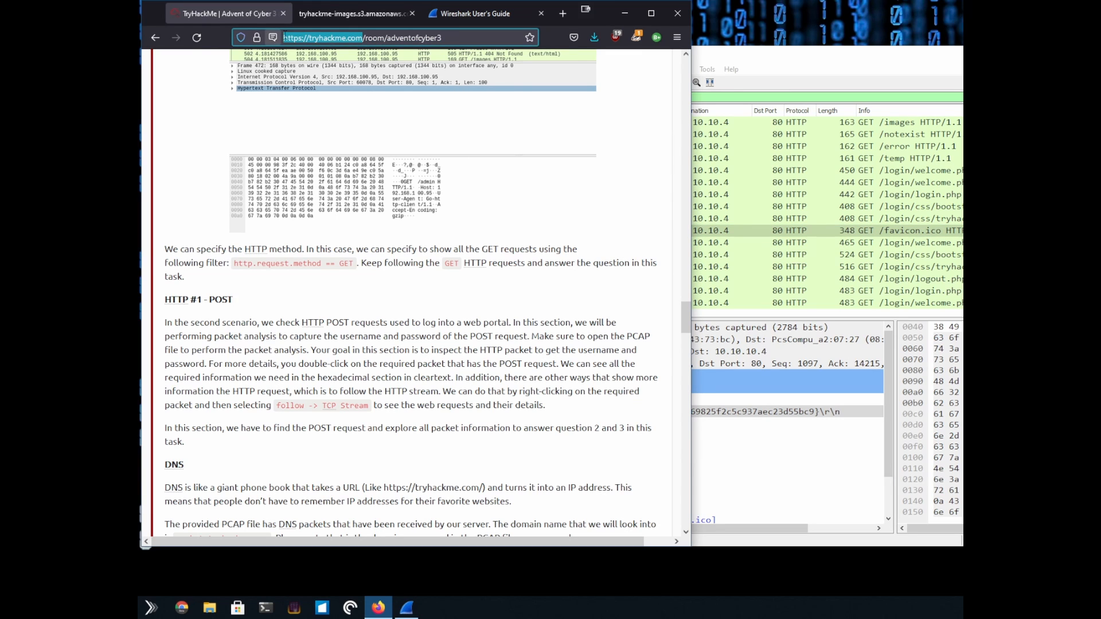
left_click_drag(360, 38, 442, 36)
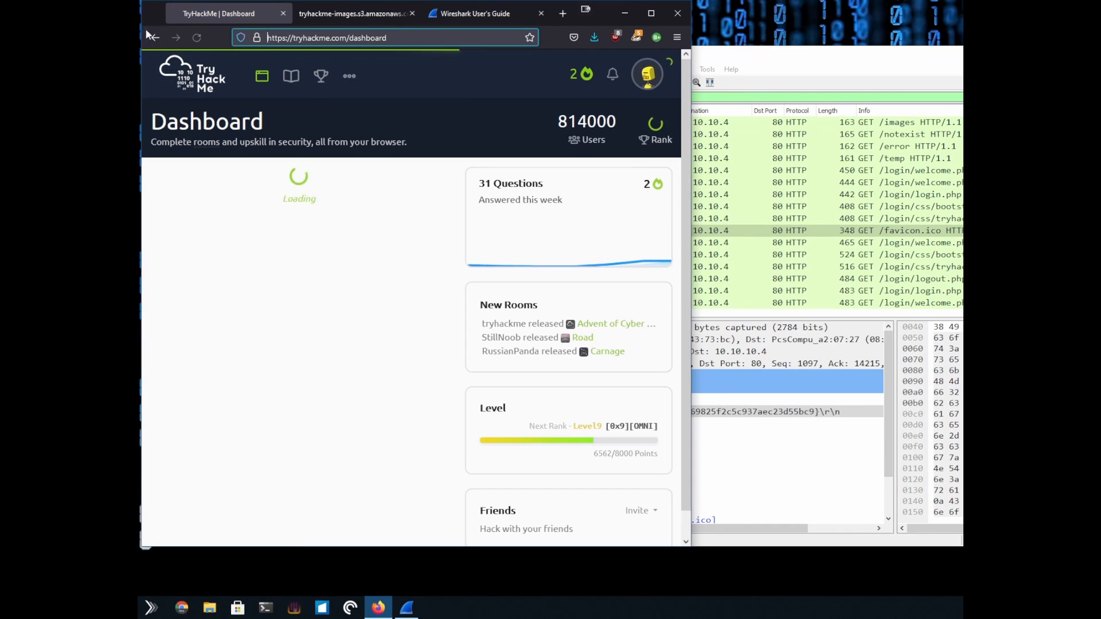
left_click(155, 38)
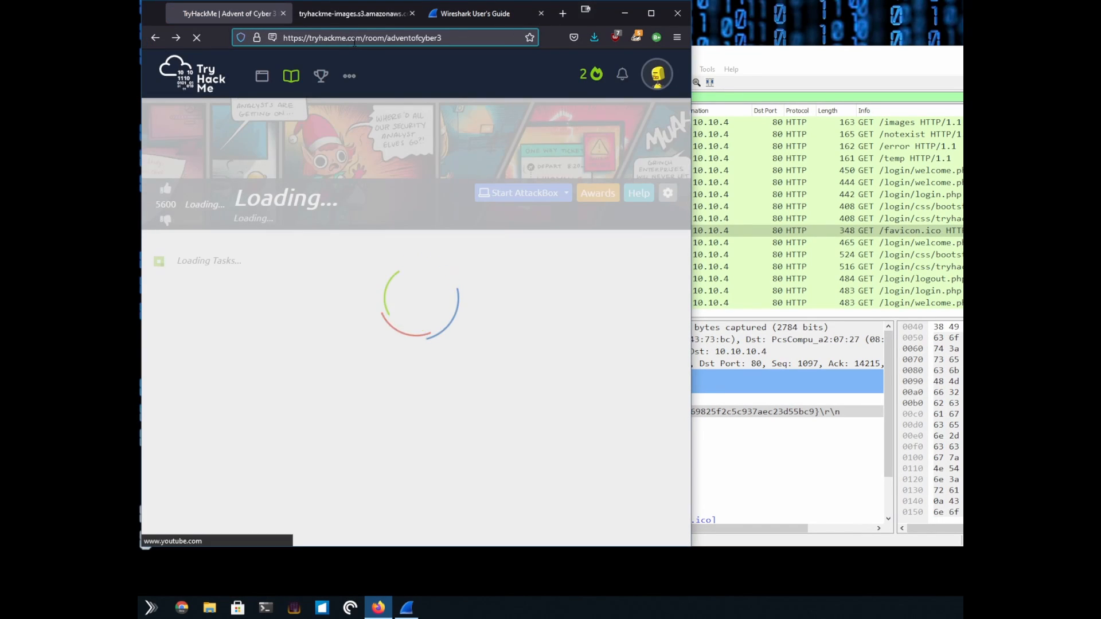
left_click_drag(363, 37, 448, 38)
Step: Scroll to HTTP #1 - POST, highlighting the hexadecimal sentence and 'follow -> TCP Stream'
scroll(508, 146, "down", 20)
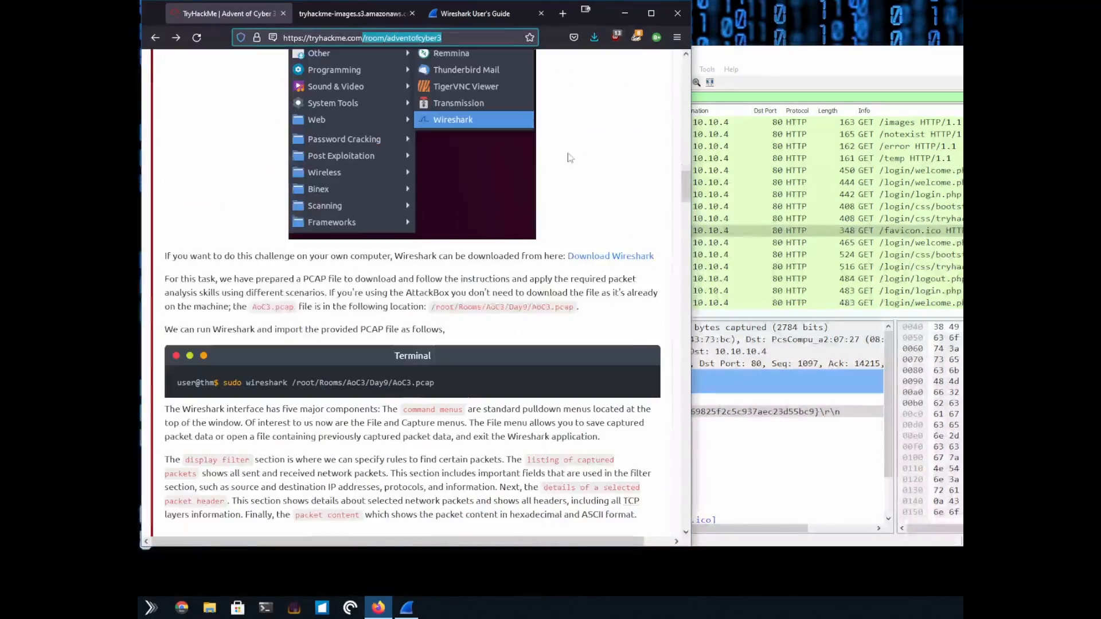
scroll(571, 161, "down", 10)
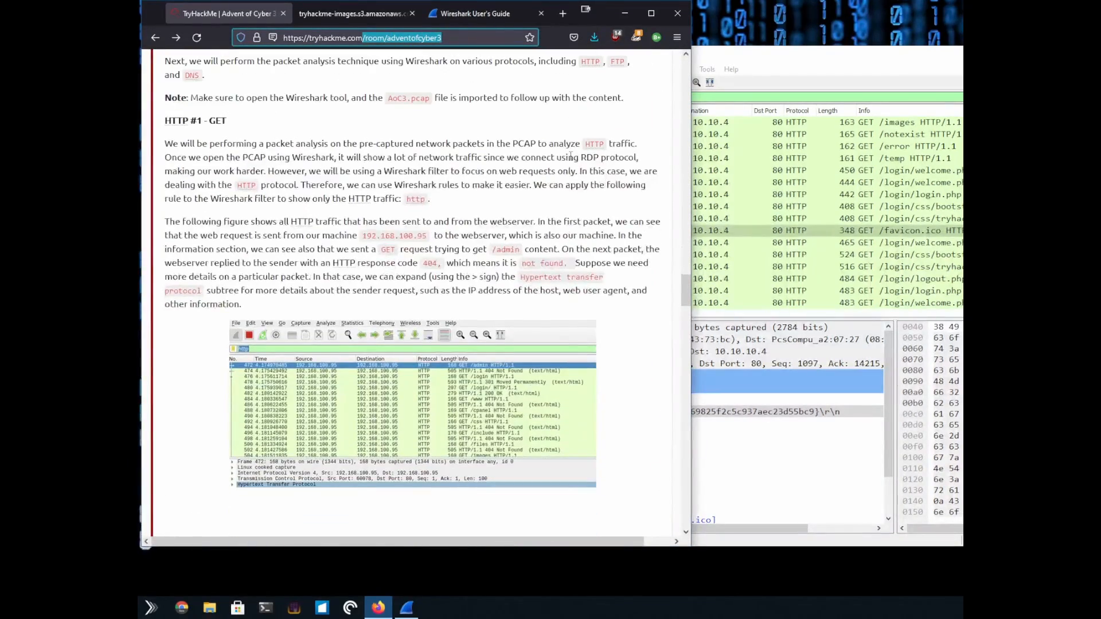
scroll(567, 156, "down", 6)
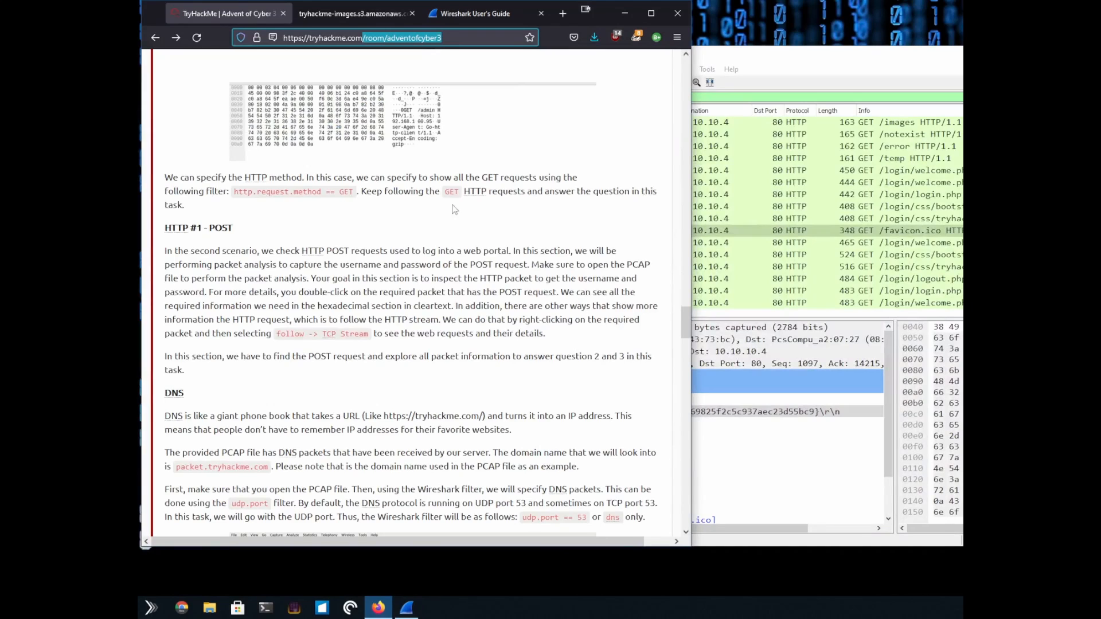
scroll(454, 209, "down", 1)
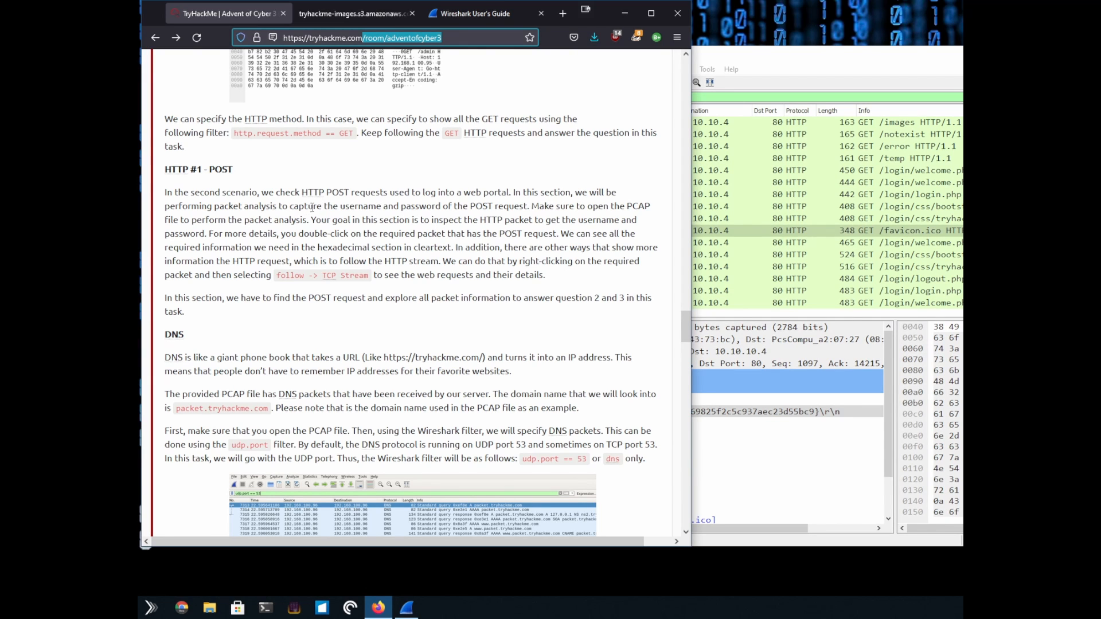
scroll(322, 205, "down", 1)
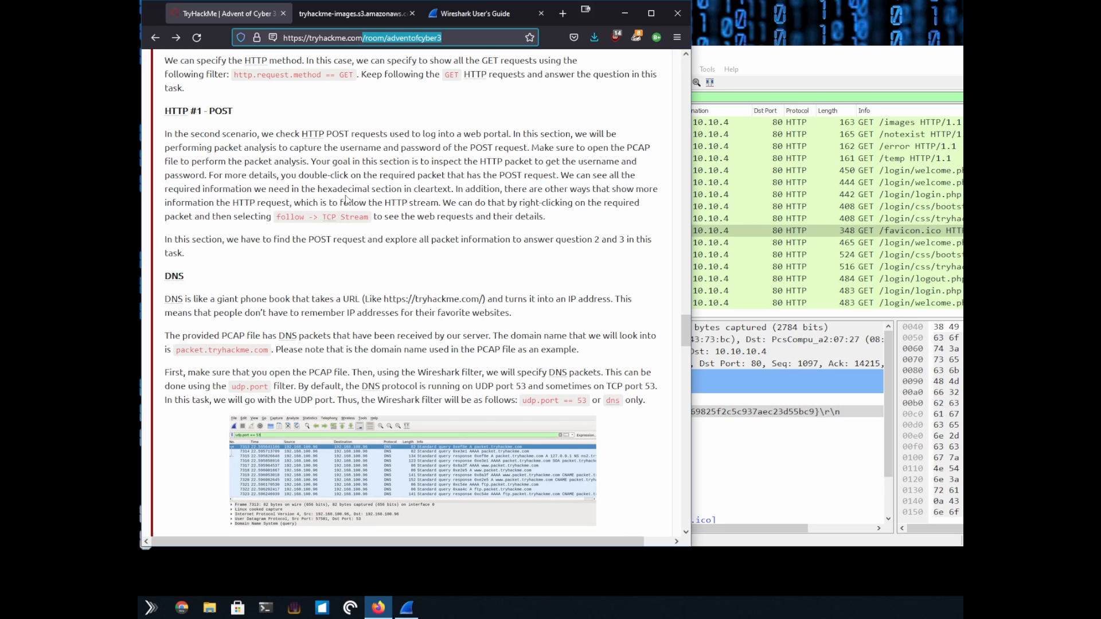
left_click_drag(273, 188, 430, 189)
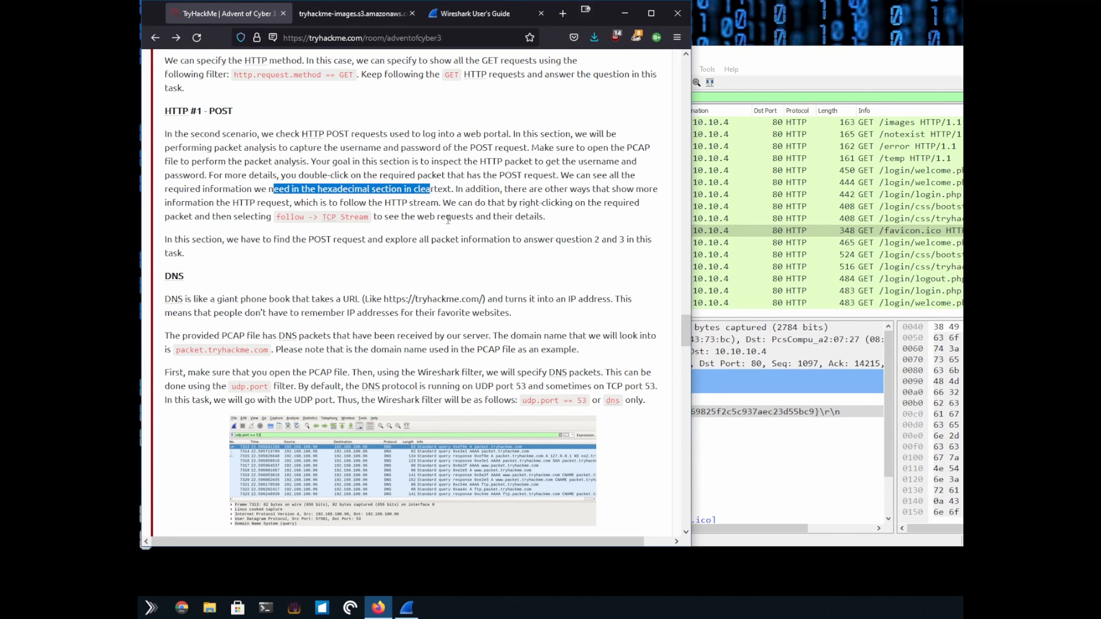
scroll(448, 220, "down", 2)
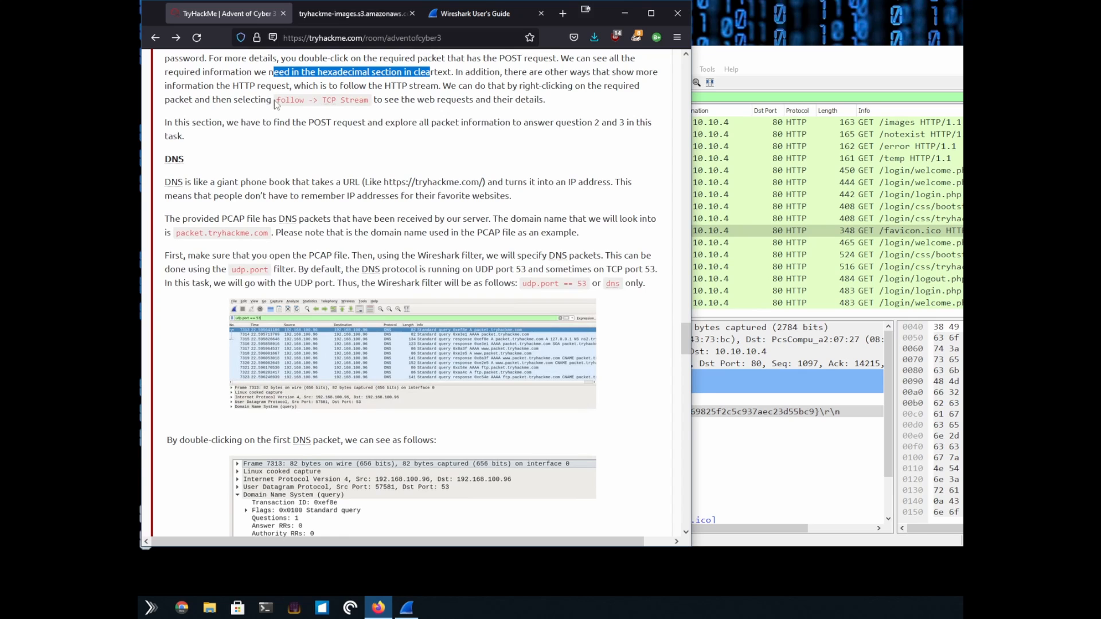
left_click_drag(277, 100, 369, 102)
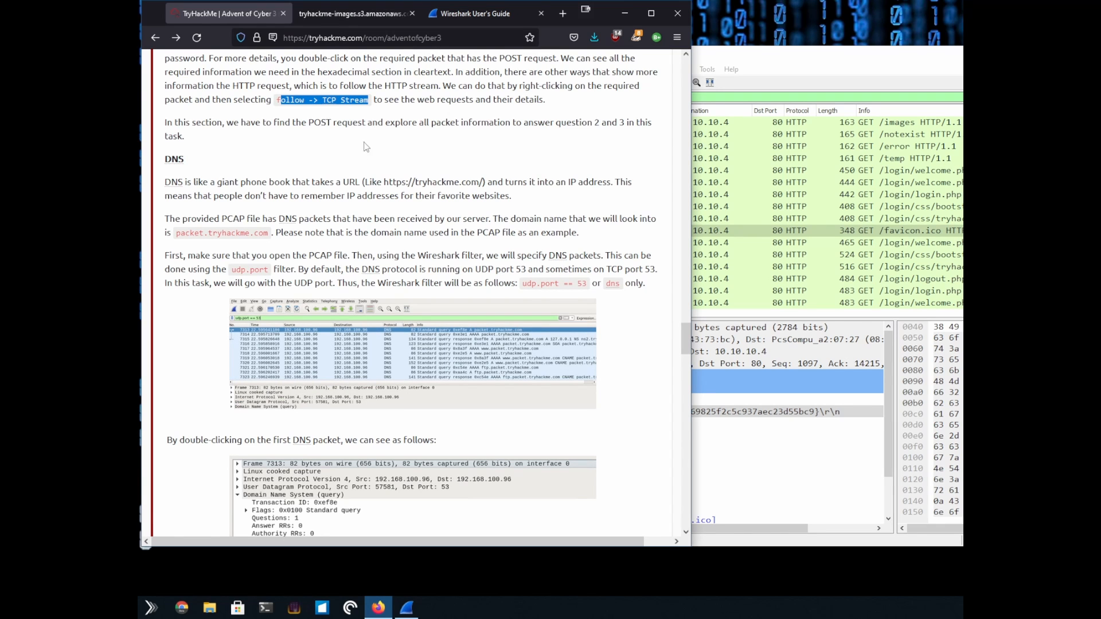
scroll(361, 155, "up", 1)
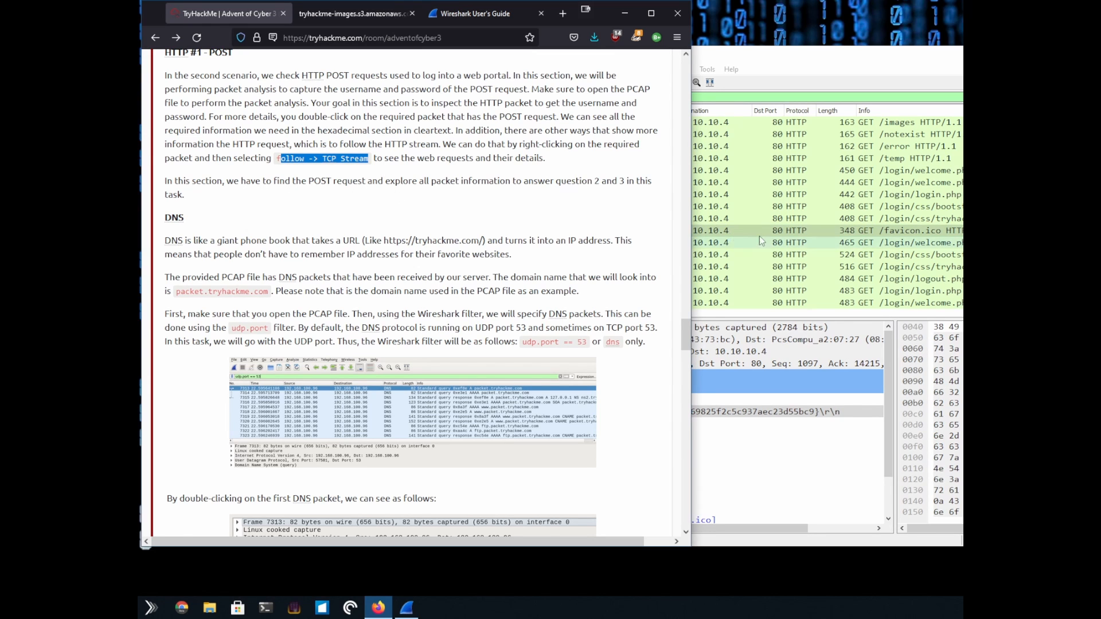
Step: Change the display filter to http.request.method == POST
left_click(699, 98)
double_click(526, 97)
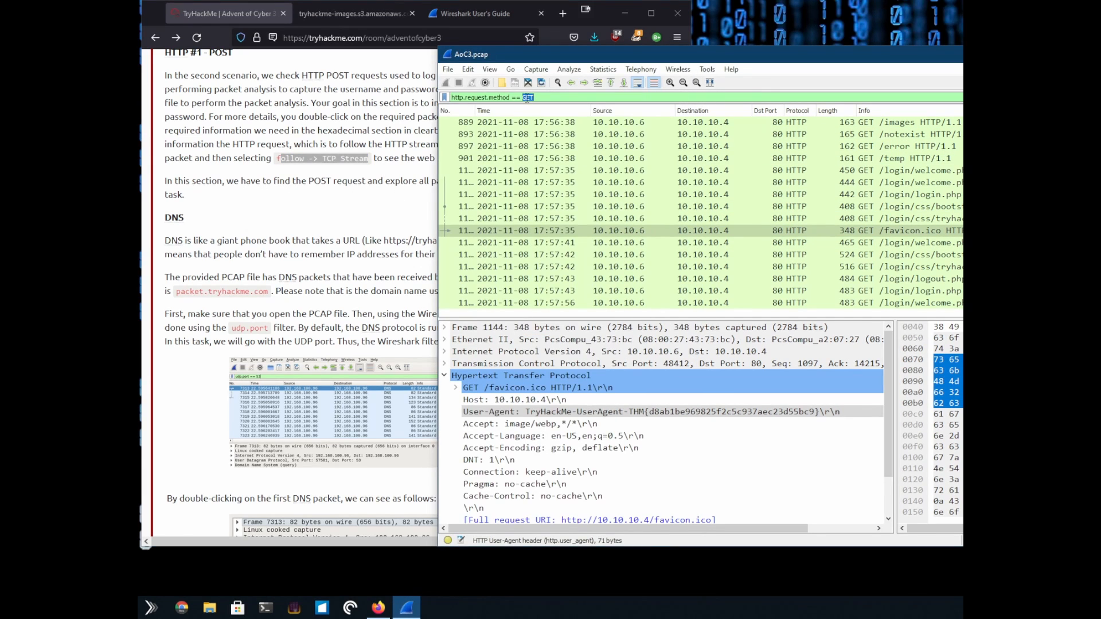
type("POST")
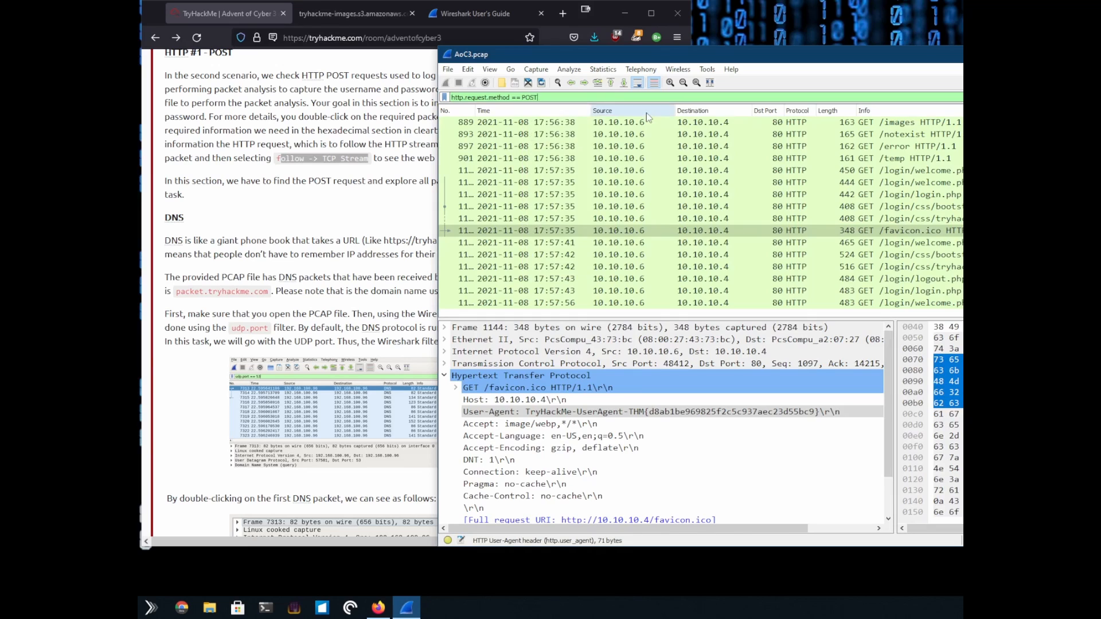
key("Return")
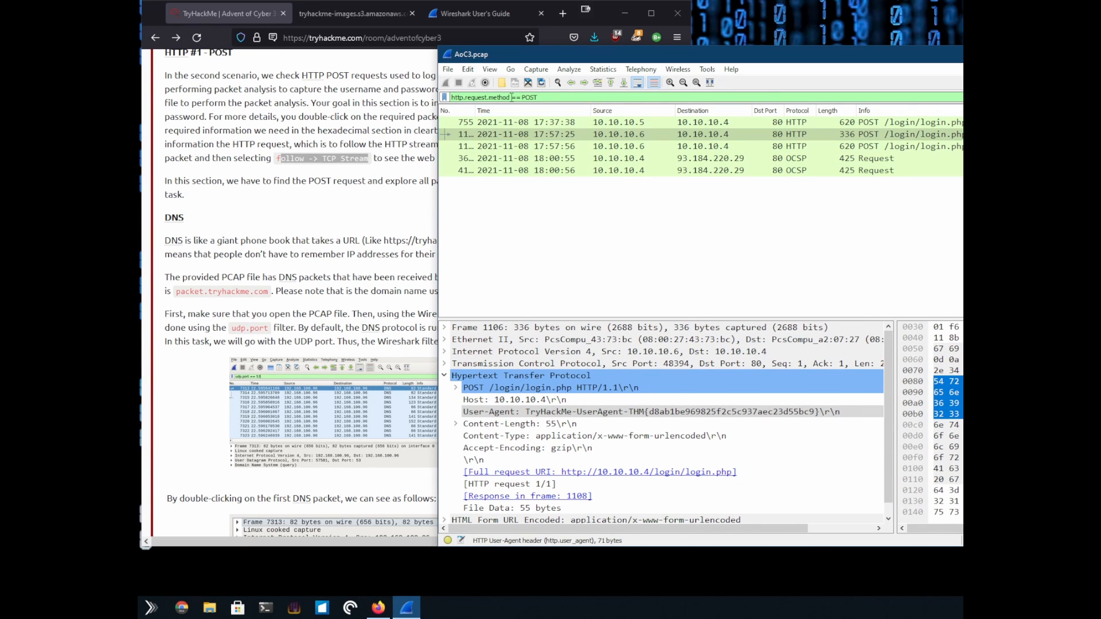
Step: Follow the TCP stream of the first POST login request, frame 755
left_click(796, 124)
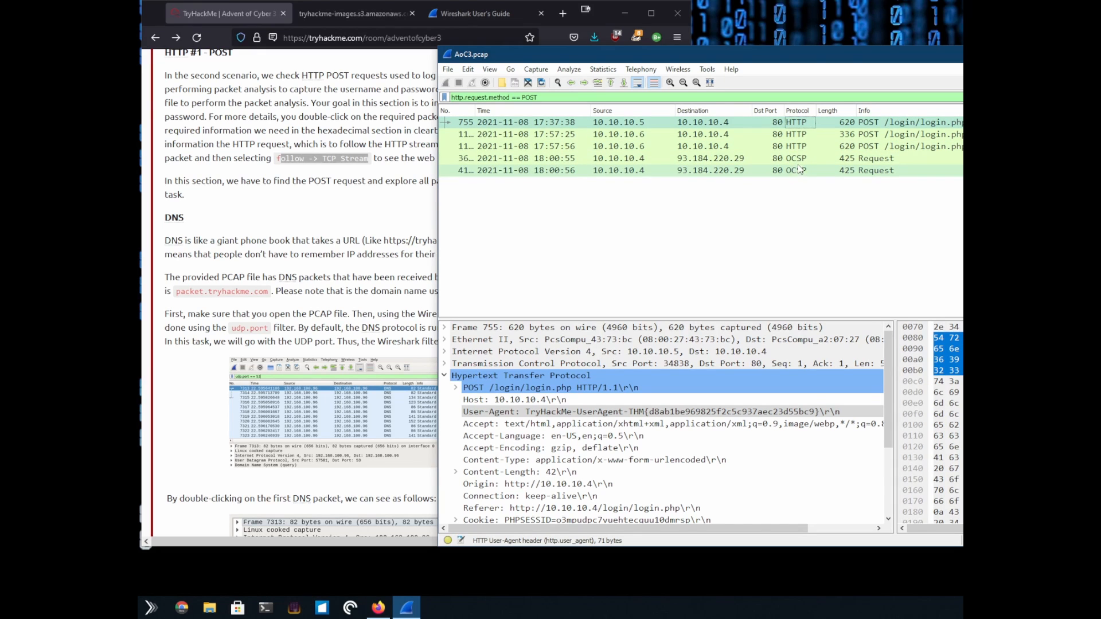
right_click(795, 127)
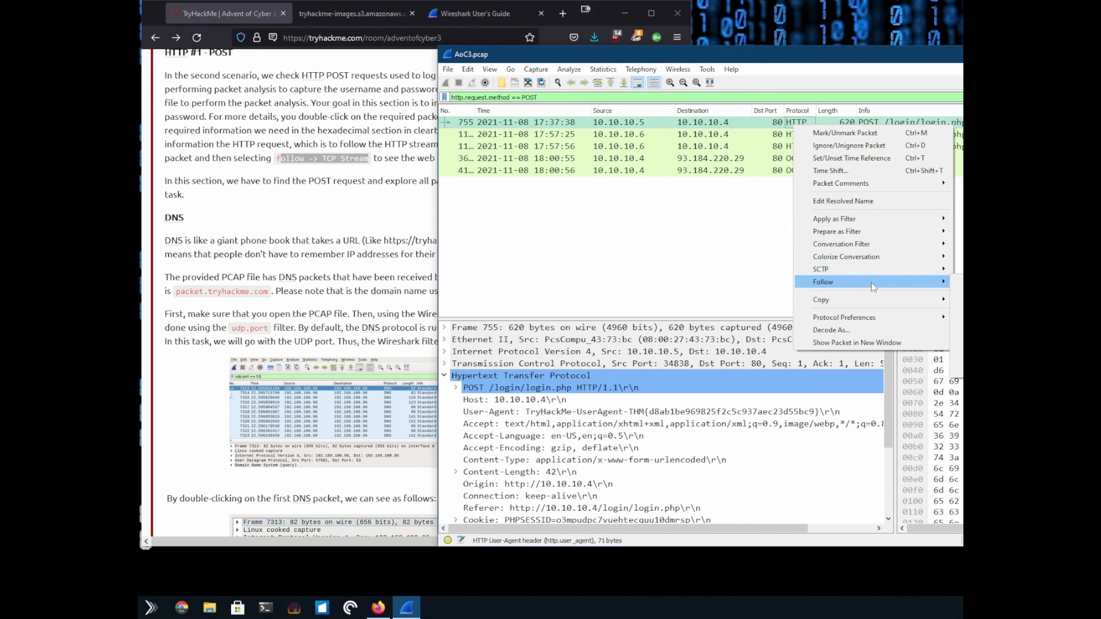
mouse_move(872, 282)
left_click(975, 282)
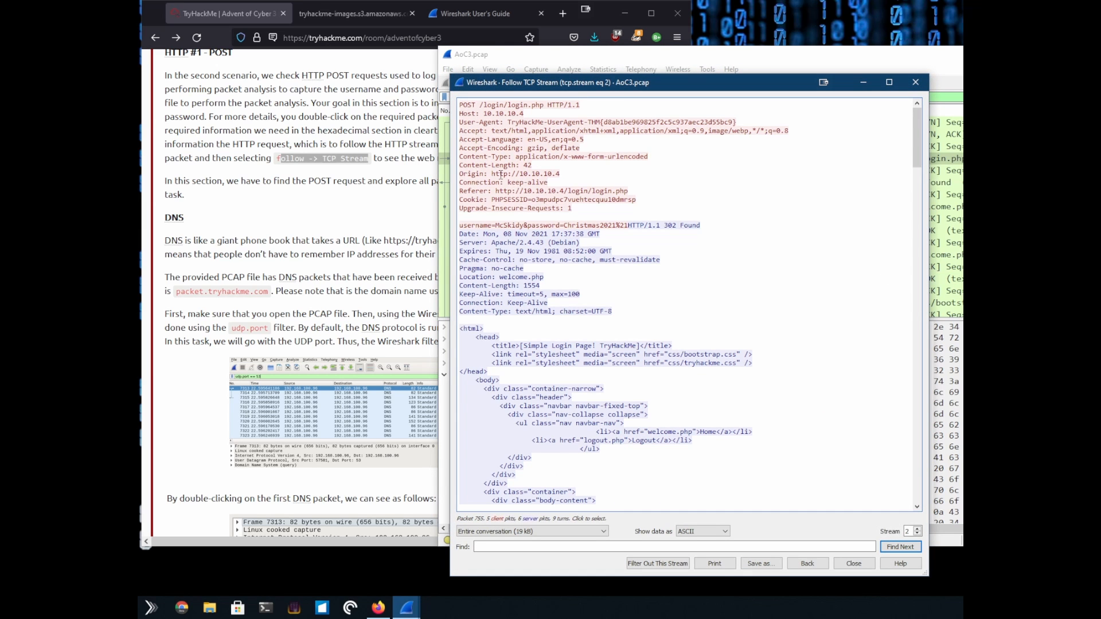
right_click(474, 111)
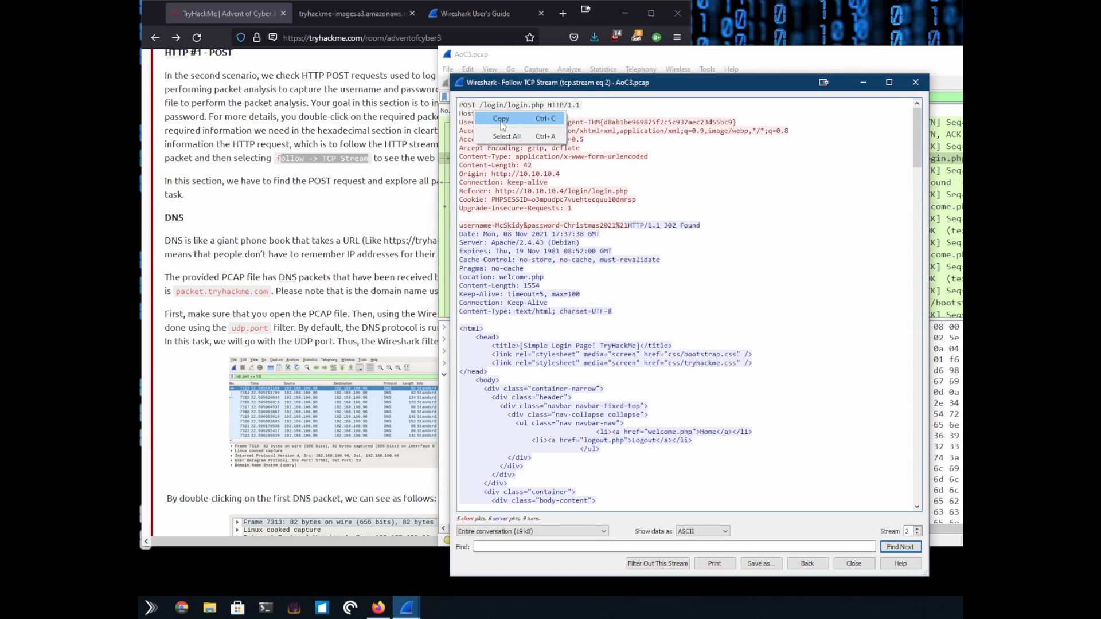
left_click(610, 102)
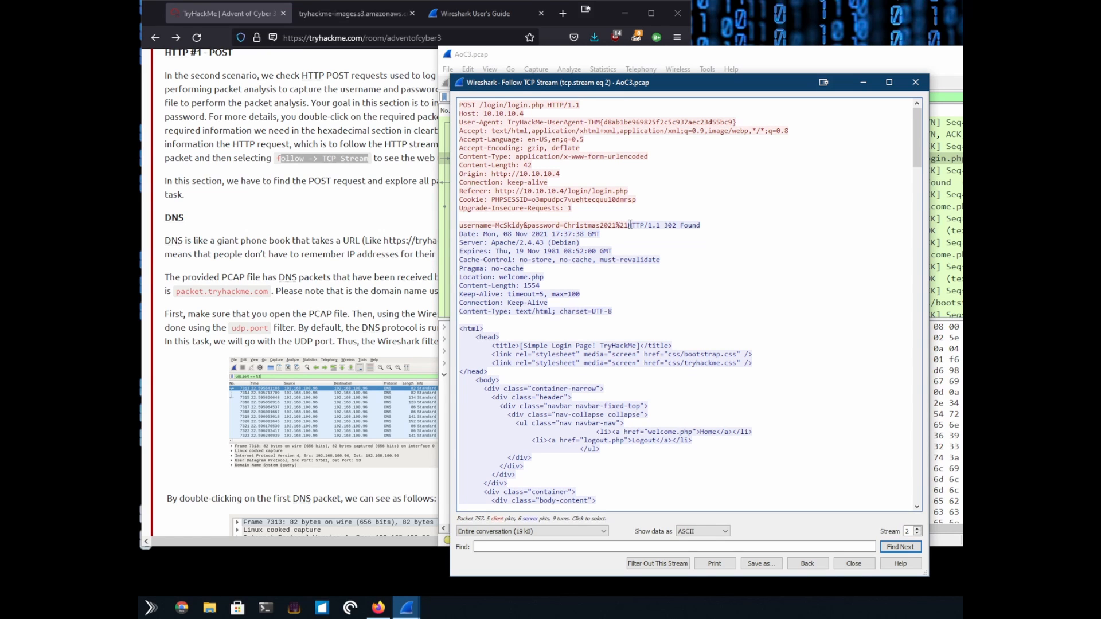
Step: Highlight the HTTP/1.1 302 Found response line in the followed stream
left_click_drag(628, 224, 701, 224)
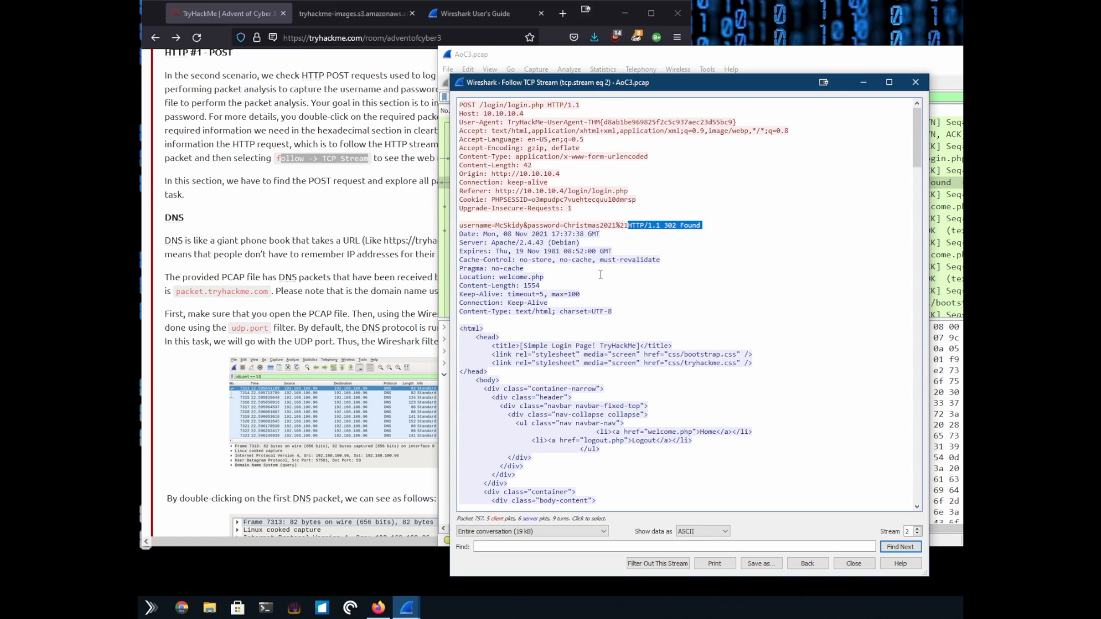
left_click(654, 277)
scroll(675, 238, "down", 2)
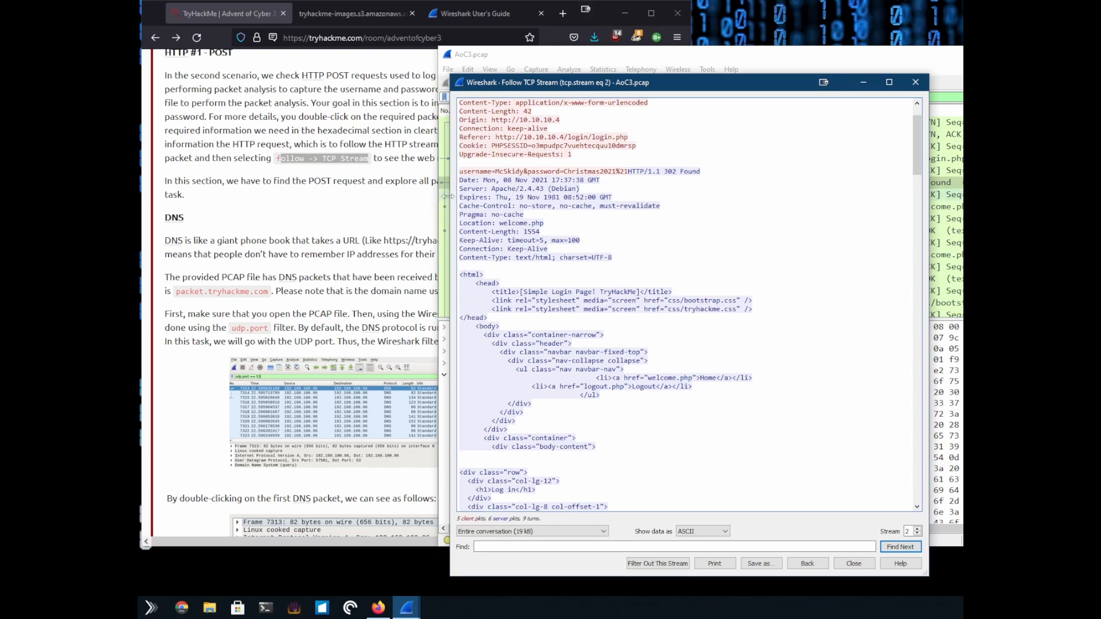
scroll(556, 224, "up", 2)
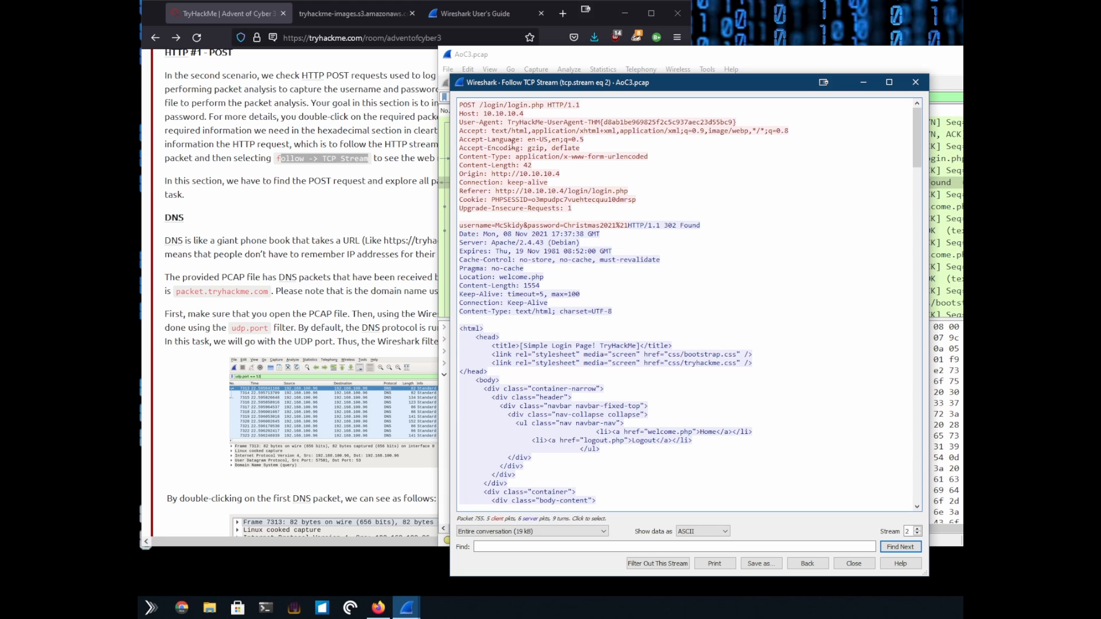
scroll(512, 145, "down", 2)
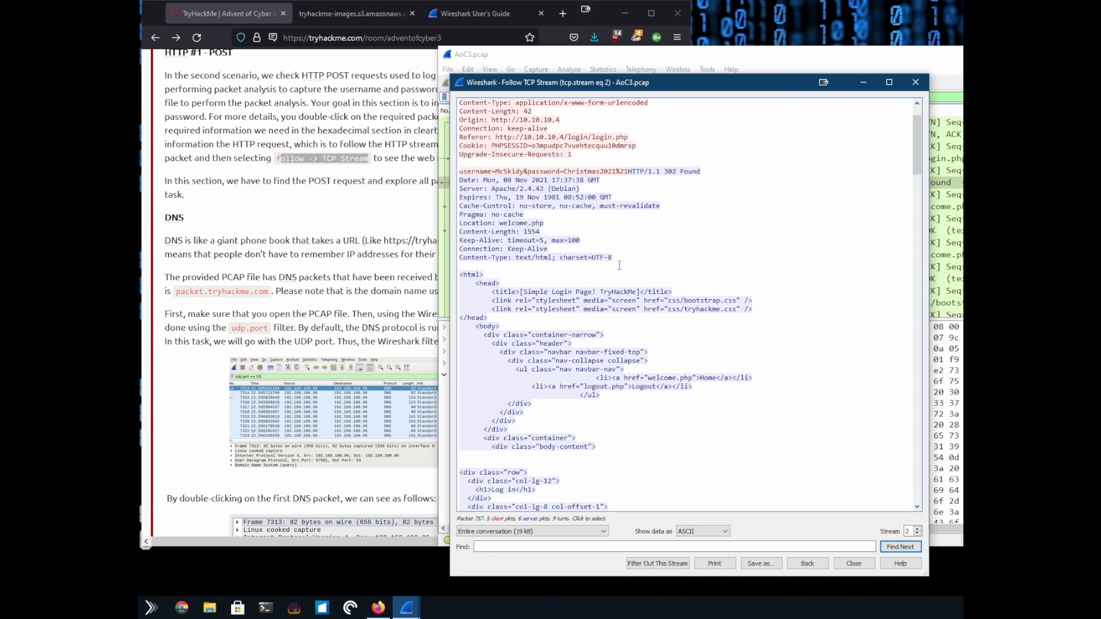
scroll(620, 265, "up", 2)
scroll(637, 270, "down", 20)
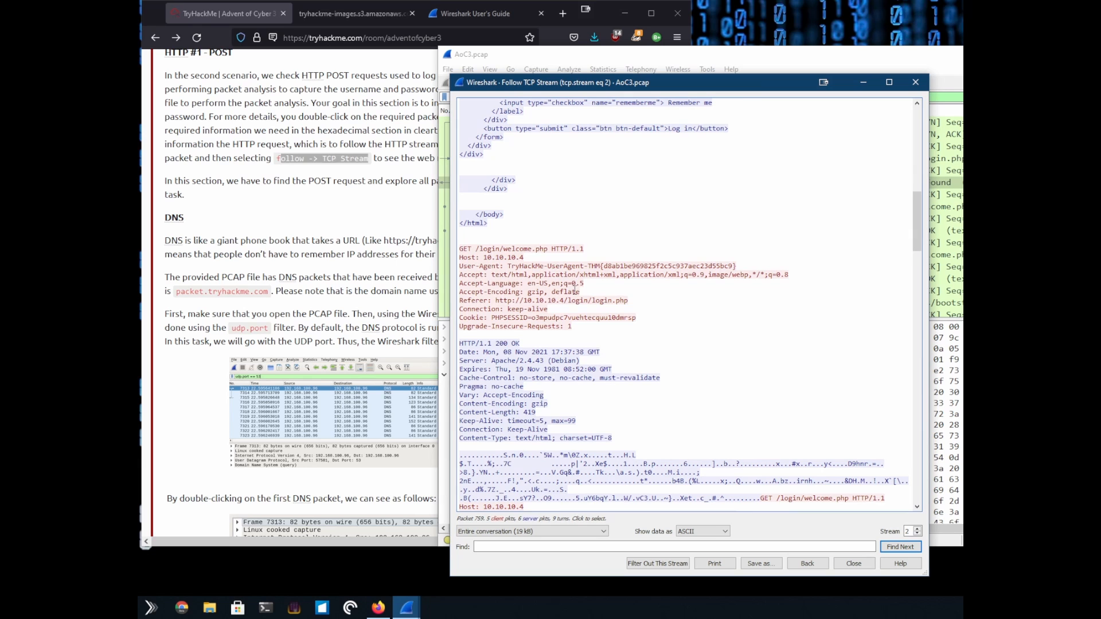
scroll(575, 289, "up", 10)
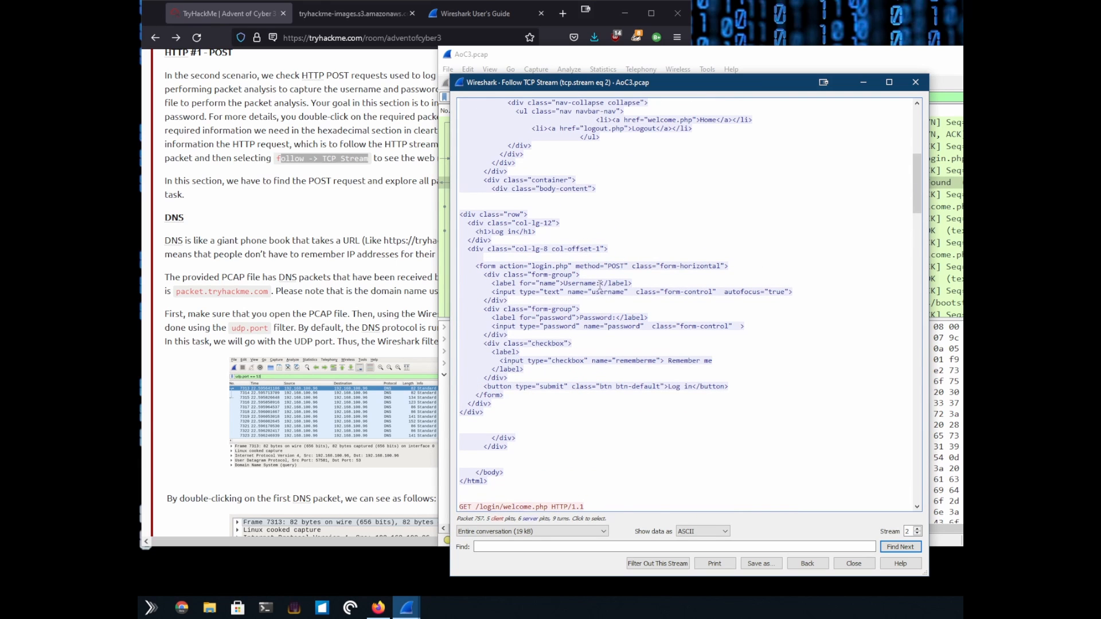
scroll(599, 285, "down", 11)
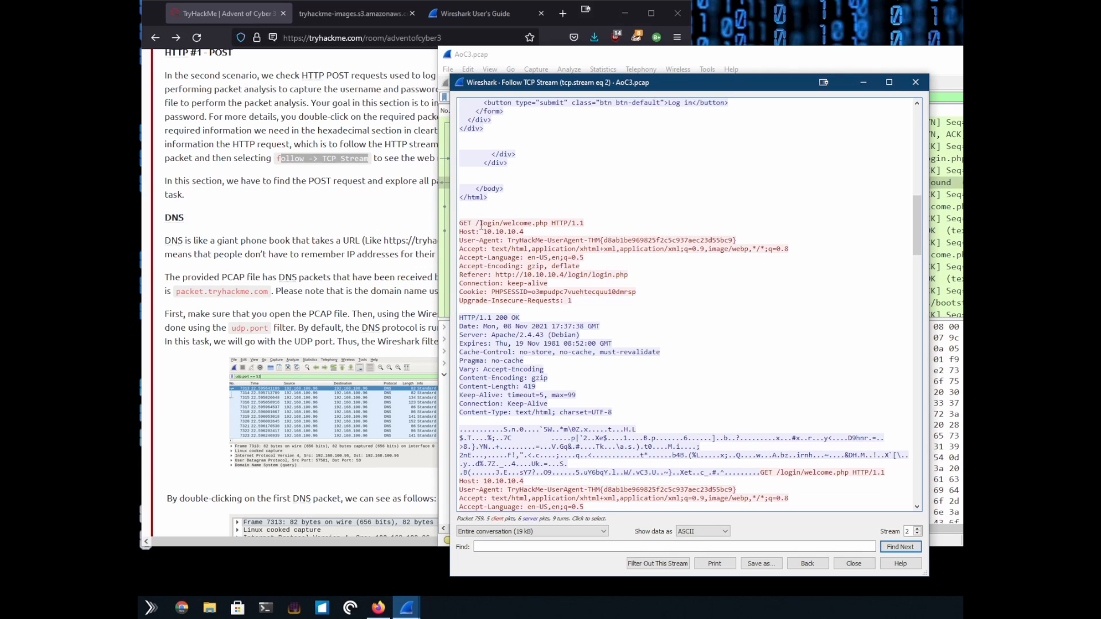
Step: Highlight the /login/welcome.php request path, then close the stream window
left_click_drag(477, 224, 544, 224)
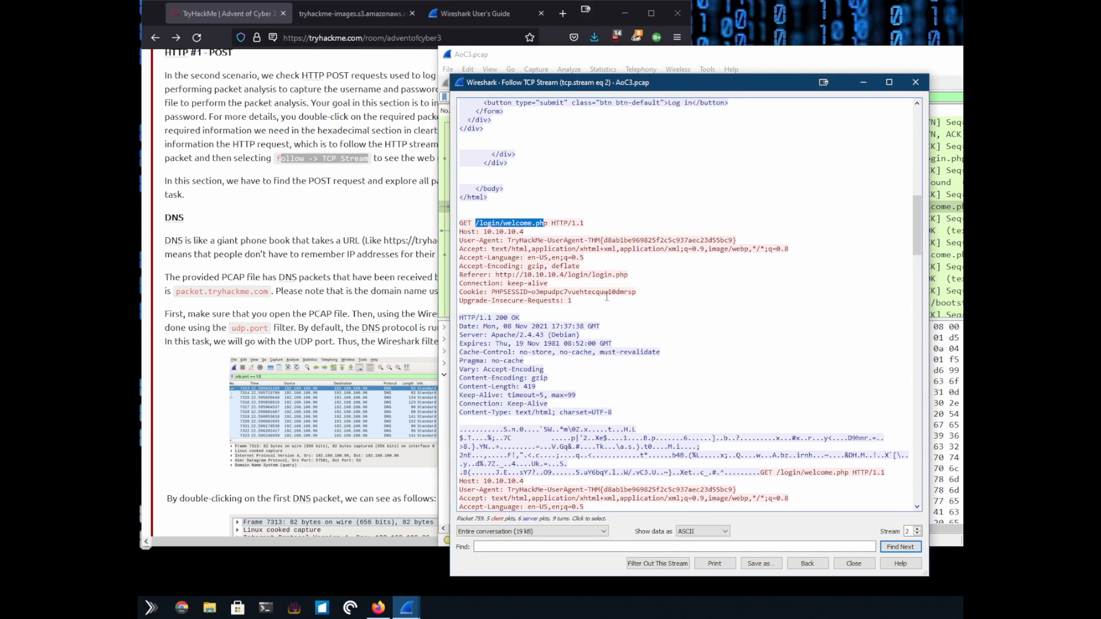
scroll(611, 302, "down", 3)
left_click_drag(548, 297, 515, 263)
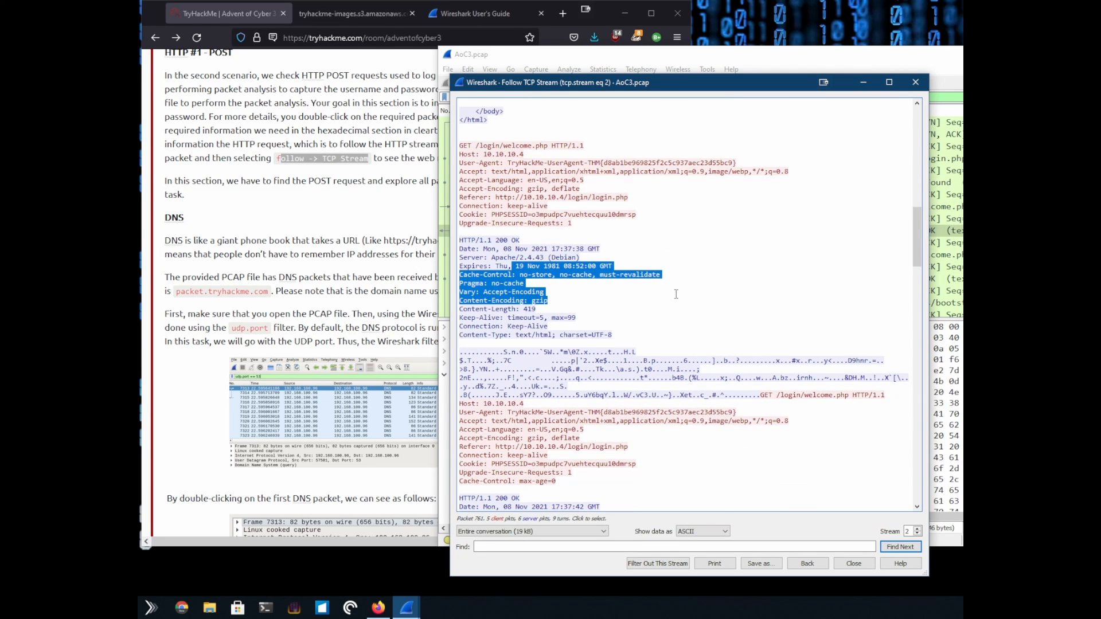
scroll(681, 296, "down", 5)
scroll(681, 295, "down", 15)
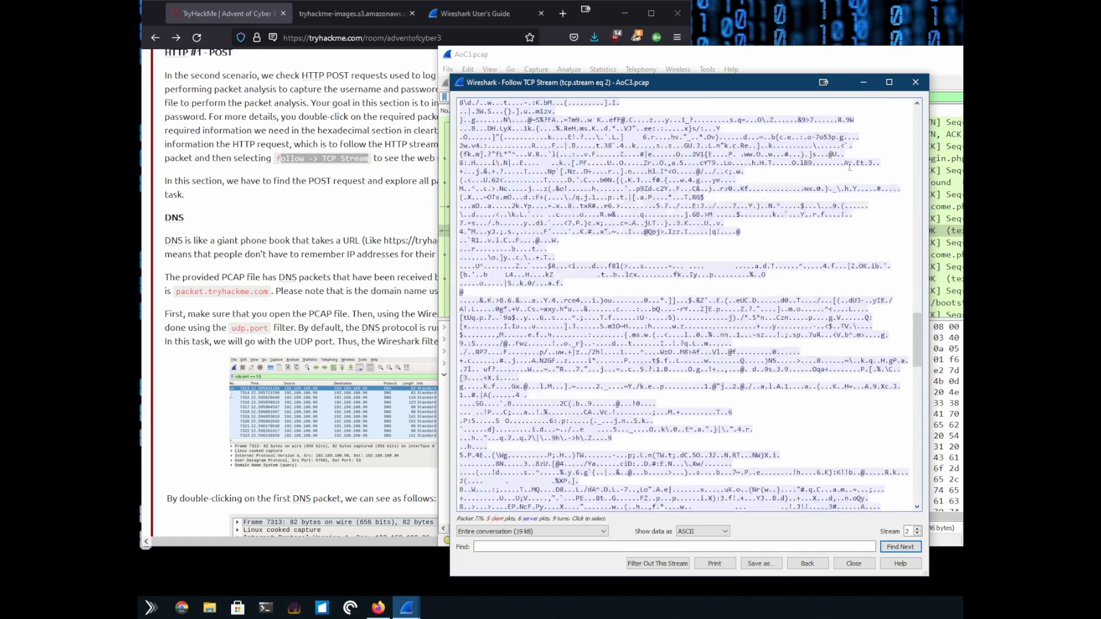
left_click(921, 83)
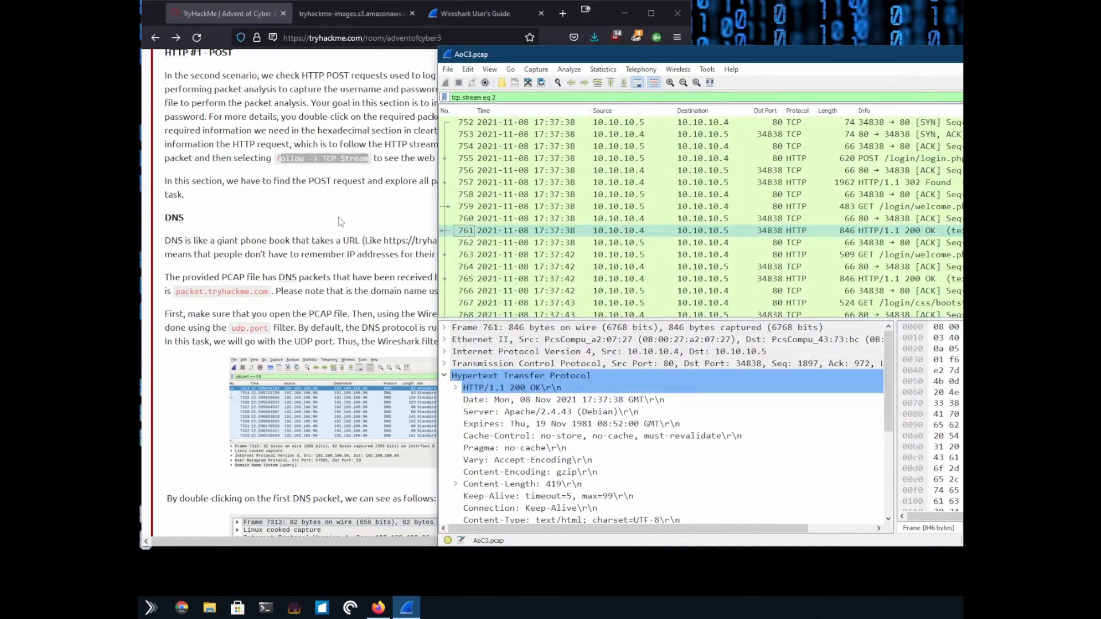
Step: Replace the TCP stream filter with a dns display filter
left_click(341, 222)
scroll(387, 244, "down", 2)
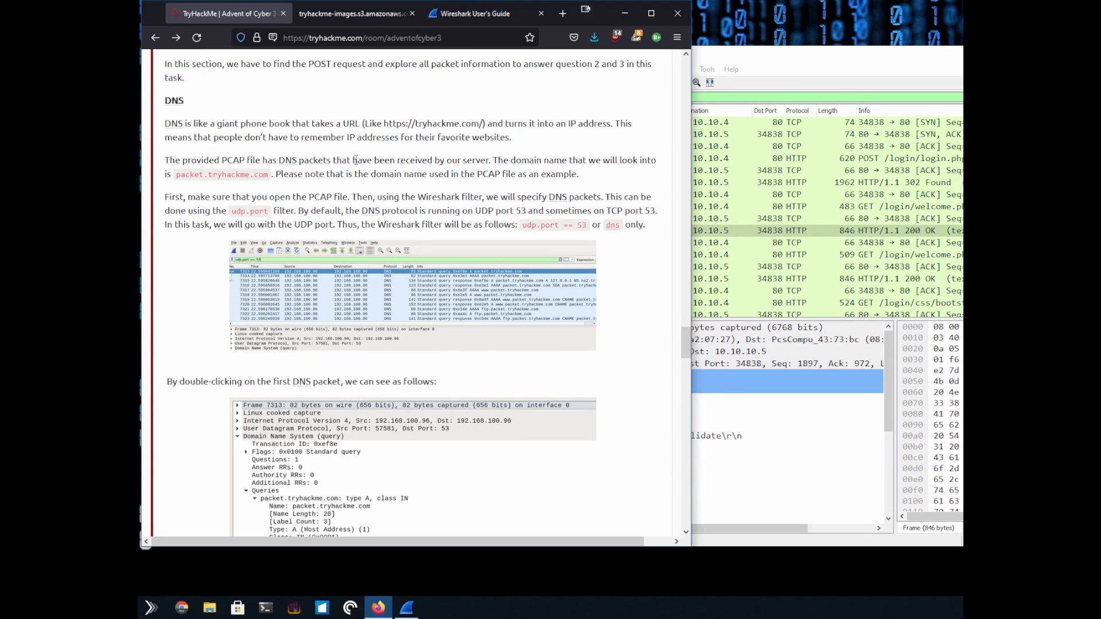
left_click(723, 96)
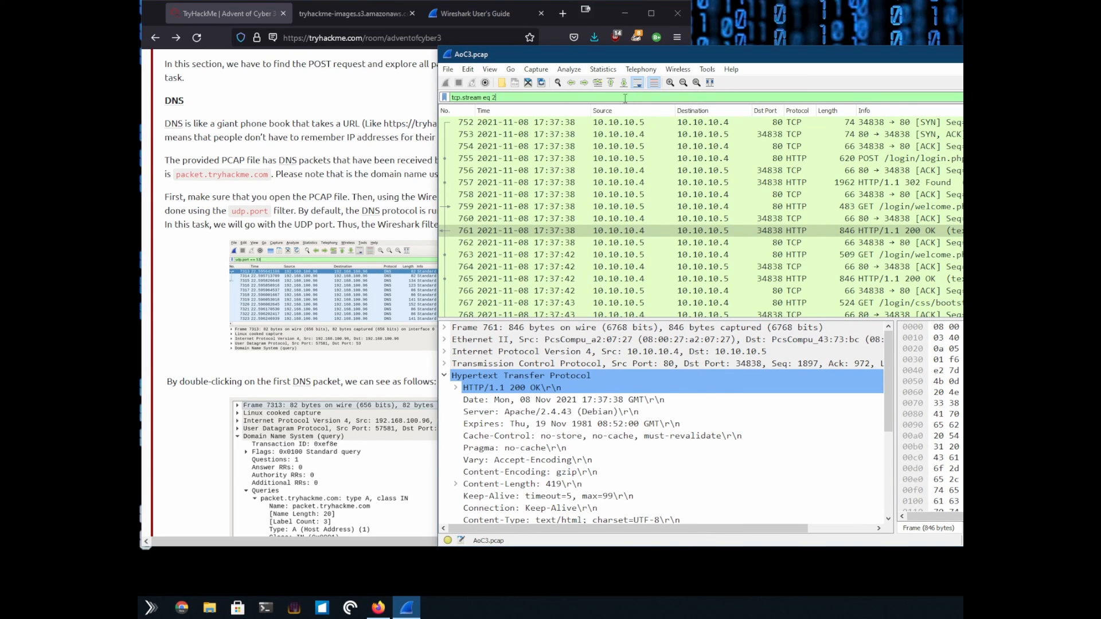
triple_click(539, 96)
type("dns")
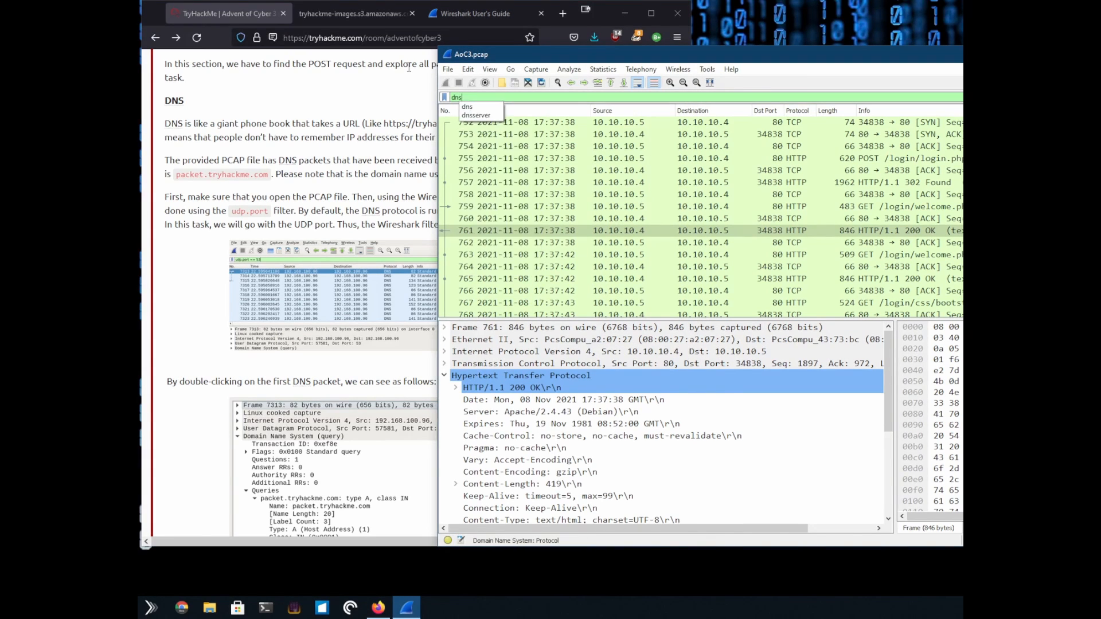
key("Return")
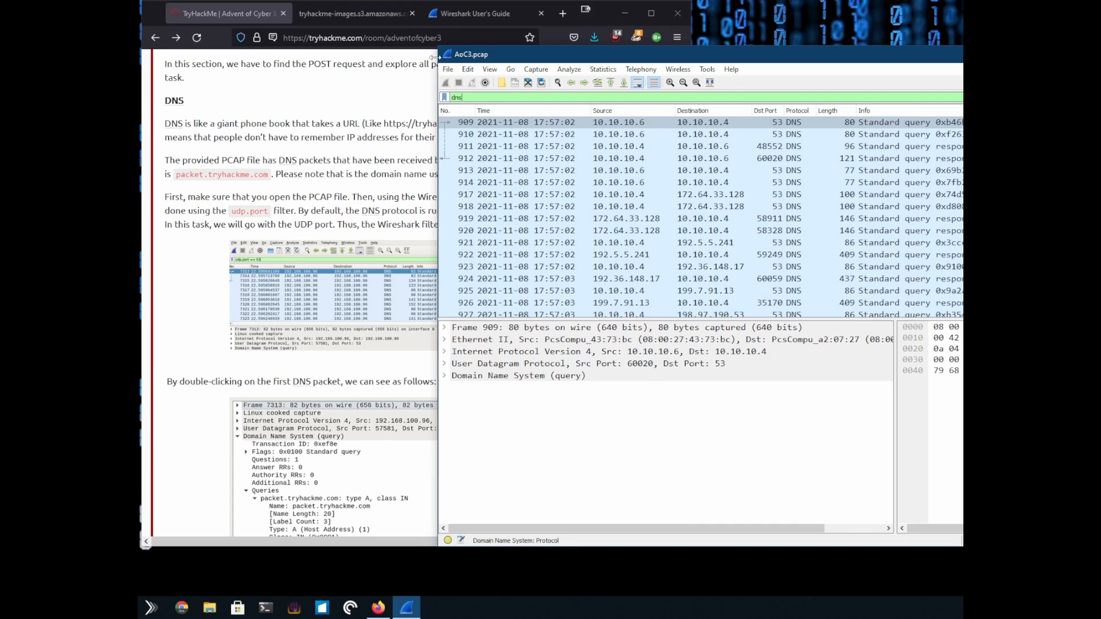
Step: Change the filter to udp.port == 53 and review the DNS queries and responses
left_click_drag(469, 96, 430, 92)
type("us")
key("BackSpace")
key("BackSpace")
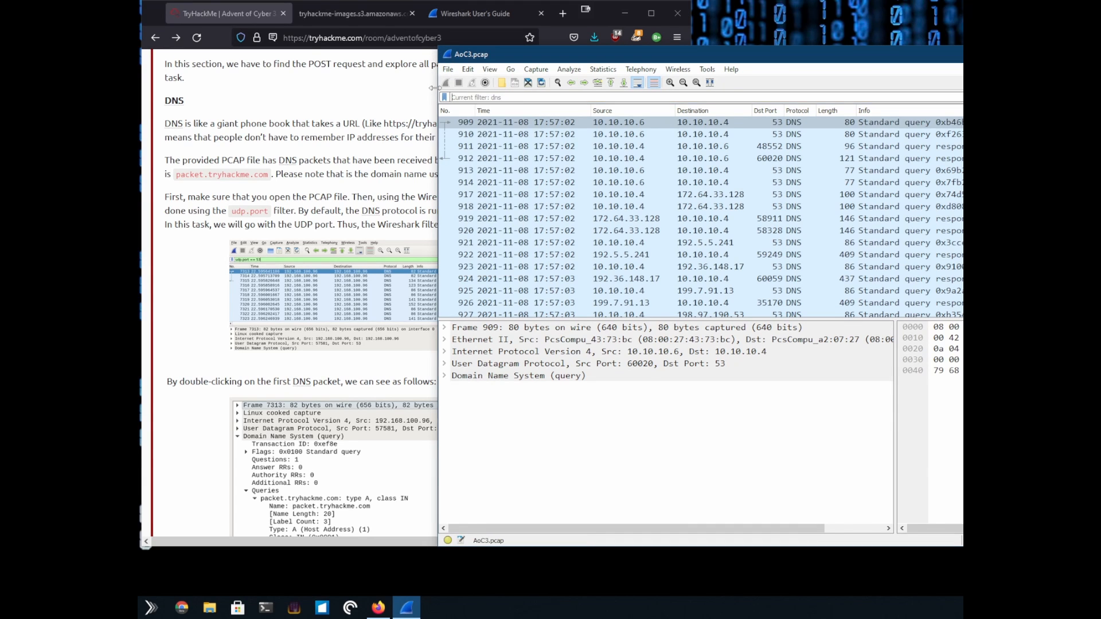
type("udp.p")
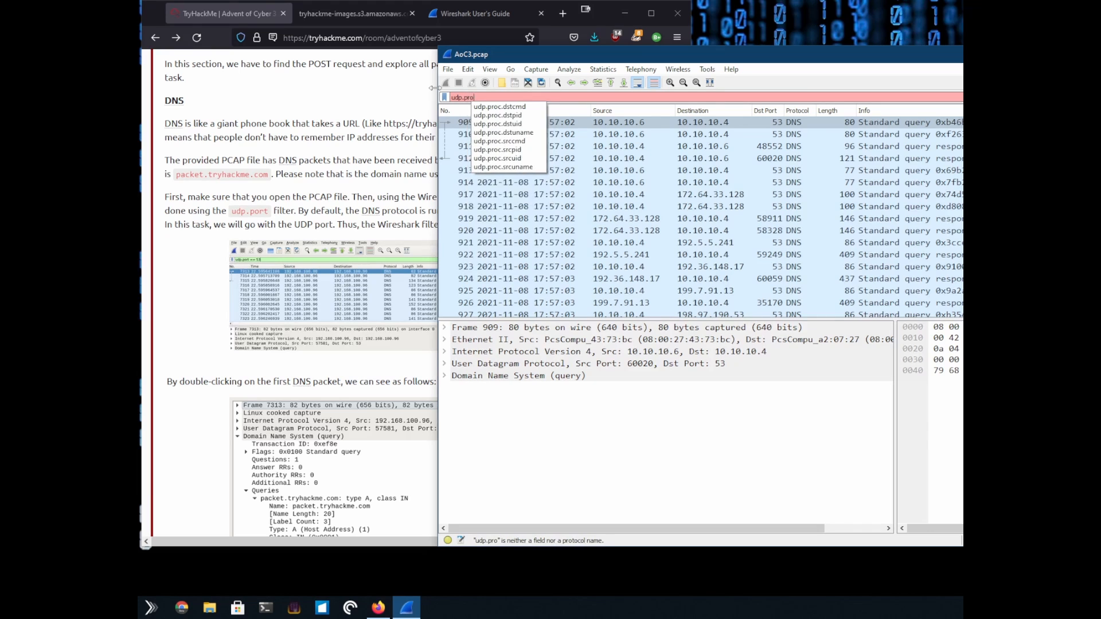
type("ort ==")
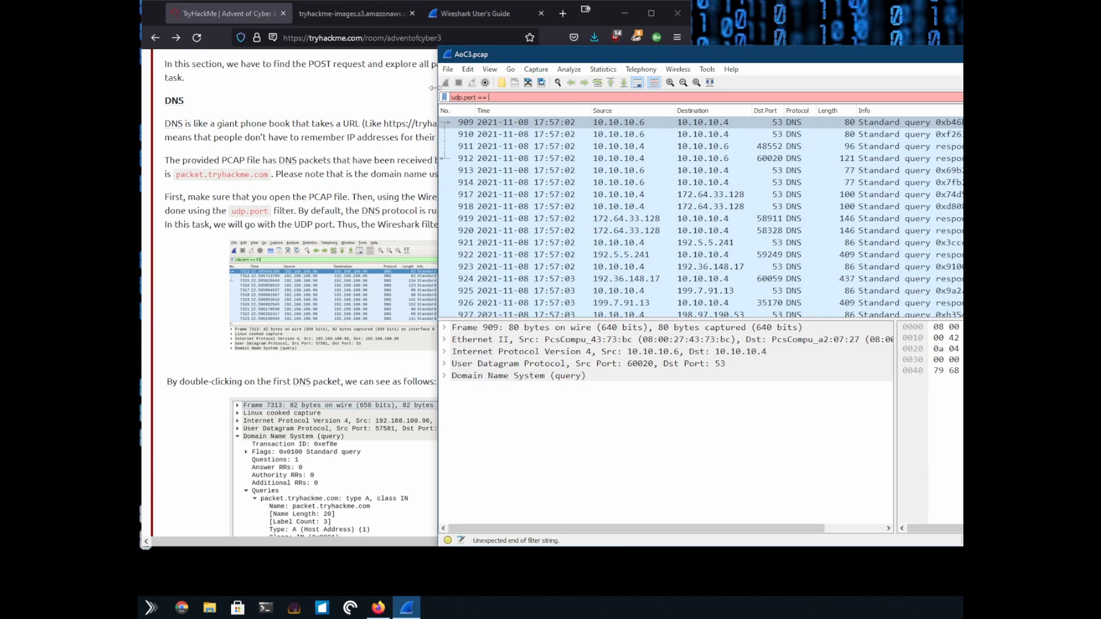
type(" 53")
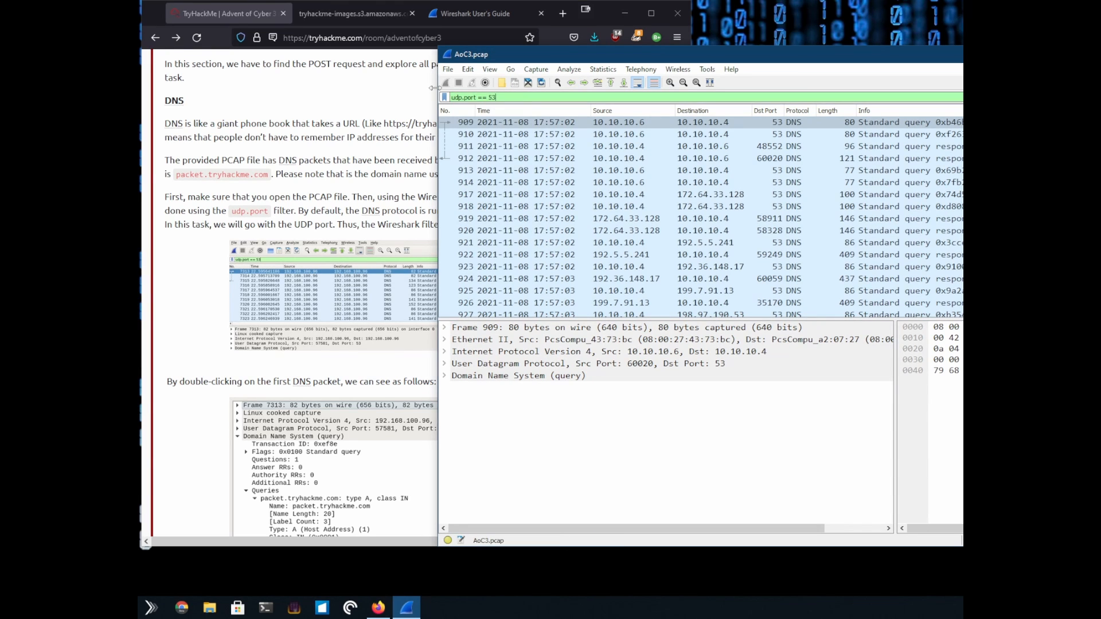
key("Return")
scroll(369, 224, "down", 3)
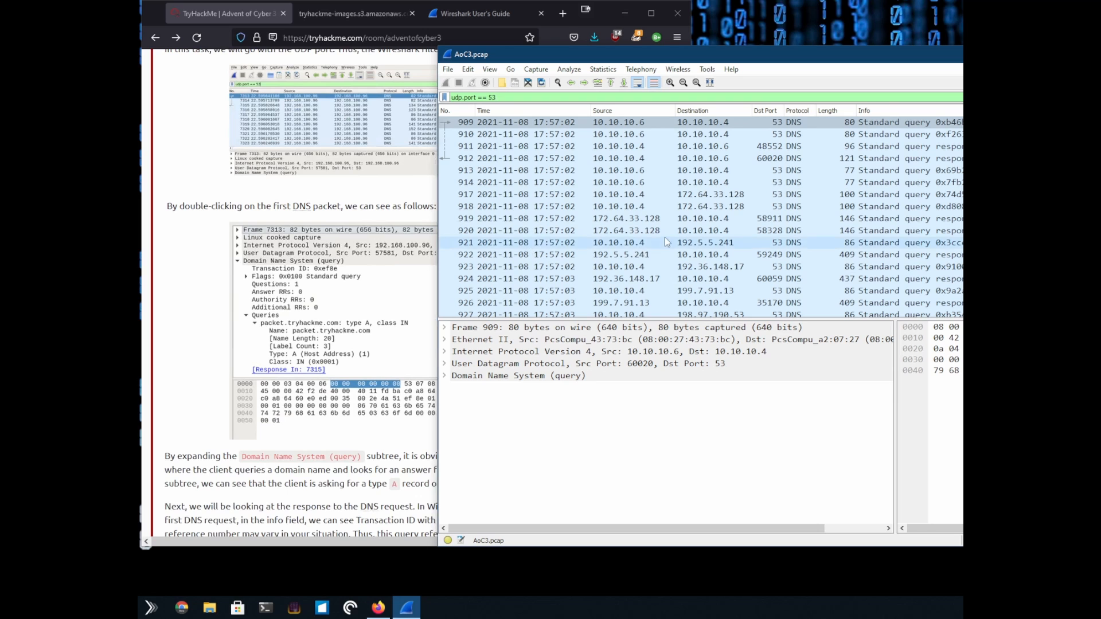
Step: Open DNS packet 909 in its own window and expand its packet.tryhackme.com AAAA query details
double_click(619, 125)
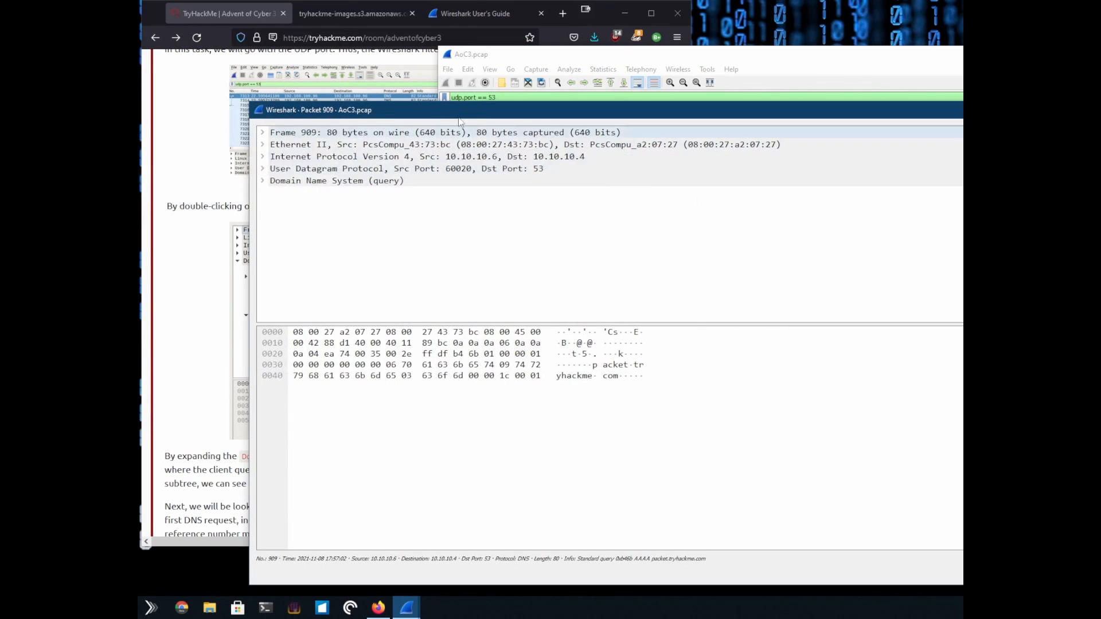
left_click_drag(472, 118, 657, 68)
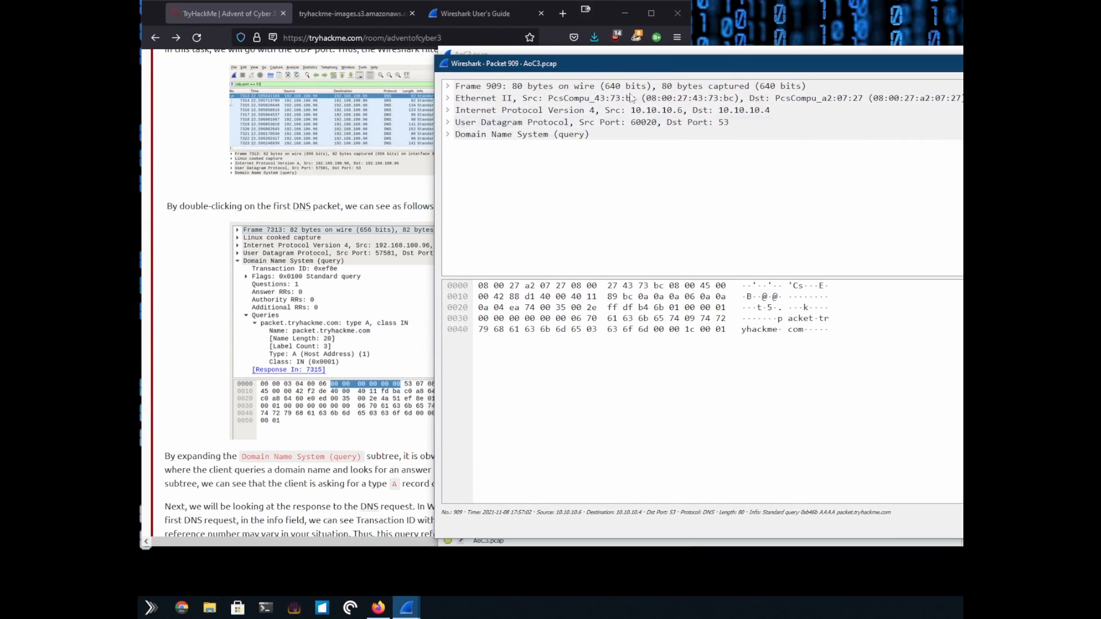
left_click(449, 136)
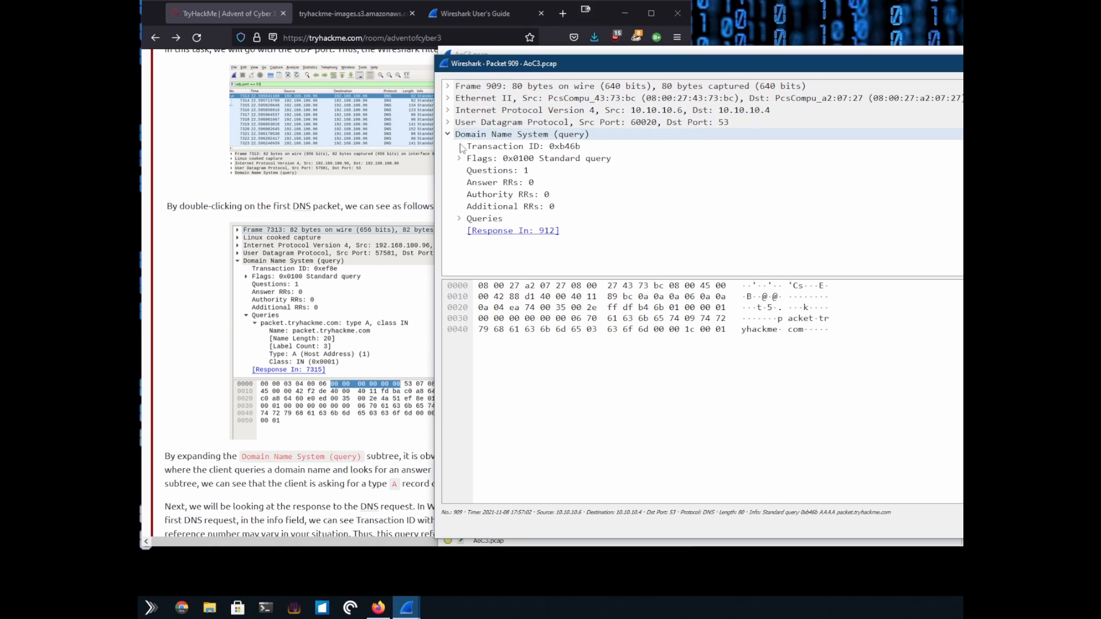
left_click(459, 219)
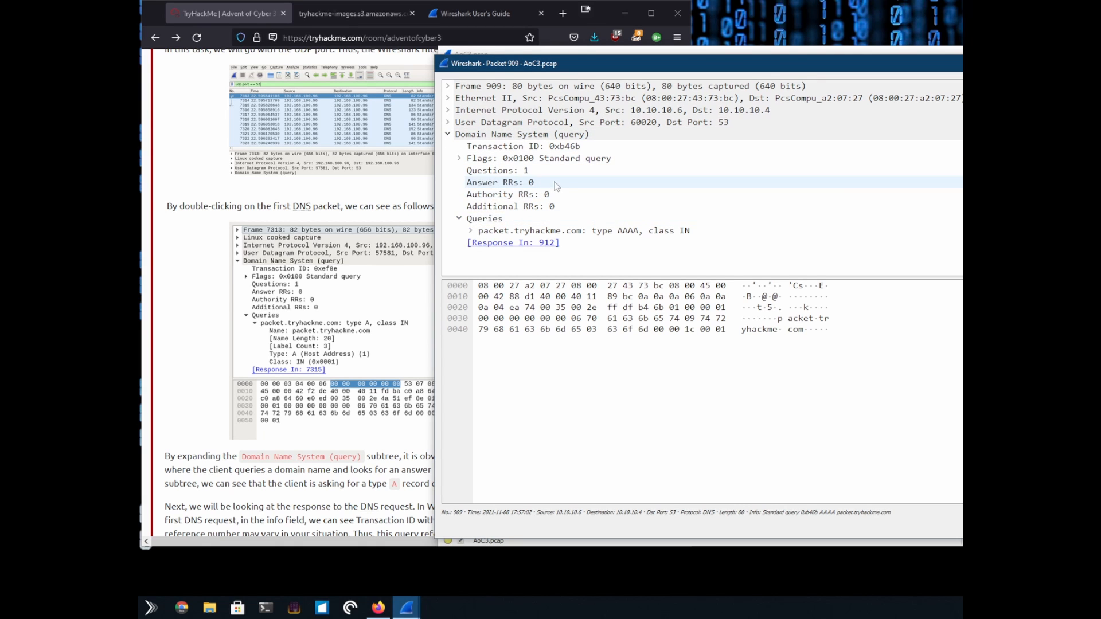
left_click(471, 230)
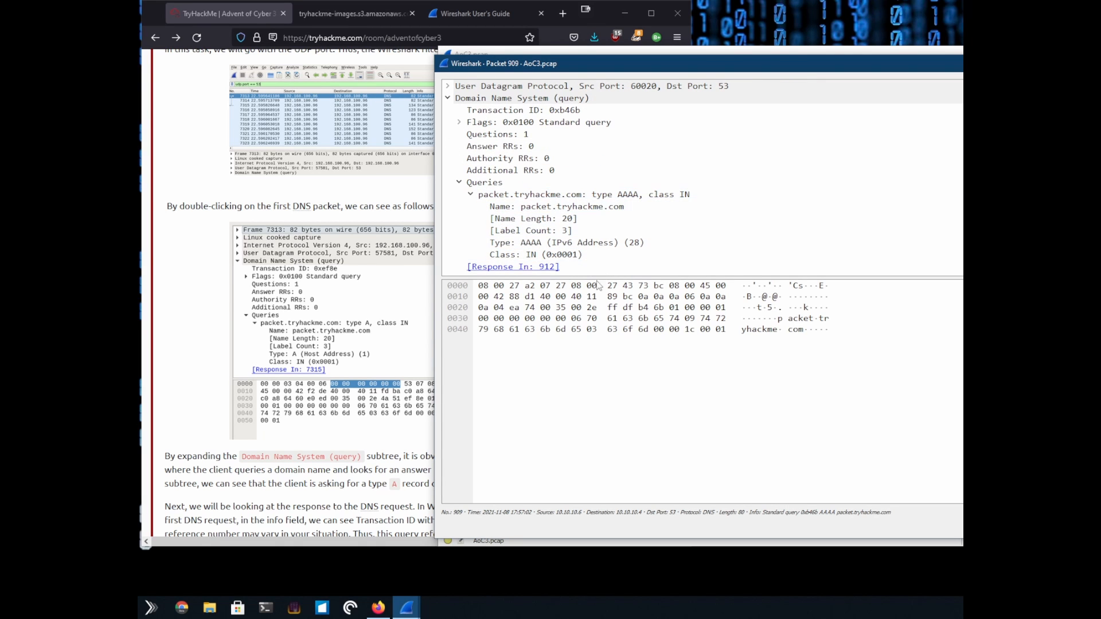
scroll(324, 301, "down", 4)
left_click(329, 317)
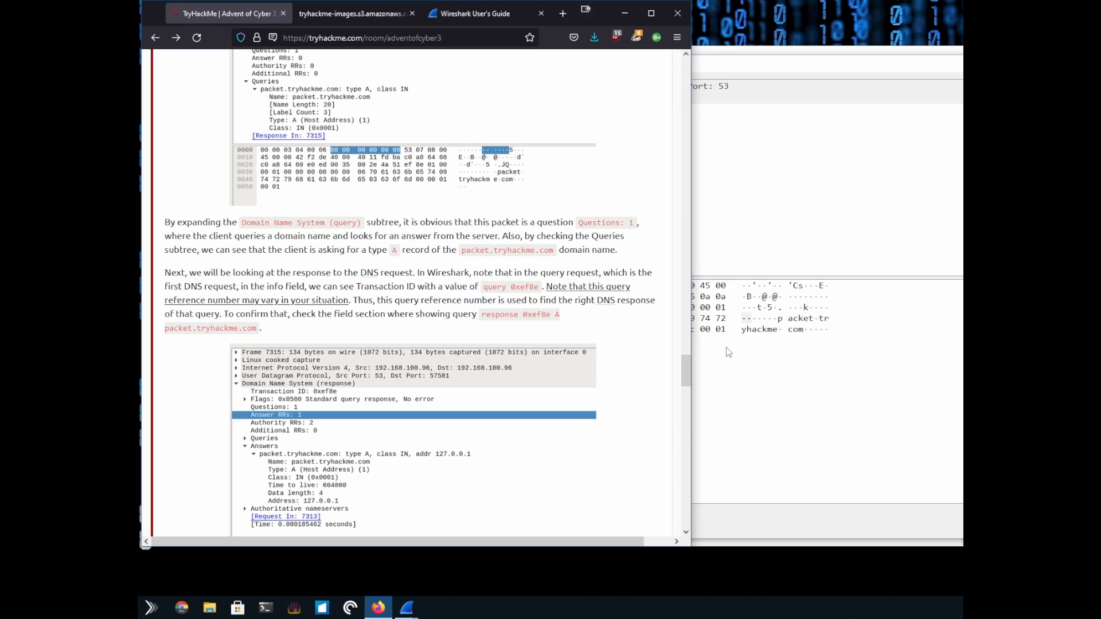
Step: Read further in the tutorial, then close the separate packet 909 window
scroll(567, 313, "down", 1)
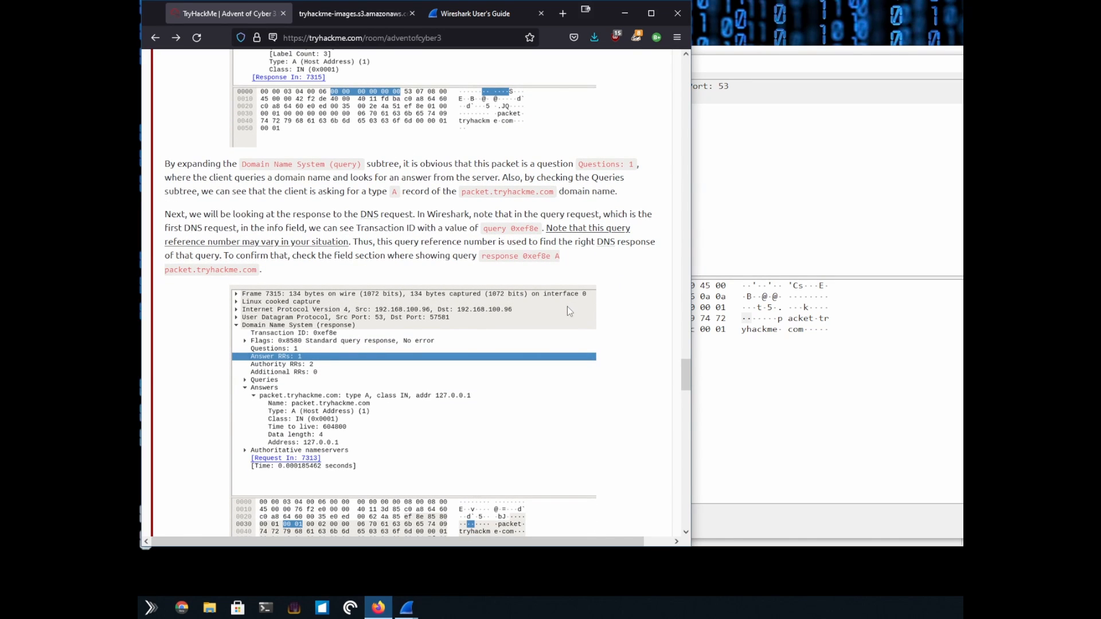
scroll(522, 298, "down", 1)
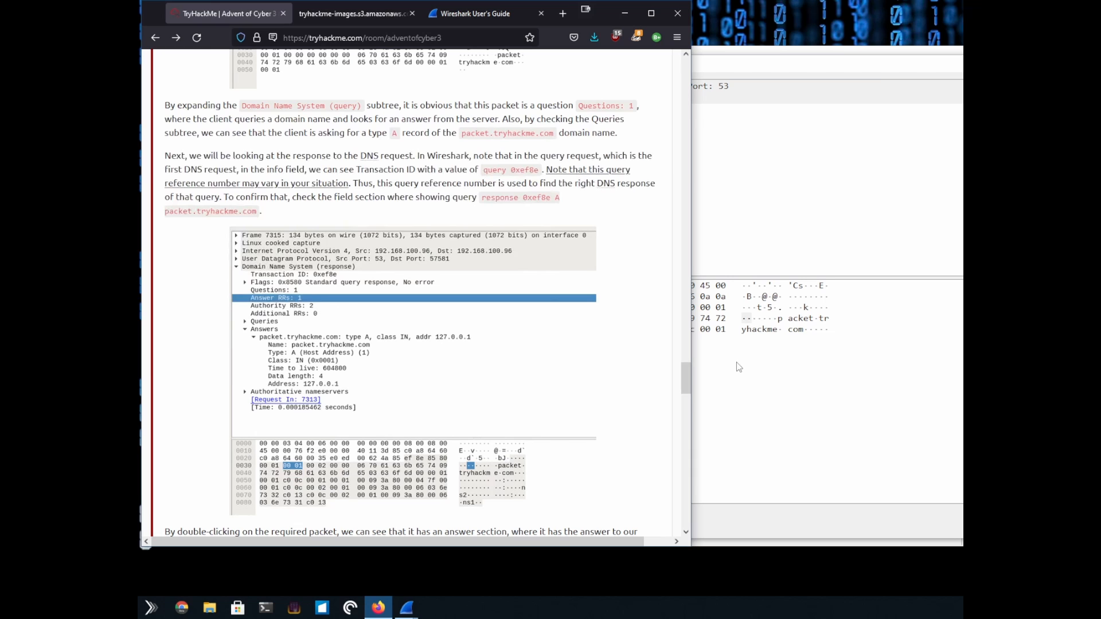
left_click(855, 388)
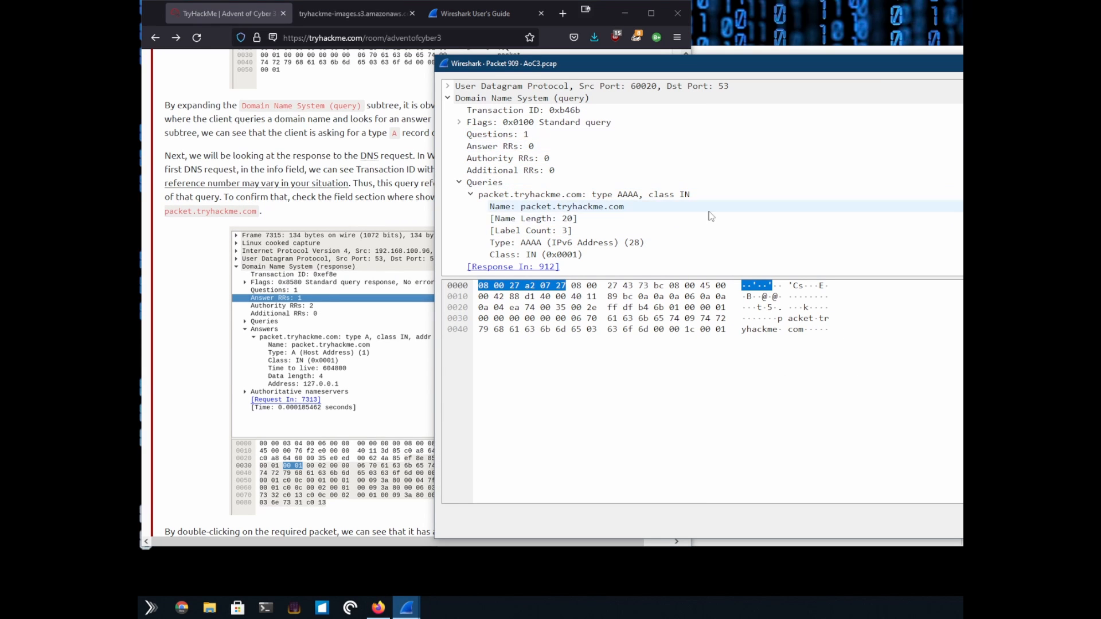
left_click_drag(757, 64, 530, 98)
key("Escape")
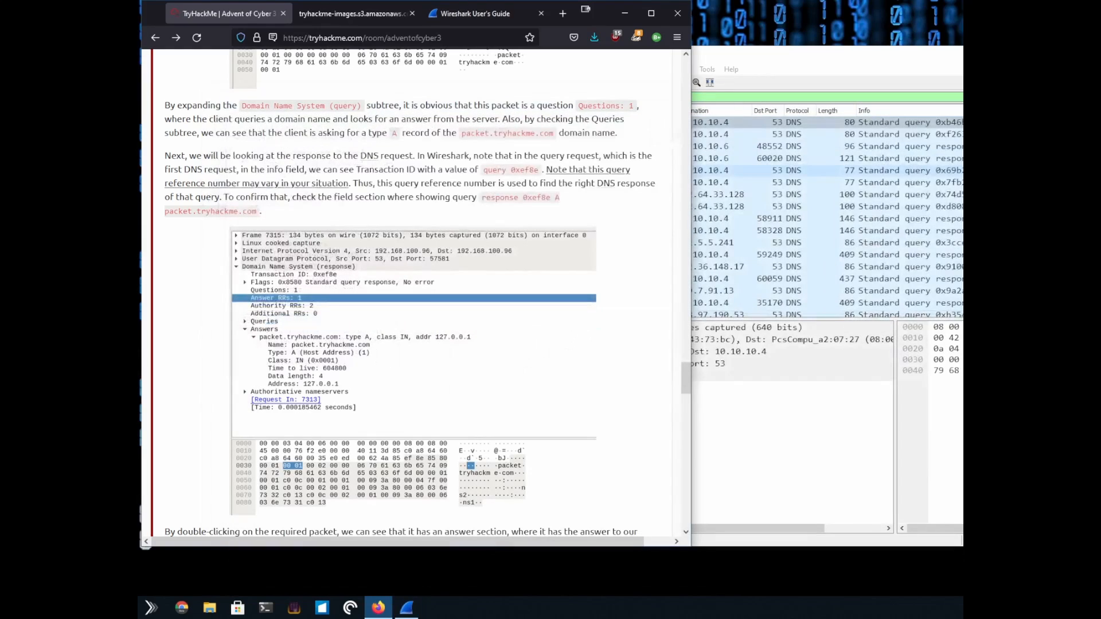
Step: Step through packets 909 to 912 to find the AAAA query response, frame 912
left_click(941, 134)
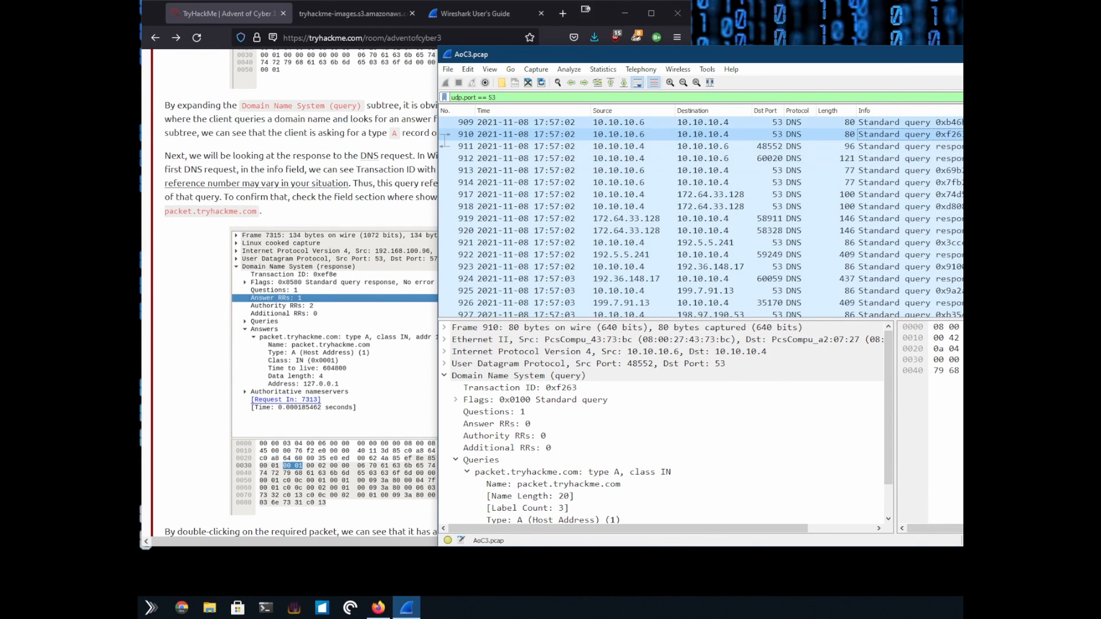
left_click(947, 122)
left_click(946, 134)
left_click(947, 146)
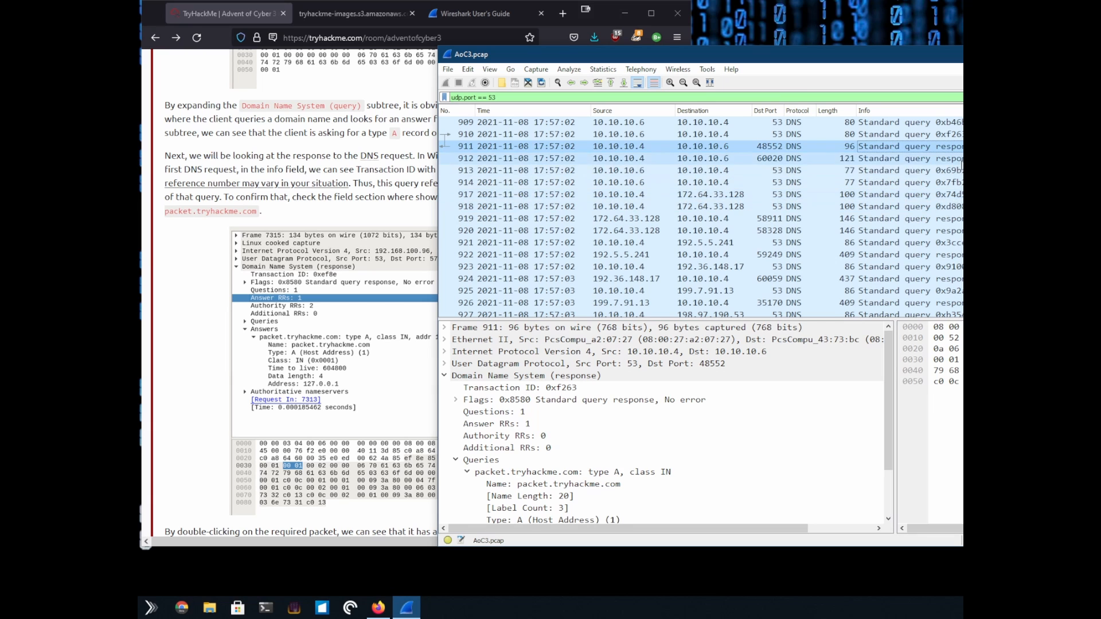
left_click(947, 159)
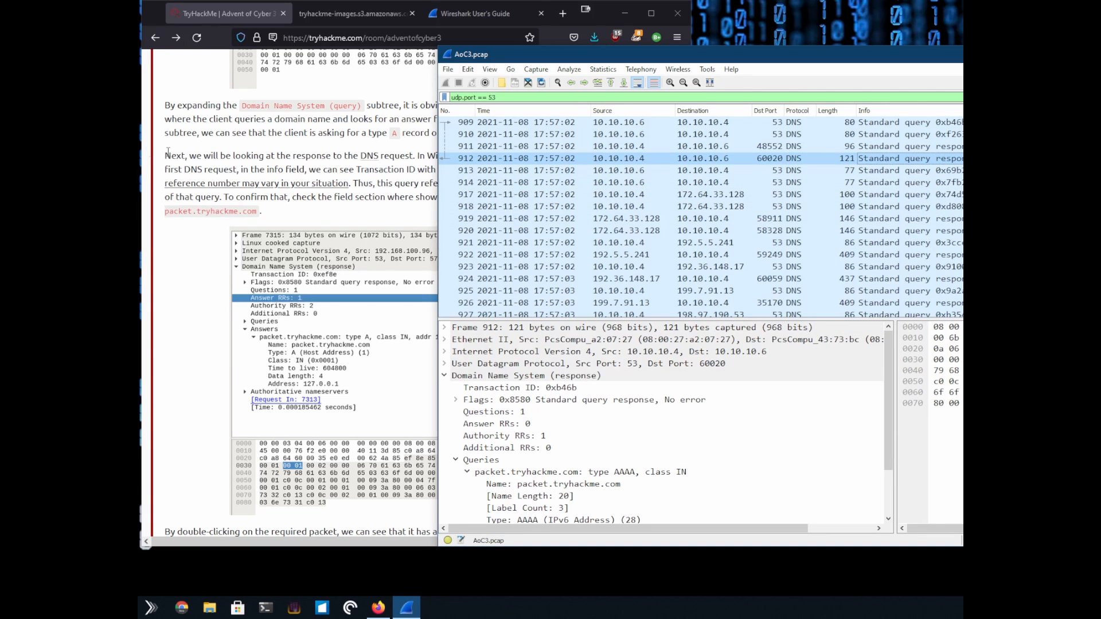
scroll(228, 201, "down", 4)
left_click(227, 197)
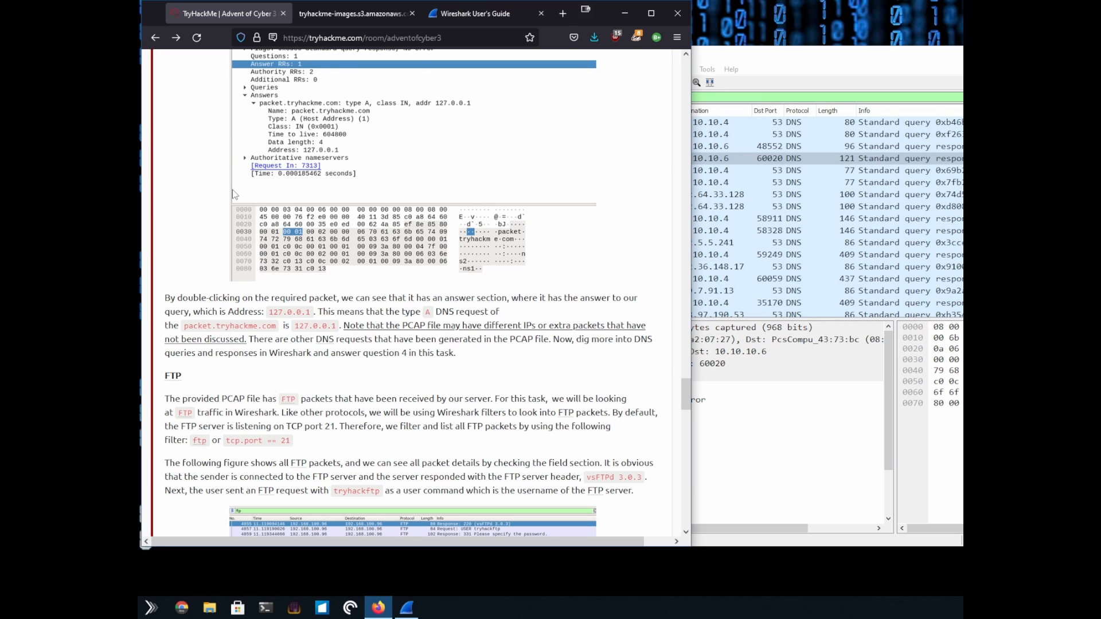
Step: Apply the ftp display filter and follow the FTP conversation's TCP stream
scroll(232, 195, "down", 4)
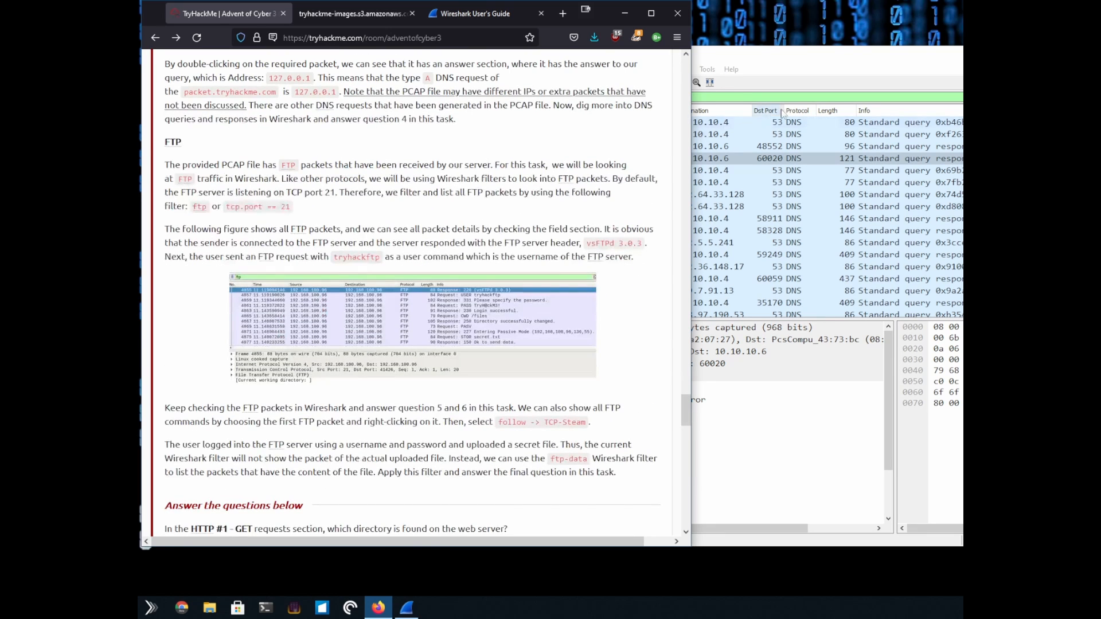
left_click(743, 99)
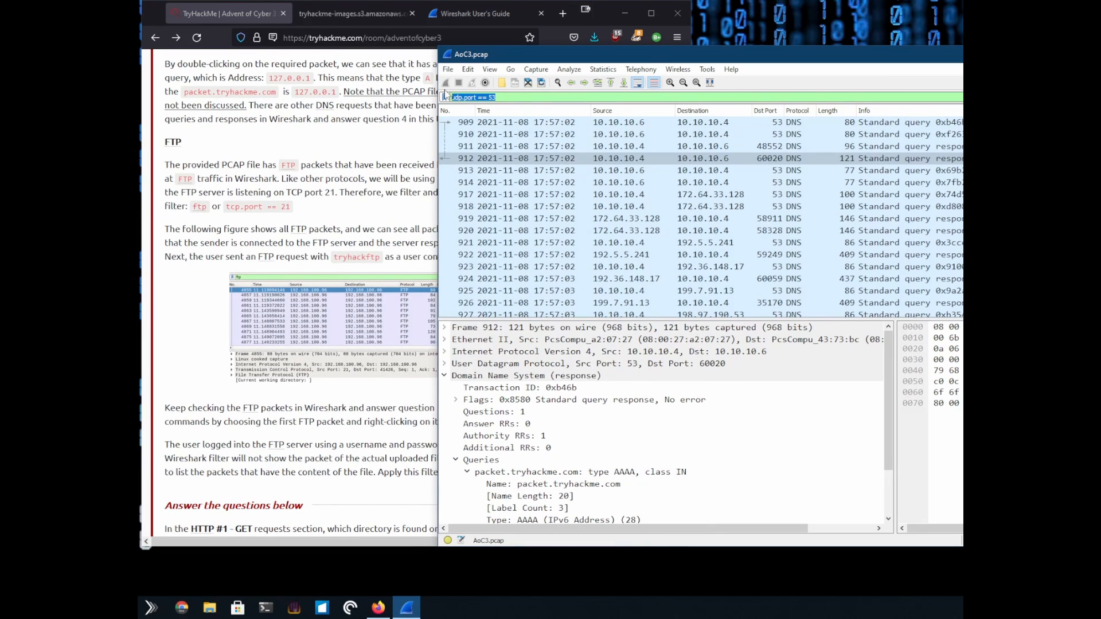
type("ftp")
key("Return")
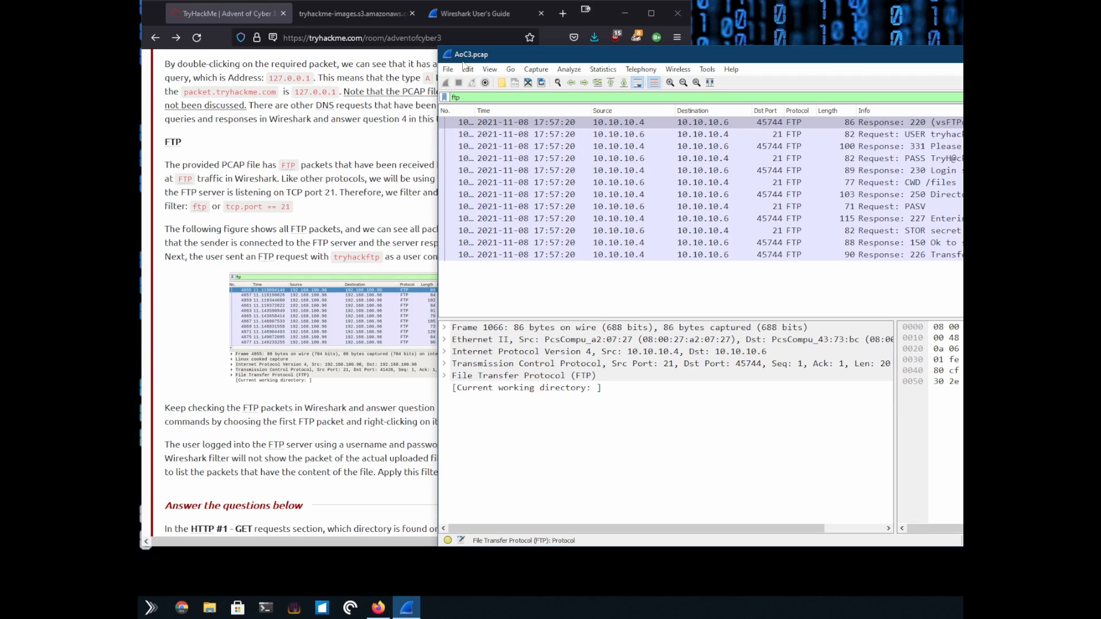
right_click(862, 126)
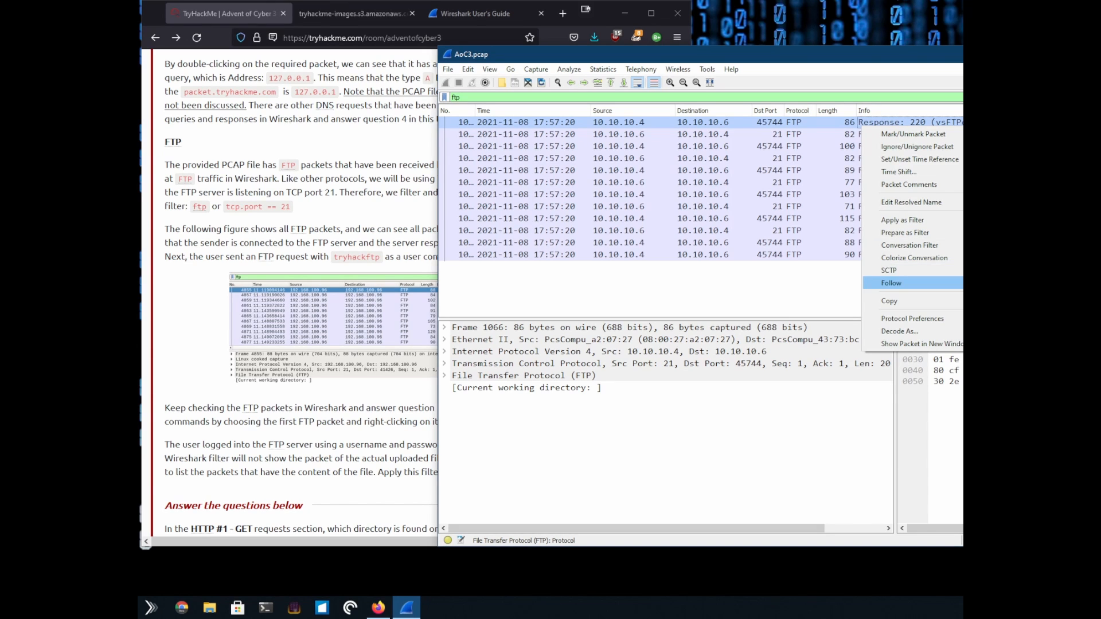
left_click(1004, 283)
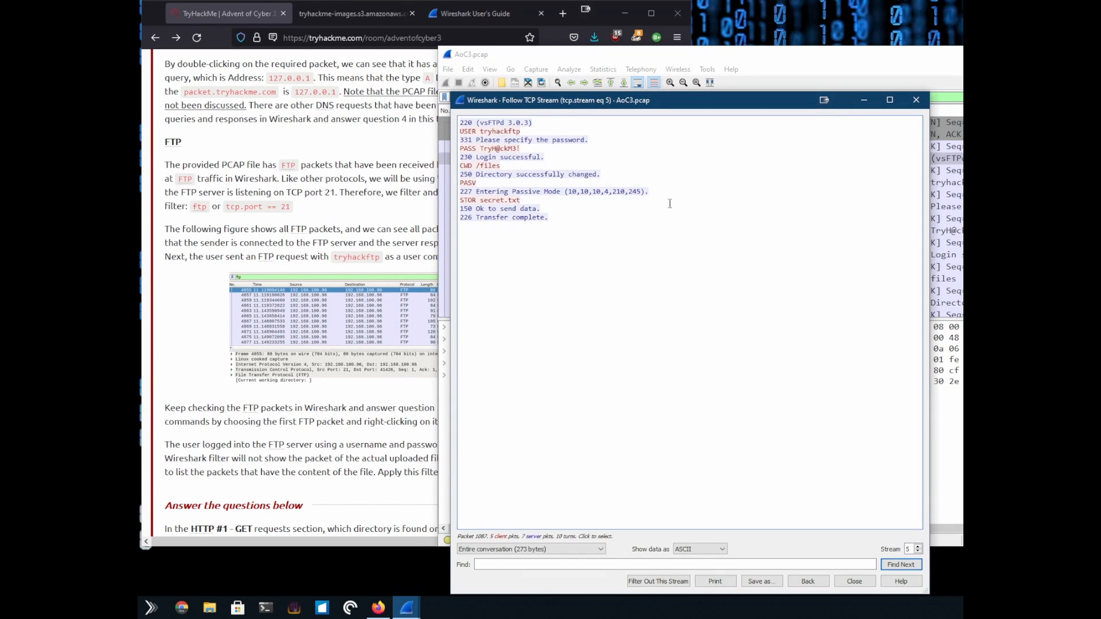
Step: Highlight the login credentials, /files directory, uploaded secret.txt and vsFTPd server name in the stream
double_click(483, 132)
left_click_drag(481, 149, 546, 141)
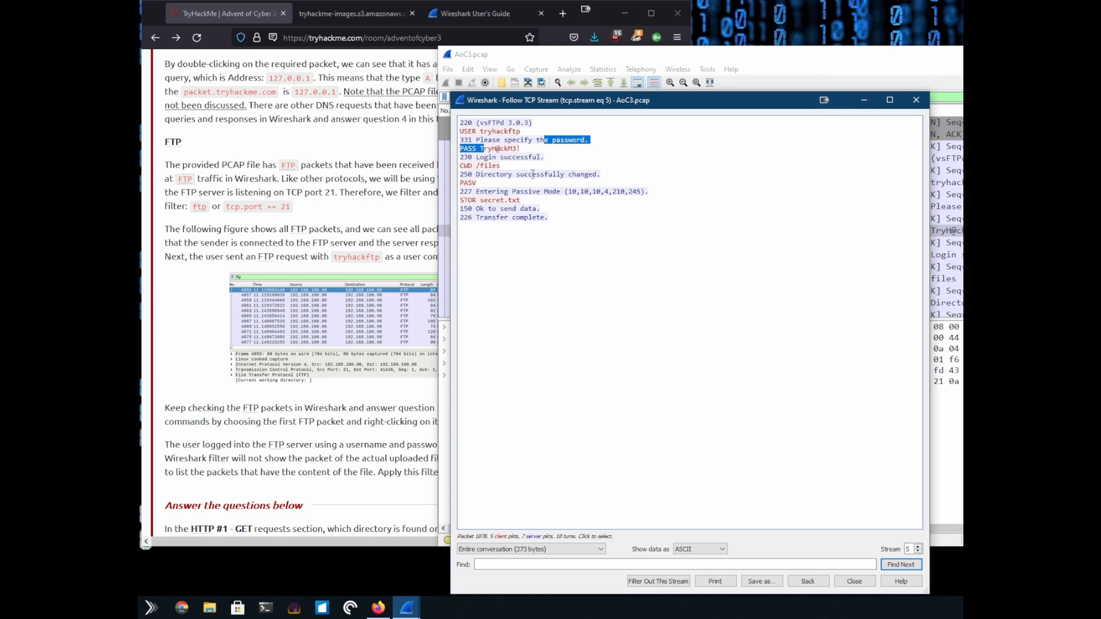
left_click(502, 167)
left_click_drag(474, 166, 511, 164)
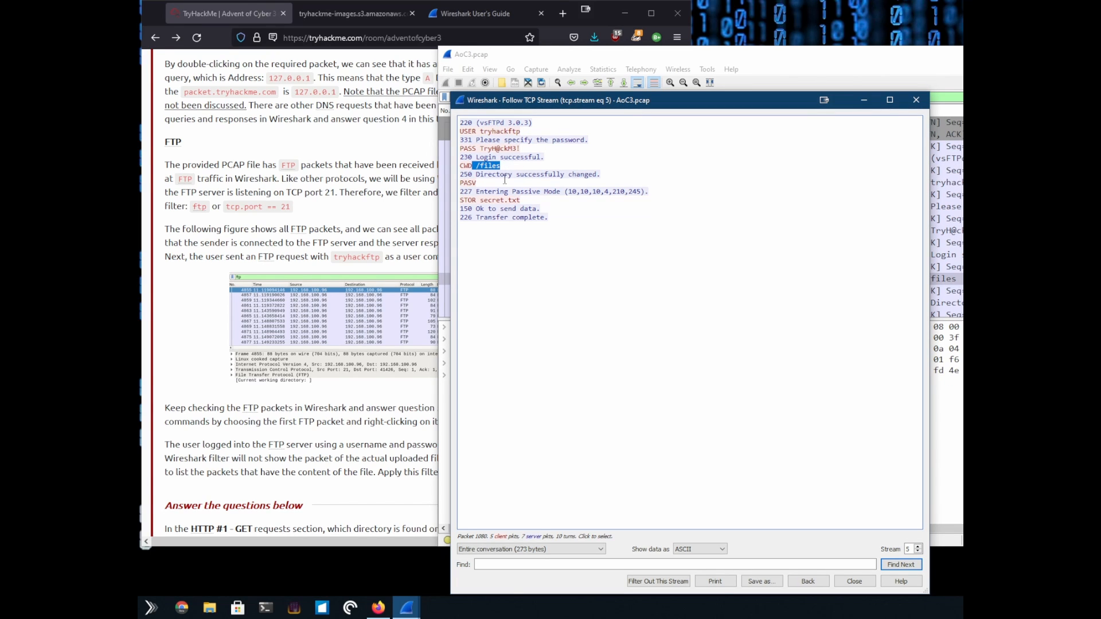
left_click_drag(480, 200, 520, 201)
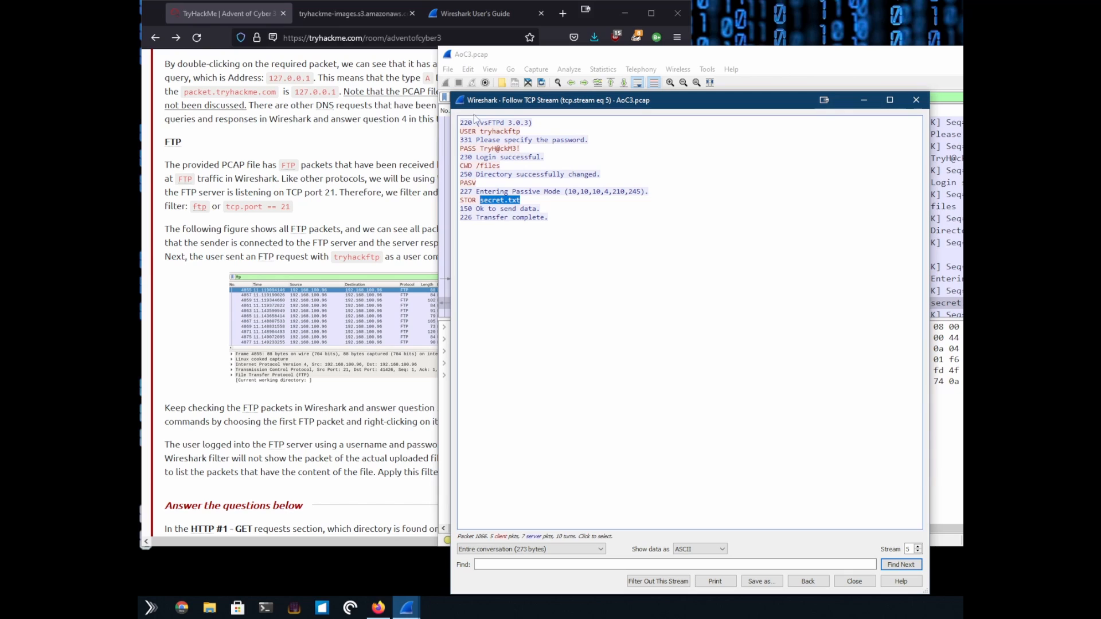
left_click_drag(480, 122, 501, 123)
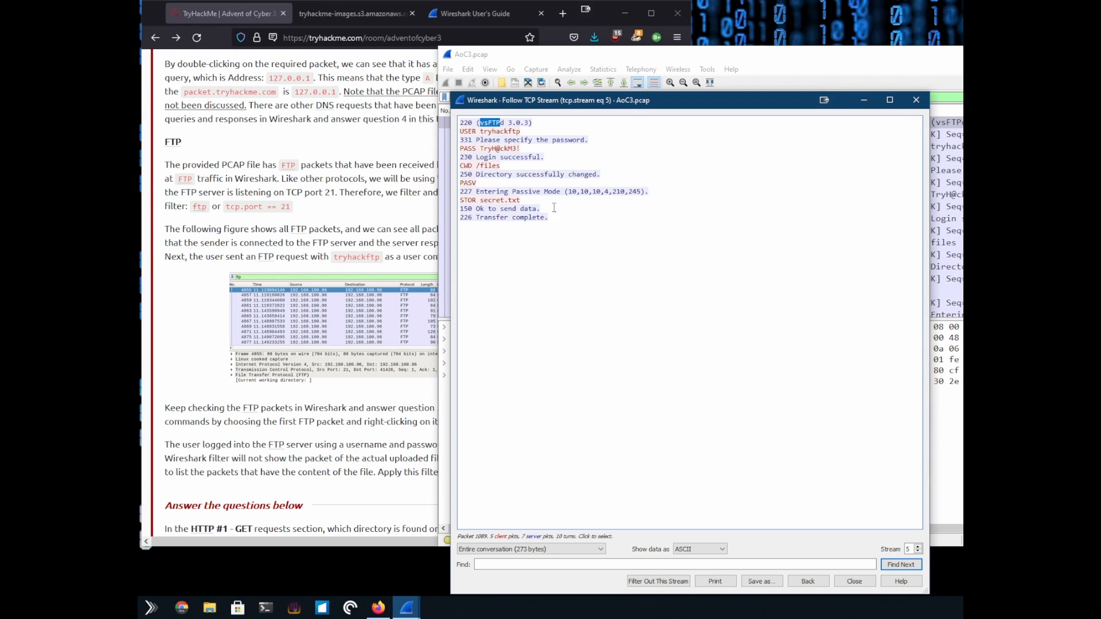
left_click_drag(534, 199, 468, 200)
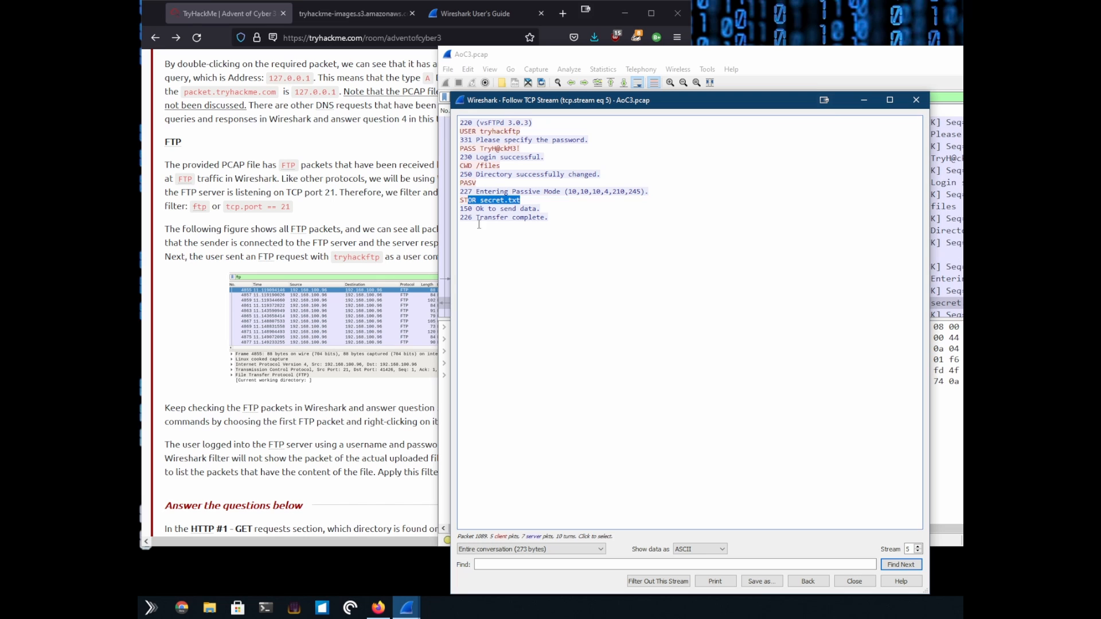
Step: Close the Follow TCP Stream window and scroll the tutorial down to its questions
left_click(842, 582)
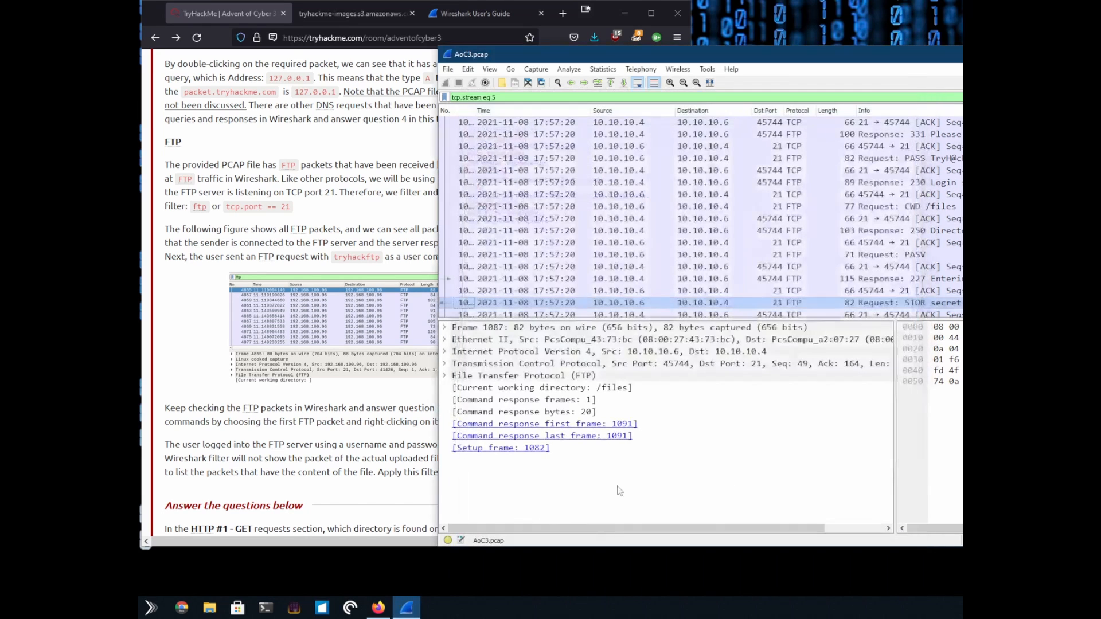
left_click(365, 376)
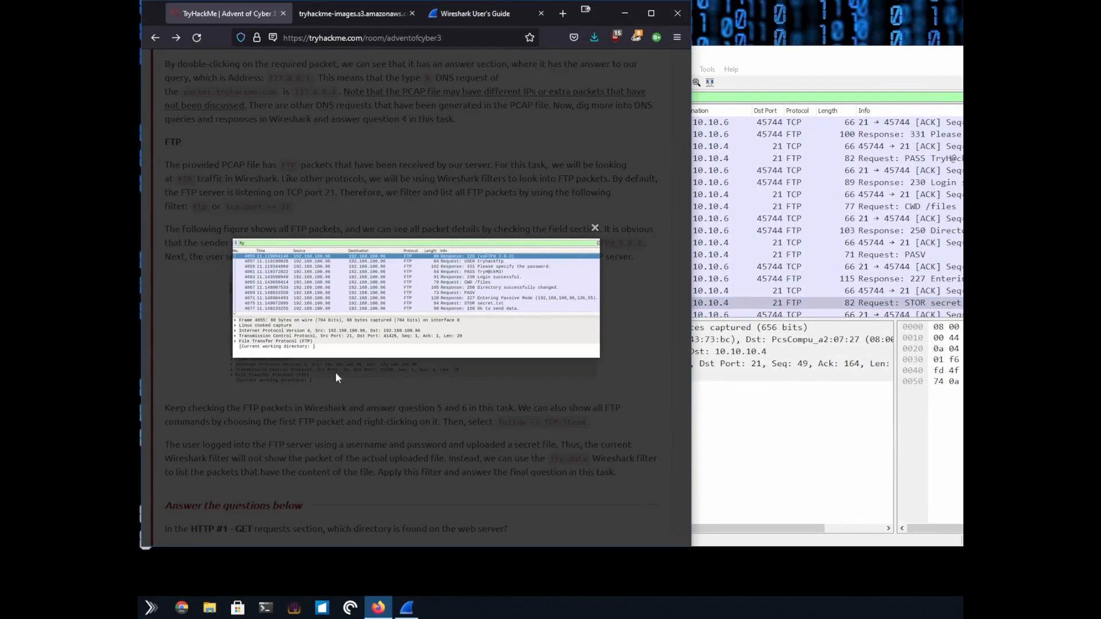
left_click(508, 387)
scroll(491, 362, "down", 1)
scroll(491, 363, "down", 1)
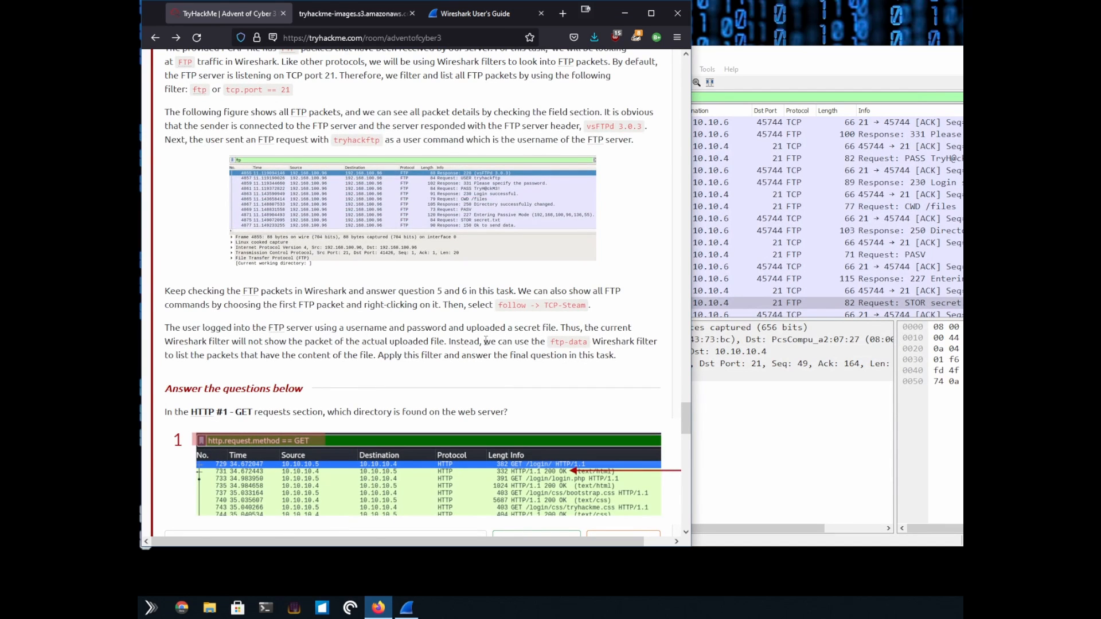
scroll(486, 340, "down", 3)
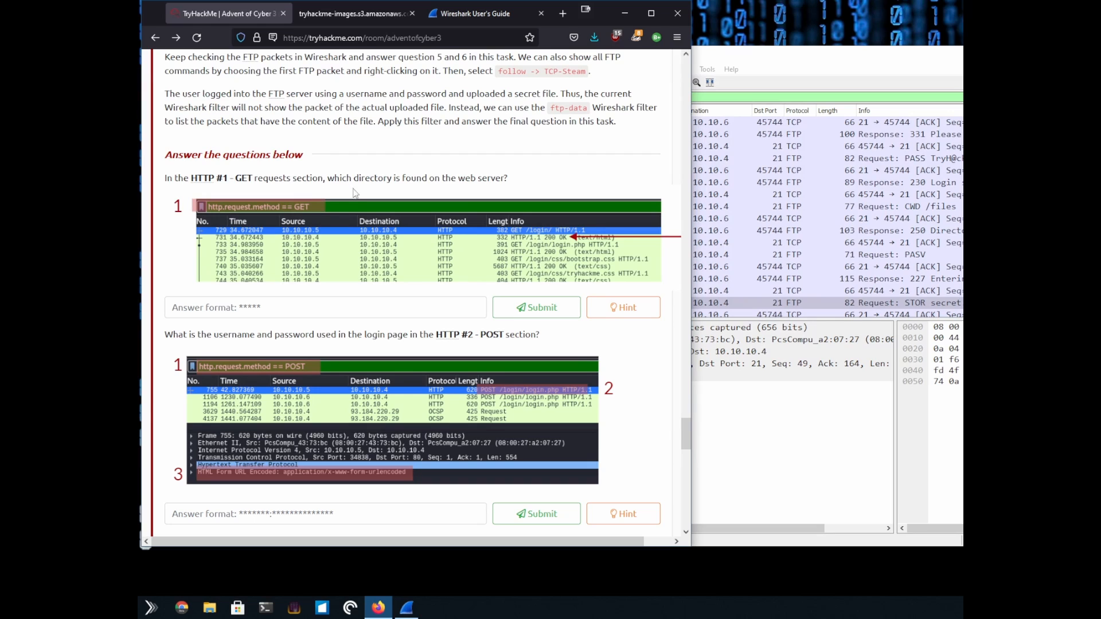
Step: Highlight the HTTP #1 GET question about the web server directory
left_click_drag(332, 180, 508, 182)
left_click(518, 185)
left_click(741, 99)
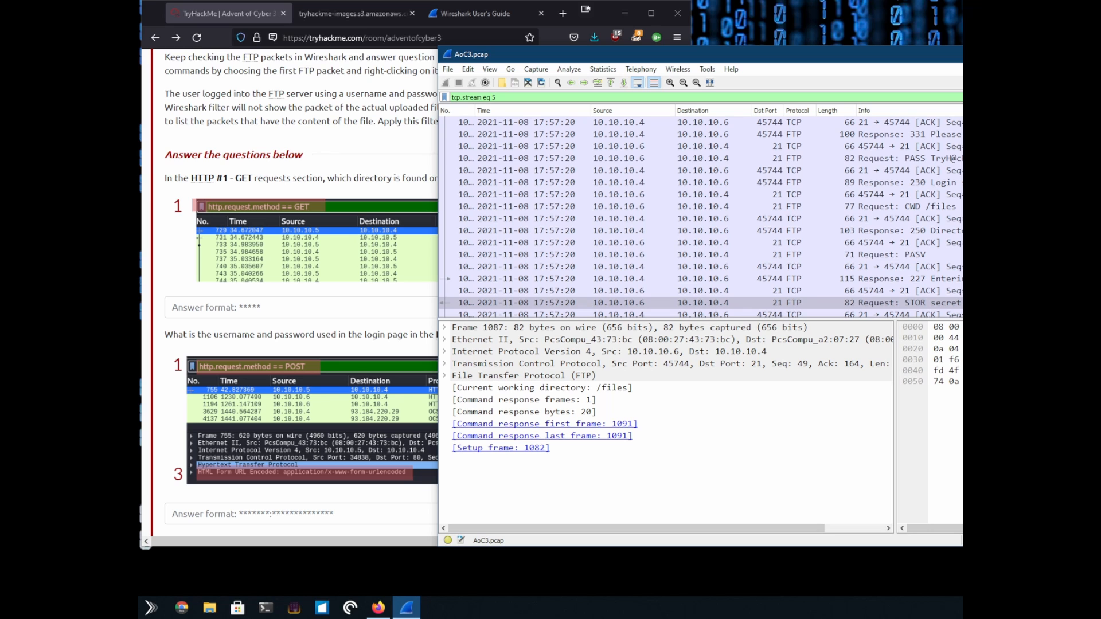
Step: Apply the http.request.method == GET filter from history and widen the TryHackMe browser window
left_click(962, 98)
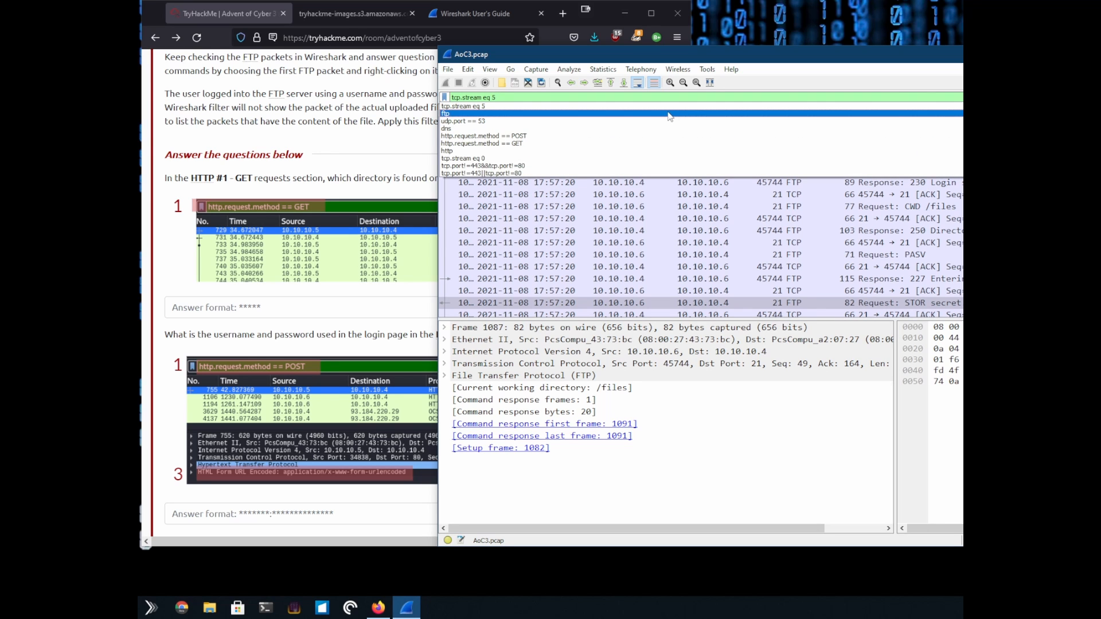
left_click(668, 143)
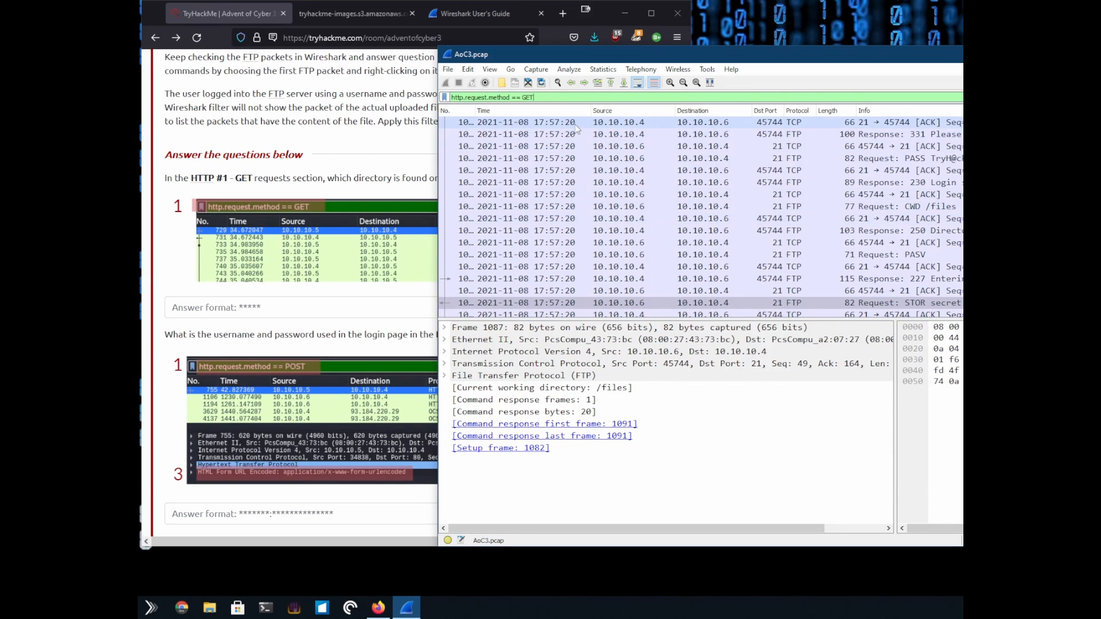
key("Return")
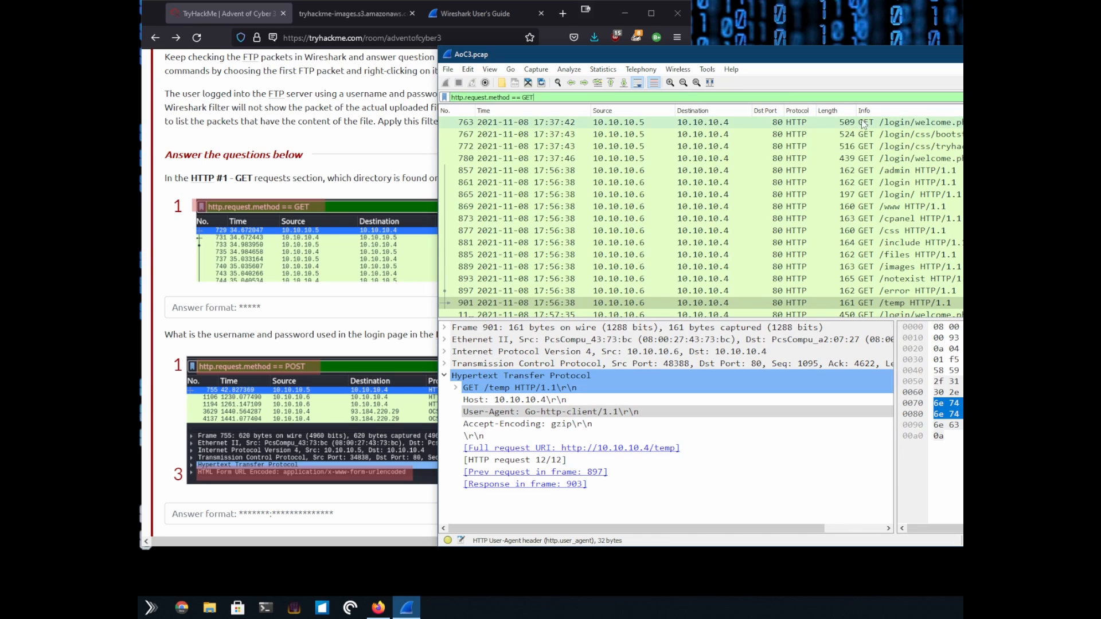
scroll(864, 124, "up", 3)
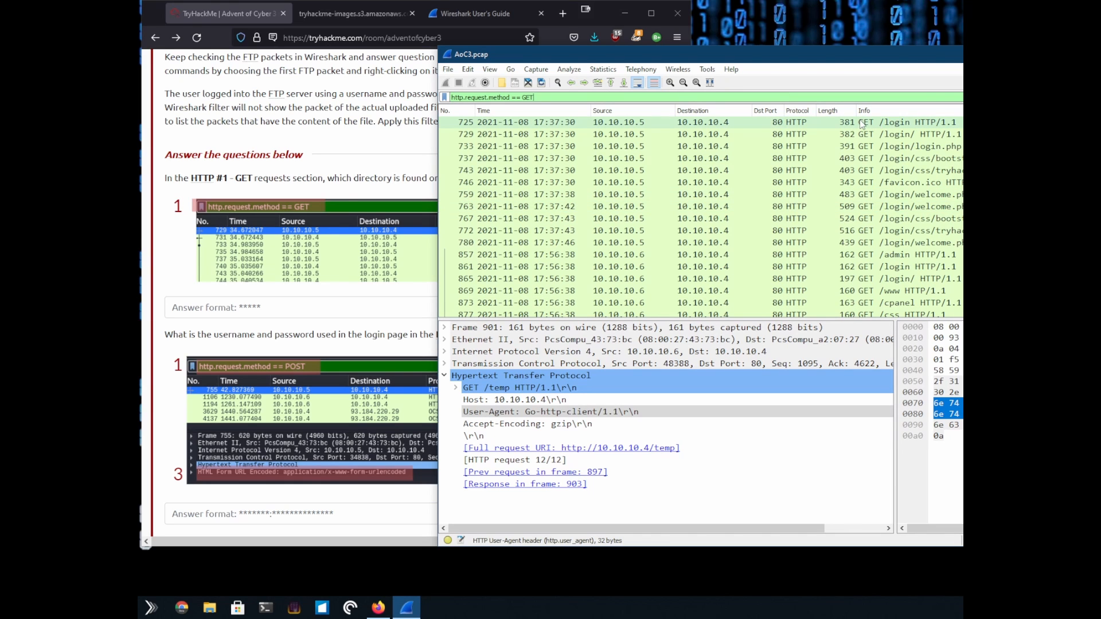
left_click(325, 319)
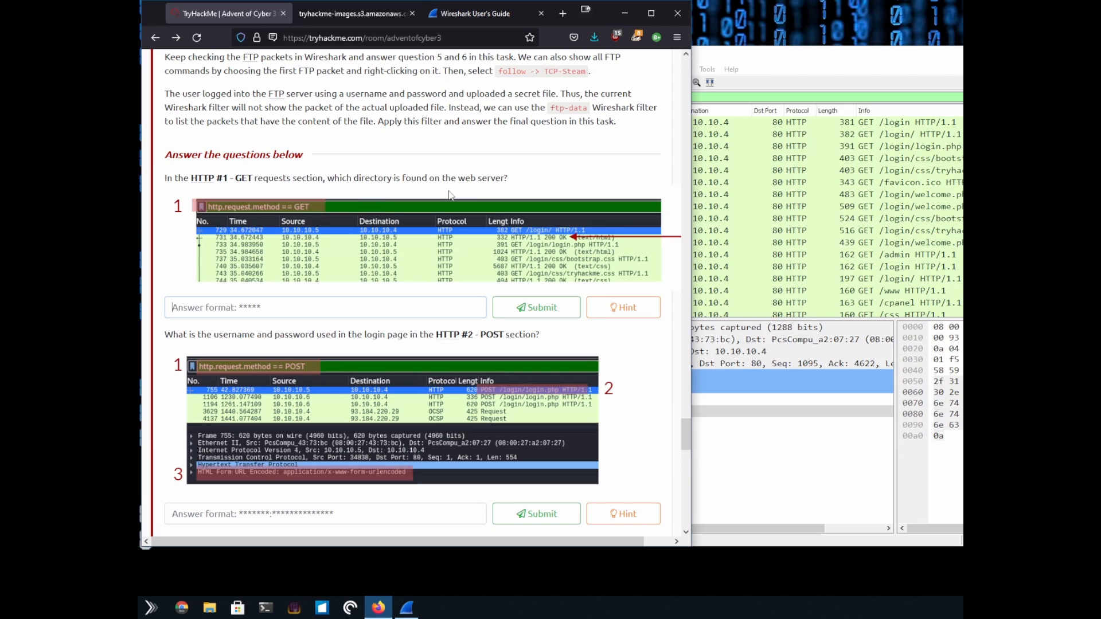
left_click(927, 68)
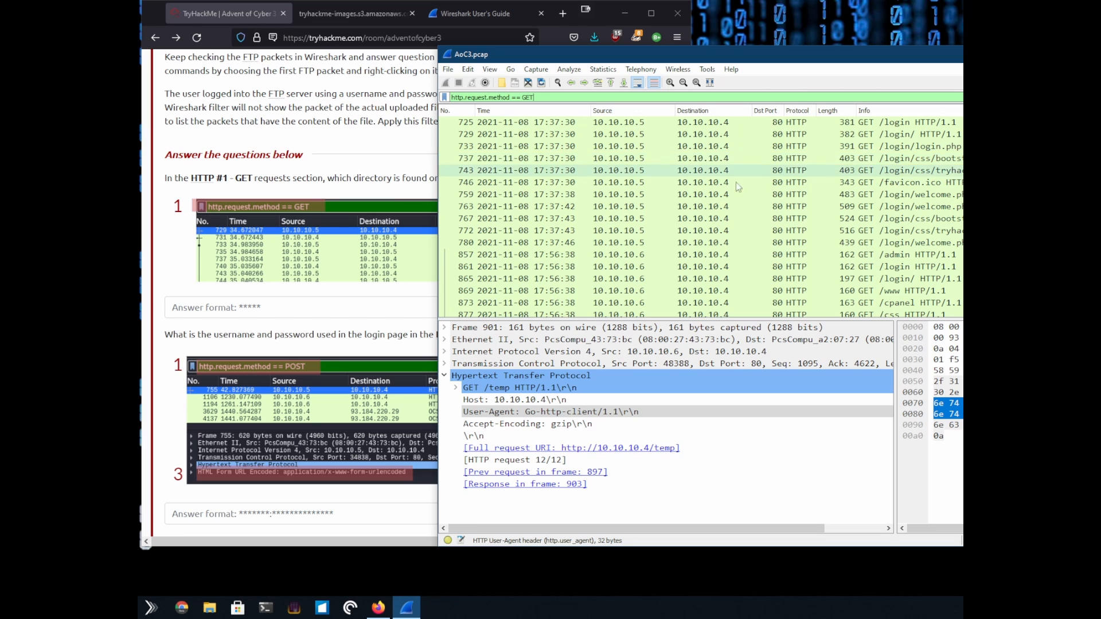
left_click(399, 298)
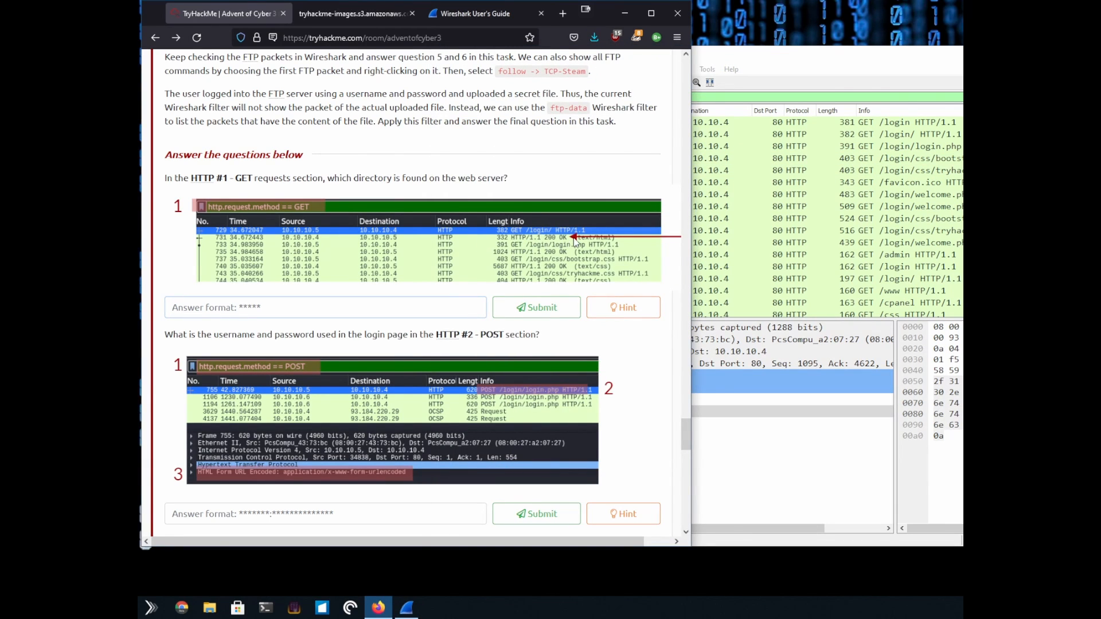
left_click_drag(692, 283, 785, 295)
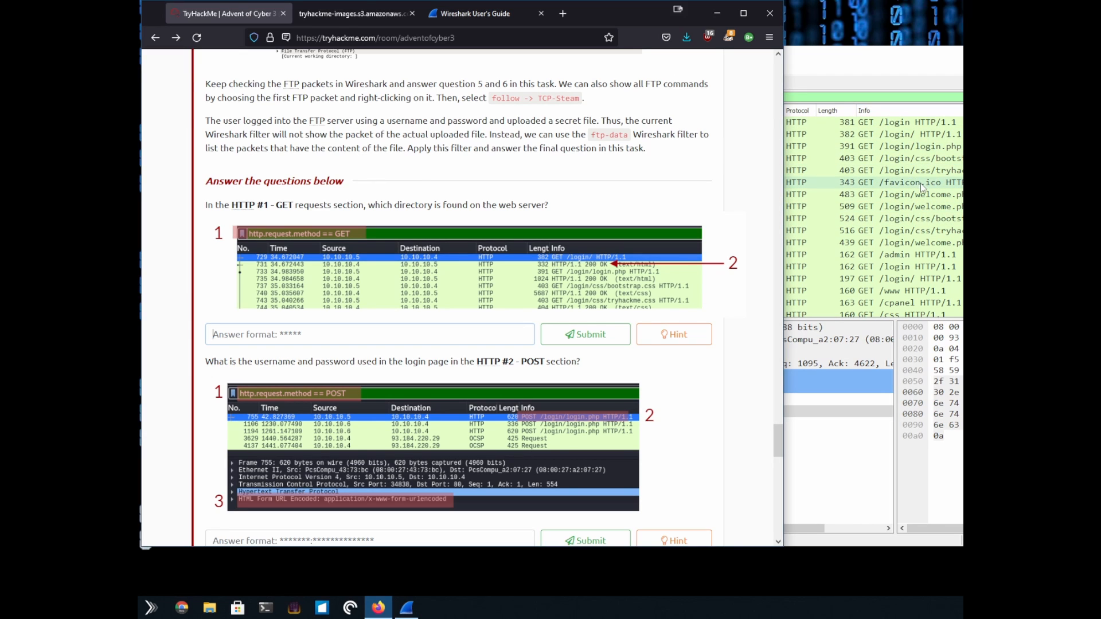
Step: Check GET packets 733 and 729, then expand packet 725's GET /login request line
left_click(923, 146)
left_click(917, 135)
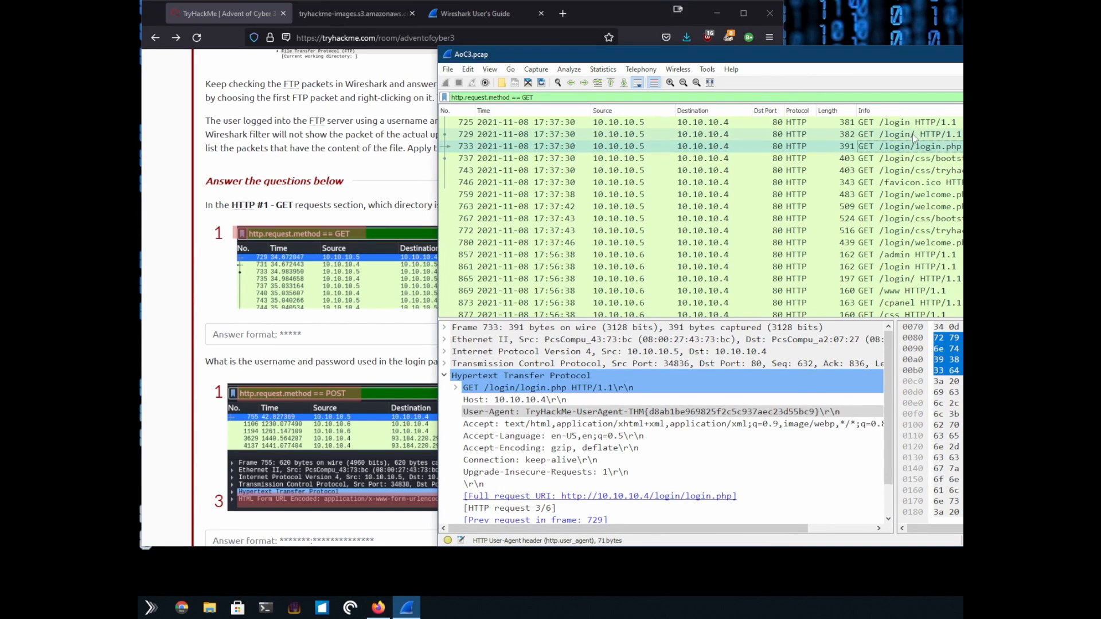
scroll(935, 223, "down", 5)
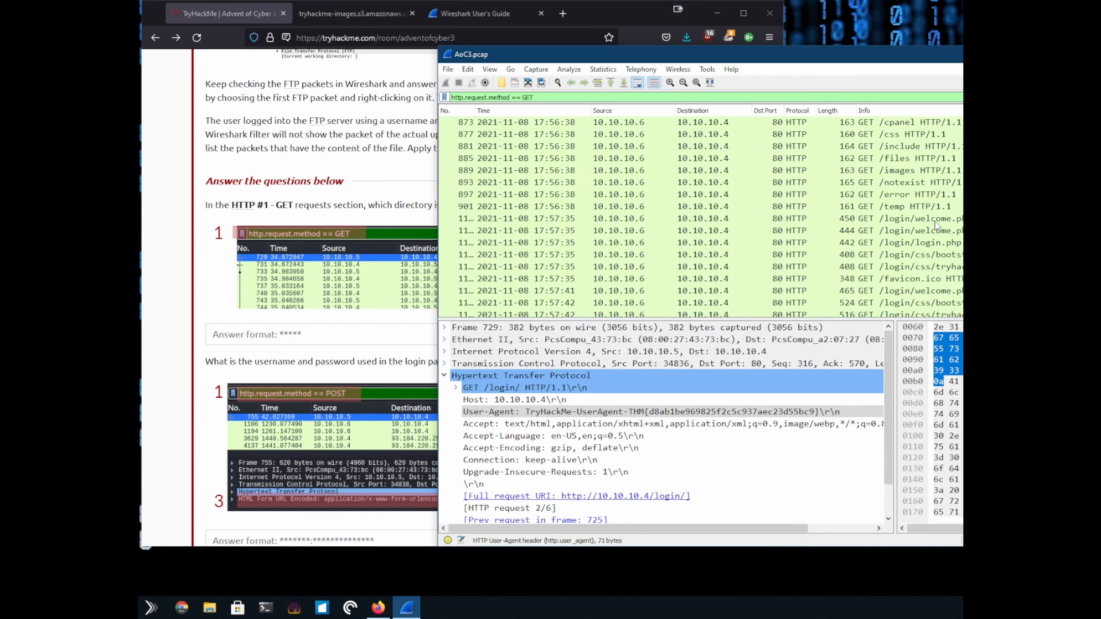
scroll(924, 195, "up", 5)
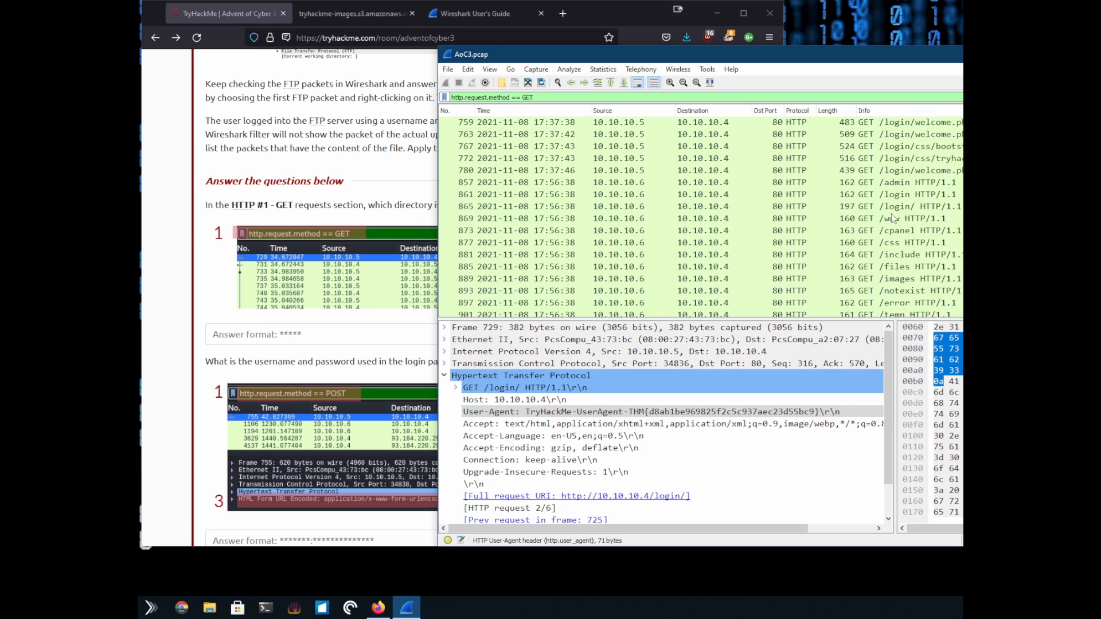
scroll(911, 162, "down", 6)
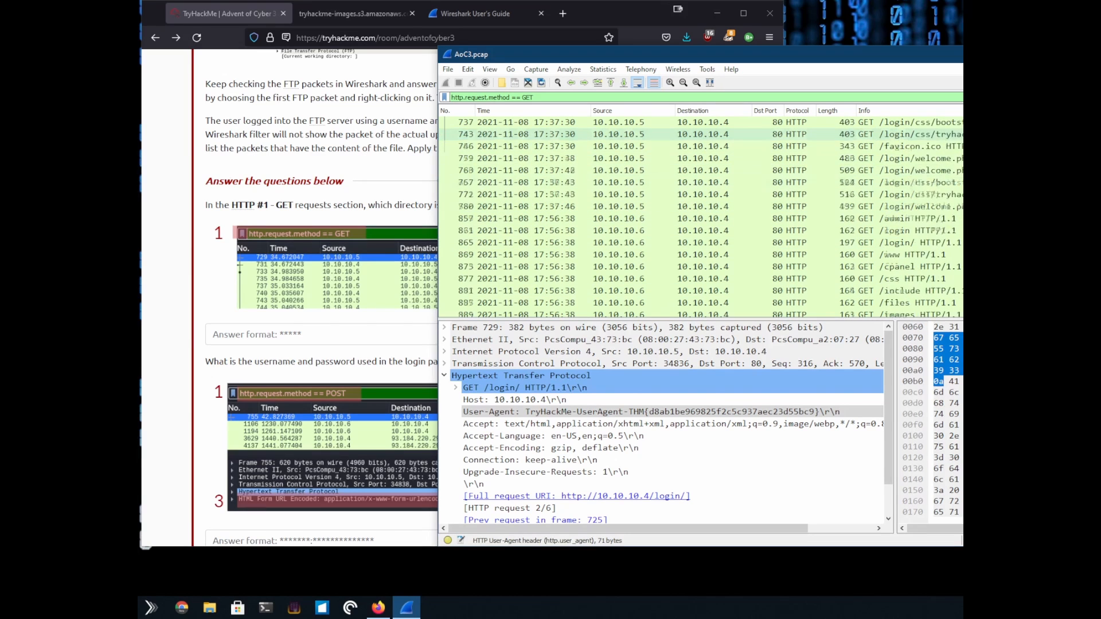
scroll(803, 241, "up", 6)
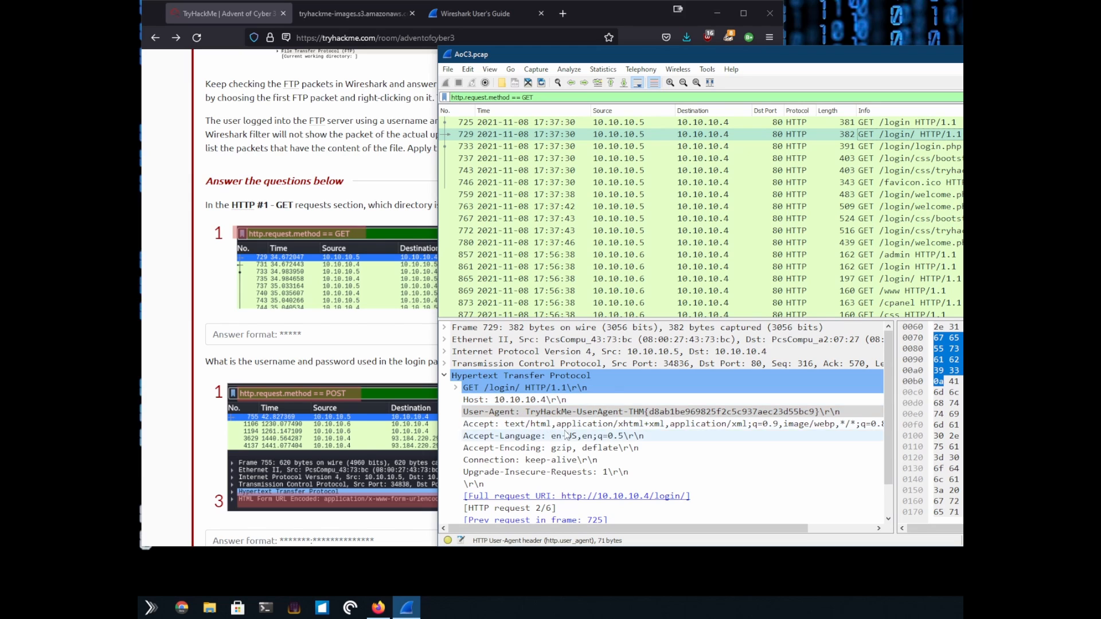
scroll(577, 446, "down", 1)
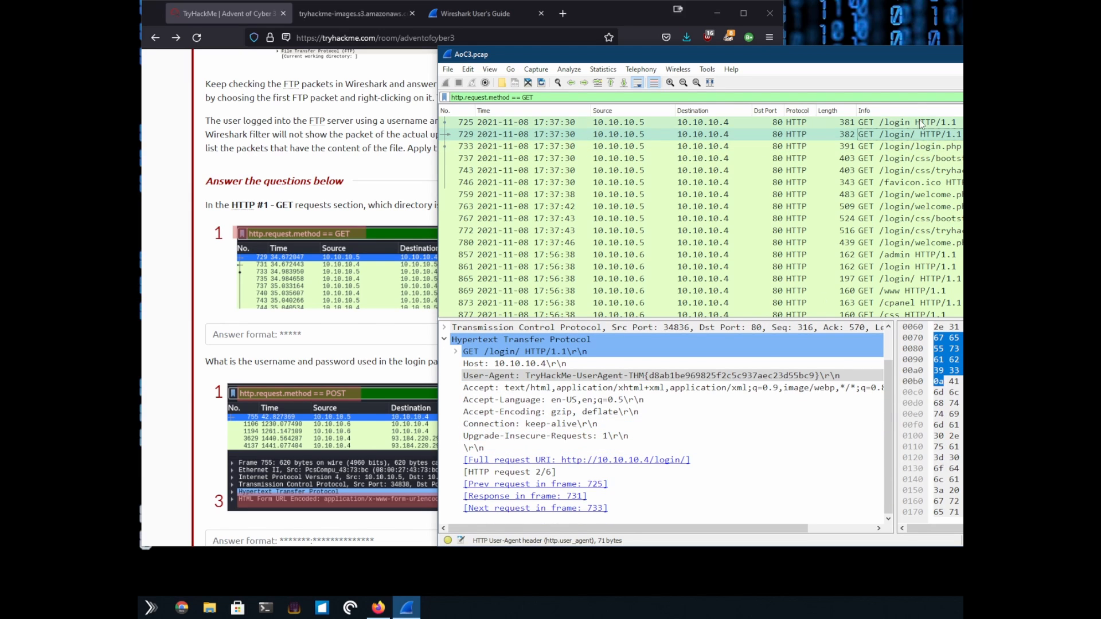
key("Up")
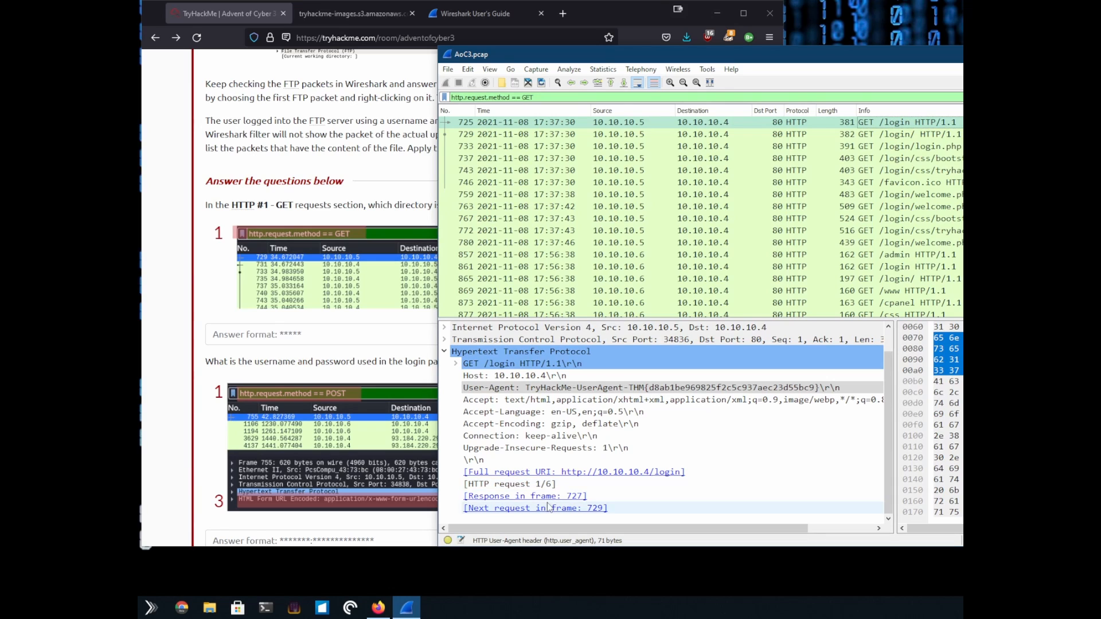
left_click(456, 363)
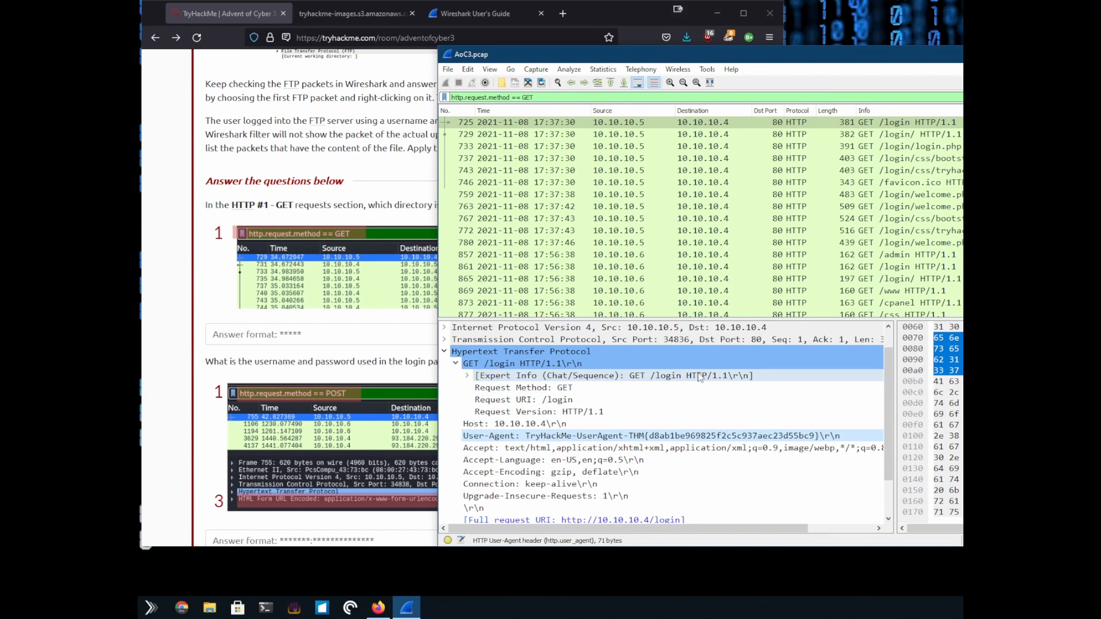
scroll(689, 378, "down", 2)
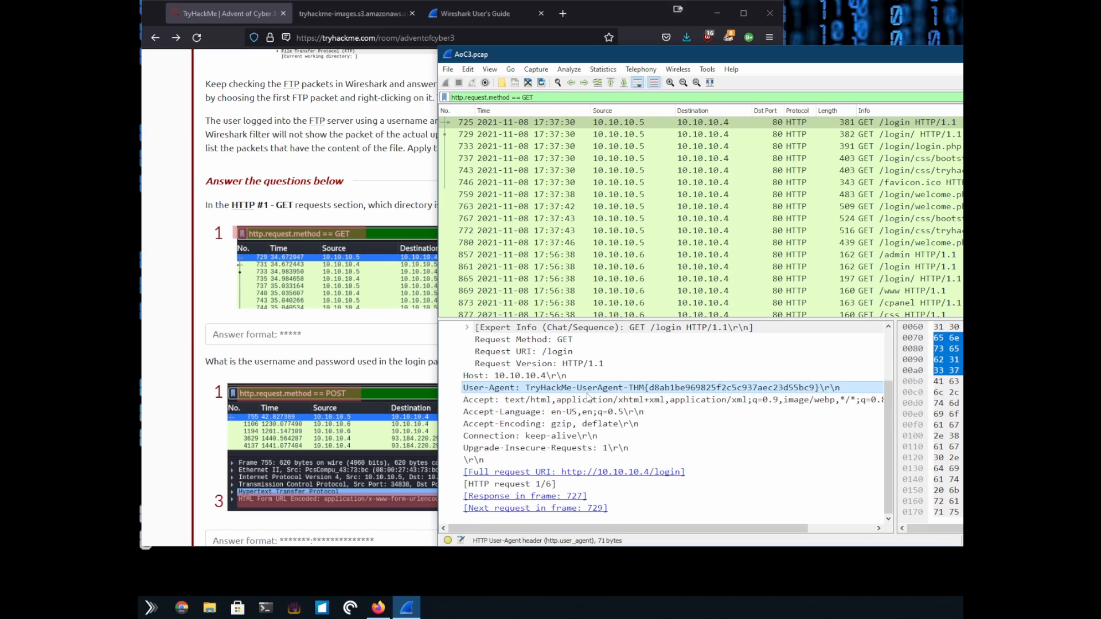
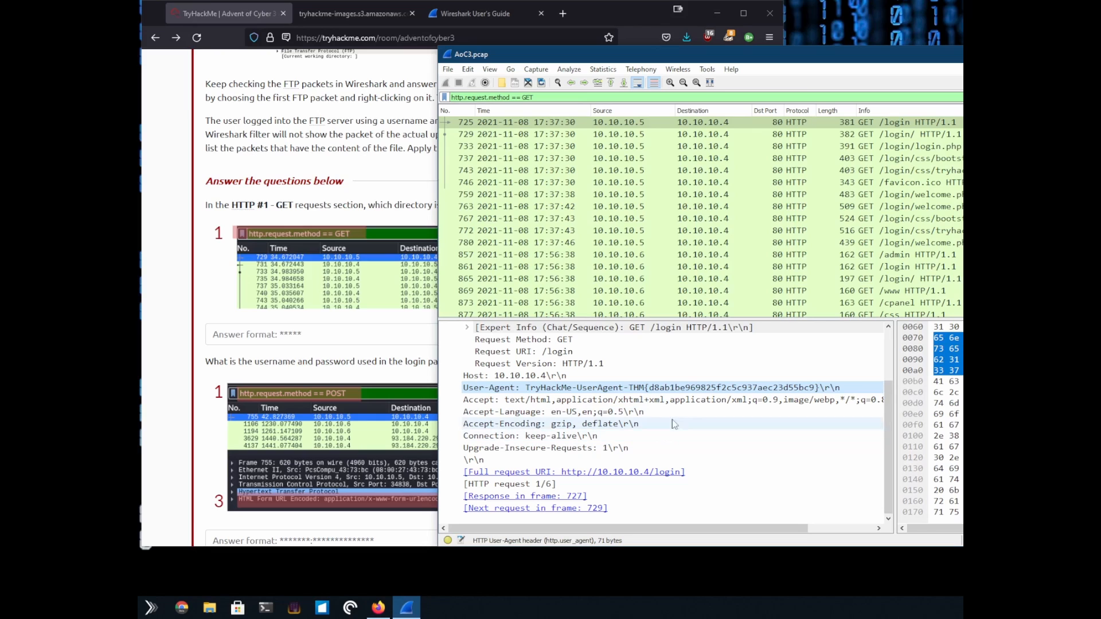
Step: Bring the TryHackMe task page forward and scroll through it to reread the question
left_click(192, 297)
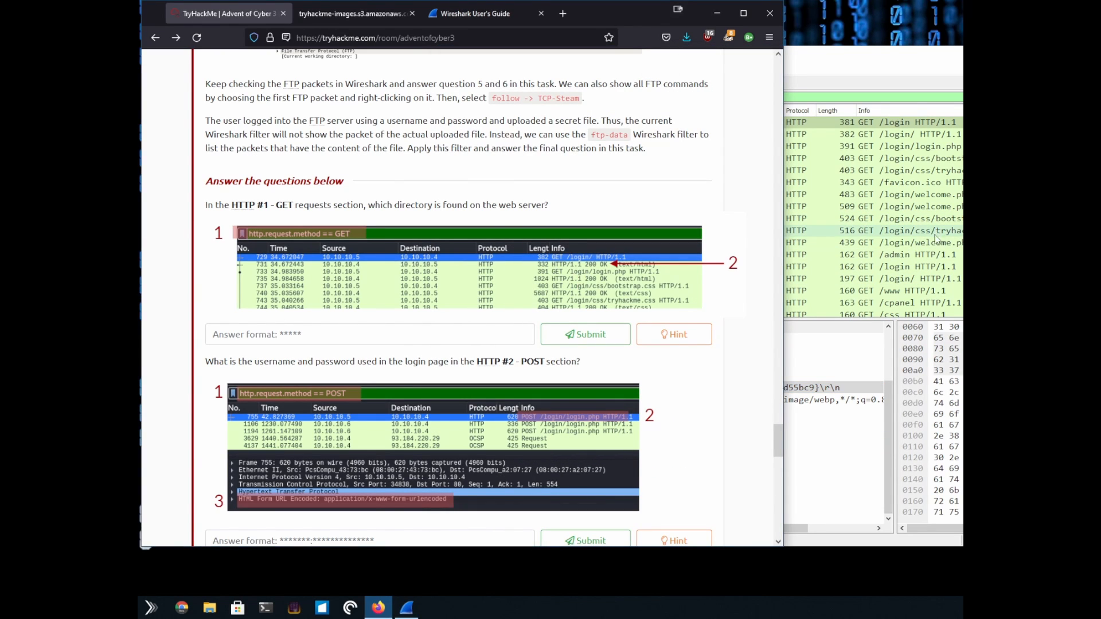
scroll(855, 258, "down", 1)
scroll(874, 218, "down", 3)
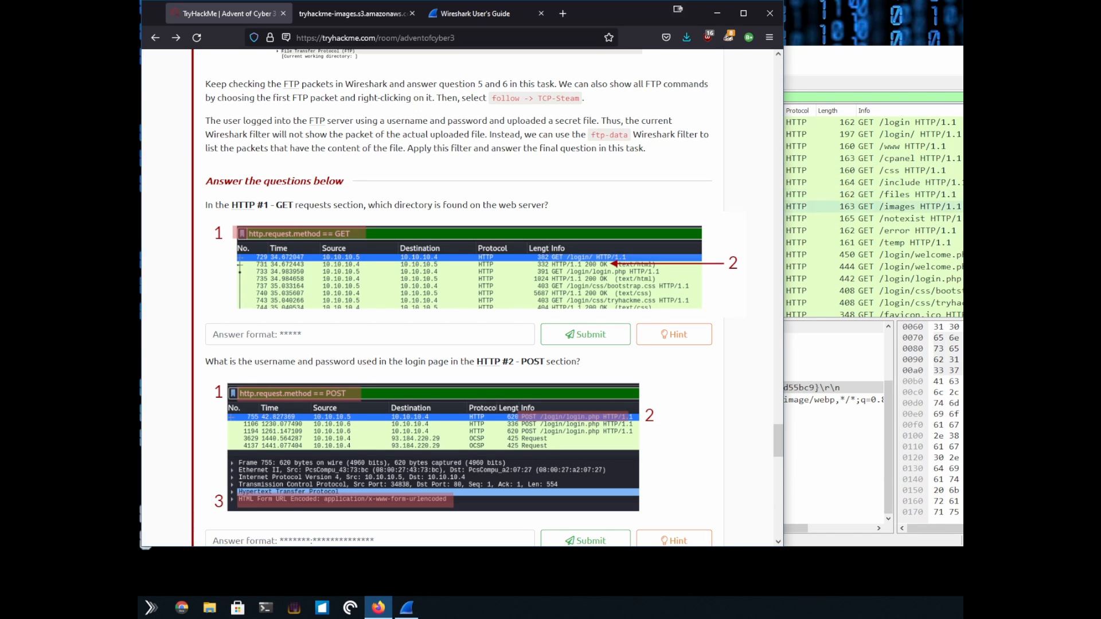
scroll(860, 219, "down", 1)
scroll(860, 219, "down", 2)
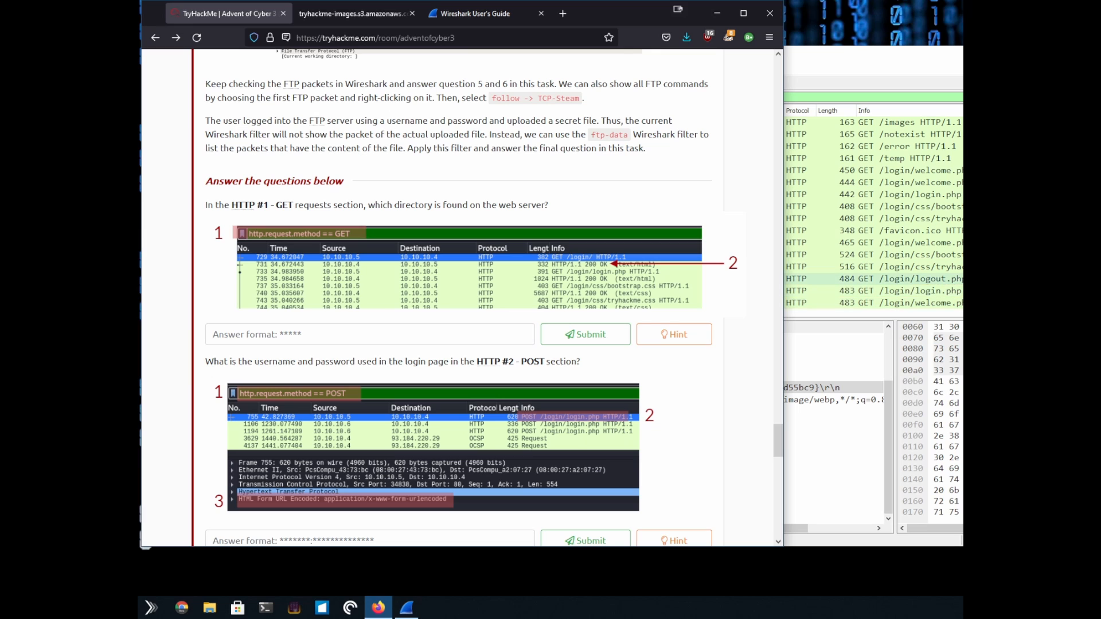
scroll(954, 205, "up", 2)
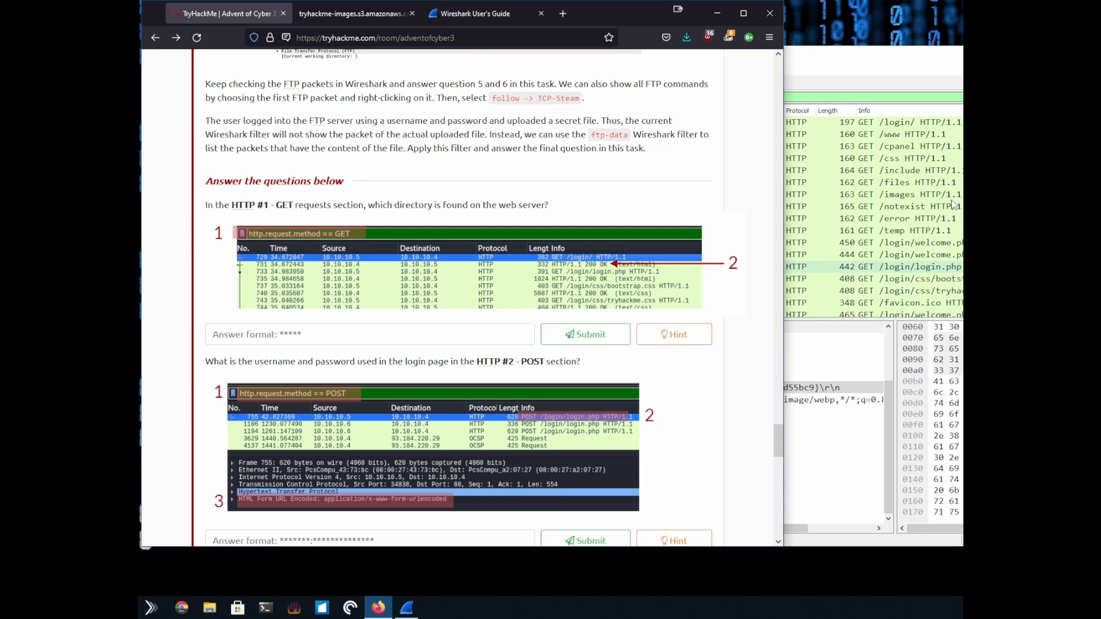
scroll(953, 205, "up", 5)
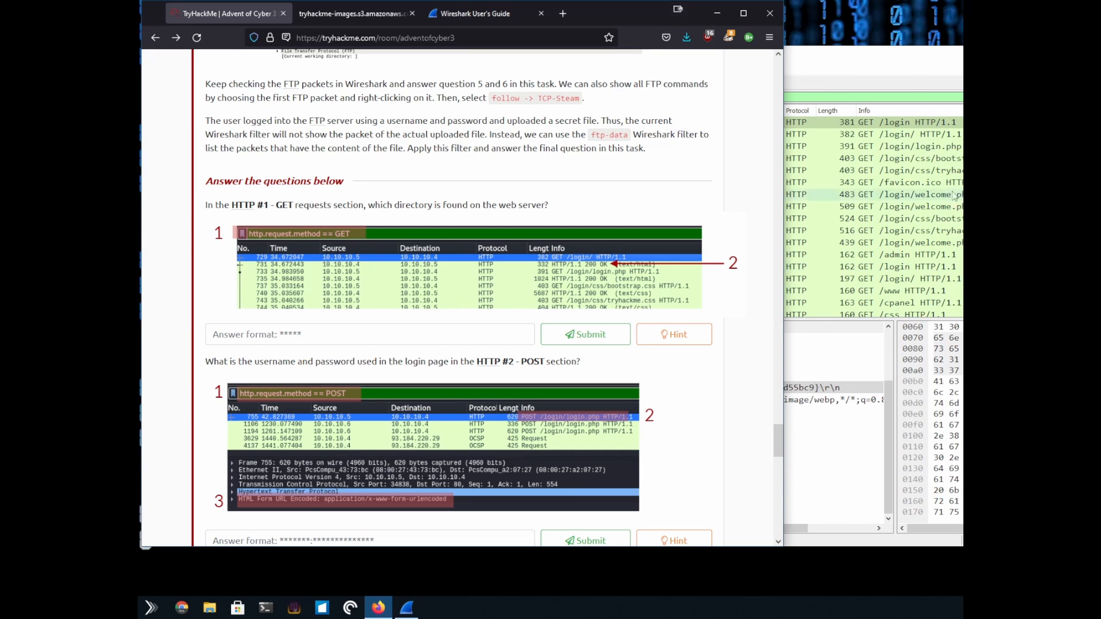
Step: Return to Wireshark and scroll the GET packet list, opening and dismissing the column options
left_click(902, 61)
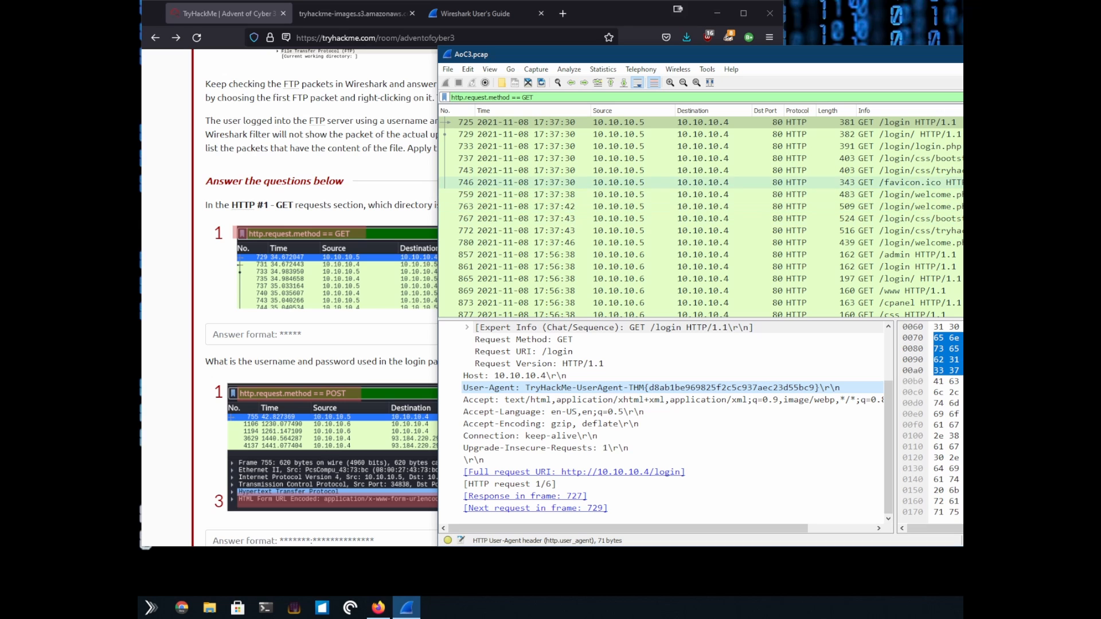
scroll(699, 218, "down", 1)
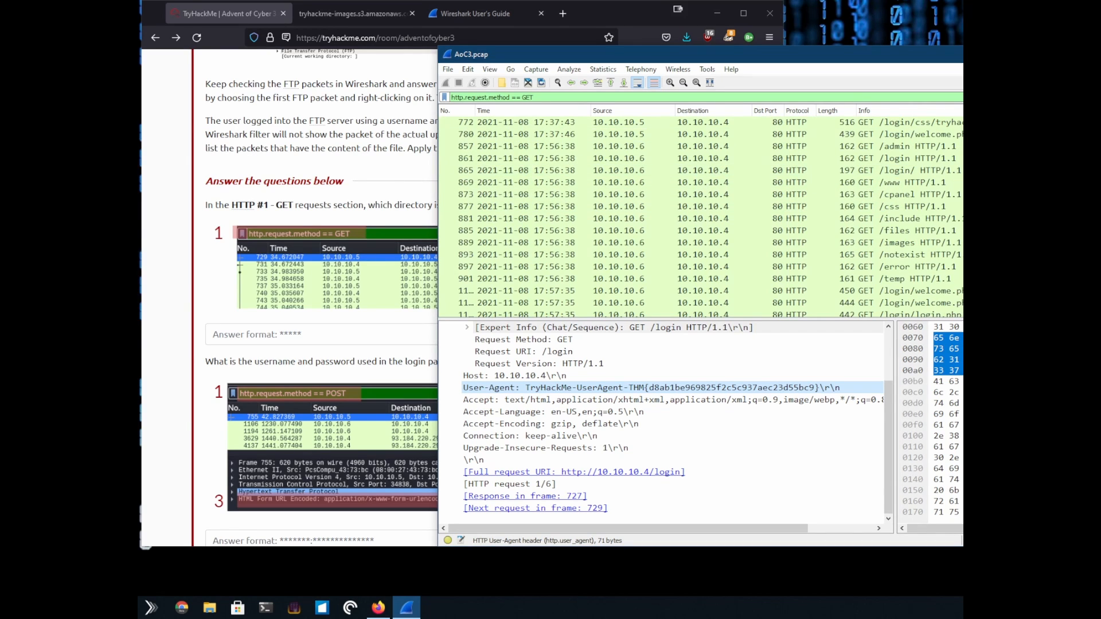
scroll(700, 218, "down", 1)
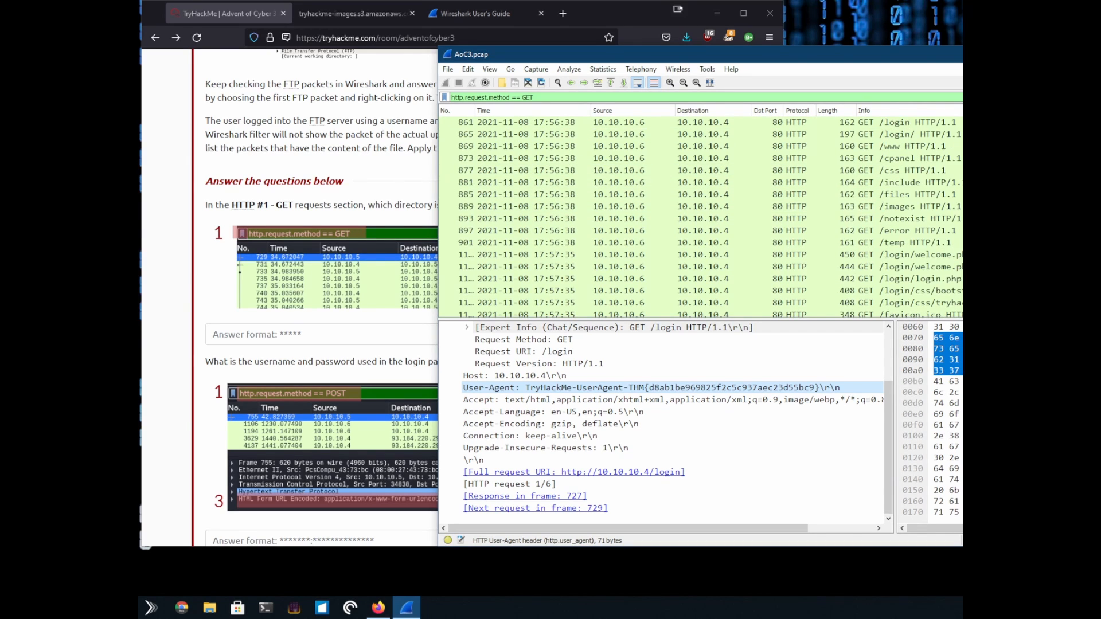
scroll(700, 218, "down", 3)
scroll(699, 207, "up", 6)
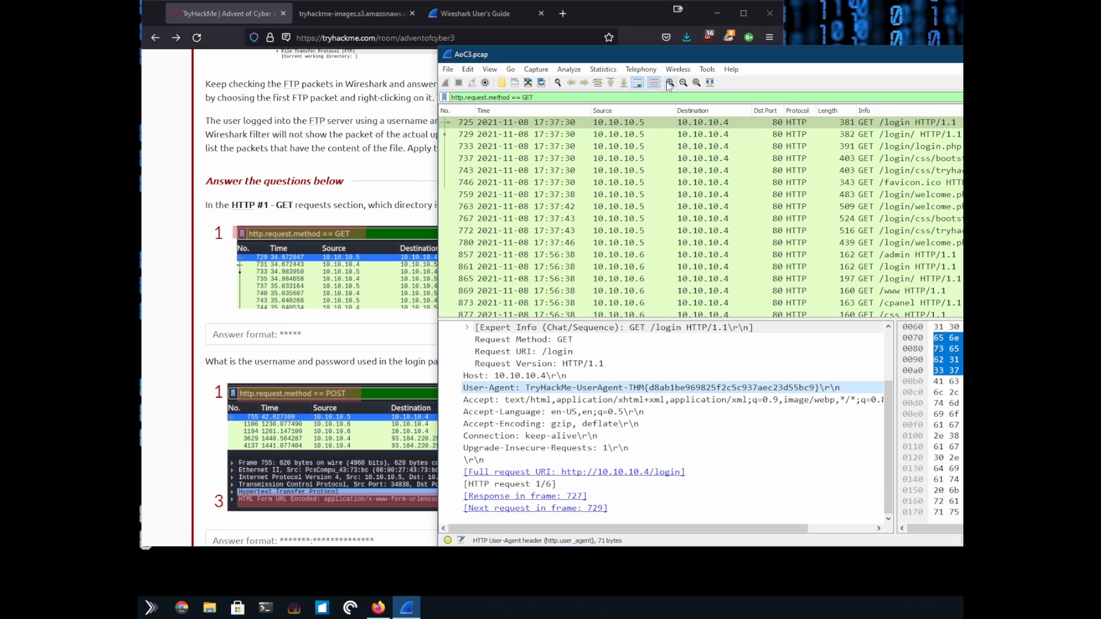
right_click(925, 117)
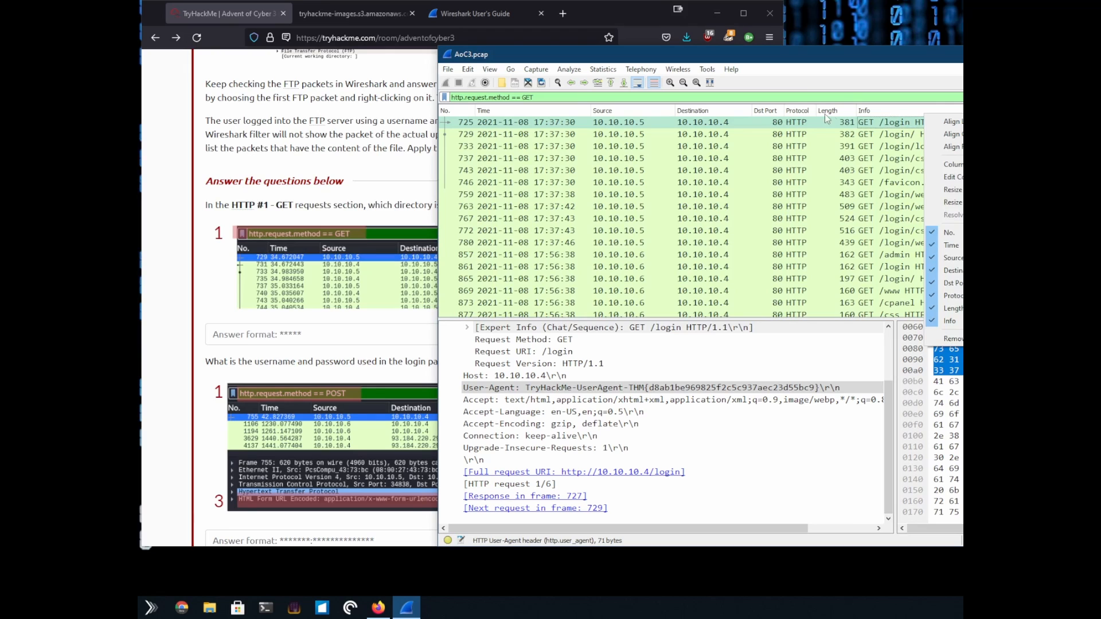
left_click(878, 128)
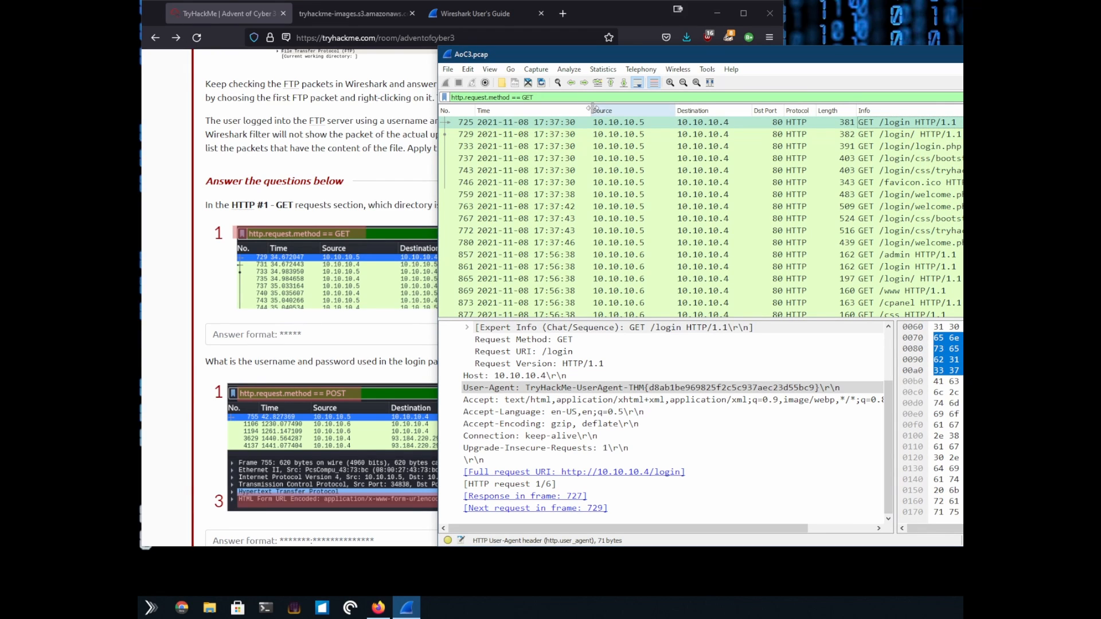
scroll(545, 390, "up", 2)
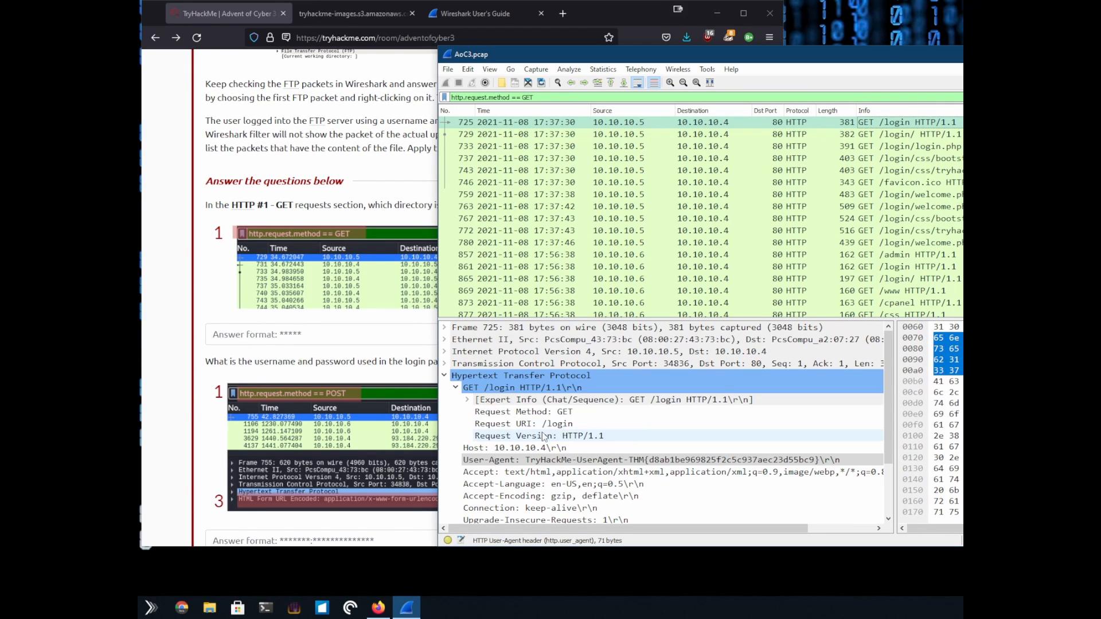
Step: Inspect packet 725's User-Agent, Expert Info, full request URI and request number, widening the hex pane
left_click(467, 397)
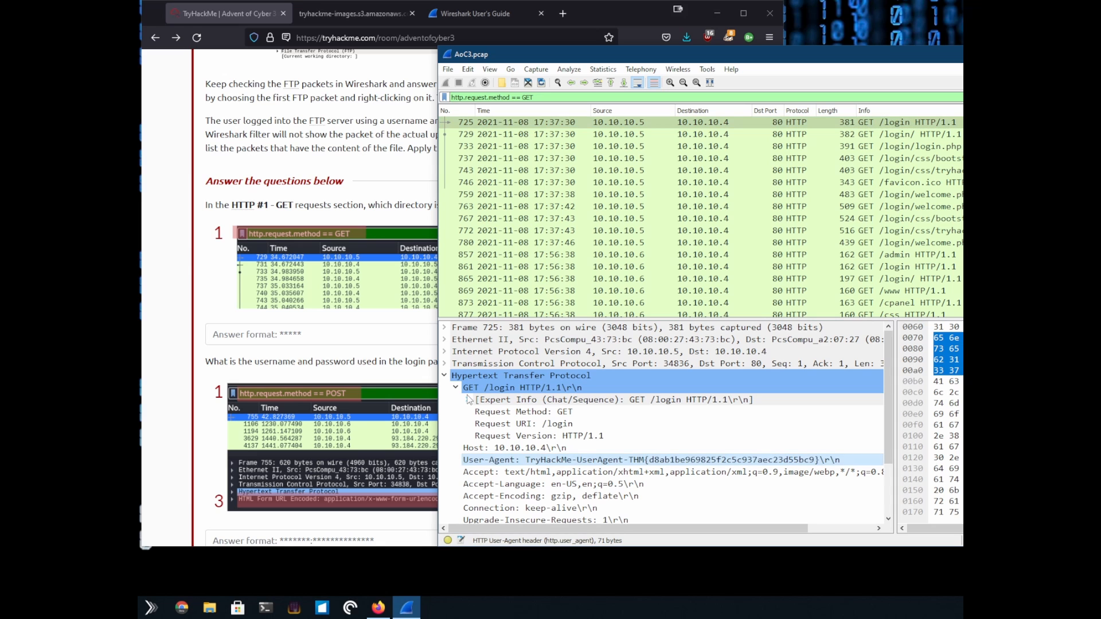
left_click(469, 401)
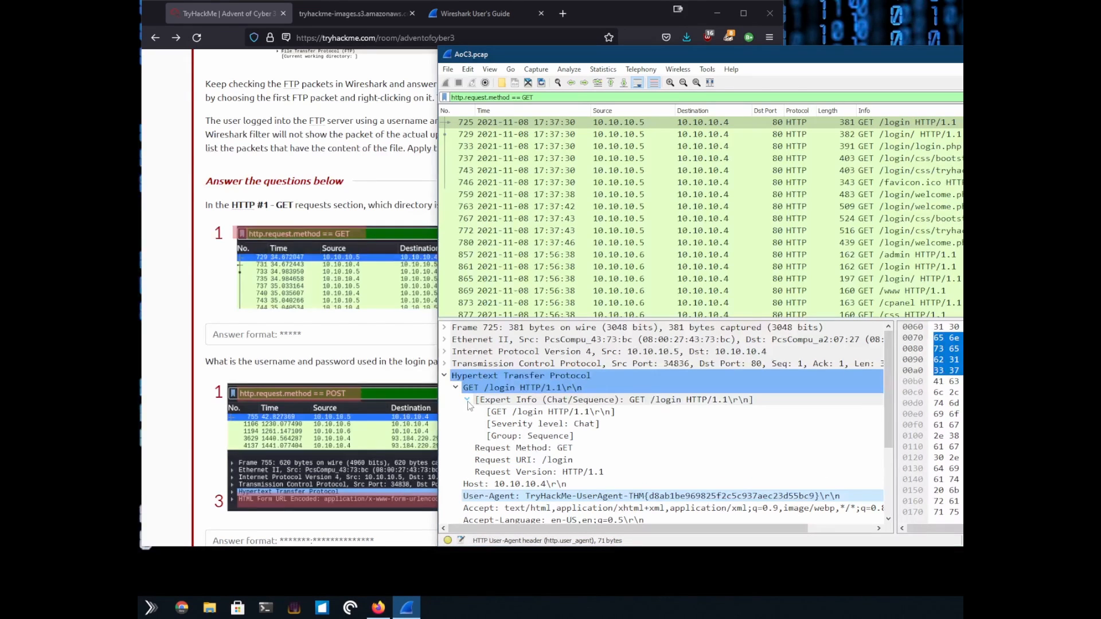
left_click(469, 401)
scroll(567, 432, "down", 3)
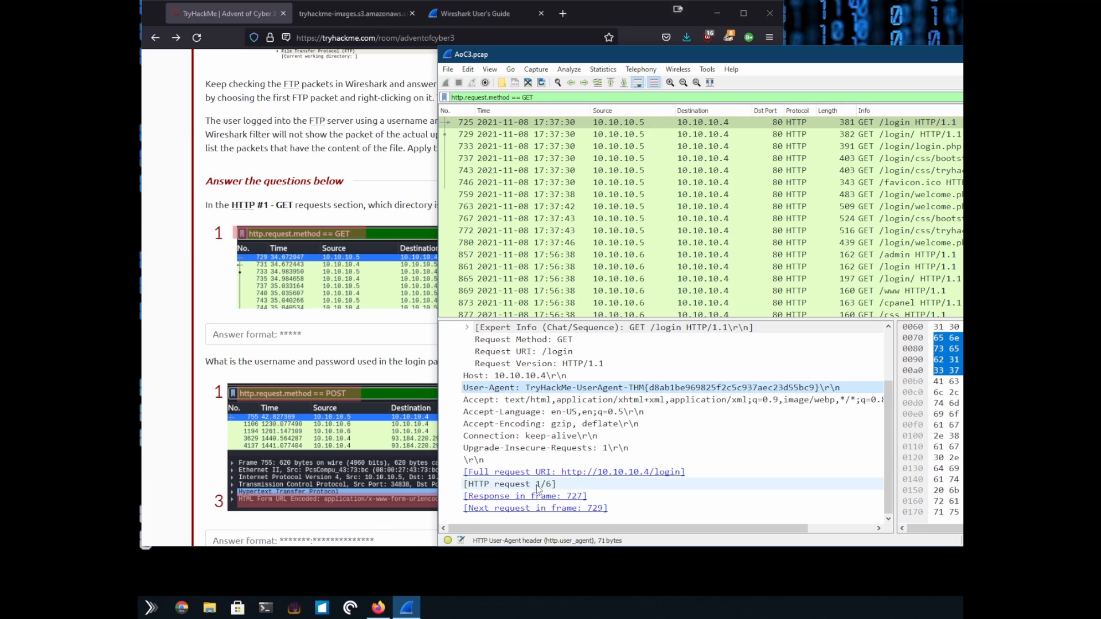
left_click(599, 476)
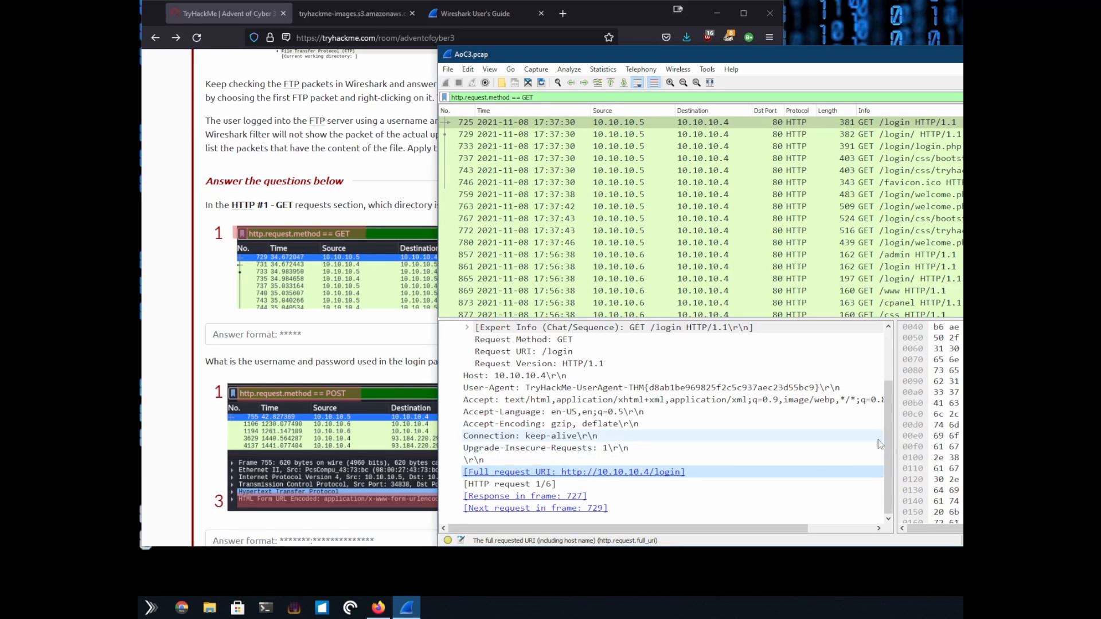
left_click(529, 487)
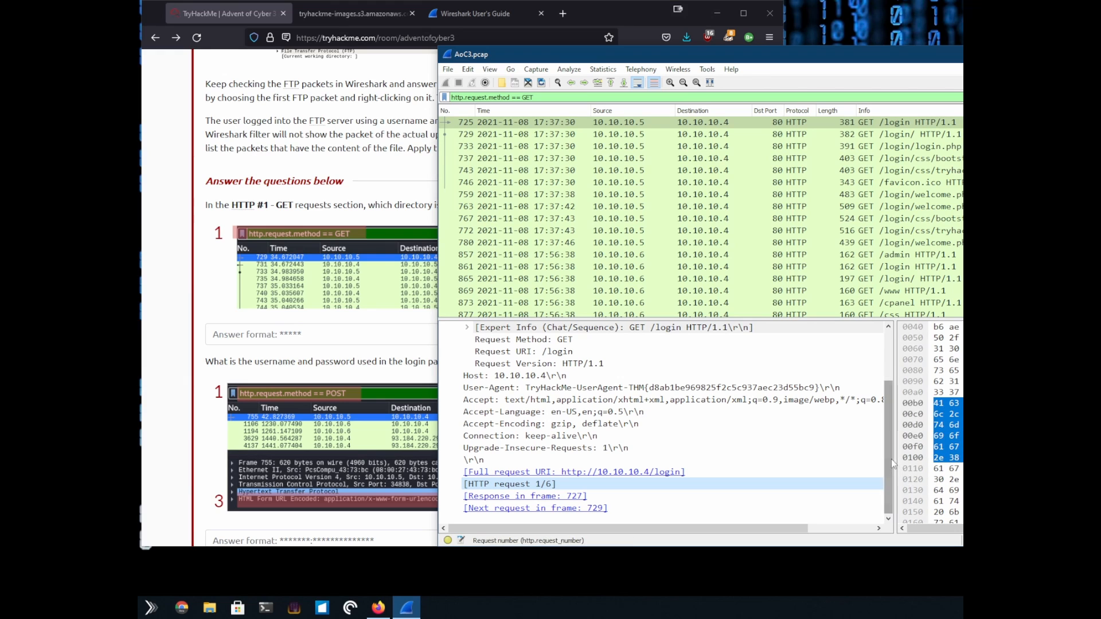
left_click_drag(895, 459, 758, 459)
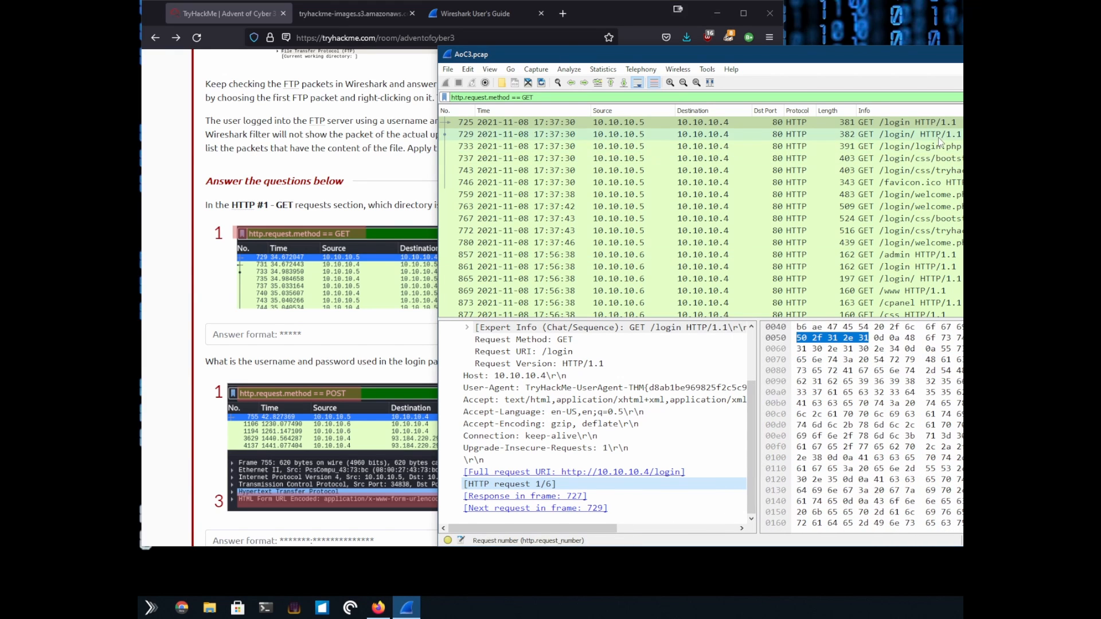
Step: Inspect packet 737's bootstrap.css request and packet 743's tryhackme.css request
left_click(940, 158)
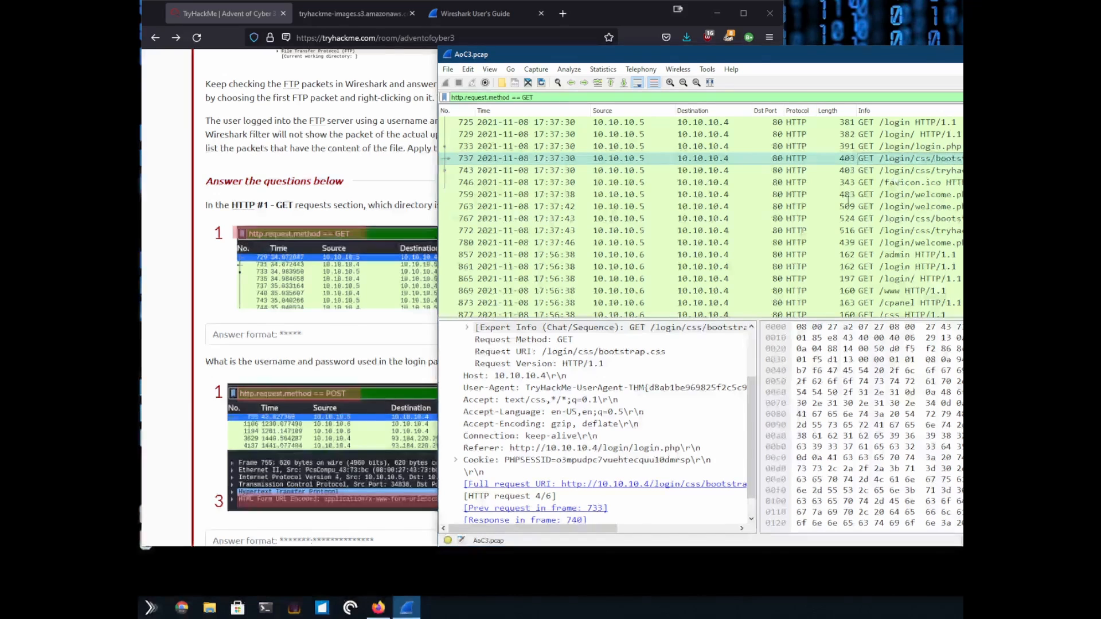
scroll(684, 357, "down", 1)
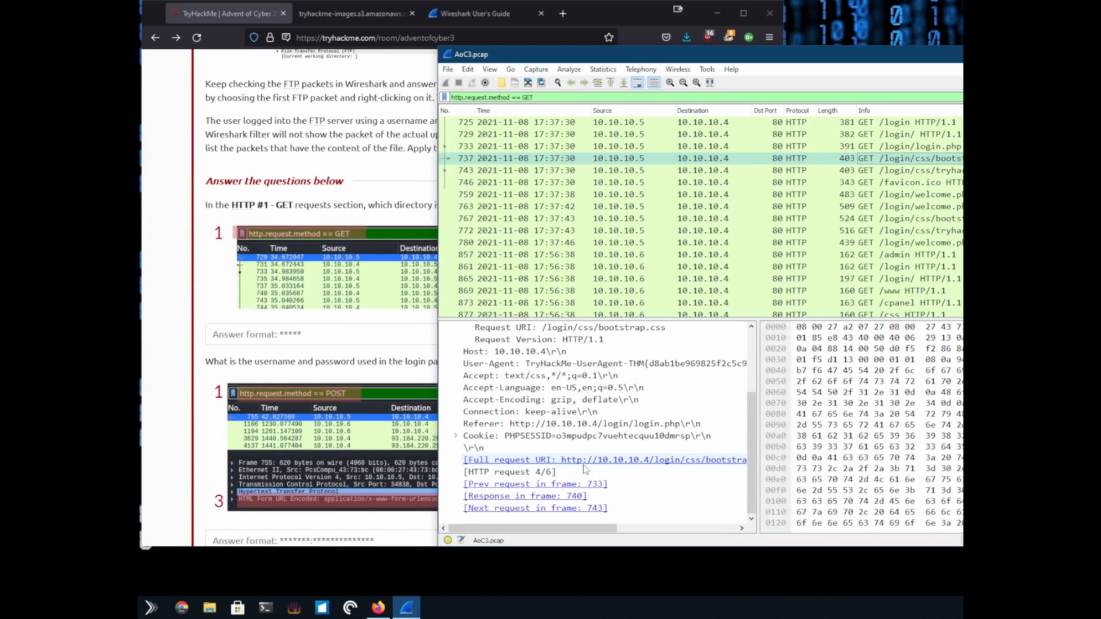
scroll(553, 428, "up", 2)
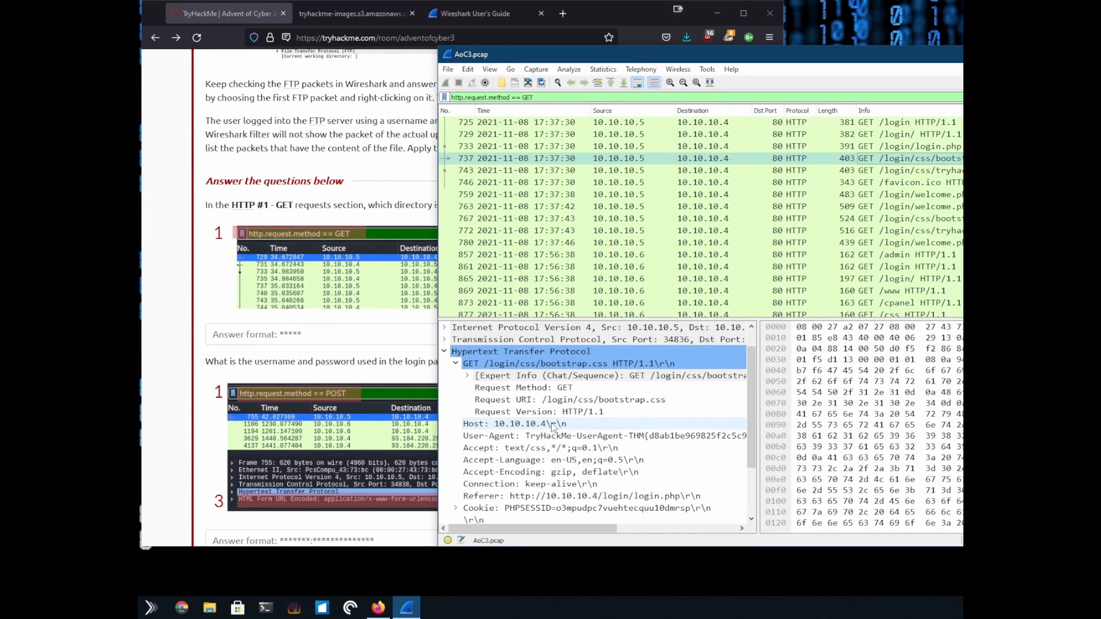
left_click(457, 364)
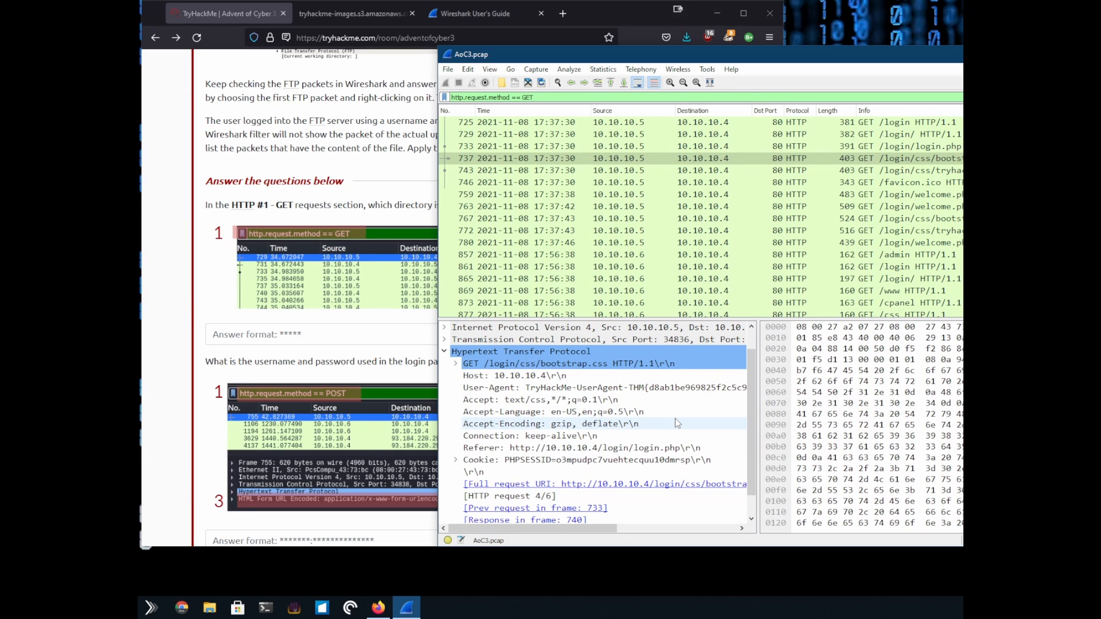
scroll(678, 424, "down", 1)
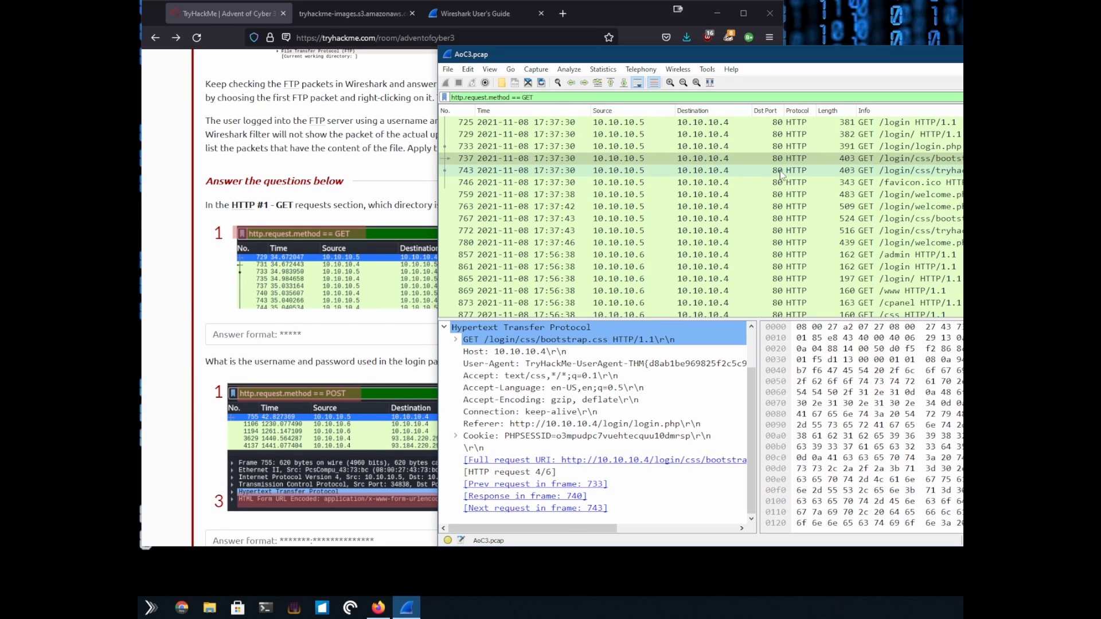
left_click(798, 171)
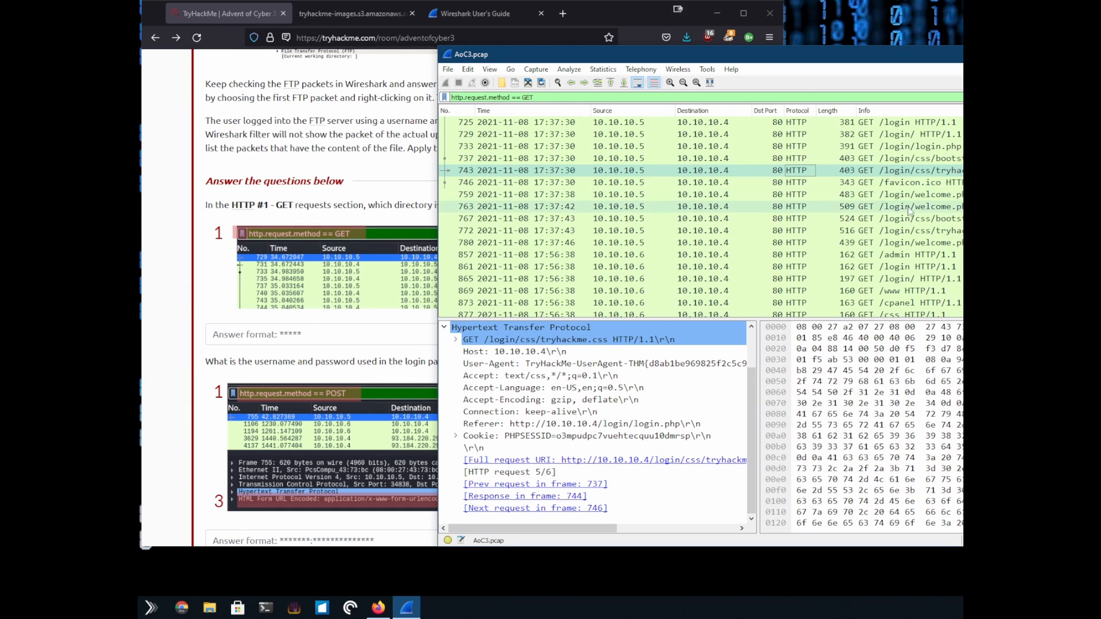
scroll(947, 209, "down", 7)
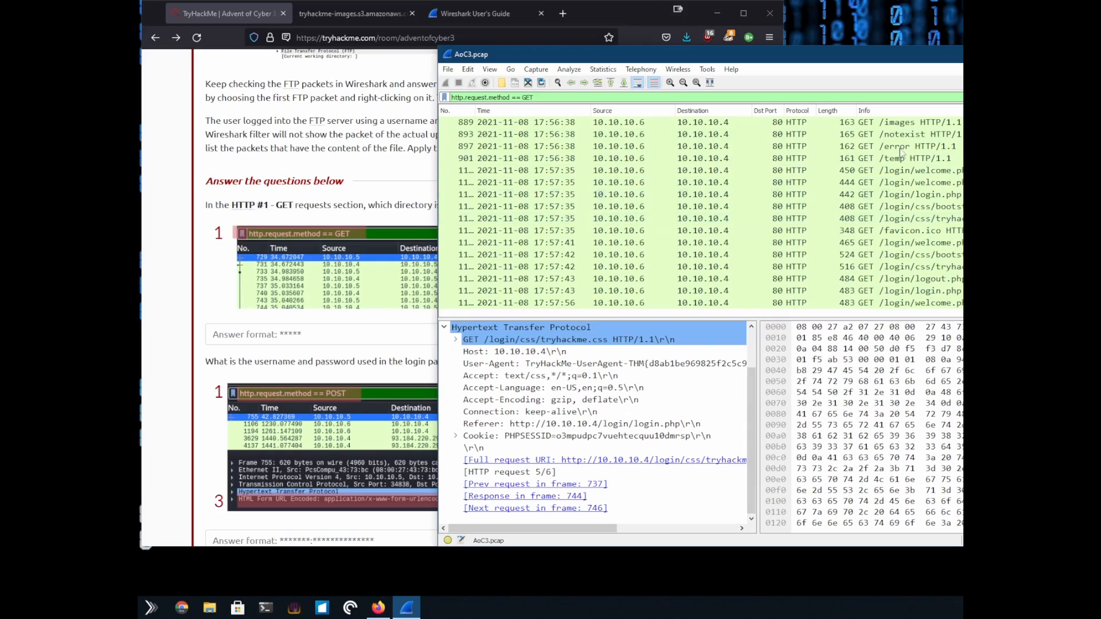
Step: Close Wireshark with Alt+F4 and scroll the task page back up to the Day 9 networking task
key("alt+F4")
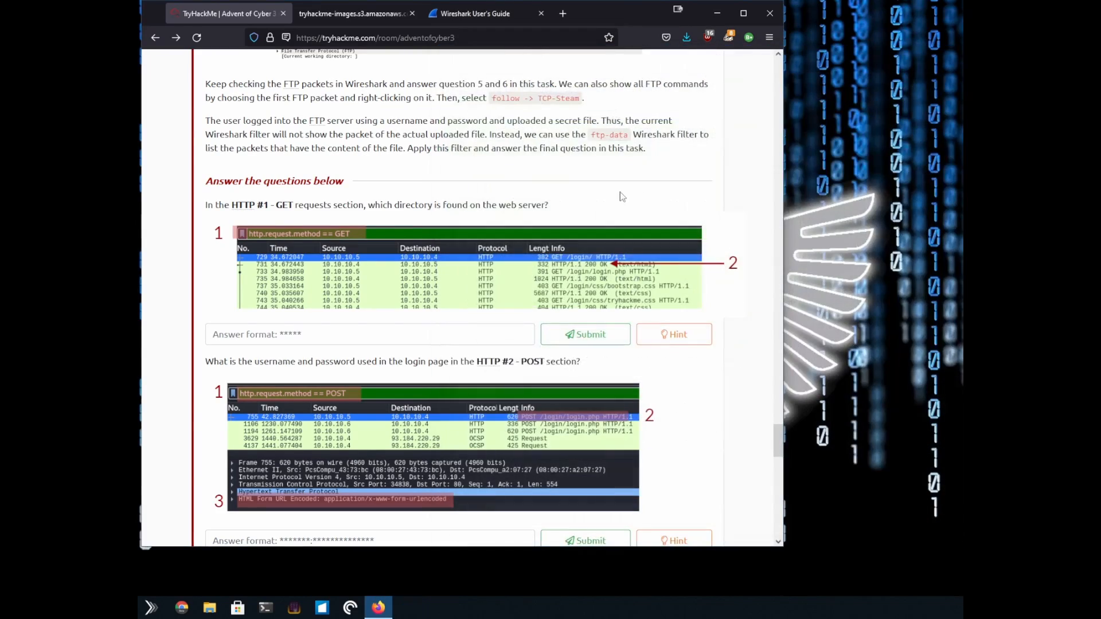
scroll(606, 225, "up", 5)
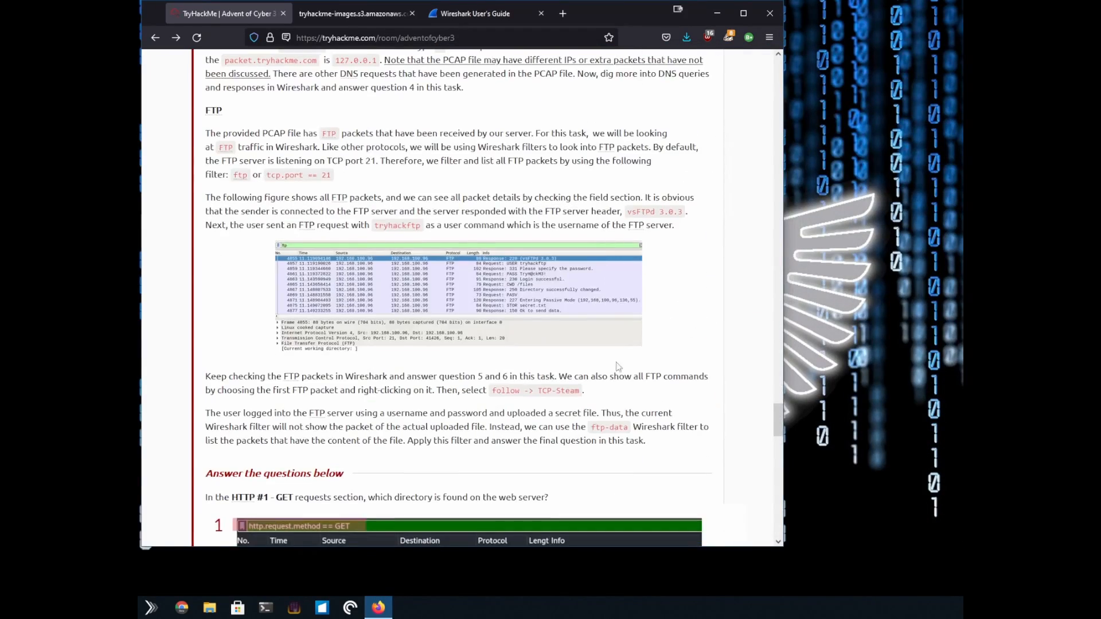
scroll(605, 224, "up", 15)
scroll(630, 339, "up", 15)
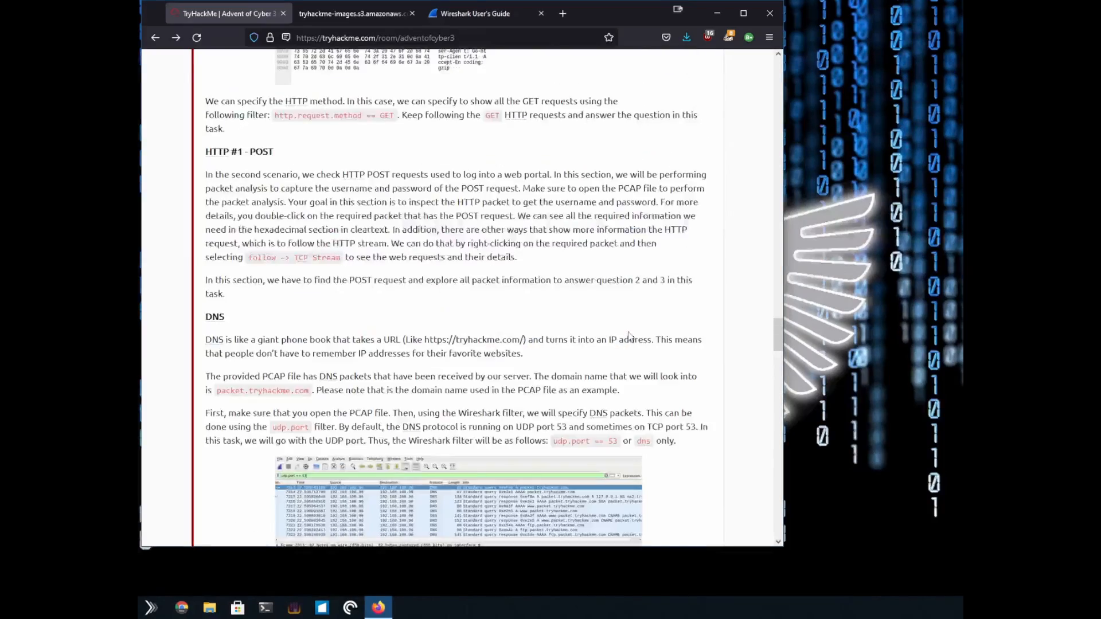
scroll(631, 337, "up", 15)
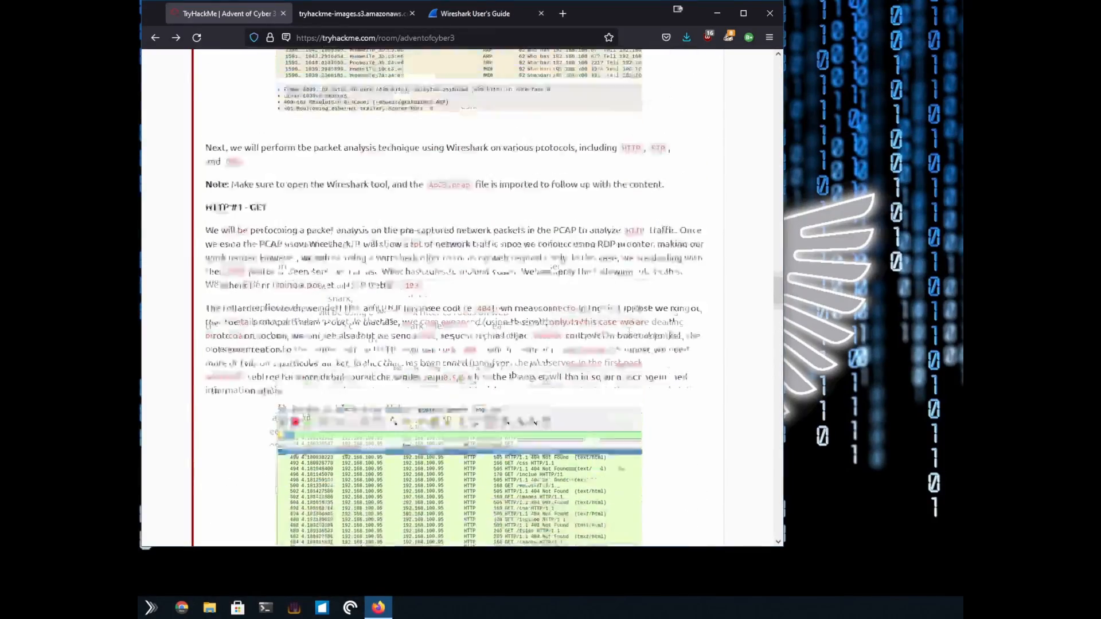
scroll(632, 335, "up", 1)
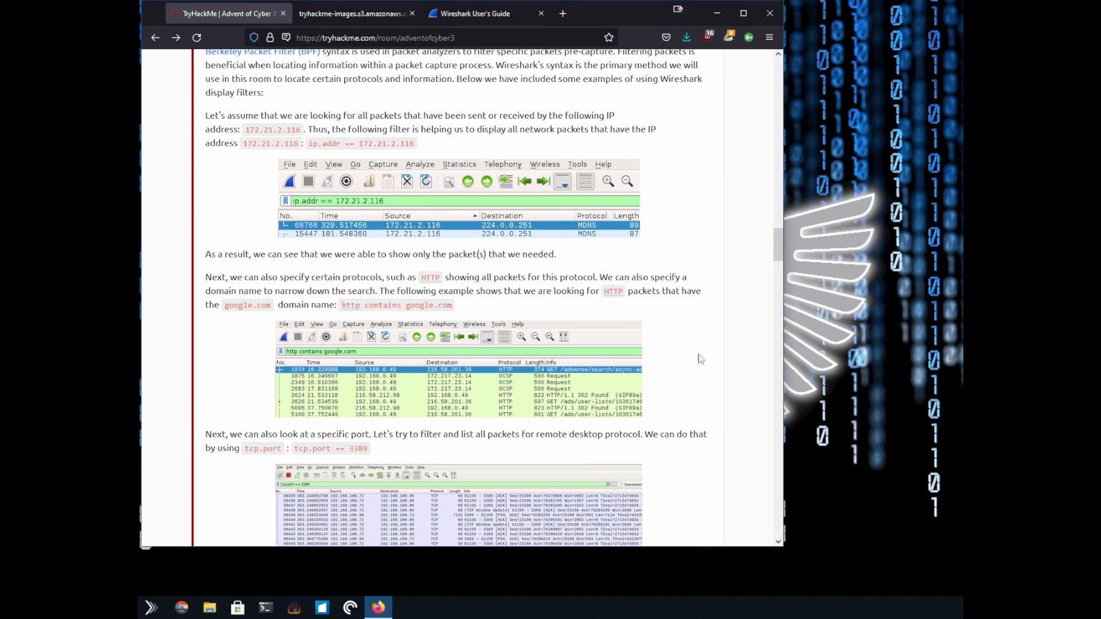
scroll(698, 359, "up", 15)
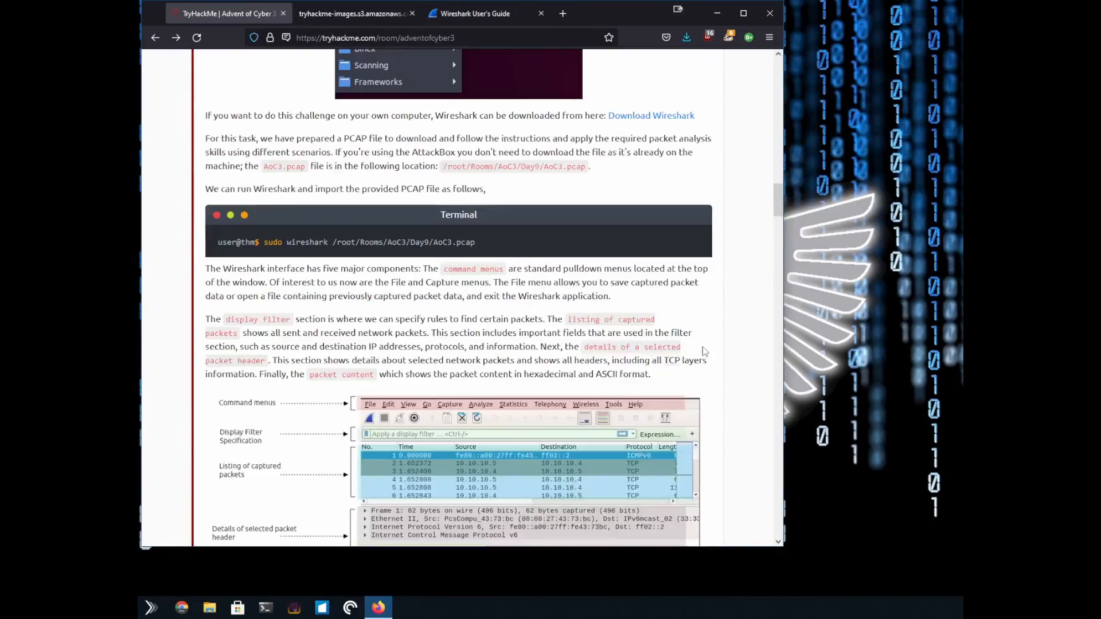
scroll(703, 346, "up", 7)
scroll(679, 304, "up", 11)
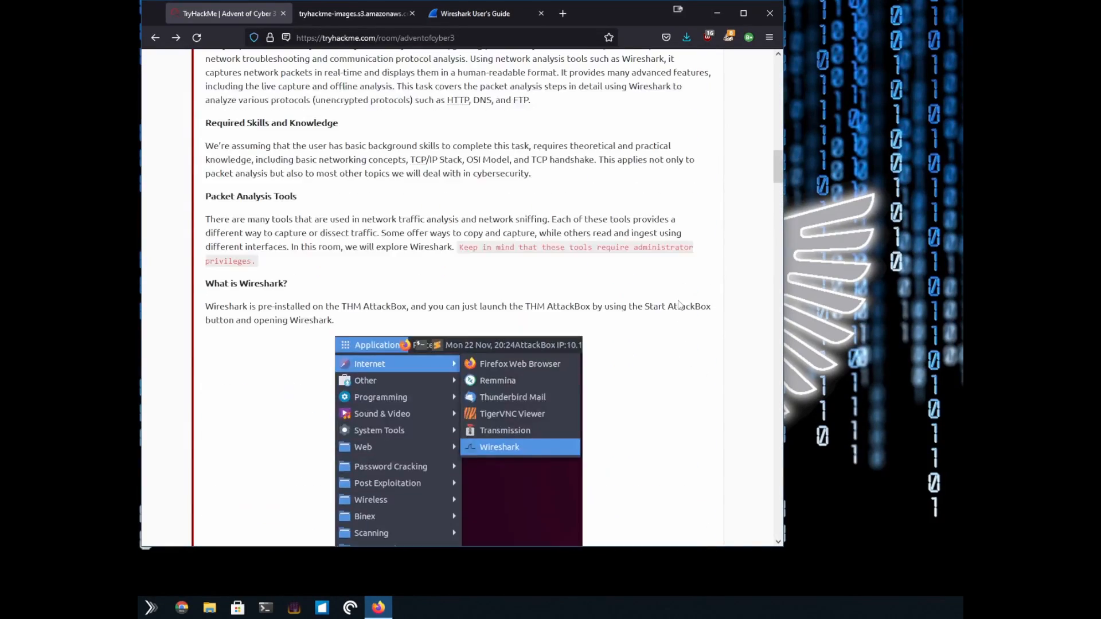
scroll(679, 304, "up", 16)
scroll(688, 214, "down", 4)
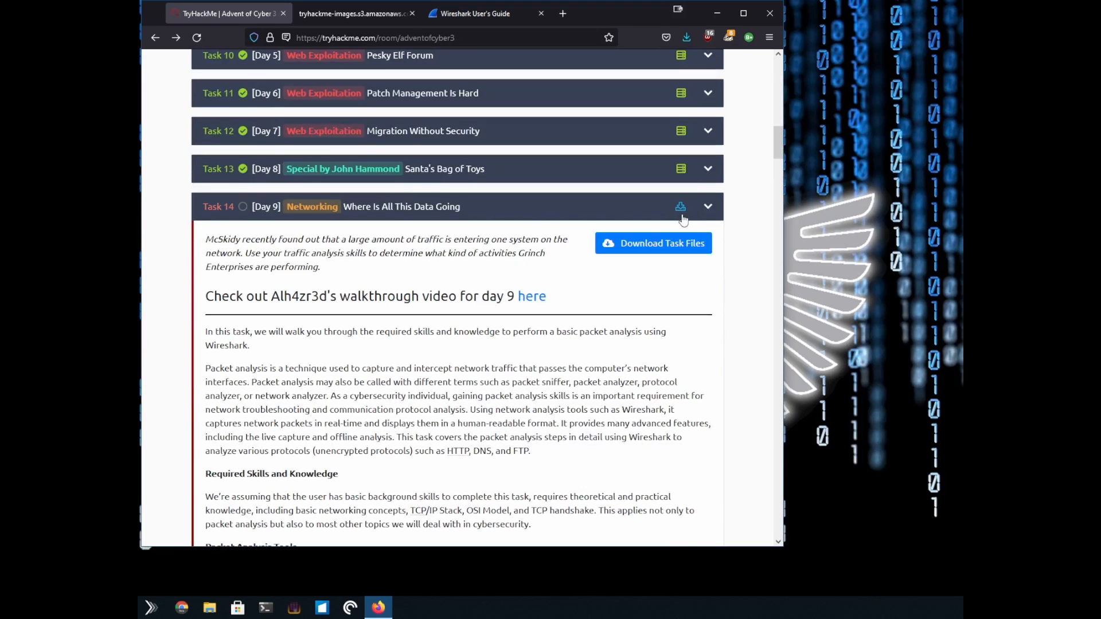
Step: Save the Day 9 task file AoC3.pcap and confirm it in Firefox's downloads list
left_click(682, 216)
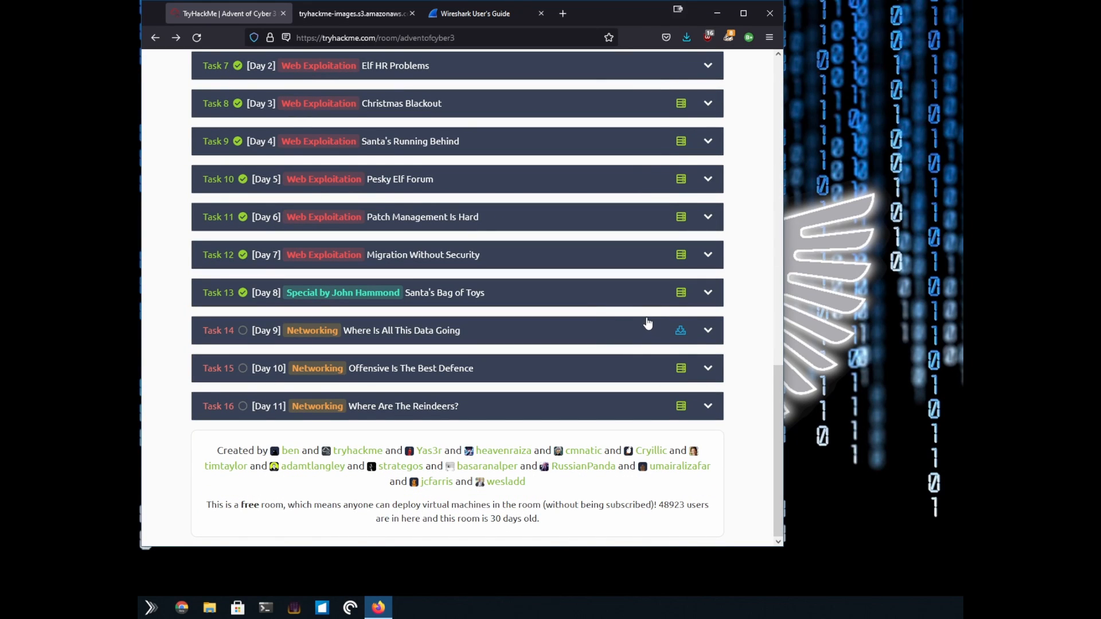
left_click(682, 340)
left_click(674, 367)
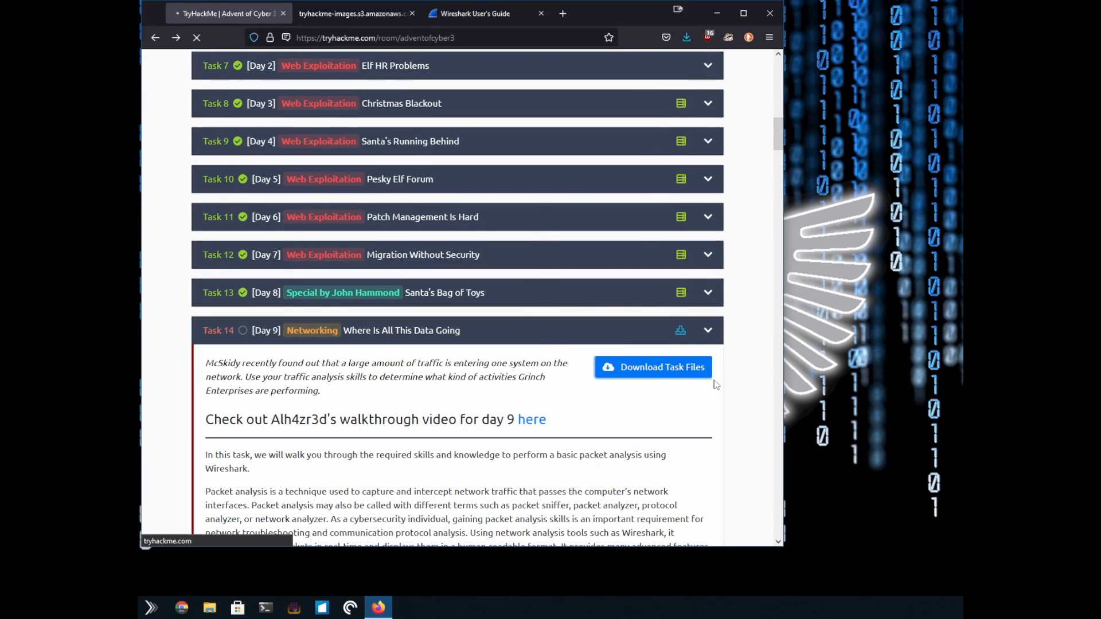
left_click(331, 326)
left_click(460, 374)
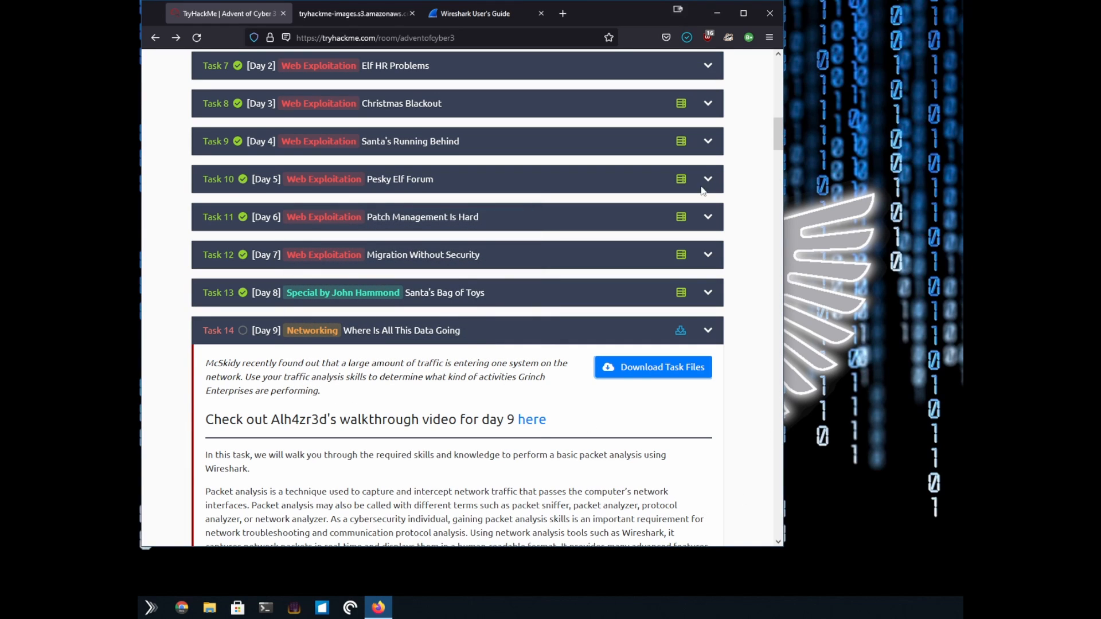
left_click(686, 39)
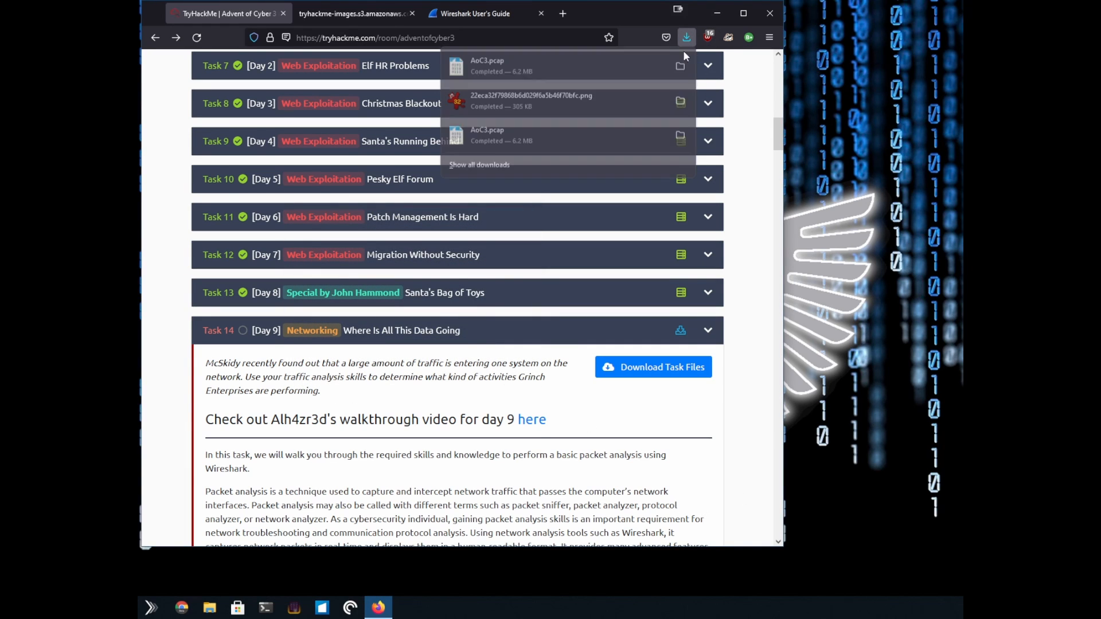
left_click(527, 69)
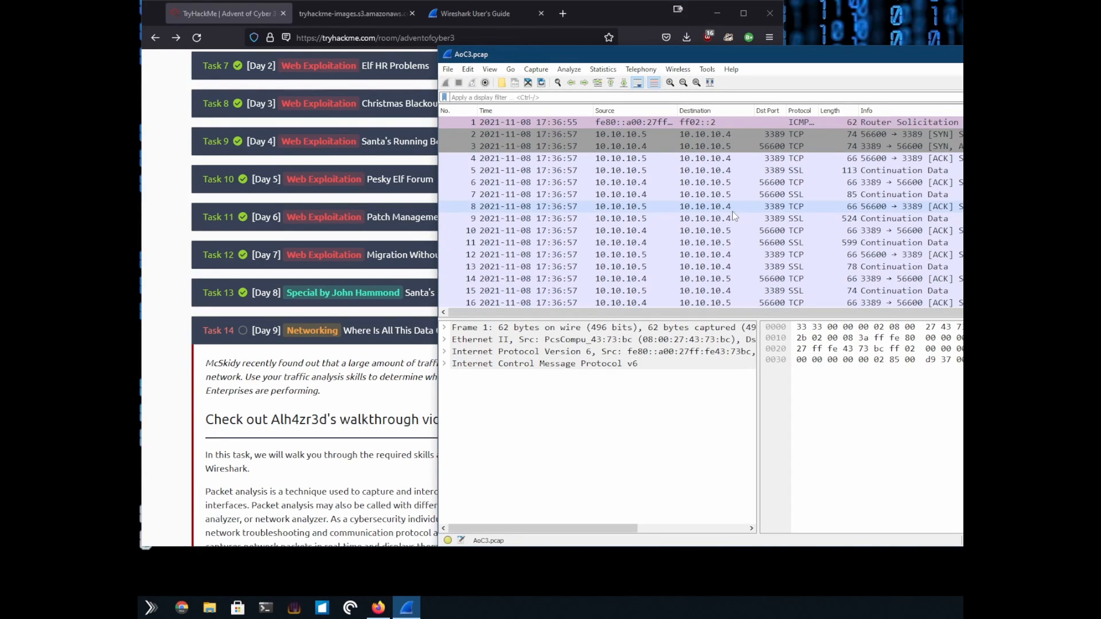
Step: Apply the http.request.method == GET display filter from the http suggestions
left_click(635, 96)
type("http")
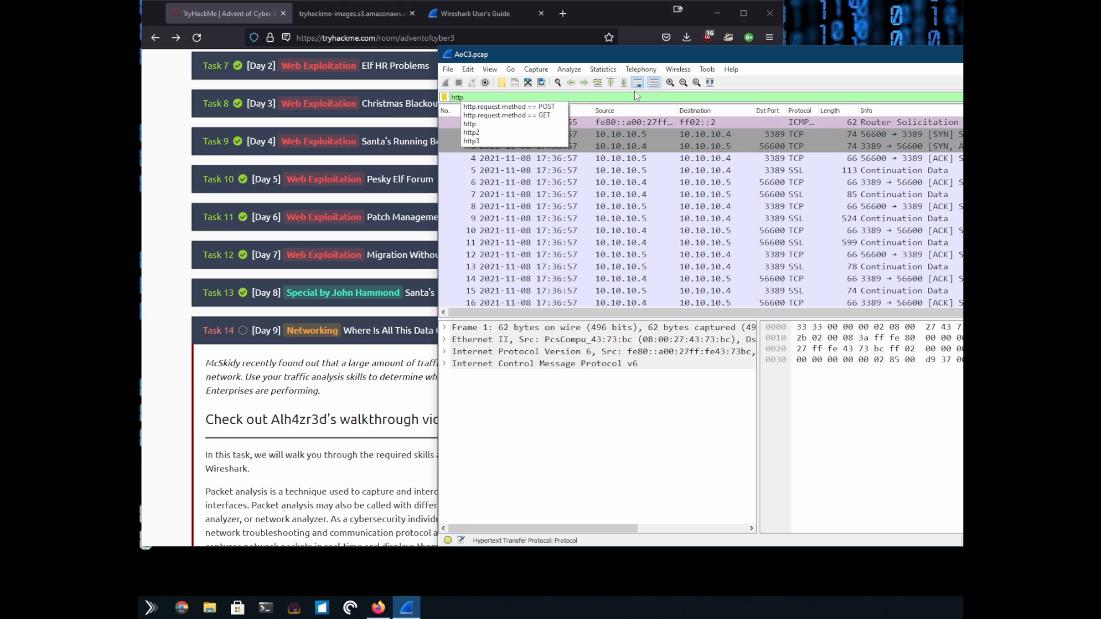
key("Down")
key("Down")
key("Return")
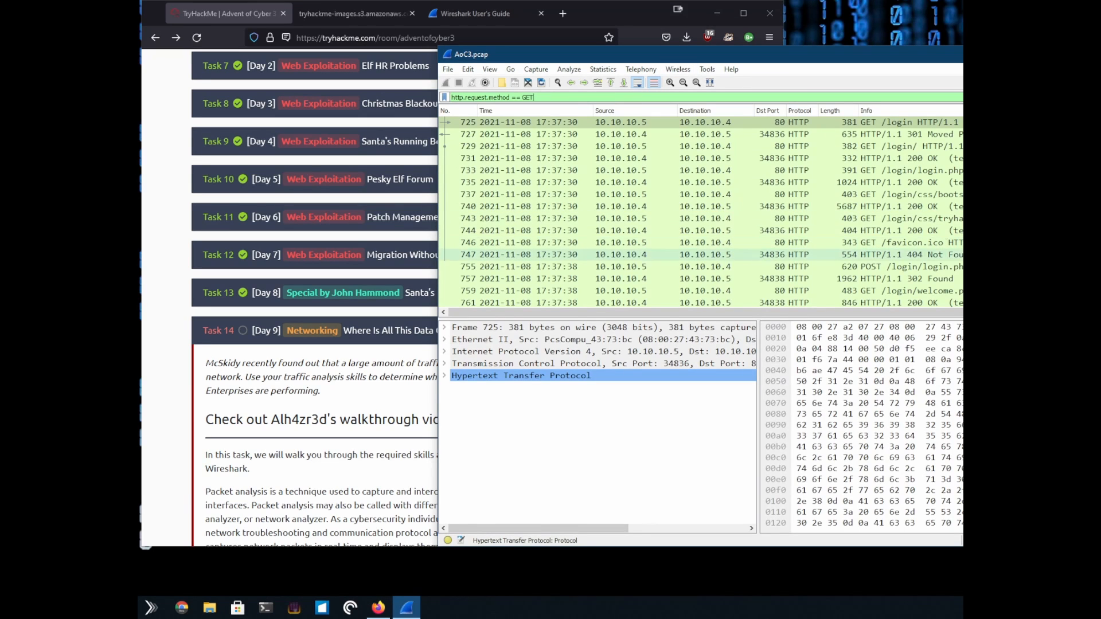
scroll(947, 225, "down", 4)
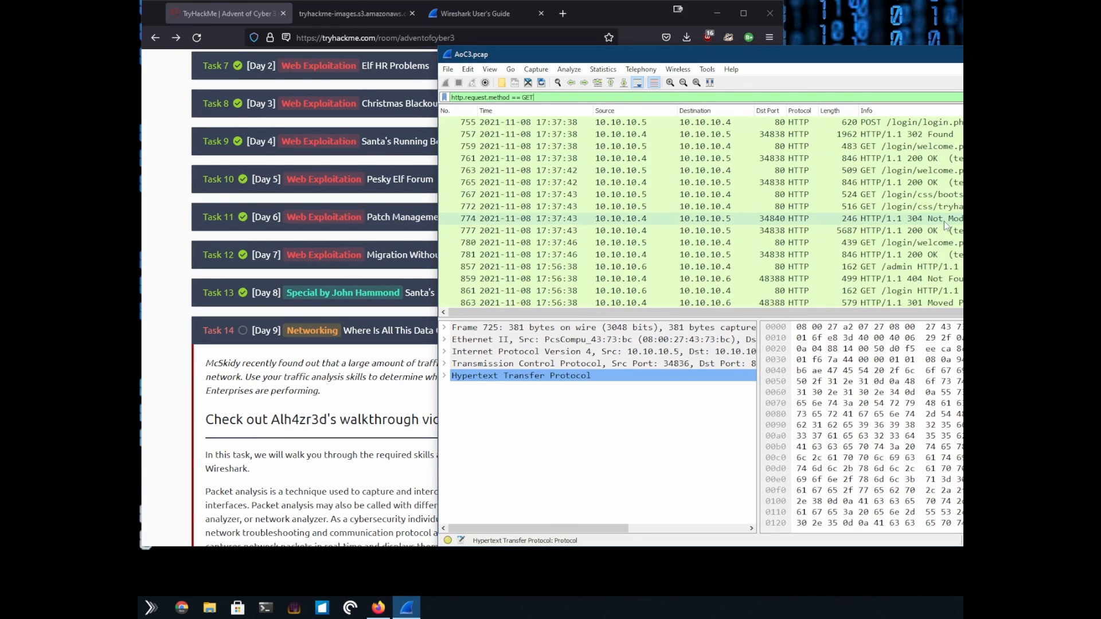
scroll(943, 189, "up", 4)
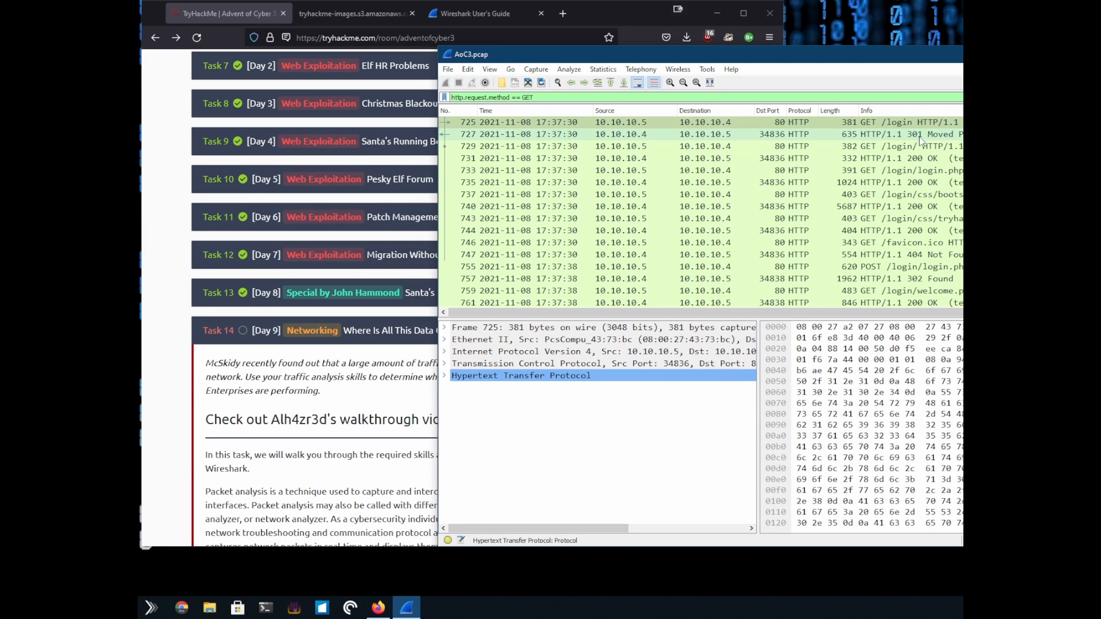
Step: Expand packet 731's HTTP 200 OK response and open the Status Code 200 field's actions
left_click(855, 159)
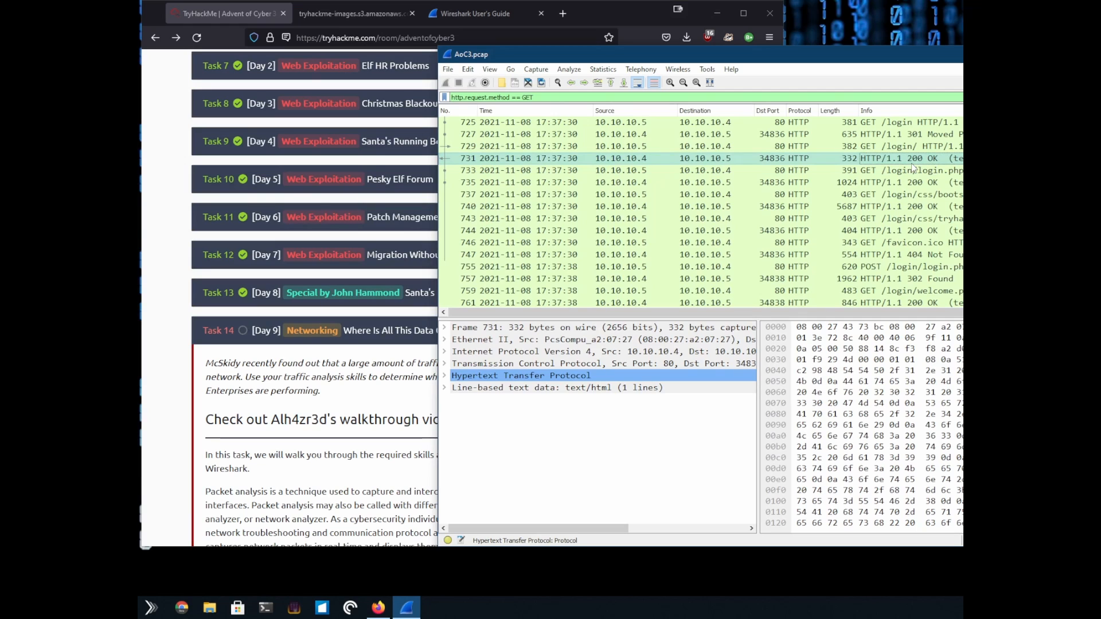
scroll(914, 166, "down", 4)
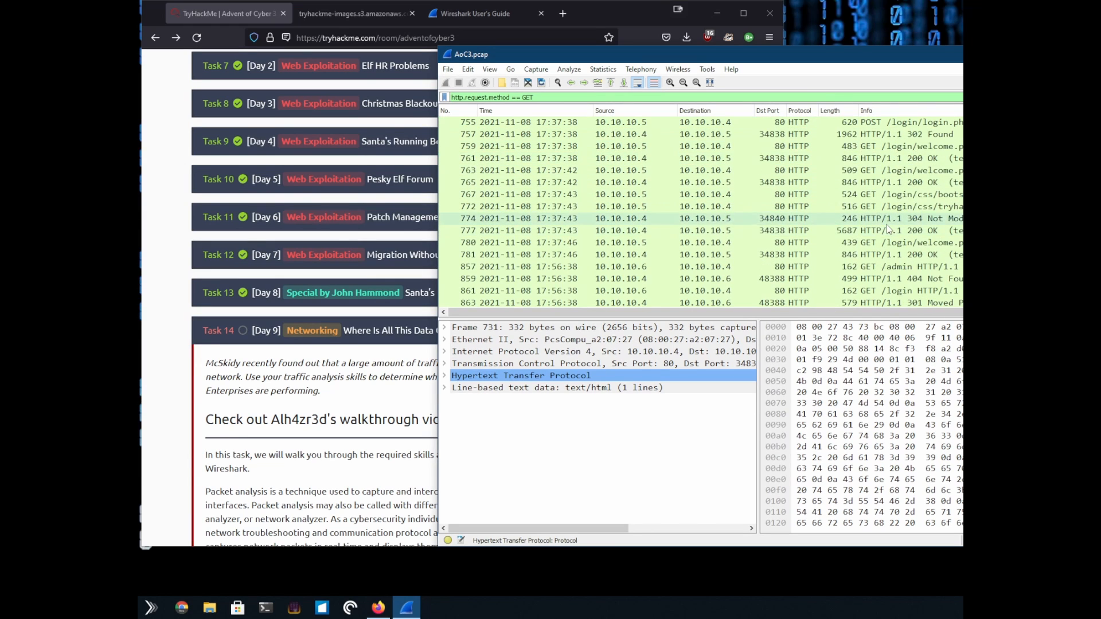
scroll(889, 229, "down", 3)
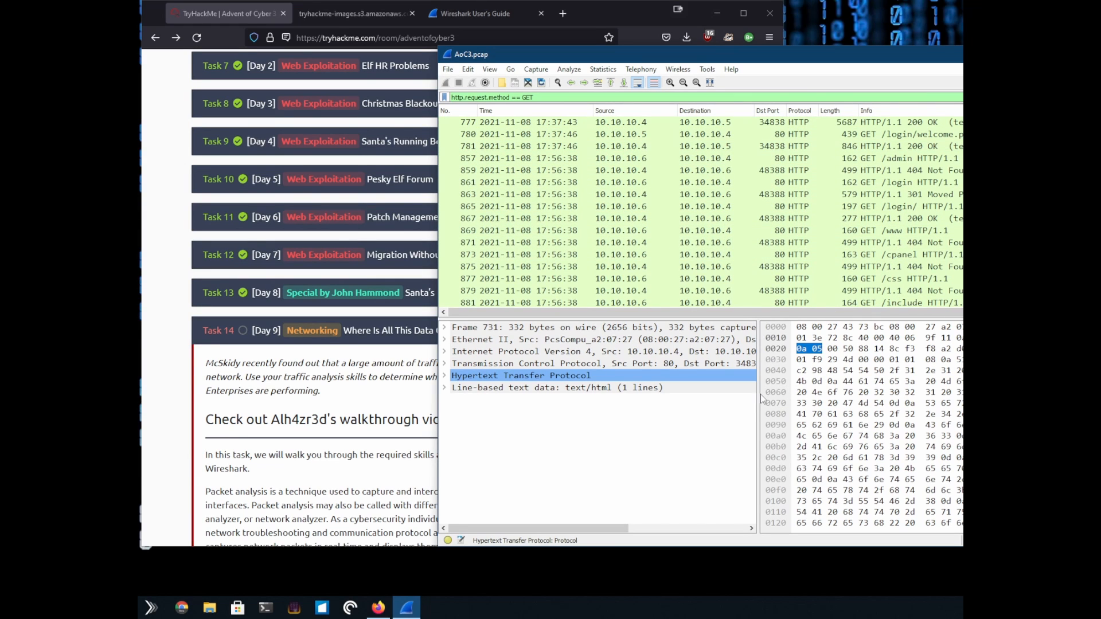
left_click_drag(758, 395, 822, 394)
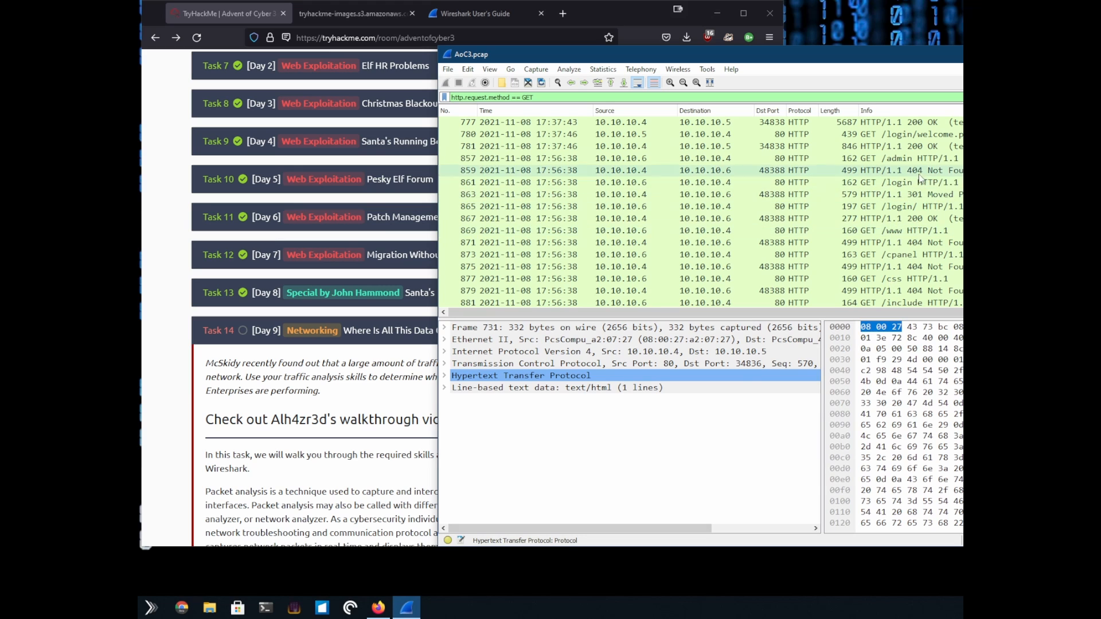
scroll(935, 228, "up", 9)
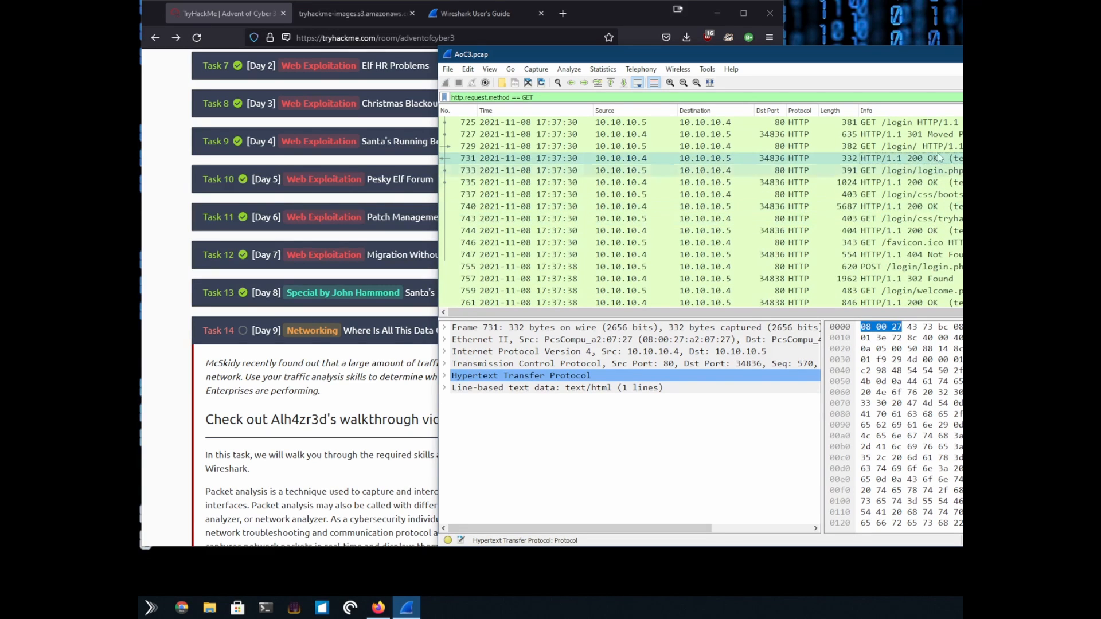
left_click(445, 376)
scroll(510, 437, "down", 3)
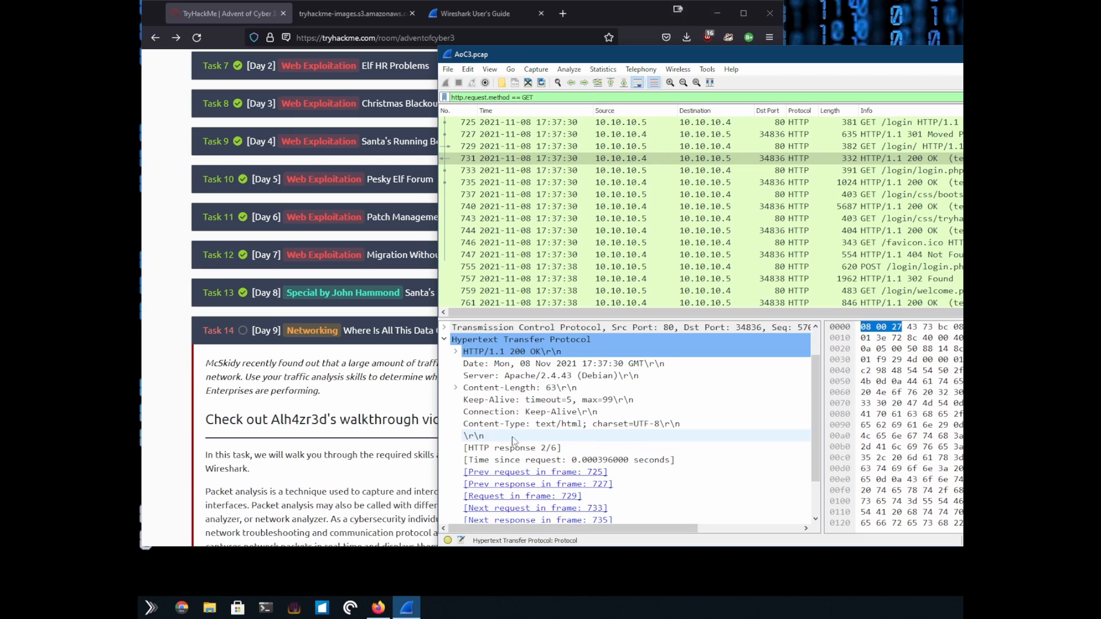
scroll(517, 448, "up", 3)
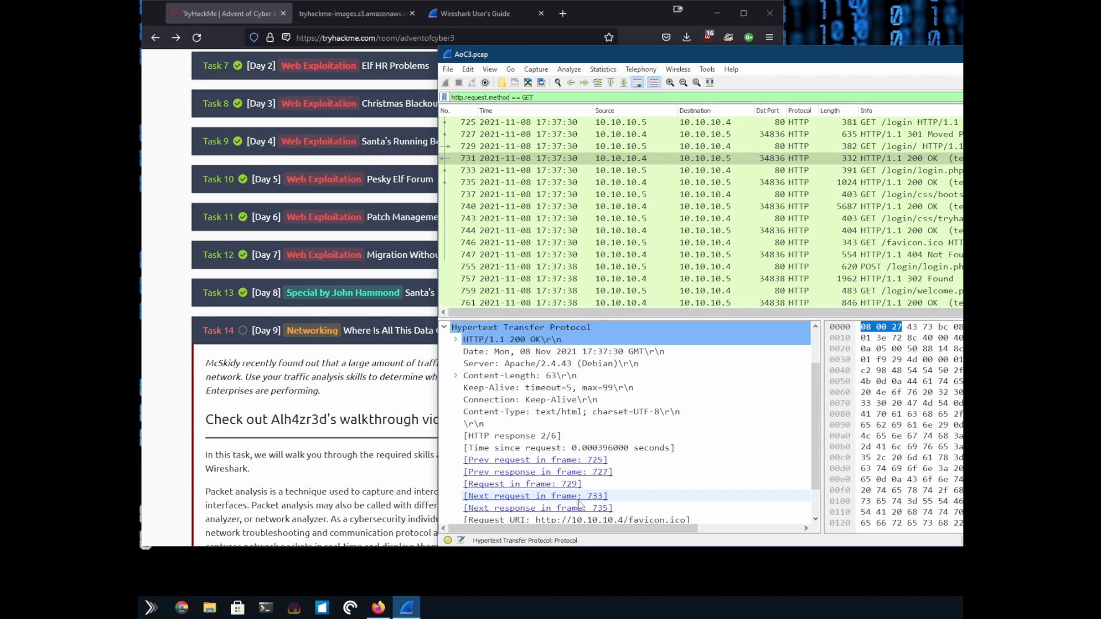
left_click(456, 388)
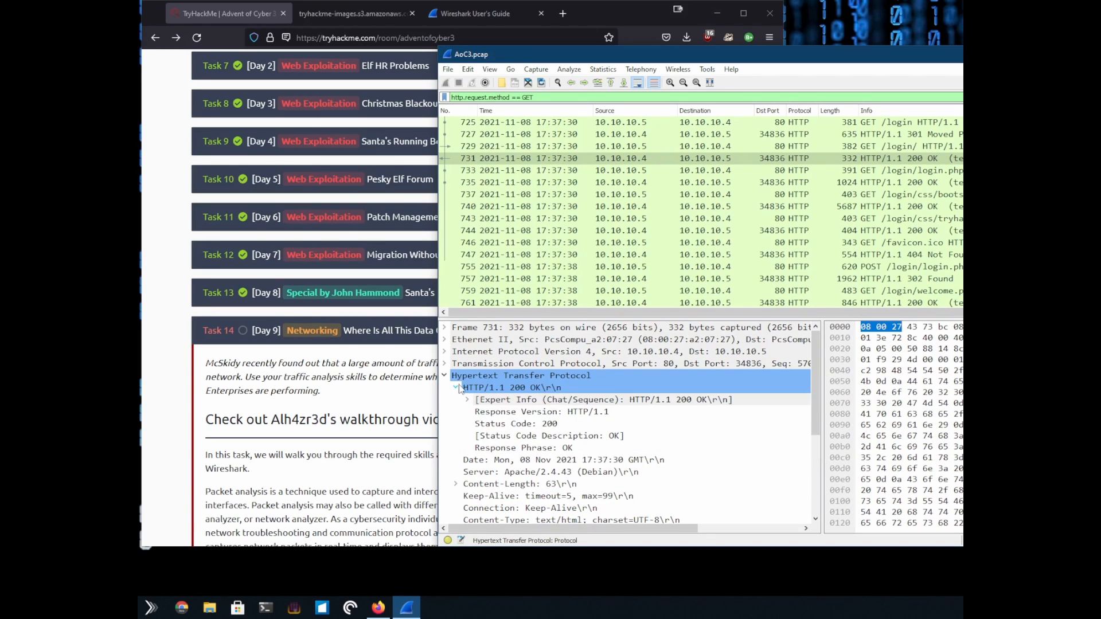
left_click(540, 425)
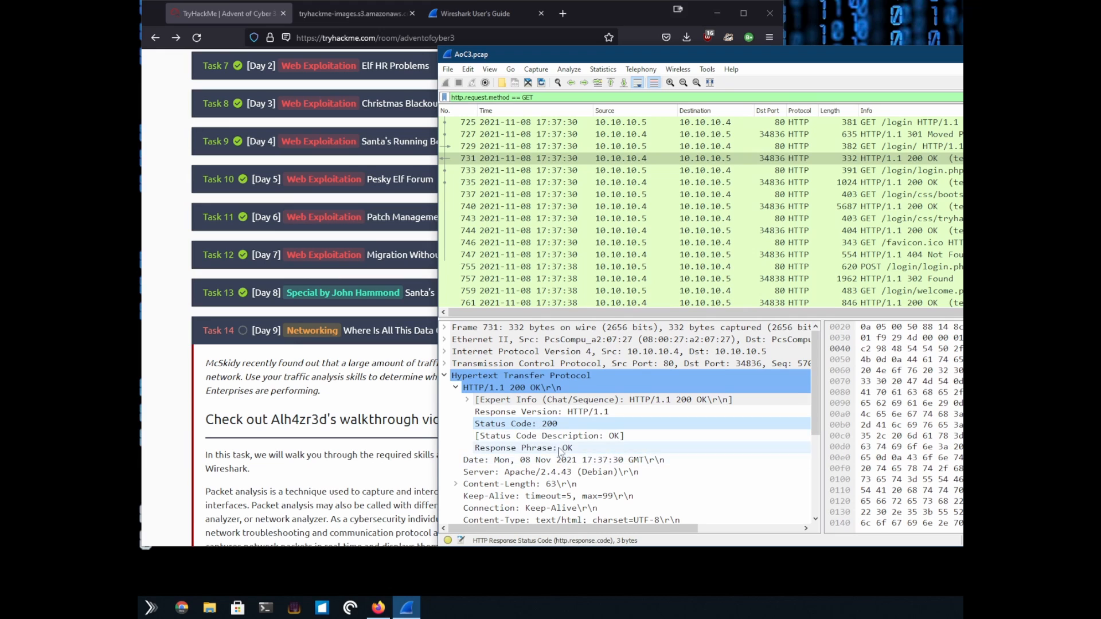
right_click(542, 424)
mouse_move(645, 230)
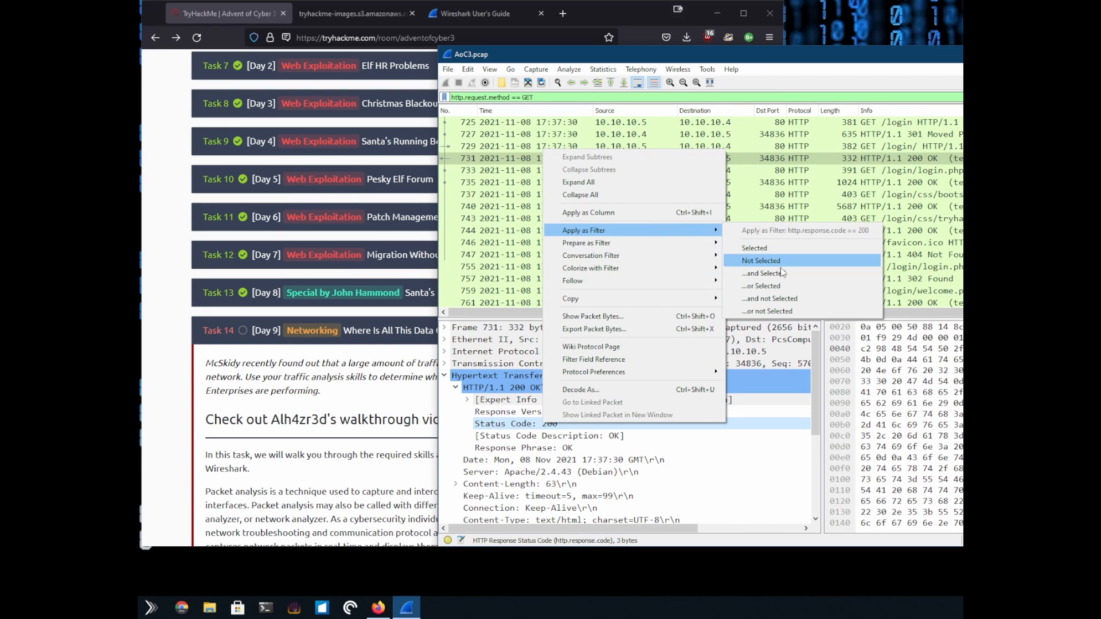
Step: Filter to status code 200 responses and step through packets 731, 735, 740 and 744
left_click(779, 250)
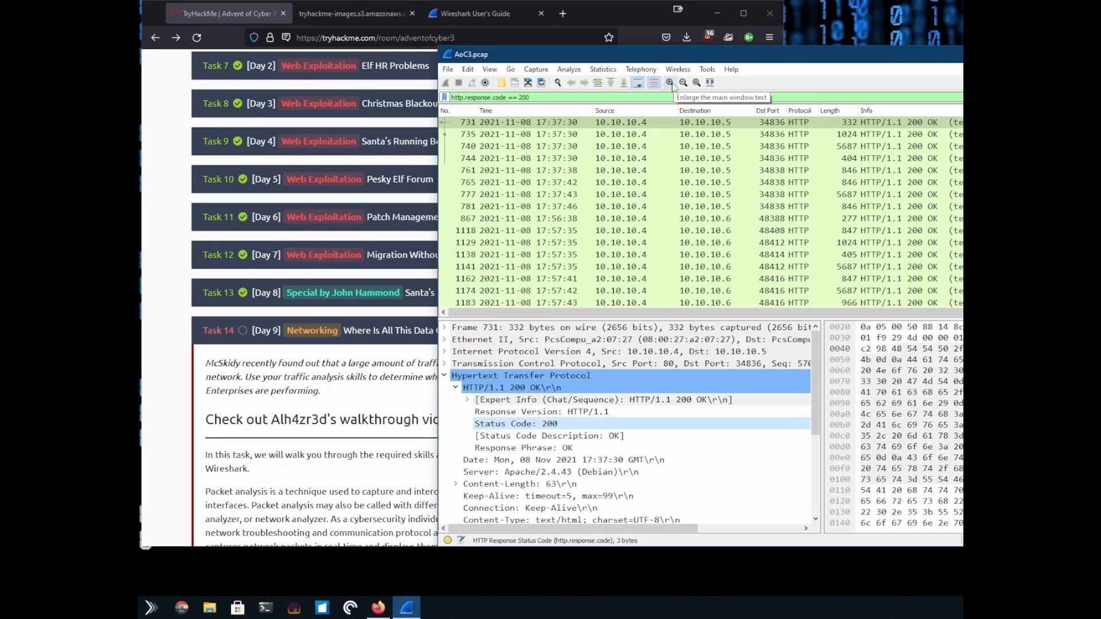
left_click(948, 123)
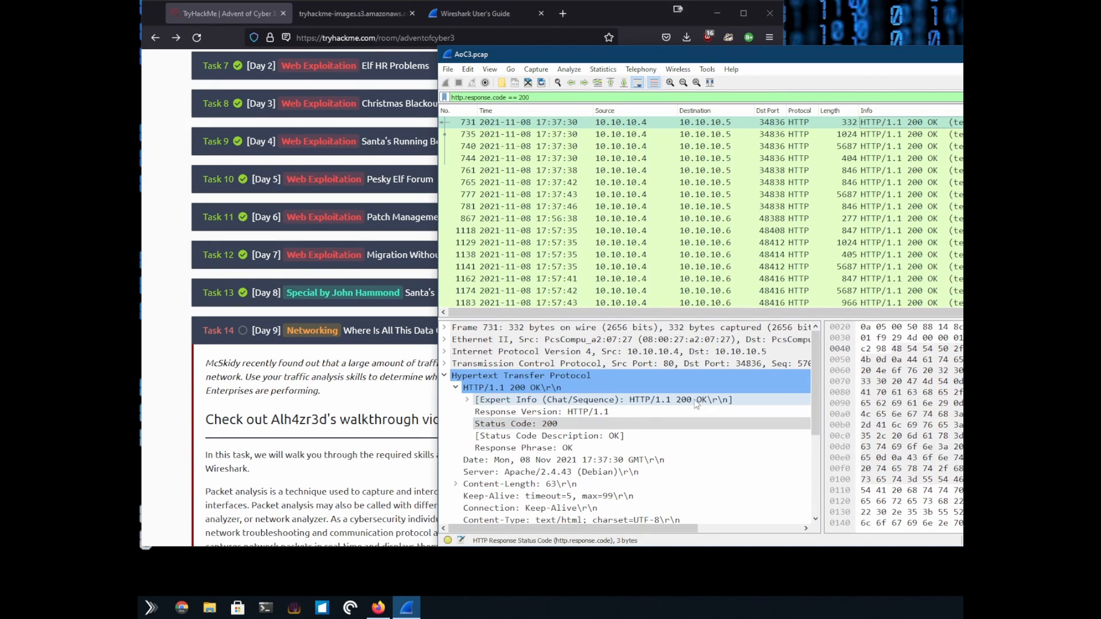
scroll(697, 404, "down", 4)
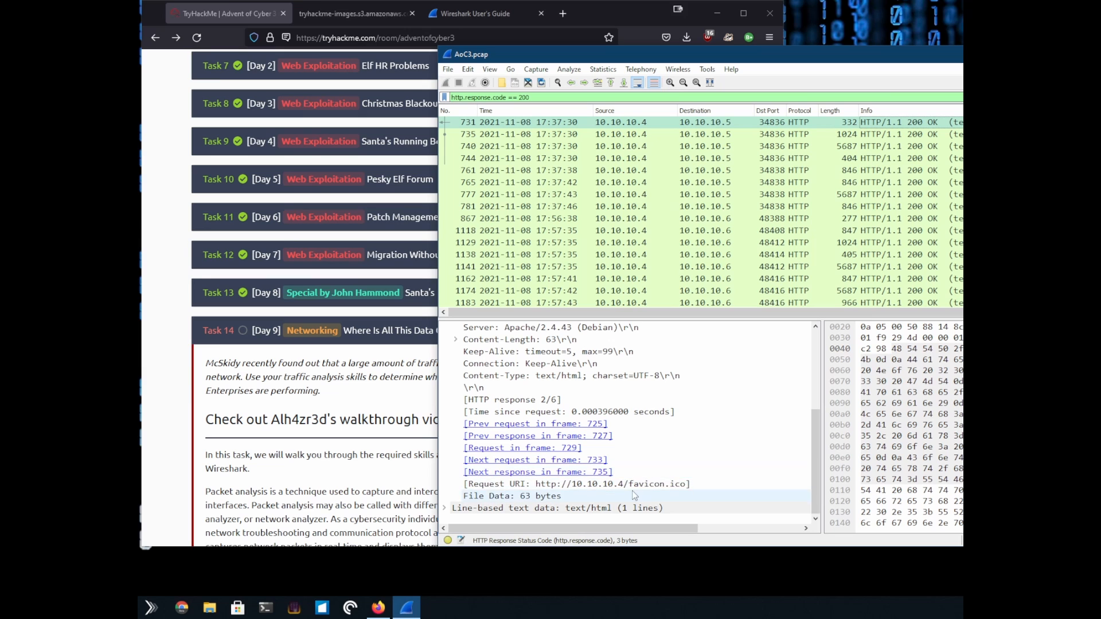
left_click(866, 134)
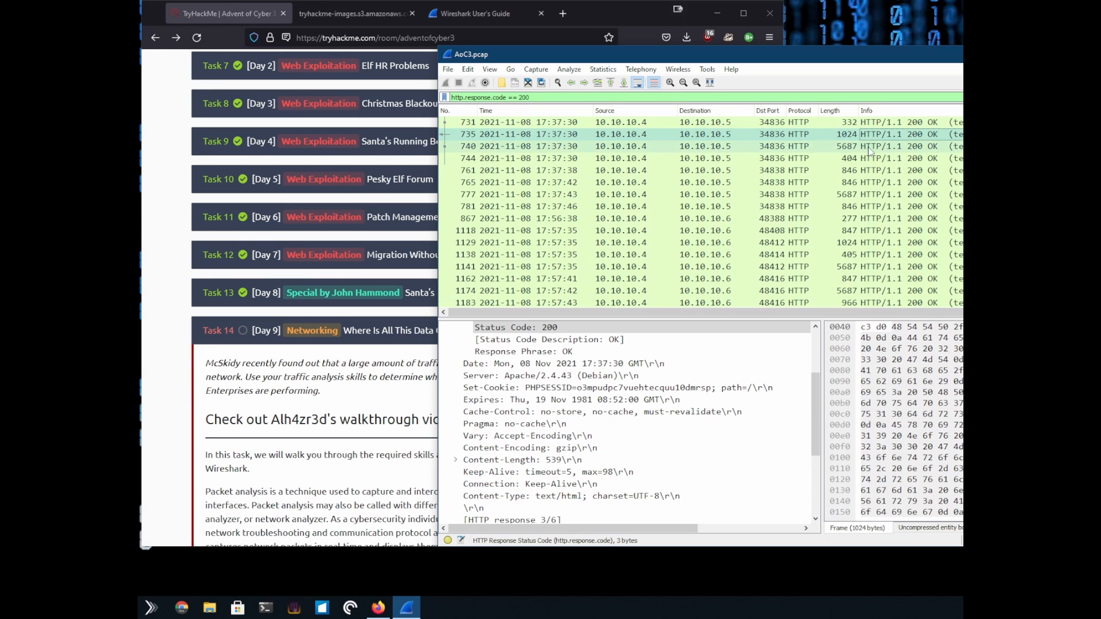
scroll(784, 432, "down", 4)
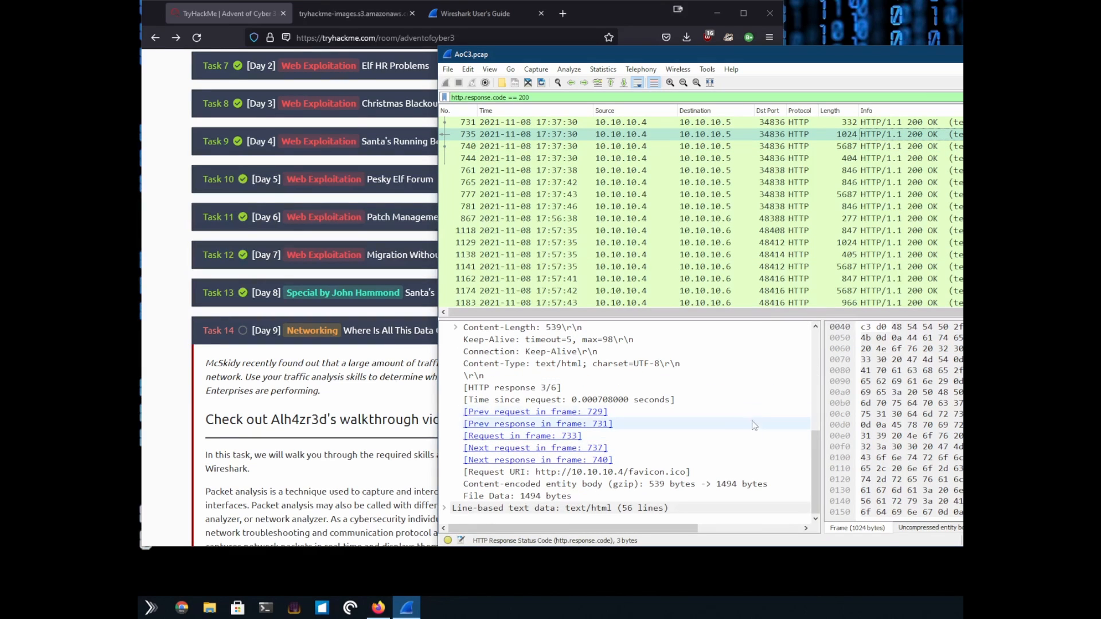
left_click(951, 147)
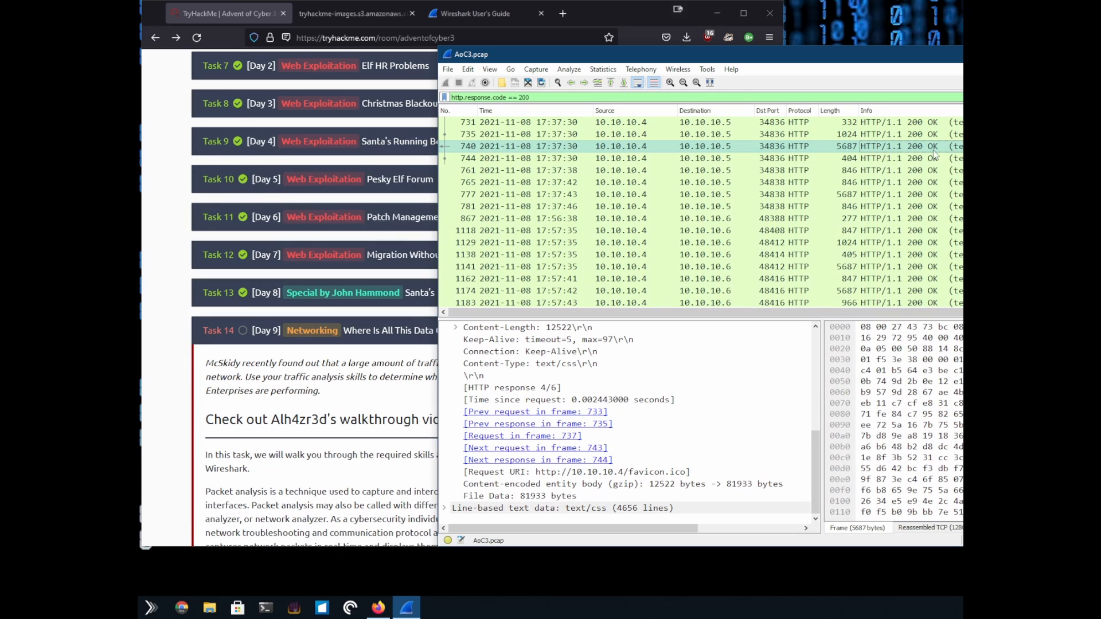
left_click(934, 157)
scroll(717, 445, "down", 3)
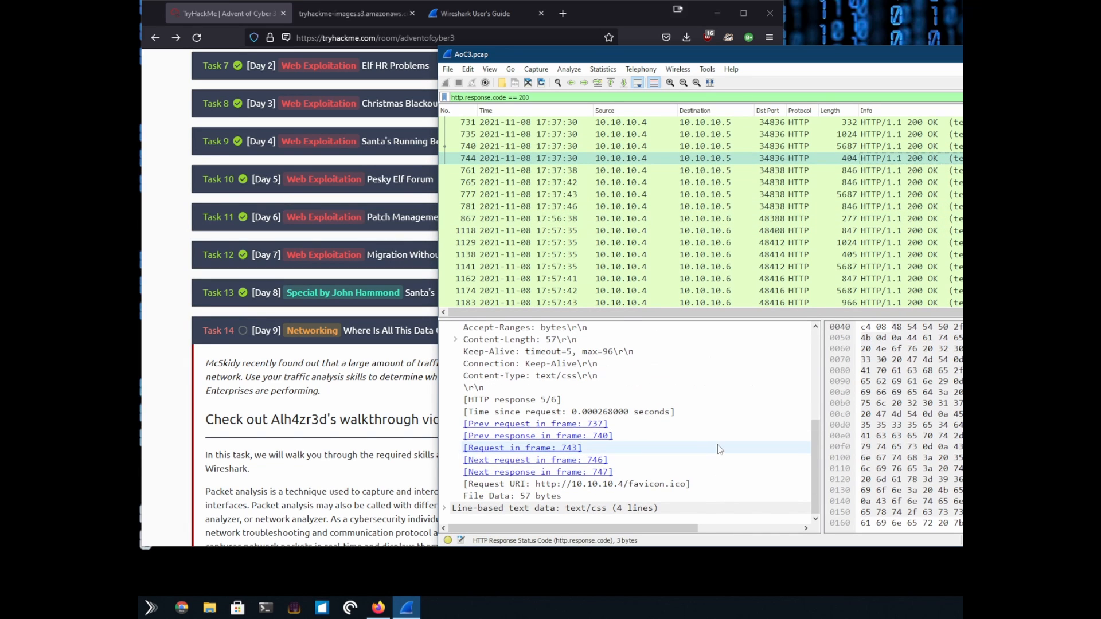
left_click(911, 184)
scroll(738, 415, "down", 3)
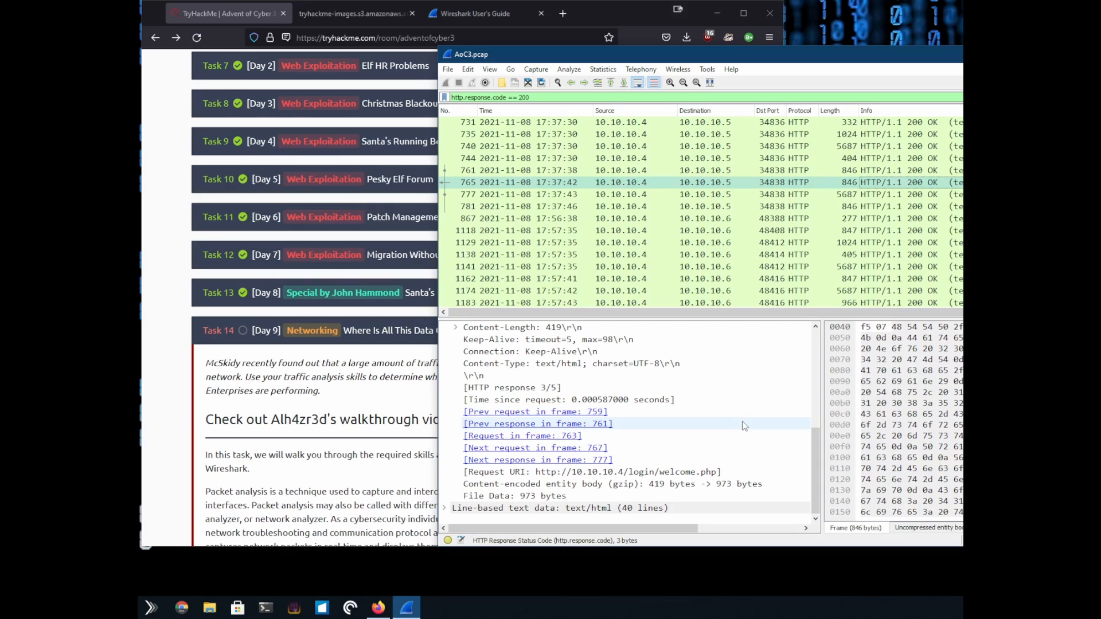
key("Up")
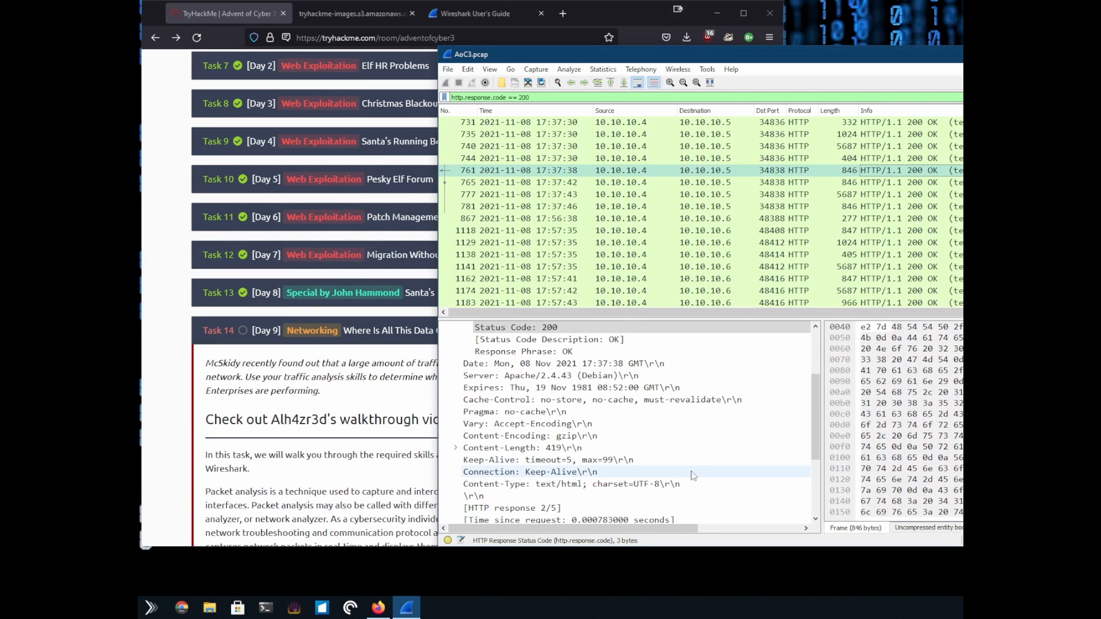
scroll(691, 470, "down", 3)
left_click(639, 472)
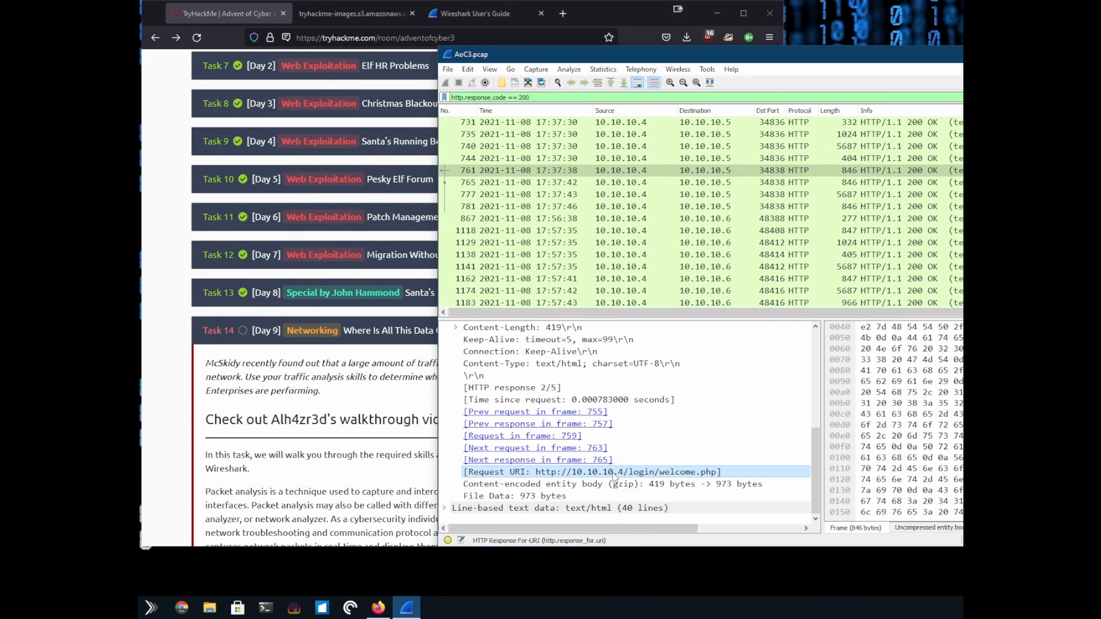
scroll(322, 444, "down", 15)
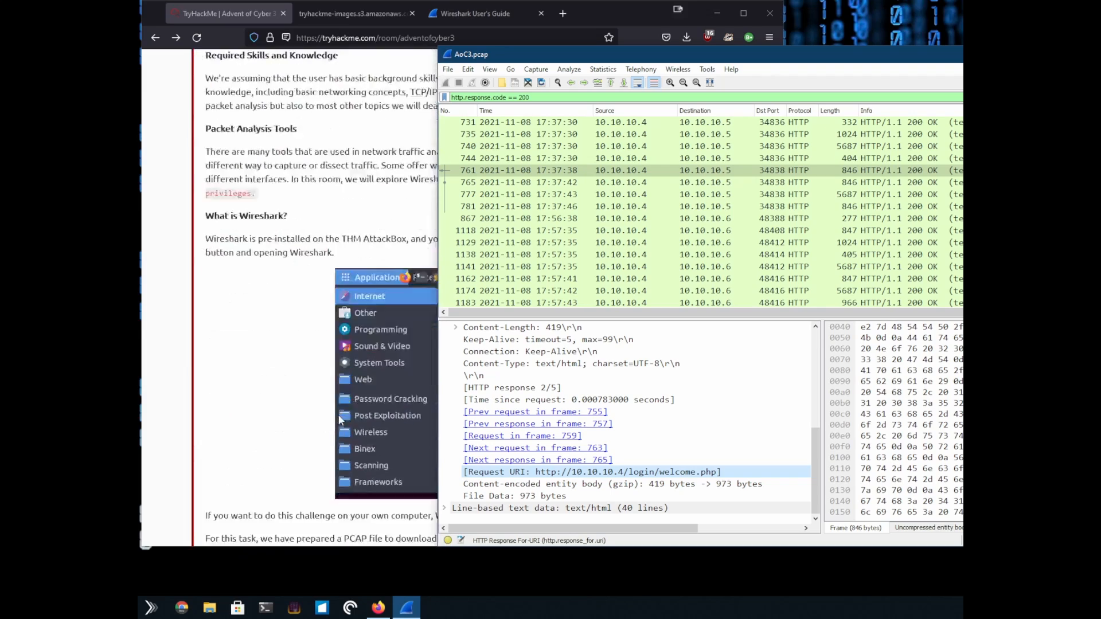
Step: Enter the HTTP #1 GET directory answer, trying /login before login is accepted
scroll(348, 413, "down", 15)
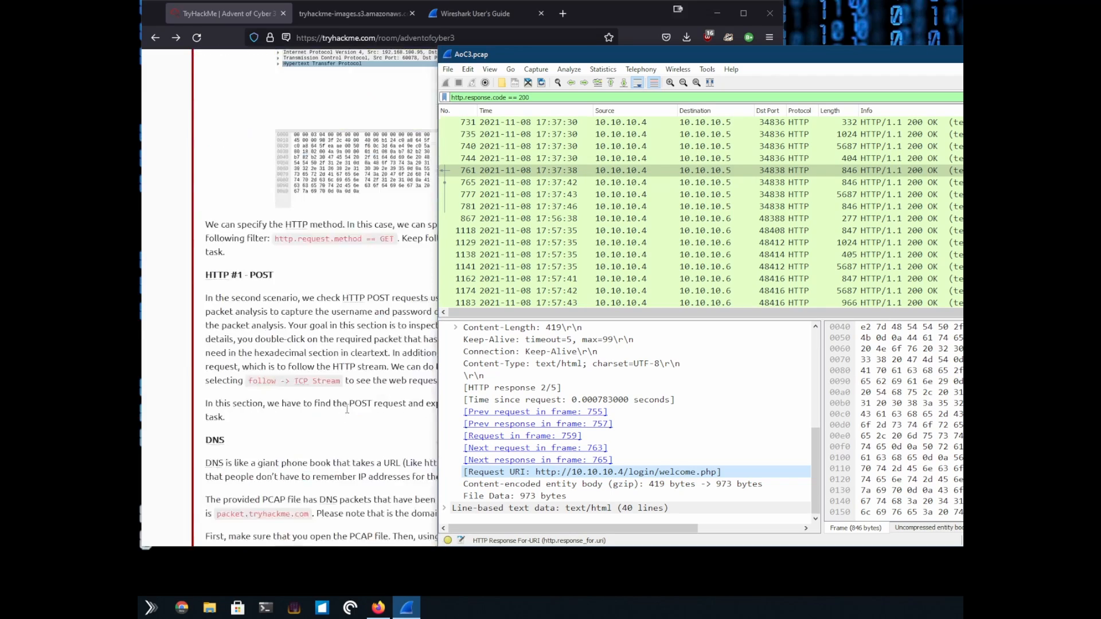
scroll(347, 409, "down", 10)
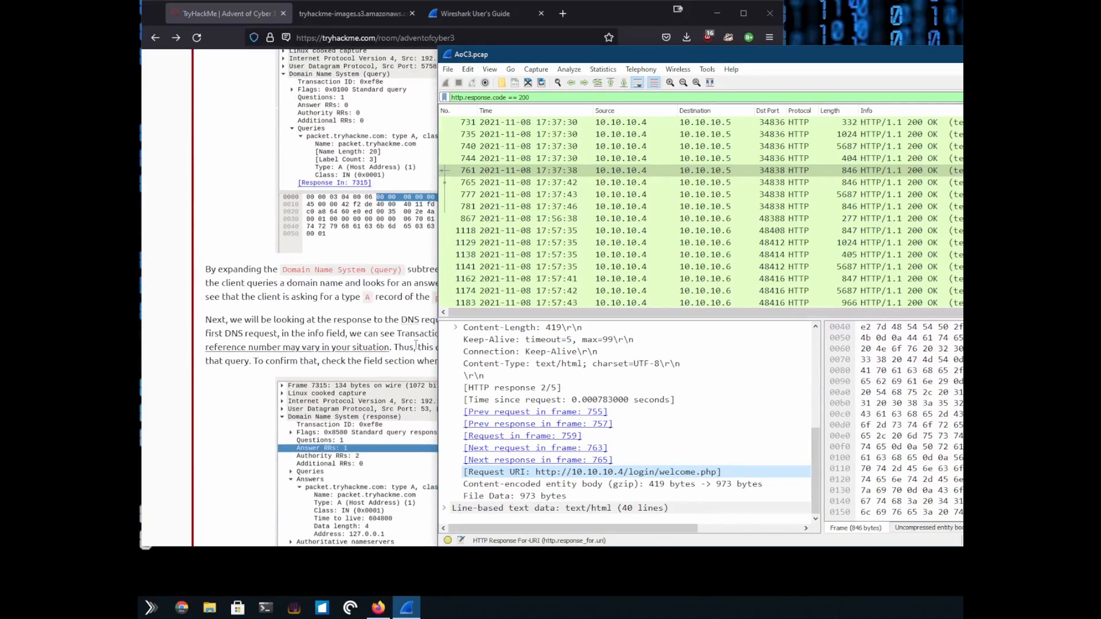
left_click(457, 97)
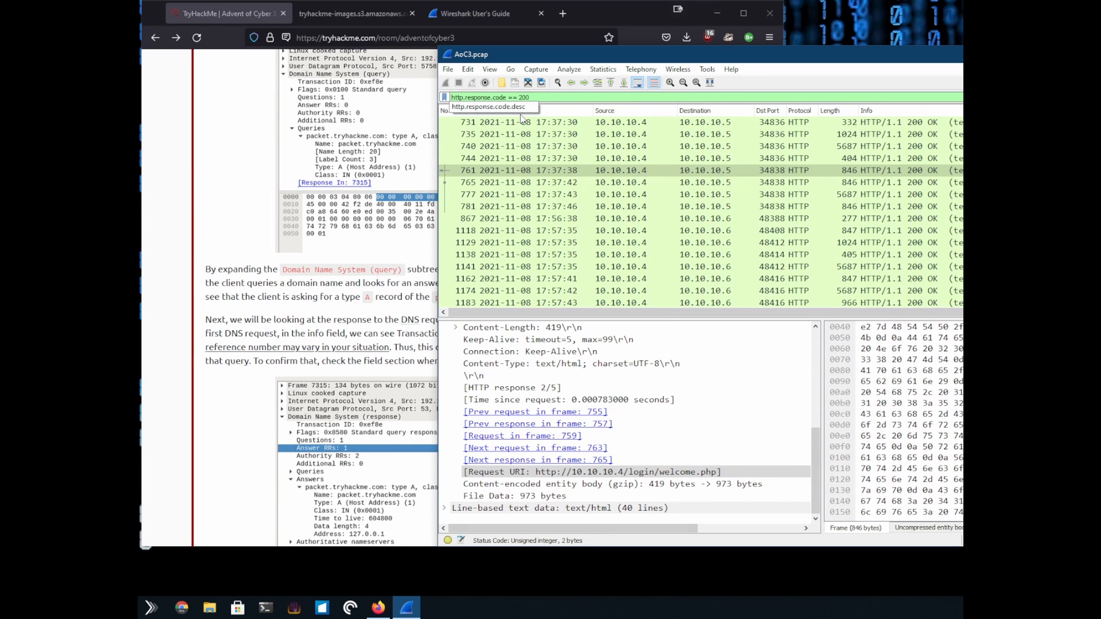
scroll(325, 471, "down", 10)
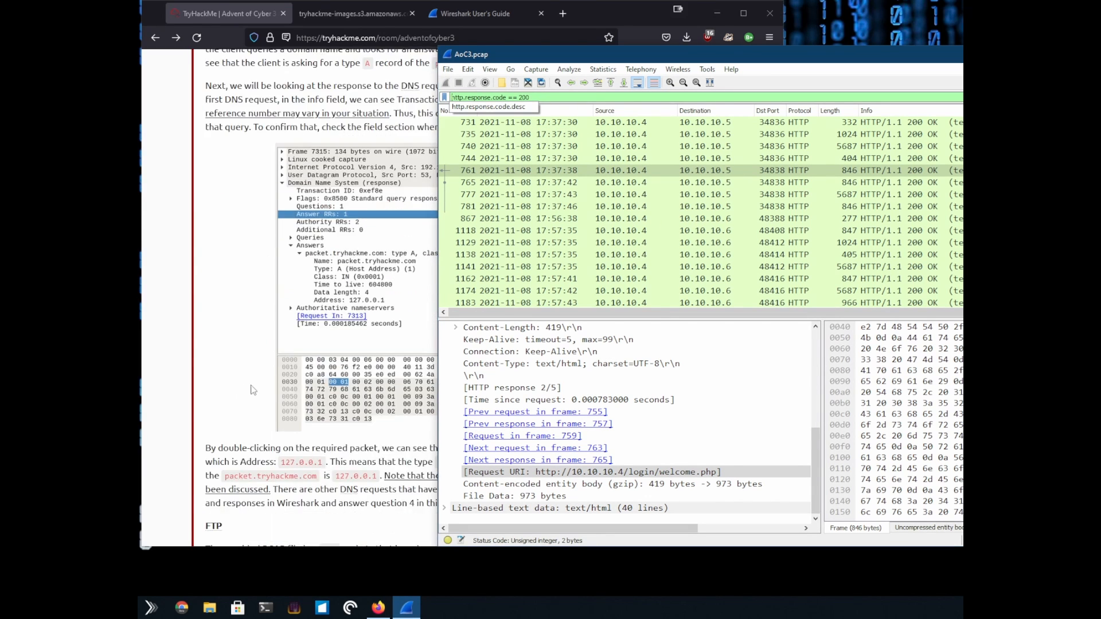
scroll(274, 365, "down", 15)
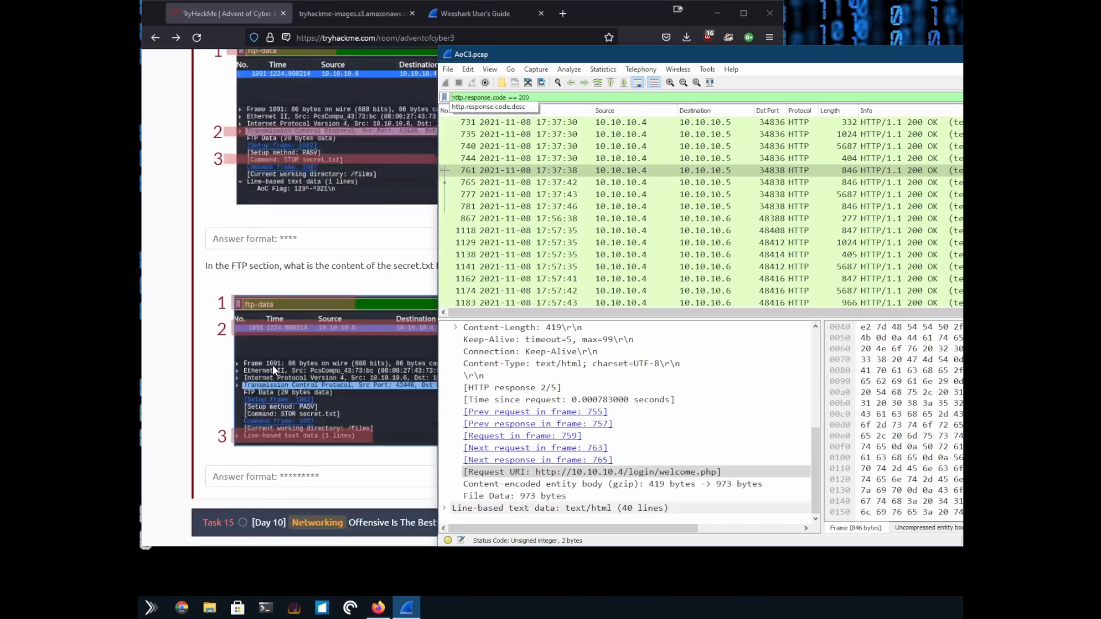
scroll(274, 365, "up", 11)
scroll(274, 365, "up", 10)
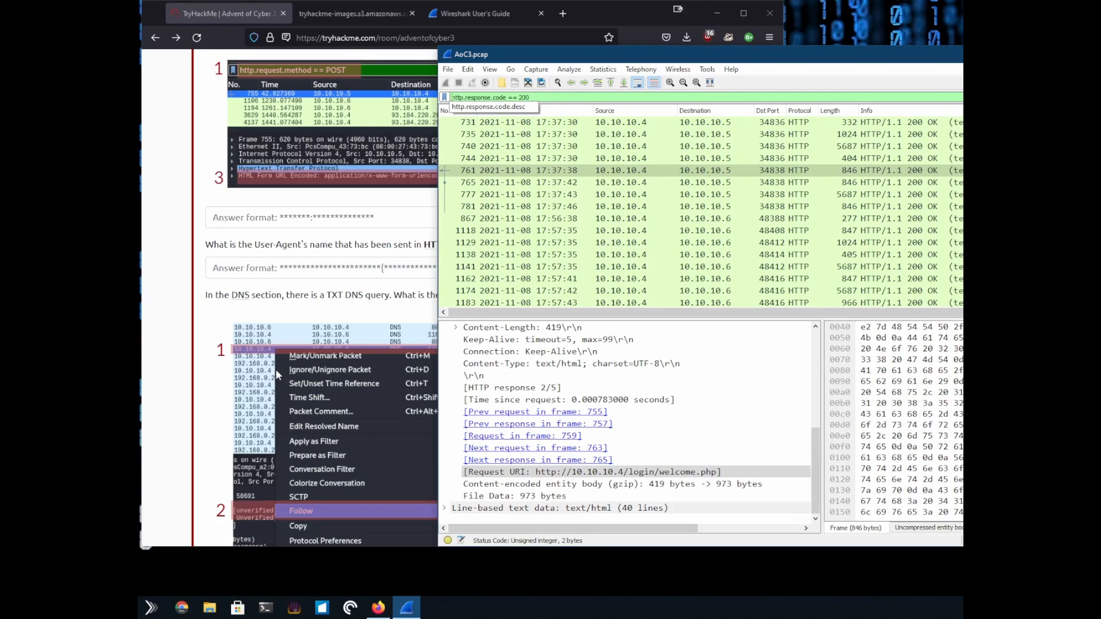
left_click(325, 307)
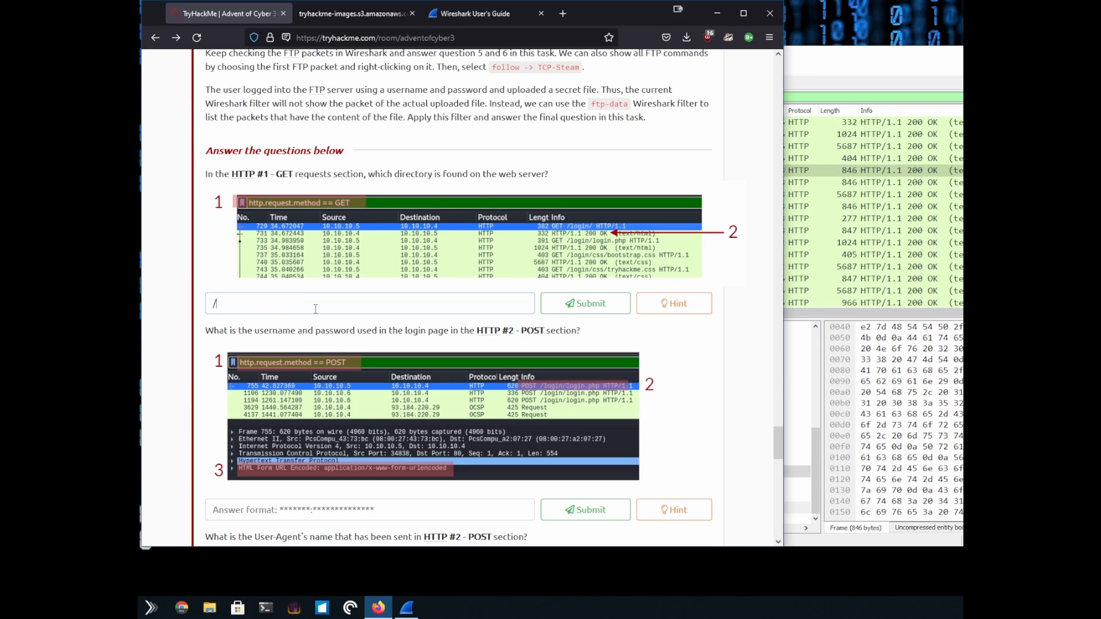
key("Return")
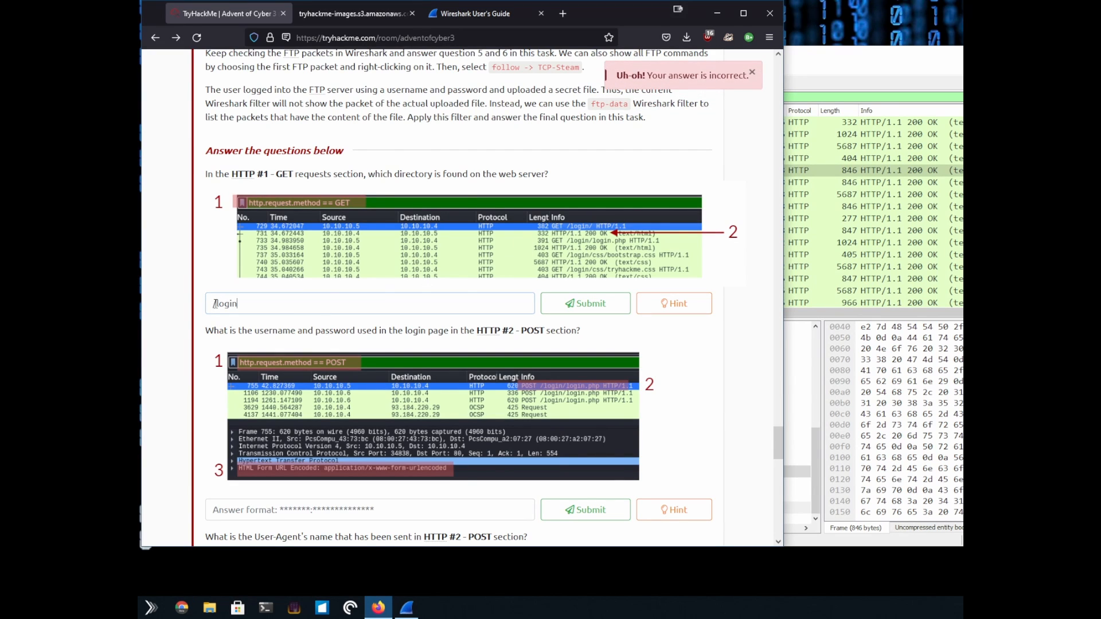
key("Return")
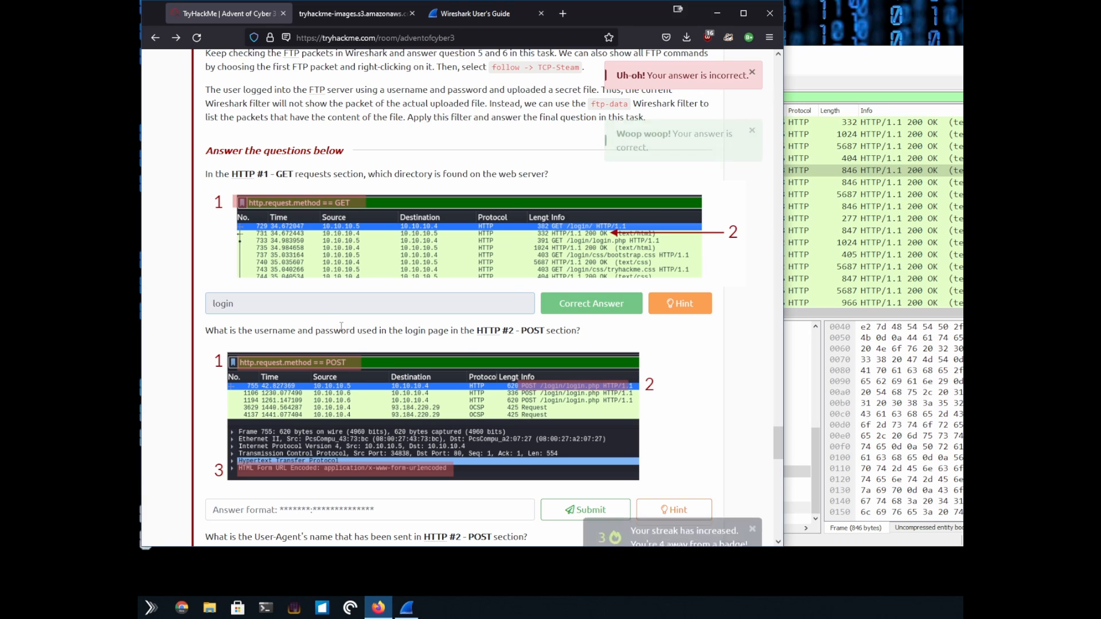
scroll(691, 344, "down", 1)
scroll(690, 344, "down", 1)
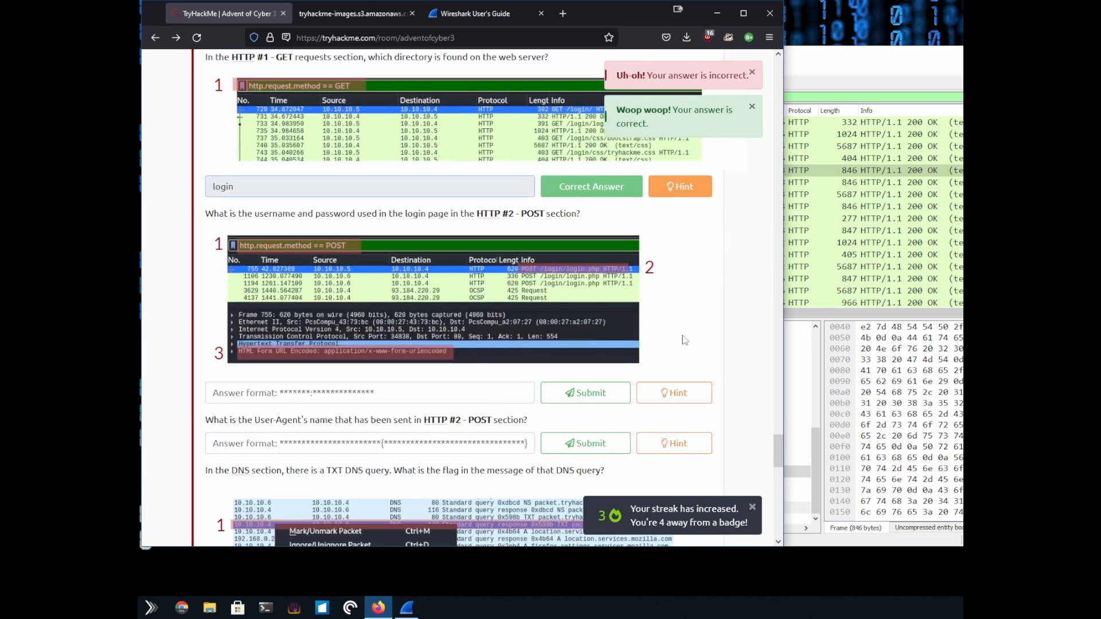
Step: Apply the http.request.method == POST filter from history and right-click login POST frame 755
left_click(871, 96)
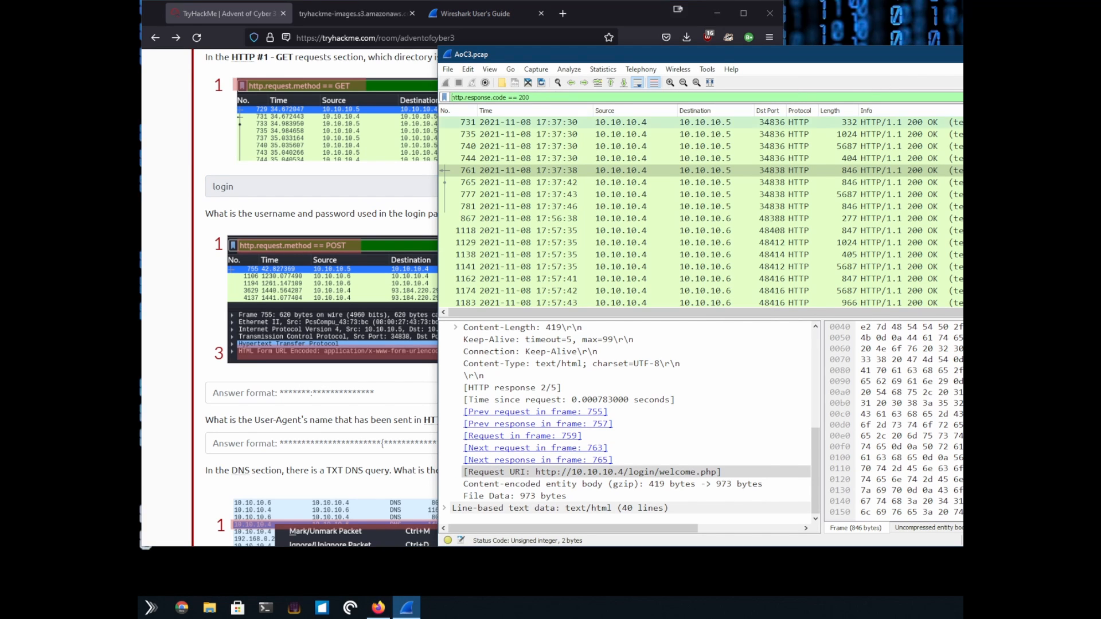
left_click(963, 98)
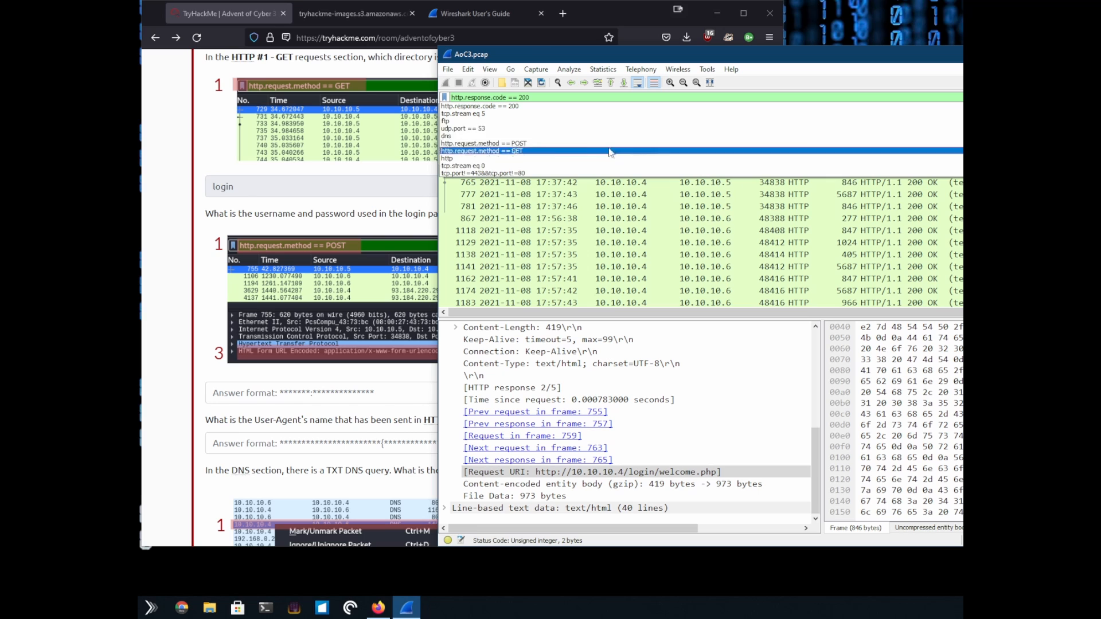
left_click(546, 144)
key("Return")
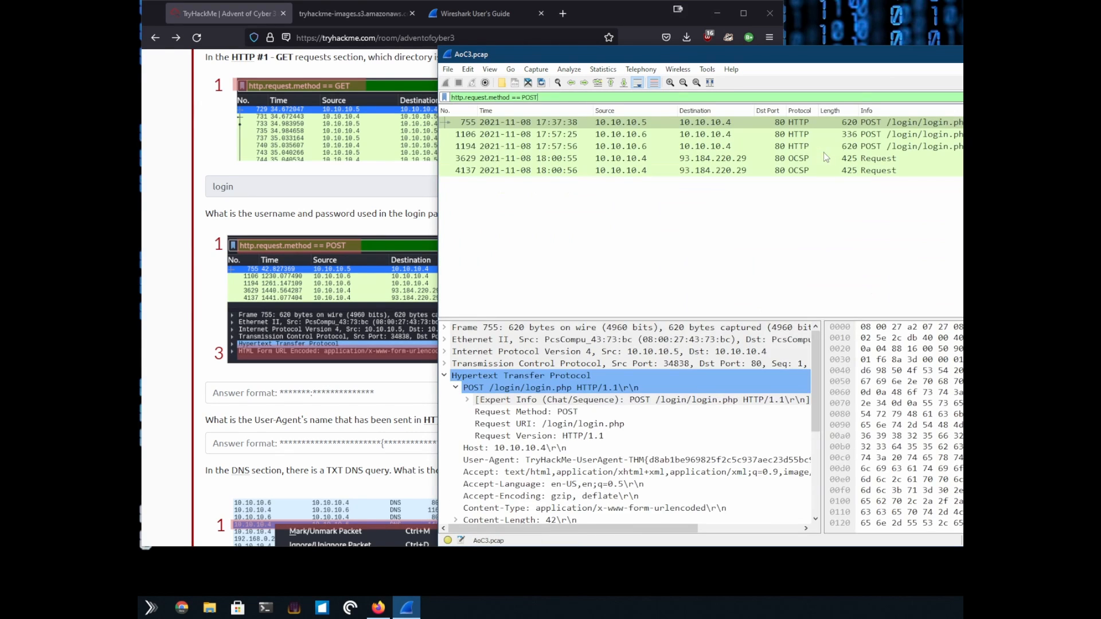
right_click(739, 123)
Step: Follow frame 755's TCP stream and copy the posted username and password line for the HTTP #2 answer
mouse_move(832, 307)
mouse_move(851, 281)
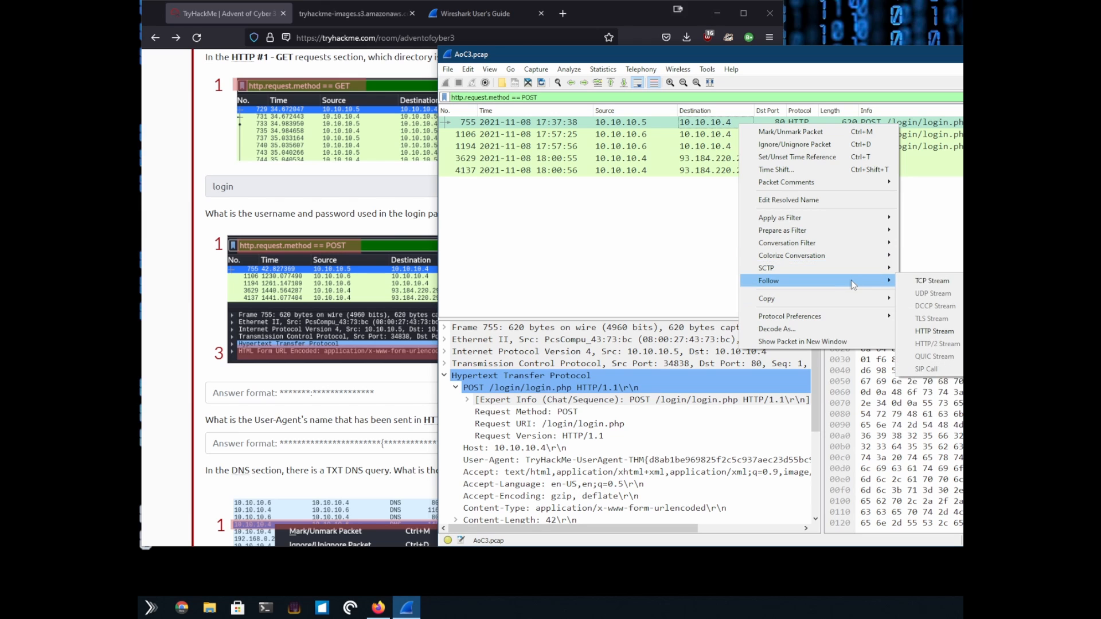
left_click(929, 280)
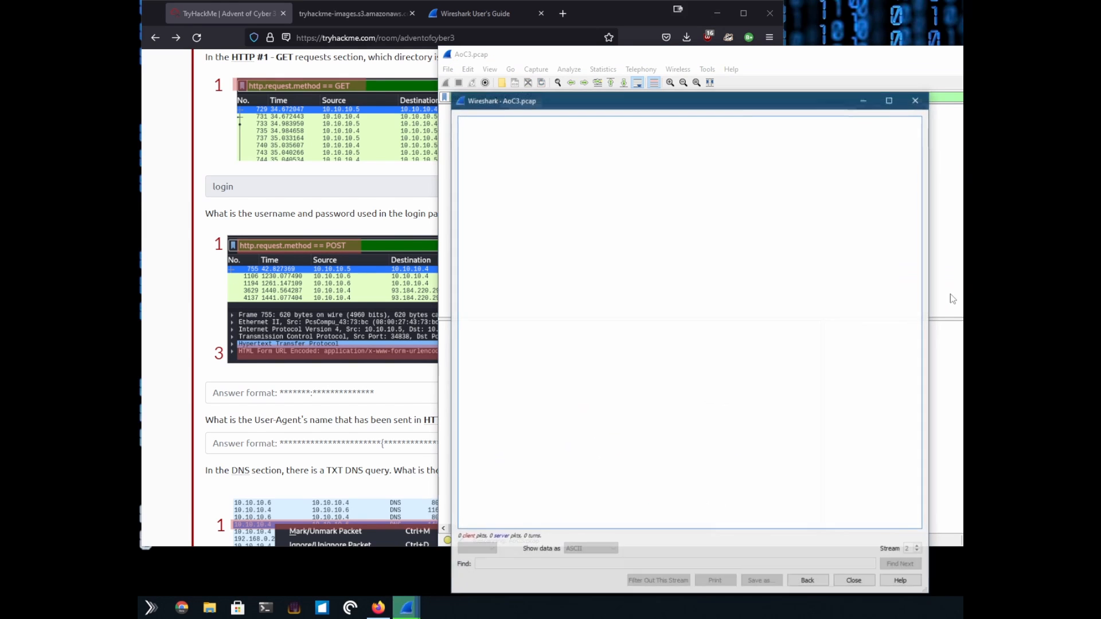
left_click_drag(809, 77, 837, 67)
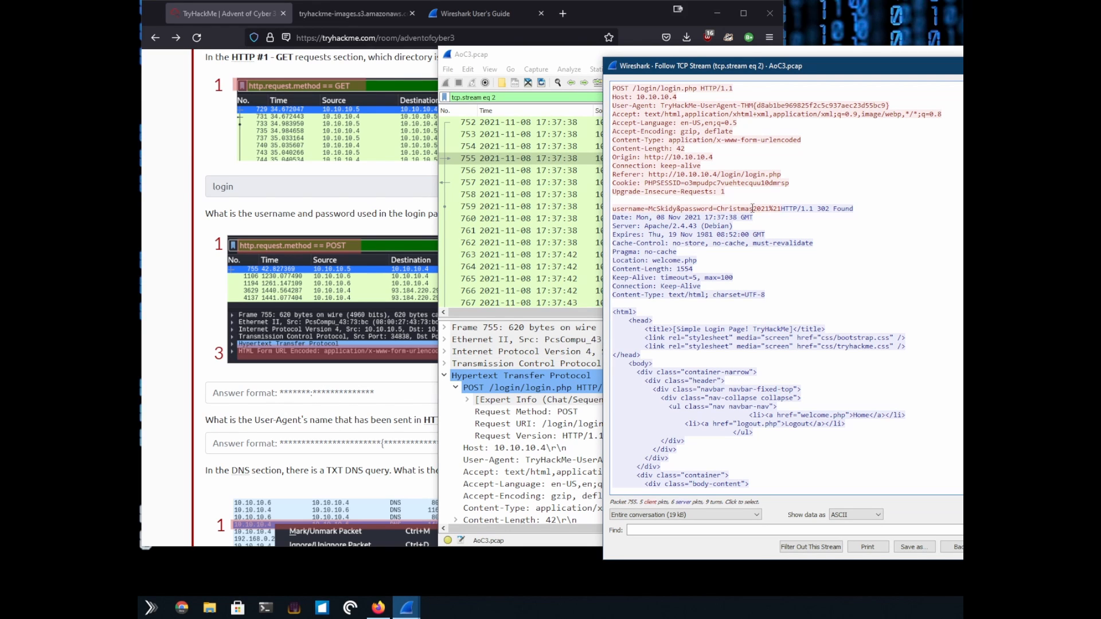
left_click_drag(745, 209, 616, 209)
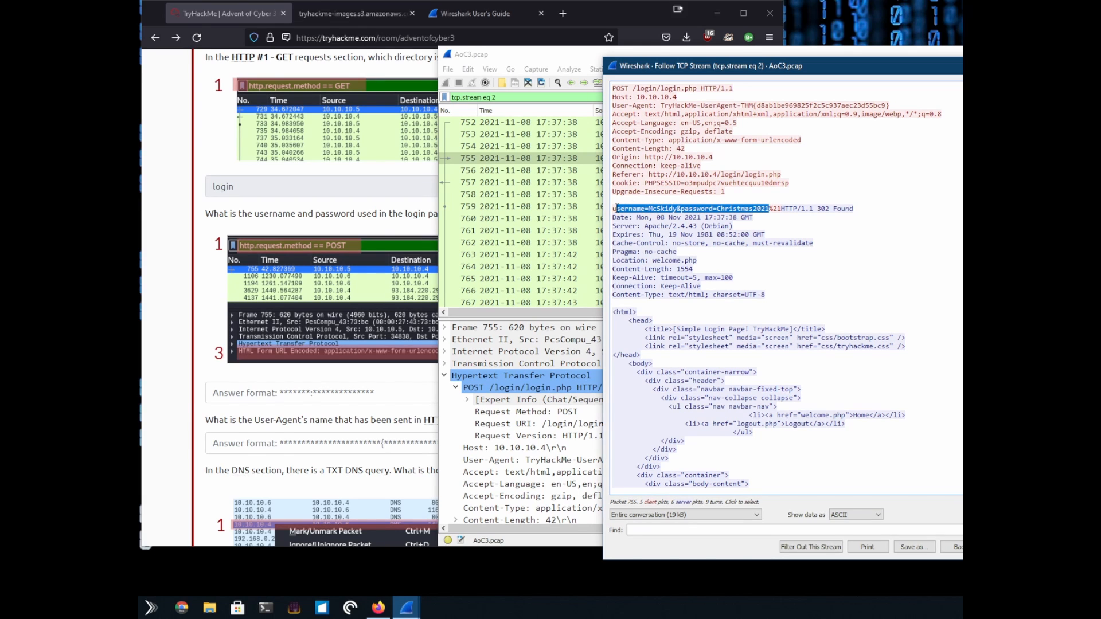
right_click(733, 205)
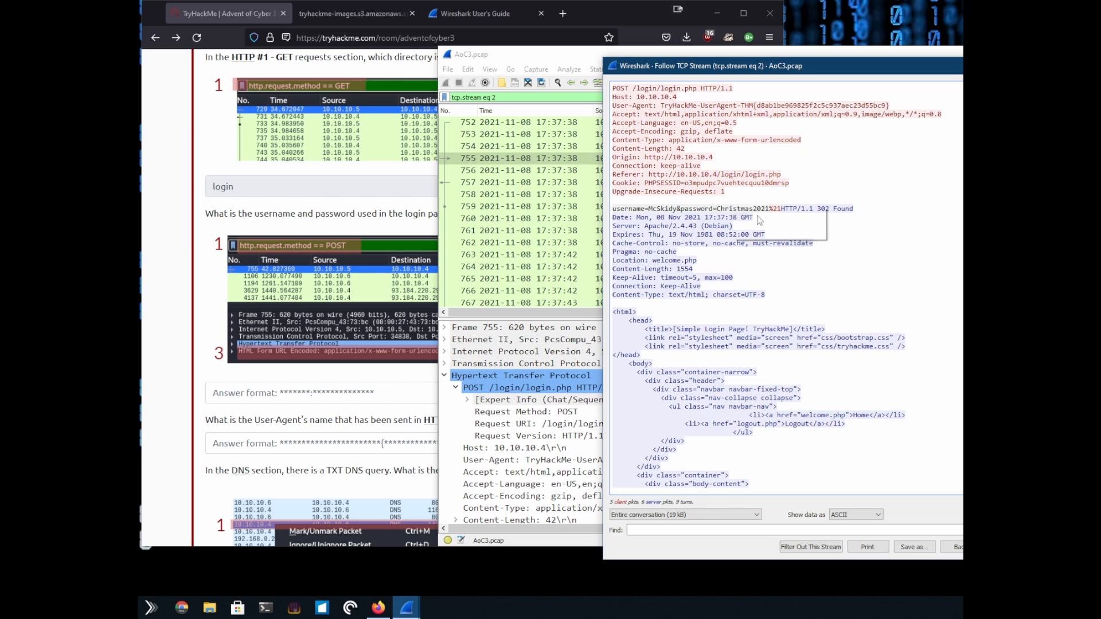
left_click(751, 212)
left_click(426, 400)
Step: Paste the credentials, reformat them as username:password, submit, and close the TCP stream window
key("ctrl+v")
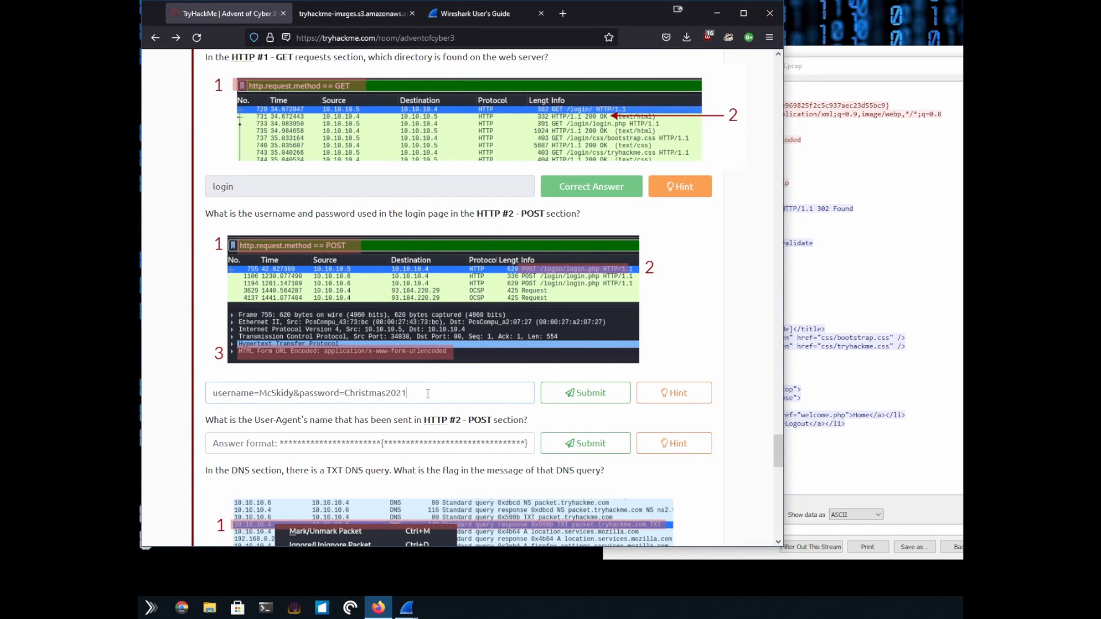
left_click_drag(260, 393, 213, 393)
key("BackSpace")
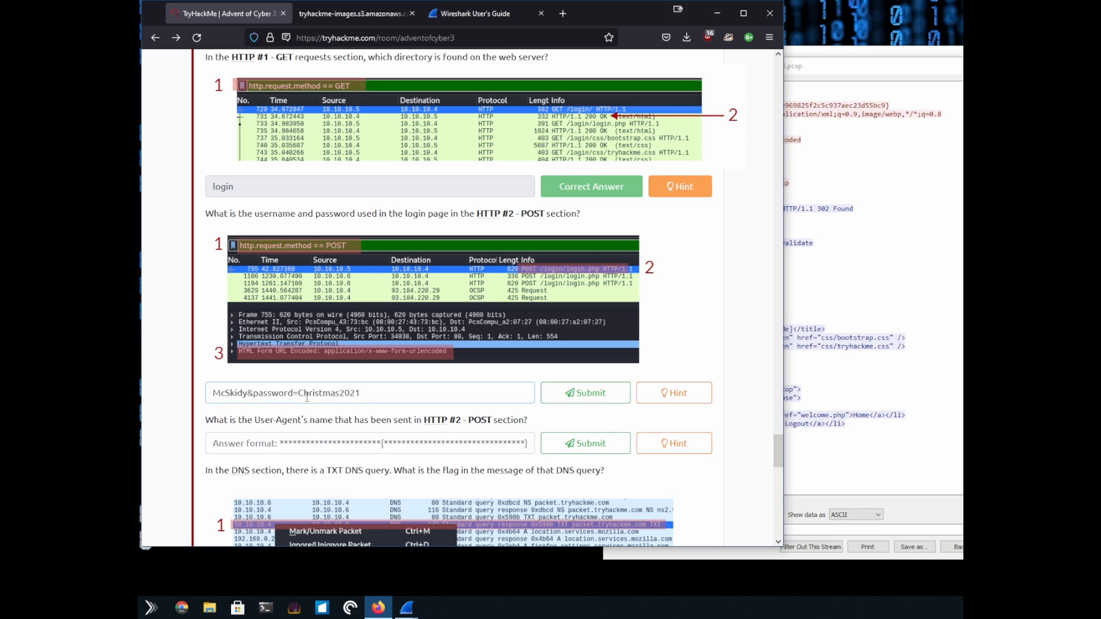
key("BackSpace")
type(":")
key("Delete")
key("Delete")
key("Delete")
key("Delete")
key("Delete")
key("Delete")
key("Delete")
key("Delete")
key("Delete")
key("Return")
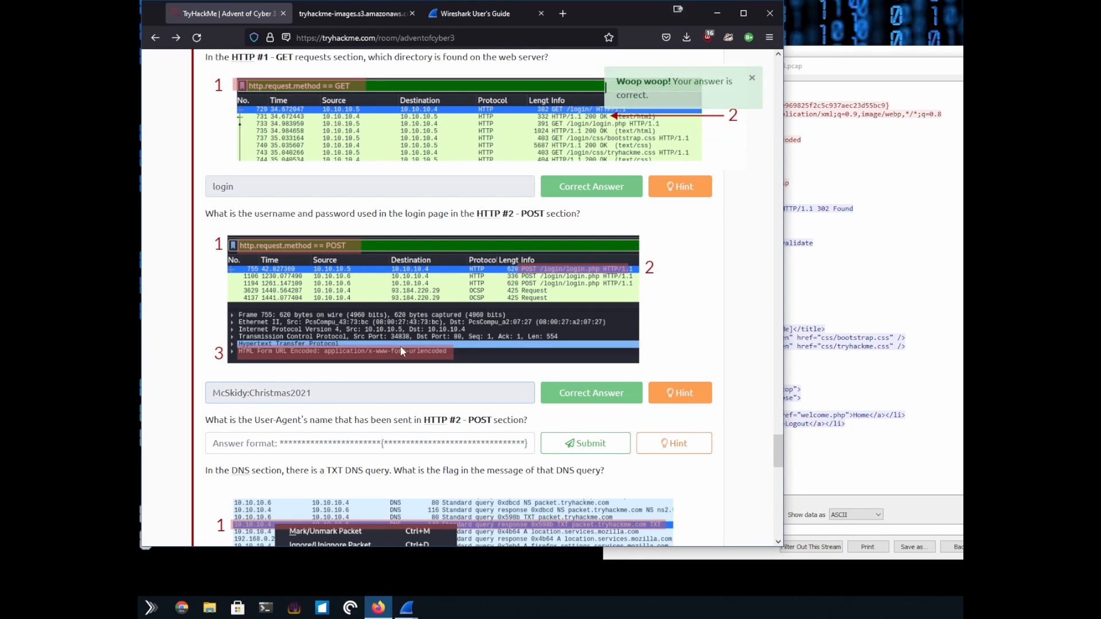
scroll(471, 344, "down", 2)
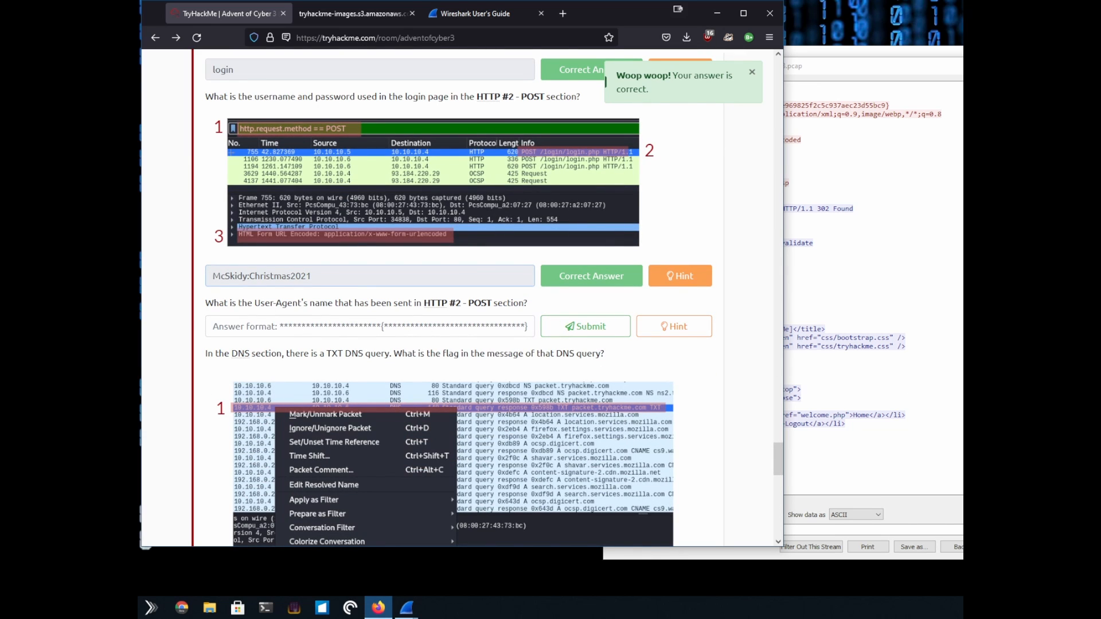
left_click(827, 193)
key("Escape")
Step: Open the Copy options for frame 755's User-Agent header, then return to the TryHackMe page
left_click(853, 222)
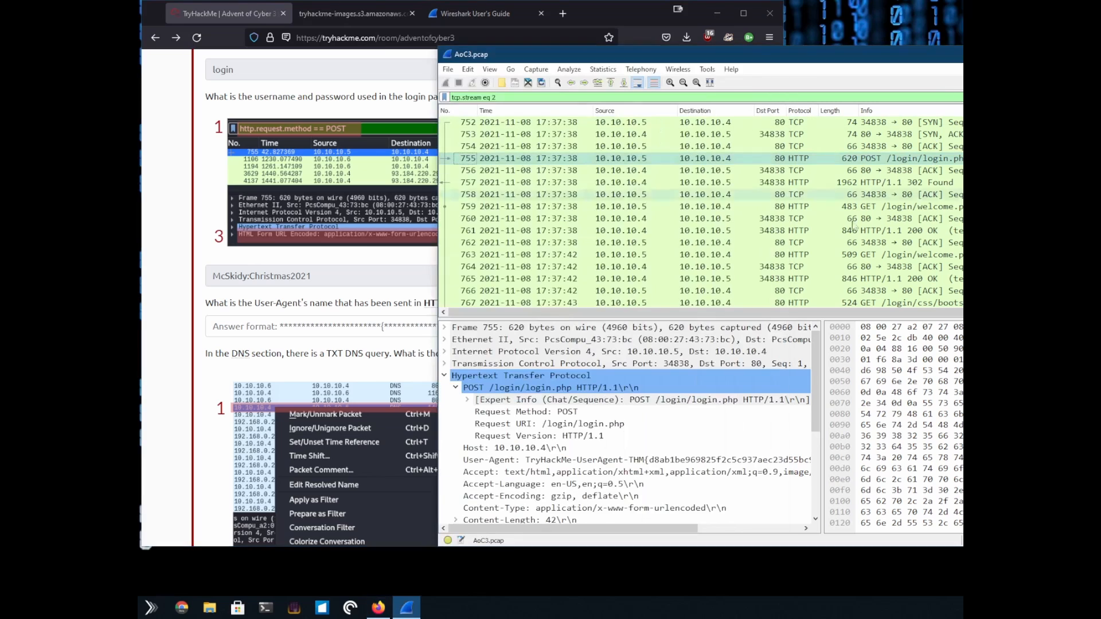
left_click(739, 462)
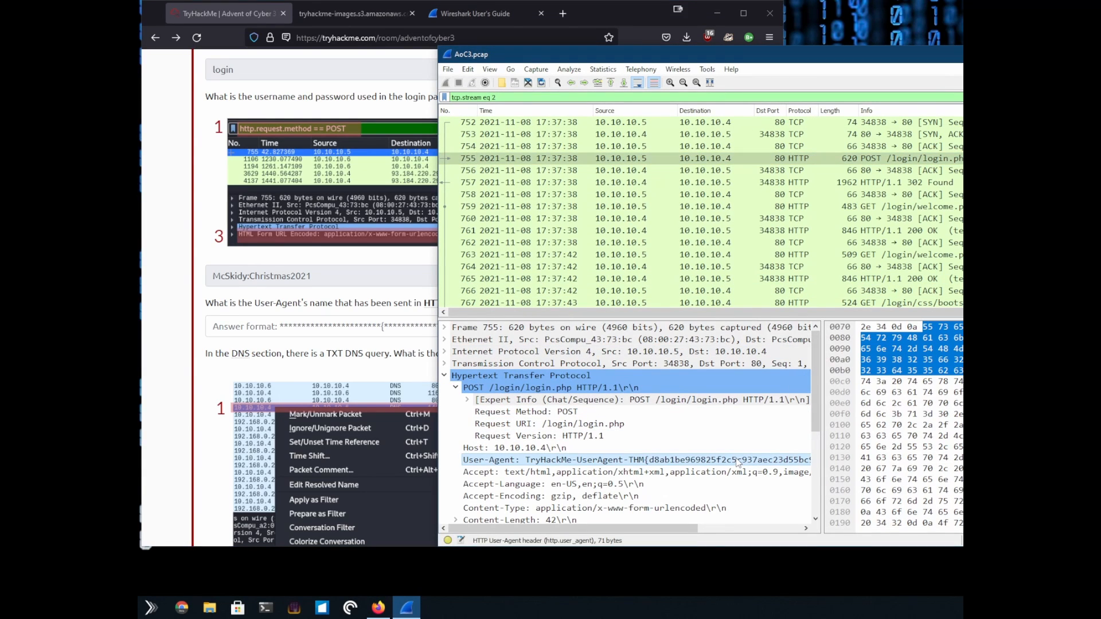
mouse_move(645, 526)
left_mouse_down()
mouse_move(731, 533)
mouse_move(647, 528)
left_mouse_up()
right_click(682, 460)
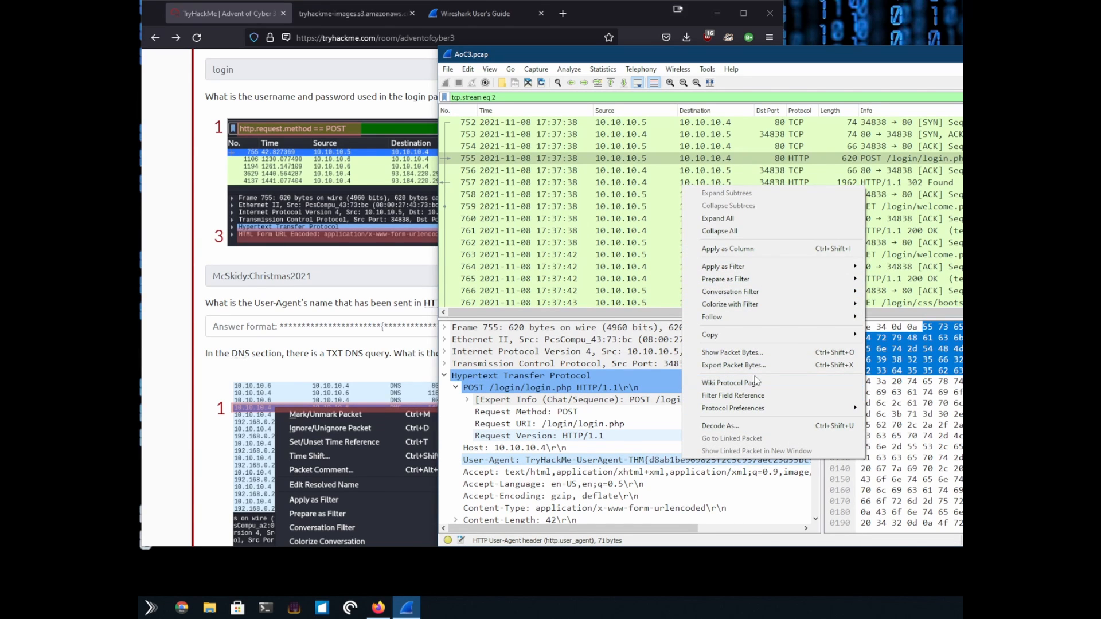
mouse_move(769, 338)
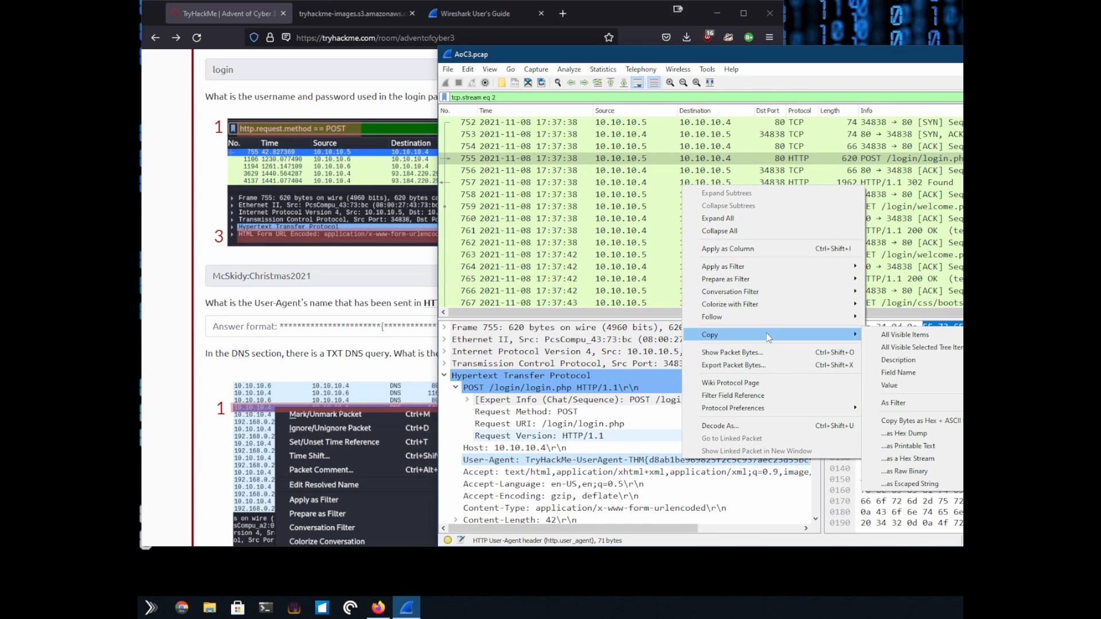
left_click(910, 384)
Step: Paste the User-Agent, strip the TryHackMe-UserAgent- prefix, and submit the flag-only answer
left_click(323, 333)
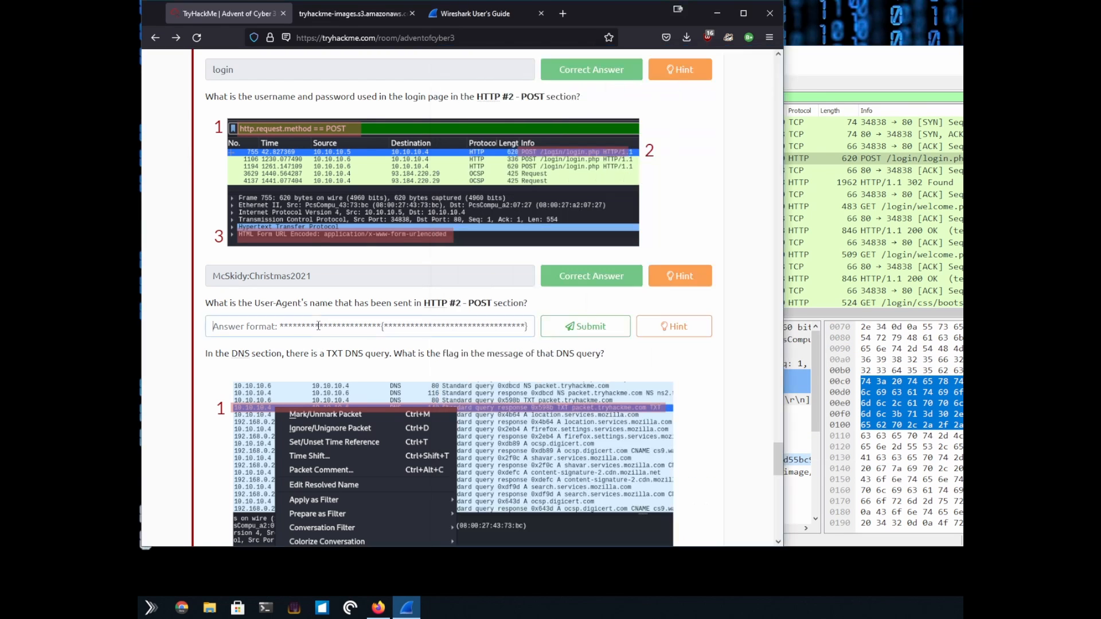
key("ctrl+v")
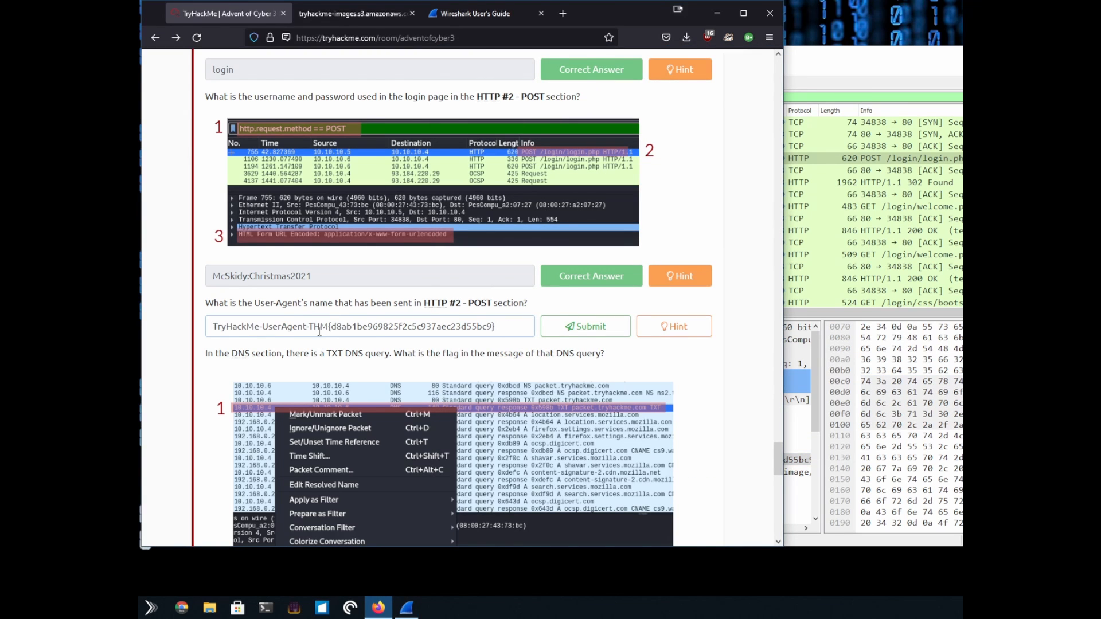
left_click_drag(310, 328, 153, 326)
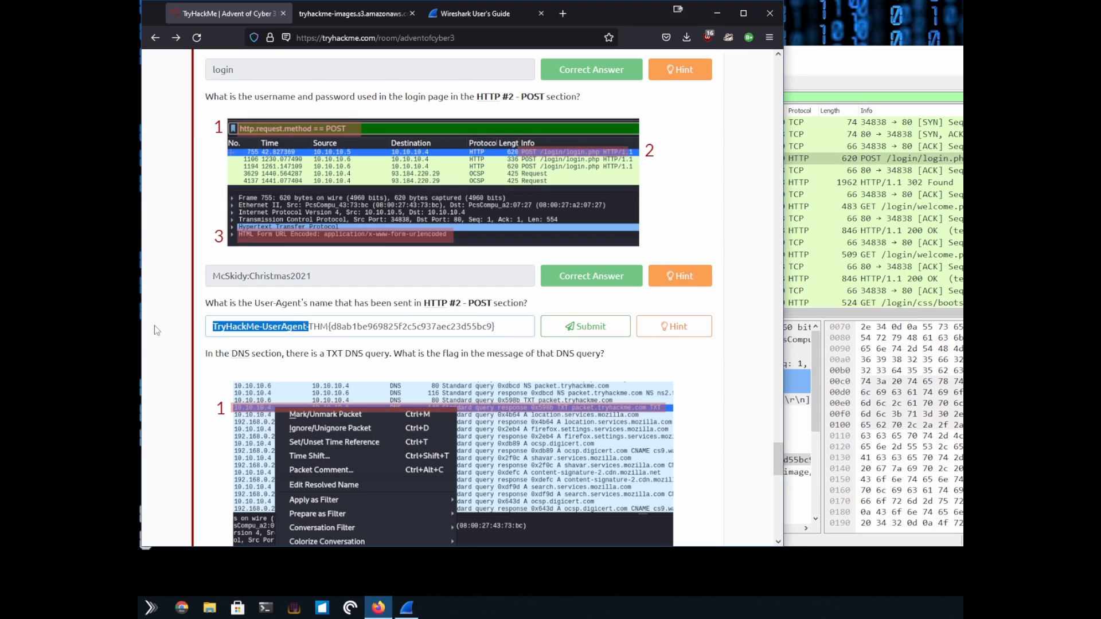
key("BackSpace")
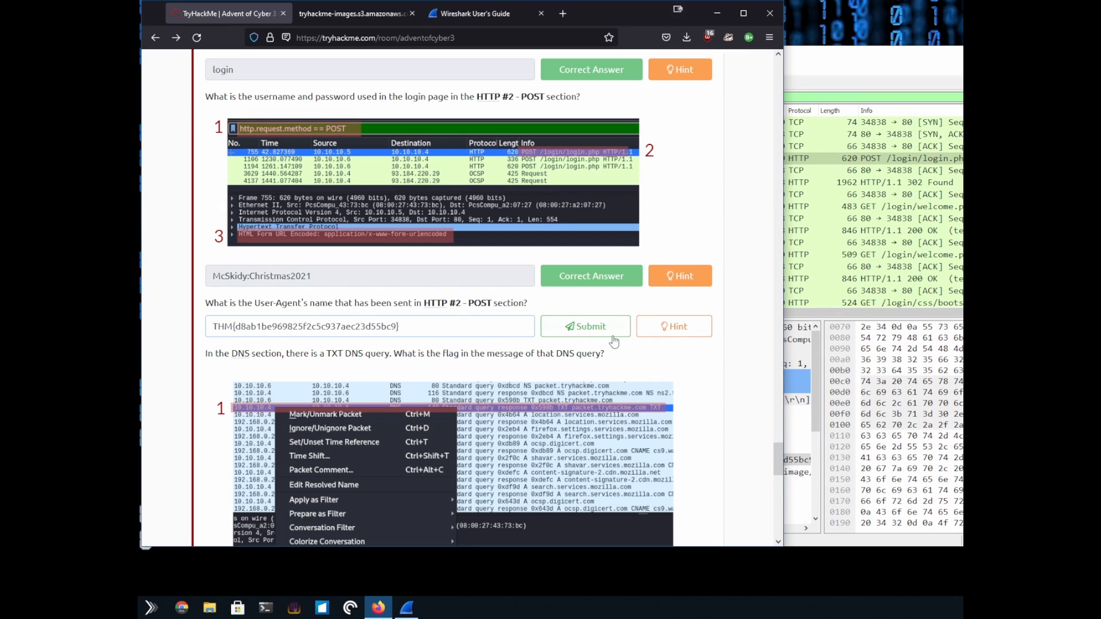
left_click(585, 327)
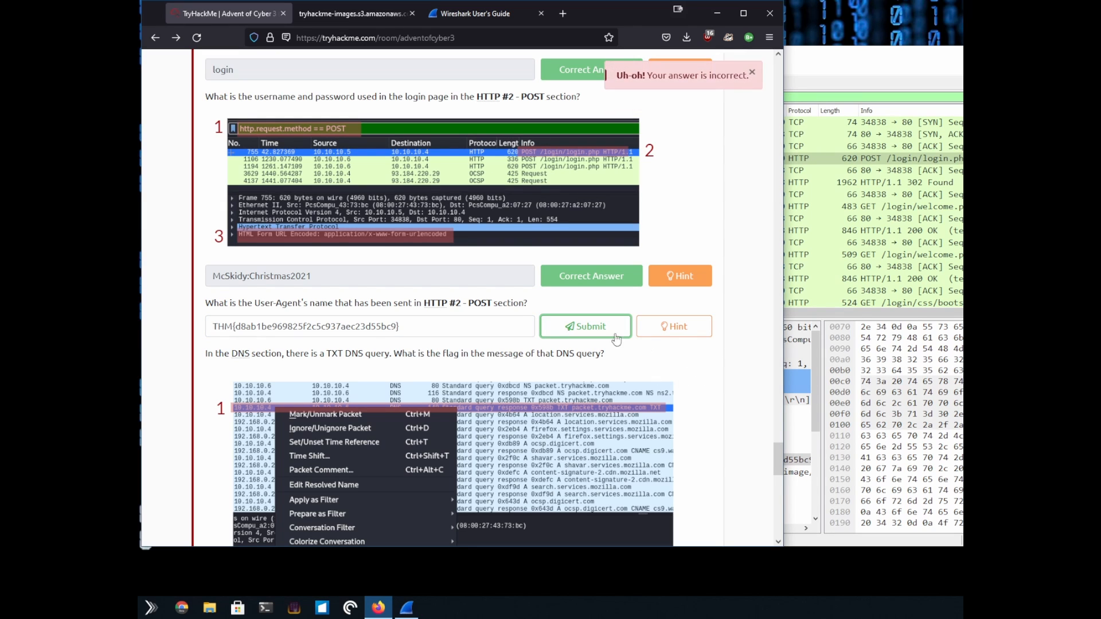
Step: Undo the prefix deletion, clear the rejected answer field, and bring Wireshark back up
left_click(446, 323)
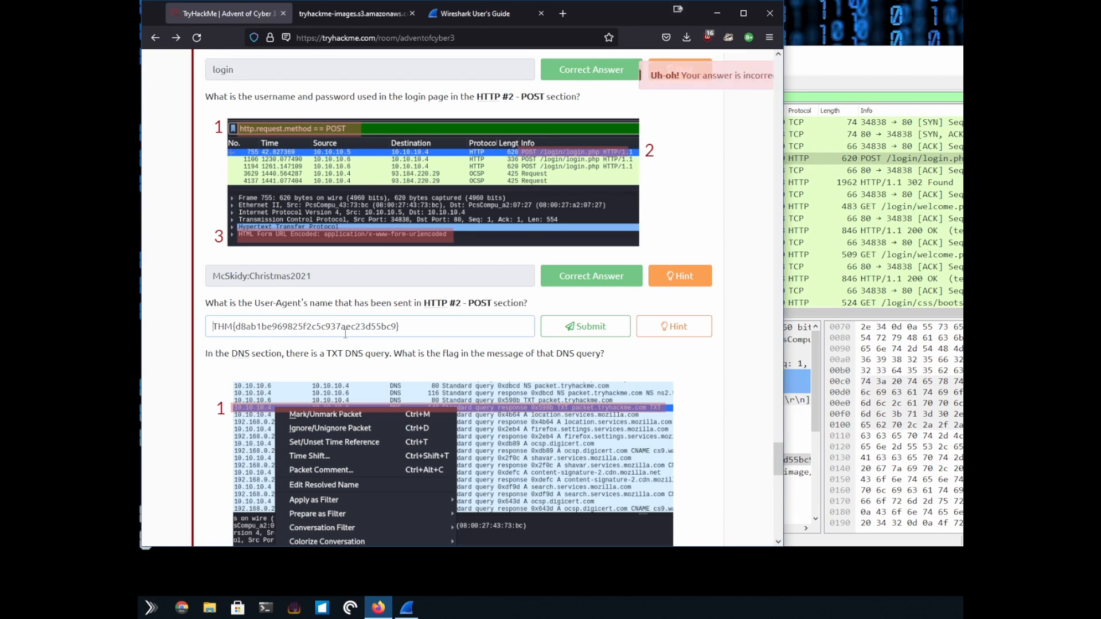
triple_click(330, 326)
right_click(251, 328)
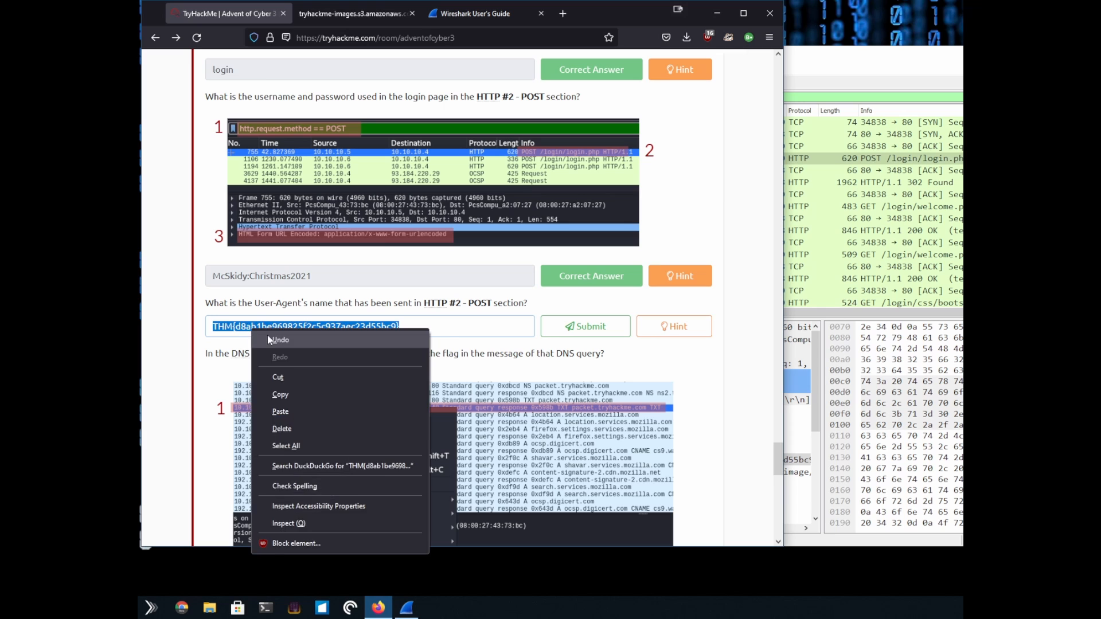
left_click(270, 337)
left_click_drag(525, 328, 234, 320)
key("ctrl+c")
key("BackSpace")
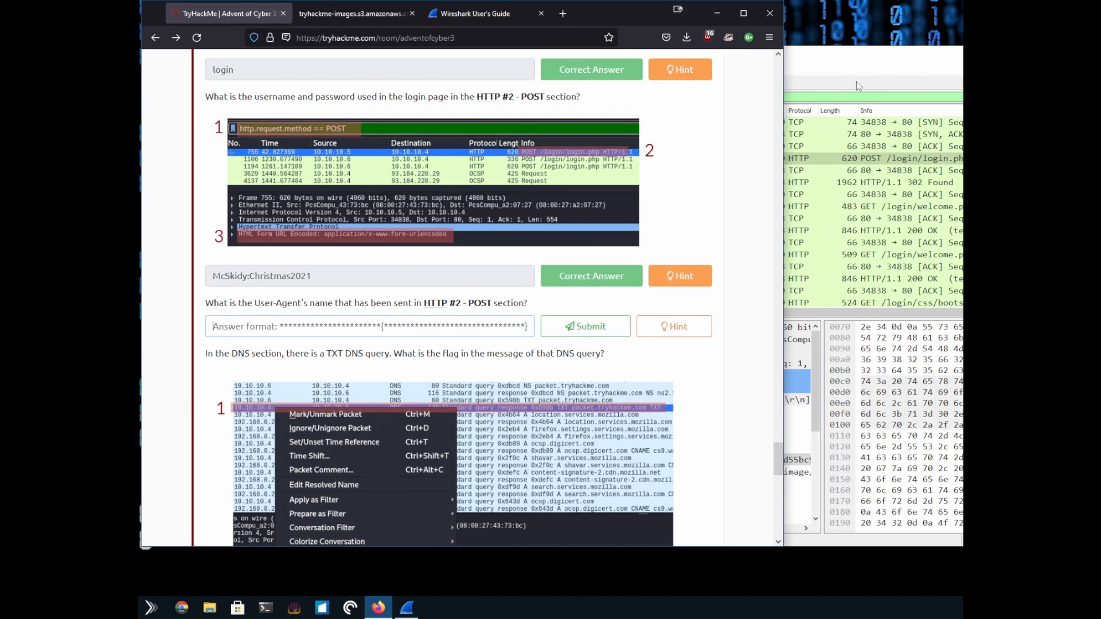
left_click(841, 95)
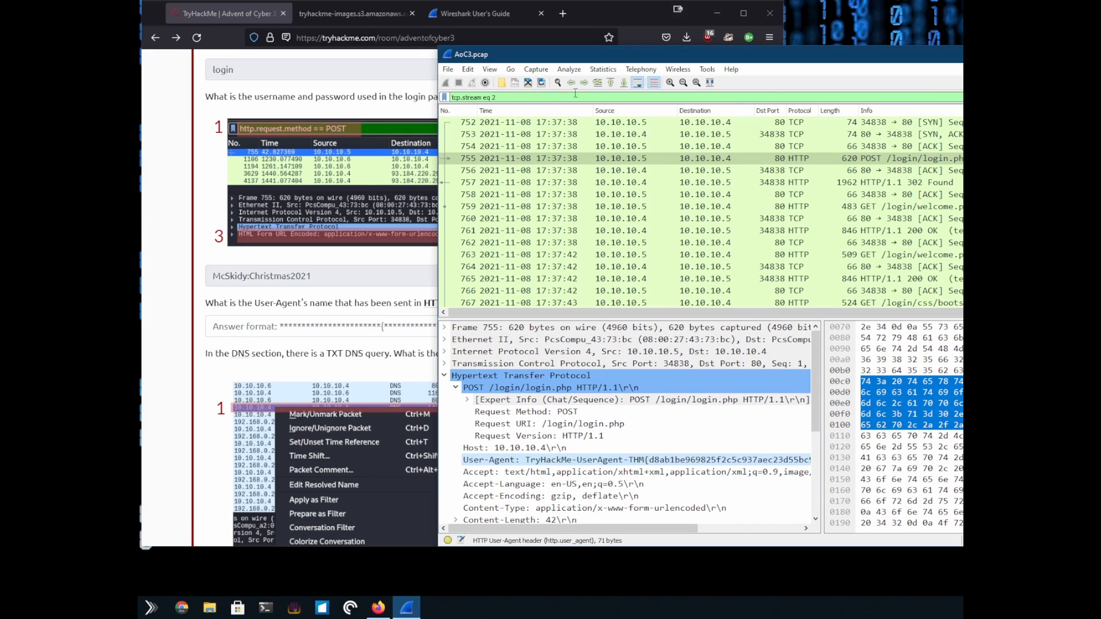
Step: Replace the display filter with http.request.method == POST from the filter history
left_click_drag(533, 95, 354, 79)
key("BackSpace")
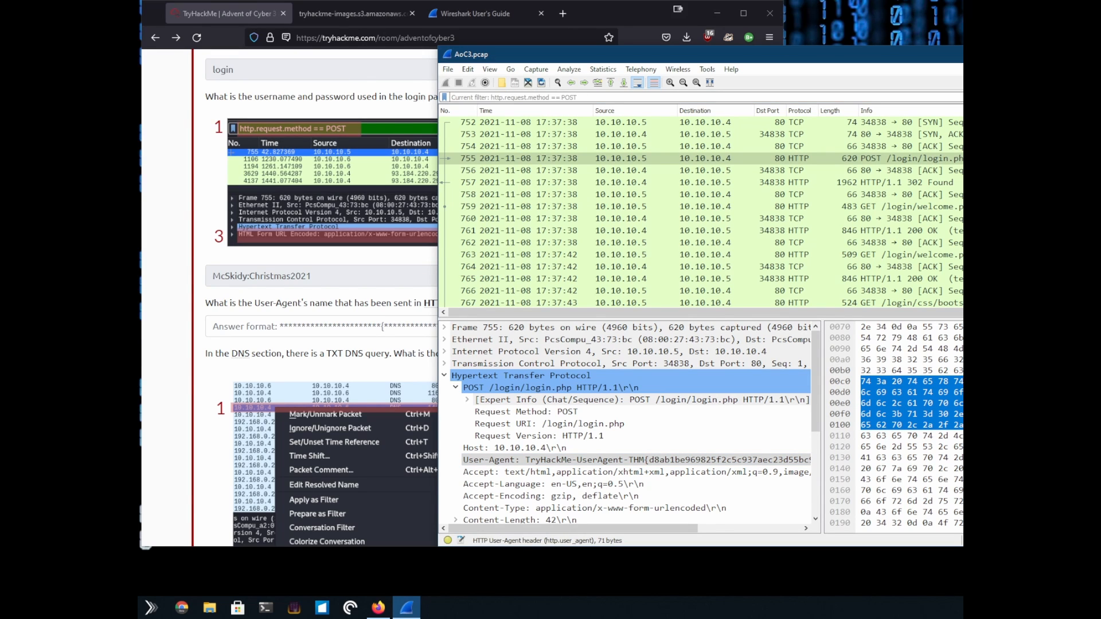
left_click(962, 97)
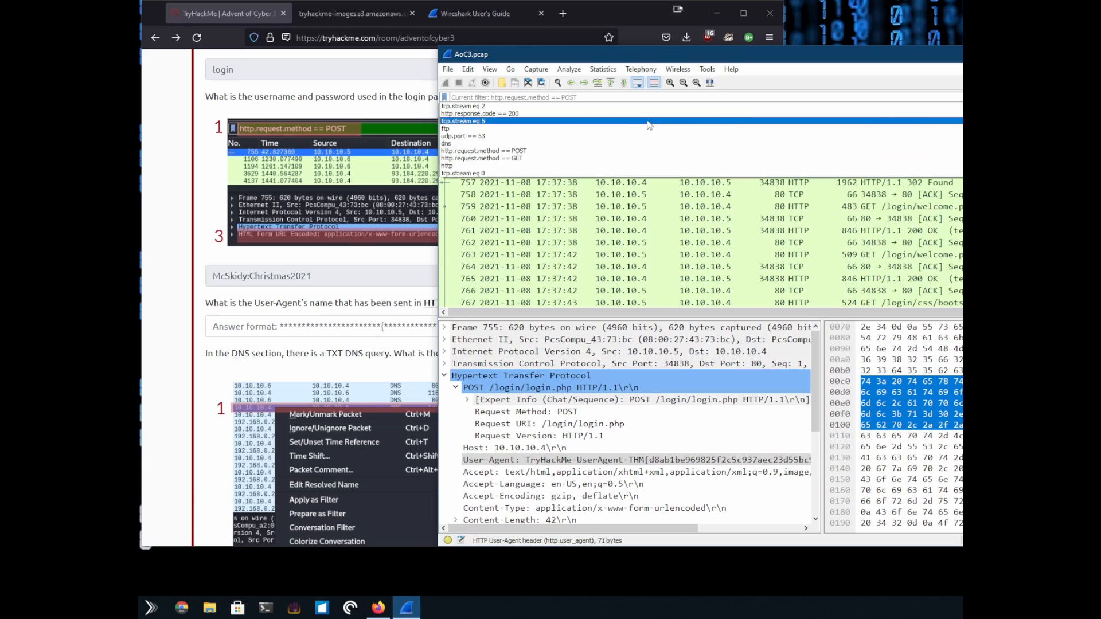
left_click(640, 152)
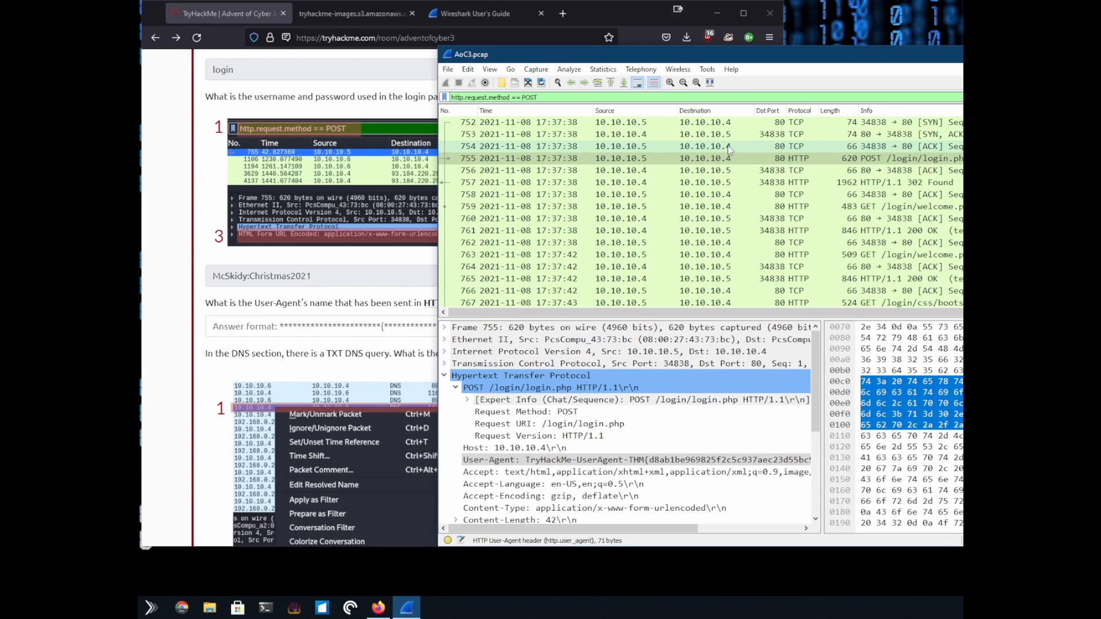
key("Return")
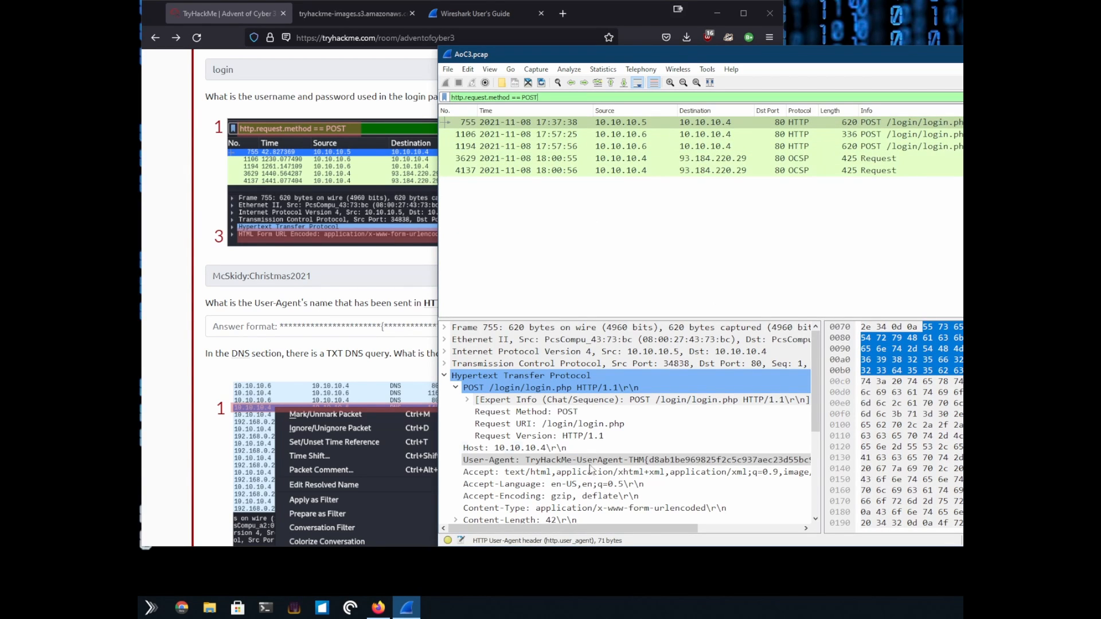
Step: Copy the login request's User-Agent header value and go back to the TryHackMe page
scroll(631, 459, "down", 1)
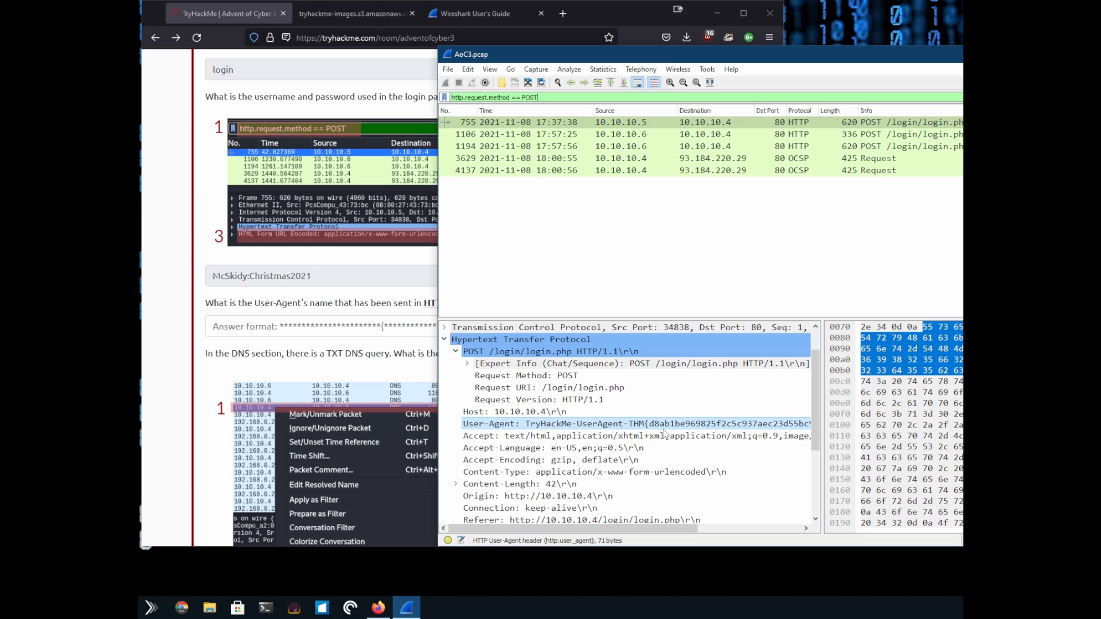
right_click(664, 430)
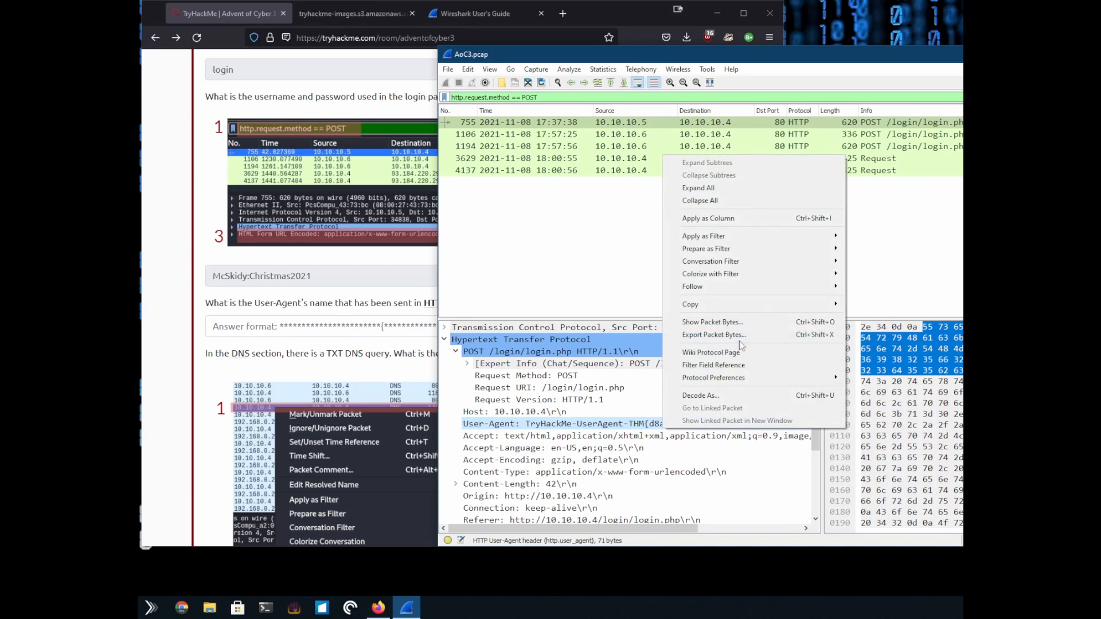
mouse_move(746, 304)
left_click(903, 358)
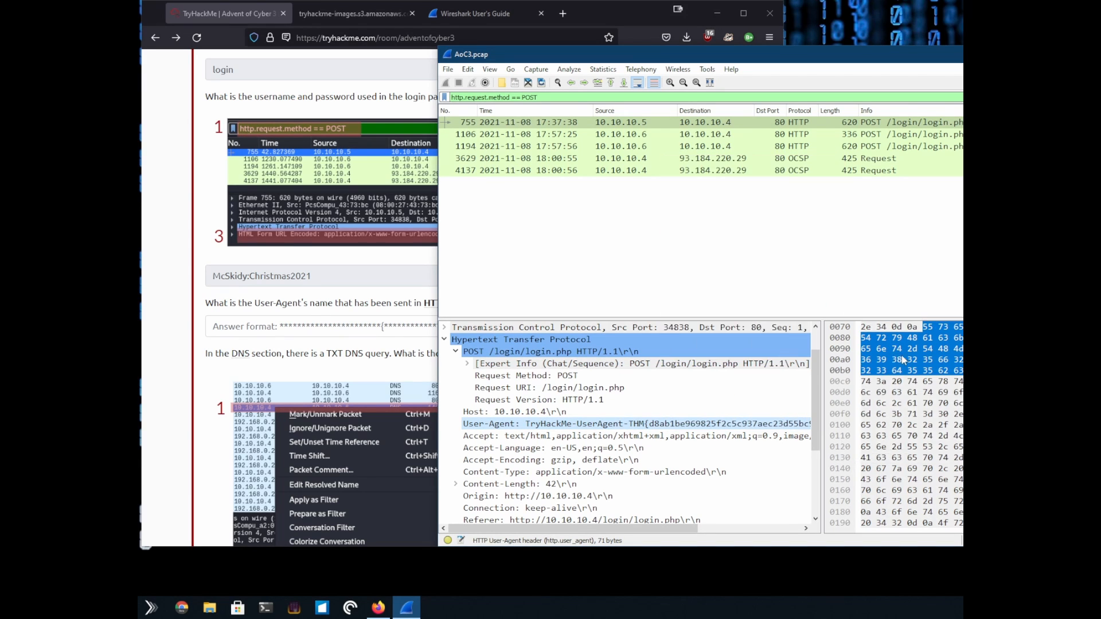
left_click(396, 329)
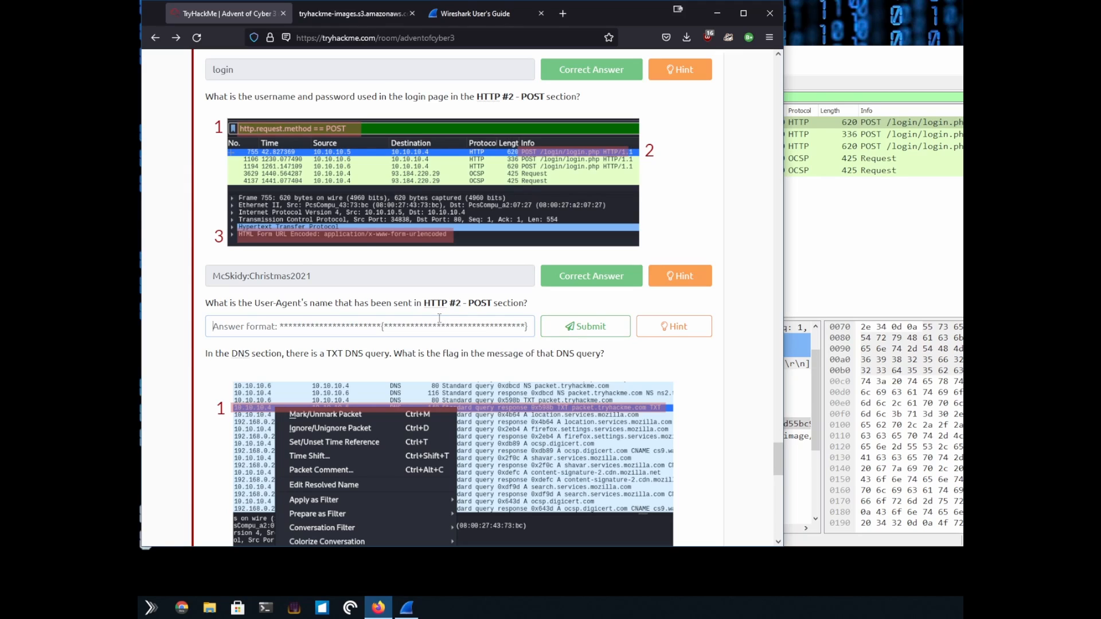
Step: Submit the User-Agent answer as the bare THM flag with the TryHackMe-UserAgent- prefix trimmed
key("ctrl+v")
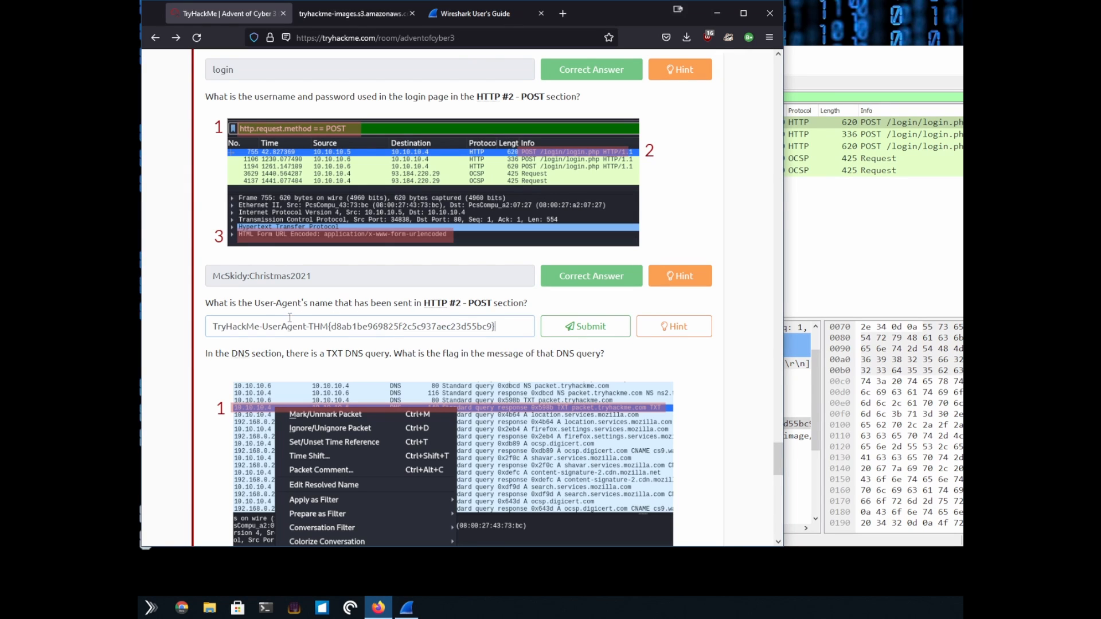
left_click_drag(306, 325, 171, 312)
key("BackSpace")
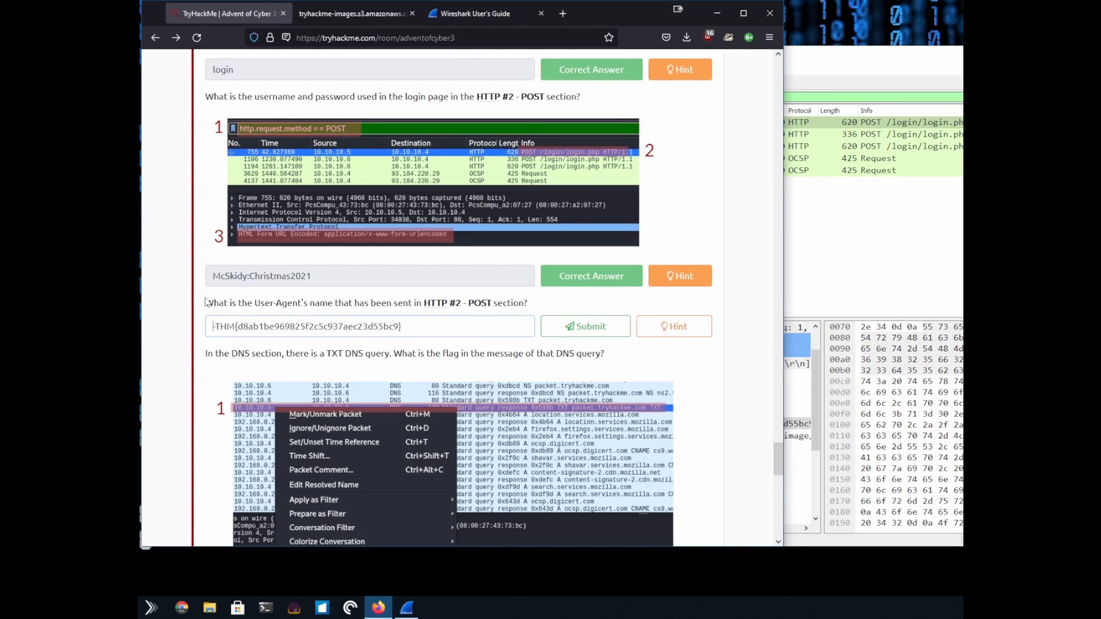
key("Return")
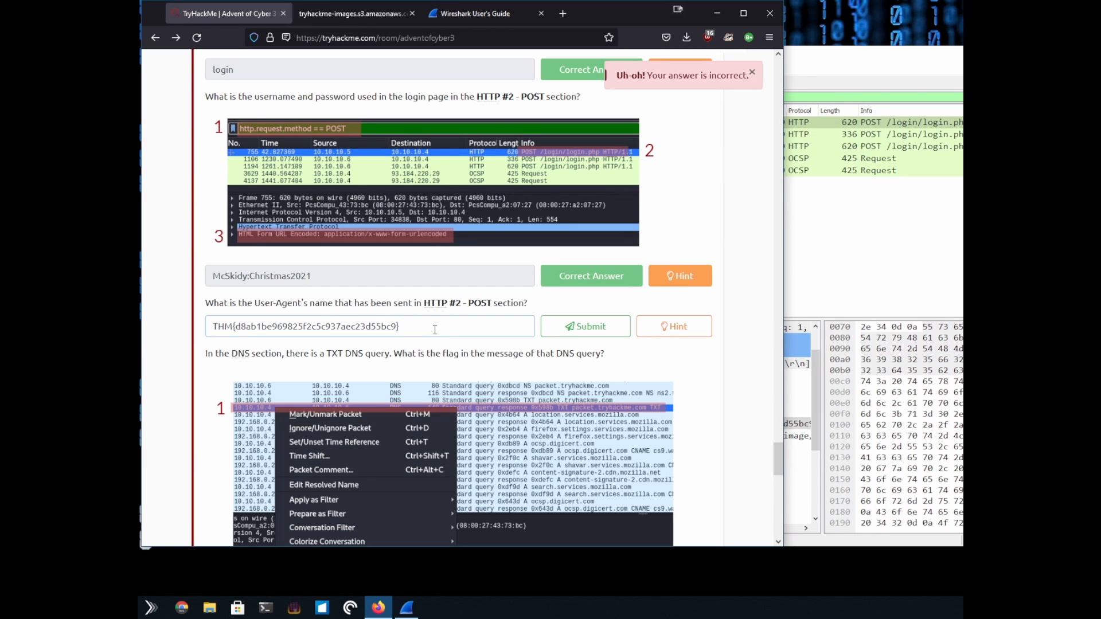
scroll(412, 320, "down", 1)
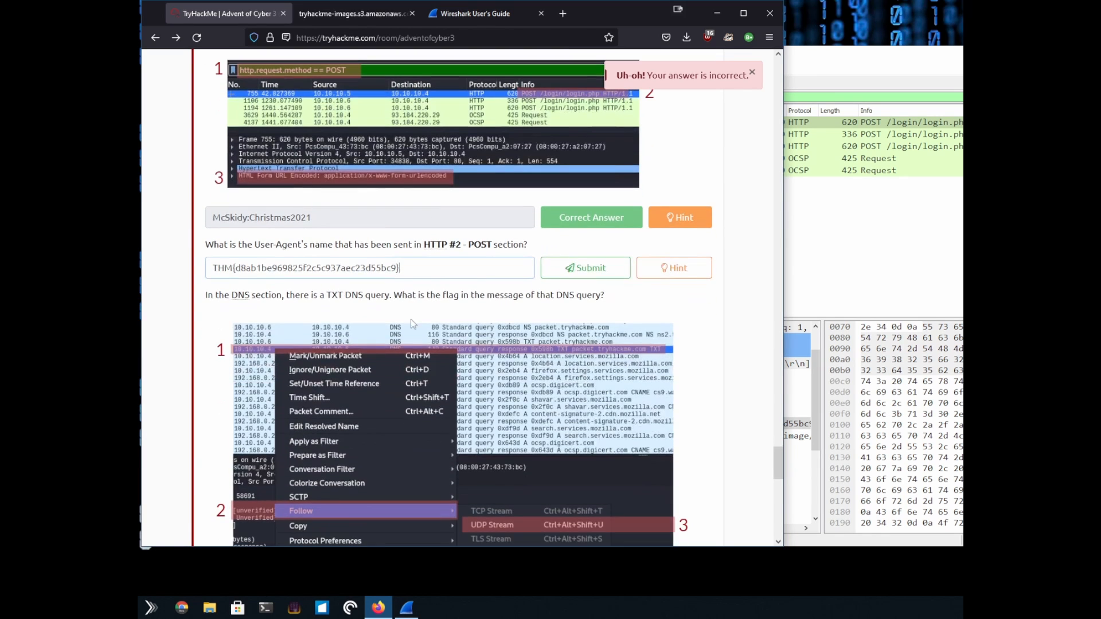
Step: Clear the rejected answer, recopy the User-Agent value and submit the full prefixed string
left_click_drag(401, 268, 154, 263)
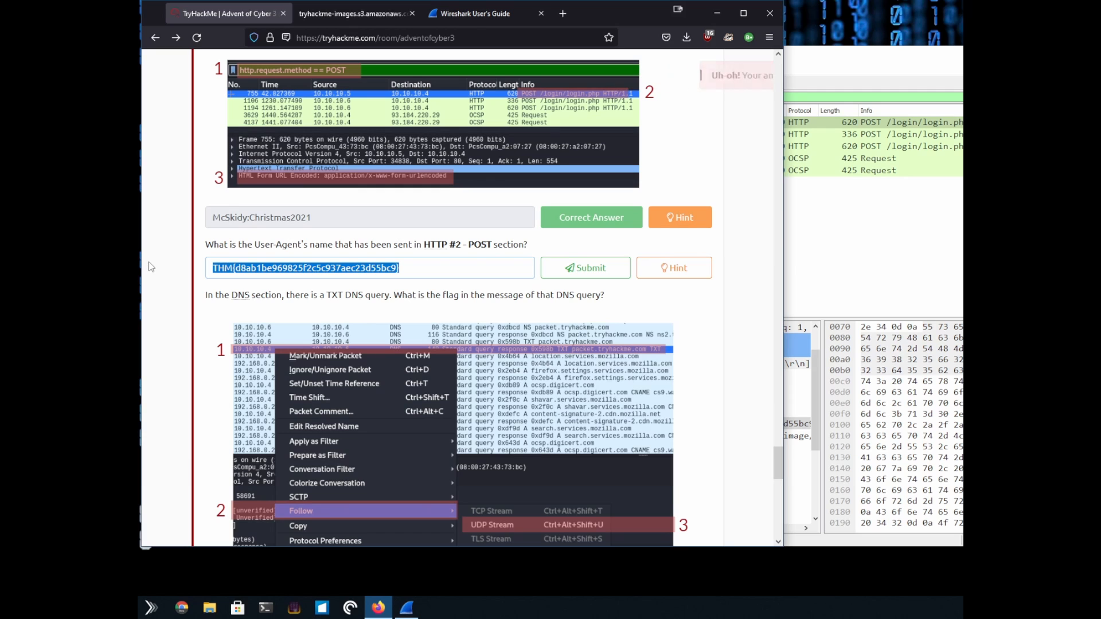
key("BackSpace")
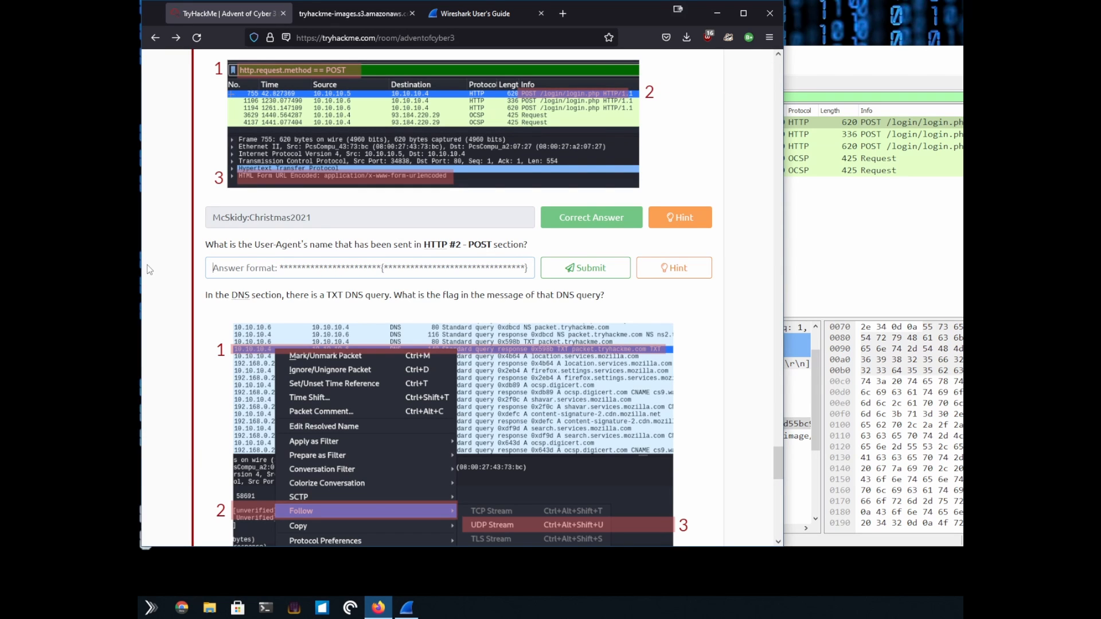
left_click(802, 426)
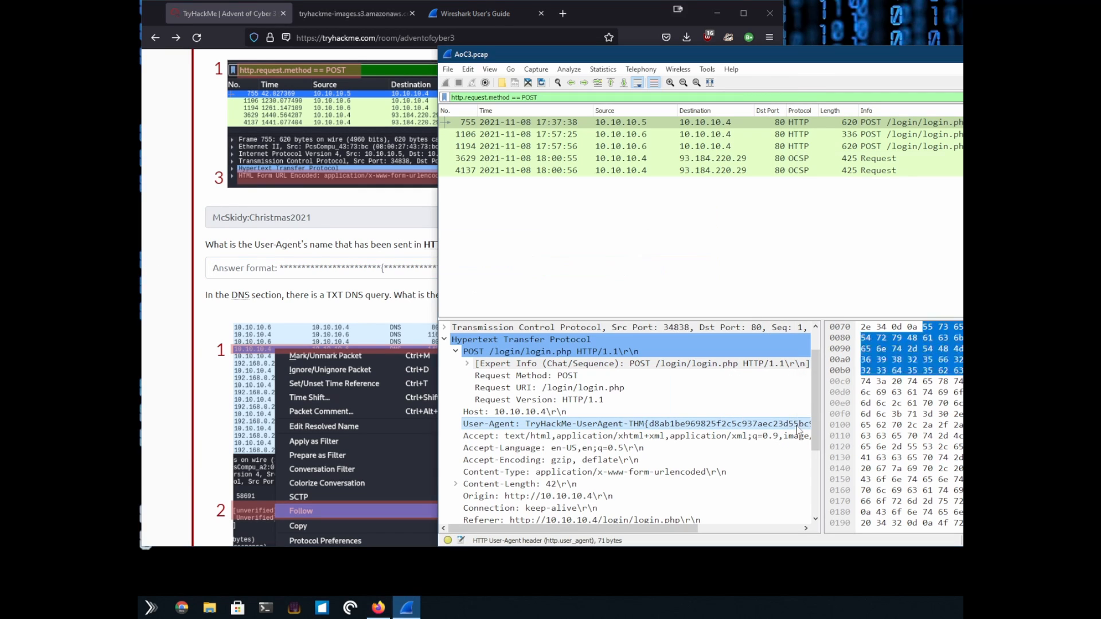
right_click(802, 426)
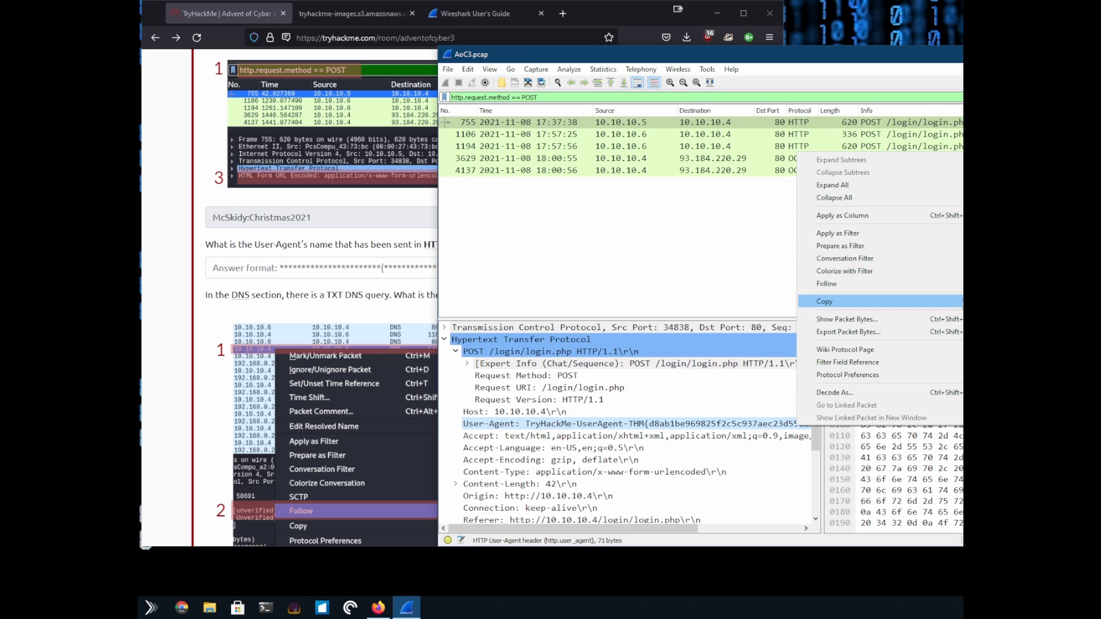
left_click(1016, 357)
left_click(387, 270)
key("ctrl+v")
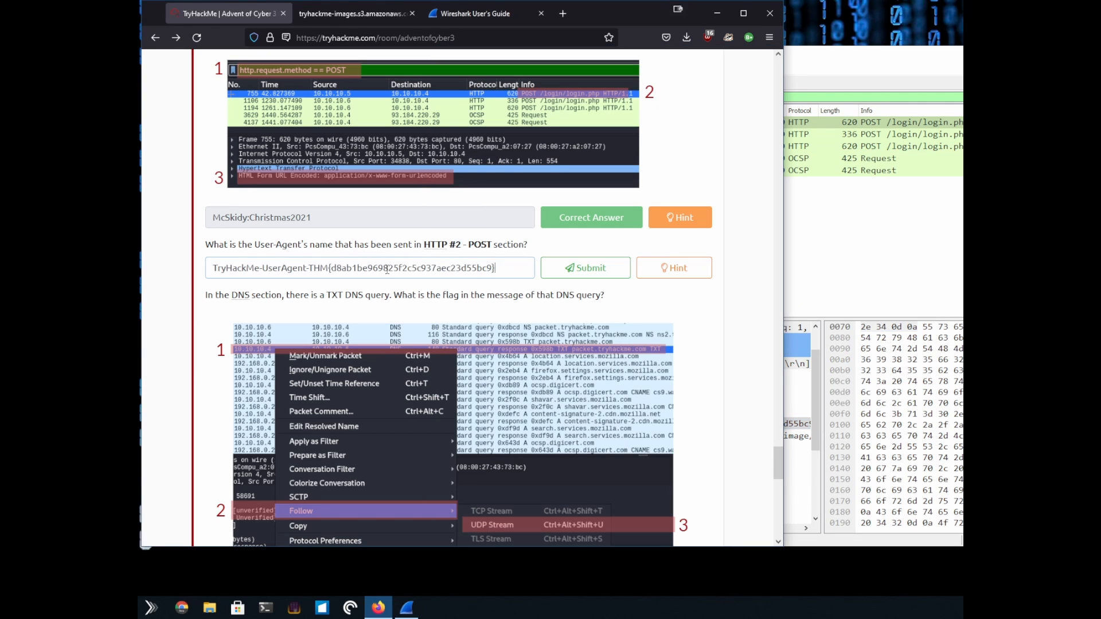
key("Return")
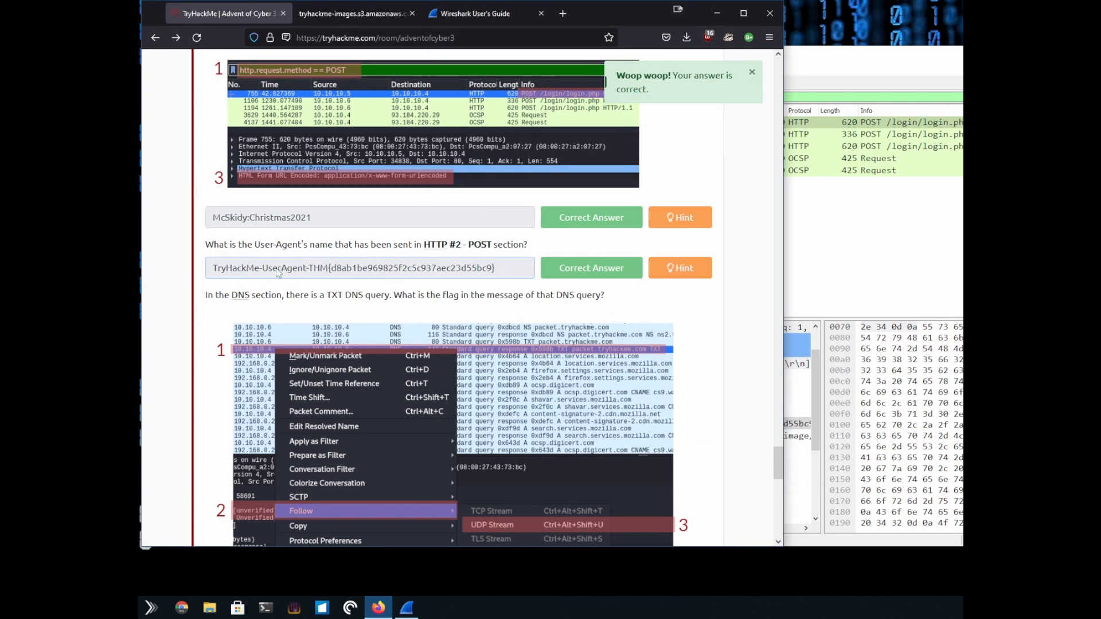
scroll(663, 306, "down", 2)
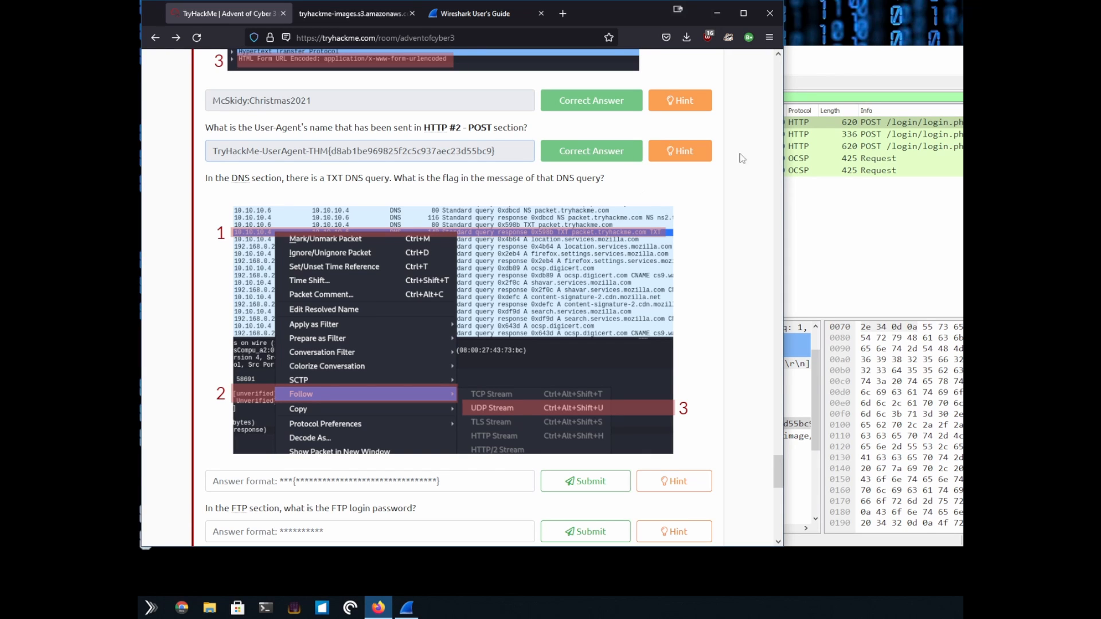
Step: Apply the dns display filter to the AoC3.pcap capture, then glance at the TryHackMe question
left_click(831, 123)
left_click(564, 96)
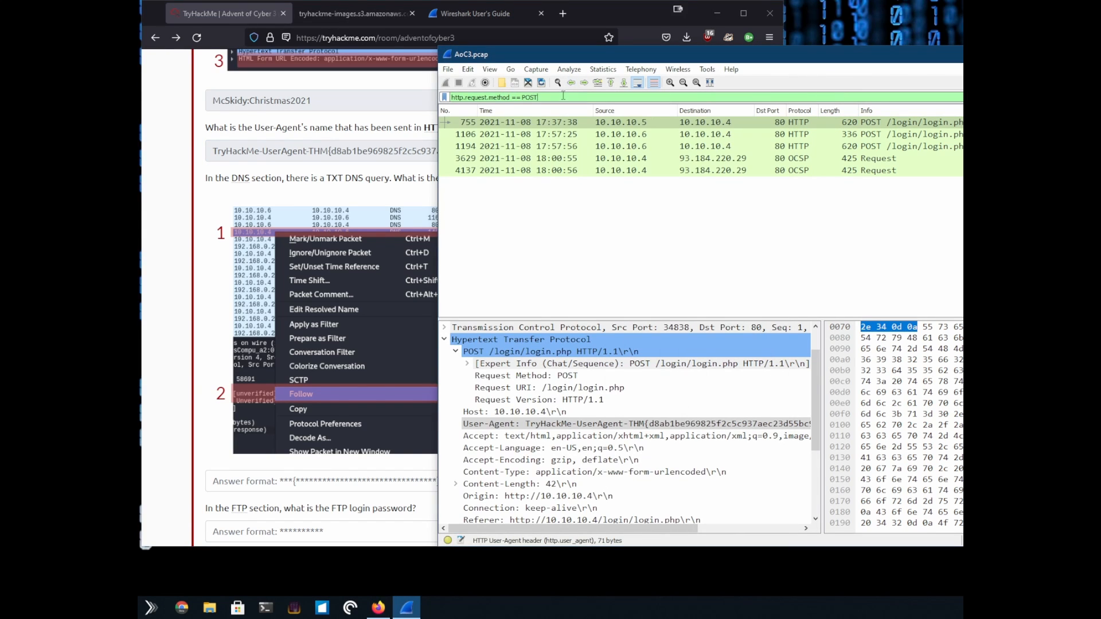
key("ctrl+a")
type("dns")
key("Return")
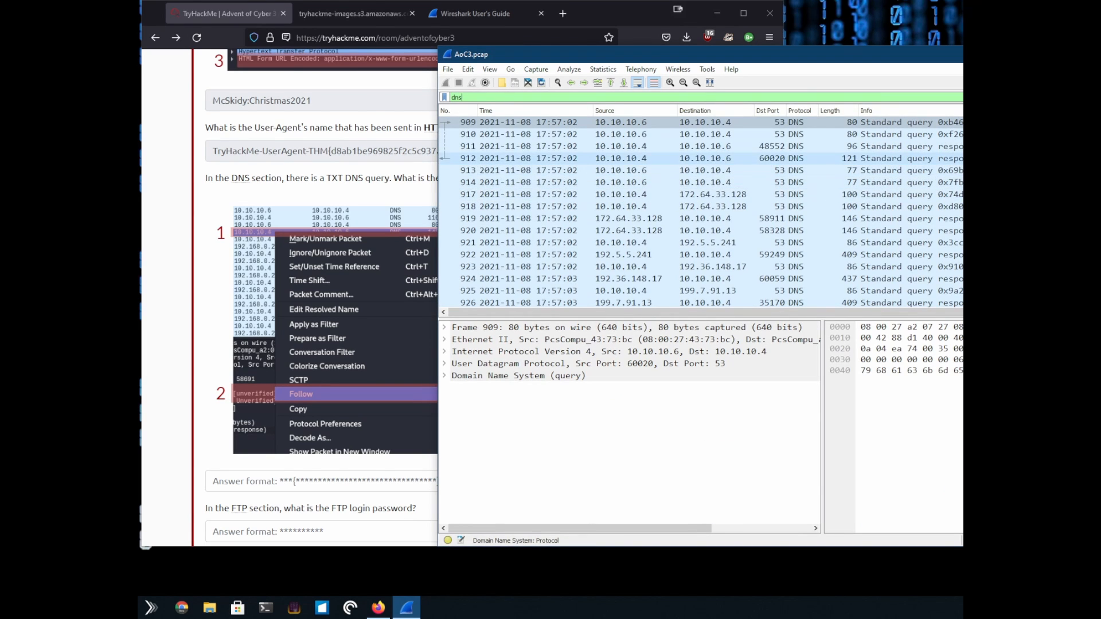
left_click(210, 207)
scroll(269, 224, "down", 1)
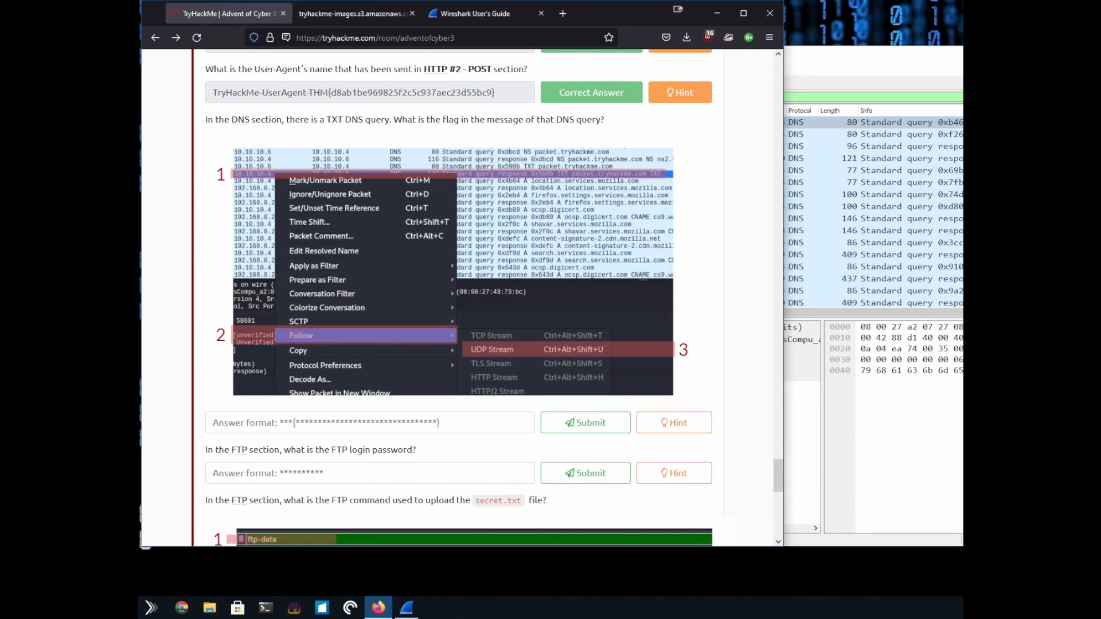
Step: Widen the Wireshark window and select packet 1059, the TXT query for packet.tryhackme.com
left_click(838, 71)
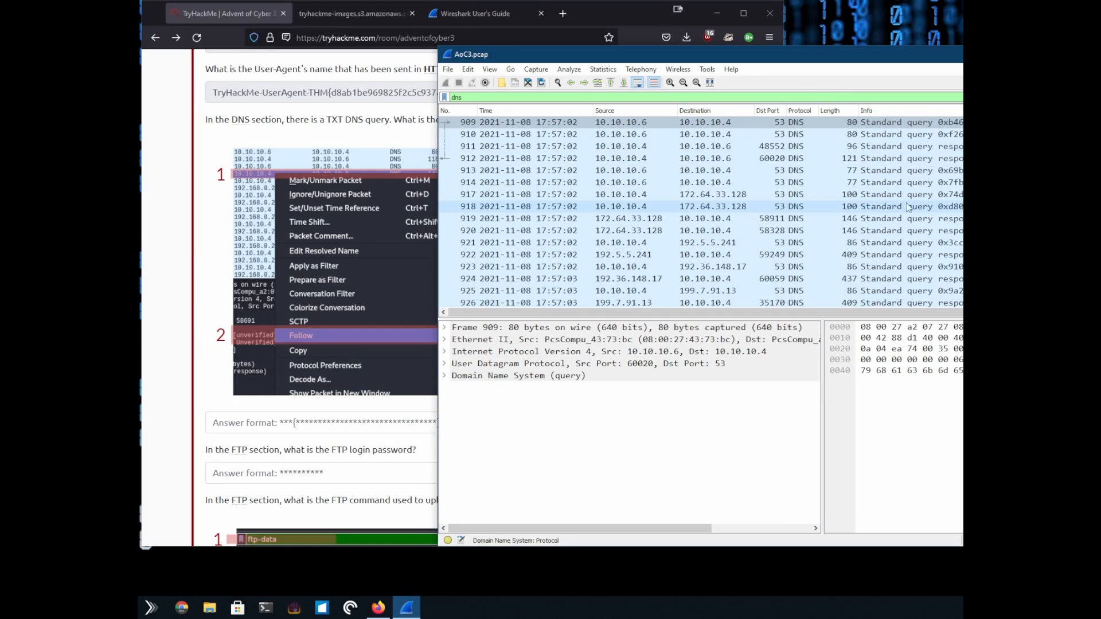
scroll(701, 207, "down", 2)
scroll(701, 207, "up", 2)
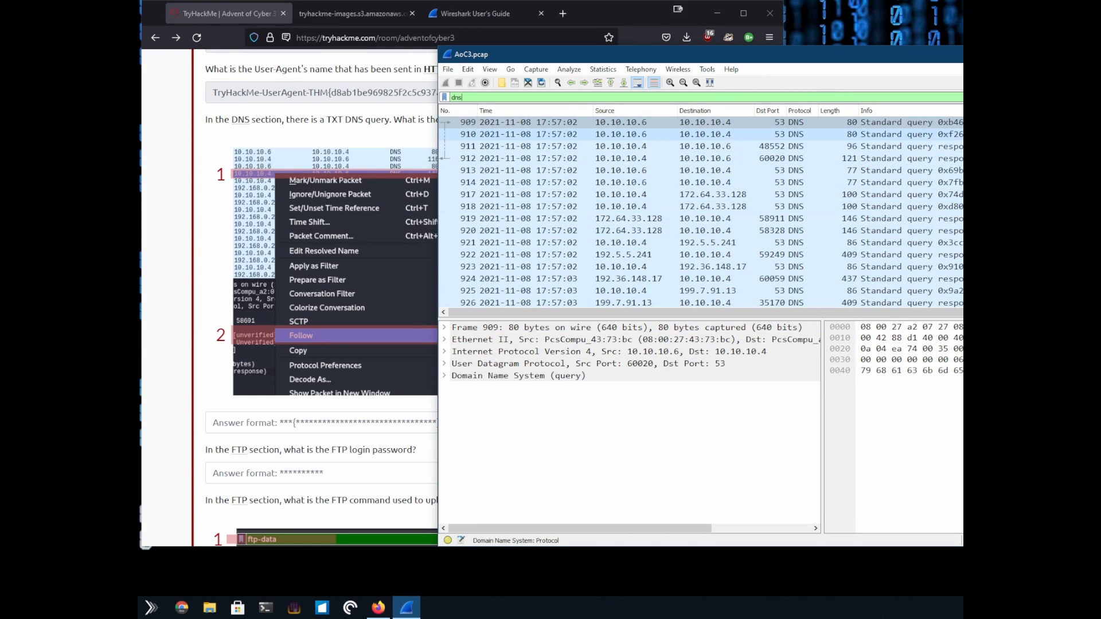
scroll(701, 206, "down", 6)
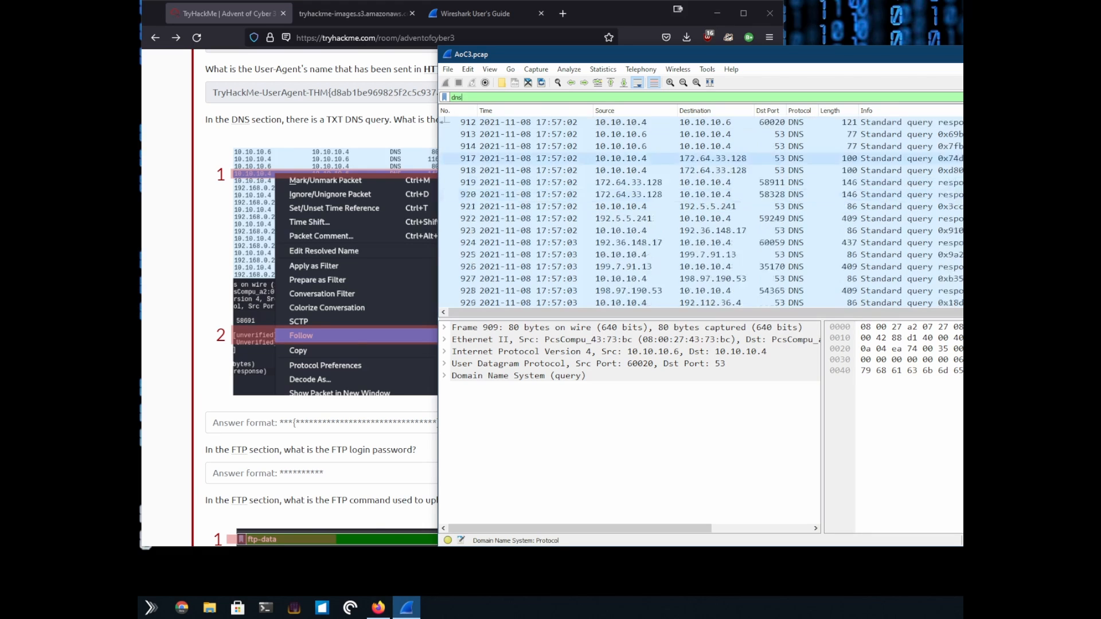
scroll(701, 212, "down", 7)
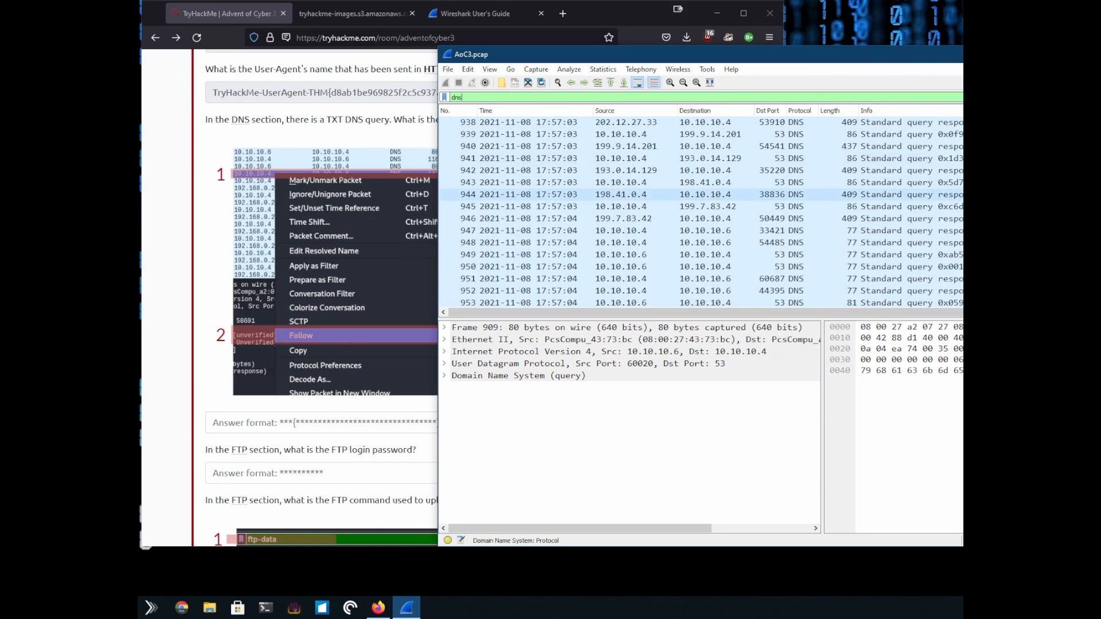
scroll(701, 195, "down", 15)
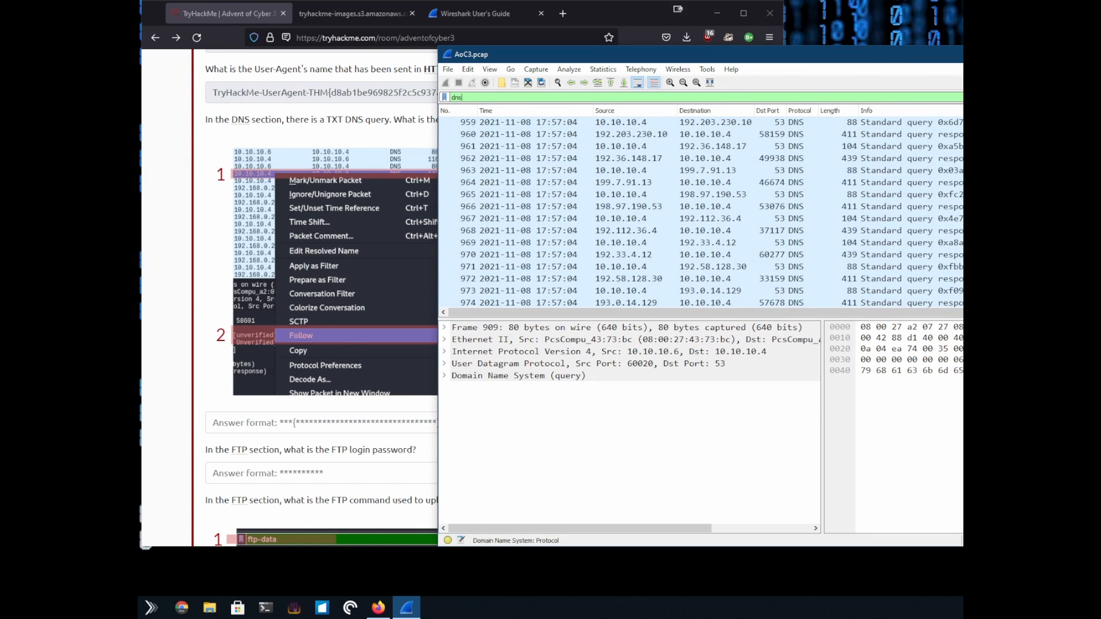
scroll(701, 195, "down", 15)
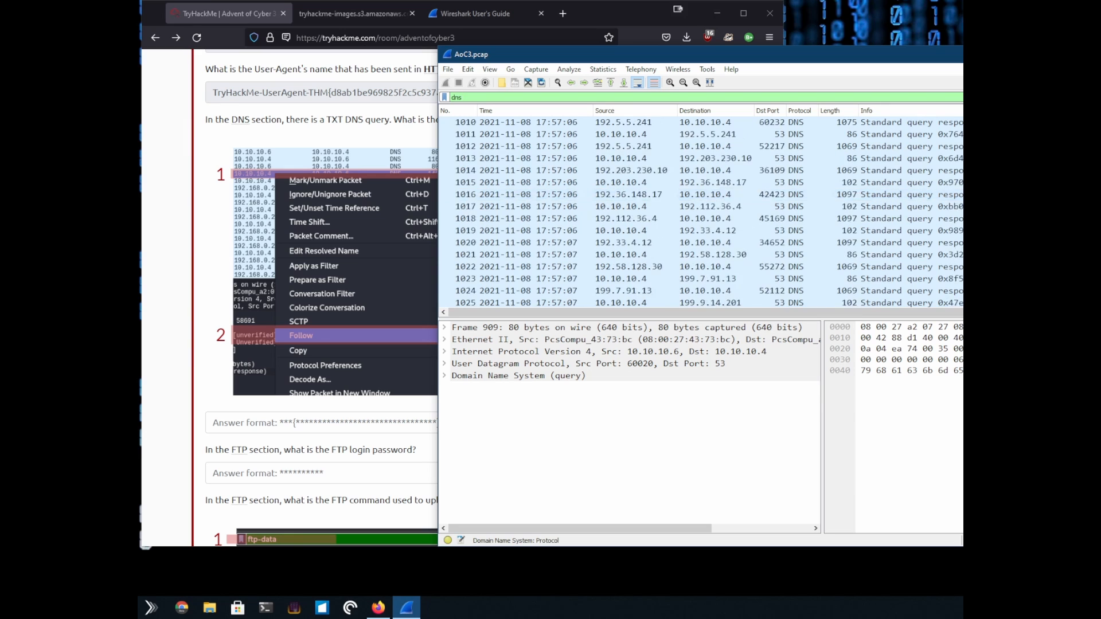
scroll(701, 212, "down", 5)
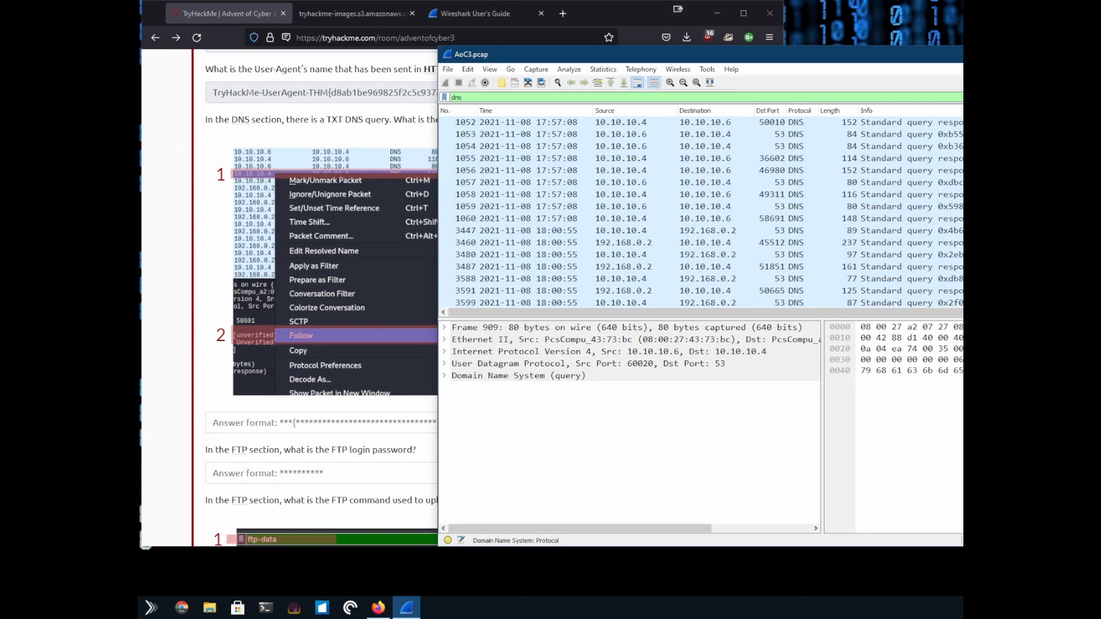
scroll(700, 212, "down", 4)
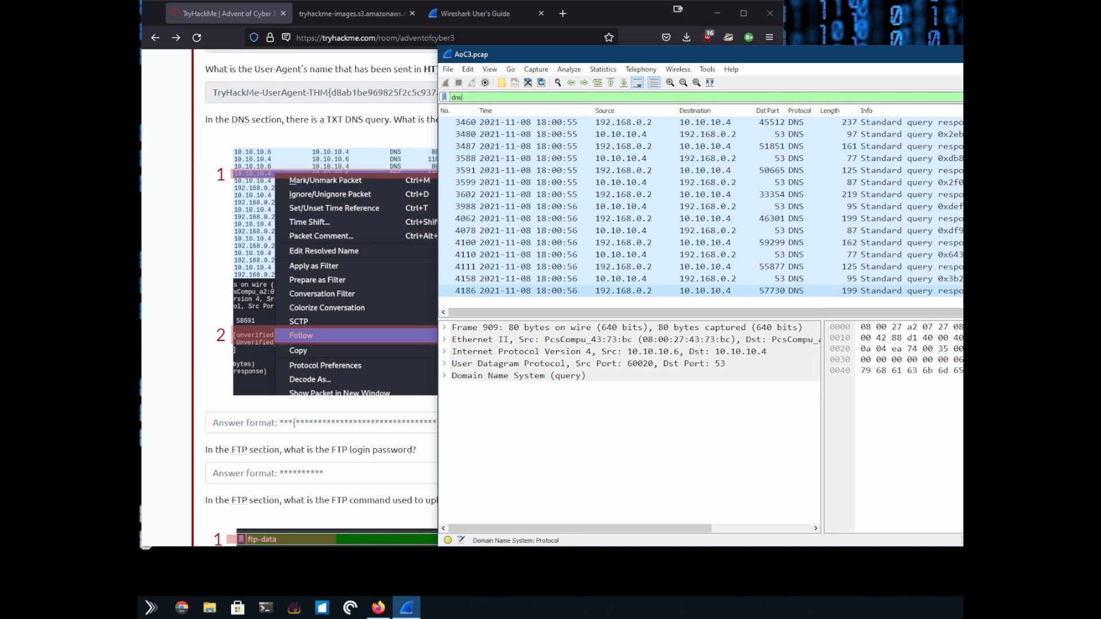
scroll(701, 212, "up", 10)
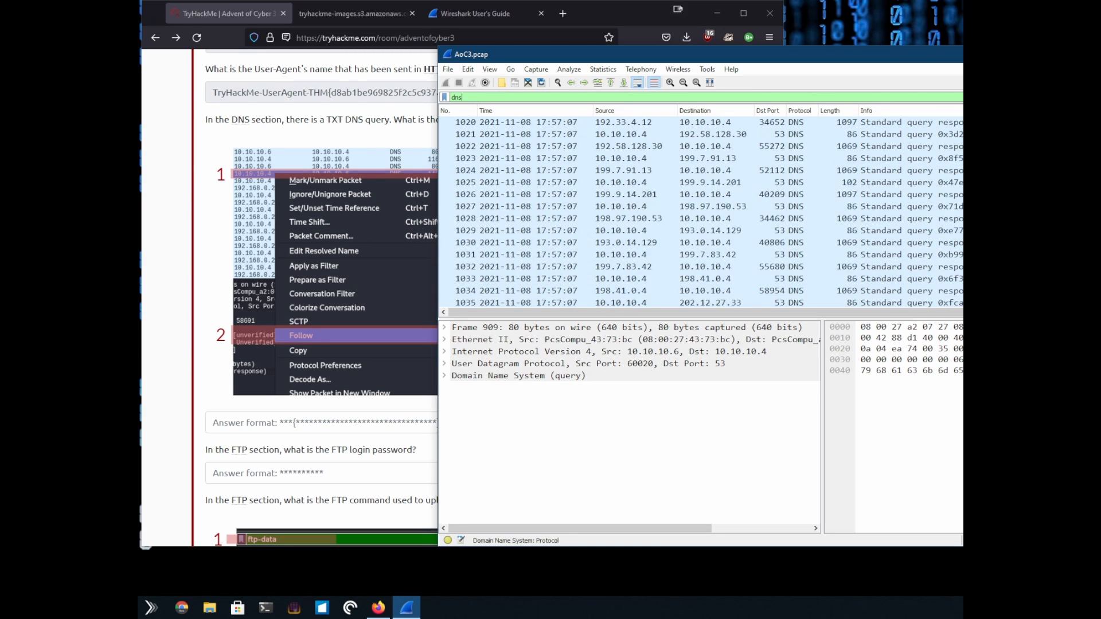
scroll(701, 212, "up", 15)
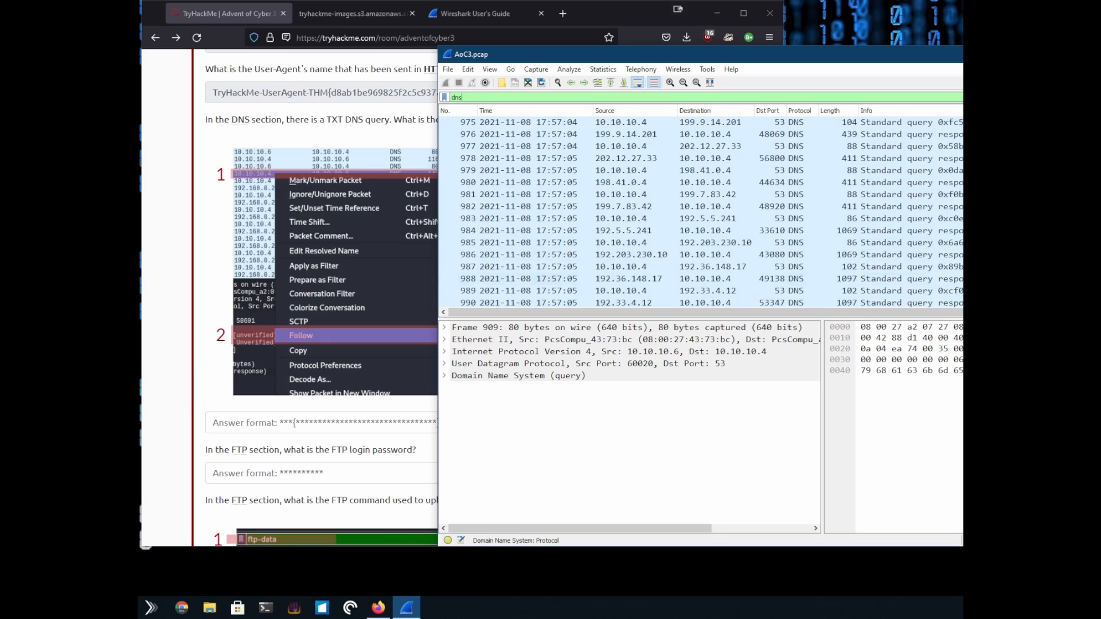
scroll(701, 212, "up", 13)
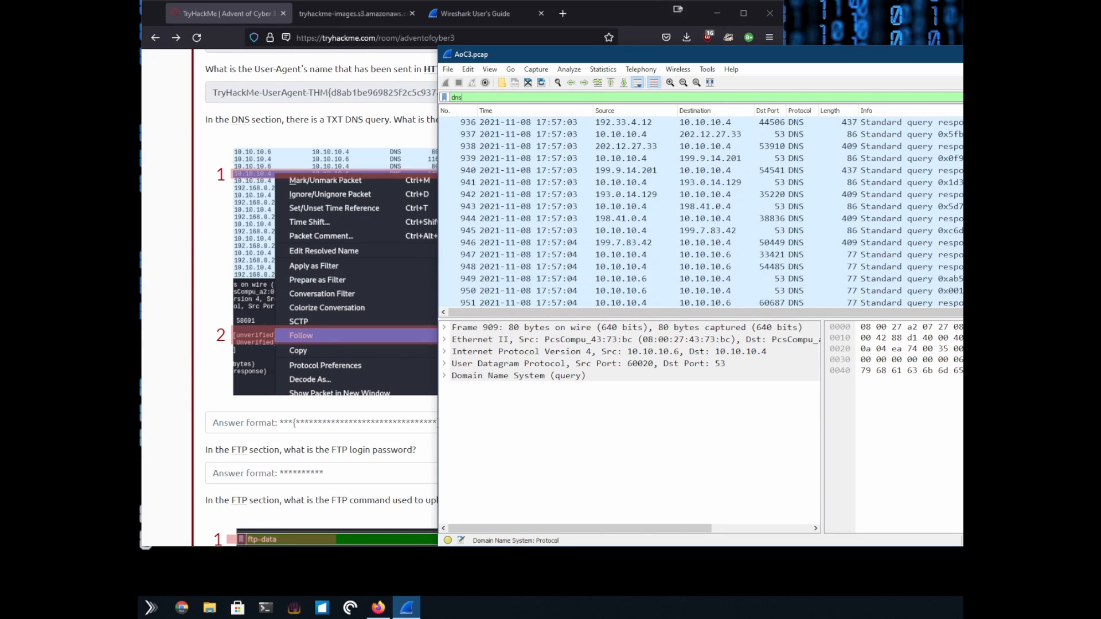
scroll(701, 242, "down", 2)
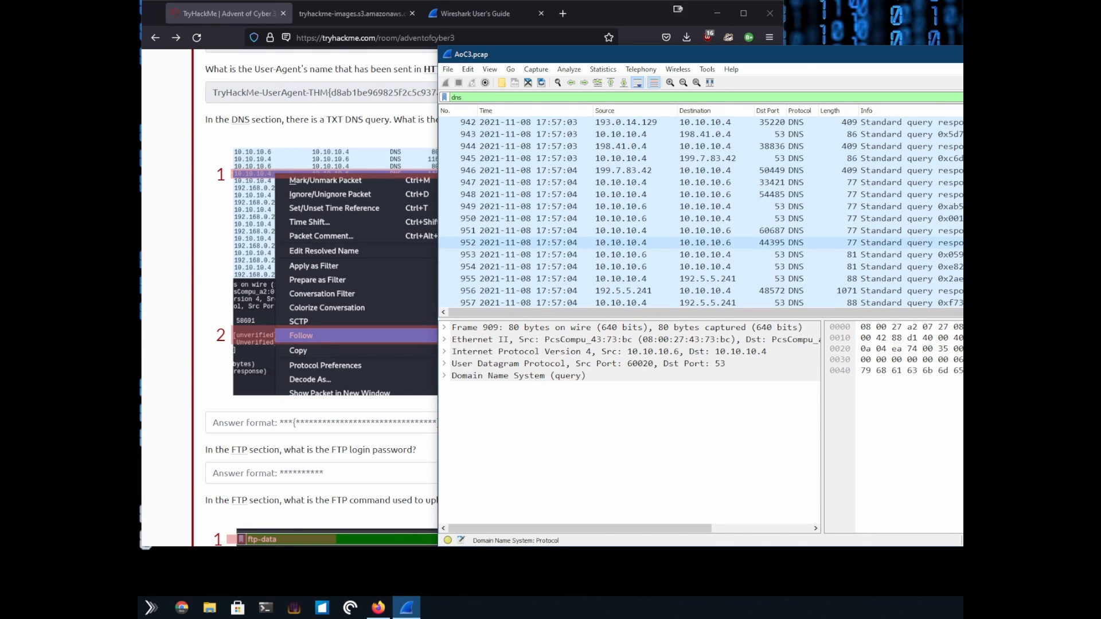
left_click_drag(439, 218, 253, 218)
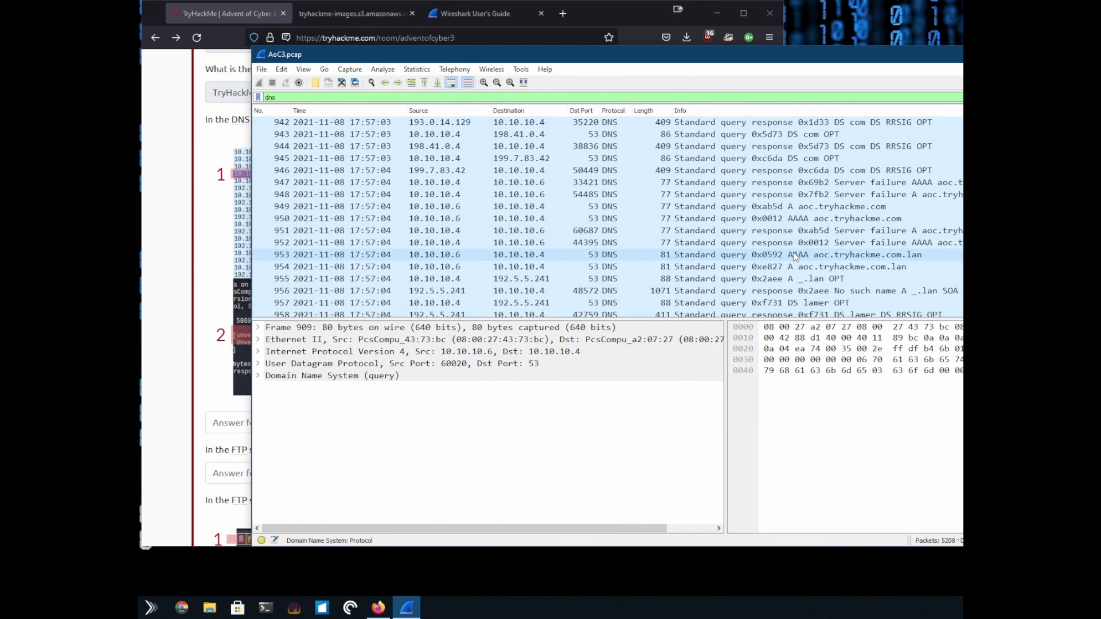
scroll(793, 252, "up", 10)
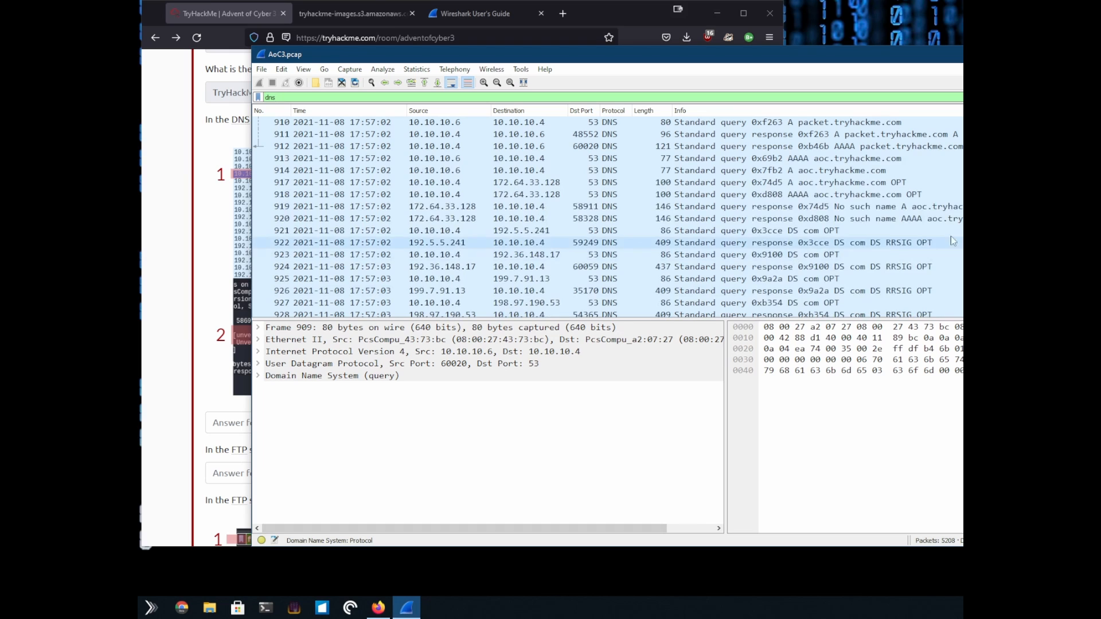
scroll(886, 228, "up", 1)
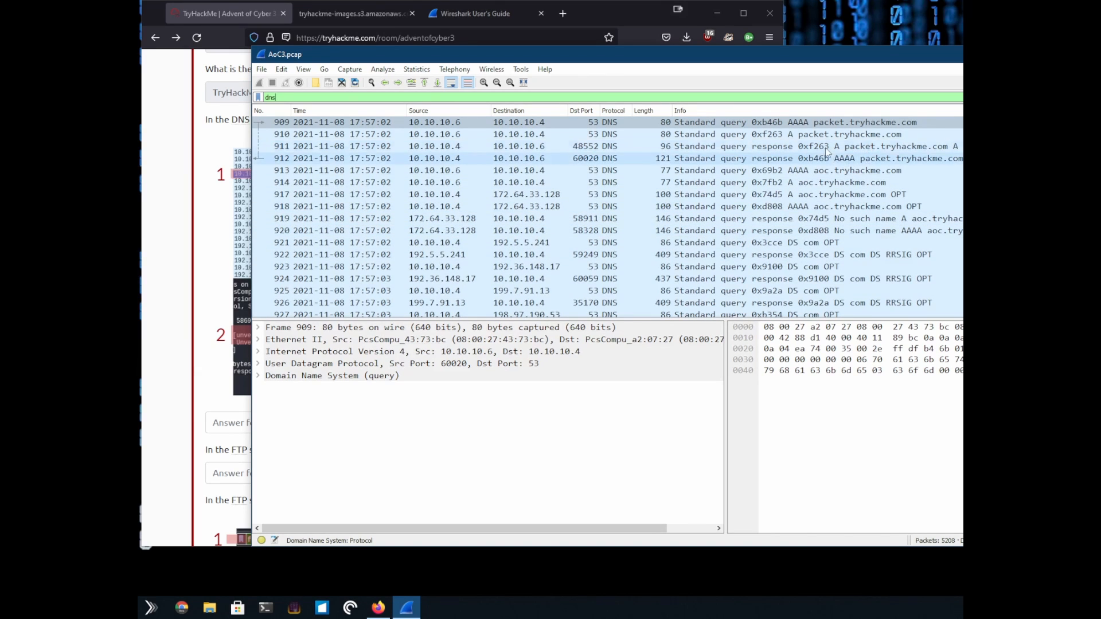
scroll(817, 247, "down", 9)
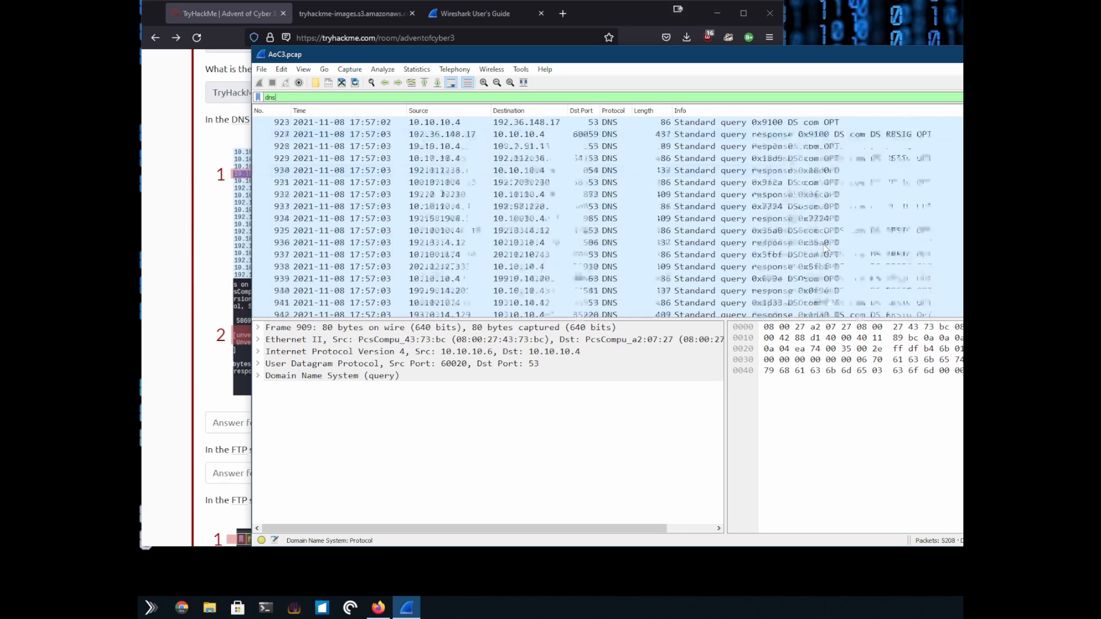
scroll(826, 249, "down", 3)
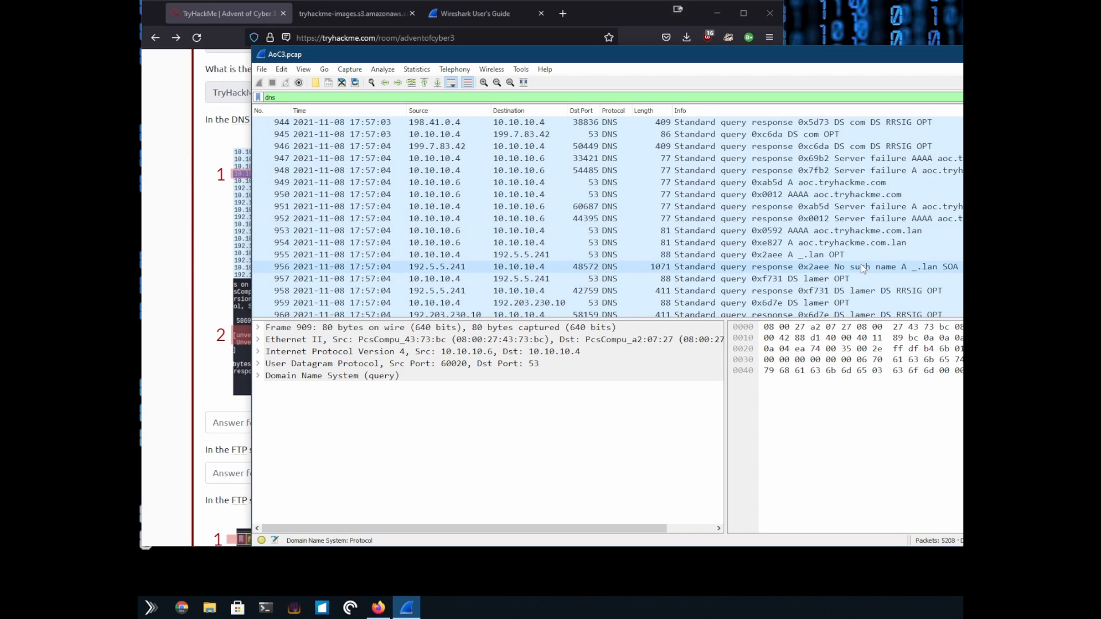
scroll(863, 269, "down", 7)
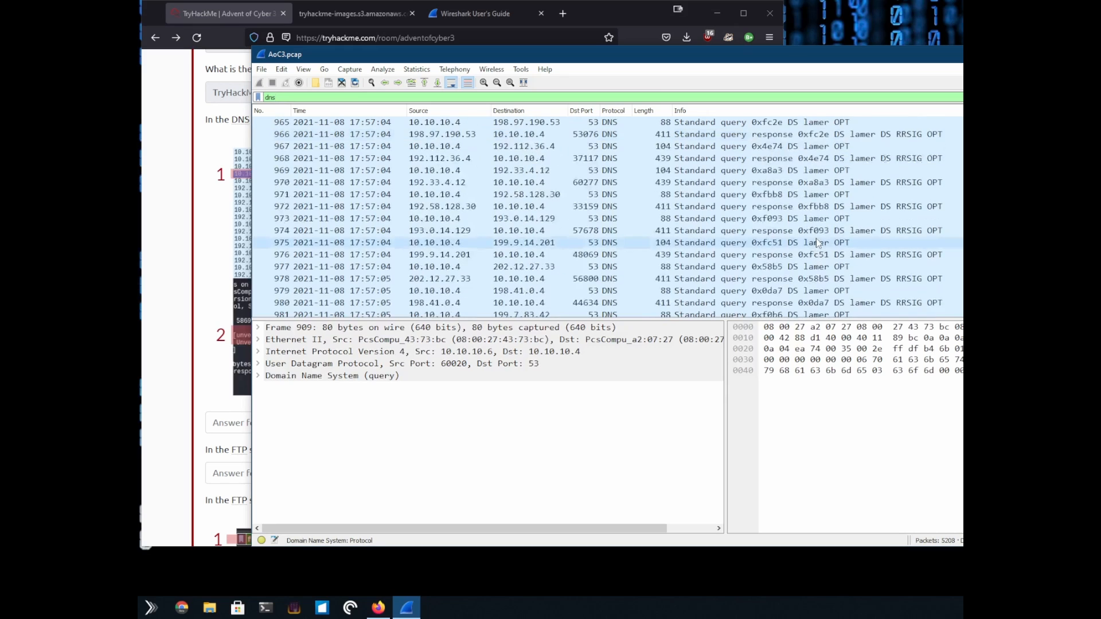
scroll(817, 243, "down", 4)
scroll(818, 243, "down", 5)
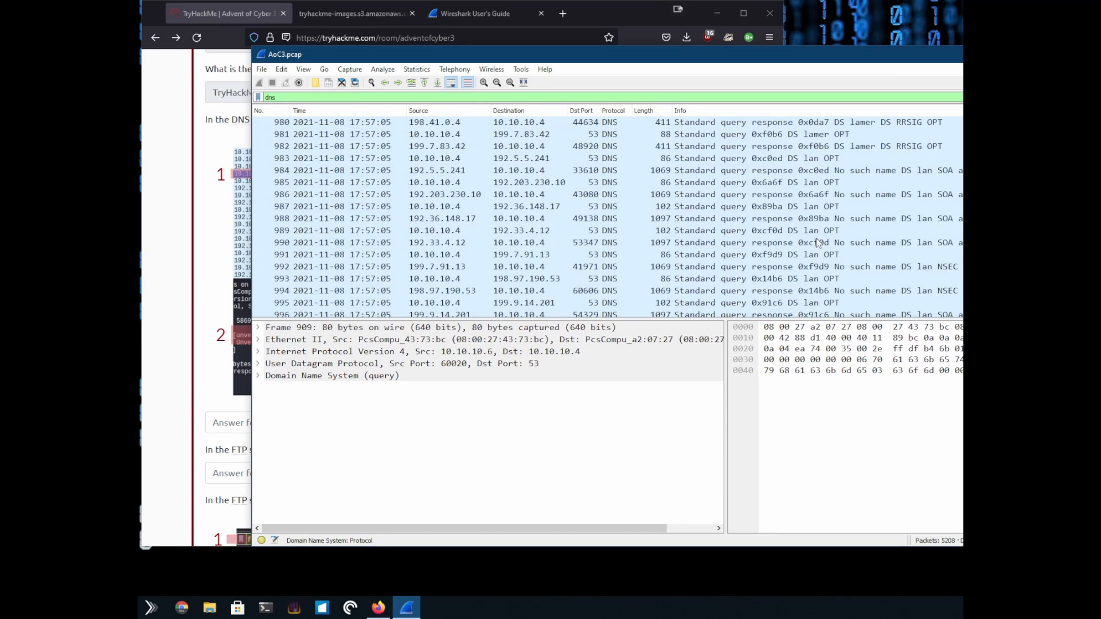
scroll(818, 243, "down", 14)
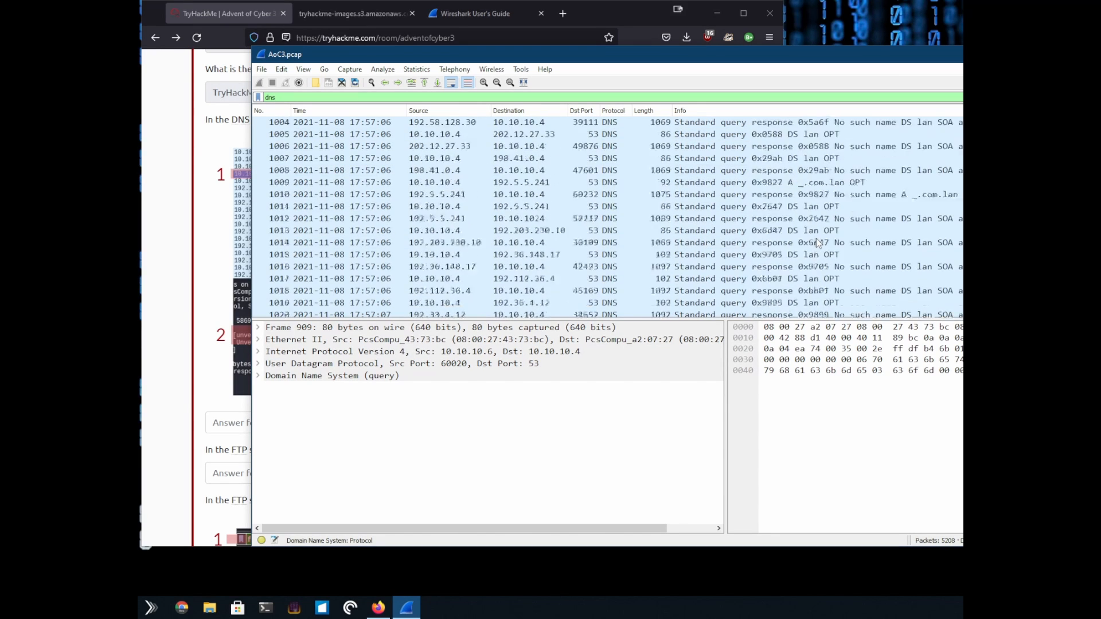
scroll(818, 243, "down", 1)
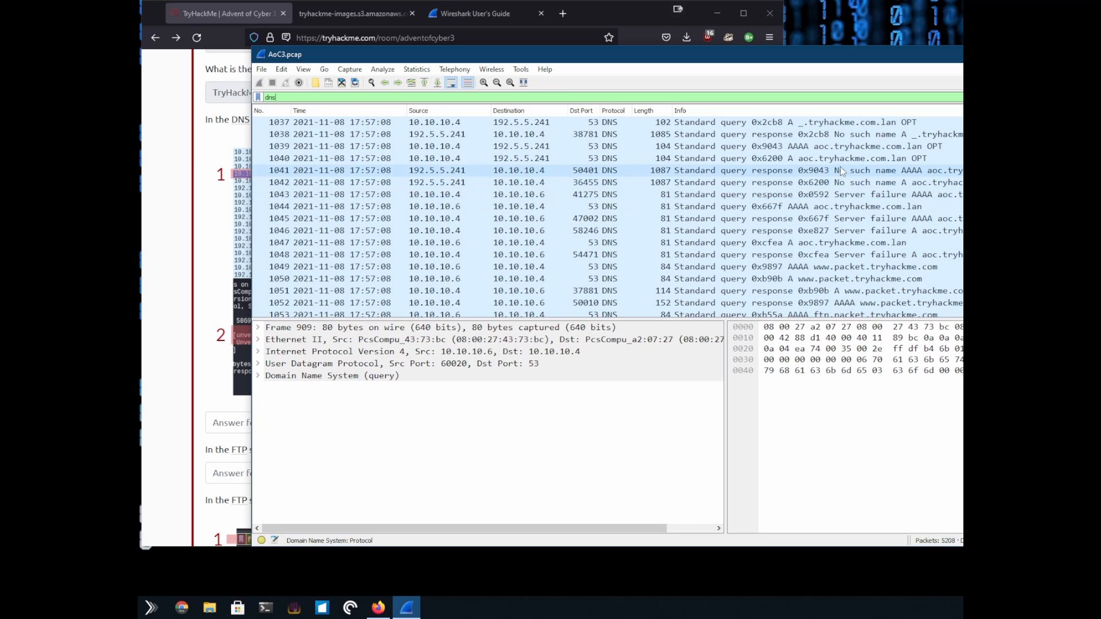
scroll(847, 200, "down", 2)
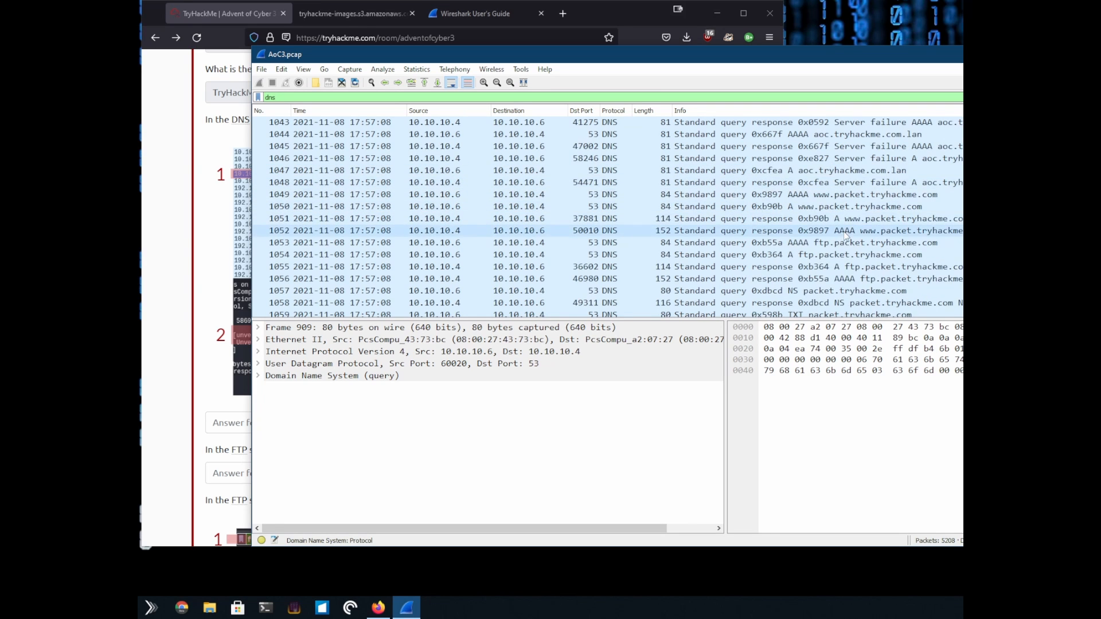
scroll(846, 235, "down", 2)
left_click(849, 242)
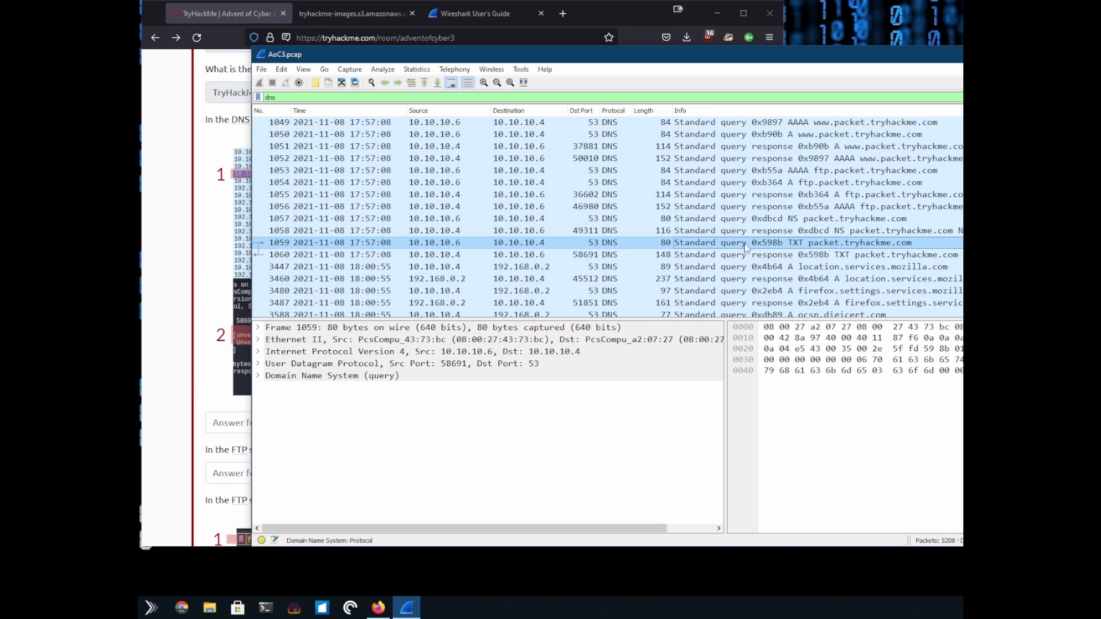
Step: Expand packet 1059's DNS query details down to the TXT type field
left_click(258, 377)
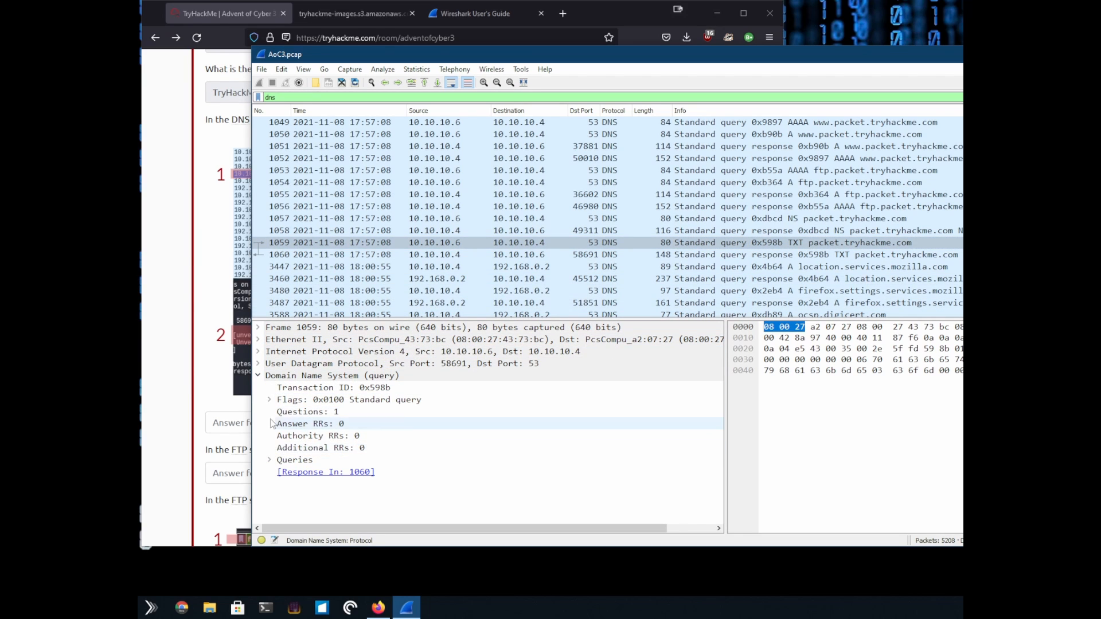
left_click(275, 401)
left_click(270, 400)
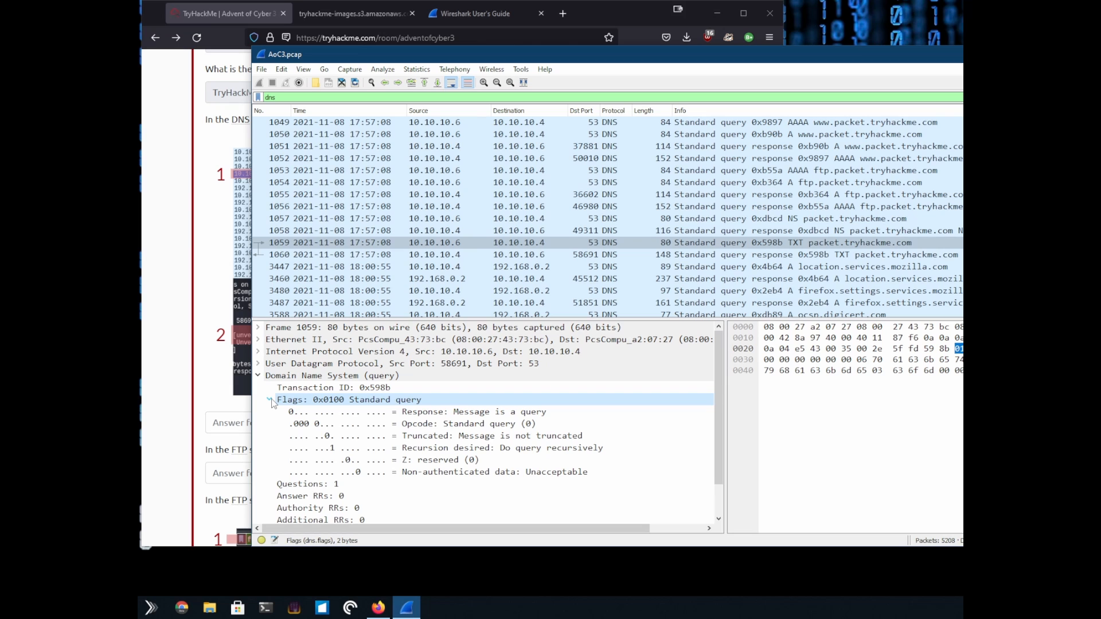
left_click(269, 400)
left_click(269, 460)
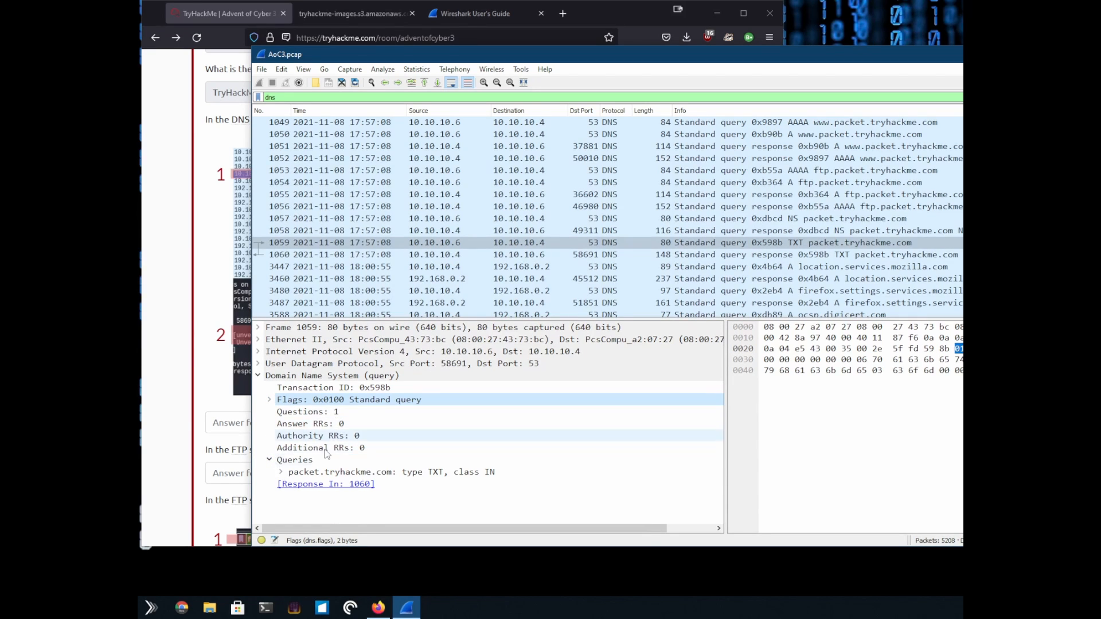
left_click(281, 472)
scroll(378, 449, "down", 1)
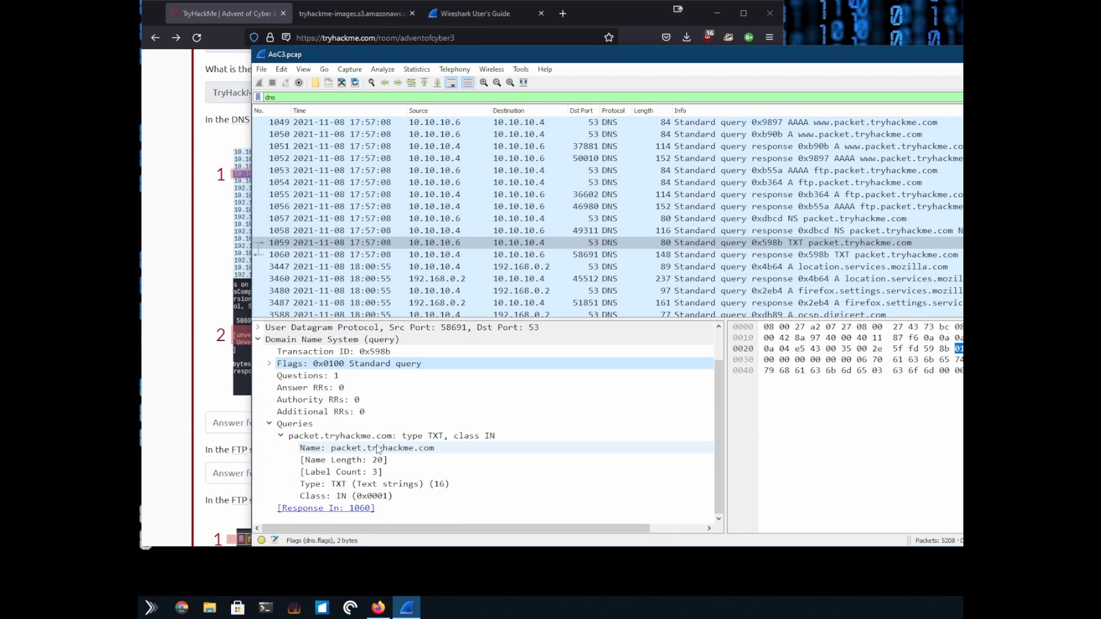
left_click(388, 487)
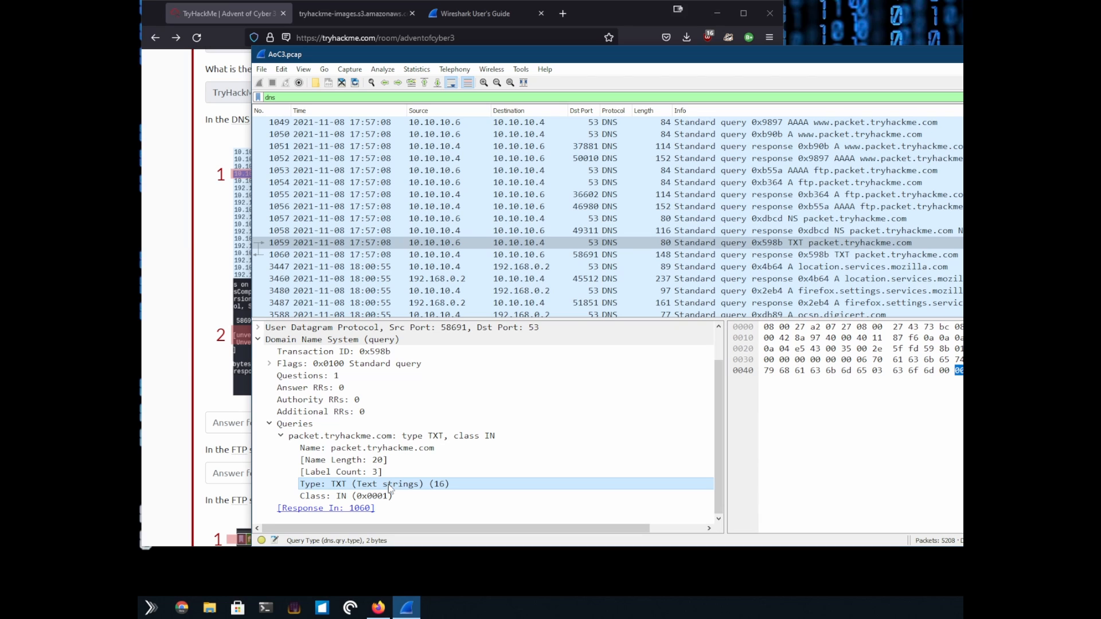
Step: Filter to TXT queries (dns.qry.type == 16) and follow packet 1059's UDP stream
right_click(367, 487)
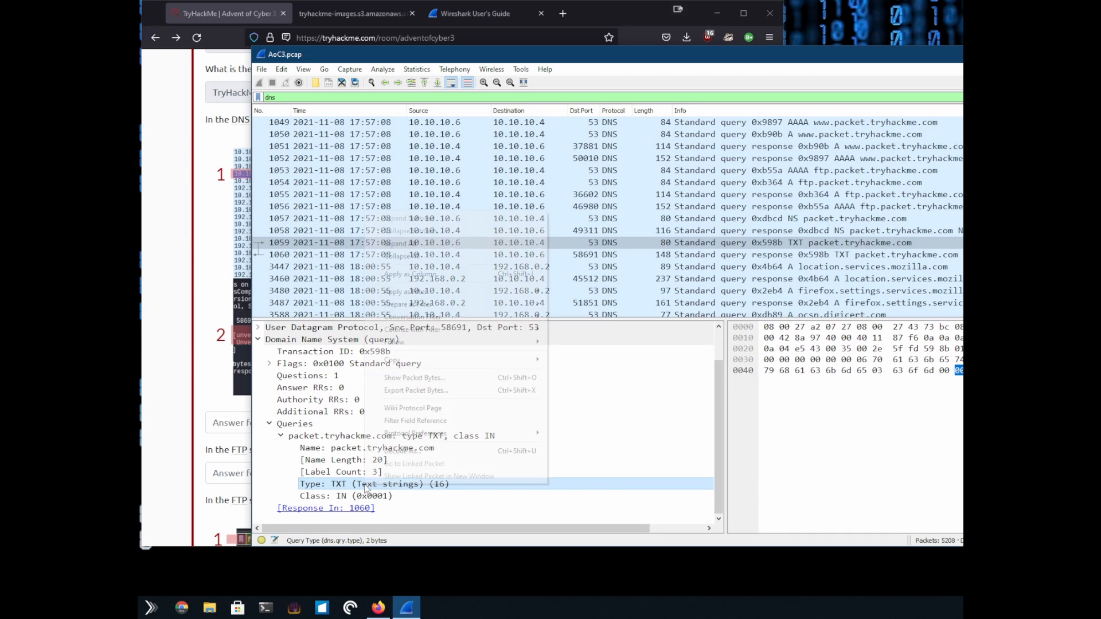
mouse_move(478, 348)
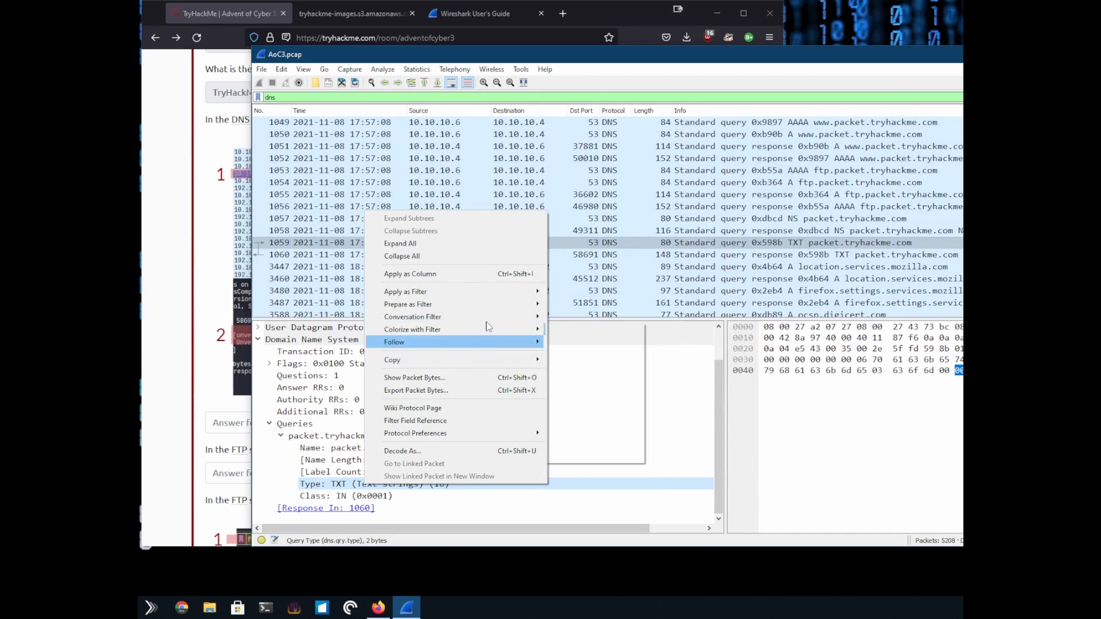
mouse_move(499, 293)
left_click(568, 294)
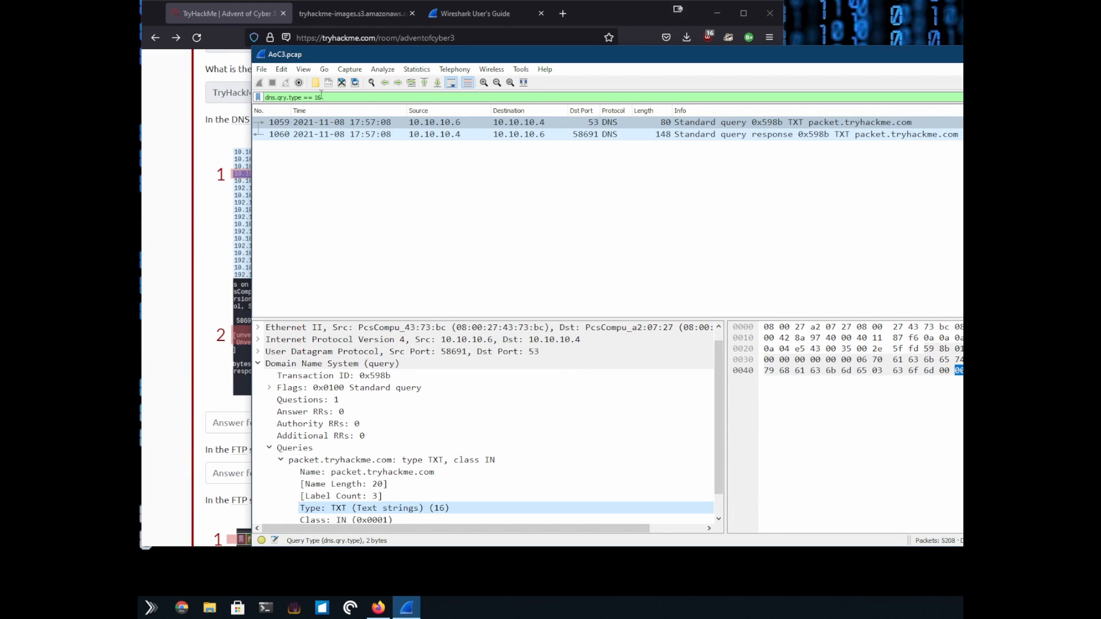
right_click(765, 127)
mouse_move(797, 281)
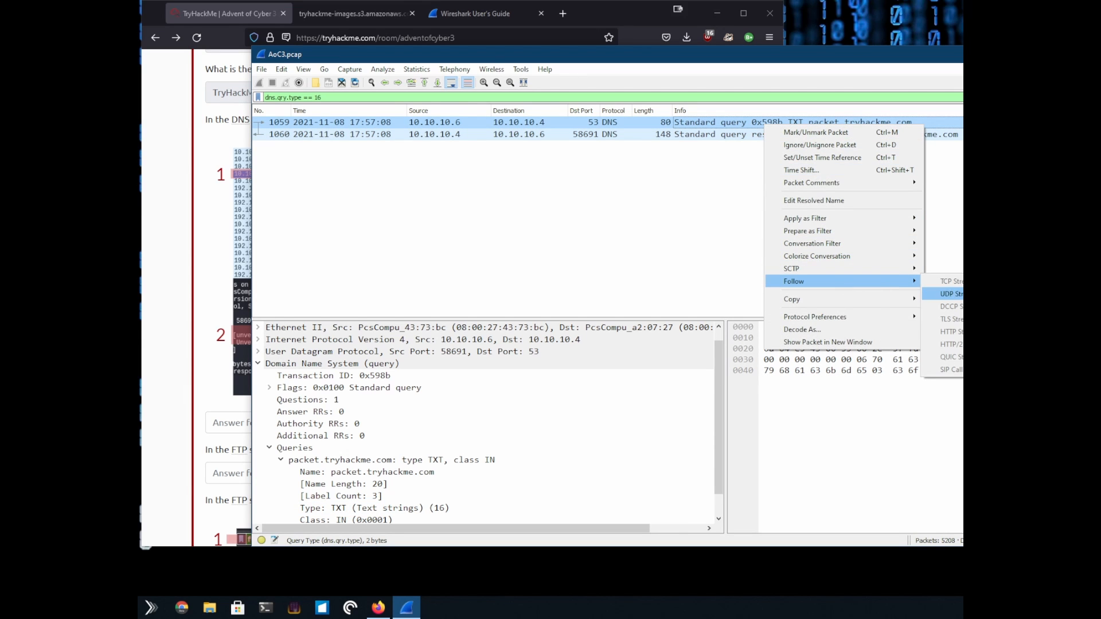
left_click(946, 299)
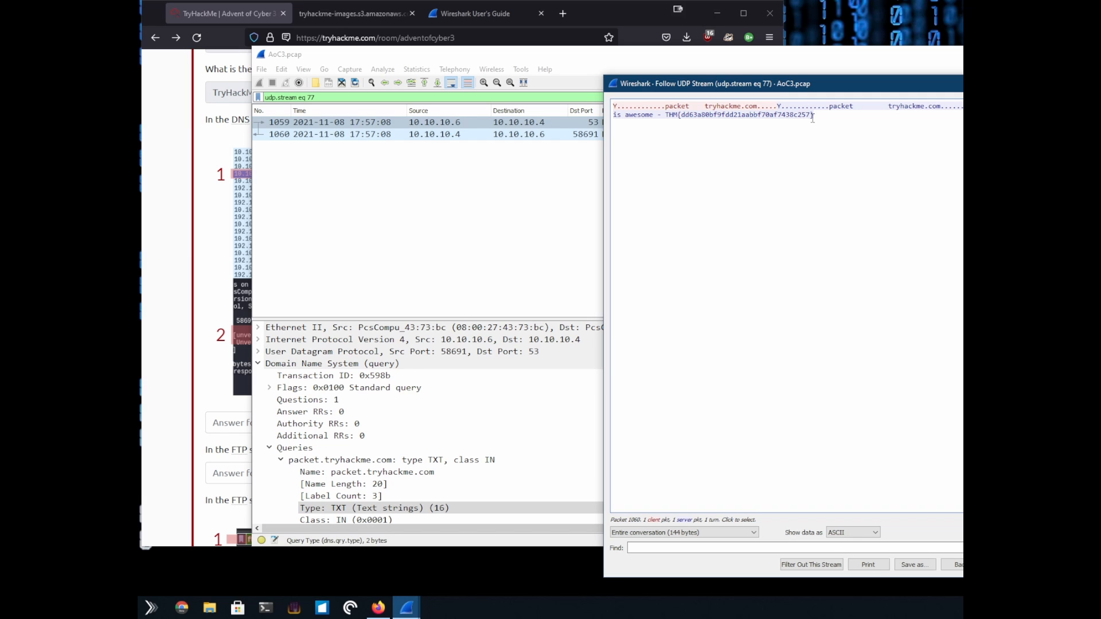
Step: Highlight and copy the full THM flag from UDP stream 77
left_click_drag(813, 117, 679, 118)
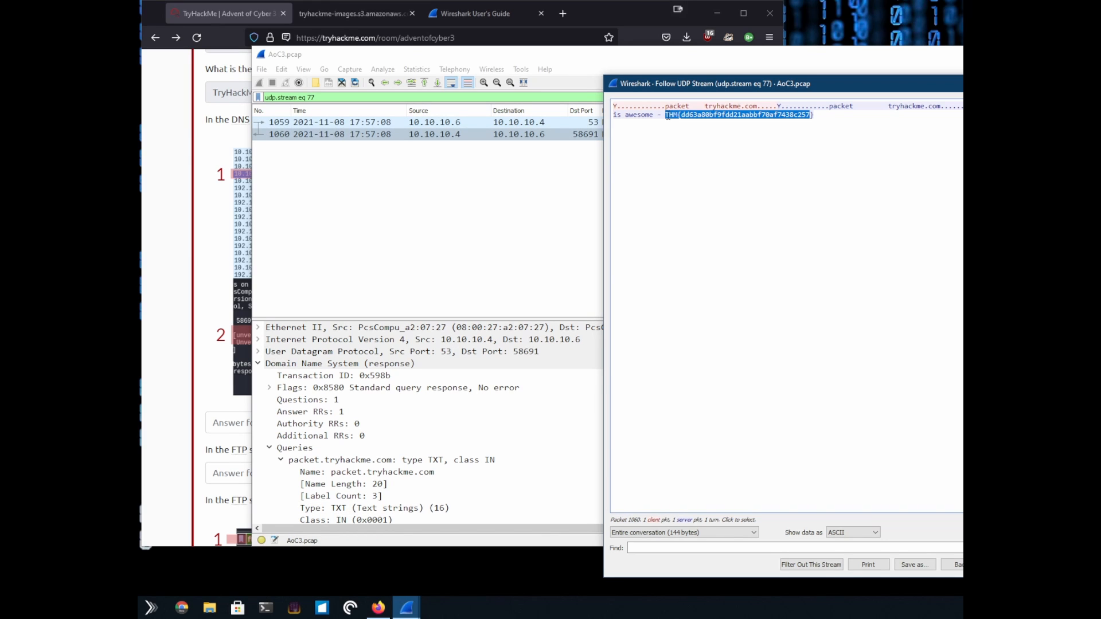
left_click(815, 115)
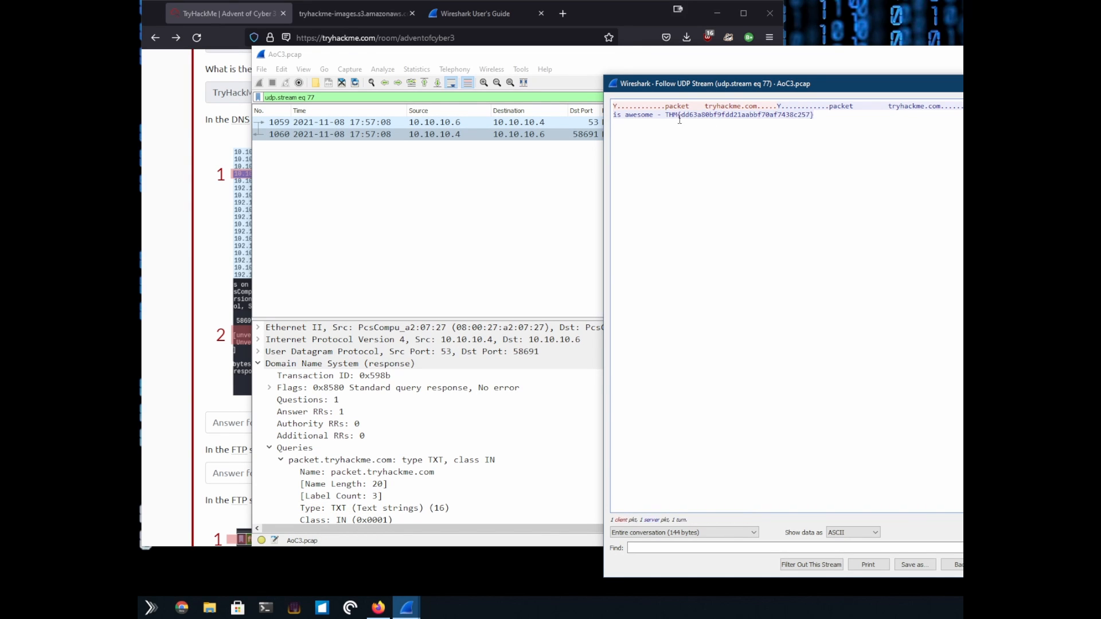
left_click_drag(680, 117, 665, 118)
right_click(738, 110)
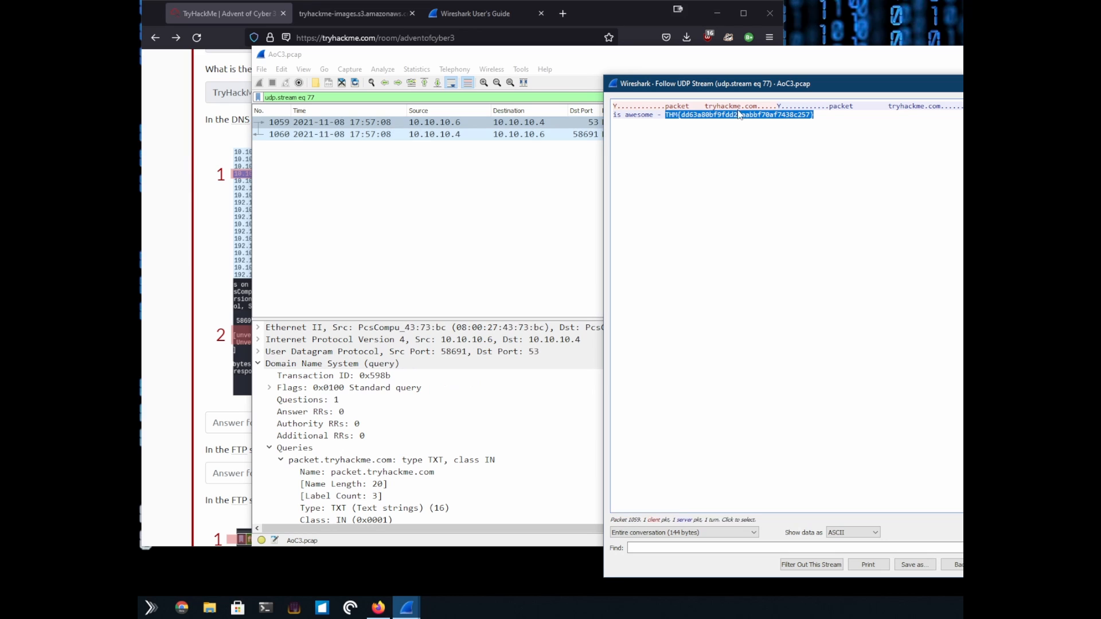
left_click(666, 114)
left_click_drag(666, 115, 818, 114)
key("ctrl+c")
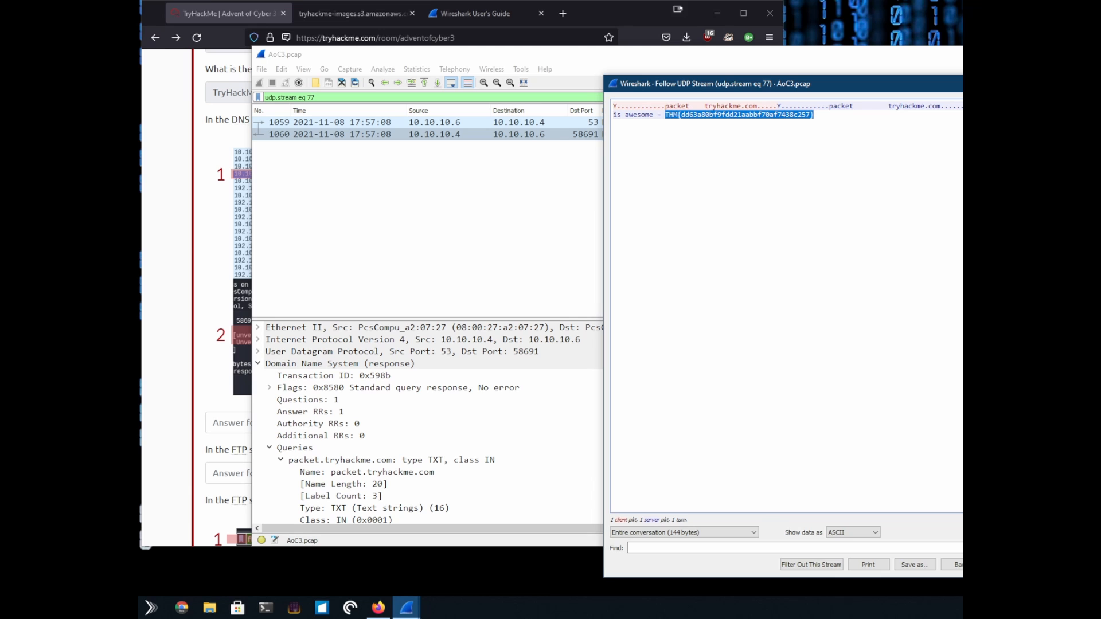
key("Escape")
Step: Paste the THM flag into the DNS TXT answer field, submit it, and return to Wireshark
left_click(378, 608)
left_click(385, 422)
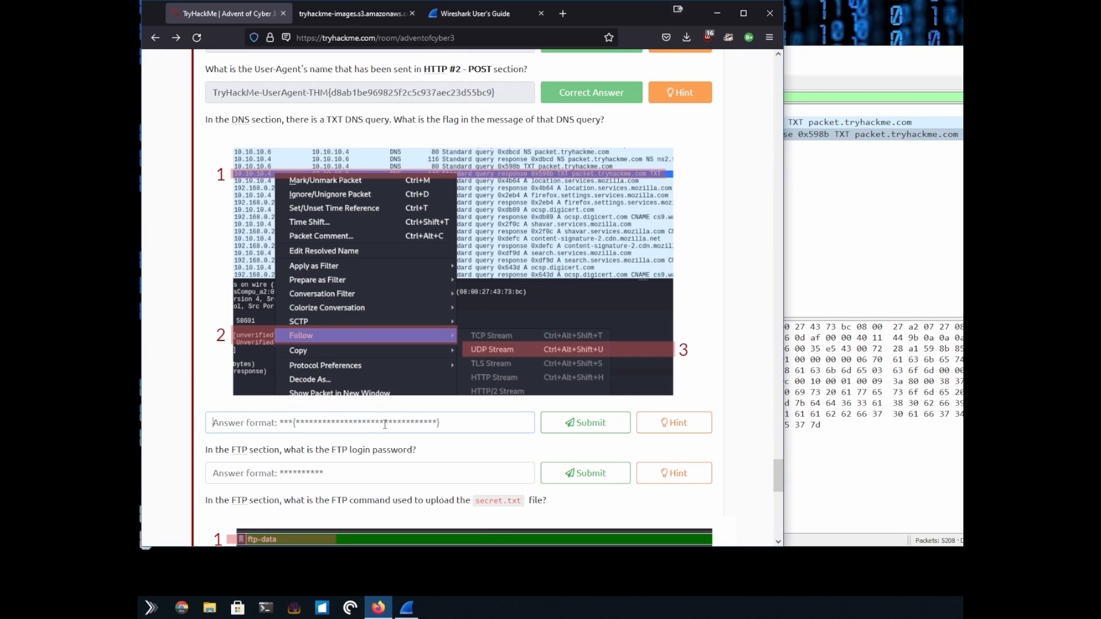
key("ctrl+v")
left_click(574, 423)
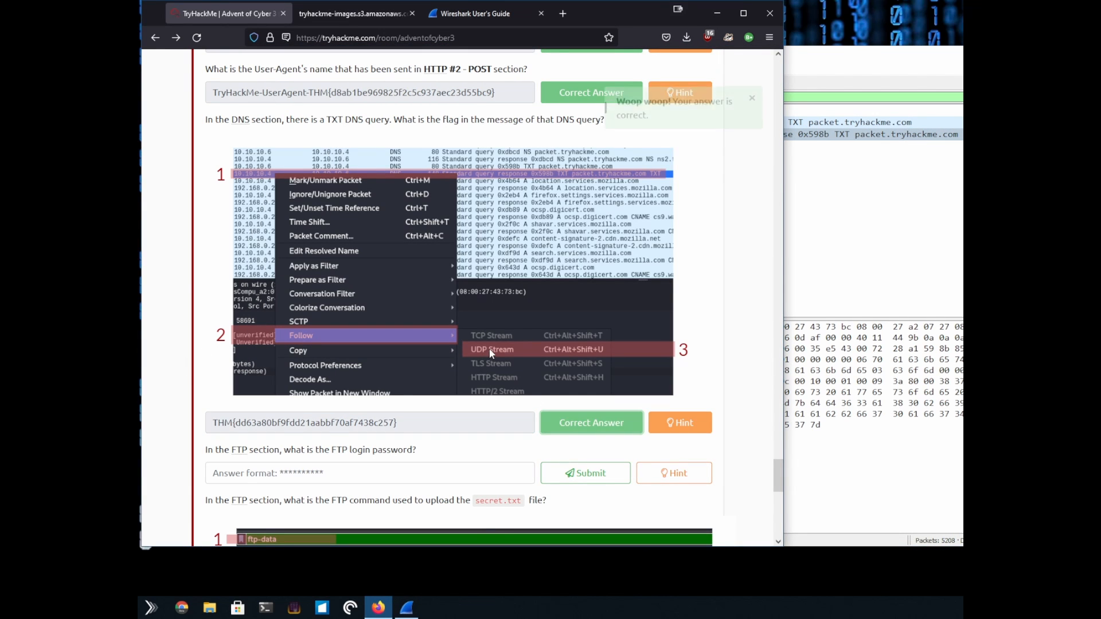
scroll(487, 347, "down", 3)
scroll(487, 349, "down", 1)
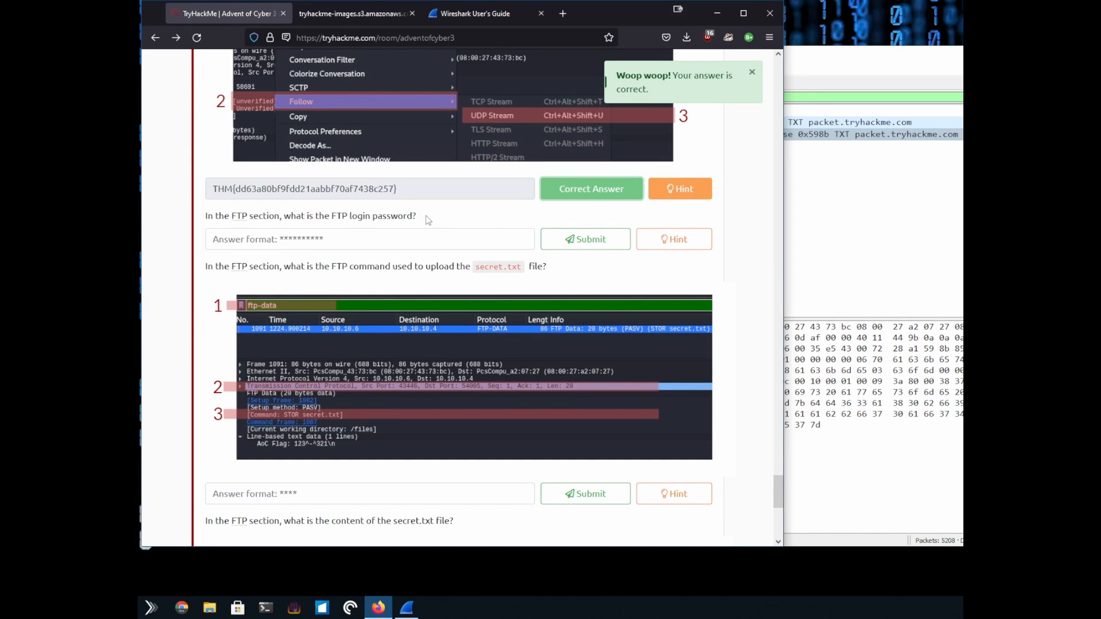
key("alt+Tab")
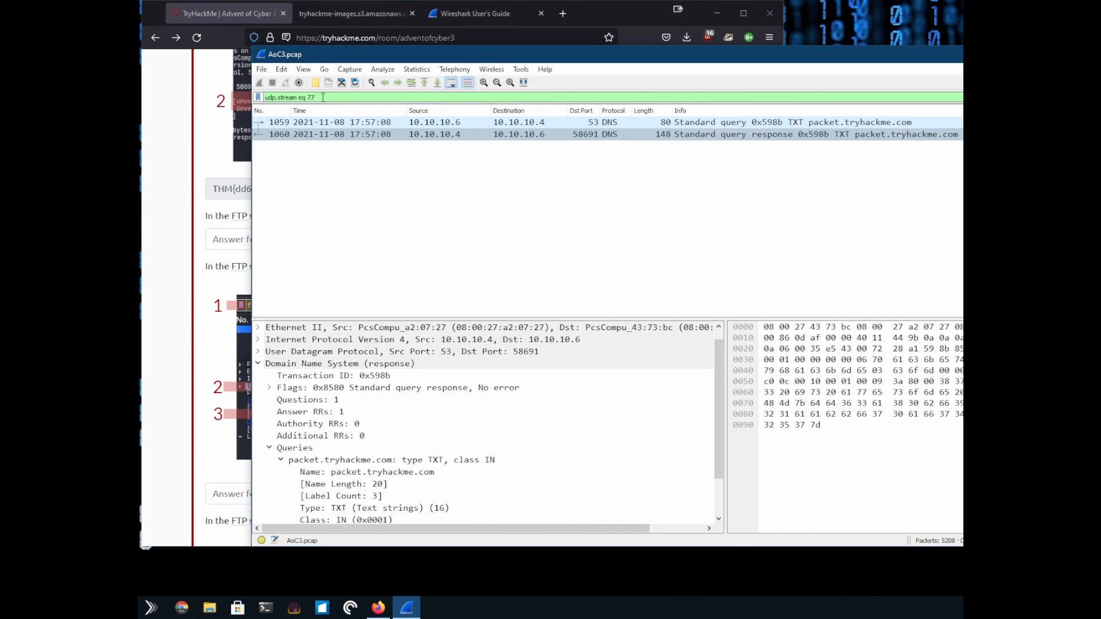
Step: Filter the capture by ftp and open PASS request packet 1072 in its own window
left_click_drag(323, 97, 227, 78)
type("ftp")
key("Return")
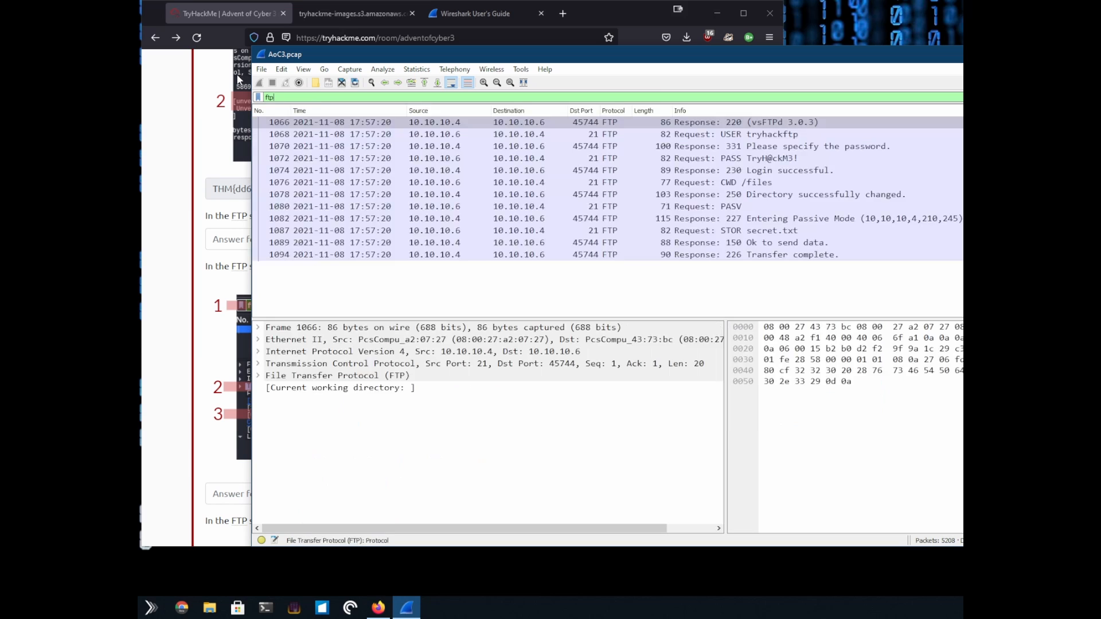
left_click(717, 123)
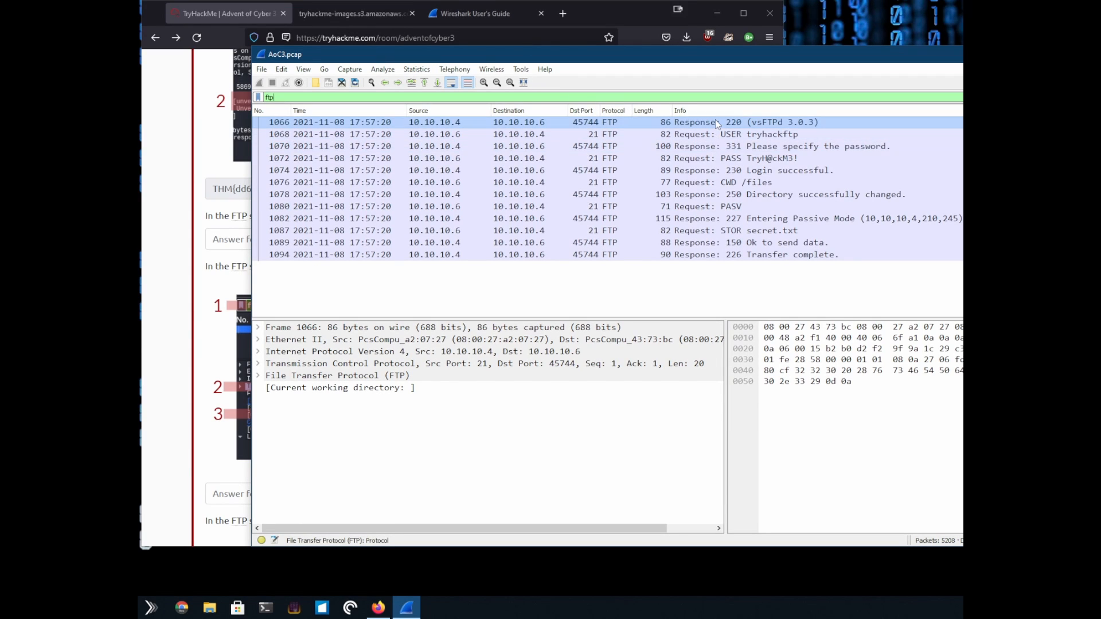
right_click(717, 122)
left_click(676, 159)
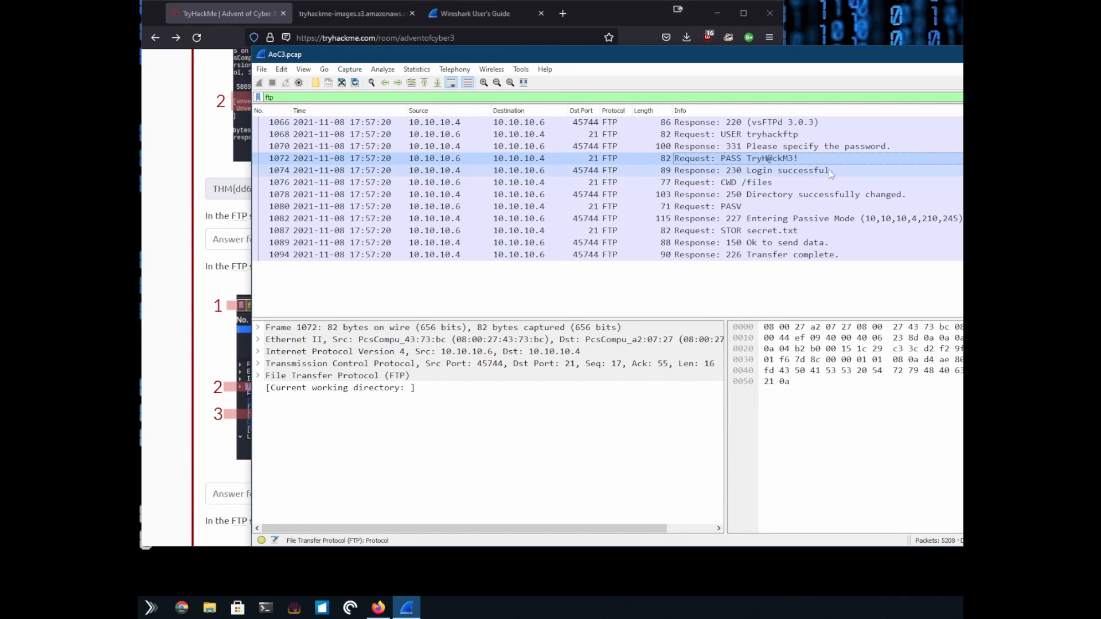
left_click(746, 135)
left_click(760, 159)
double_click(765, 157)
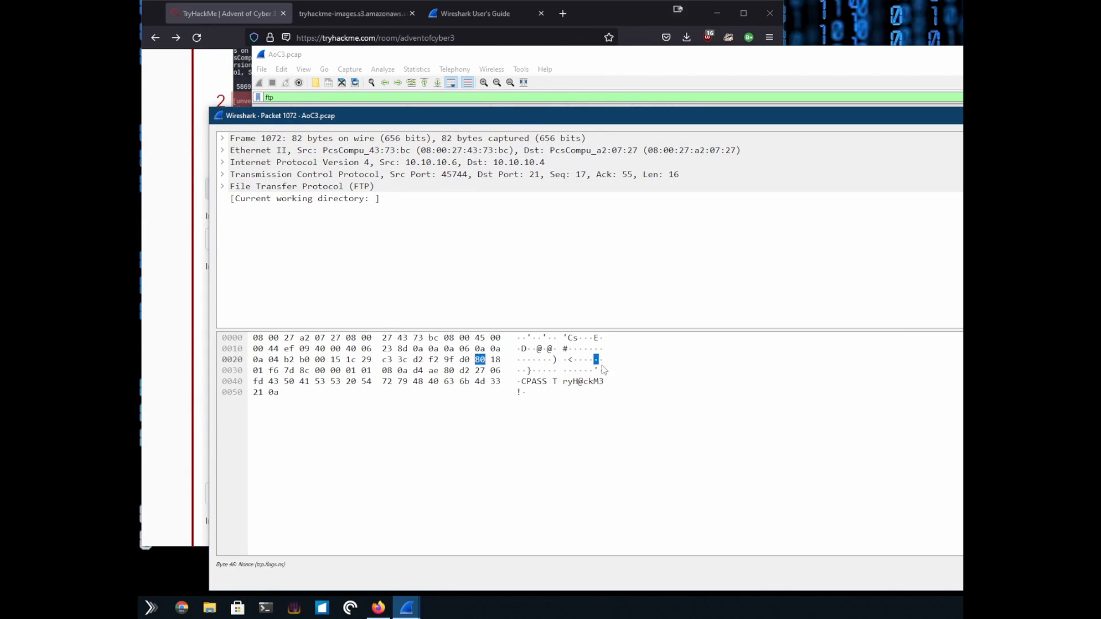
Step: Copy the password from the FTP PASS Request arg field and return to TryHackMe
left_click(223, 186)
double_click(287, 199)
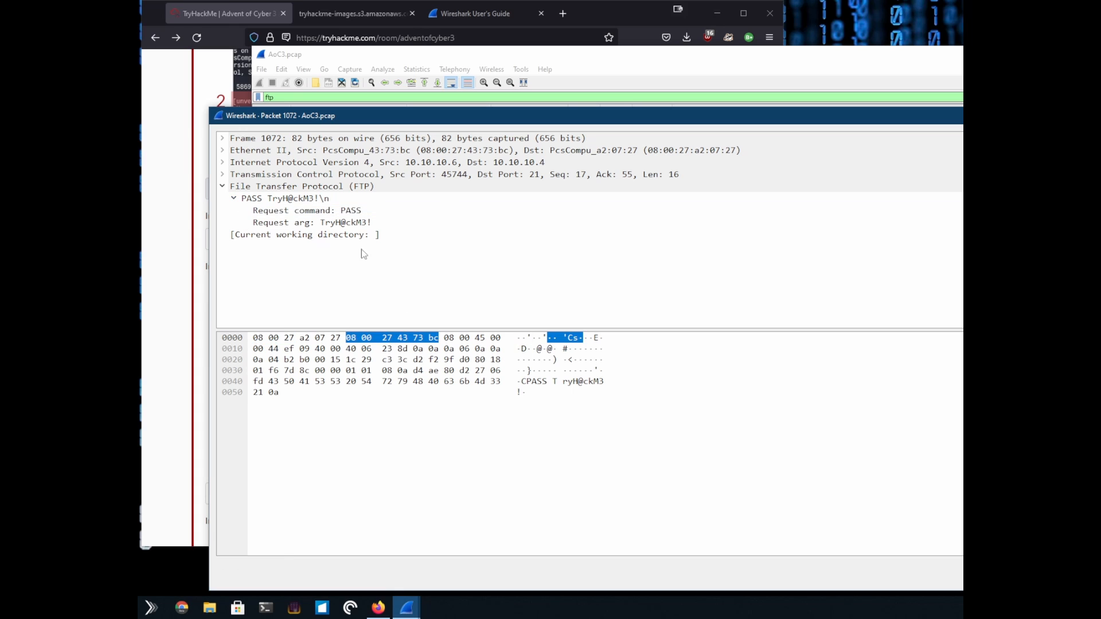
left_click(346, 223)
right_click(329, 225)
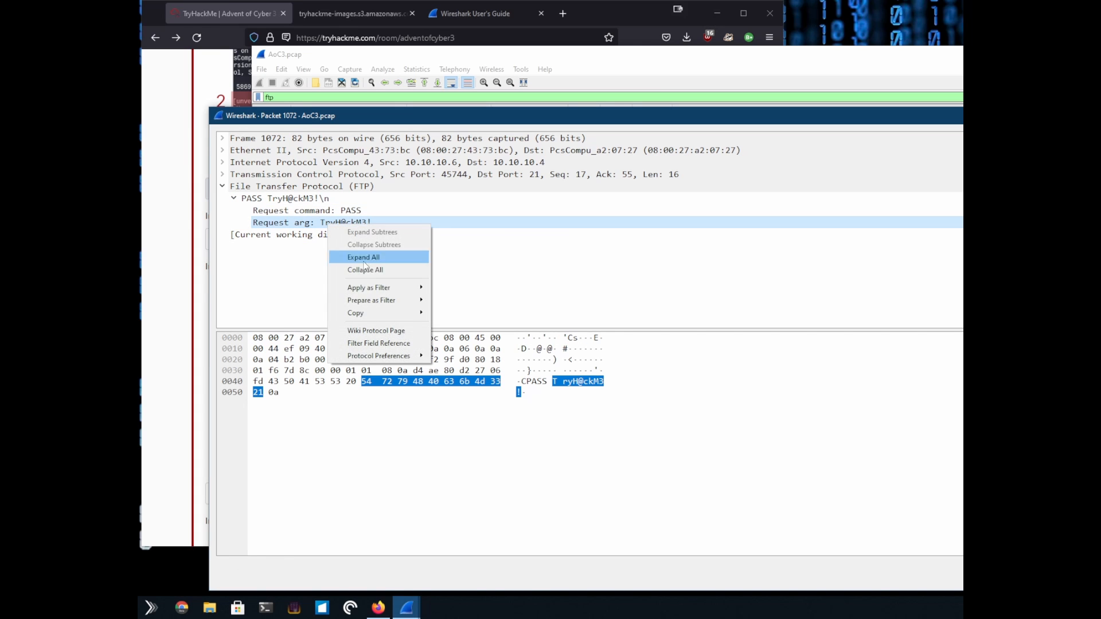
mouse_move(384, 313)
left_click(481, 349)
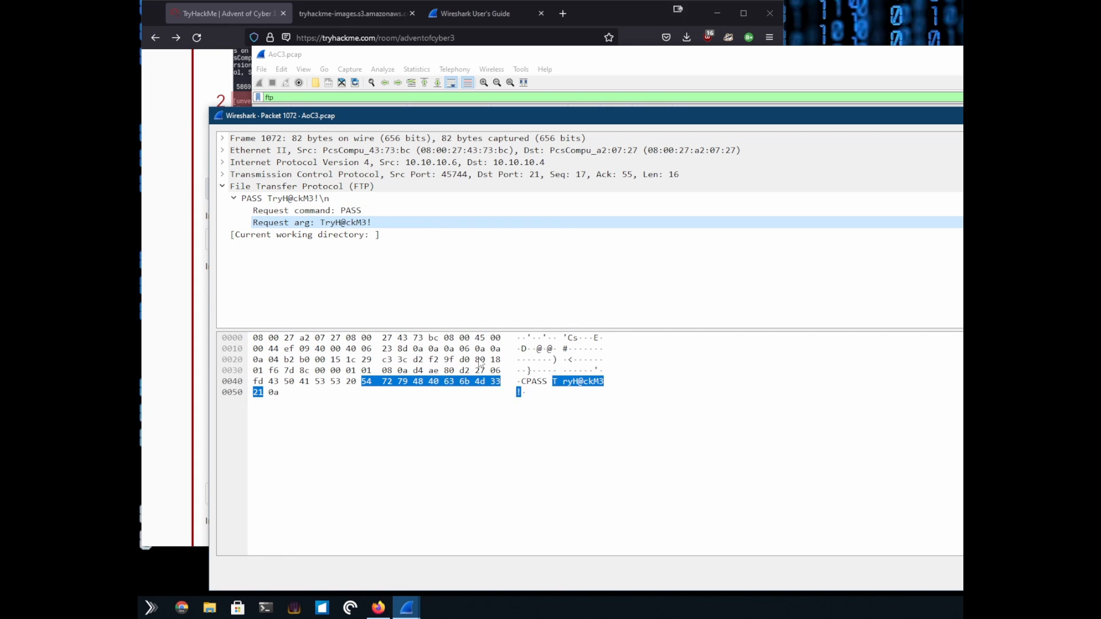
left_click(178, 330)
scroll(368, 376, "down", 2)
scroll(368, 375, "down", 1)
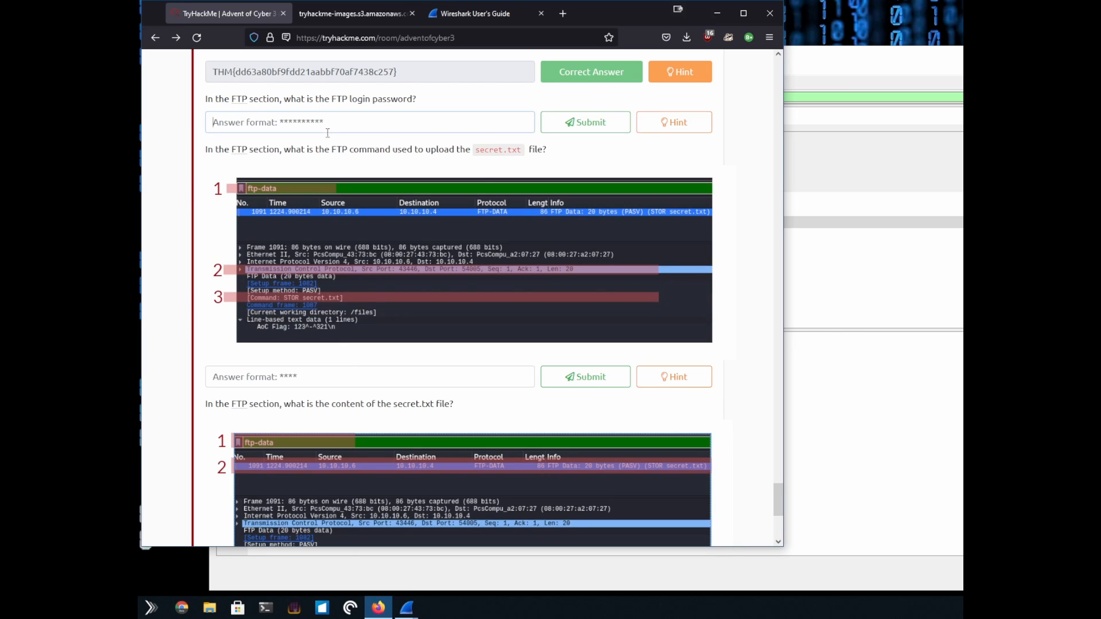
Step: Submit the copied FTP login password as the answer
key("ctrl+v")
left_click(578, 132)
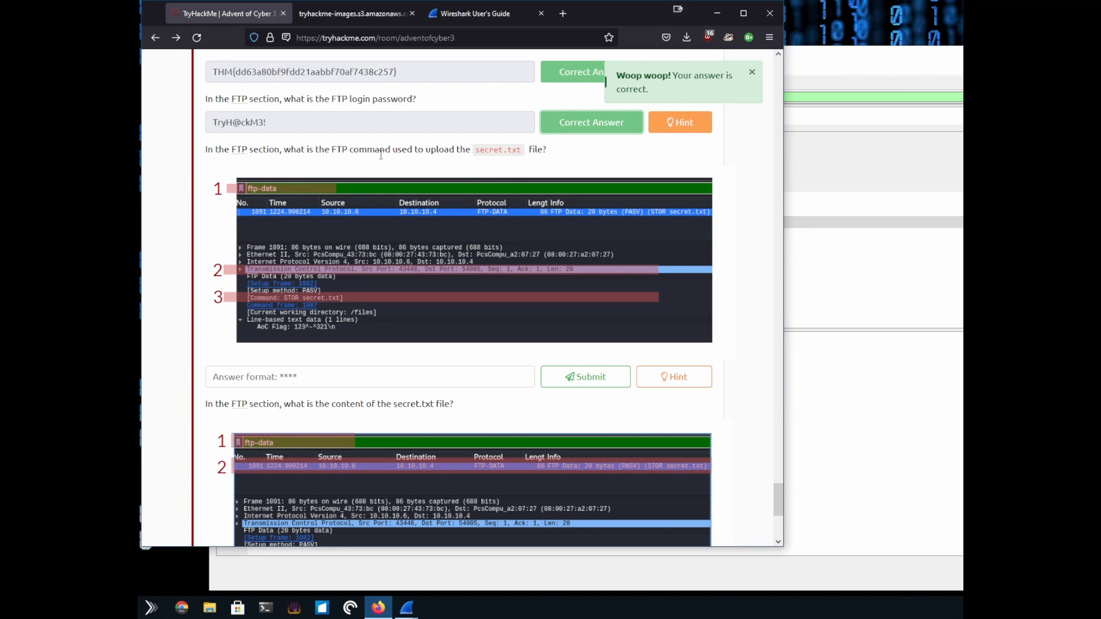
double_click(433, 150)
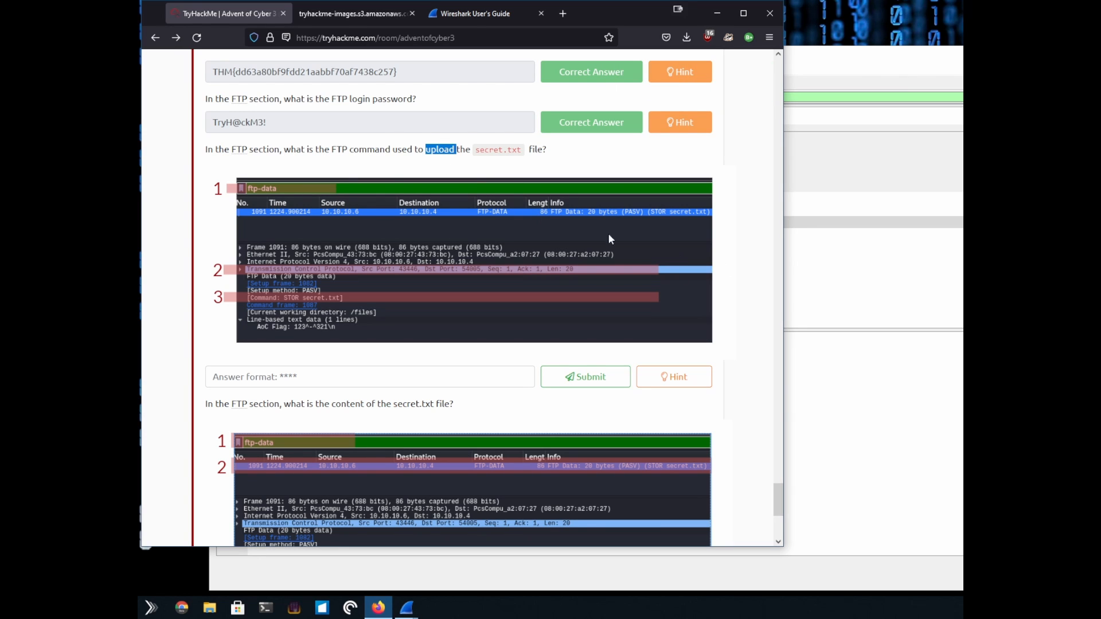
Step: Close packet 1072, find the STOR secret.txt request, and answer STOR as the upload command
left_click(841, 278)
left_click(842, 172)
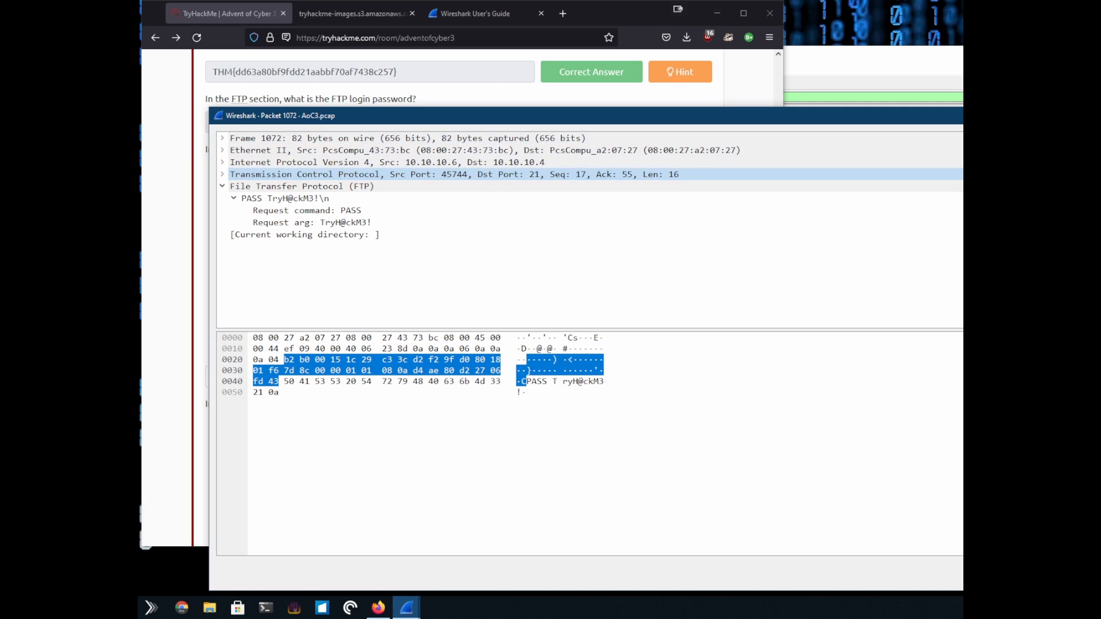
key("Escape")
left_click(868, 306)
left_click(754, 229)
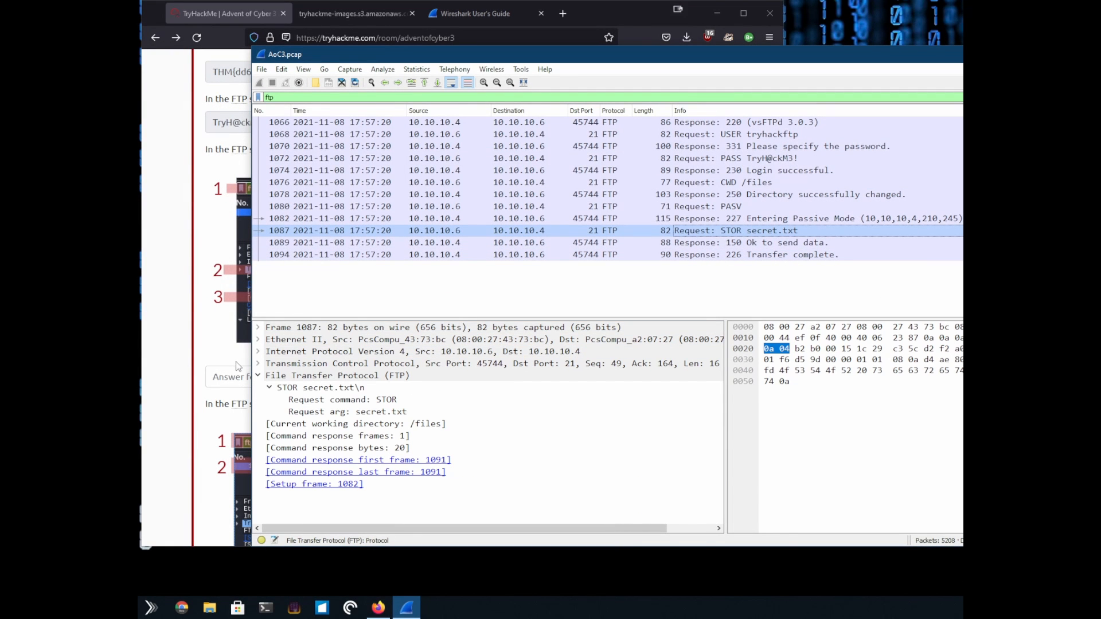
left_click(240, 366)
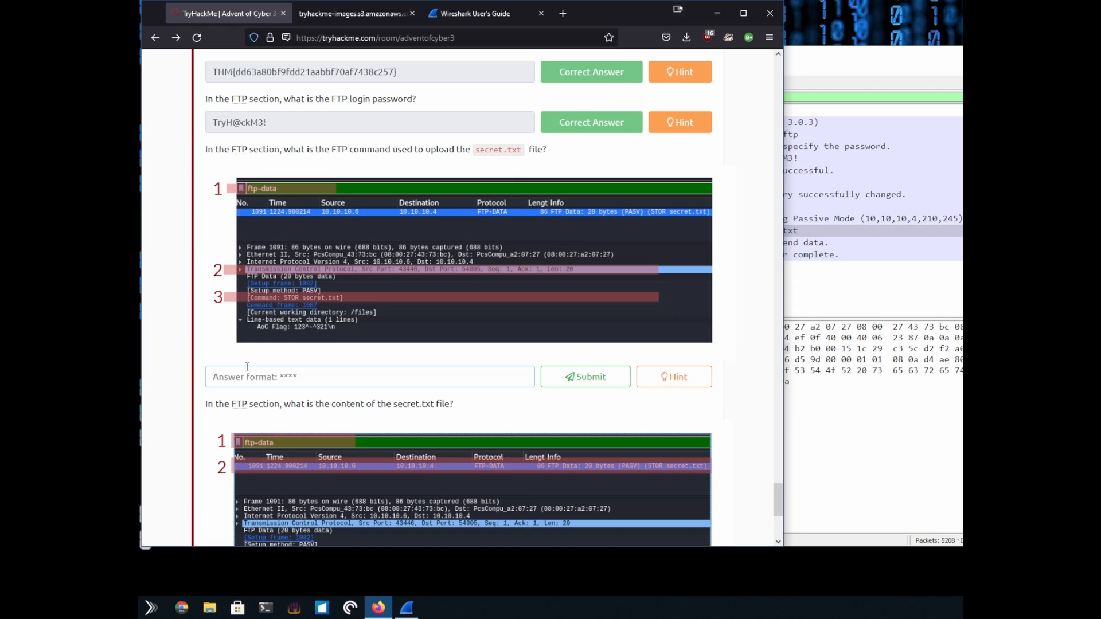
type("STOR")
key("Return")
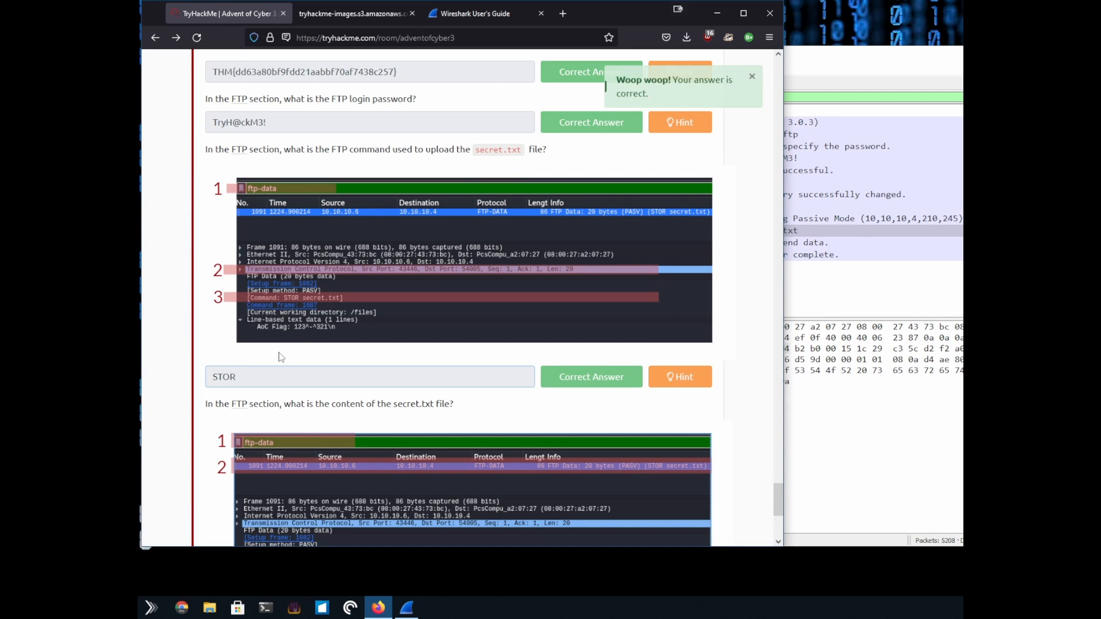
Step: Read the secret.txt question and select the 150 Ok to send data response in Wireshark
scroll(292, 354, "down", 1)
scroll(308, 356, "down", 2)
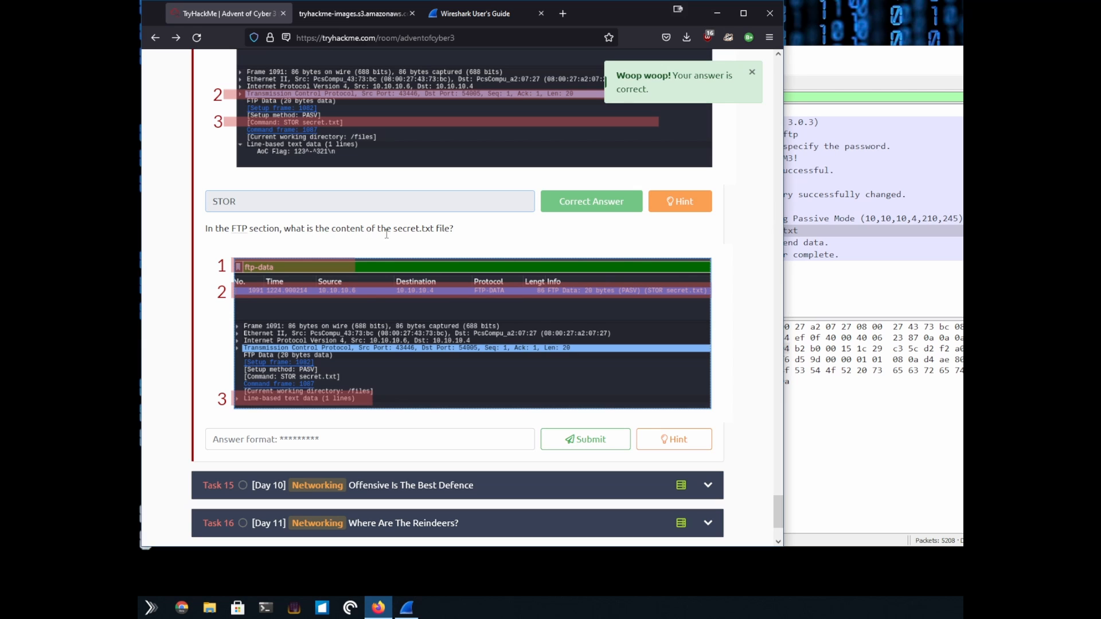
left_click_drag(387, 232, 445, 230)
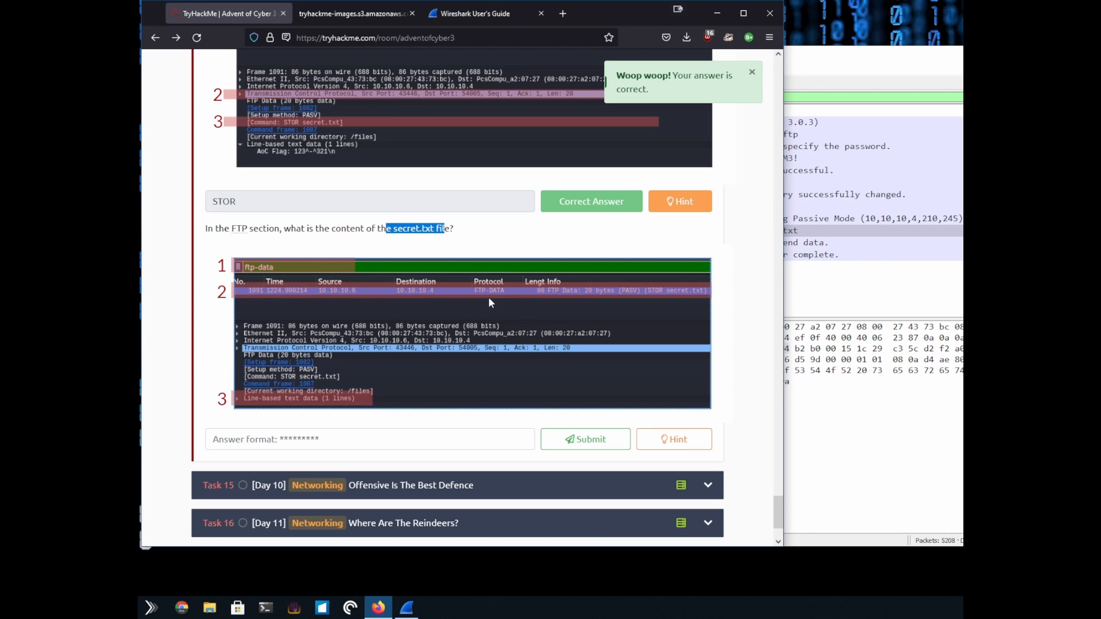
left_click(822, 232)
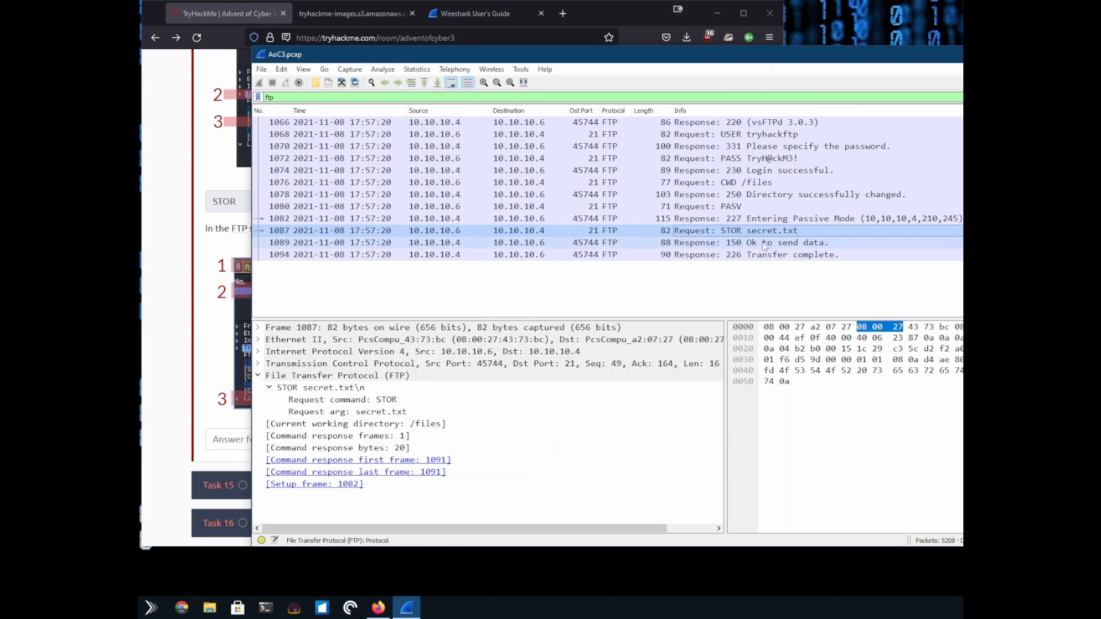
left_click(697, 243)
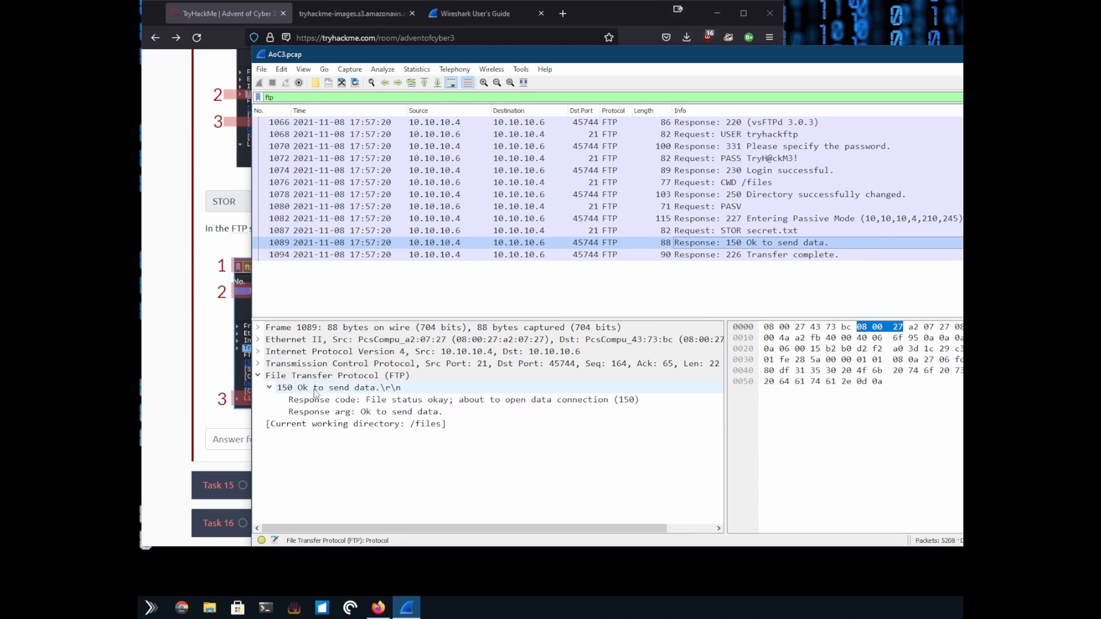
Step: Follow the STOR secret.txt packet's TCP stream (tcp.stream eq 5), then go back to TryHackMe
left_click(710, 257)
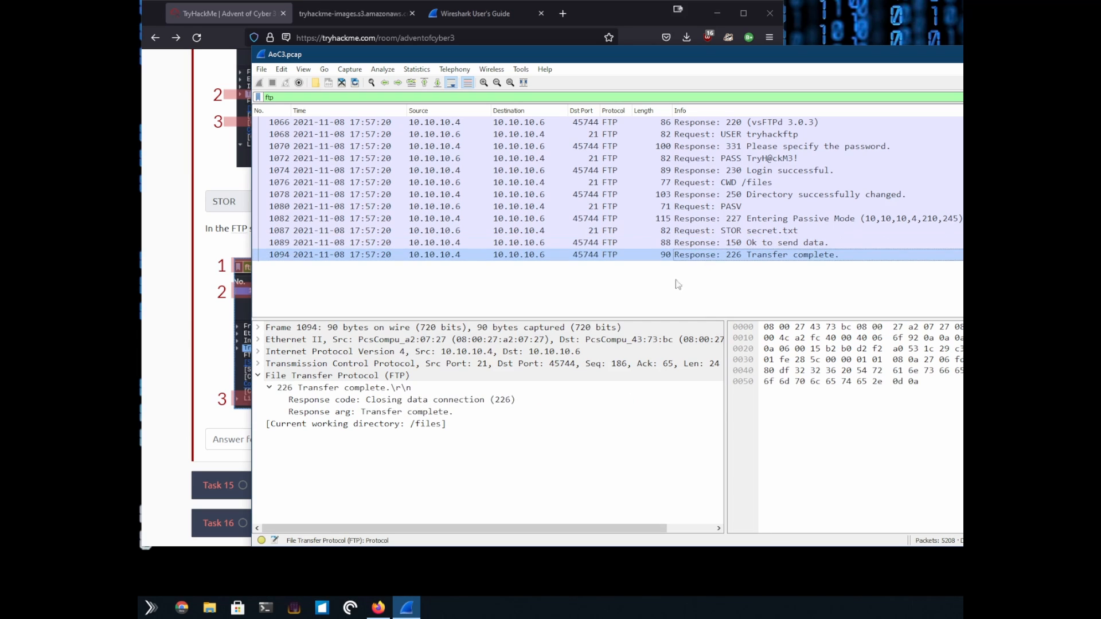
left_click(752, 232)
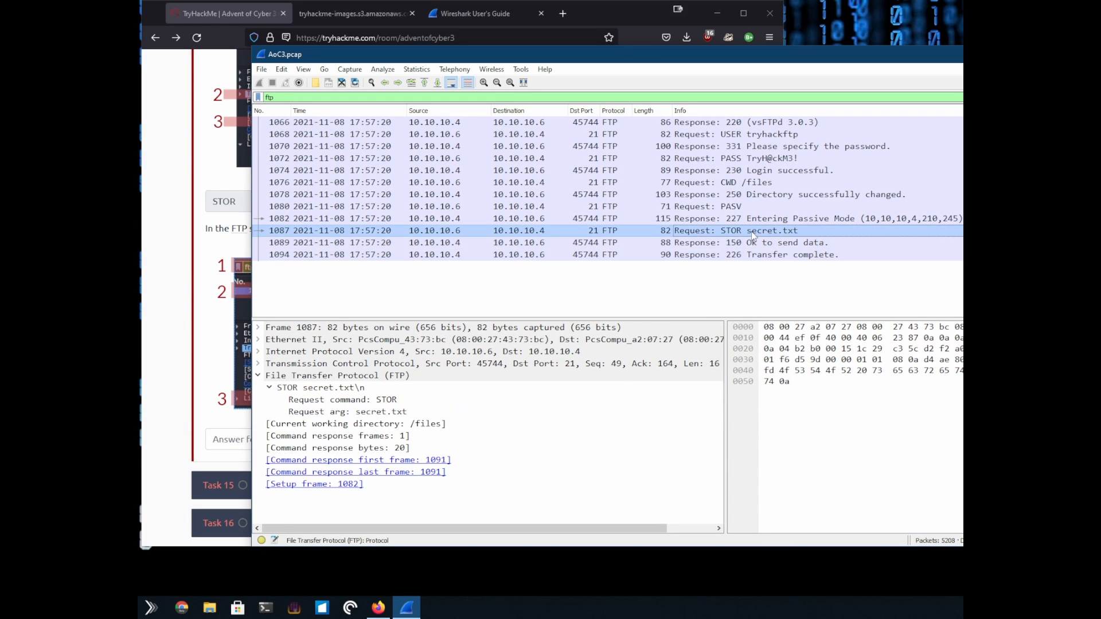
right_click(753, 232)
mouse_move(838, 386)
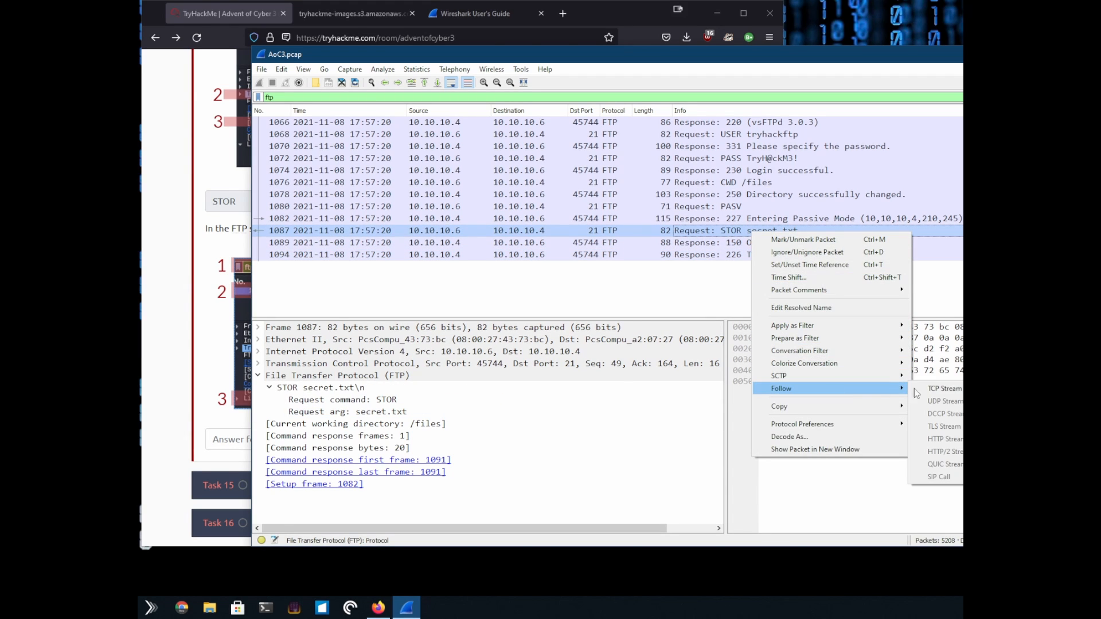
left_click(951, 385)
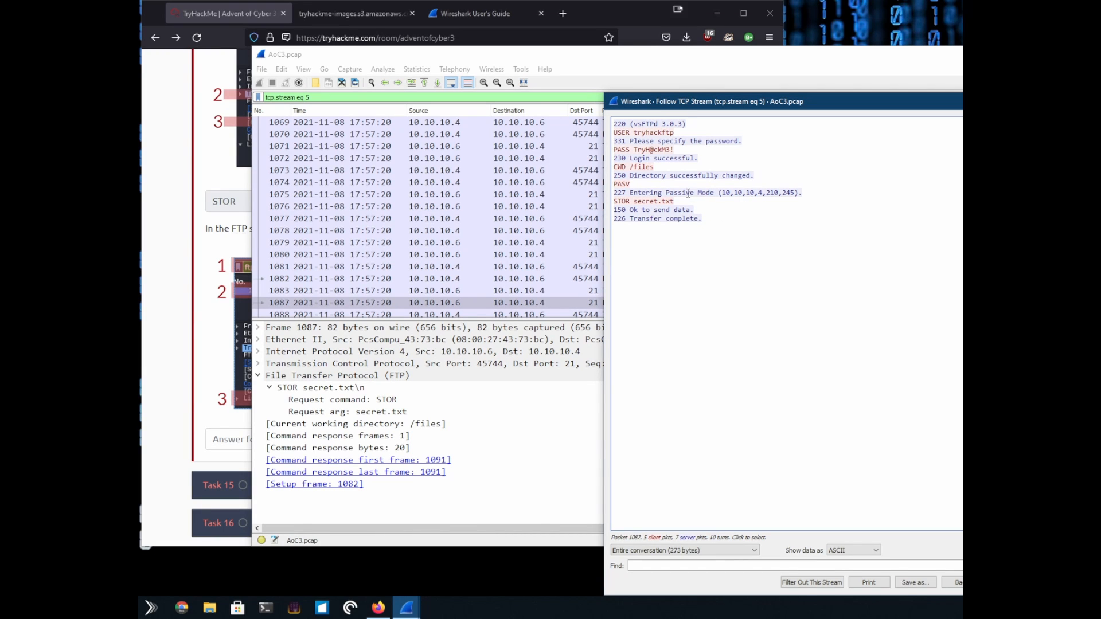
left_click_drag(612, 193, 788, 288)
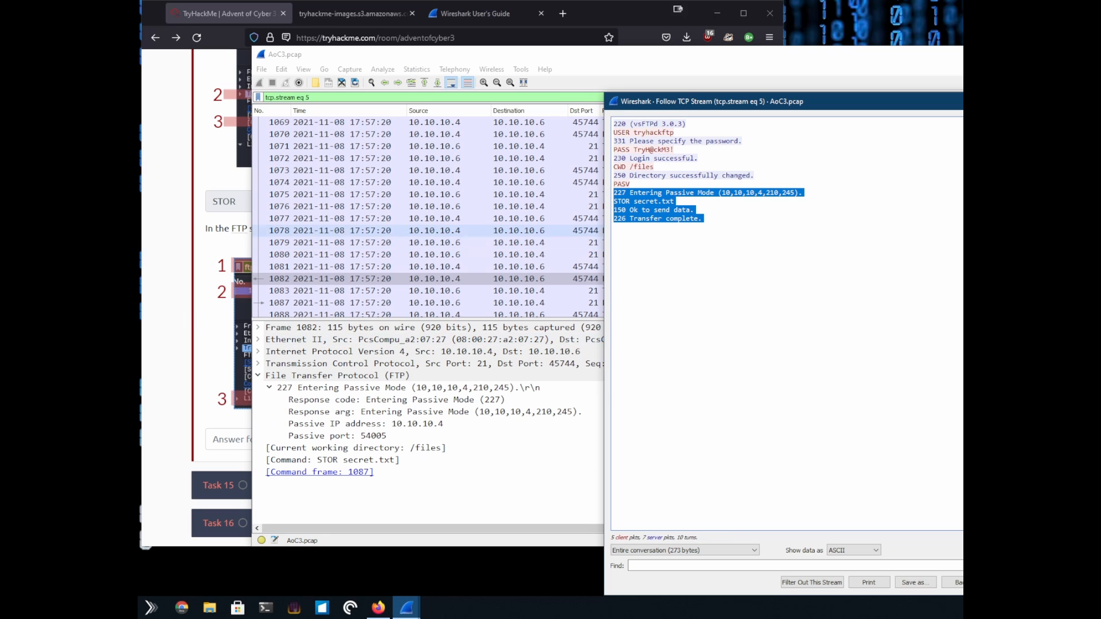
key("Escape")
left_click(167, 349)
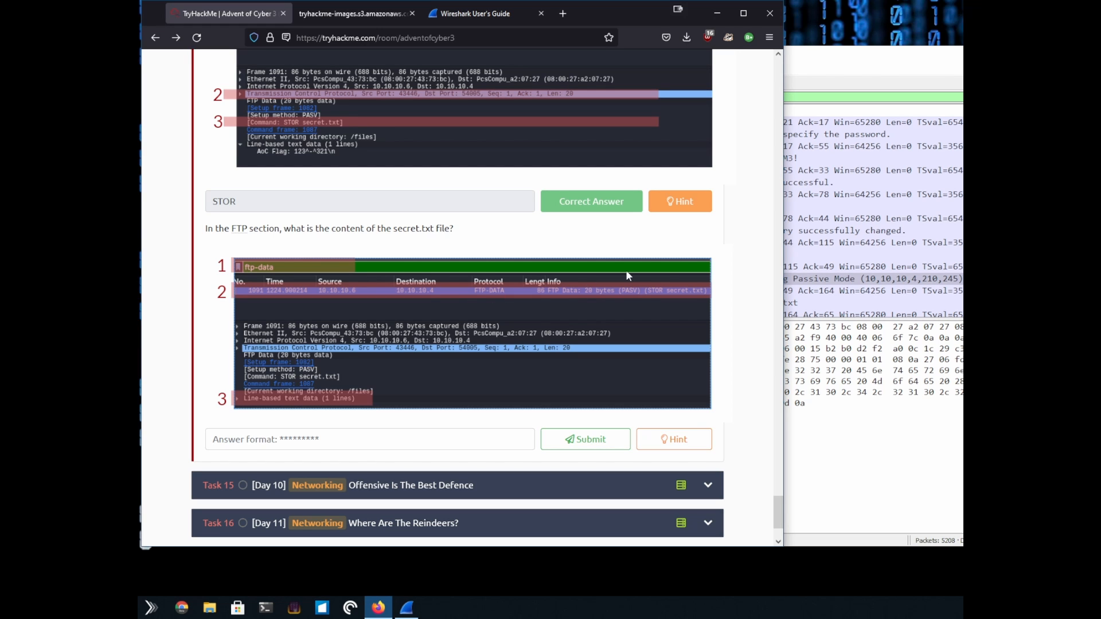
Step: Filter the capture to ftp-data and expand packet 1091's text data to the AoC Flag line
left_click(800, 108)
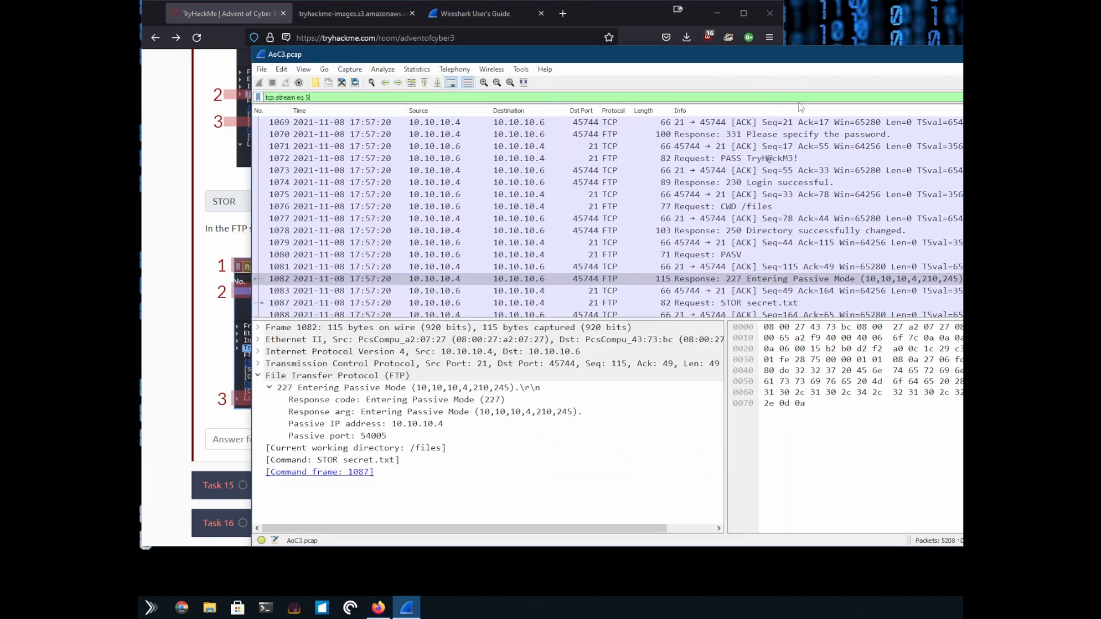
triple_click(665, 99)
type("ftp")
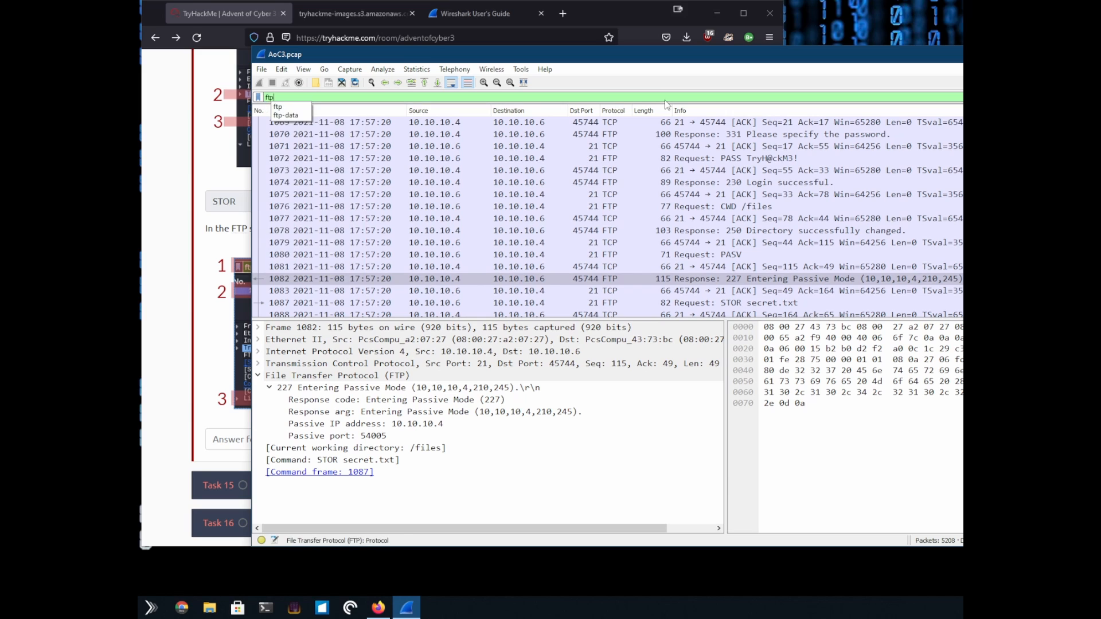
type("-datat")
key("Return")
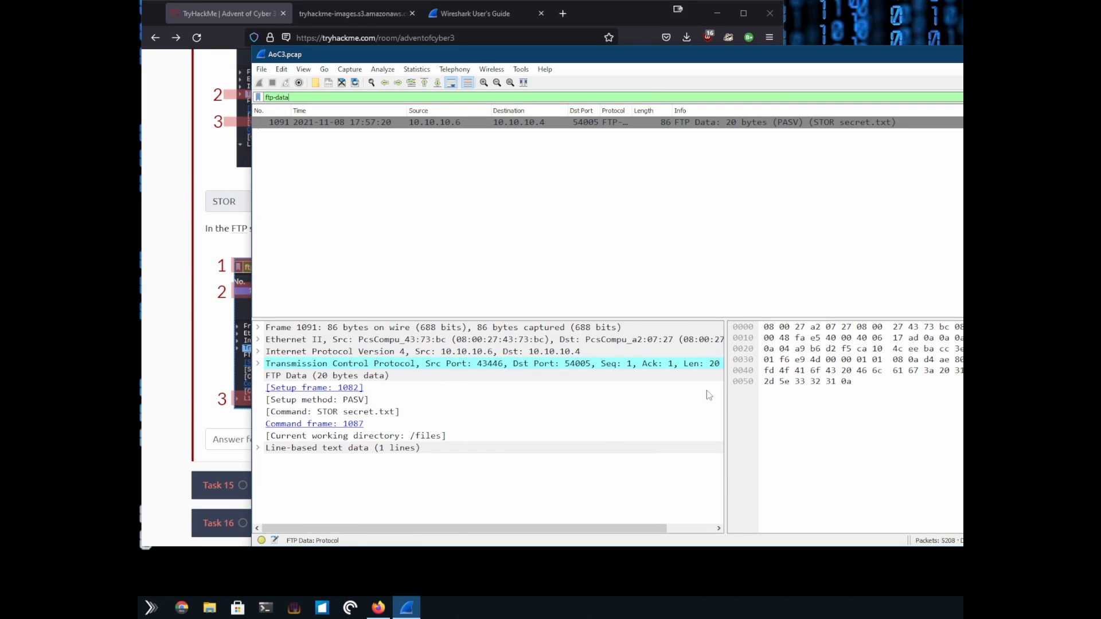
left_click(258, 448)
left_click(331, 460)
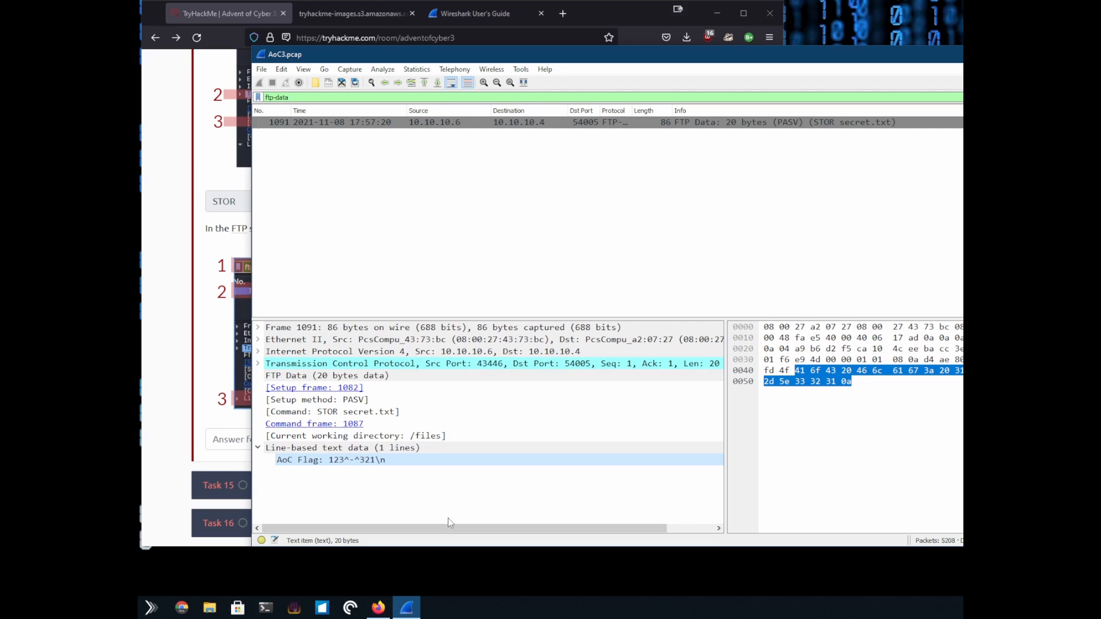
Step: Browse the TFTP and HTTP object lists under File > Export Objects, then close them
left_click(262, 70)
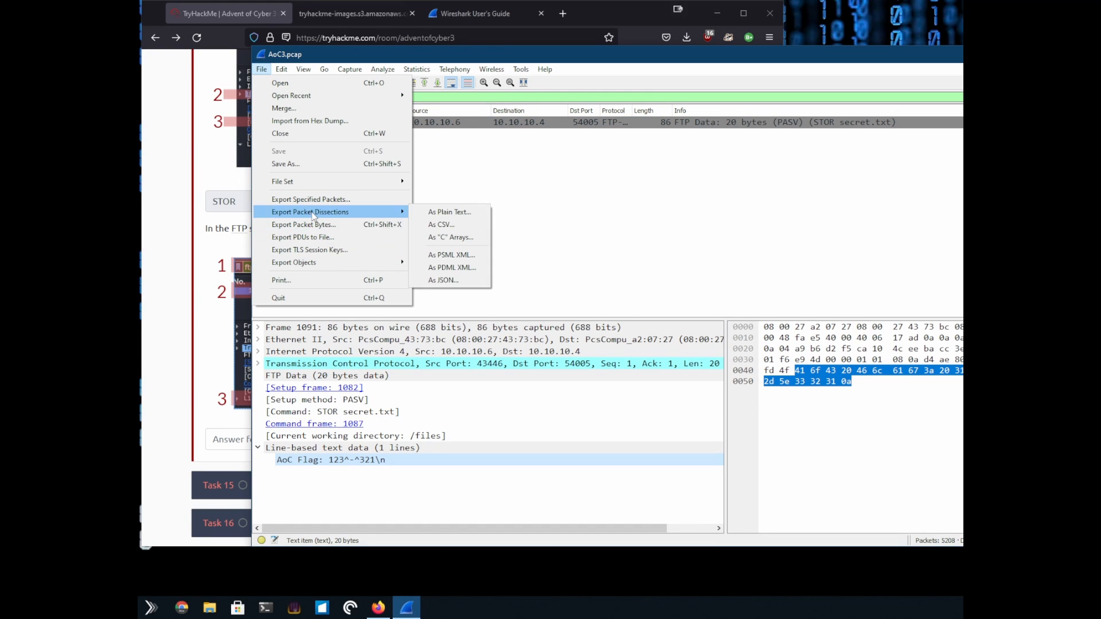
mouse_move(326, 264)
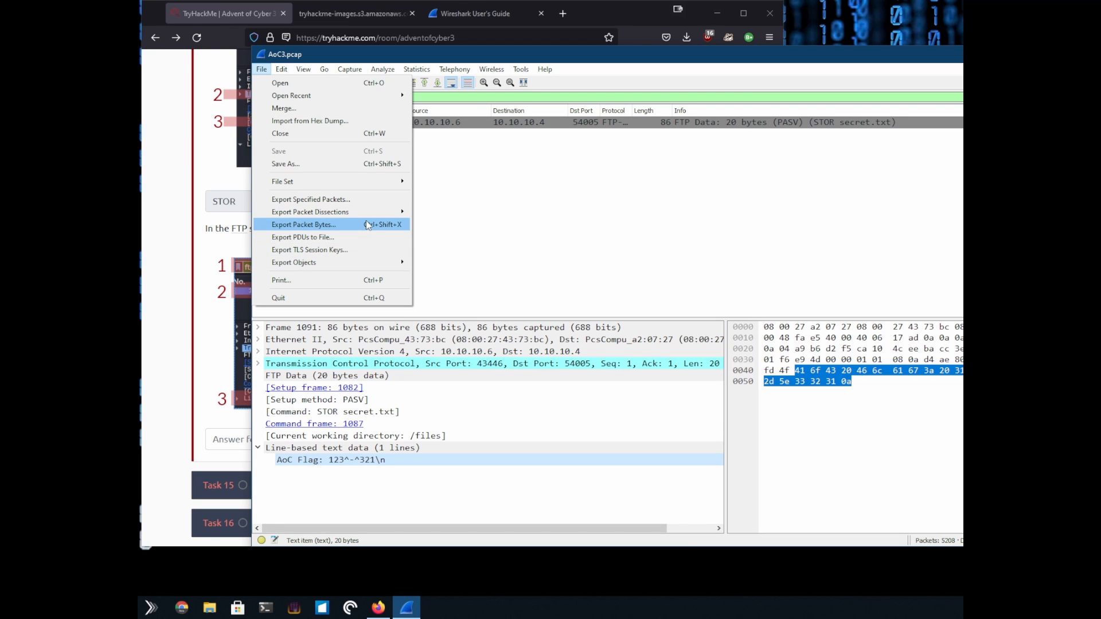
left_click(451, 312)
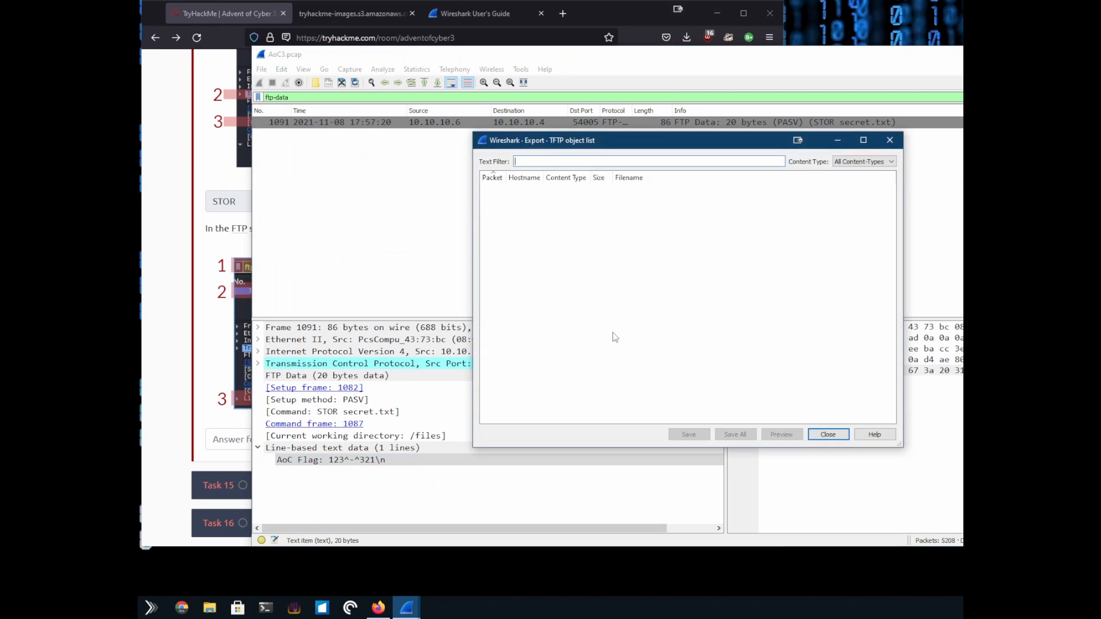
left_click(890, 140)
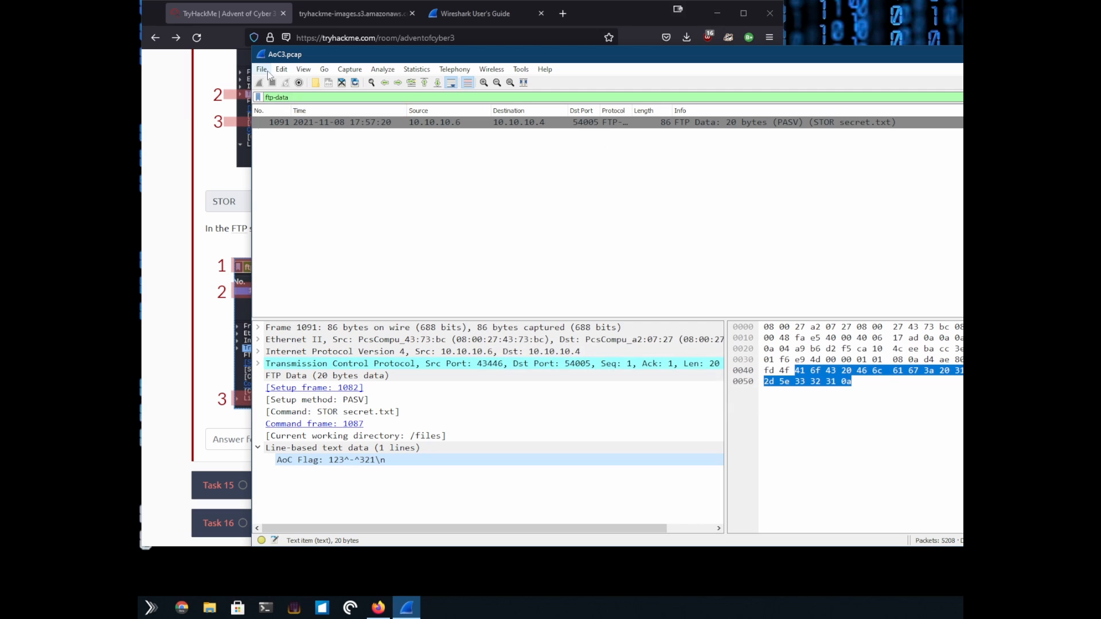
left_click(267, 71)
mouse_move(384, 264)
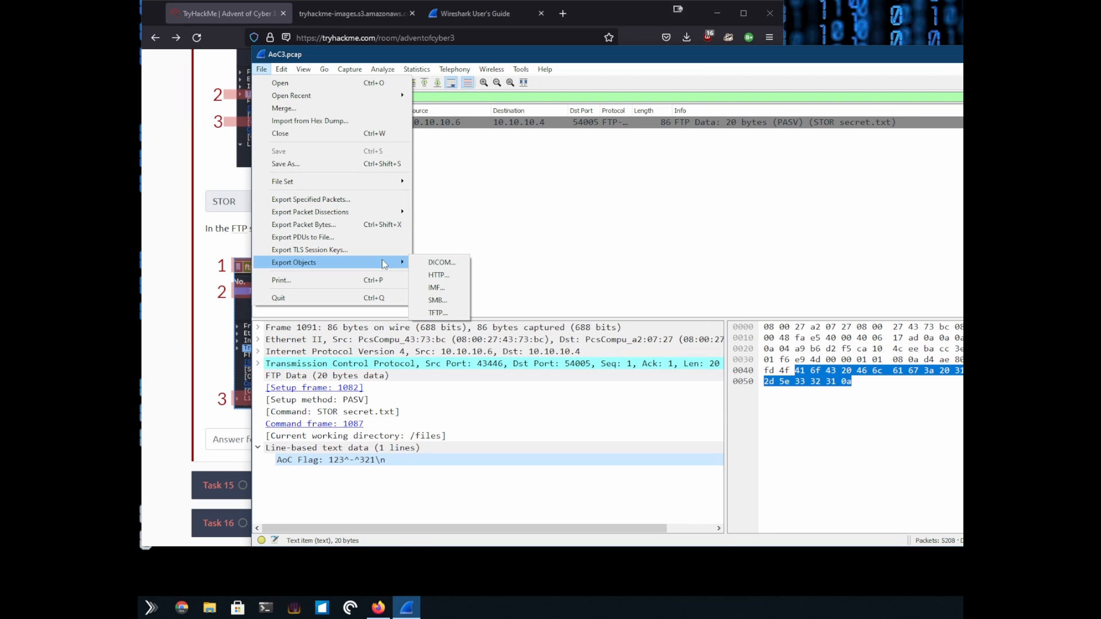
left_click(440, 277)
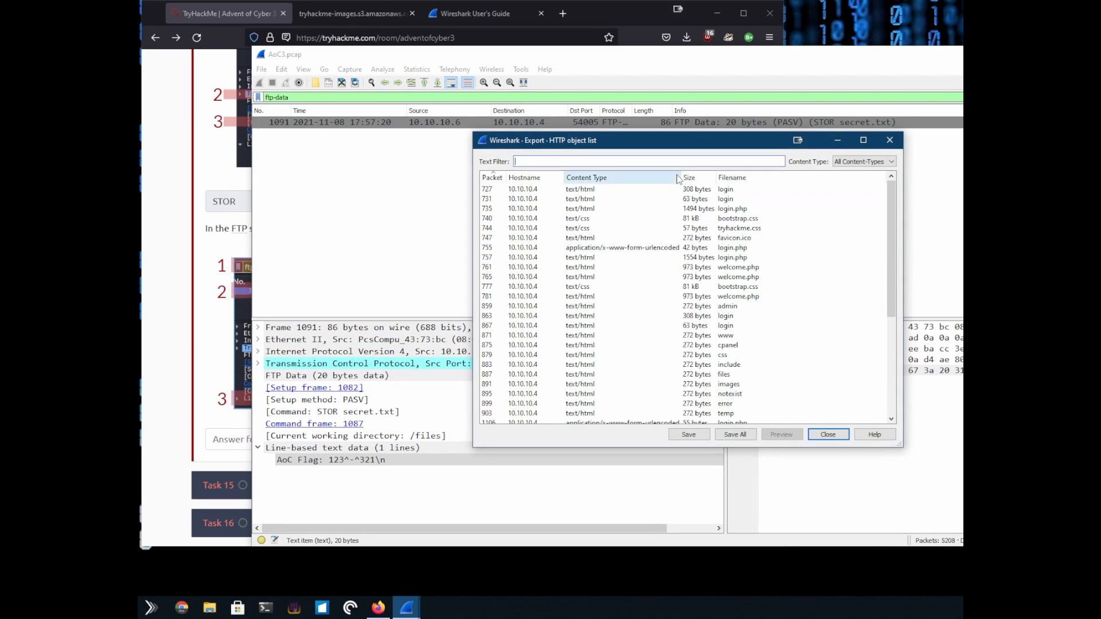
scroll(691, 208, "down", 5)
scroll(691, 207, "down", 3)
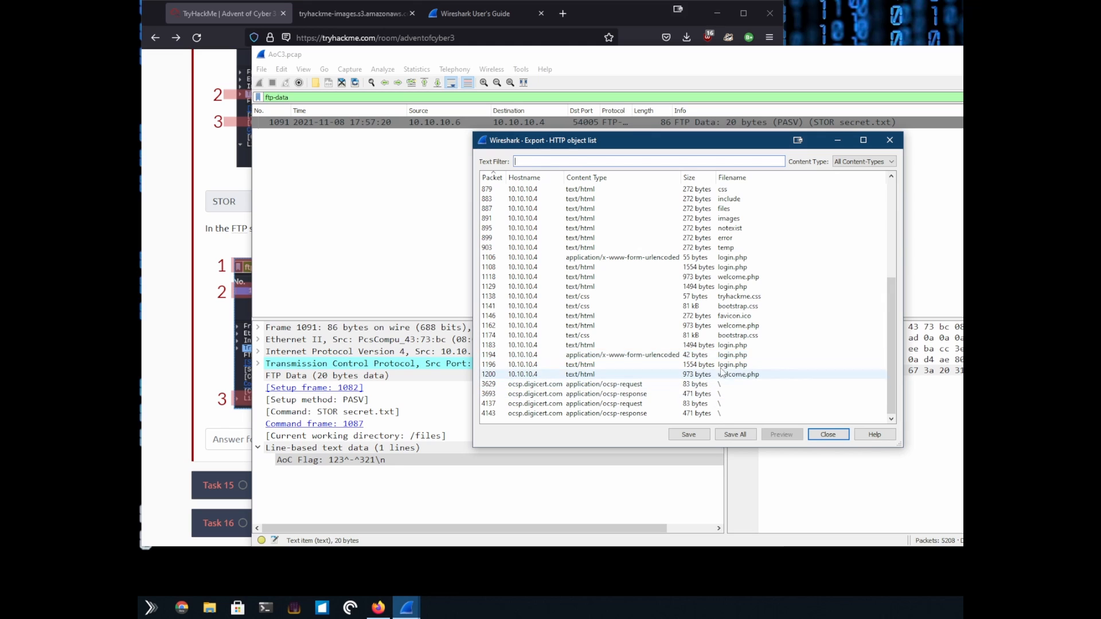
scroll(731, 224, "up", 6)
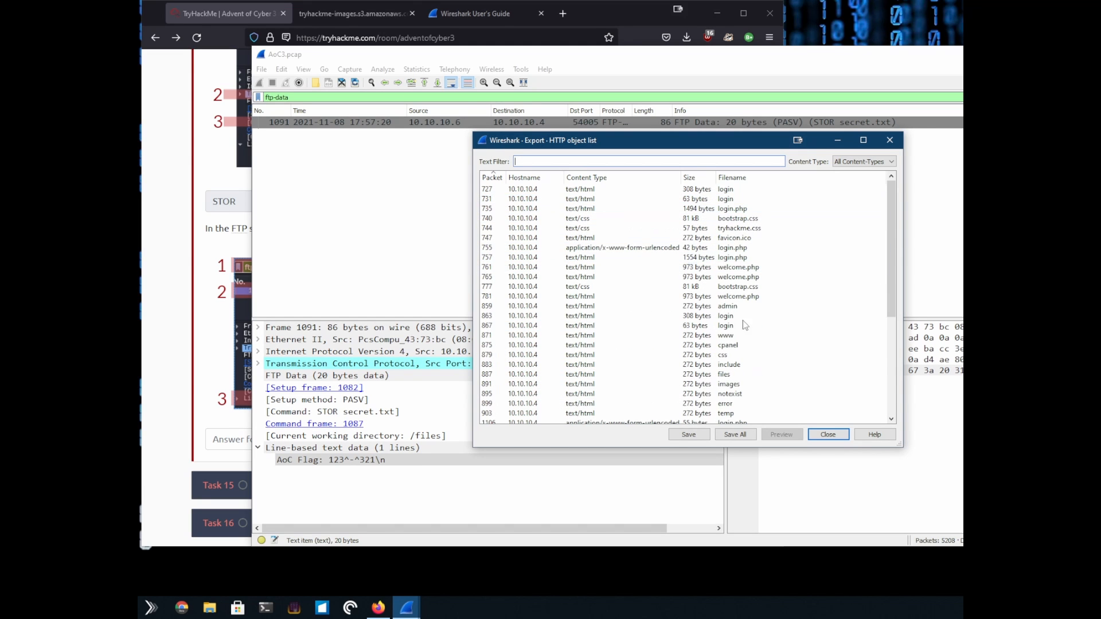
left_click(828, 435)
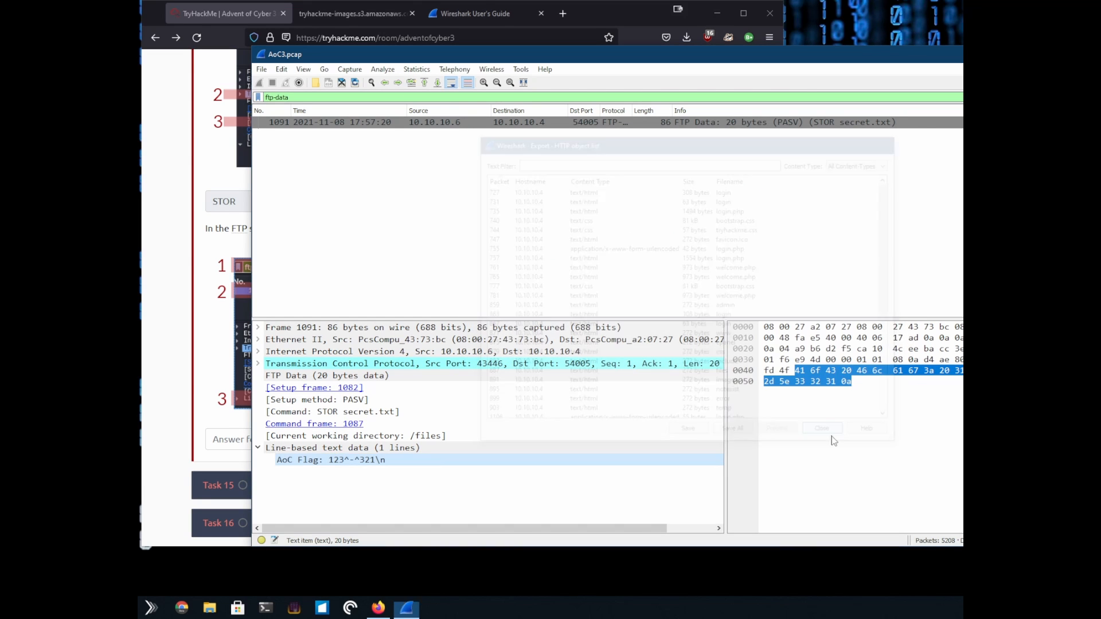
Step: Copy the AoC Flag line's value and focus the TryHackMe answer field
right_click(358, 464)
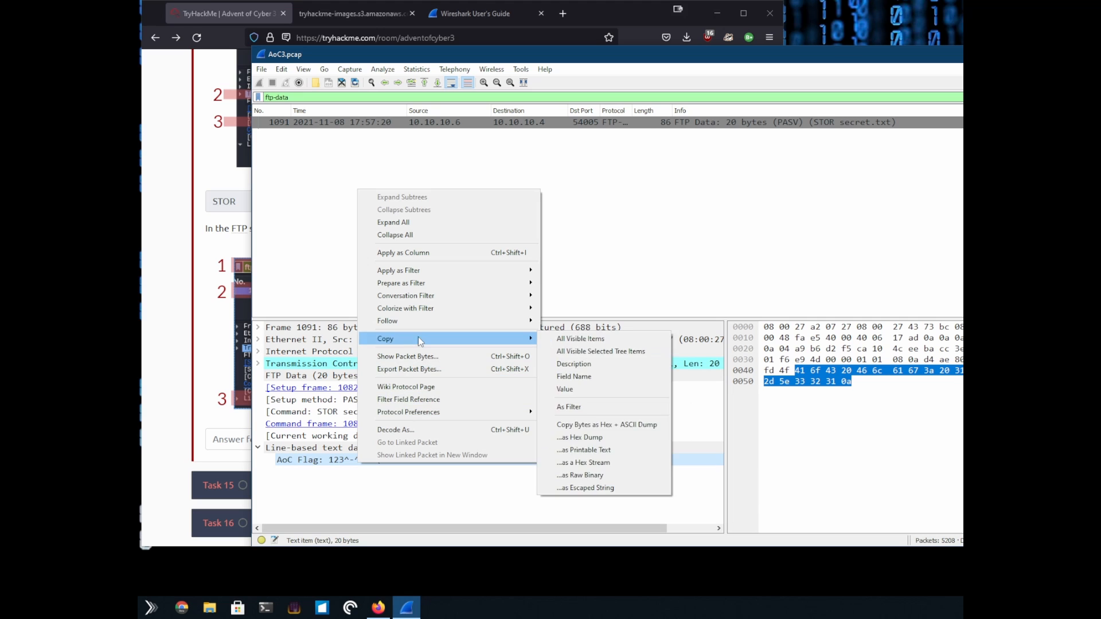
left_click(579, 389)
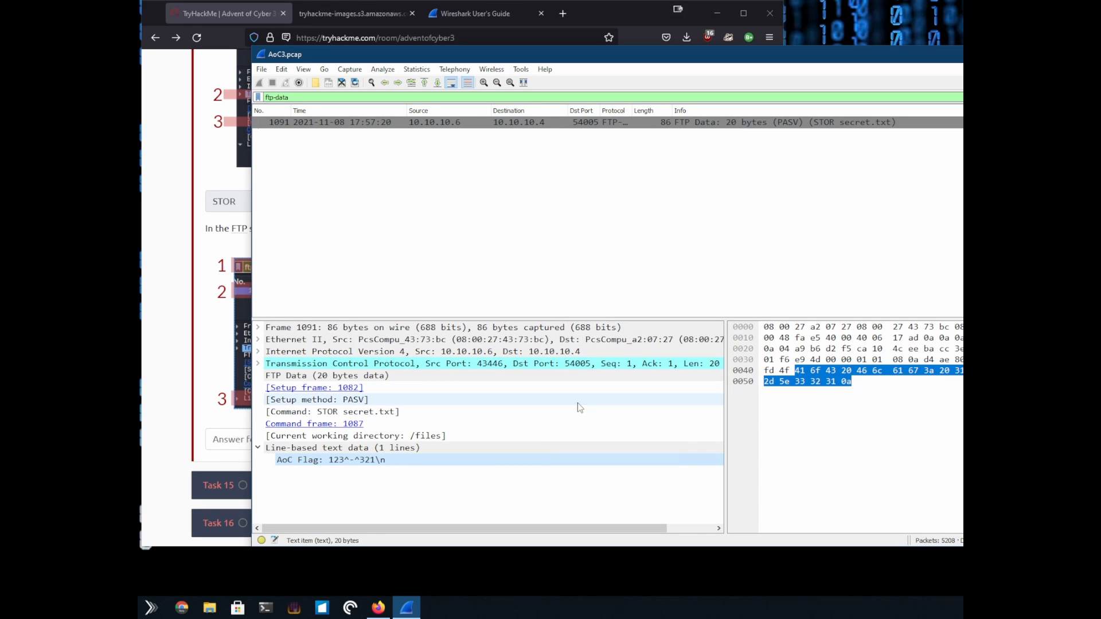
left_click(219, 444)
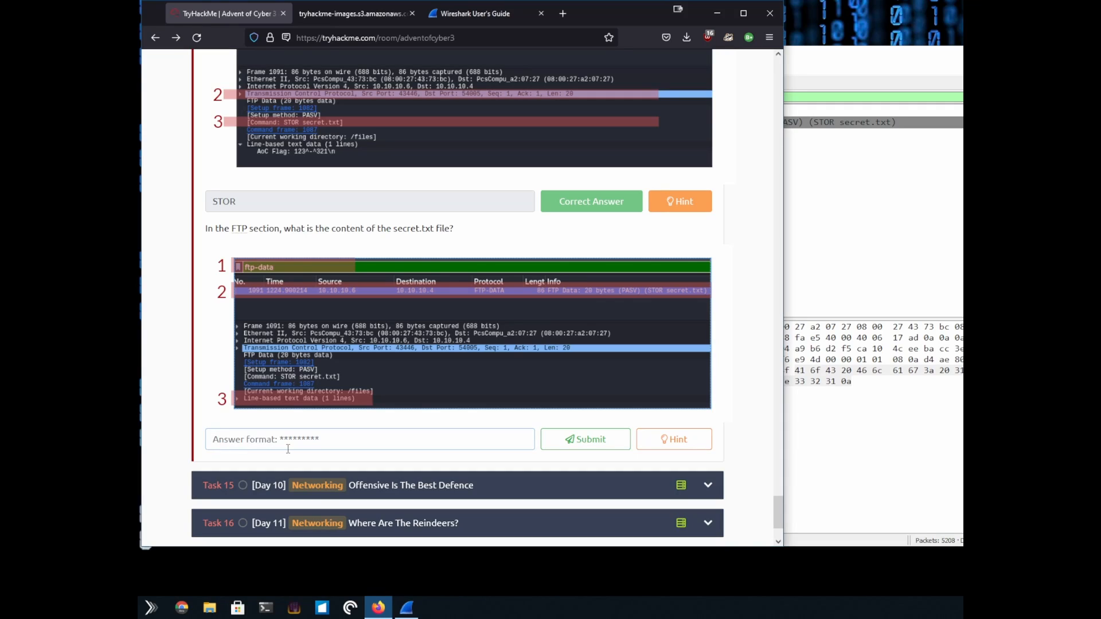
Step: Paste the flag, strip the 'AoC Flag:' prefix and submit a first attempt
type("AoC Flag: 123^-^321\\n")
left_click_drag(252, 440, 156, 420)
key("BackSpace")
key("Return")
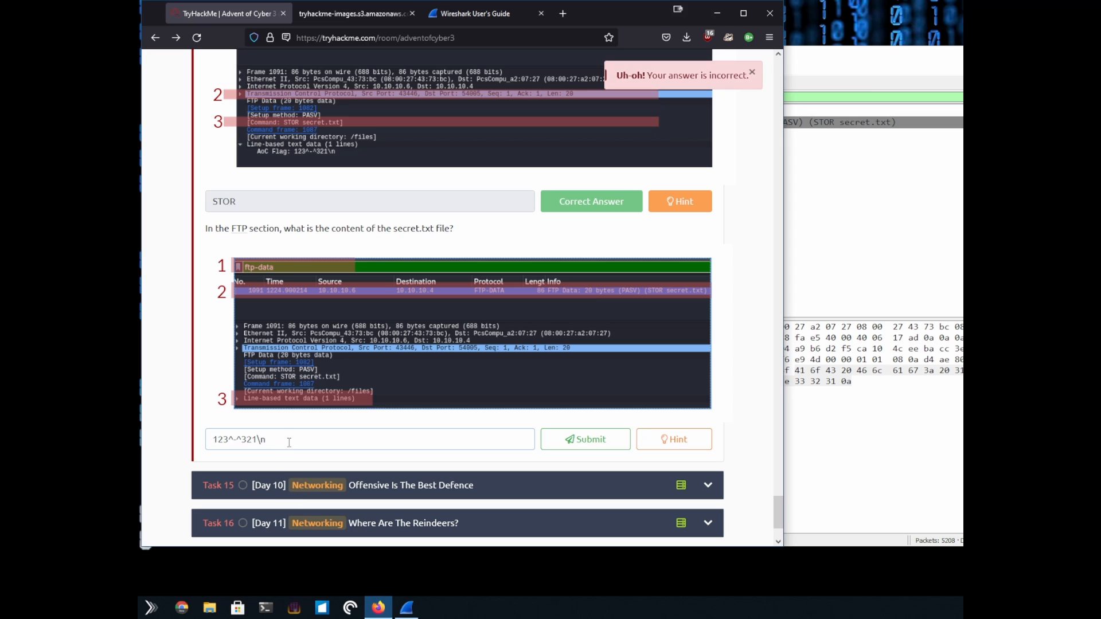
Step: Clear the rejected answer, re-paste and trim it, and resubmit 123^-^321
left_click_drag(290, 444, 151, 438)
key("BackSpace")
type("AoC Flag: 123^-^321\\n")
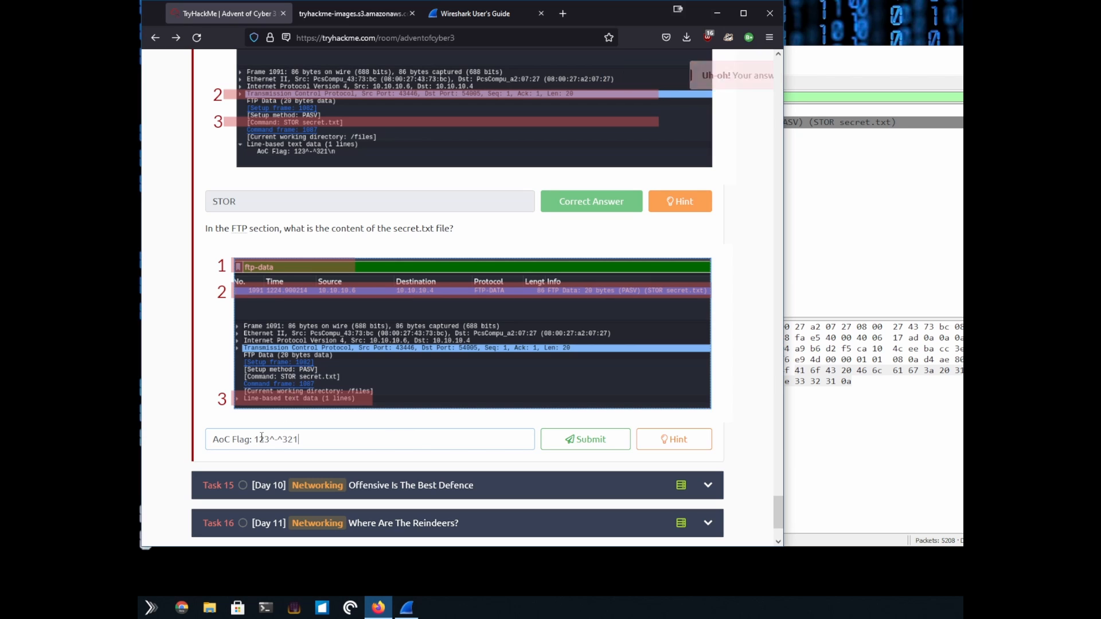
left_click_drag(253, 439, 171, 442)
key("BackSpace")
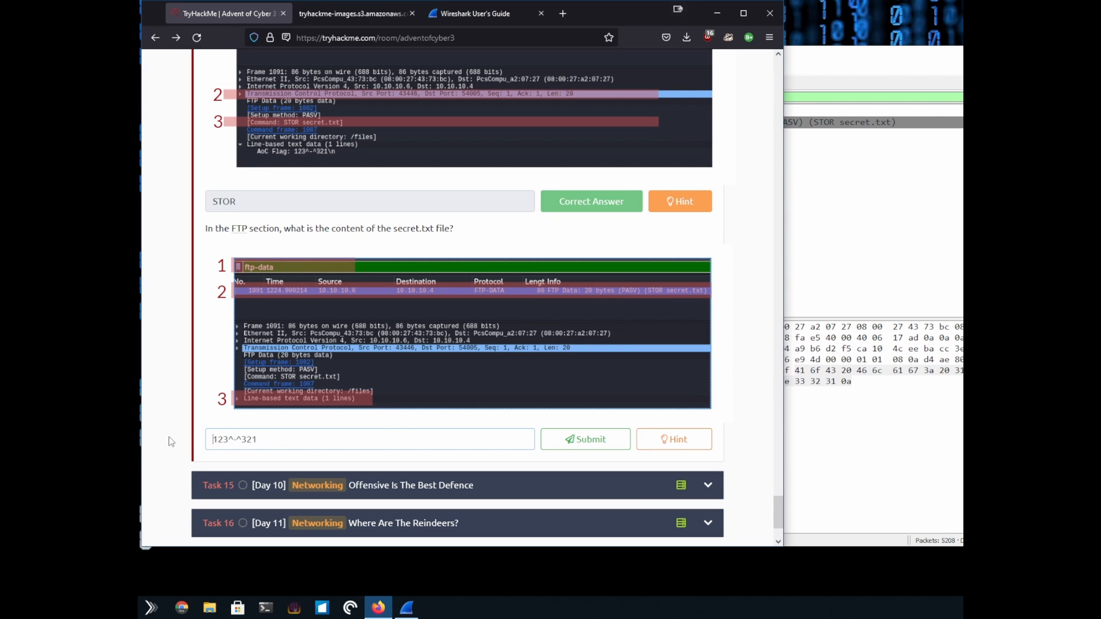
key("Return")
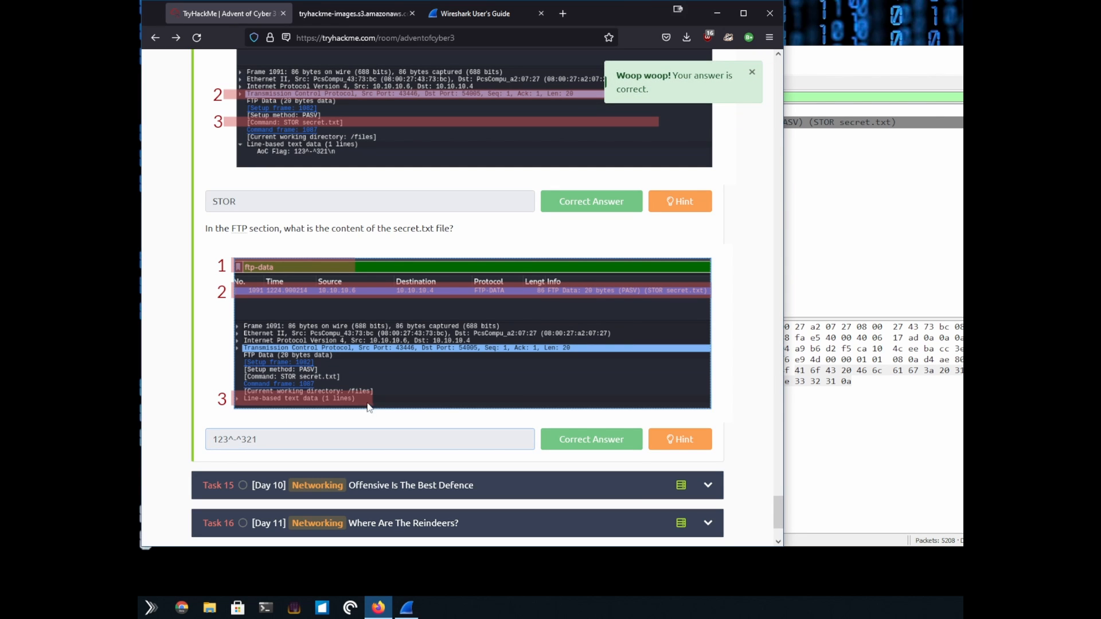
scroll(369, 408, "up", 15)
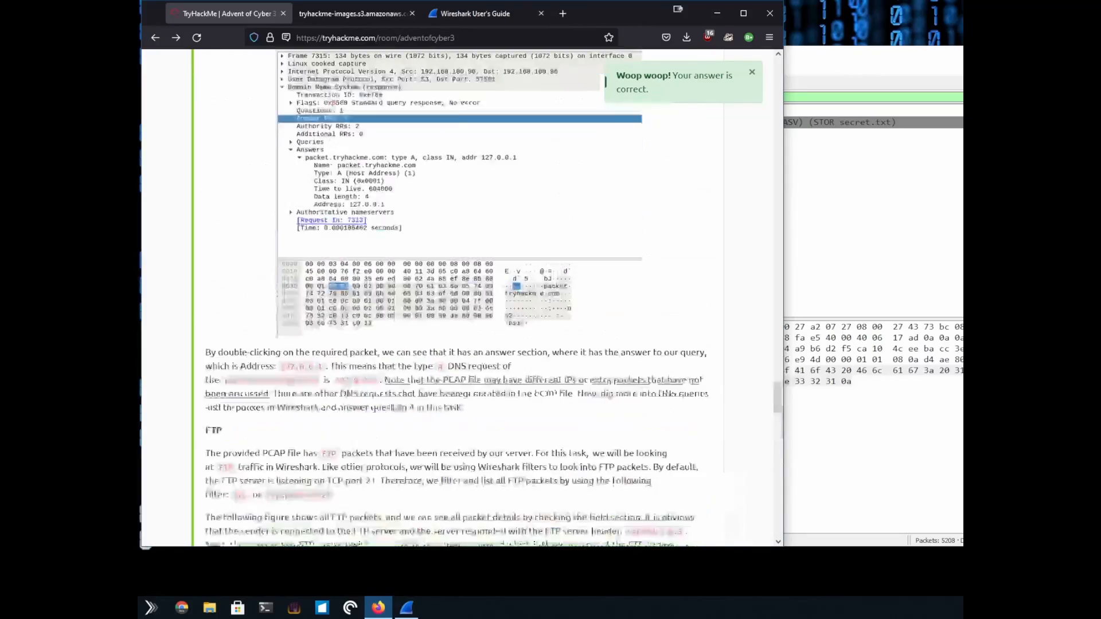
Step: Collapse the Day 9 task, expand Day 10 and start its target machine
scroll(407, 404, "up", 20)
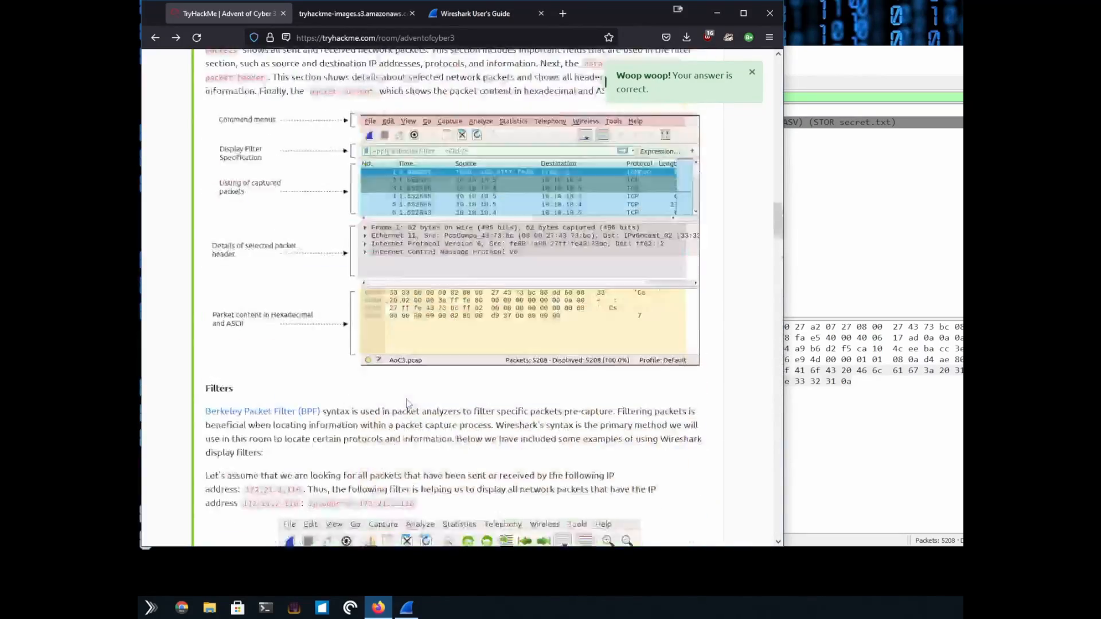
scroll(408, 403, "up", 10)
scroll(517, 434, "up", 15)
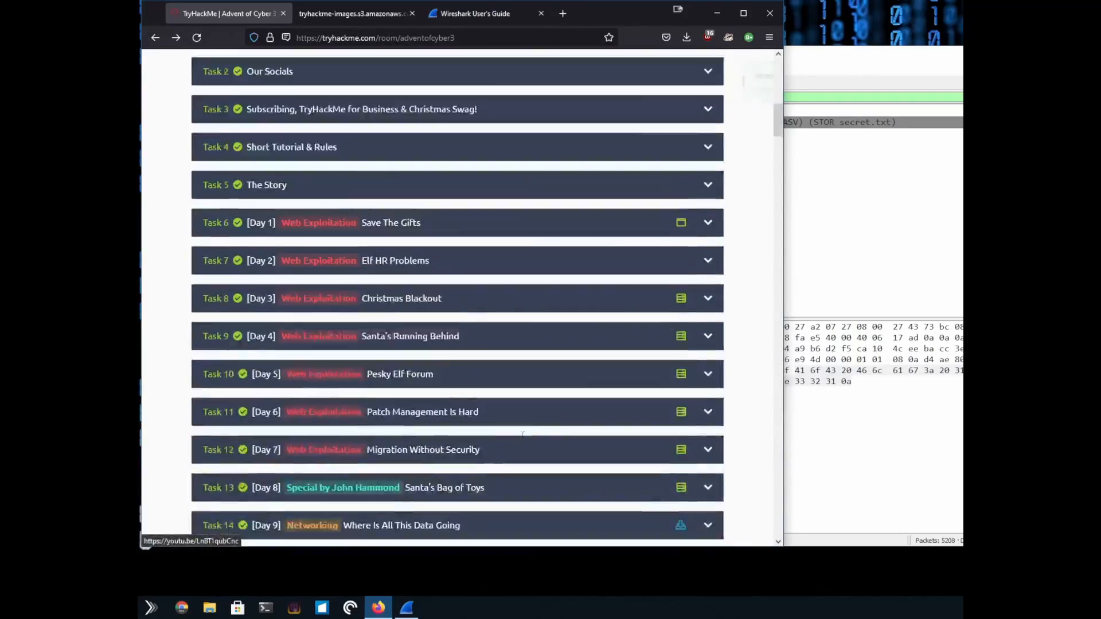
scroll(522, 434, "down", 3)
left_click(708, 351)
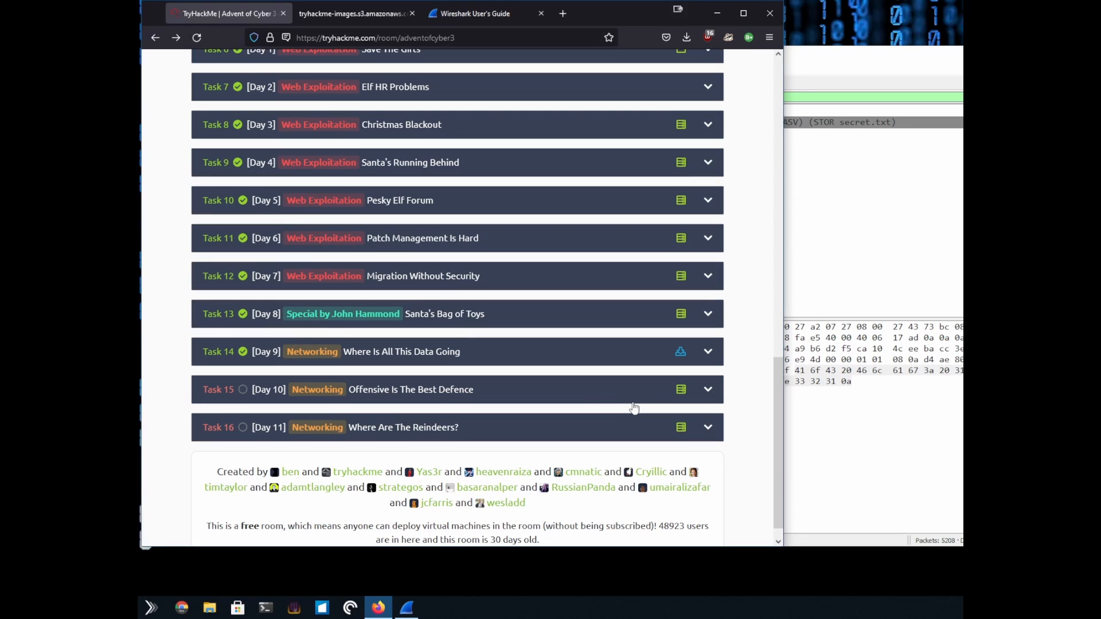
scroll(559, 379, "down", 1)
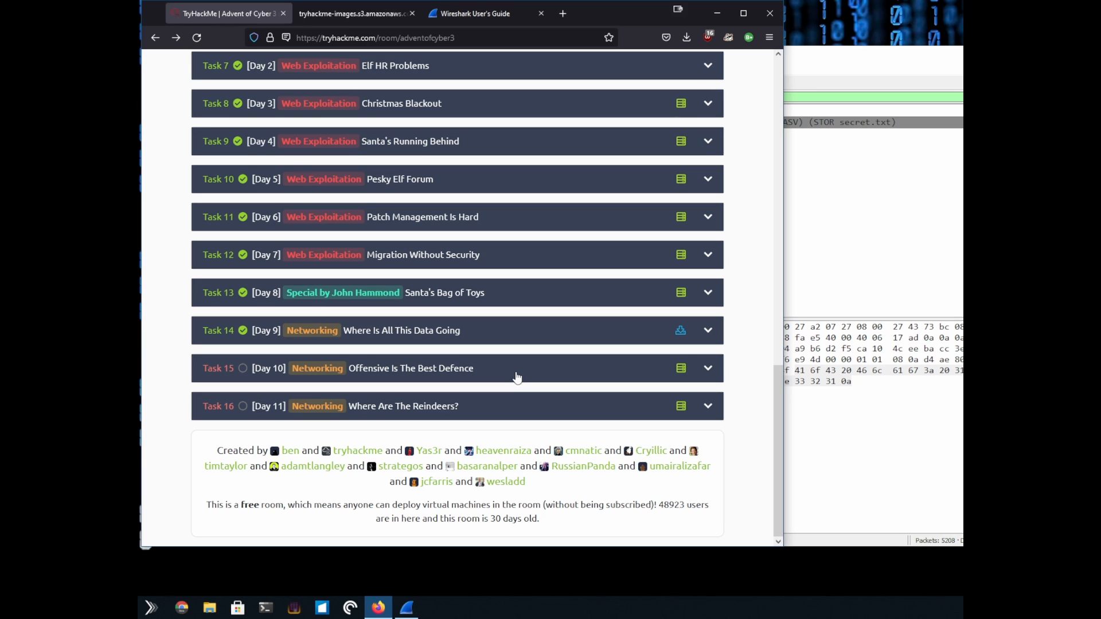
left_click(645, 368)
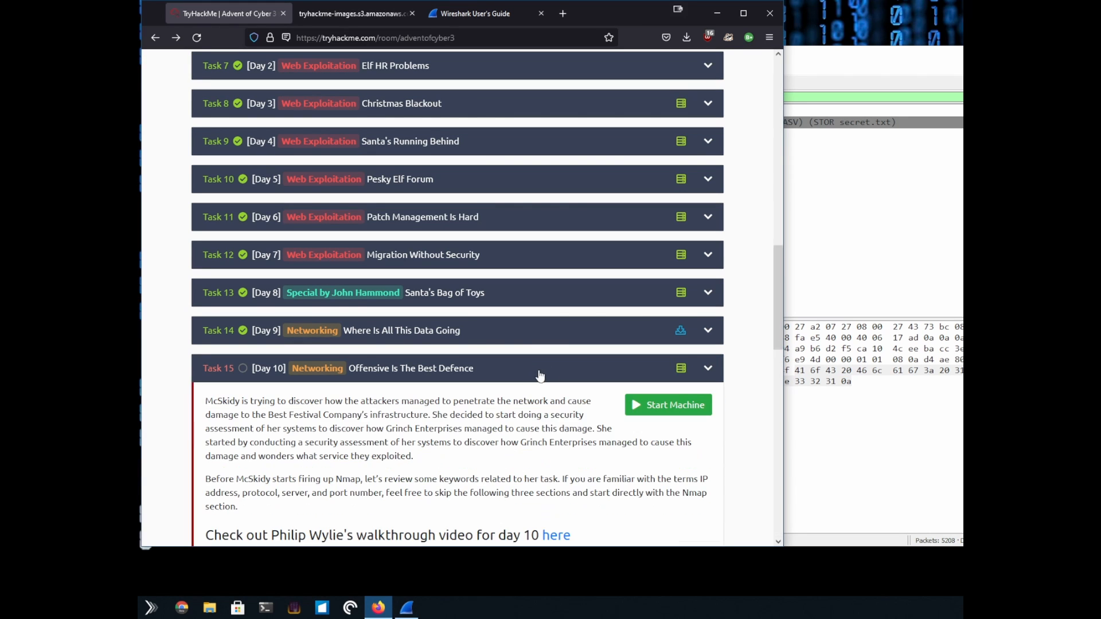
scroll(705, 393, "down", 4)
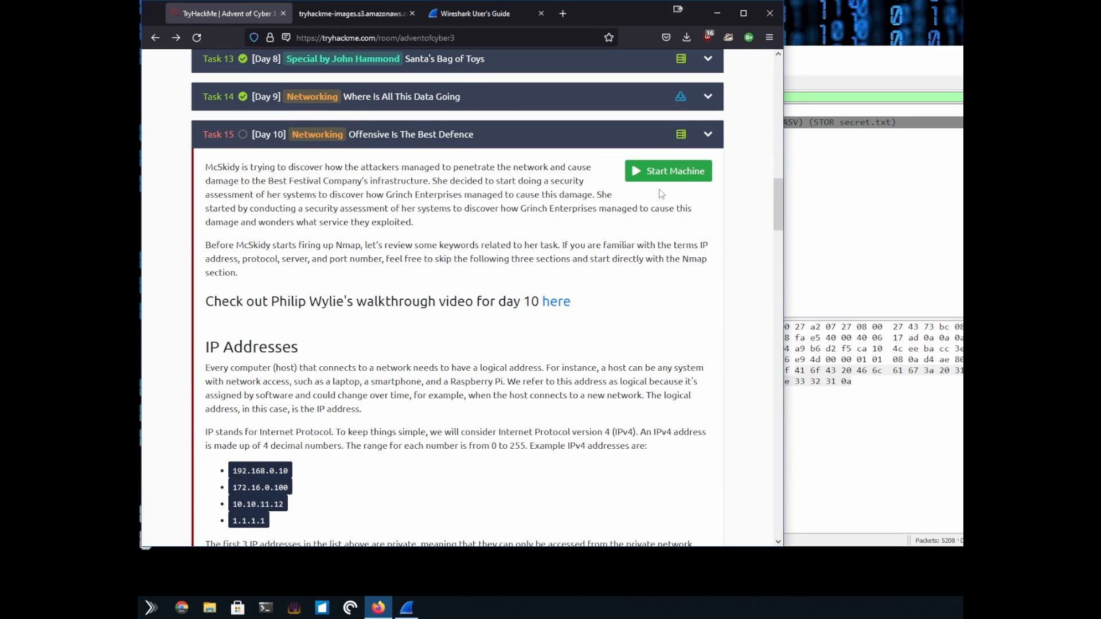
left_click(666, 171)
Step: Start the AttackBox, close Wireshark and exit the AttackBox split view
scroll(689, 356, "up", 5)
scroll(690, 356, "up", 10)
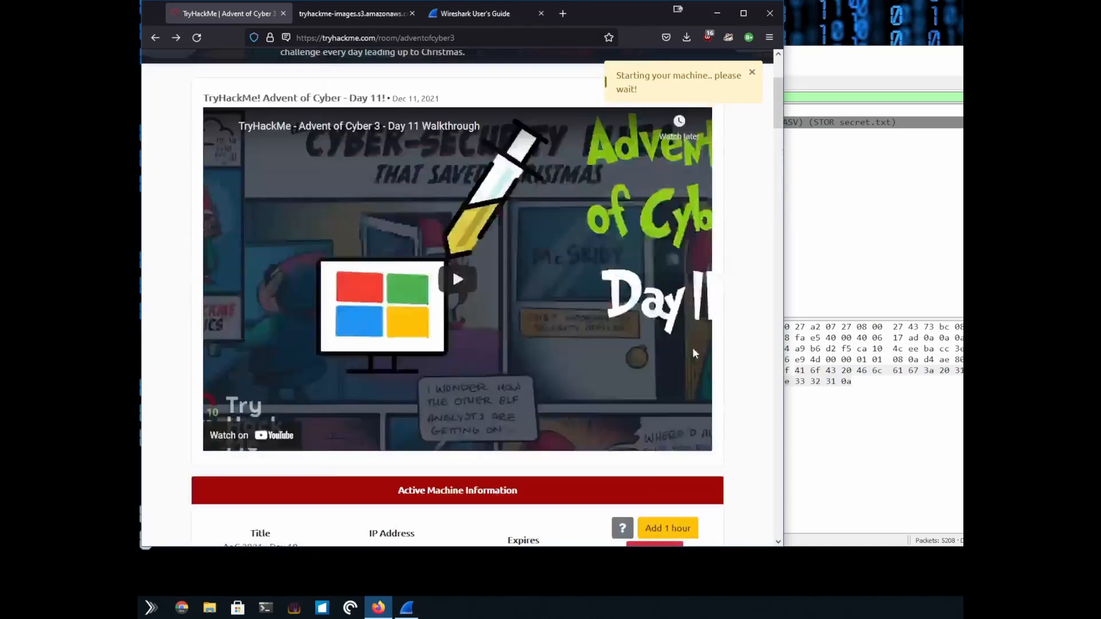
left_click(582, 163)
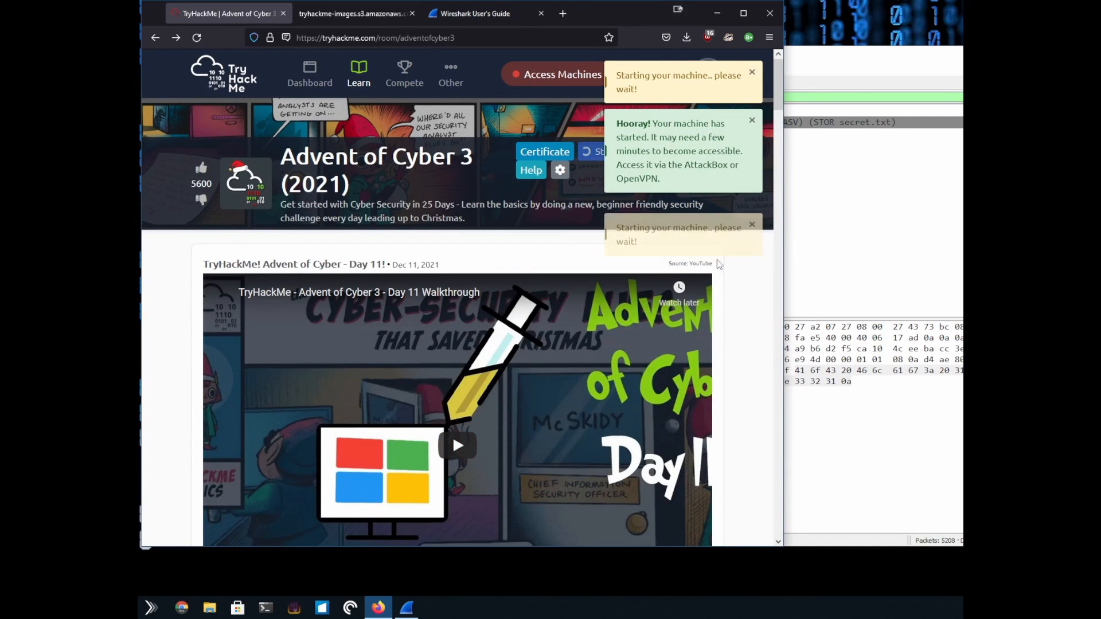
scroll(744, 298, "down", 10)
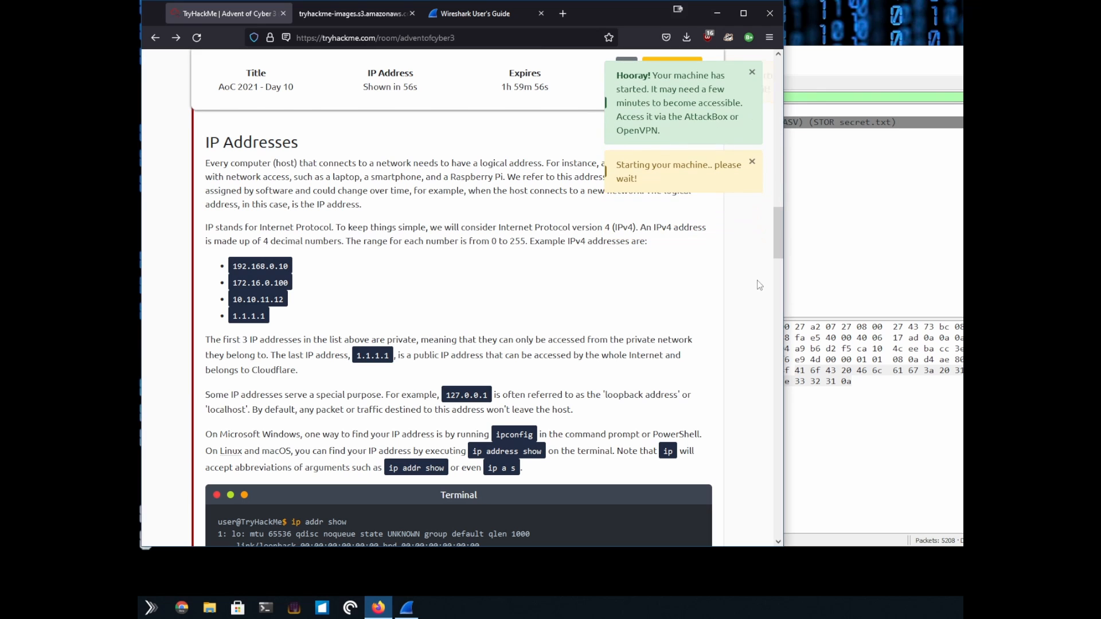
key("alt+F4")
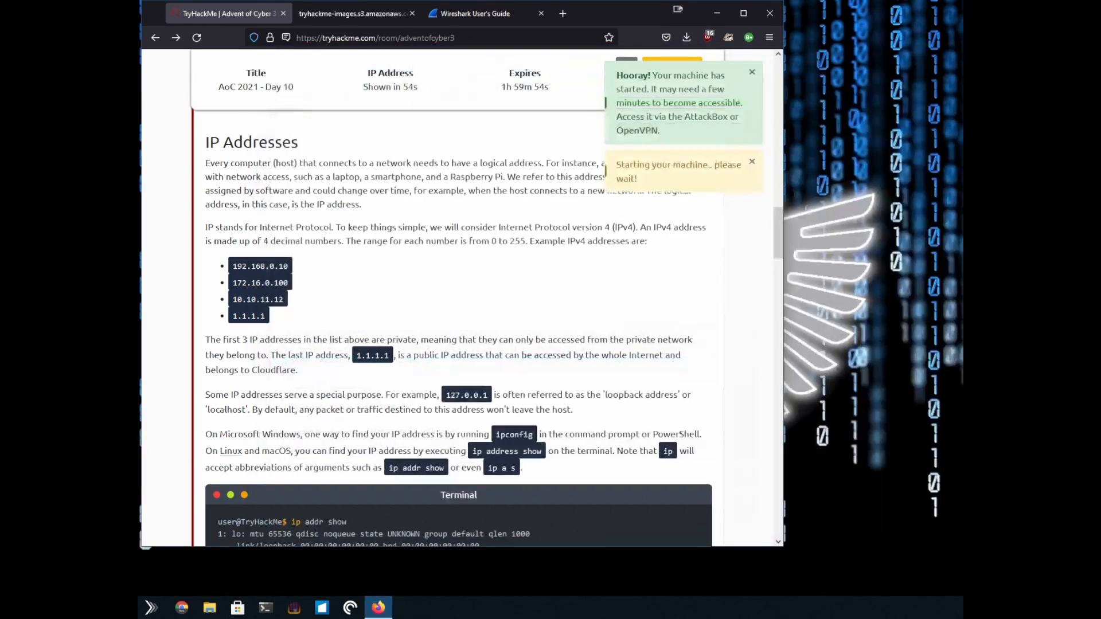
scroll(737, 192, "down", 2)
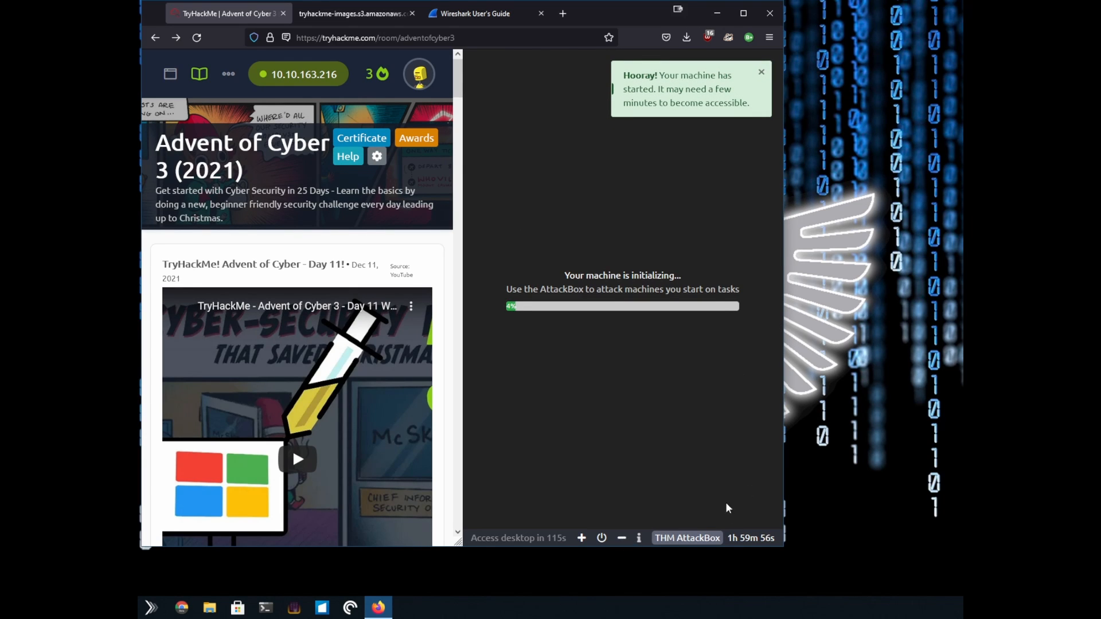
left_click(623, 539)
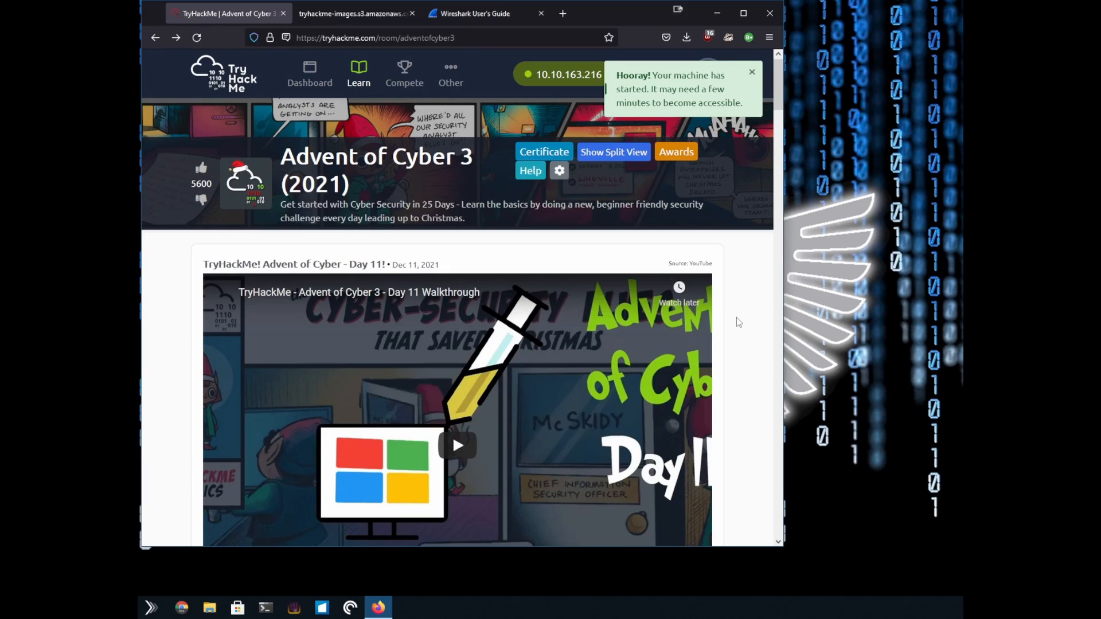
Step: Read the Day 10 intro, highlighting the company's infrastructure, security assessment and exploited service
scroll(738, 320, "down", 20)
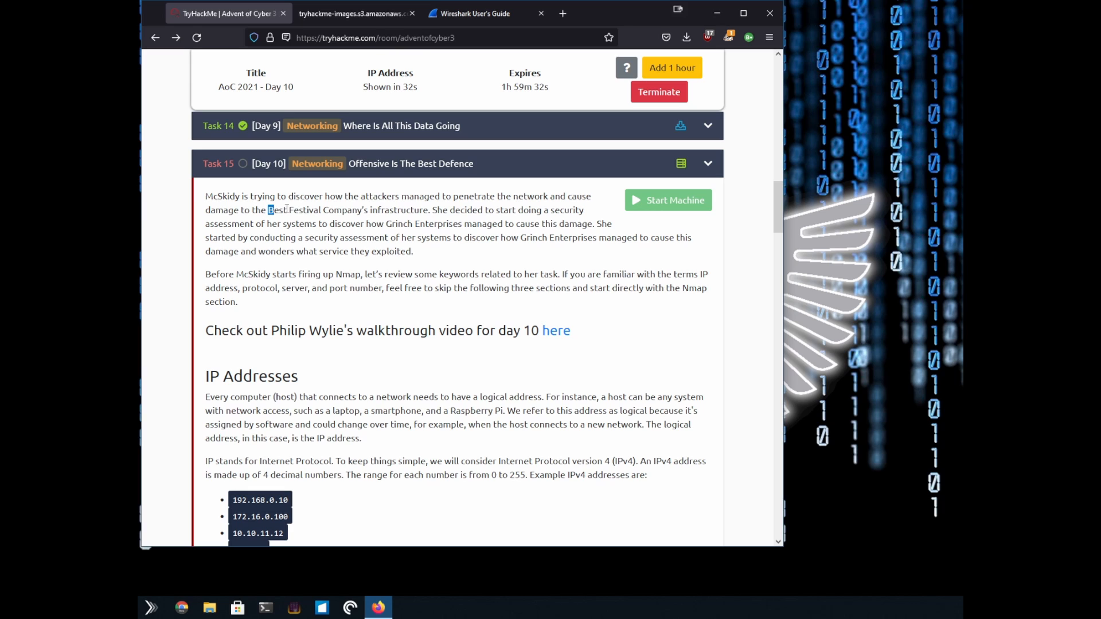
left_click_drag(268, 210, 423, 210)
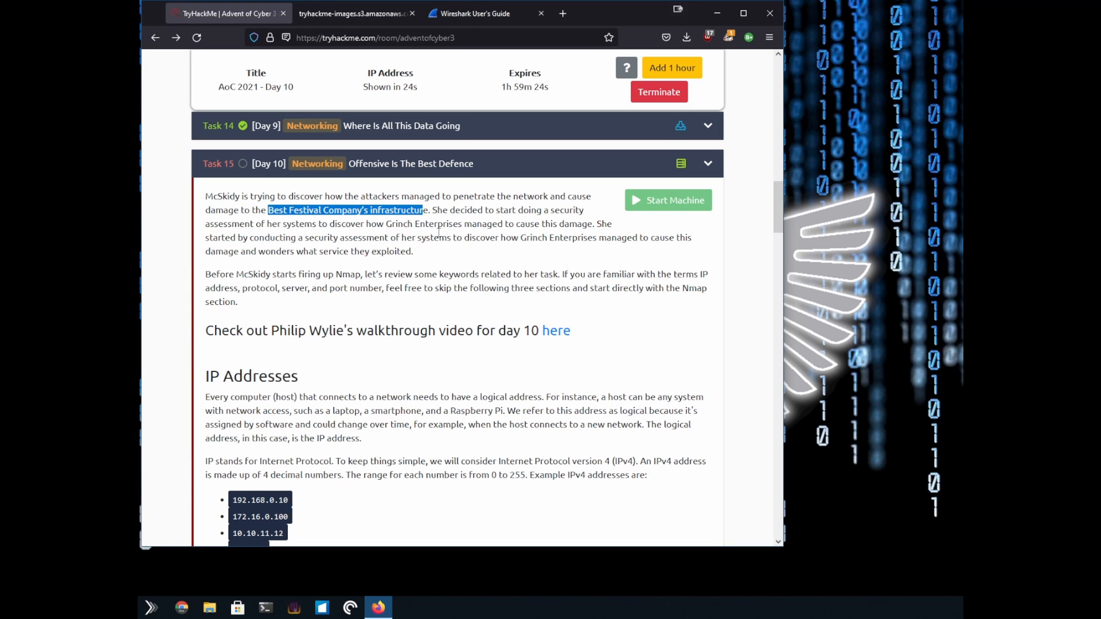
scroll(512, 230, "down", 1)
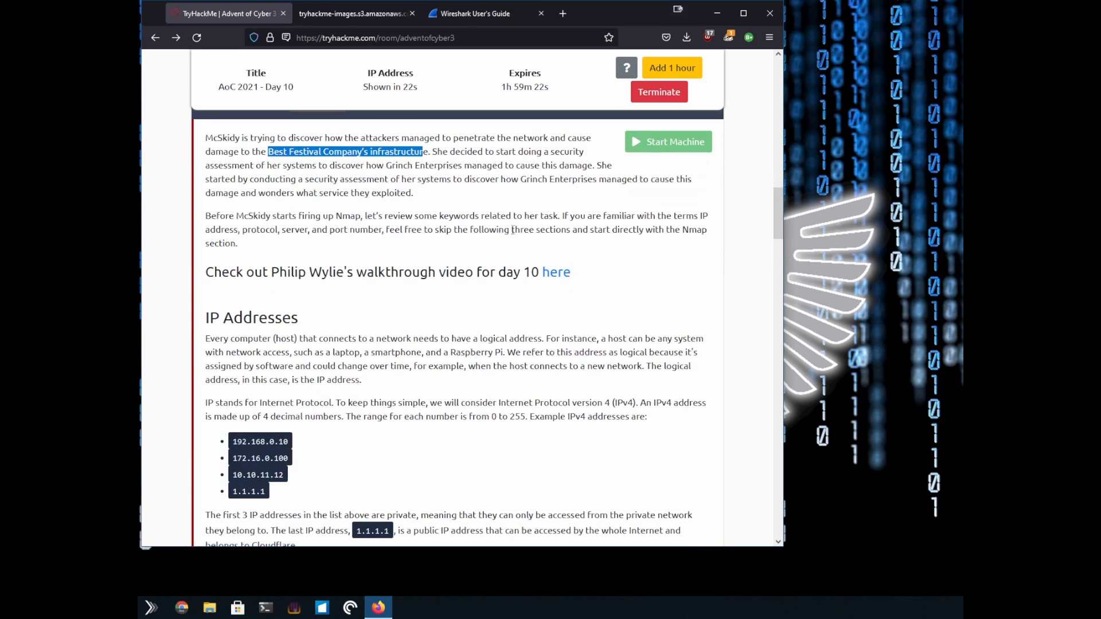
left_click_drag(303, 179, 478, 179)
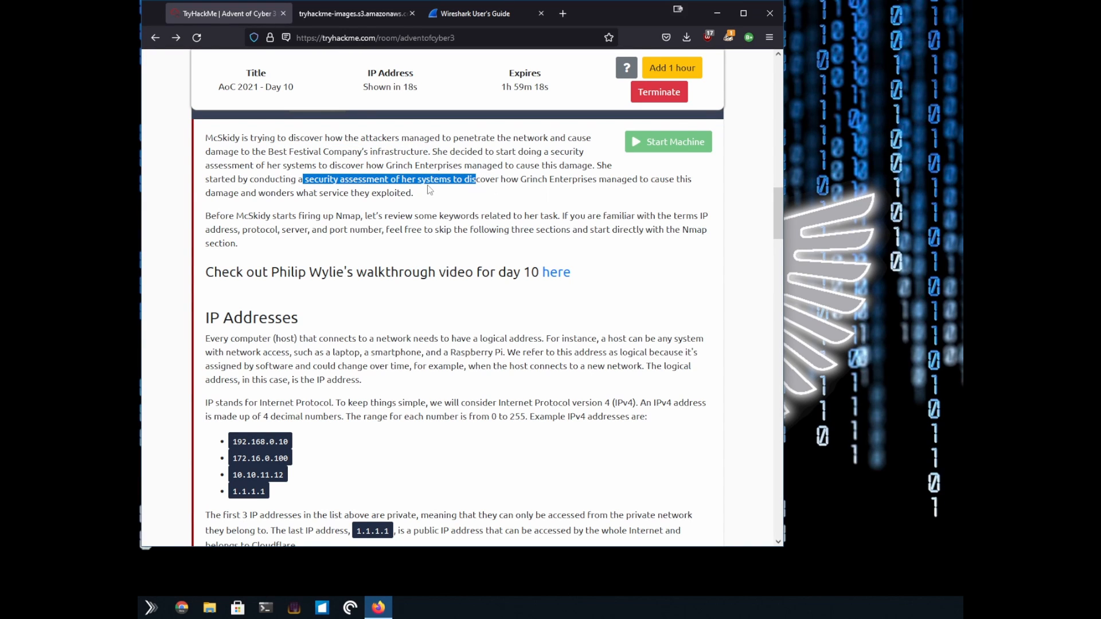
scroll(351, 198, "down", 1)
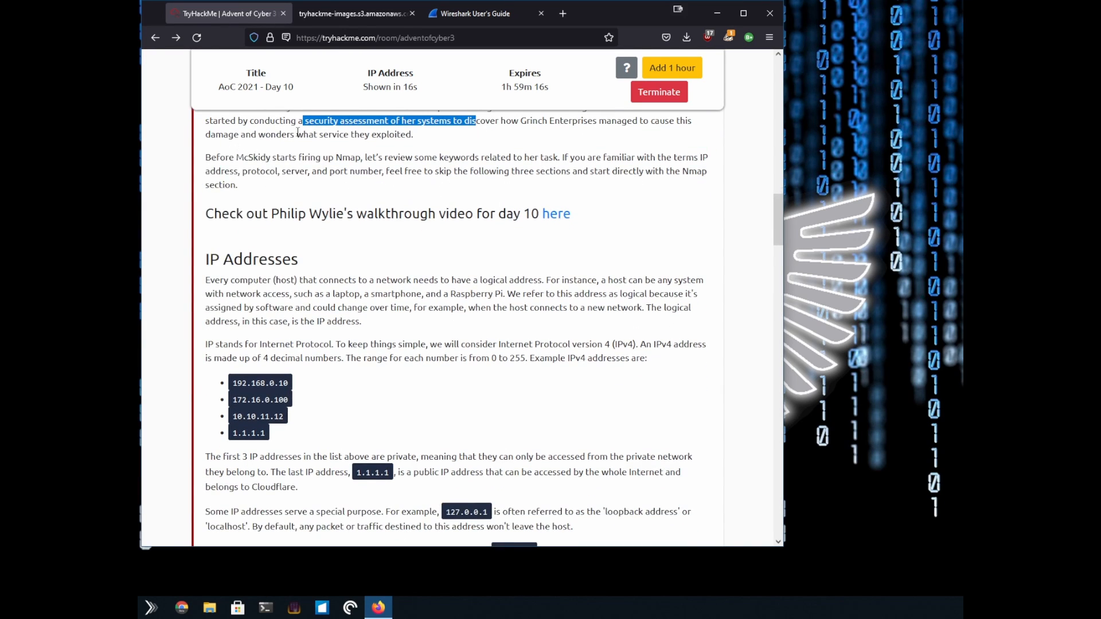
left_click_drag(297, 134, 422, 140)
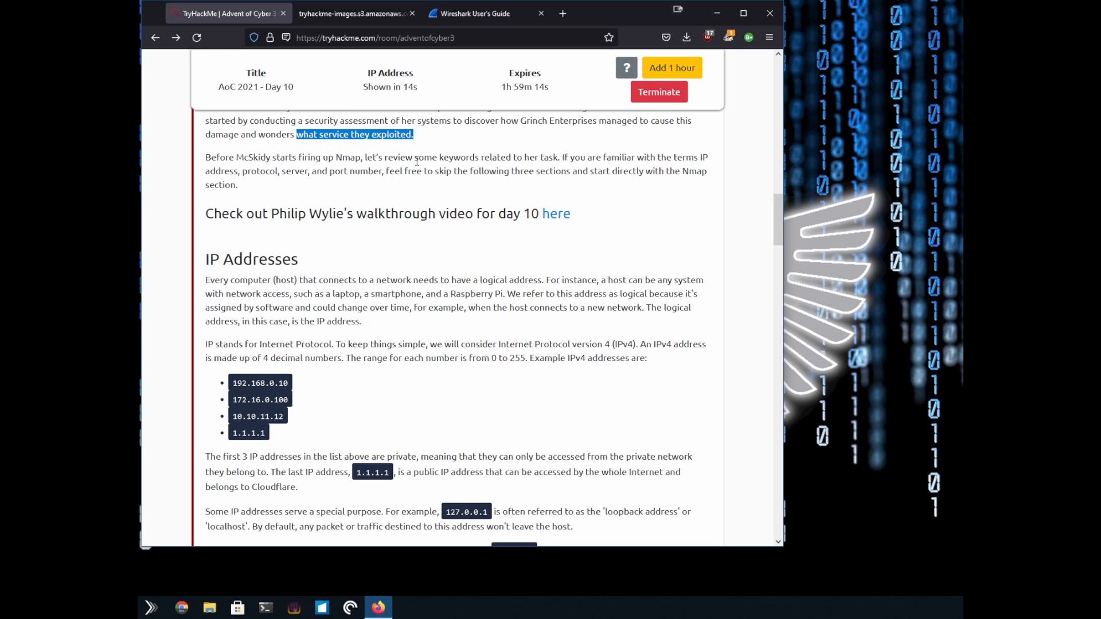
scroll(437, 167, "up", 1)
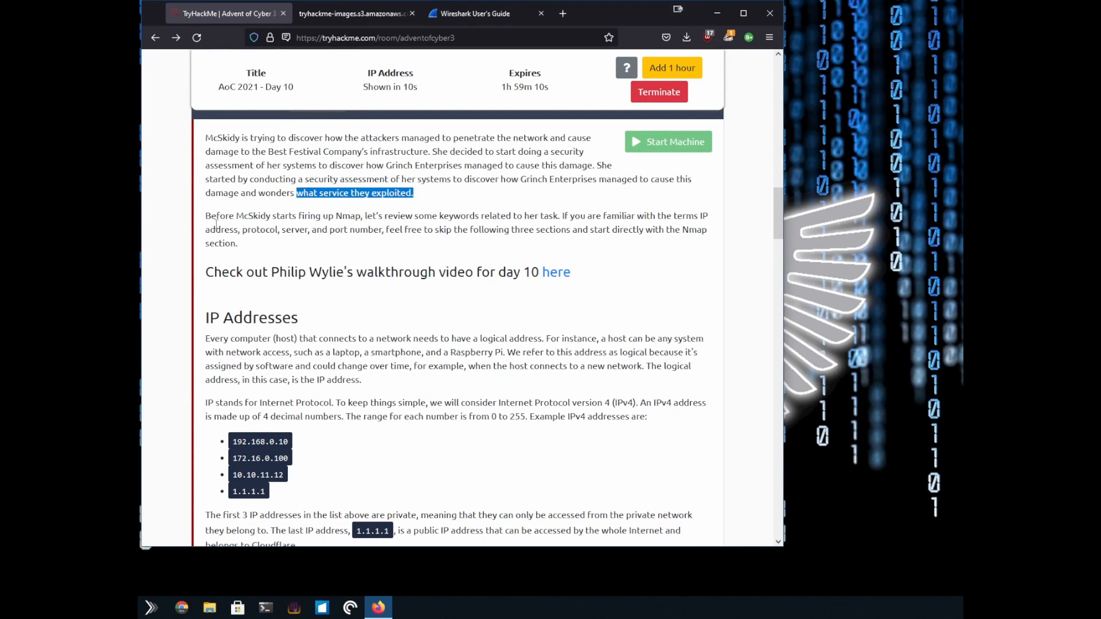
left_click(341, 217)
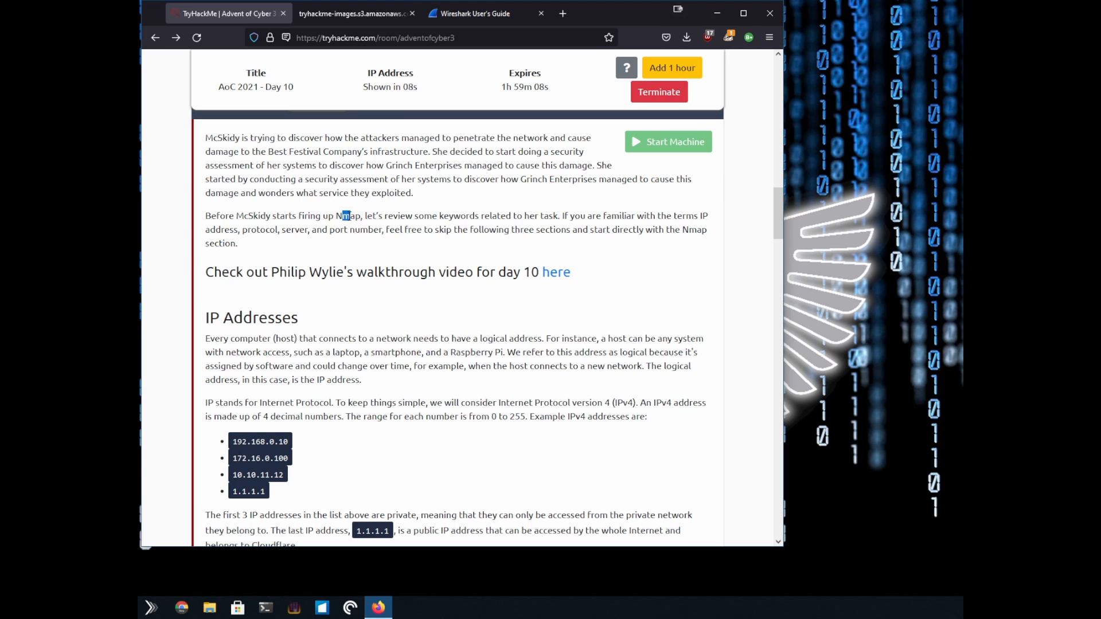
Step: Highlight Nmap, the opening IP addresses sentence and the four example IPv4 addresses
double_click(343, 218)
scroll(591, 274, "down", 1)
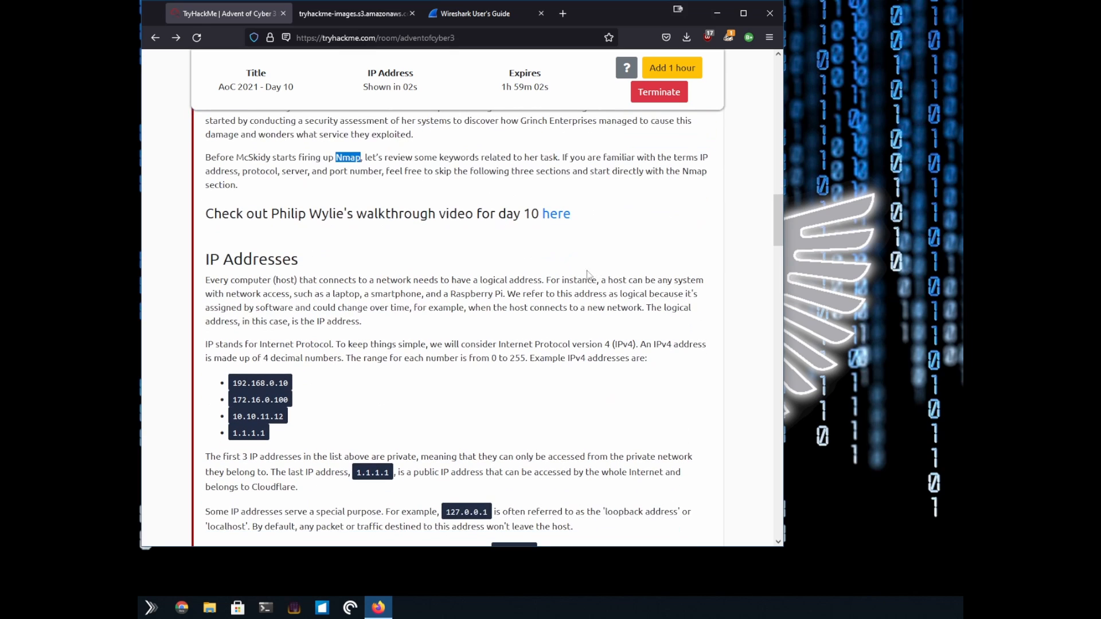
left_click_drag(272, 215, 347, 215)
left_click(503, 282)
scroll(658, 282, "down", 3)
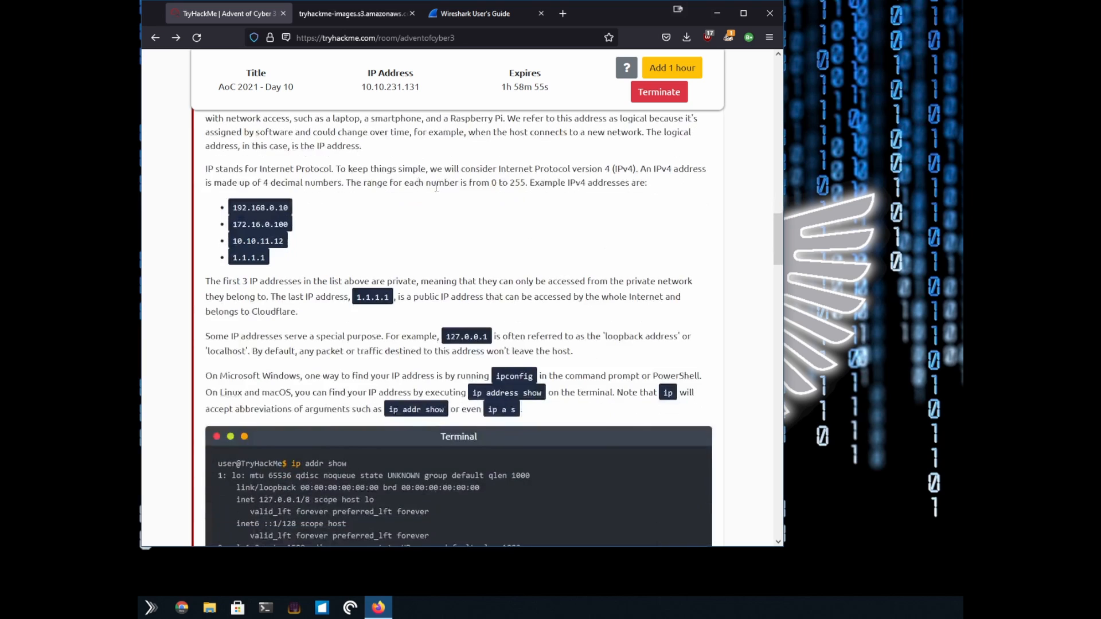
scroll(431, 206, "up", 2)
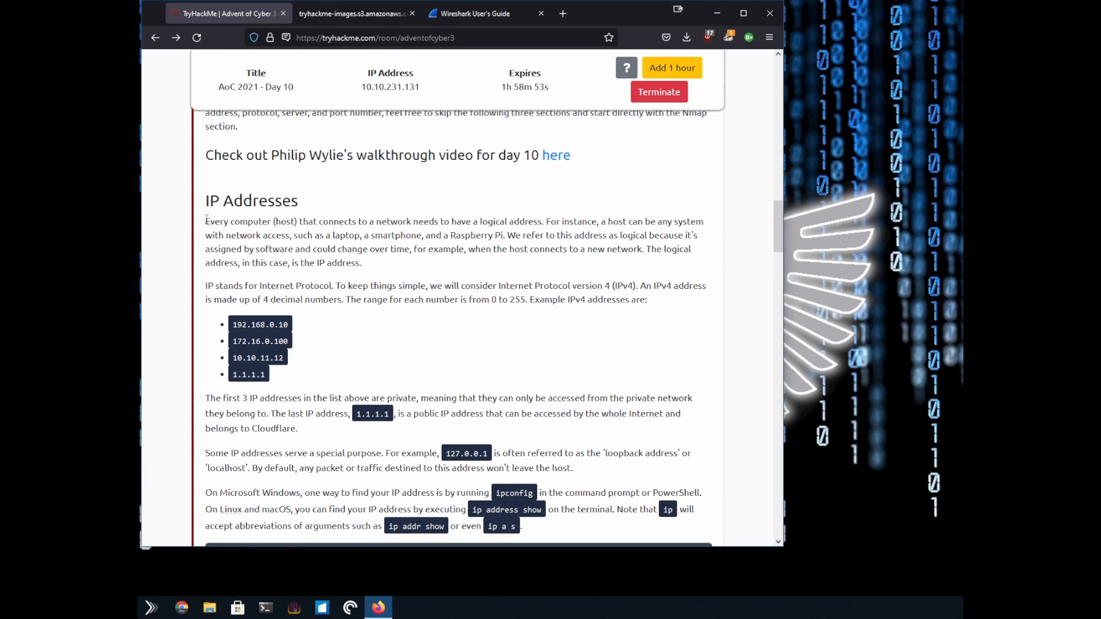
left_click_drag(205, 221, 481, 223)
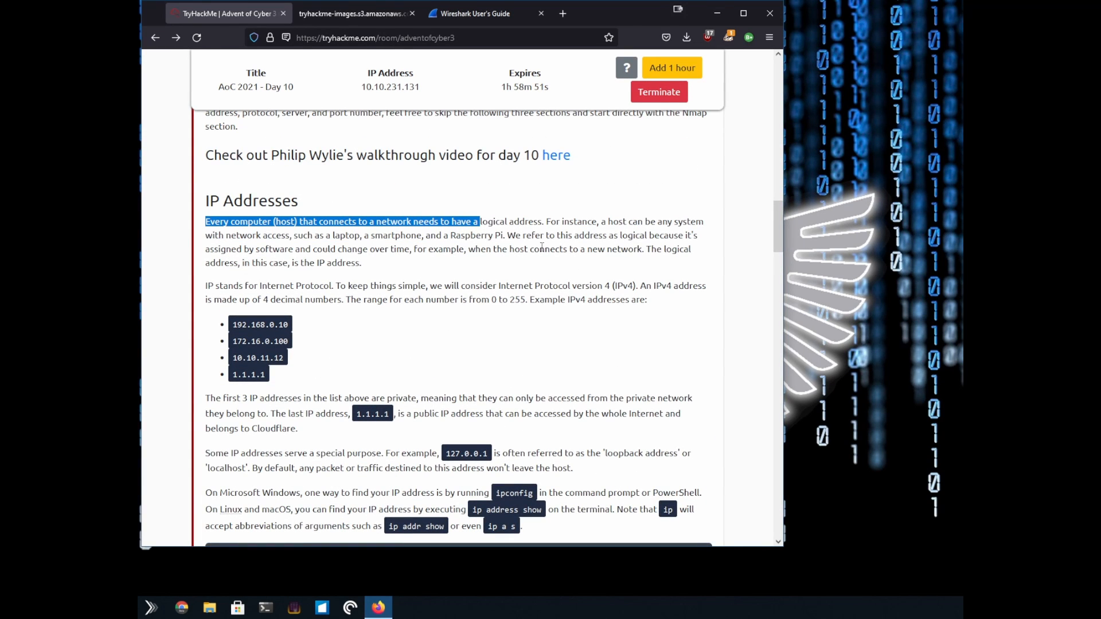
scroll(339, 313, "down", 1)
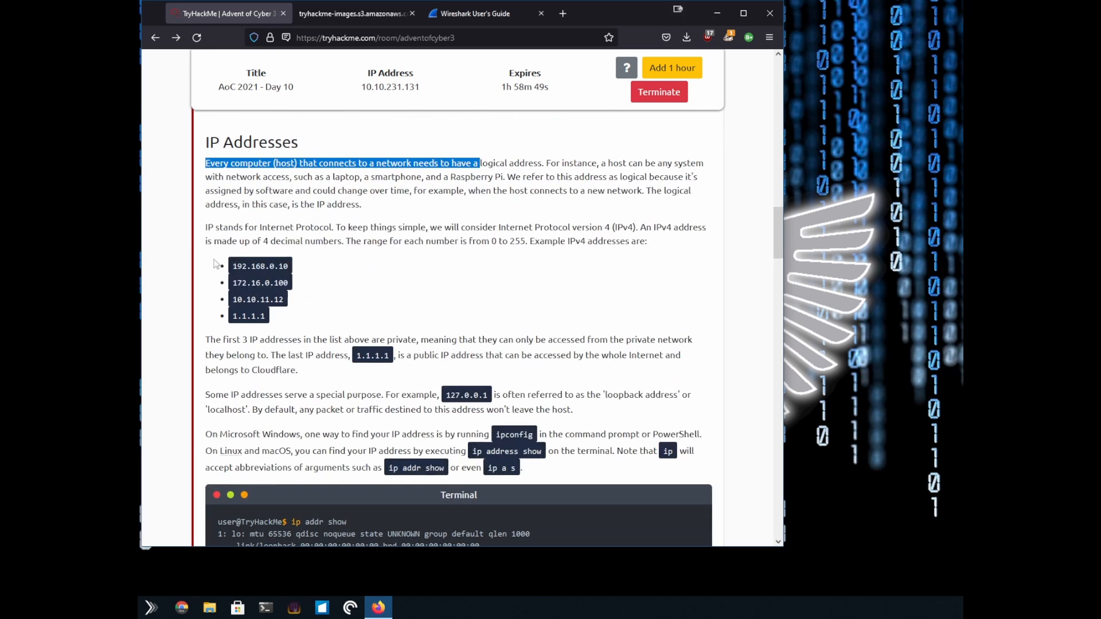
left_click_drag(288, 315, 230, 265)
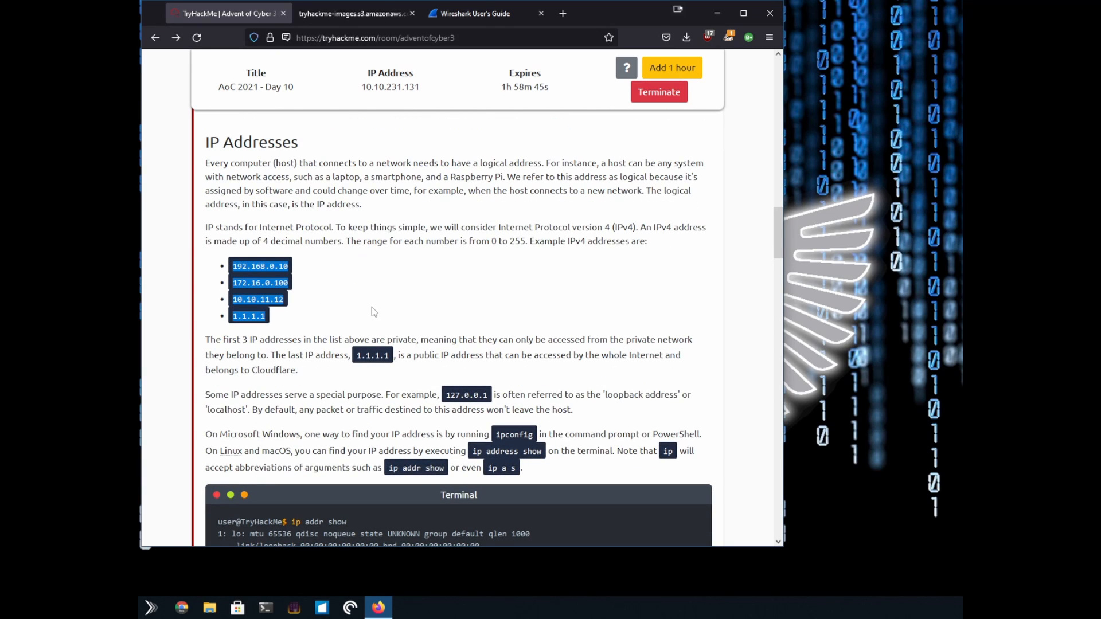
Step: Close the Wireshark guide tab, image-search 'ipv6 examples' and preview the IPv6 Address Format image
middle_click(496, 16)
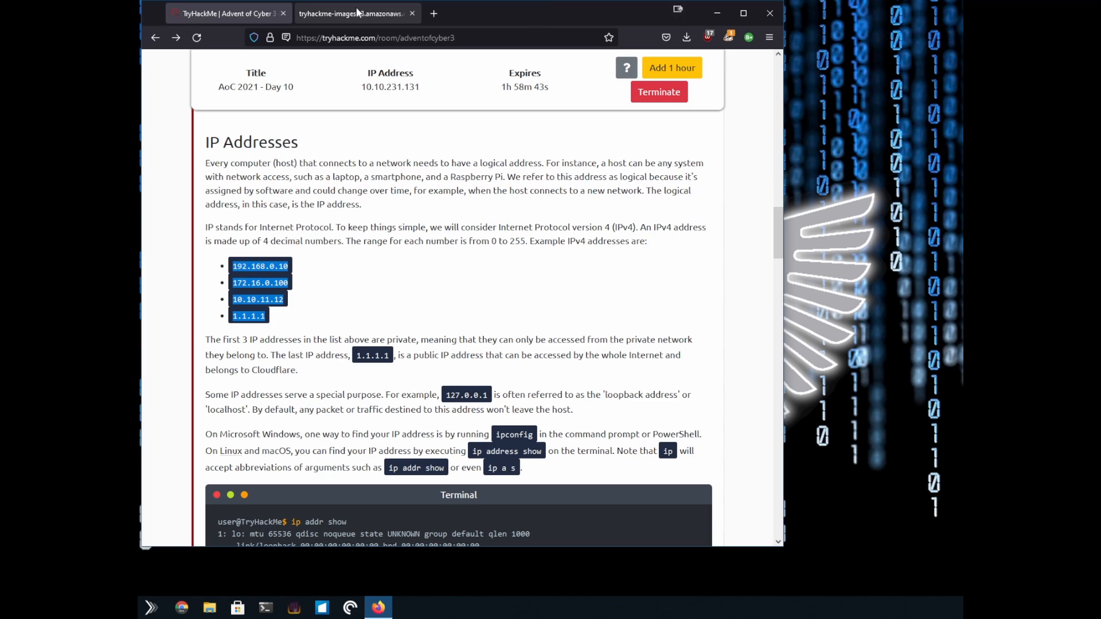
left_click(356, 12)
key("ctrl+l")
type("ip")
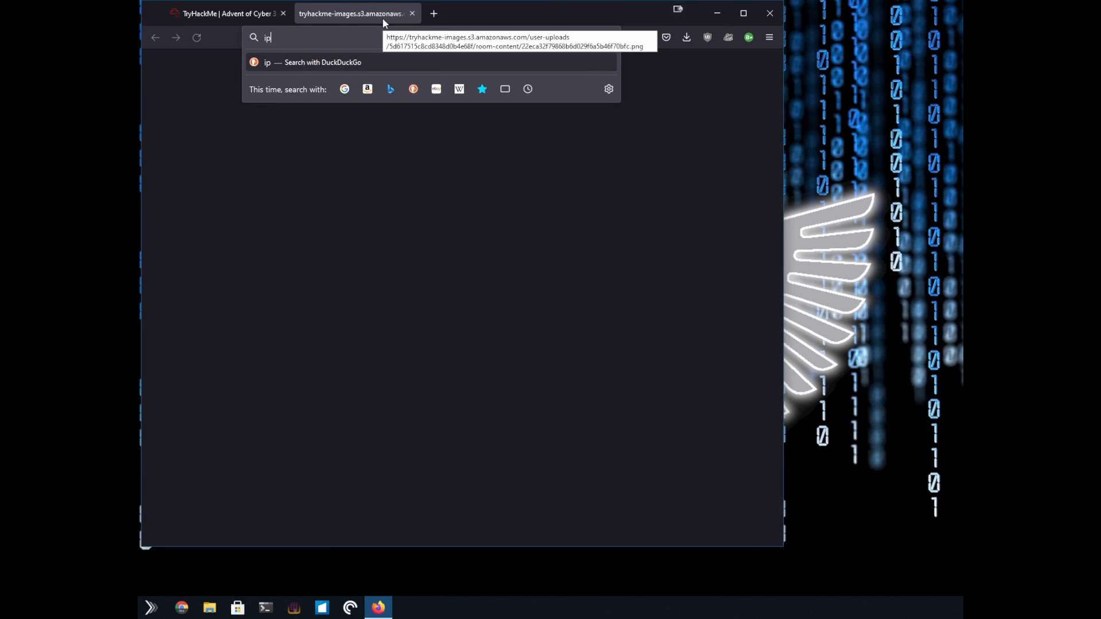
type("v6 examples")
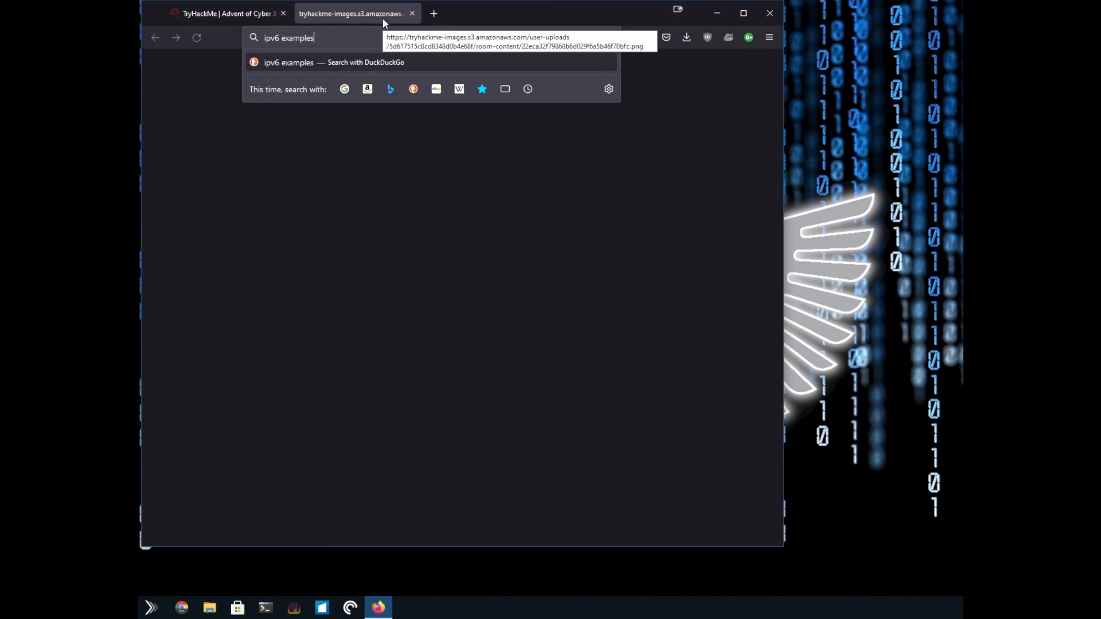
key("Return")
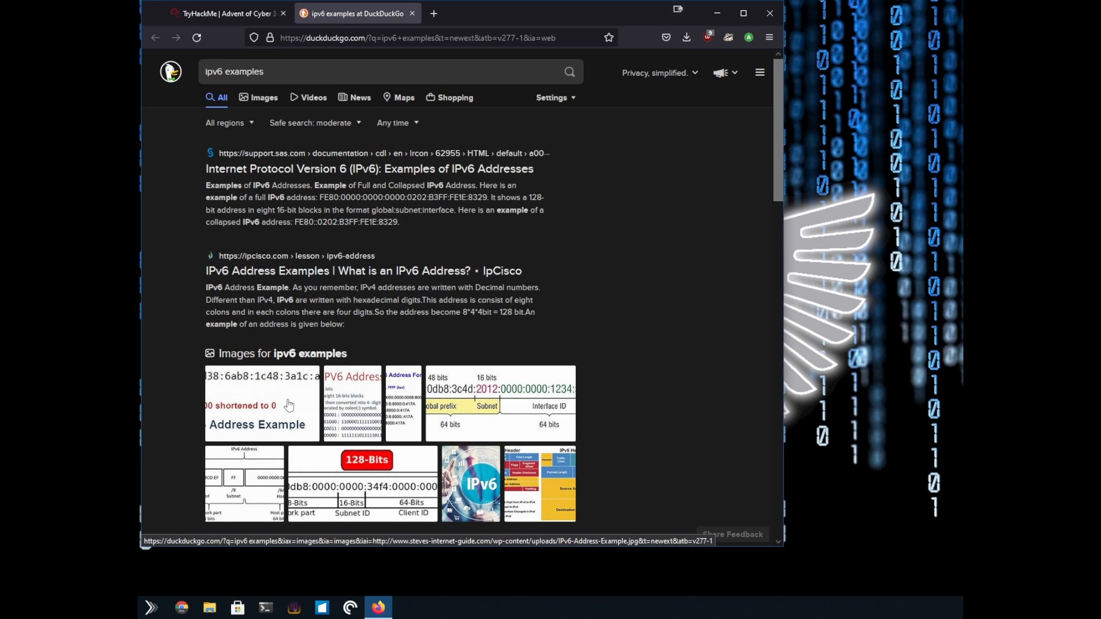
left_click(360, 410)
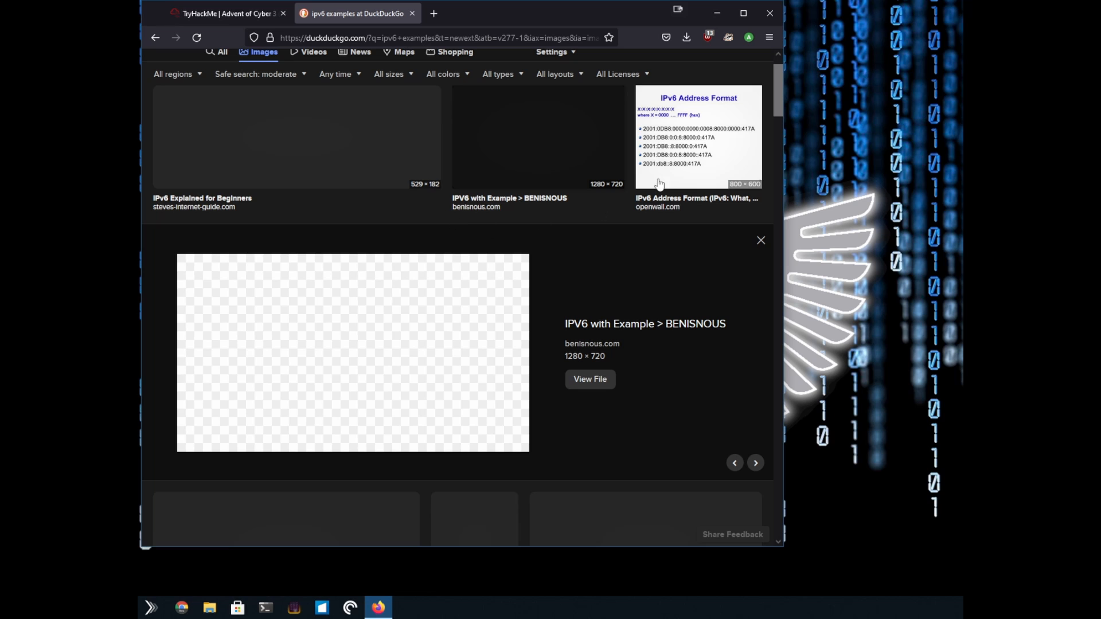
left_click(666, 180)
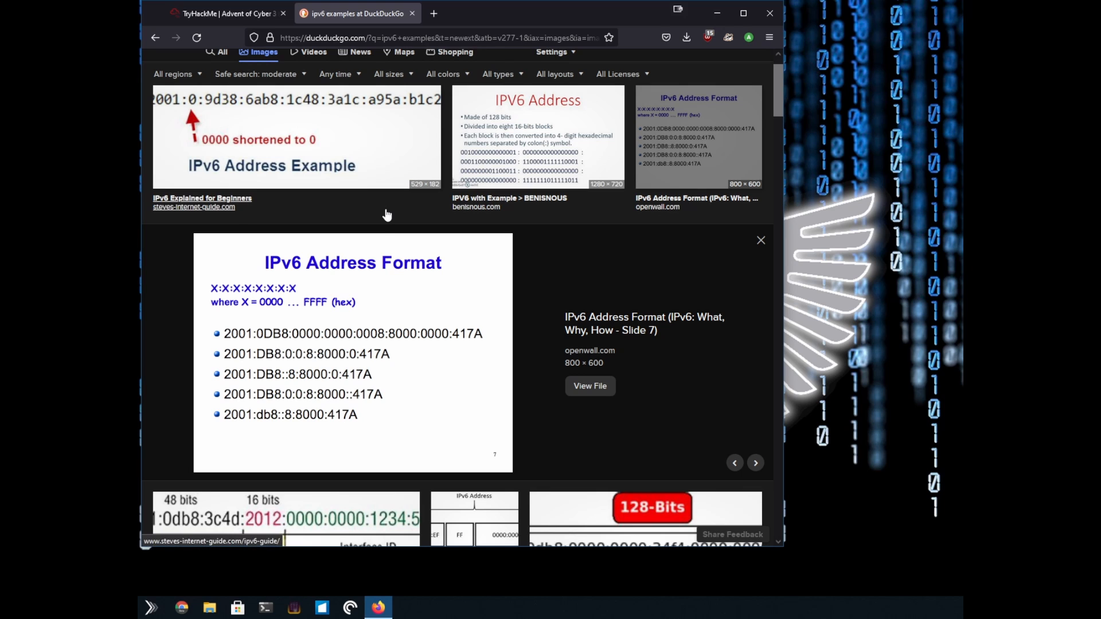
left_click(236, 12)
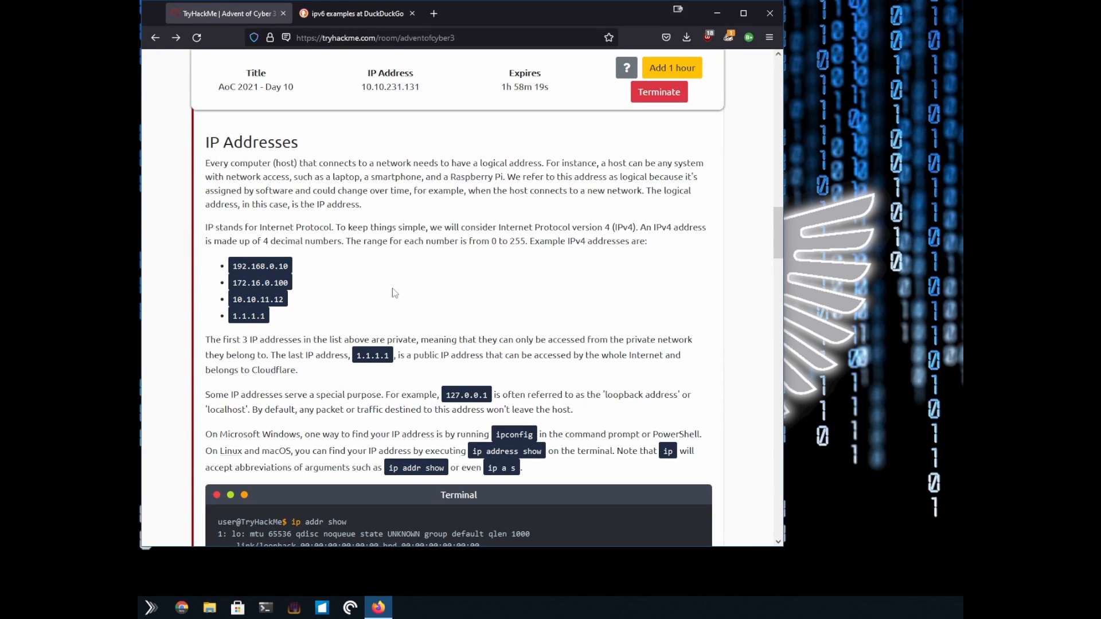
Step: Highlight 192.168.0.10, 172.16.0.100 and 10.10.11.12 in the example list, then return to the IPv6 results
scroll(327, 325, "down", 2)
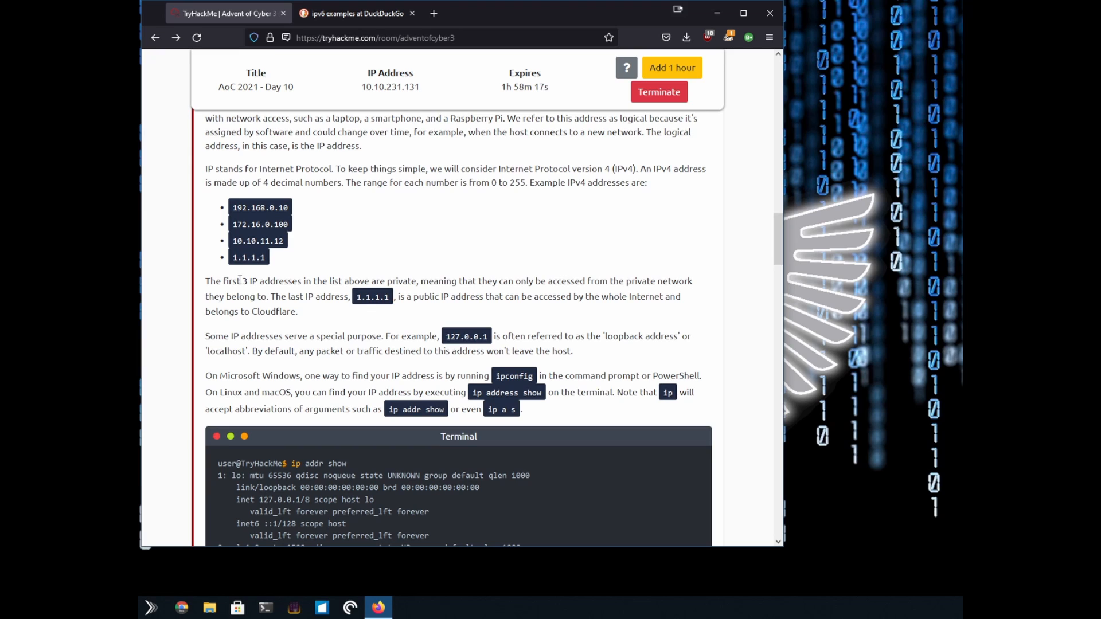
left_click_drag(236, 278, 419, 274)
left_click(420, 283)
left_click_drag(232, 208, 285, 244)
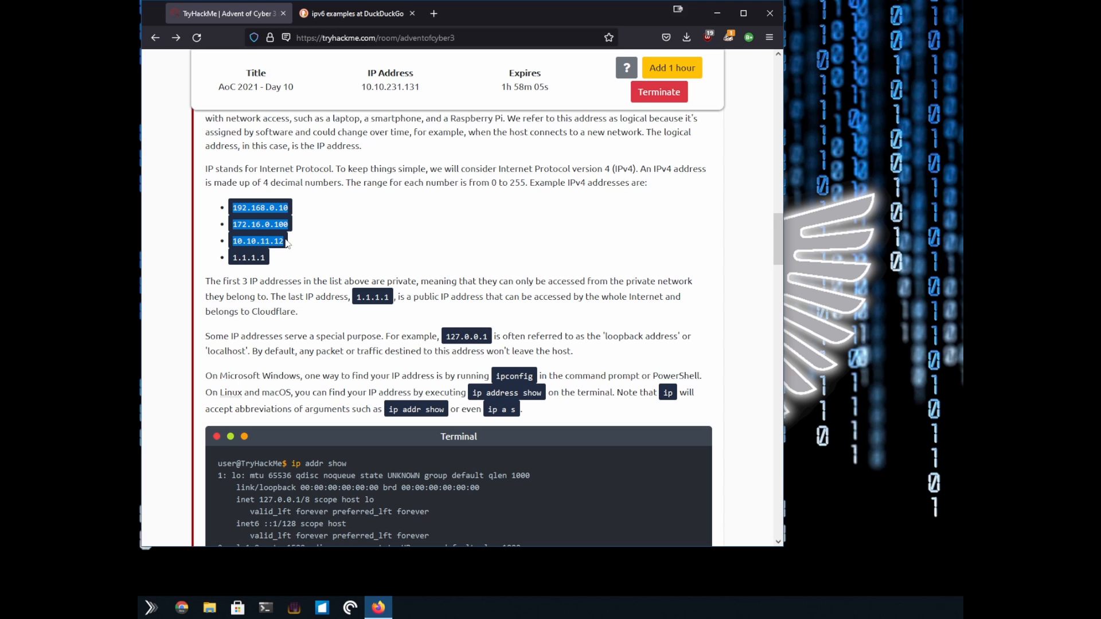
left_click(389, 13)
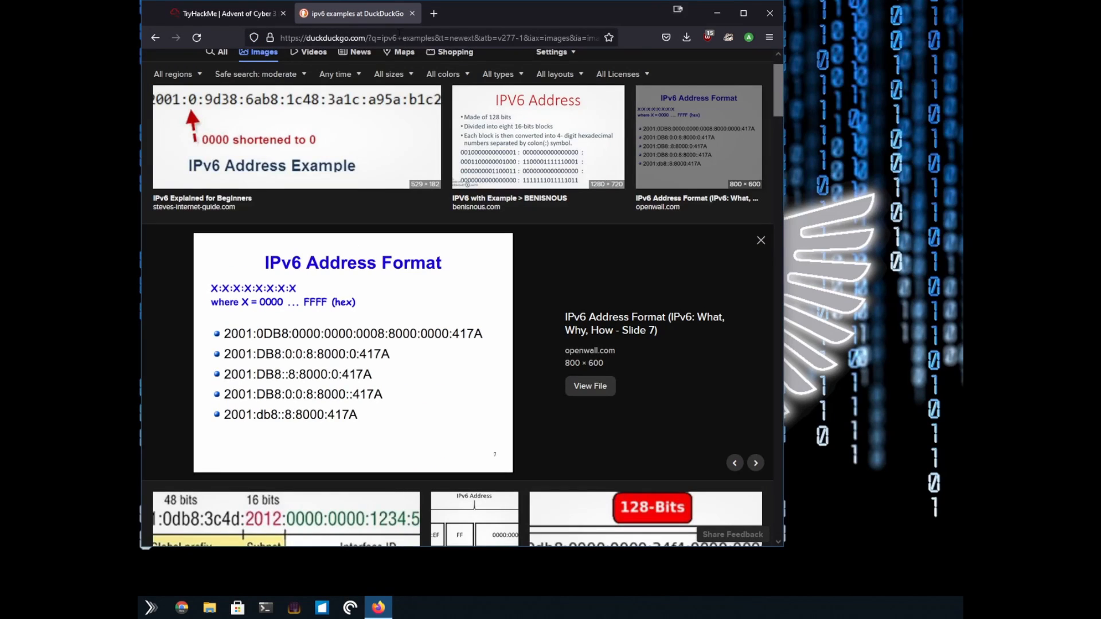
Step: Search 'rfc1816', then correct the query to the 'rfc 1918 addresses' suggestion
left_click(387, 37)
type("rfc")
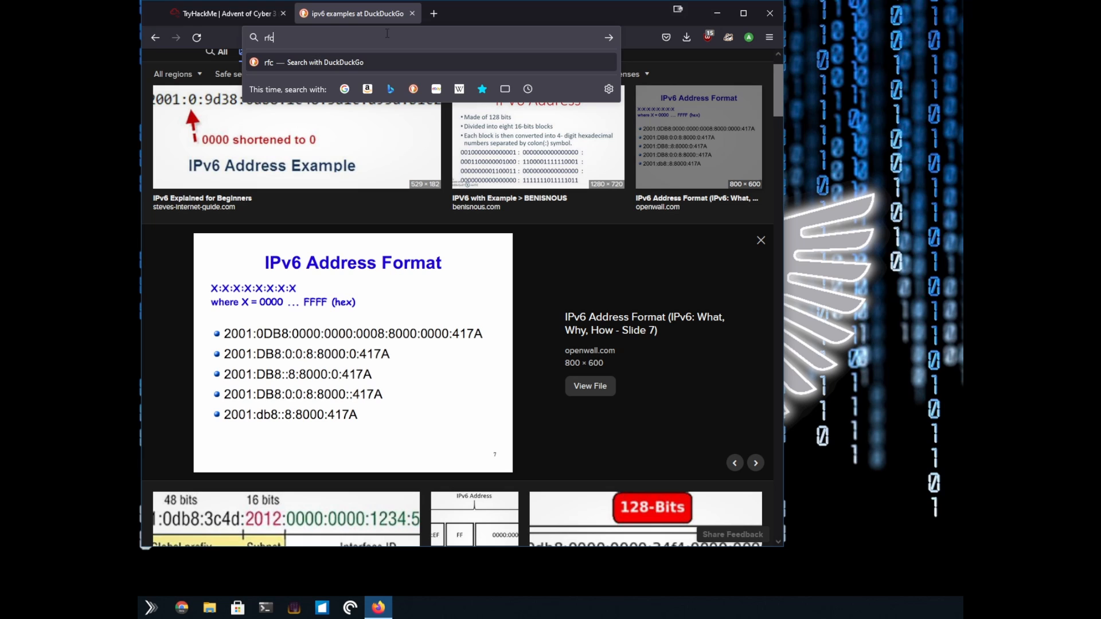
type("1816")
key("Return")
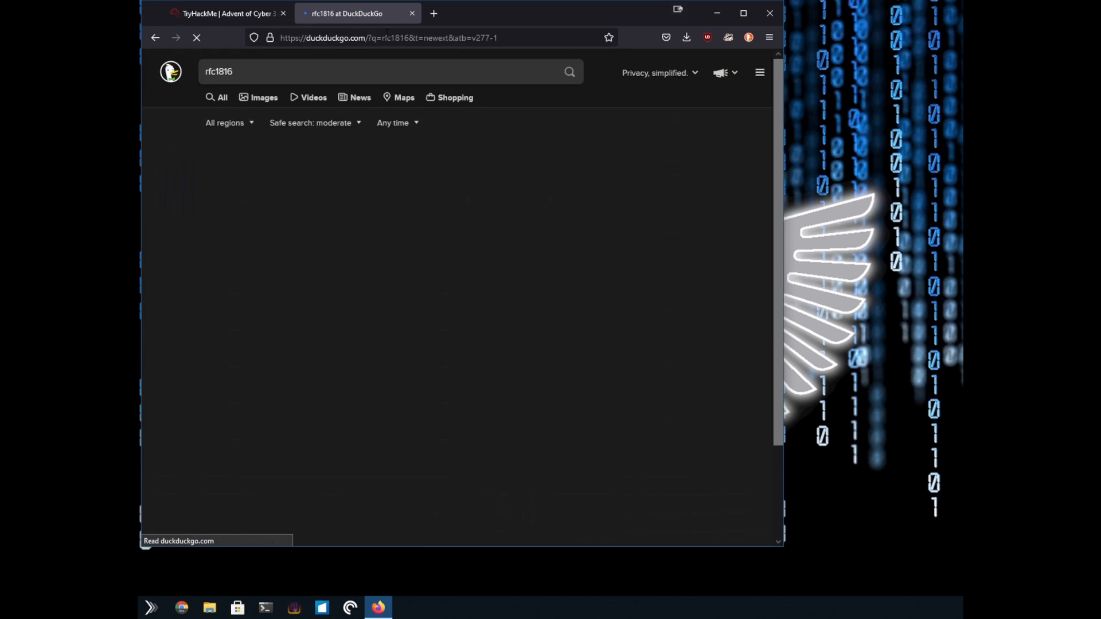
left_click(229, 68)
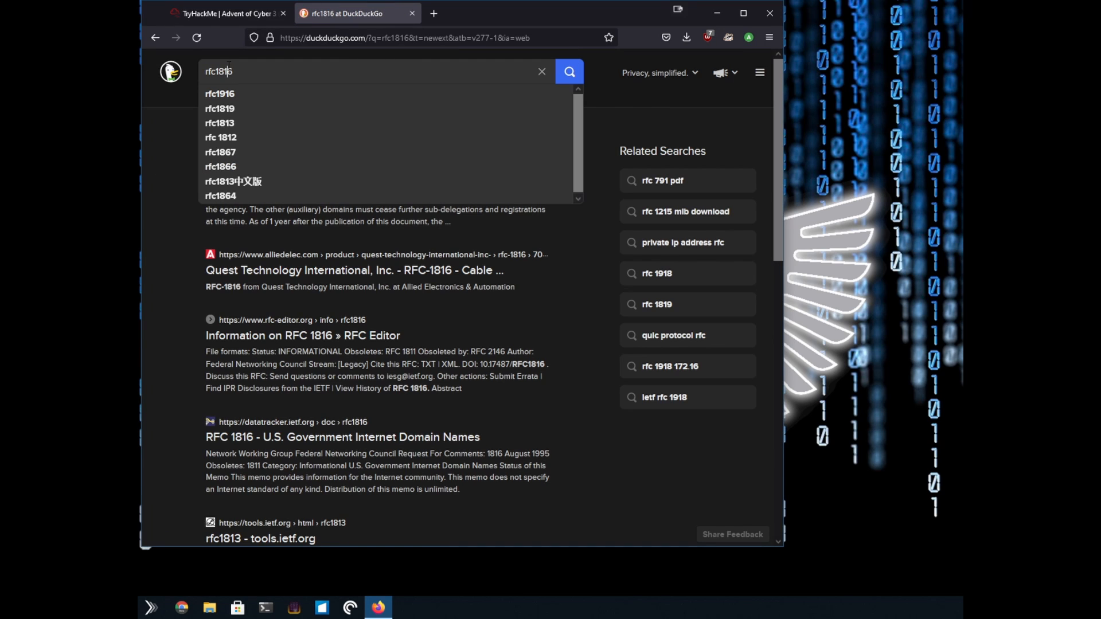
key("BackSpace")
key("BackSpace")
key("BackSpace")
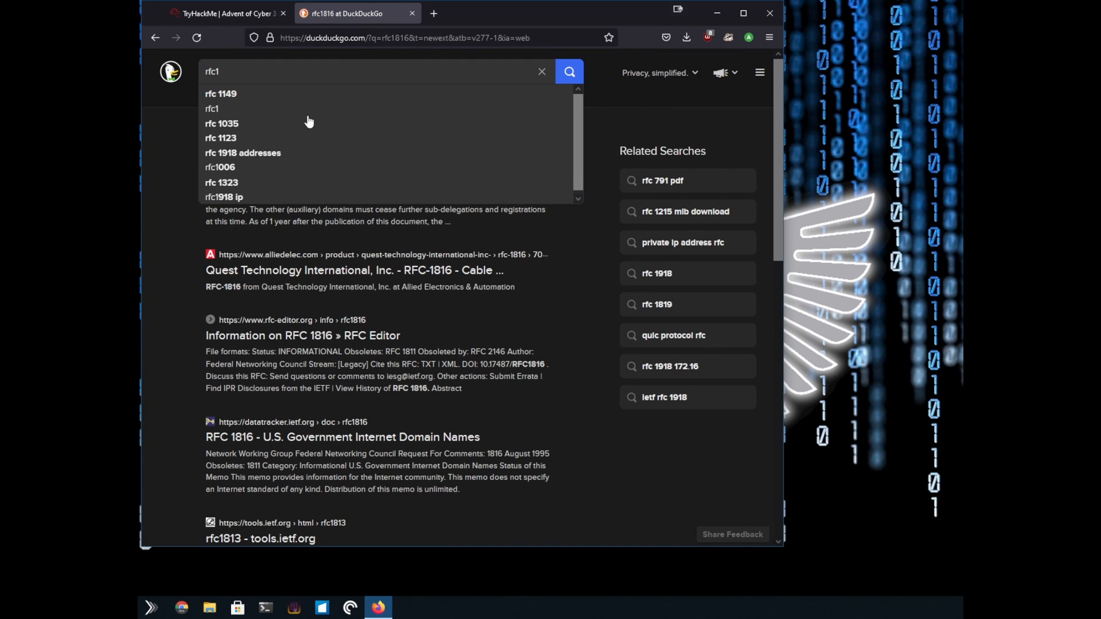
key("BackSpace")
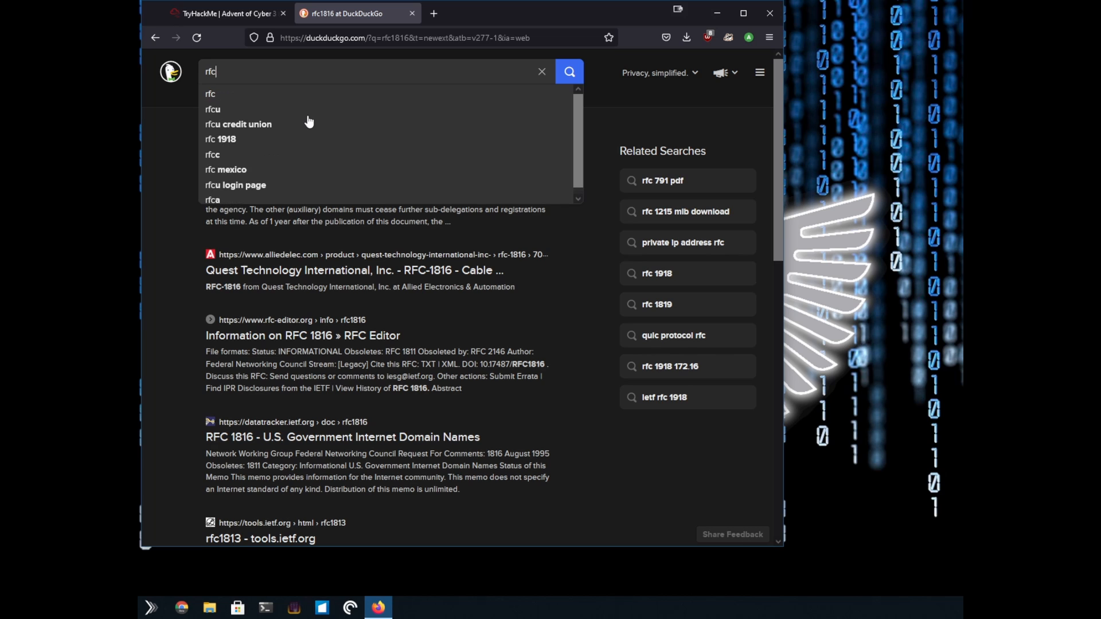
type("19")
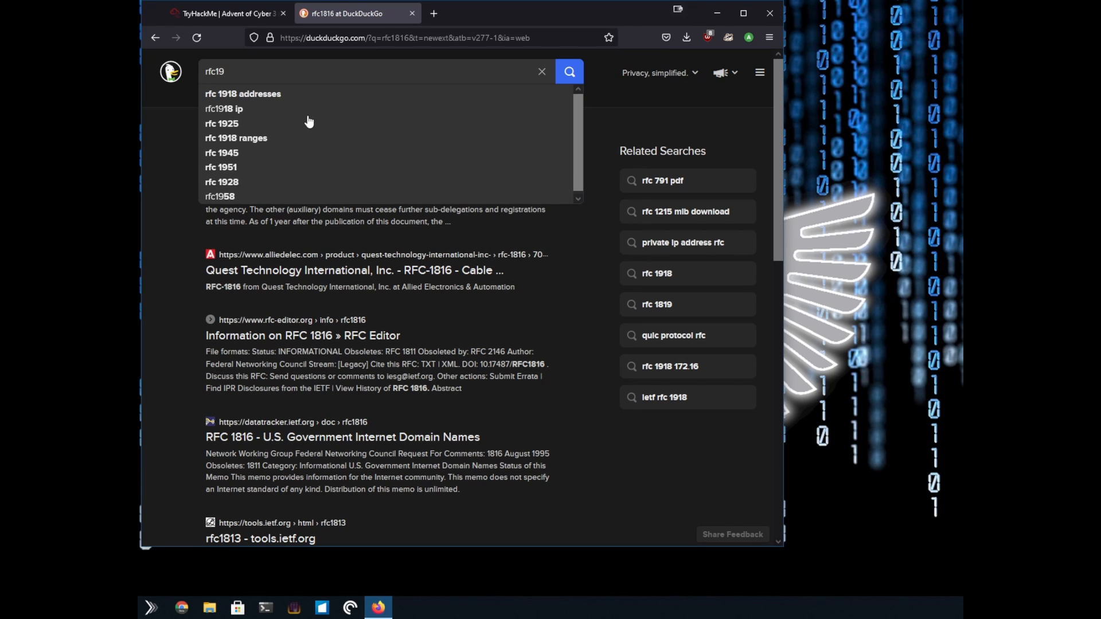
key("Down")
key("Return")
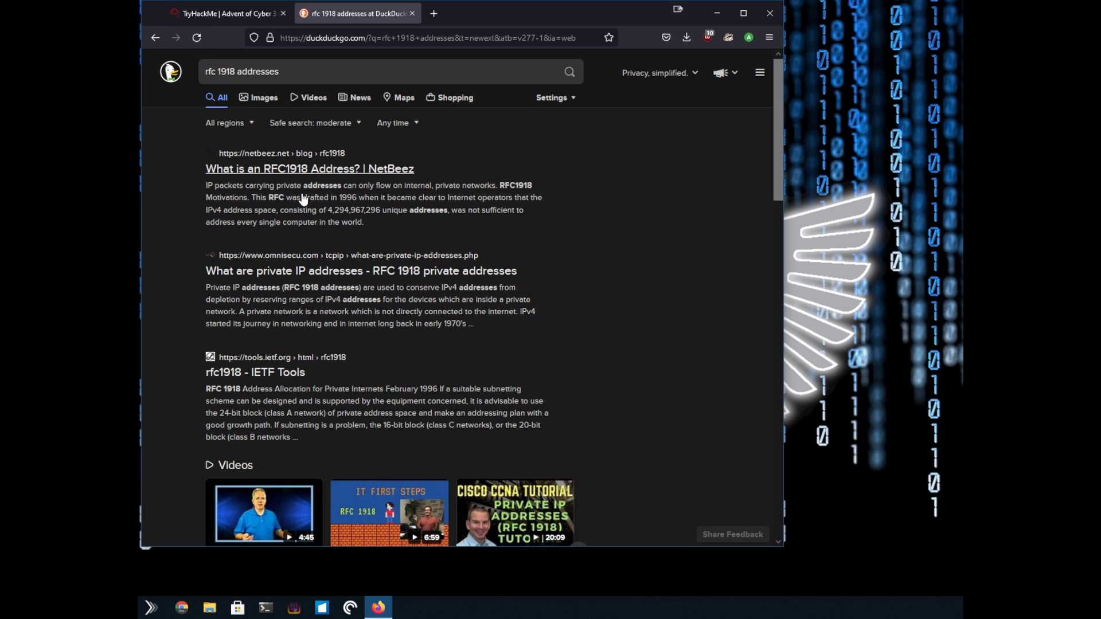
scroll(315, 277, "down", 2)
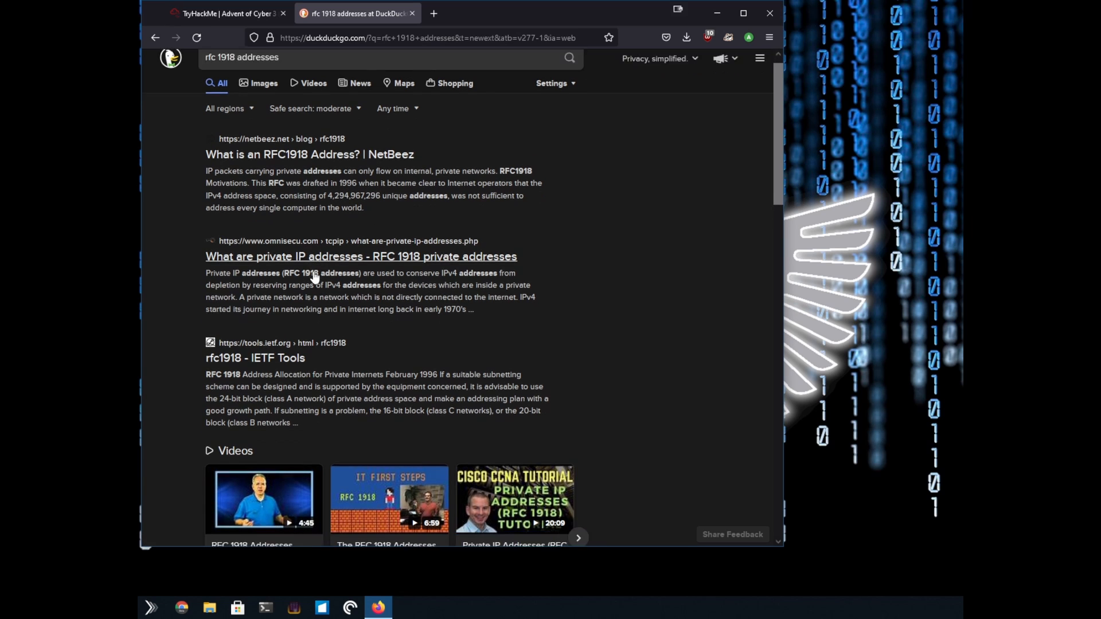
Step: Open RFC 1918 on IETF and highlight its 'Address Allocation for Private Internets' title
left_click(289, 314)
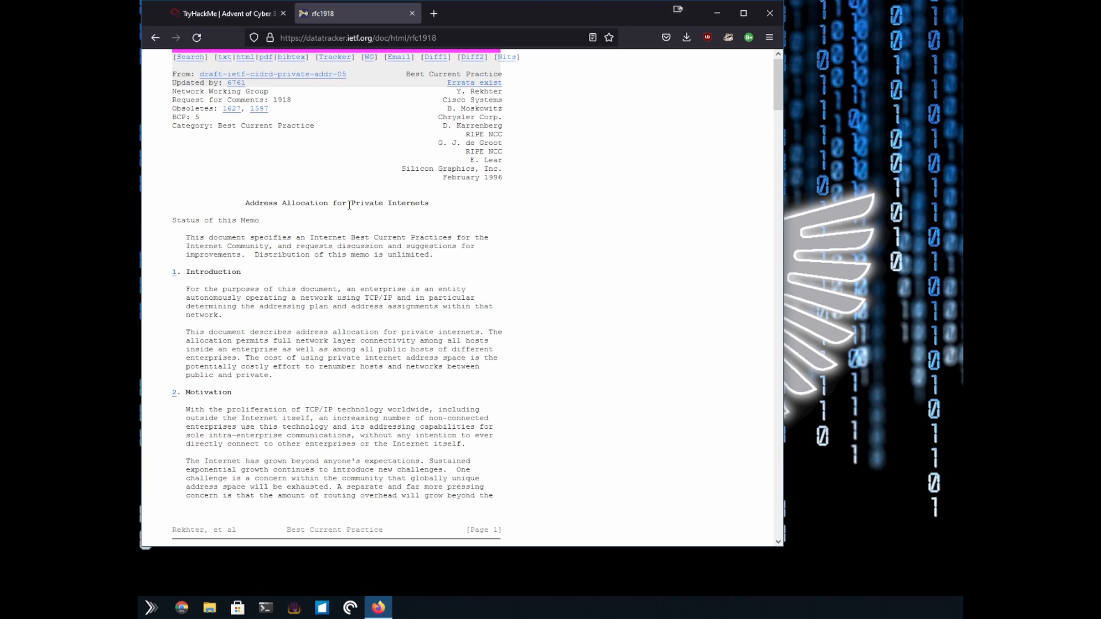
left_click_drag(248, 204, 438, 200)
left_click(368, 142)
left_click_drag(354, 203, 430, 204)
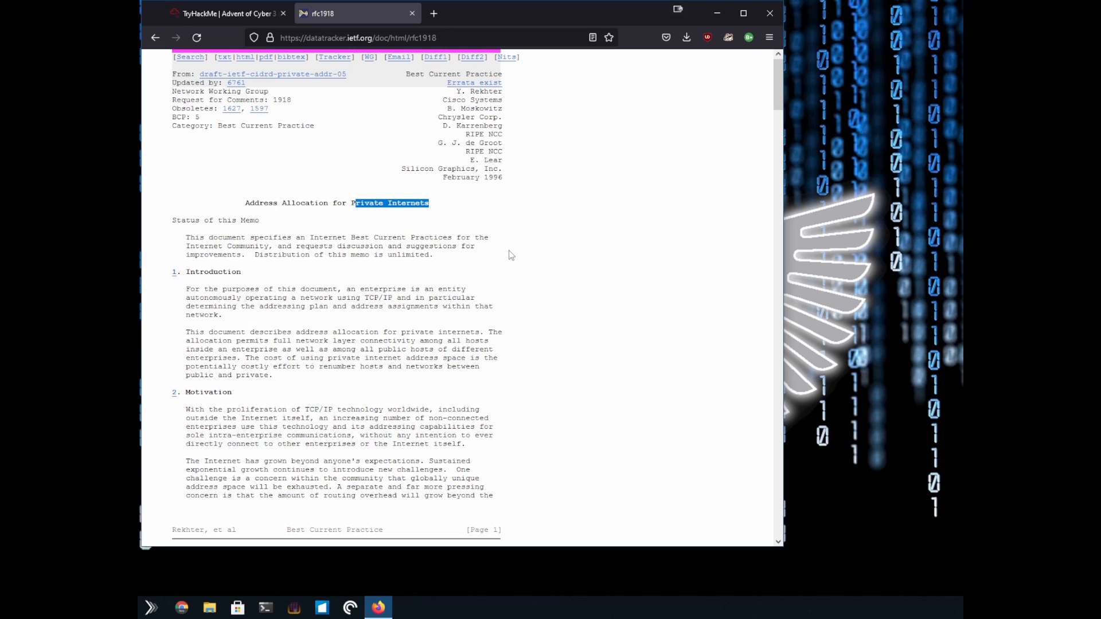
scroll(511, 255, "down", 12)
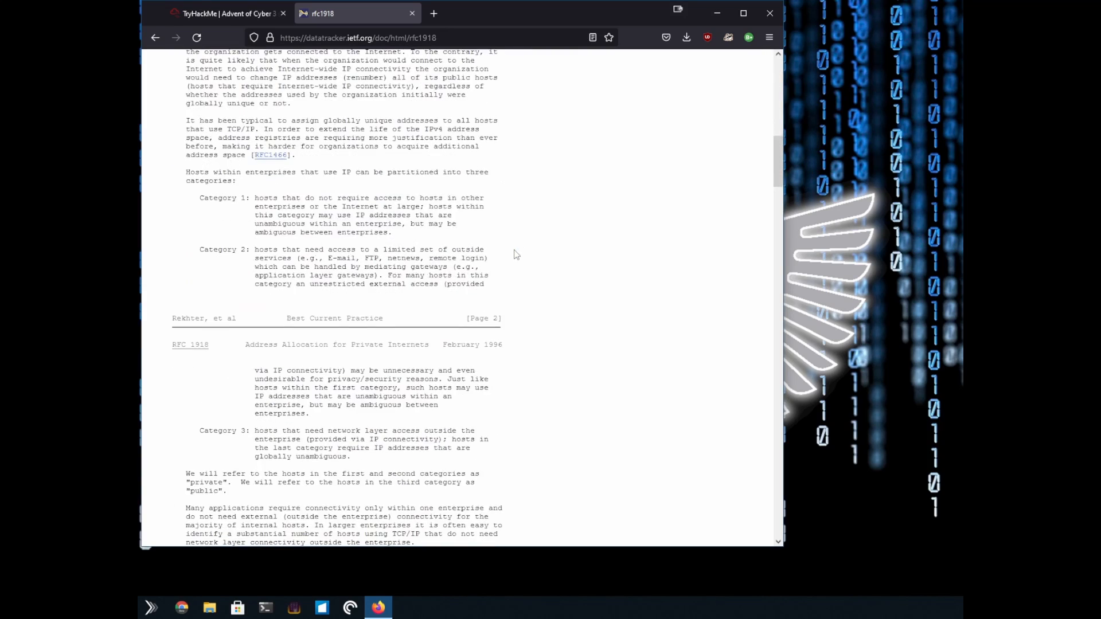
scroll(517, 255, "down", 12)
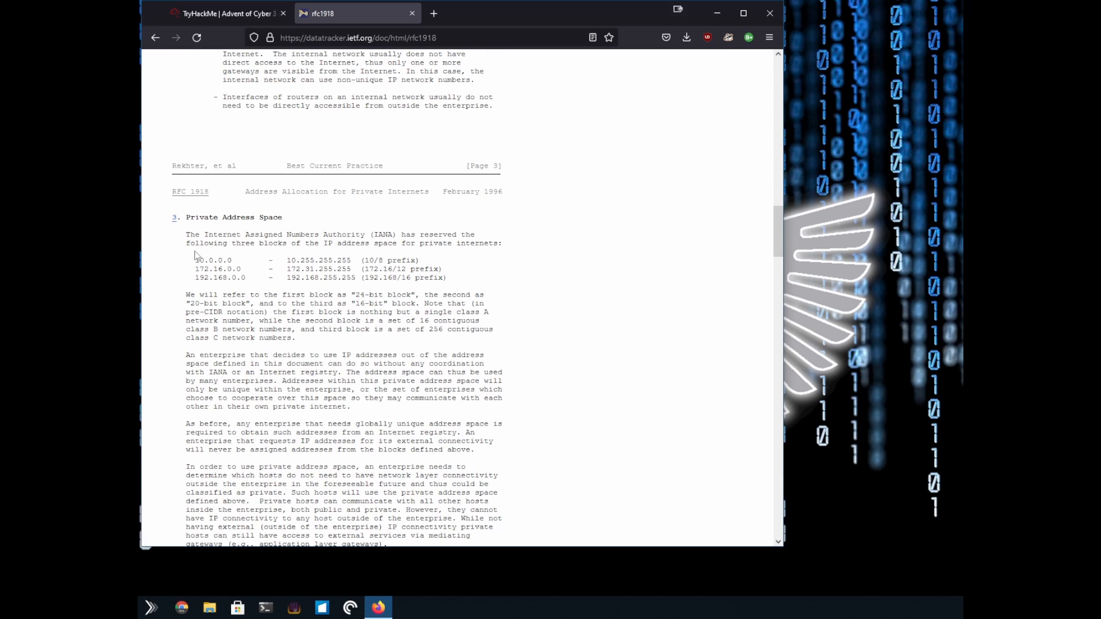
Step: Highlight the private blocks 10.0.0.0, 172.16 and 192.168.0.0–192.168.255.255 in section 3
left_click_drag(195, 256, 457, 289)
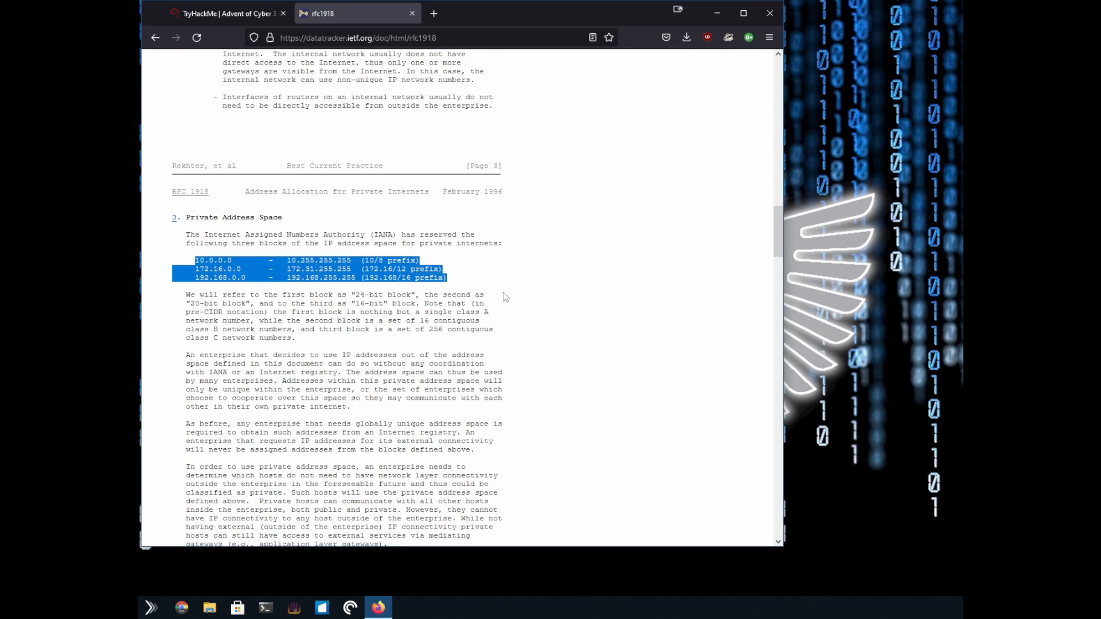
left_click(195, 262)
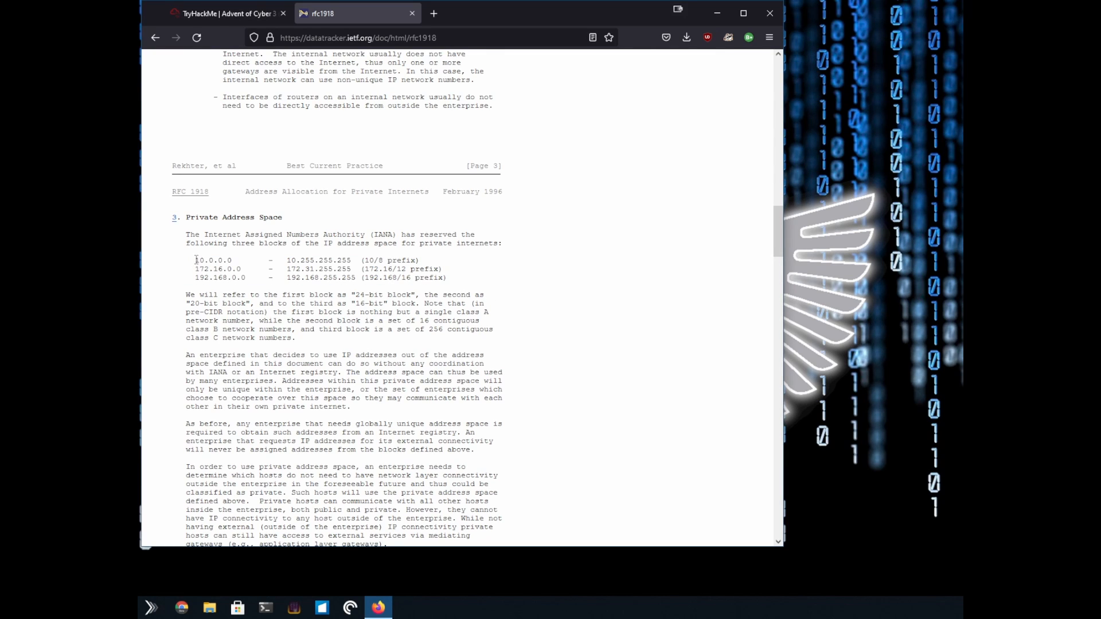
left_click_drag(195, 260, 349, 268)
double_click(291, 269)
left_click_drag(191, 278, 247, 275)
left_click_drag(286, 278, 367, 279)
left_click(350, 290)
left_click_drag(453, 283, 196, 280)
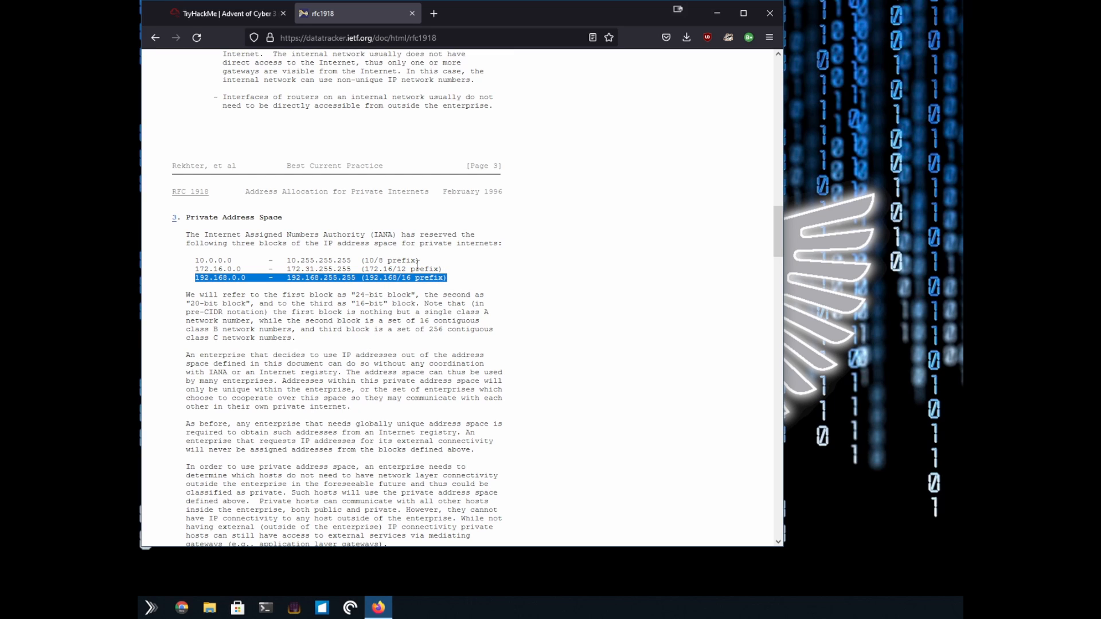
left_click_drag(446, 270, 195, 261)
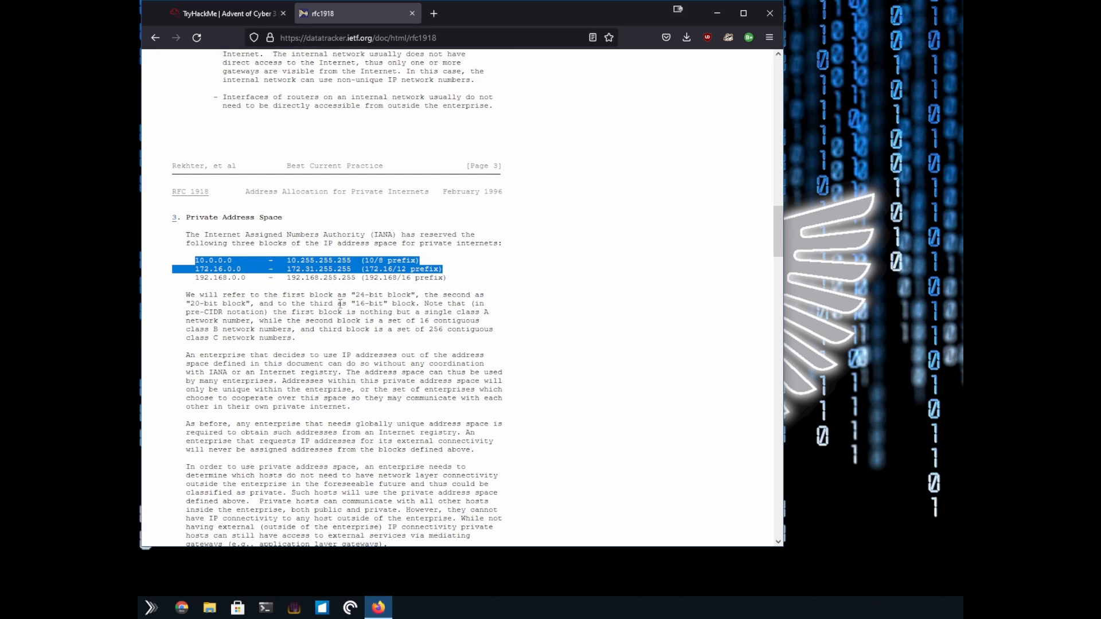
left_click(469, 270)
Step: Point out the /8, /12 and /16 prefix lengths and the IANA reservation paragraph
scroll(482, 291, "down", 3)
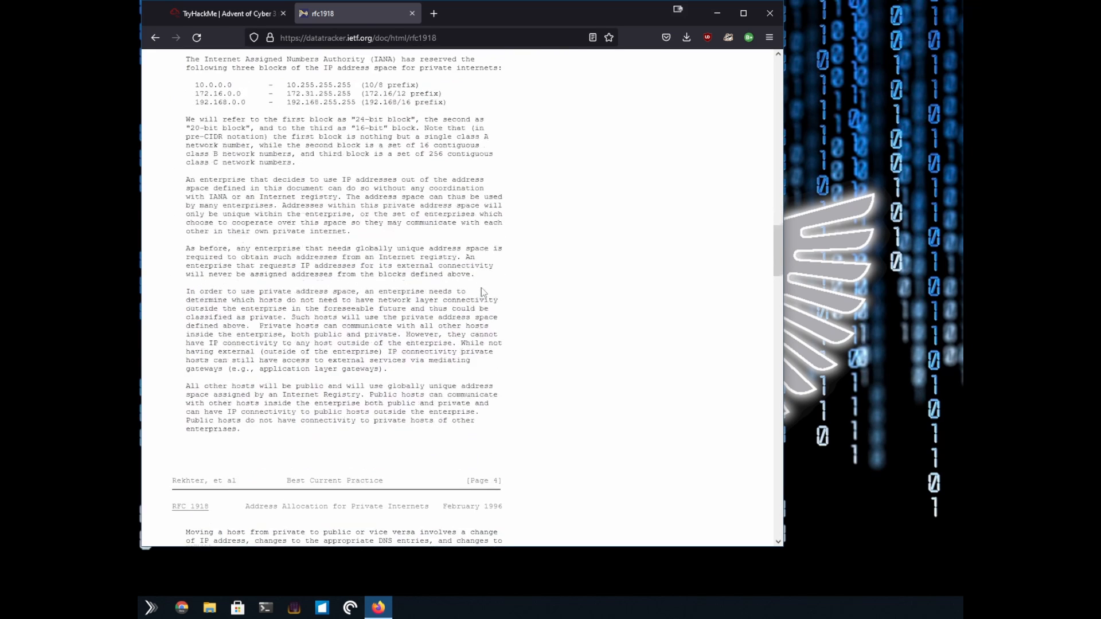
scroll(482, 291, "up", 4)
left_click_drag(383, 319, 377, 319)
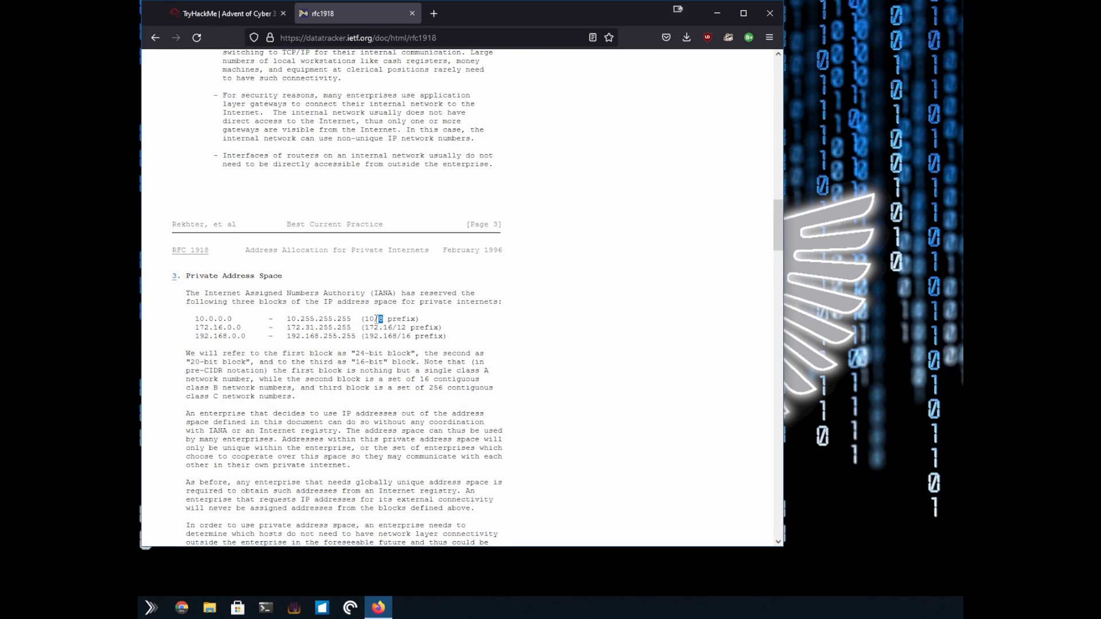
left_click_drag(202, 319, 195, 320)
mouse_move(406, 328)
left_mouse_down()
mouse_move(390, 329)
mouse_move(398, 337)
left_mouse_up()
left_click(459, 357)
scroll(462, 353, "down", 3)
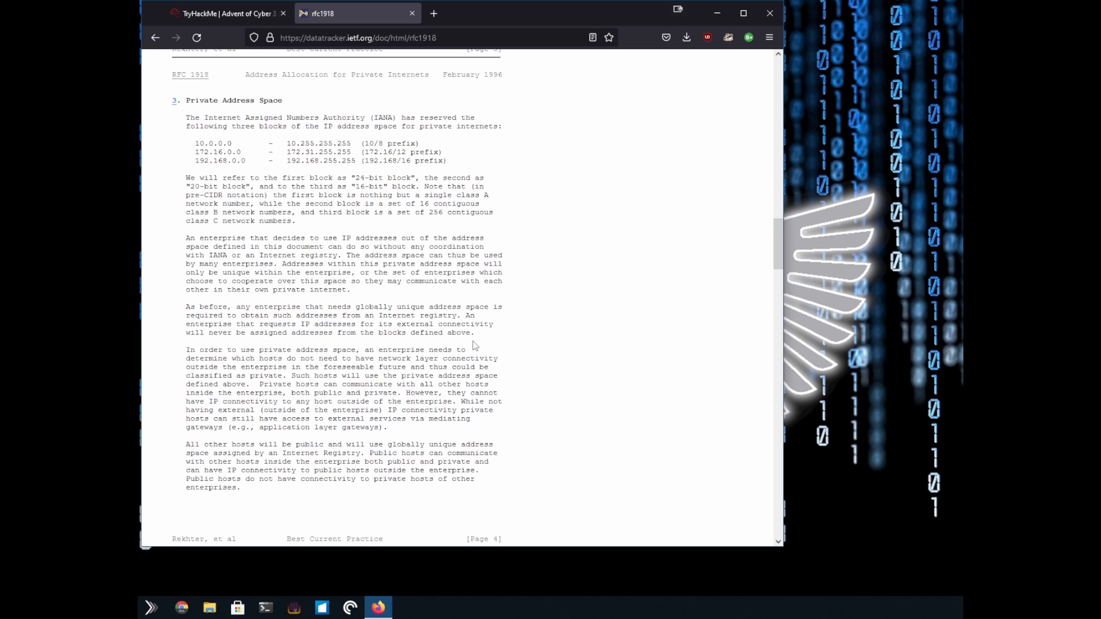
scroll(380, 341, "down", 5)
scroll(380, 341, "up", 8)
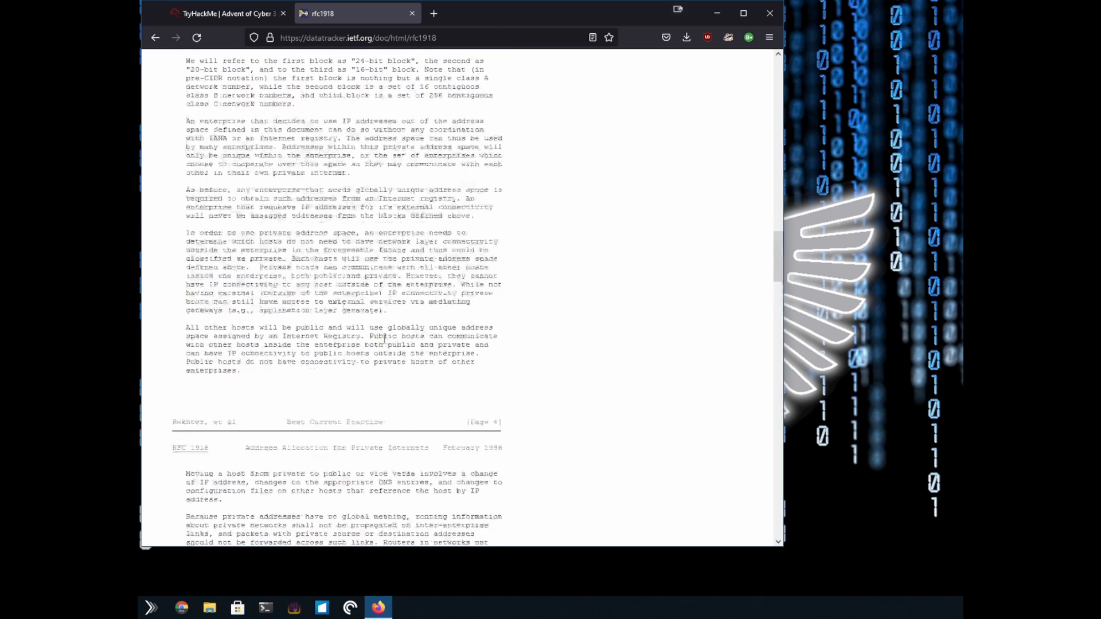
left_click_drag(420, 378, 238, 340)
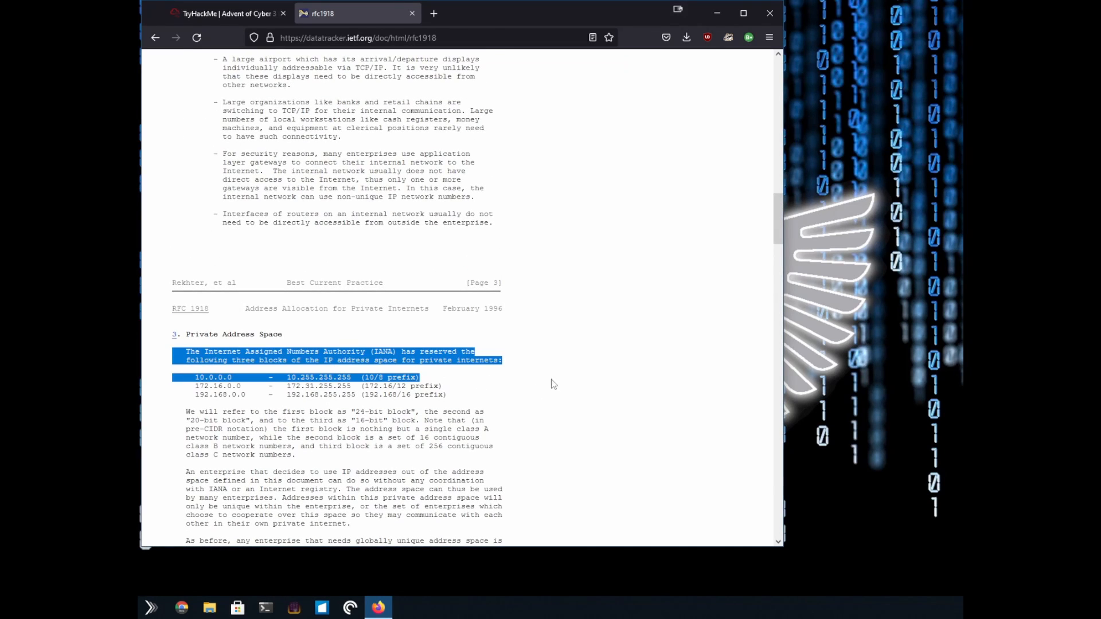
left_click(550, 380)
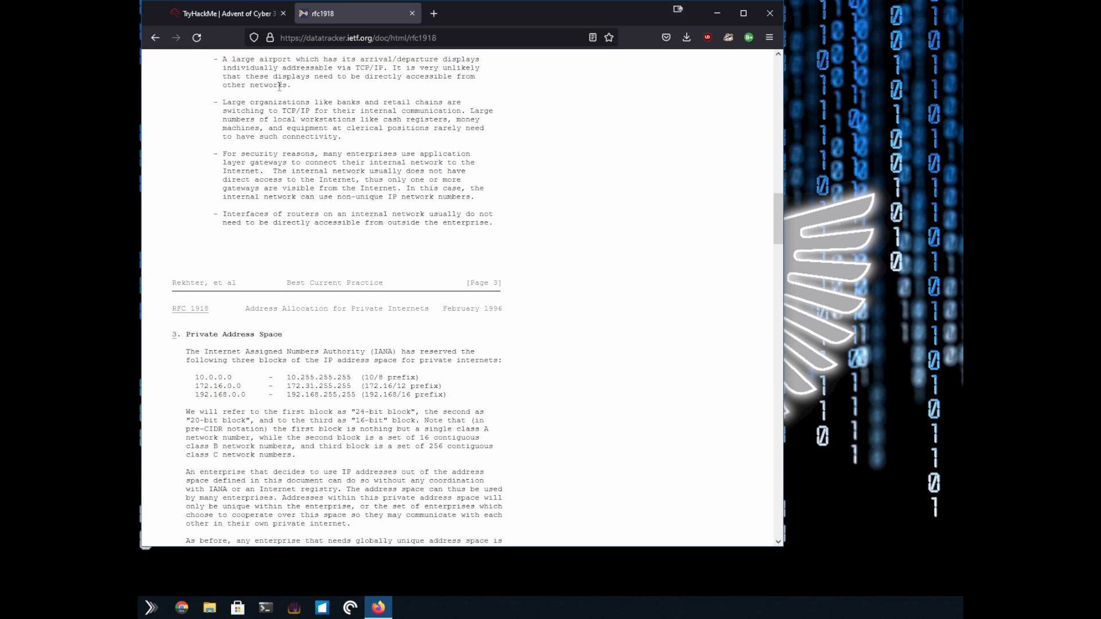
left_click(228, 14)
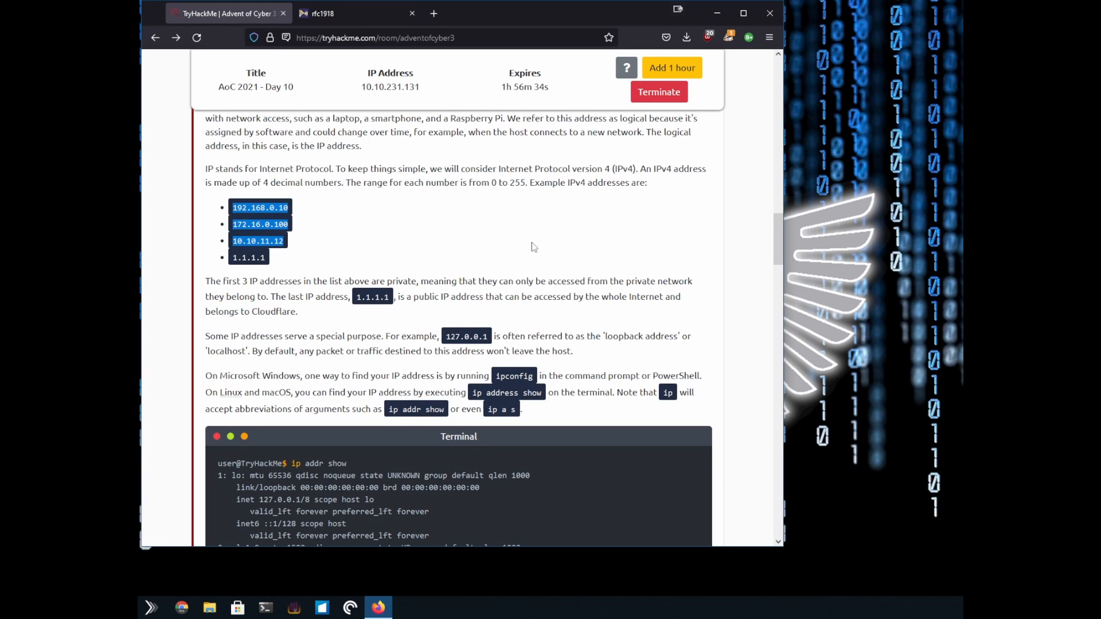
Step: Deselect the example IP addresses and drag the Firefox window to the right
left_click(515, 258)
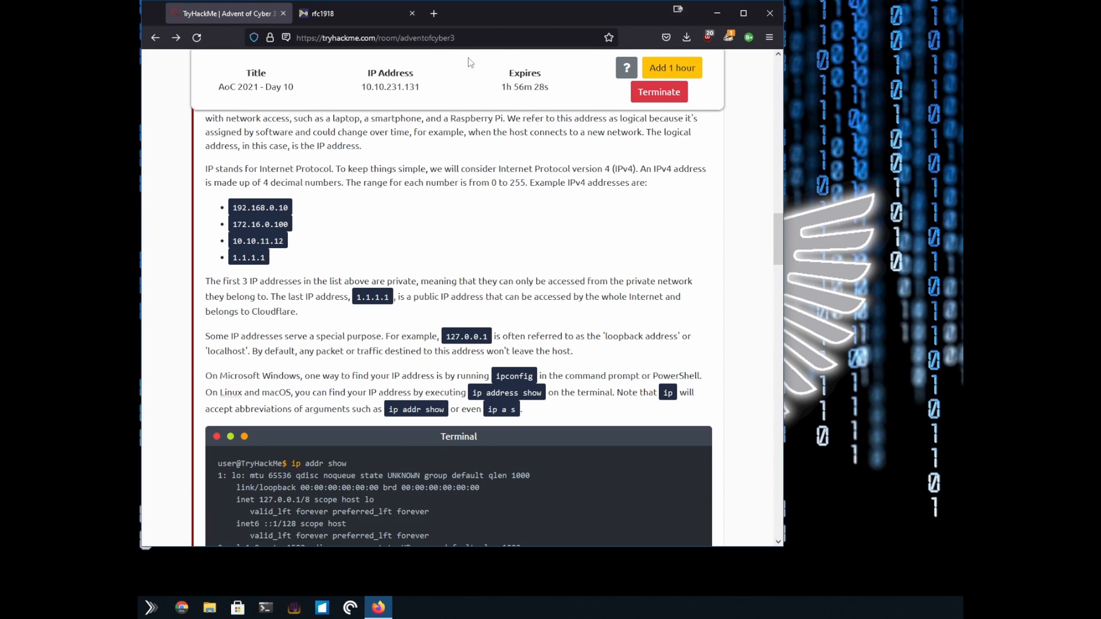
left_click_drag(480, 15, 674, 14)
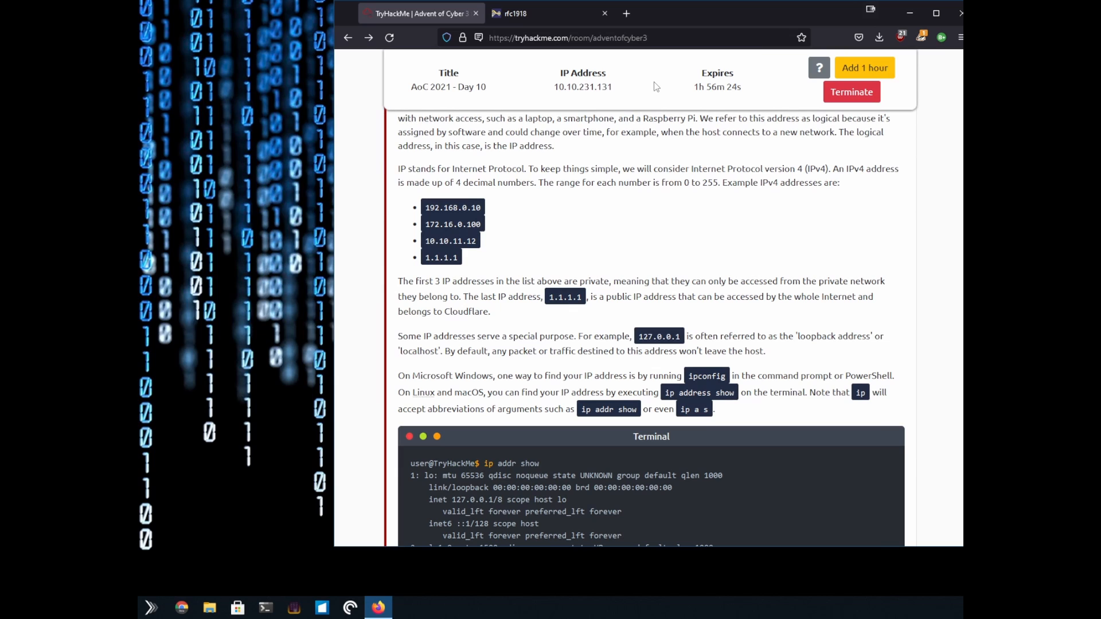
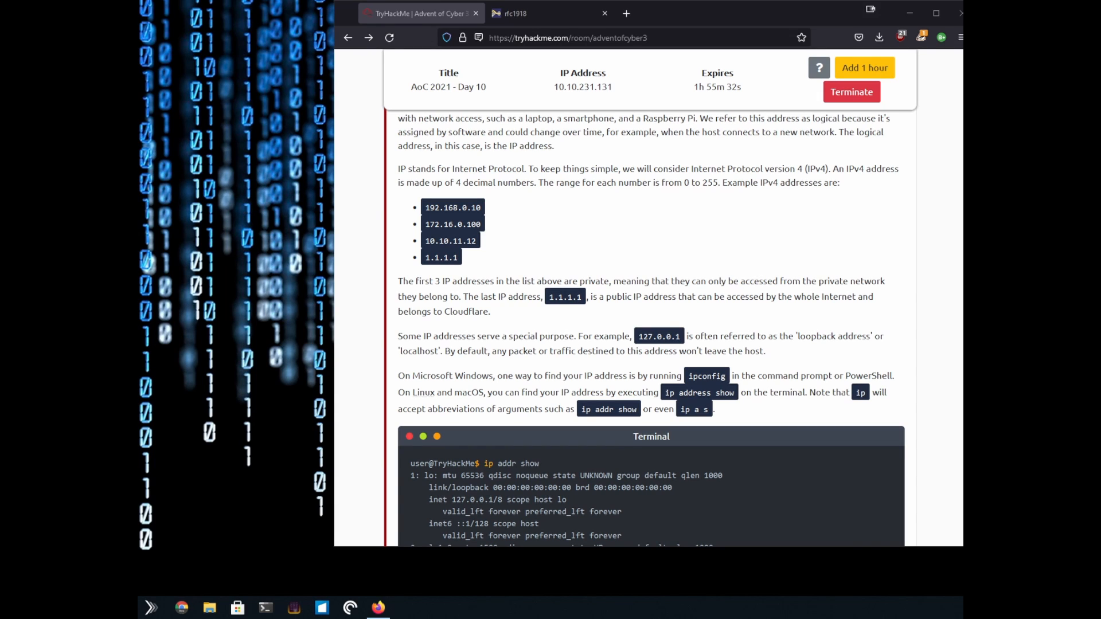
Step: Shift the Firefox window slightly right and stretch it to the right screen edge
left_click_drag(693, 18, 532, 19)
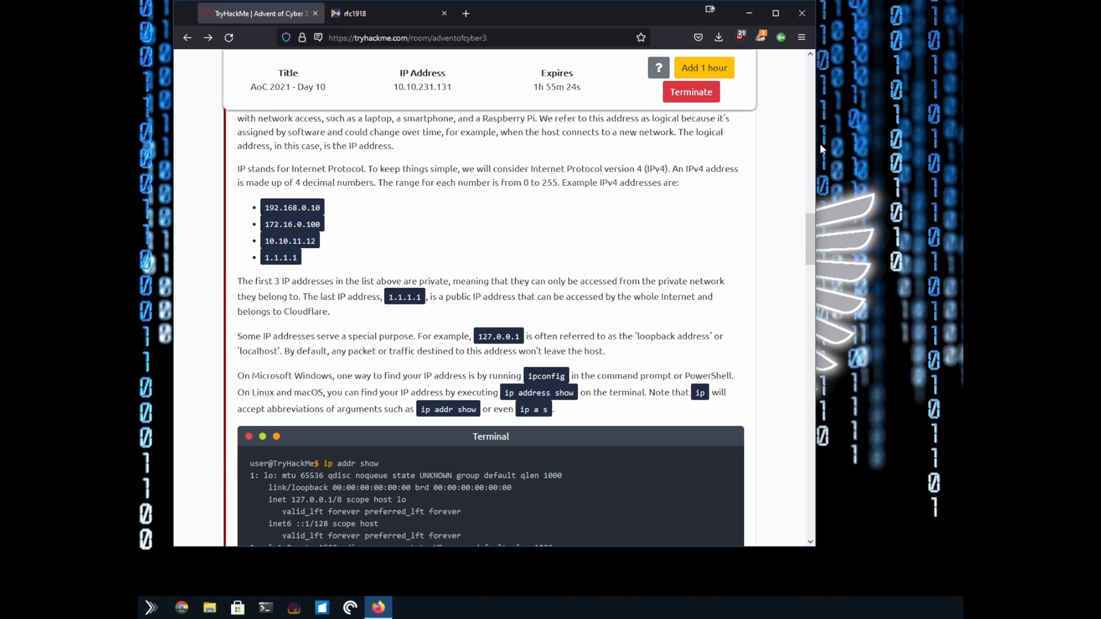
left_click_drag(820, 143, 963, 143)
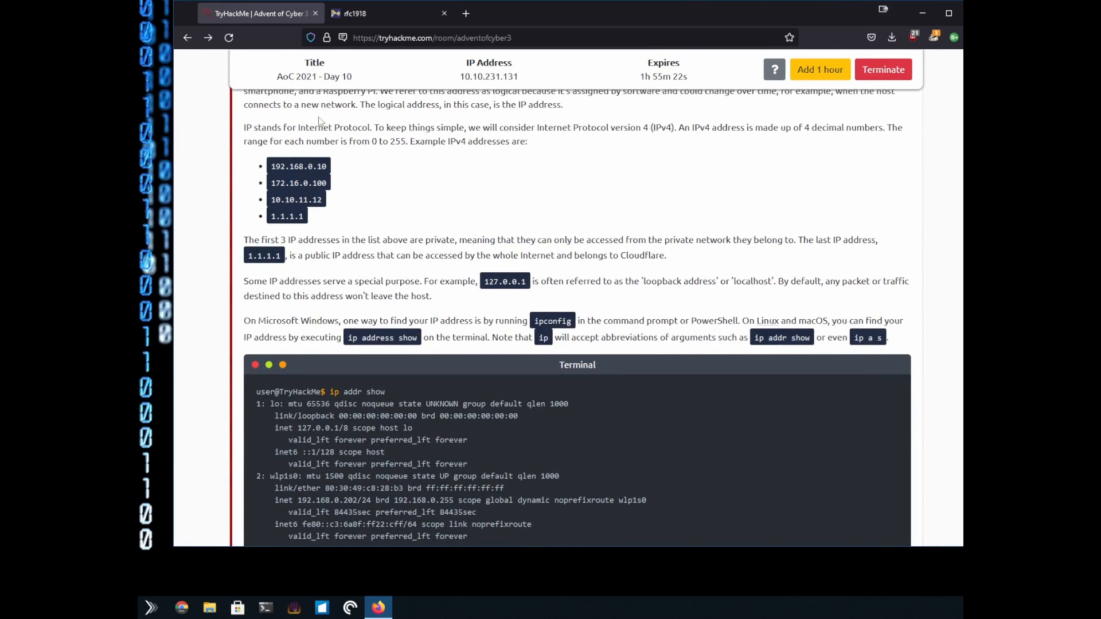
Step: Highlight the loopback address phrase, the special-purpose addresses paragraph and the word localhost
scroll(322, 123, "down", 1)
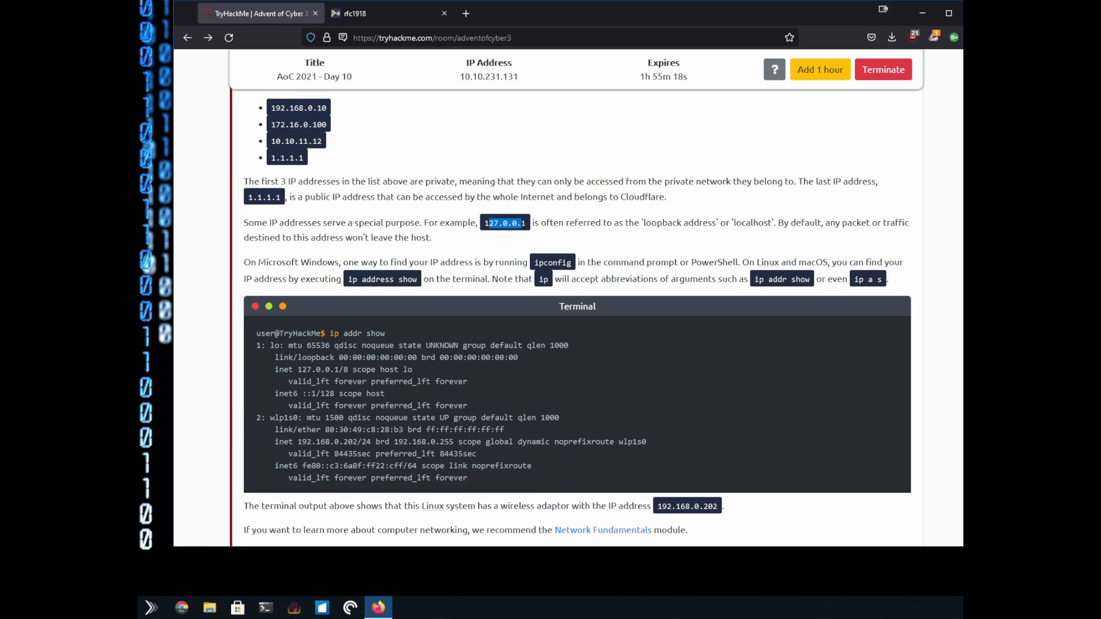
left_click_drag(634, 223, 744, 225)
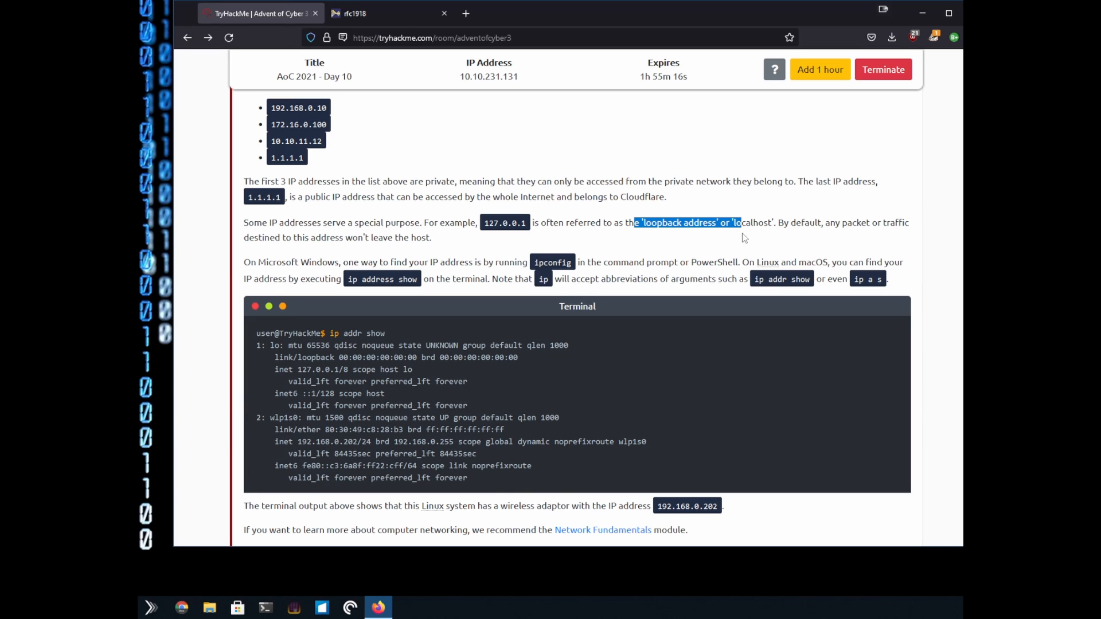
triple_click(749, 223)
double_click(753, 222)
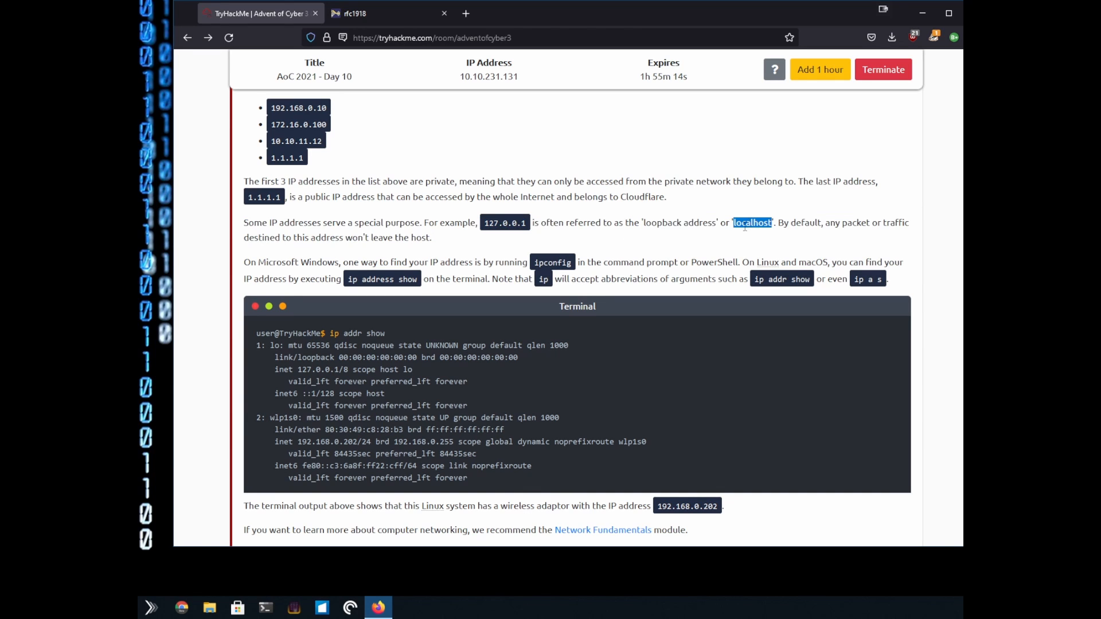
Step: Highlight the ipconfig, ip and ip addr show commands in the examples
scroll(655, 223, "down", 2)
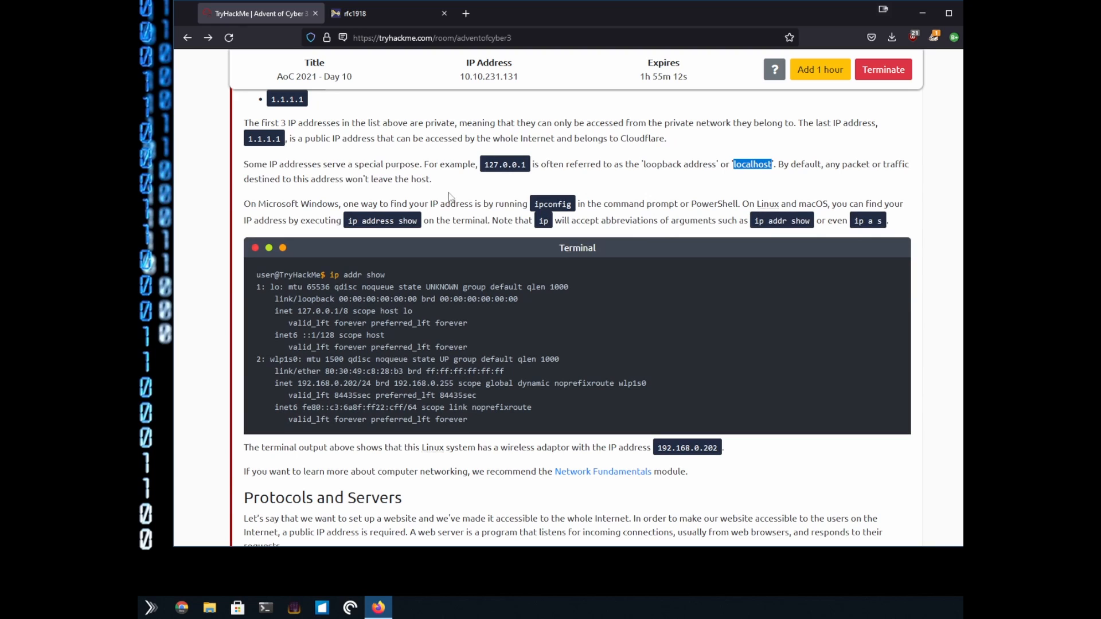
double_click(546, 204)
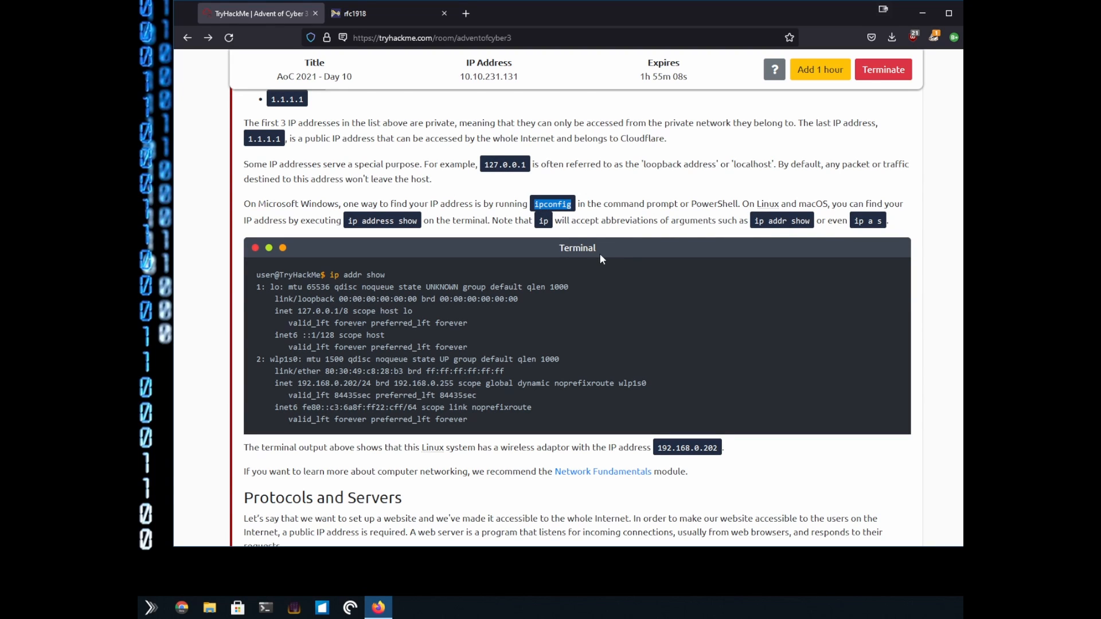
double_click(542, 220)
left_click_drag(387, 275, 326, 275)
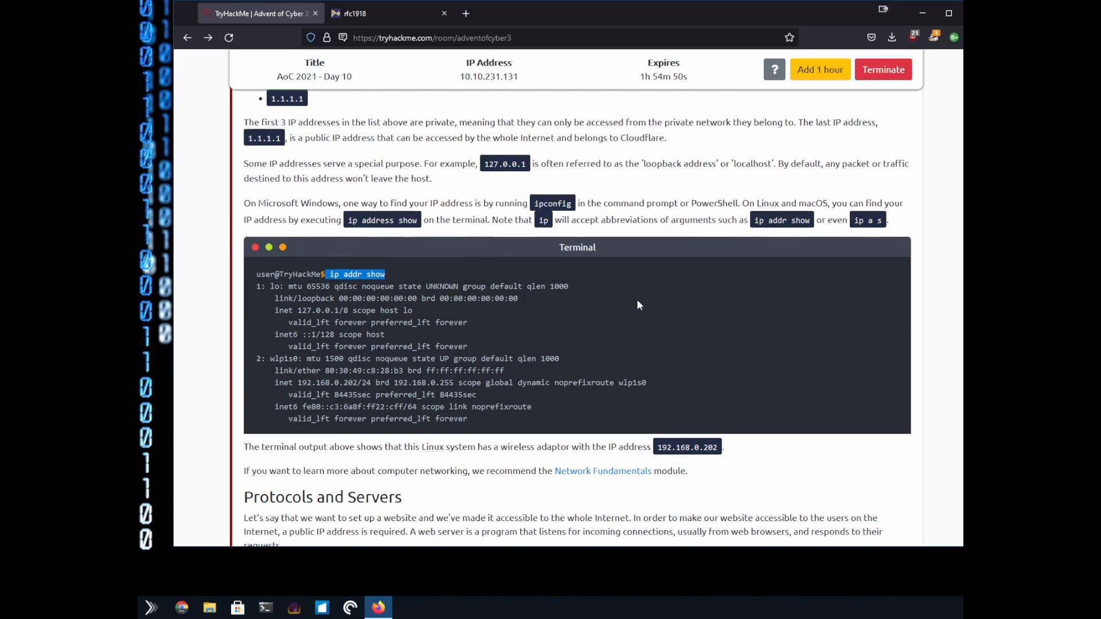
scroll(637, 299, "down", 5)
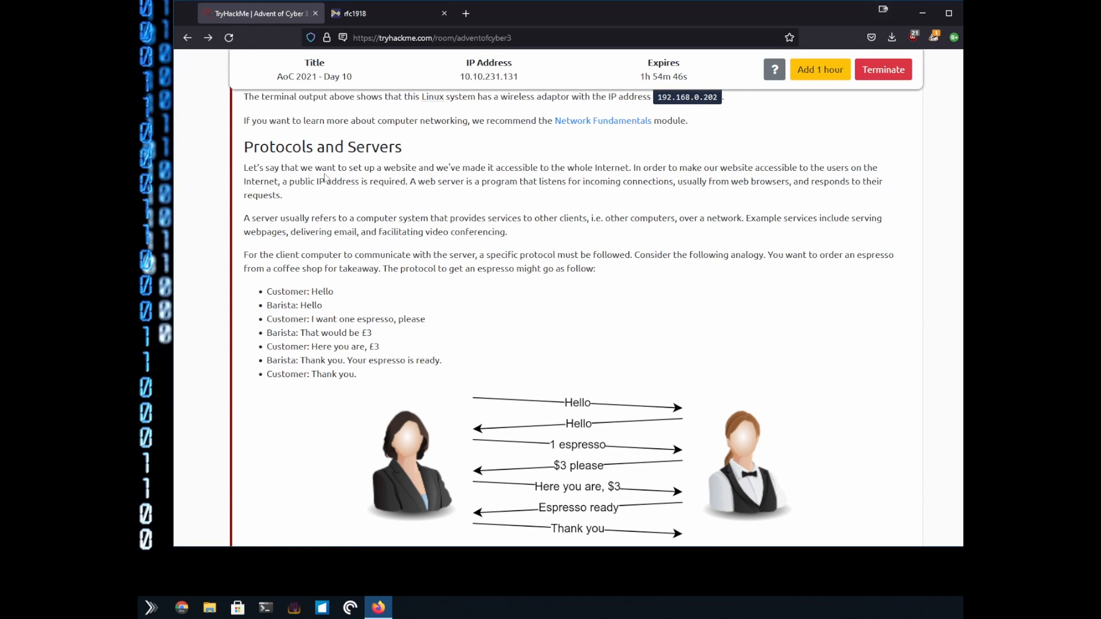
Step: Read through the espresso analogy and TCP/IP protocol list, highlighting some protocol bullets
scroll(482, 189, "down", 1)
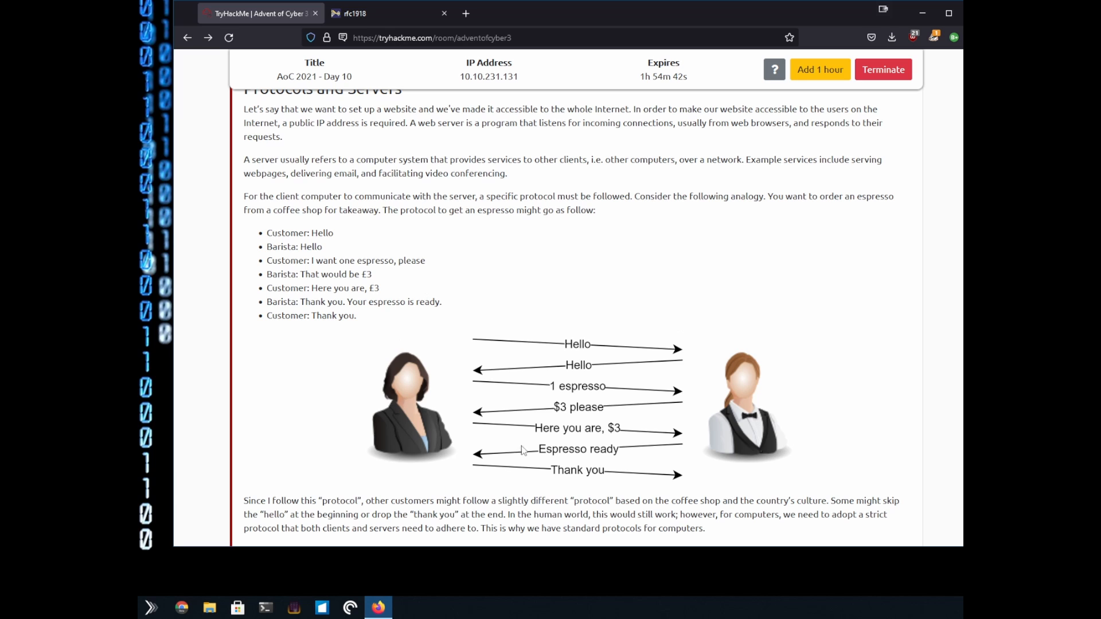
scroll(519, 356, "down", 2)
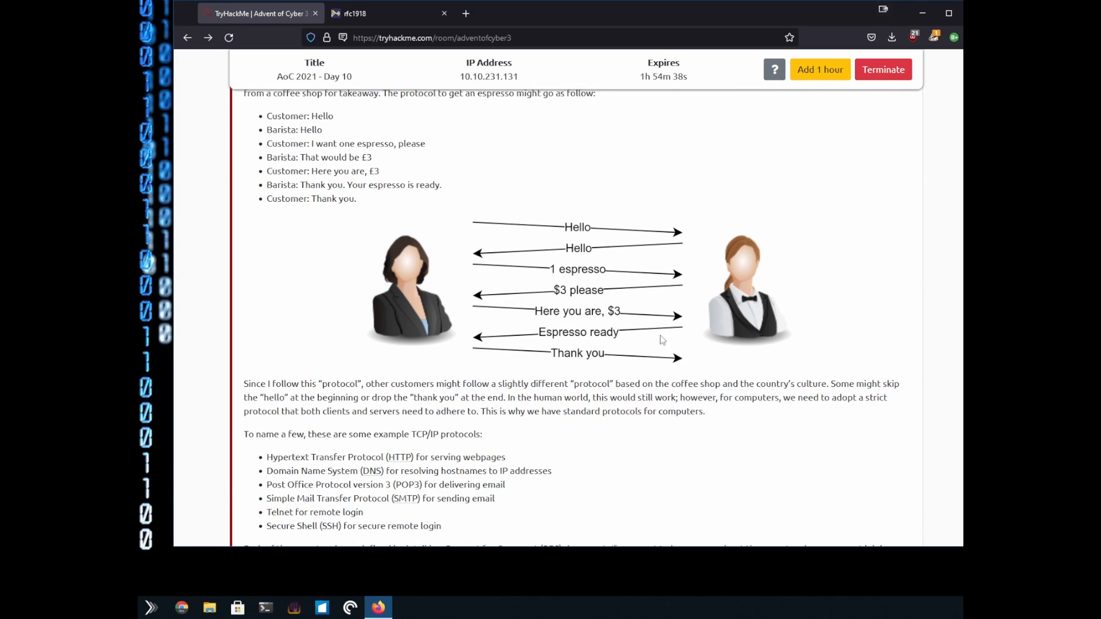
scroll(691, 342, "down", 1)
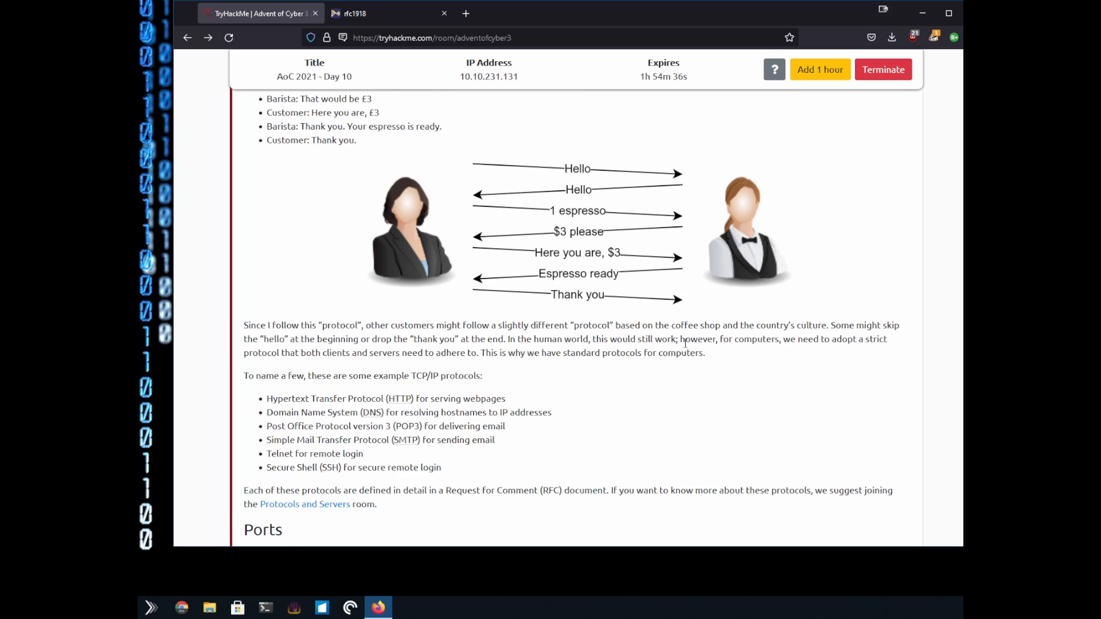
scroll(687, 344, "up", 1)
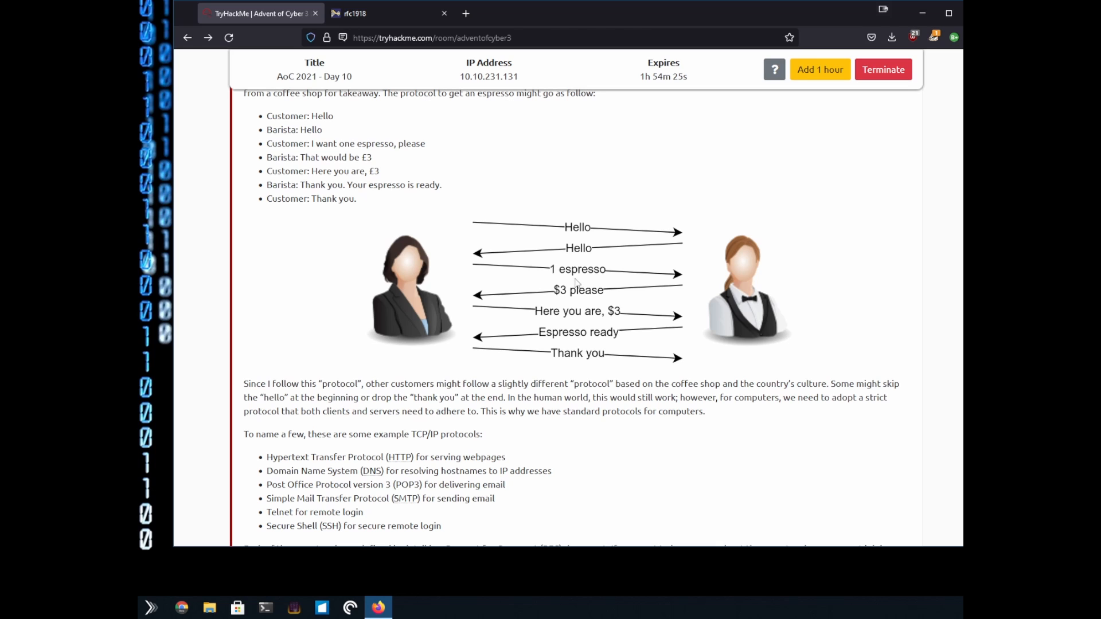
scroll(410, 335, "down", 1)
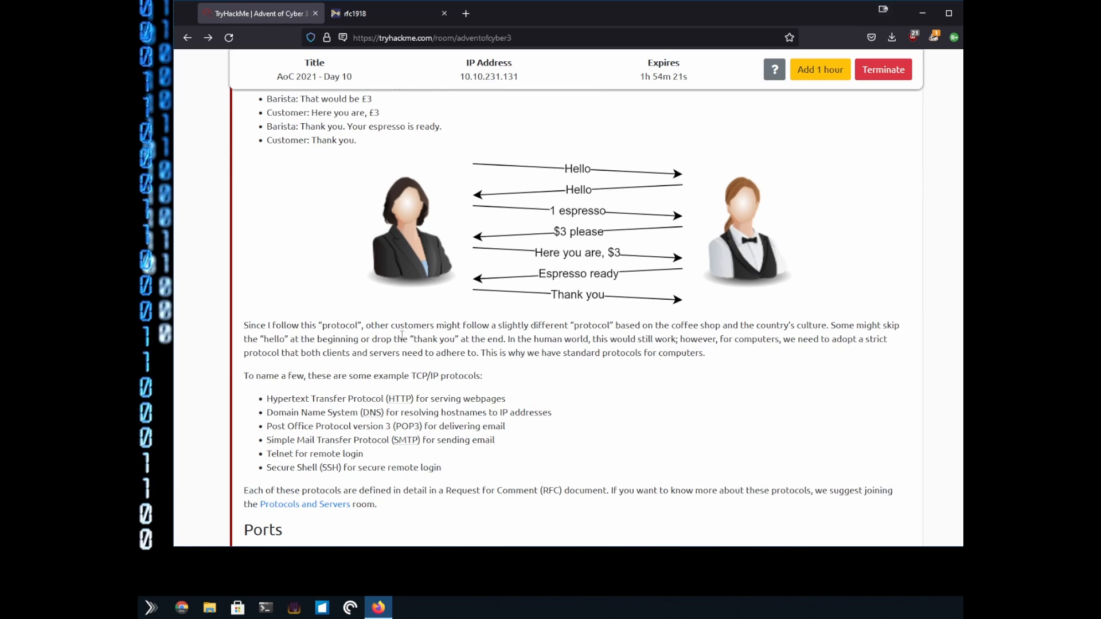
scroll(402, 335, "down", 2)
left_click_drag(265, 282, 446, 328)
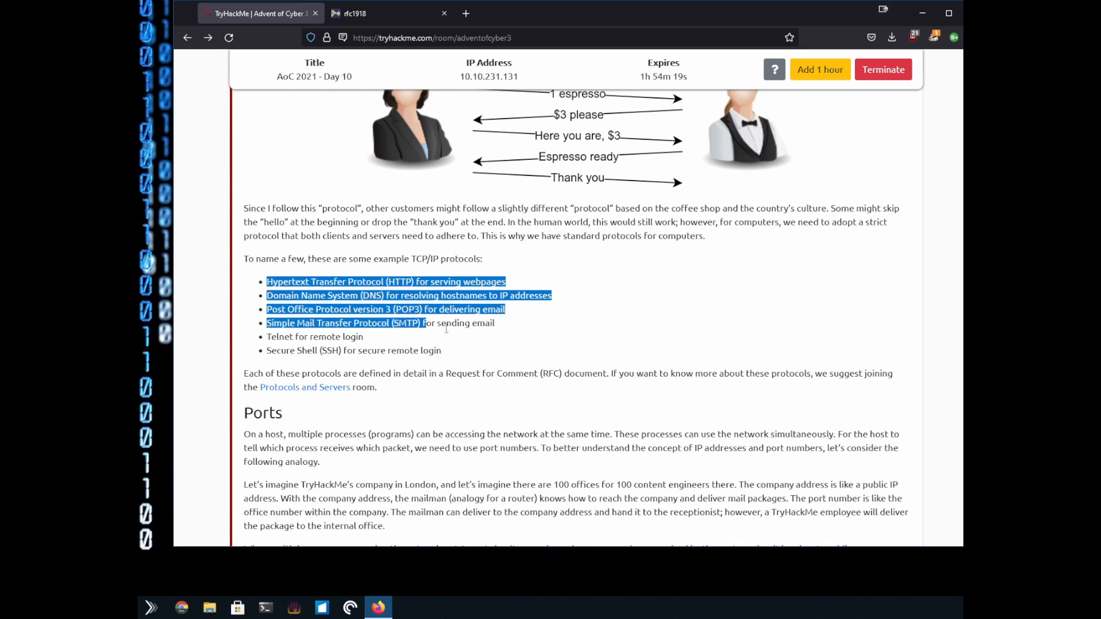
left_click(500, 332)
scroll(500, 332, "down", 3)
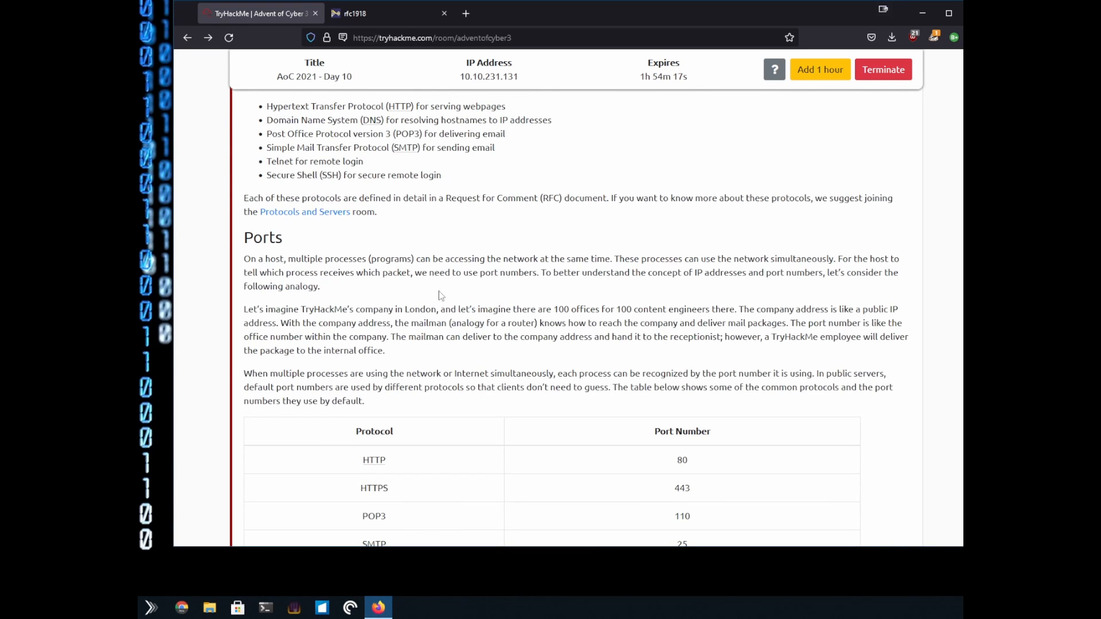
Step: Highlight the Ports intro sentence, the table's protocols and port numbers, and port 80
left_click_drag(244, 261, 612, 259)
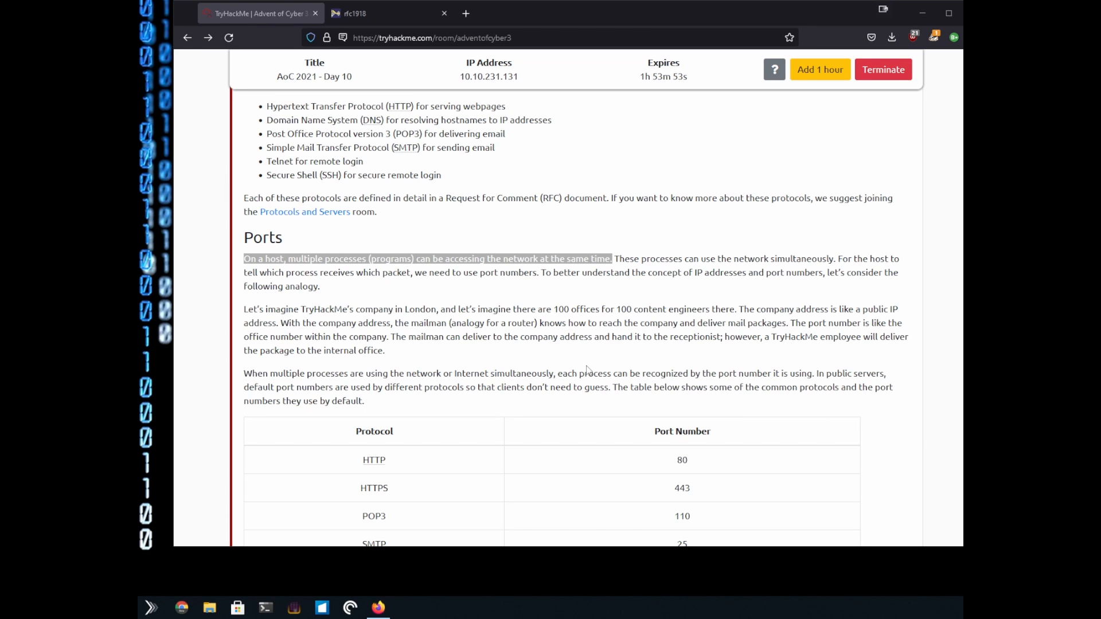
scroll(473, 363, "down", 3)
left_click_drag(675, 343, 699, 470)
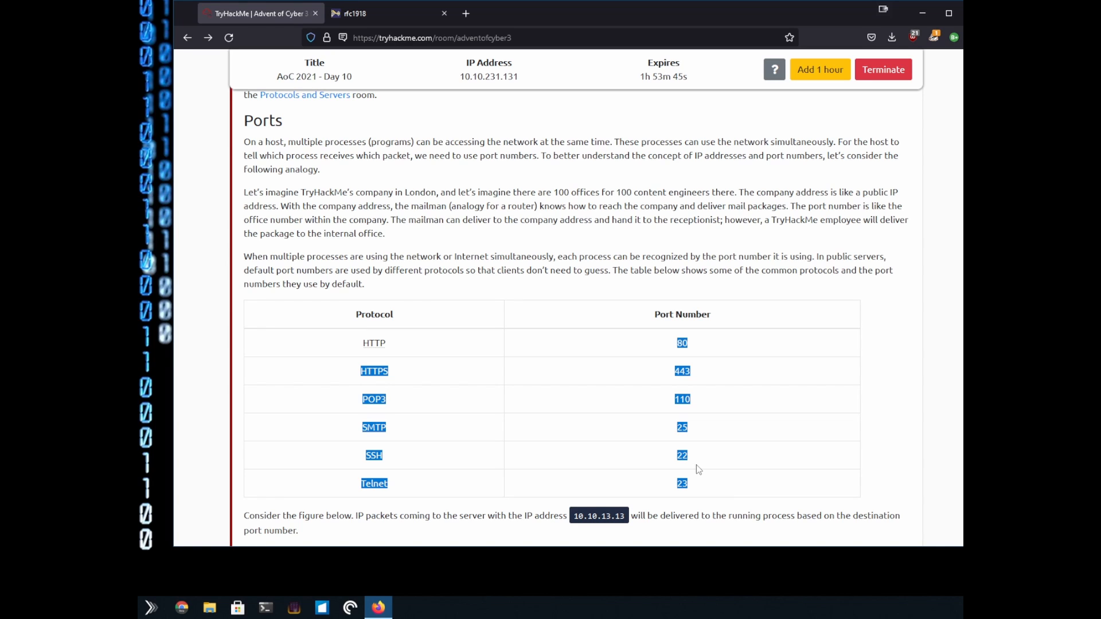
left_click(698, 336)
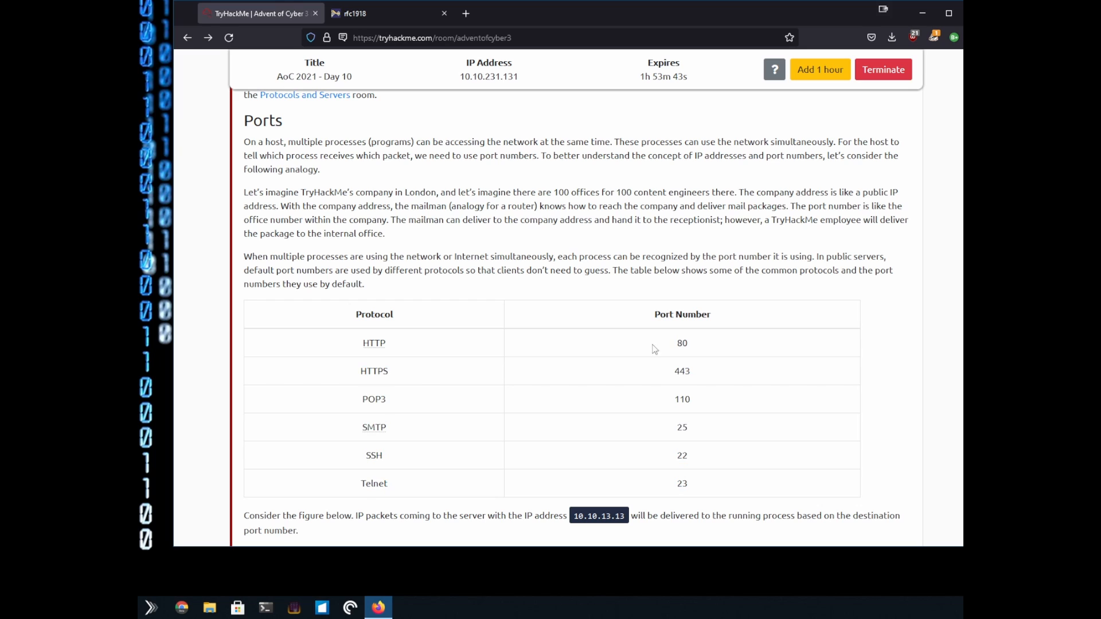
left_click_drag(652, 345, 720, 340)
left_click(721, 340)
Step: Highlight the Telnet row with port 23, then continue down to the Nmap section
left_click_drag(704, 485, 360, 486)
scroll(510, 447, "down", 2)
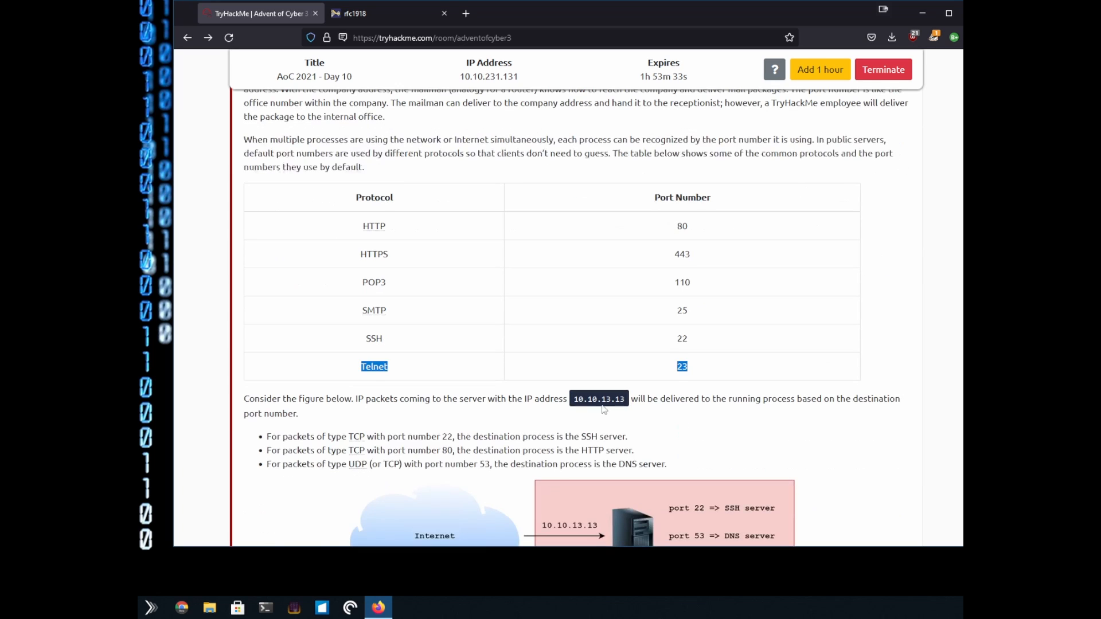
left_click(604, 410)
scroll(861, 339, "down", 3)
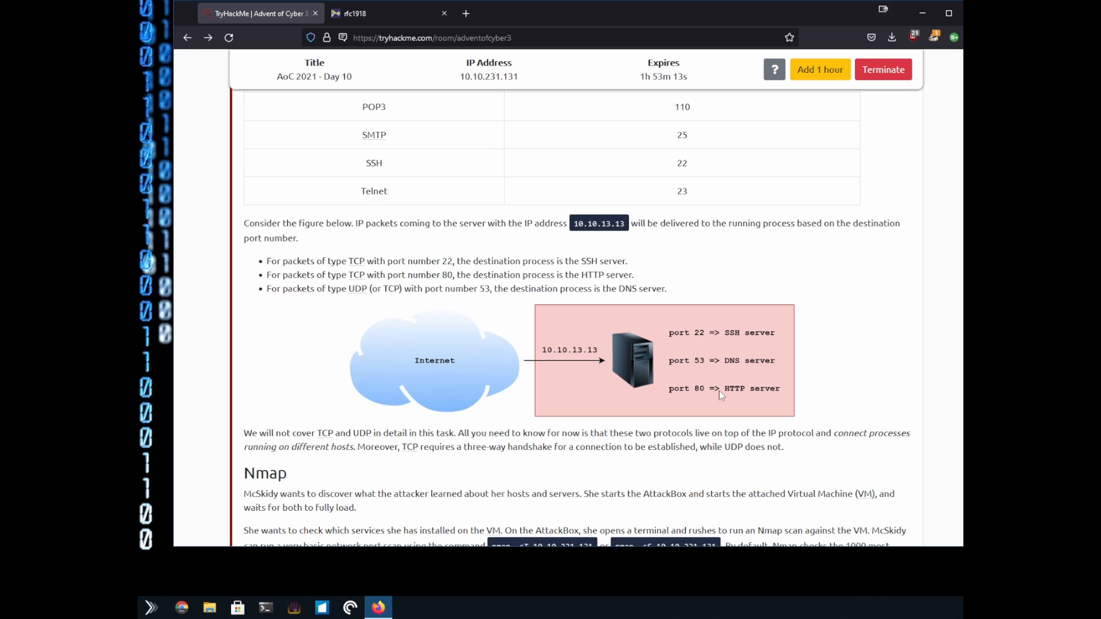
scroll(327, 256, "down", 4)
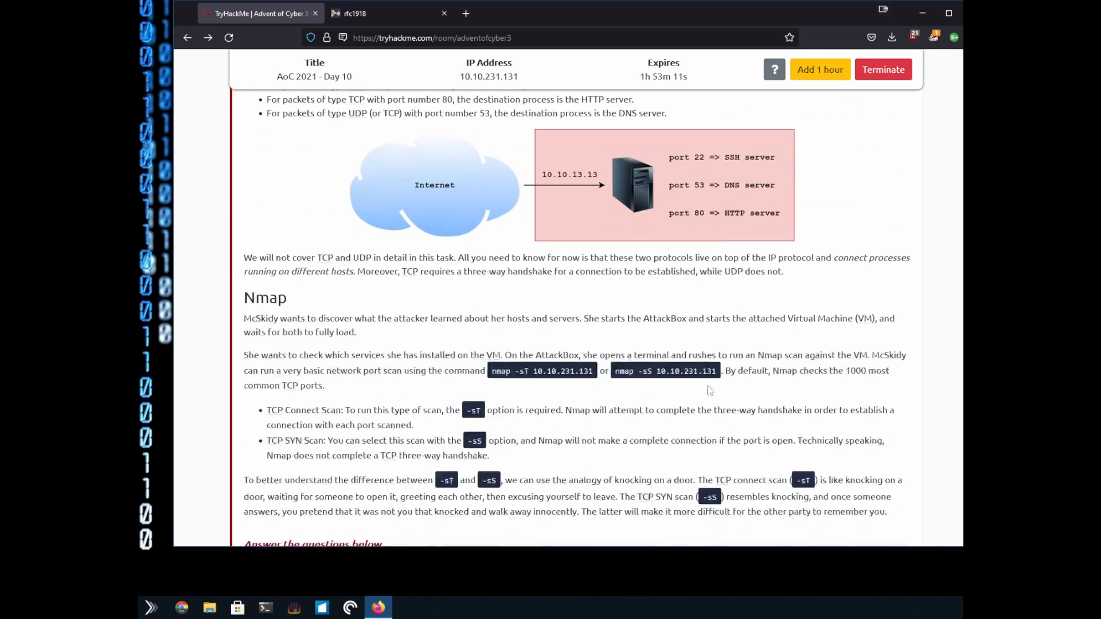
double_click(248, 243)
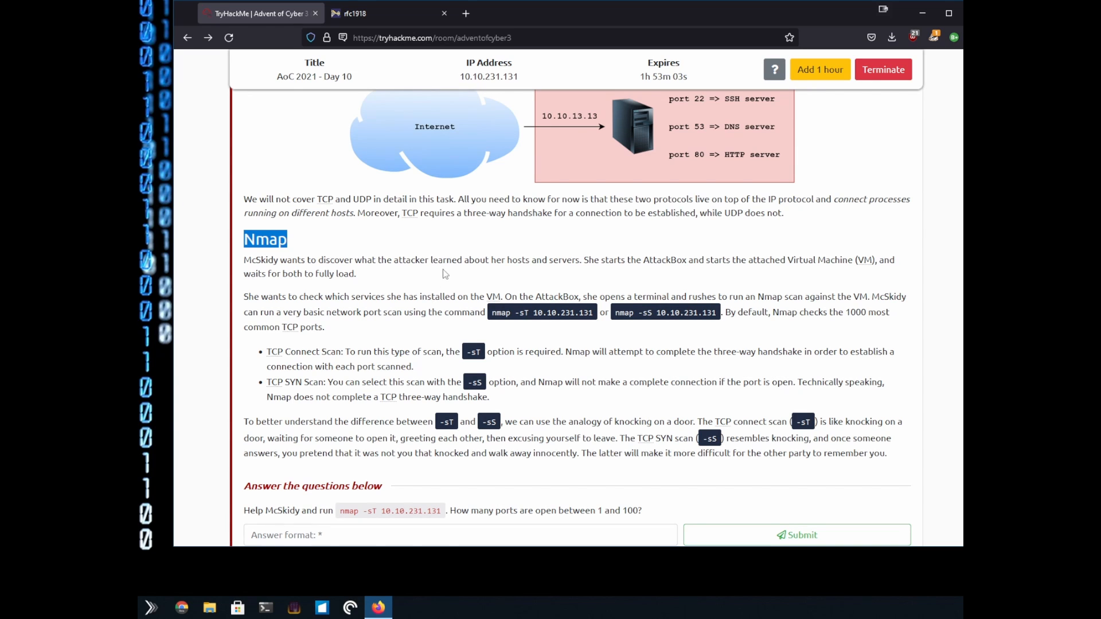
scroll(662, 320, "up", 3)
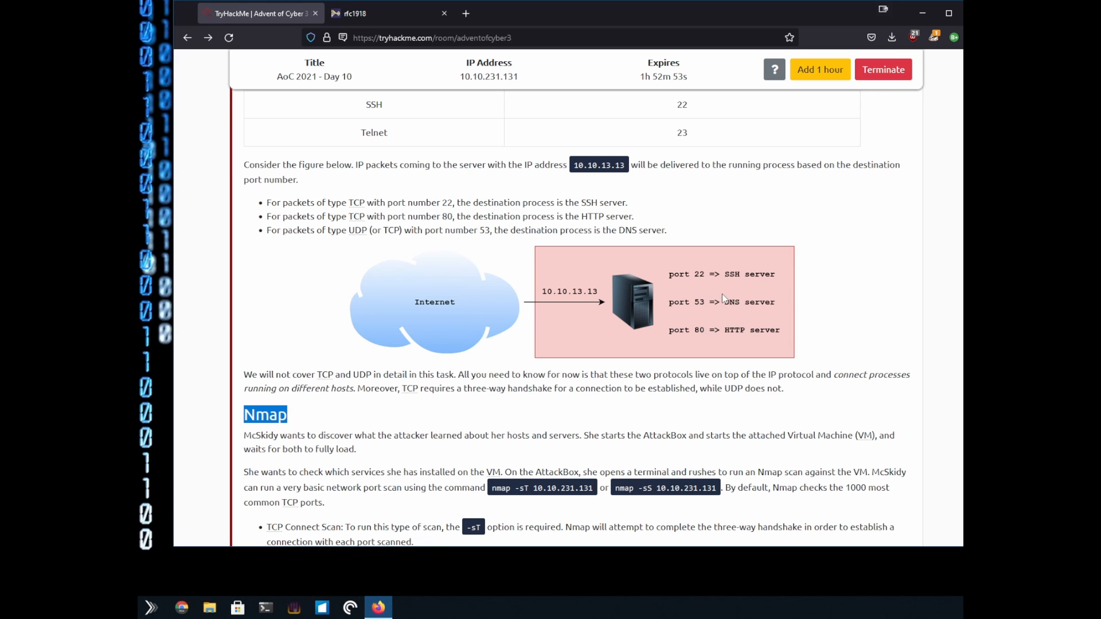
scroll(844, 306, "down", 2)
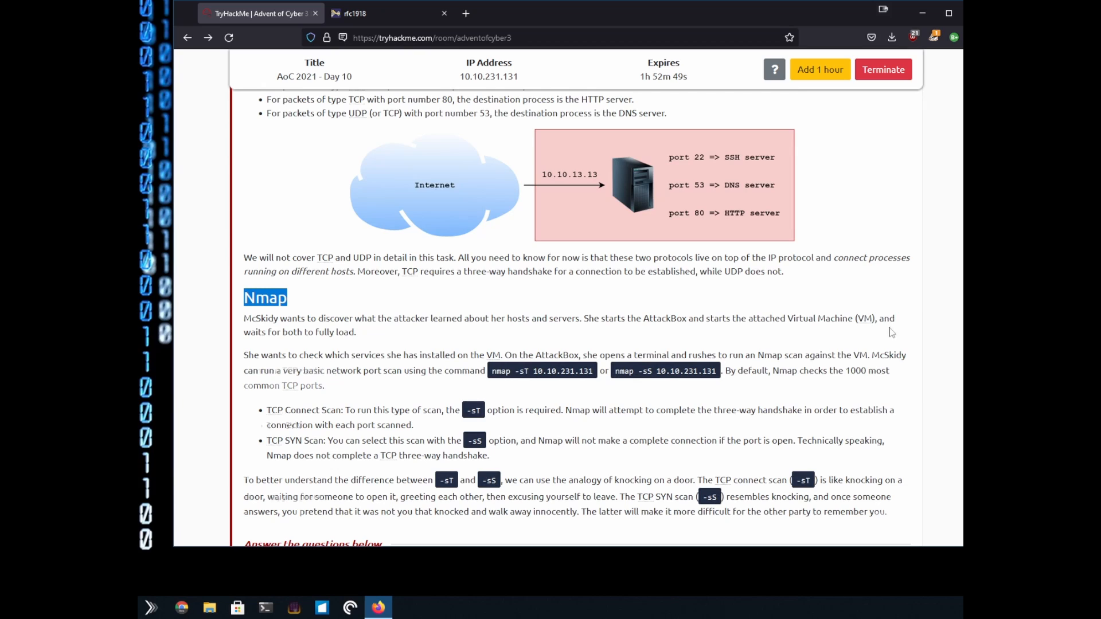
scroll(886, 324, "down", 1)
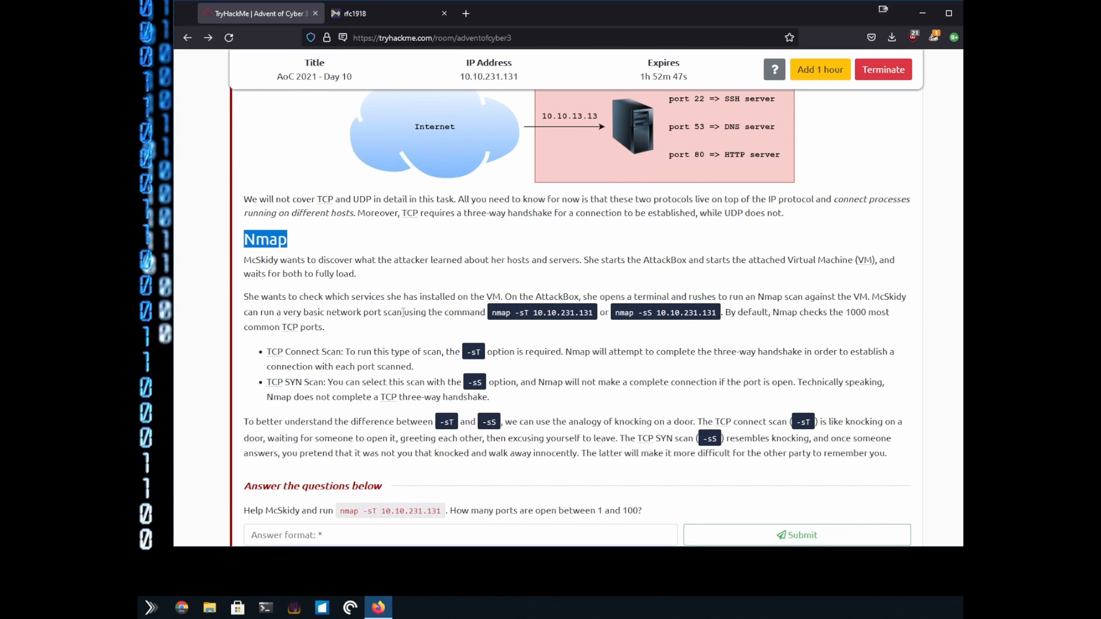
left_click_drag(516, 313, 552, 313)
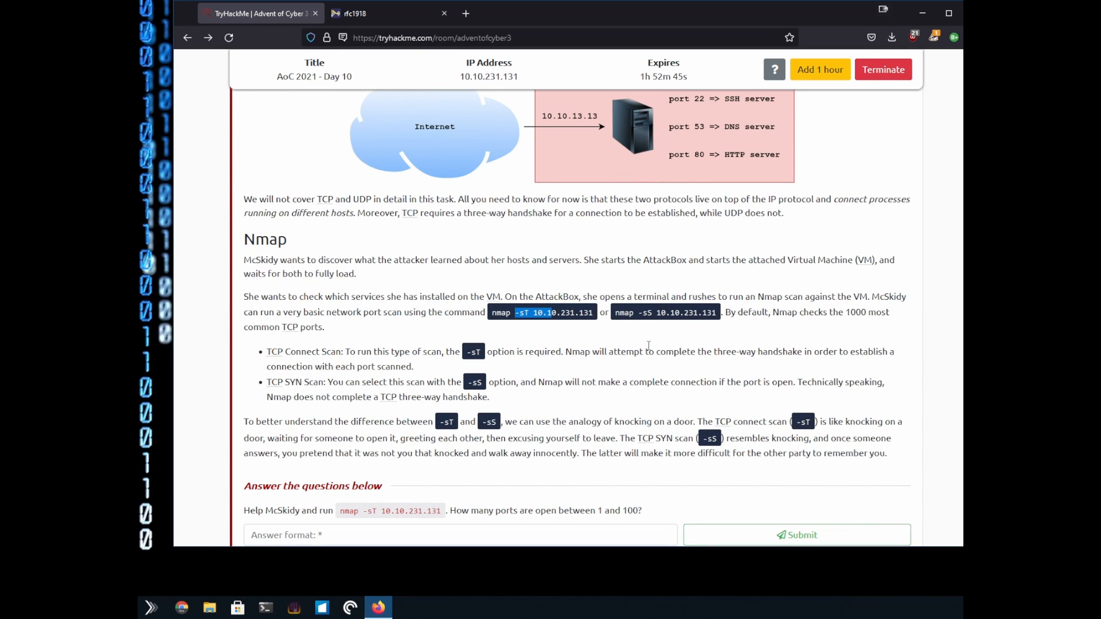
left_click_drag(638, 312, 662, 313)
left_click(625, 329)
scroll(561, 322, "down", 1)
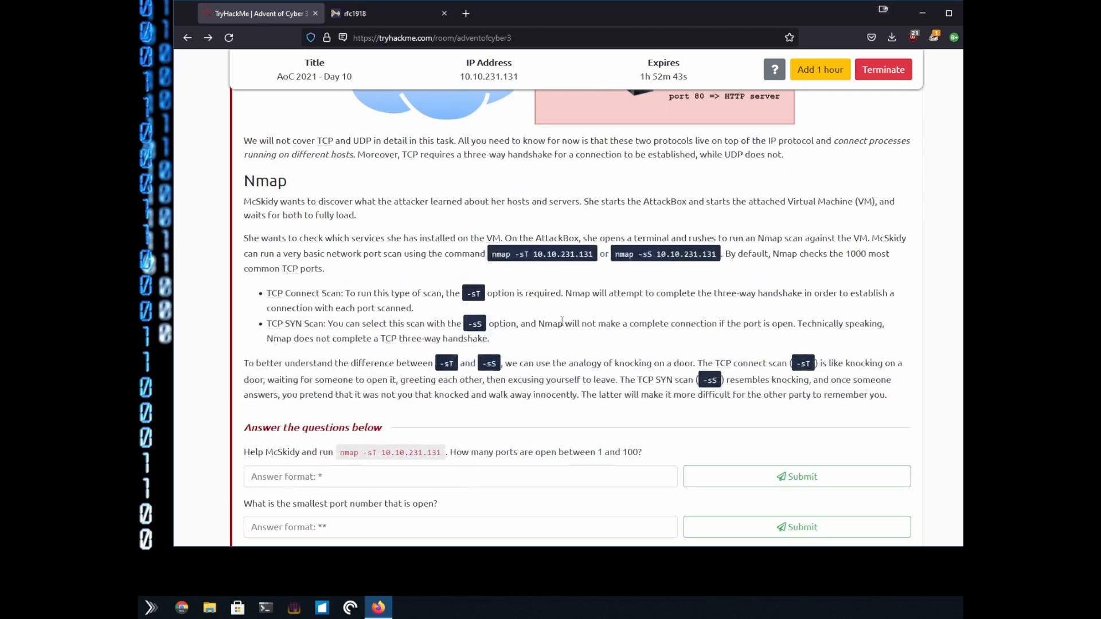
left_click_drag(769, 253, 891, 254)
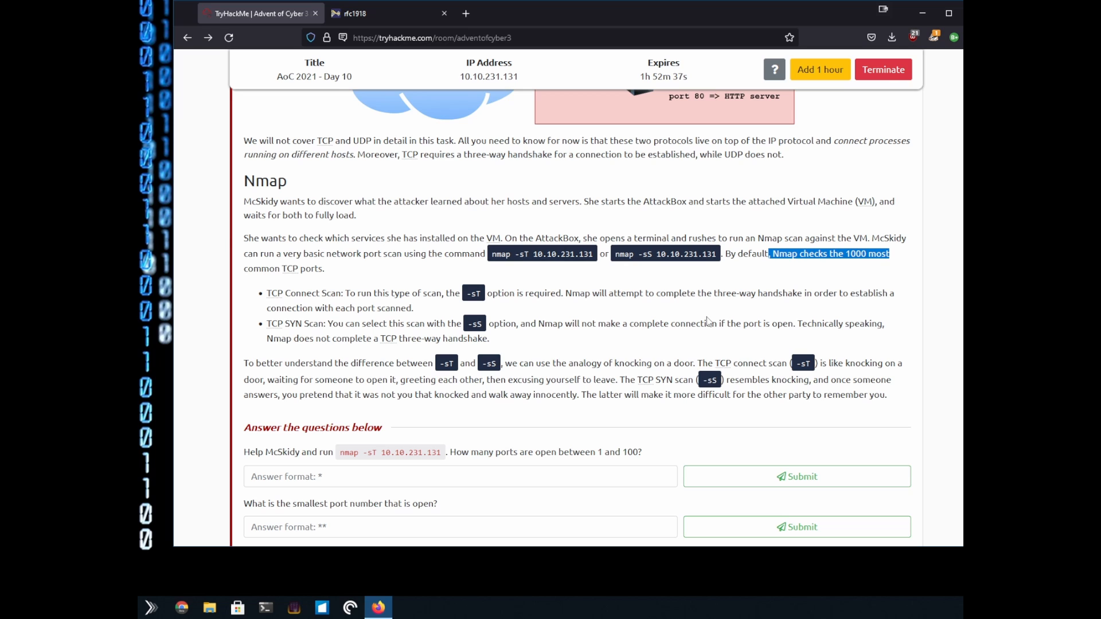
scroll(493, 291, "down", 1)
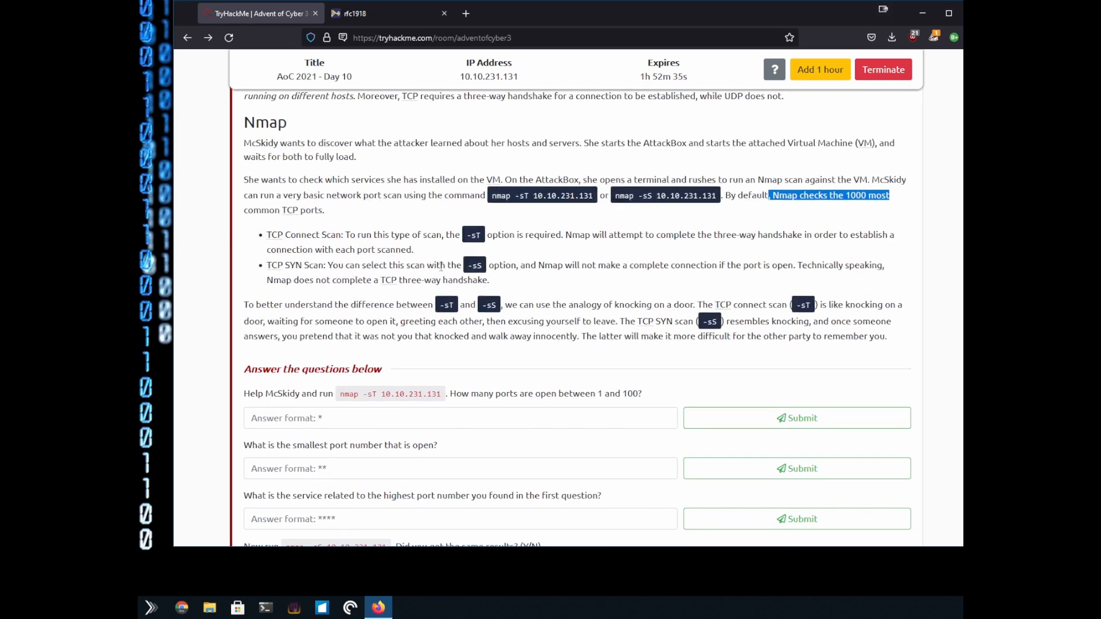
left_click(473, 235)
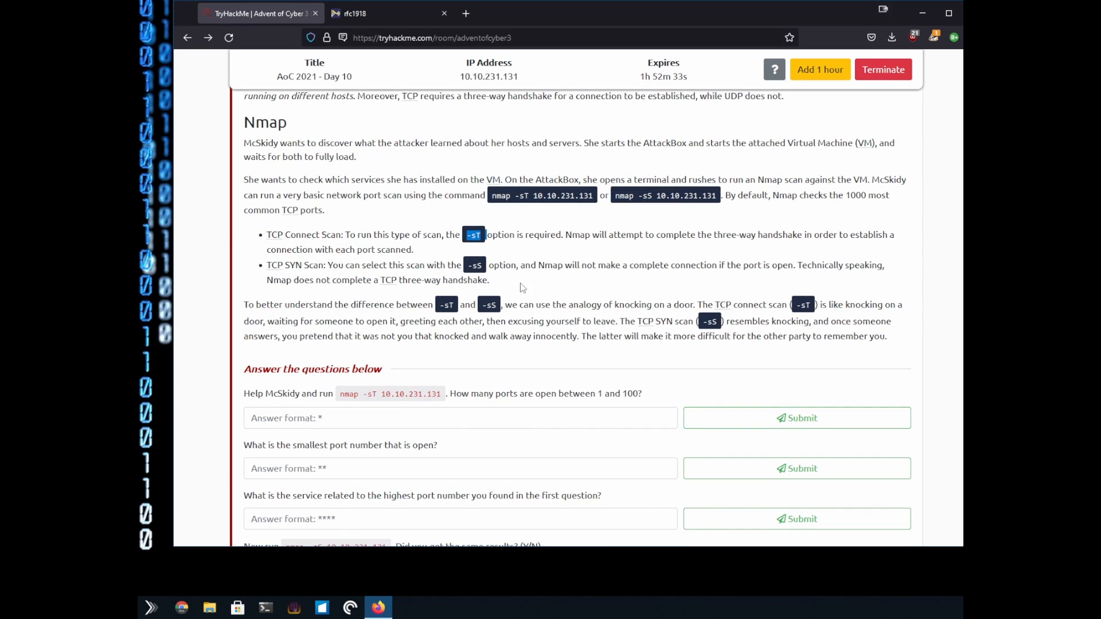
left_click_drag(468, 266, 499, 266)
left_click(515, 290)
scroll(506, 309, "up", 15)
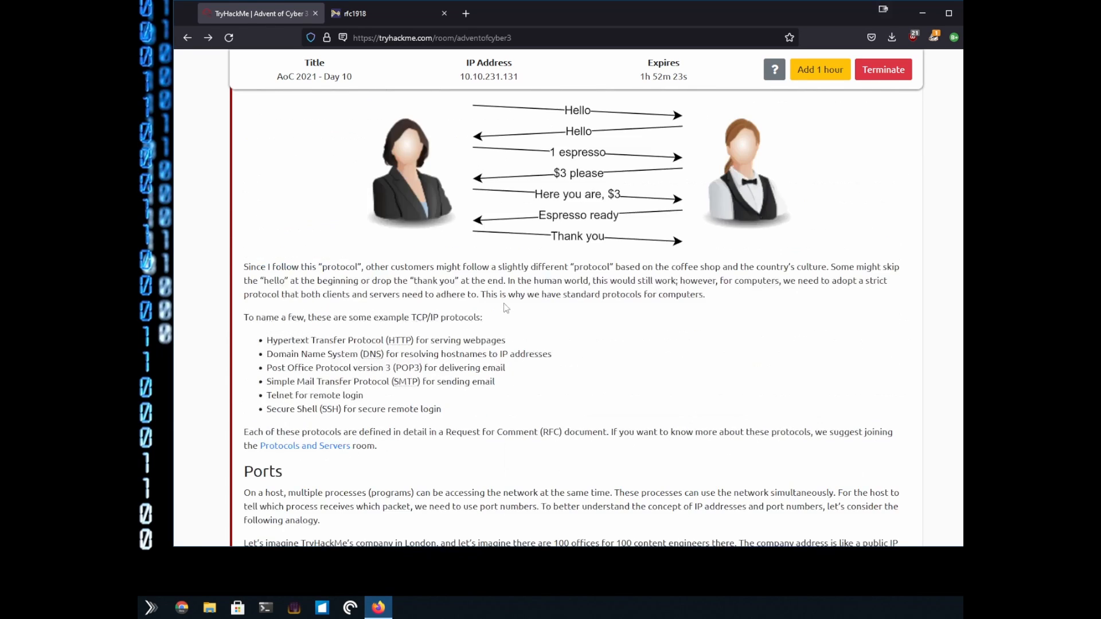
scroll(507, 309, "up", 3)
scroll(516, 309, "down", 2)
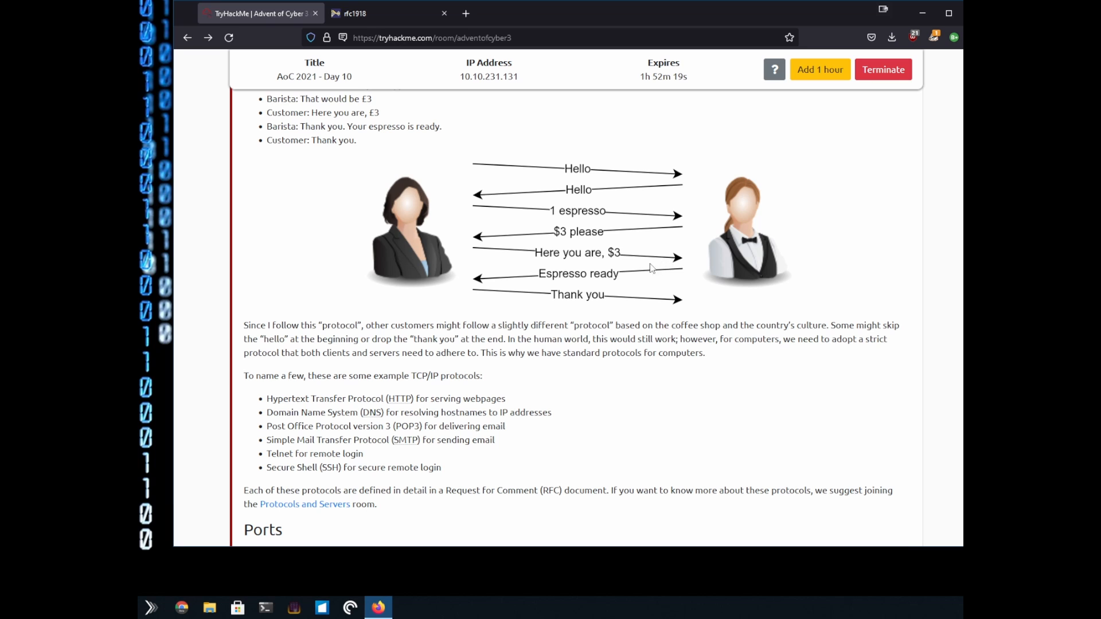
scroll(616, 285, "down", 8)
scroll(595, 292, "down", 3)
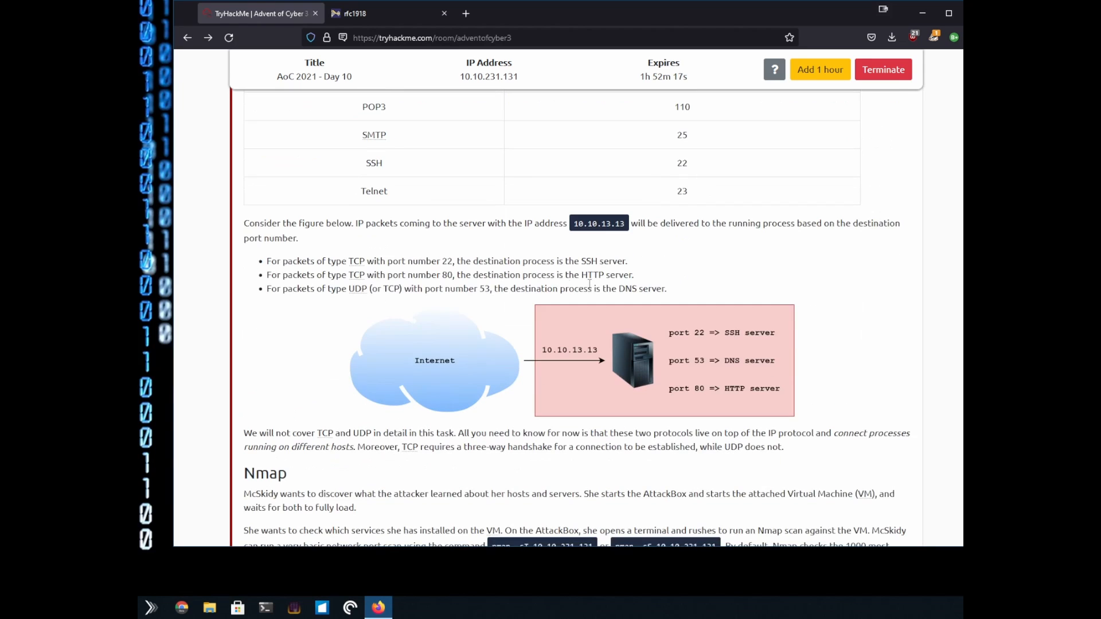
scroll(533, 401, "down", 3)
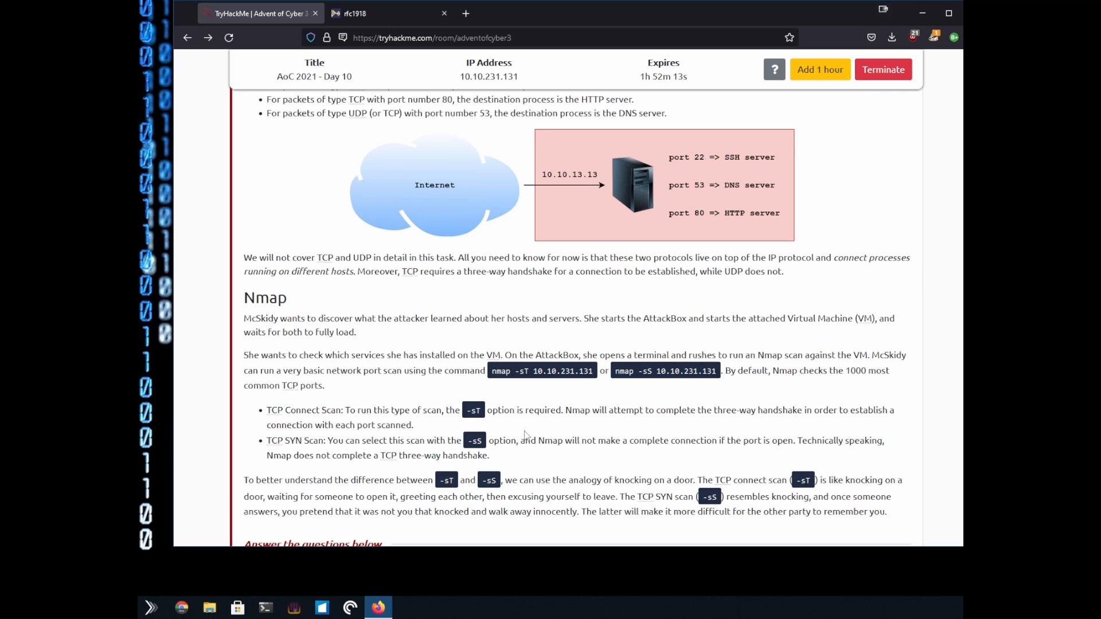
scroll(526, 435, "down", 1)
scroll(533, 433, "up", 7)
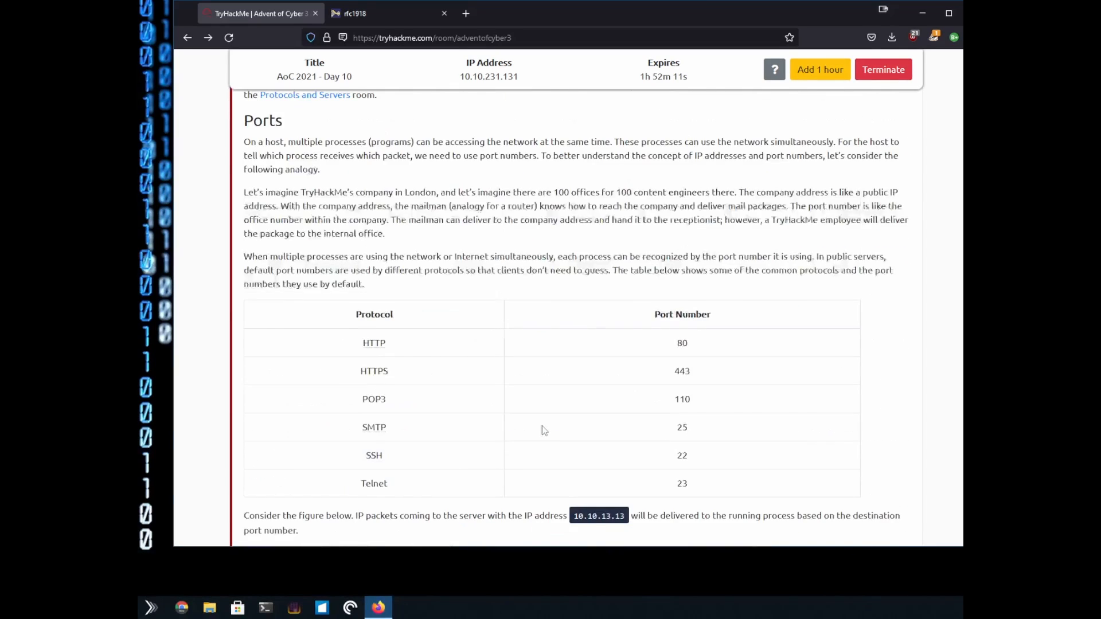
scroll(544, 430, "up", 7)
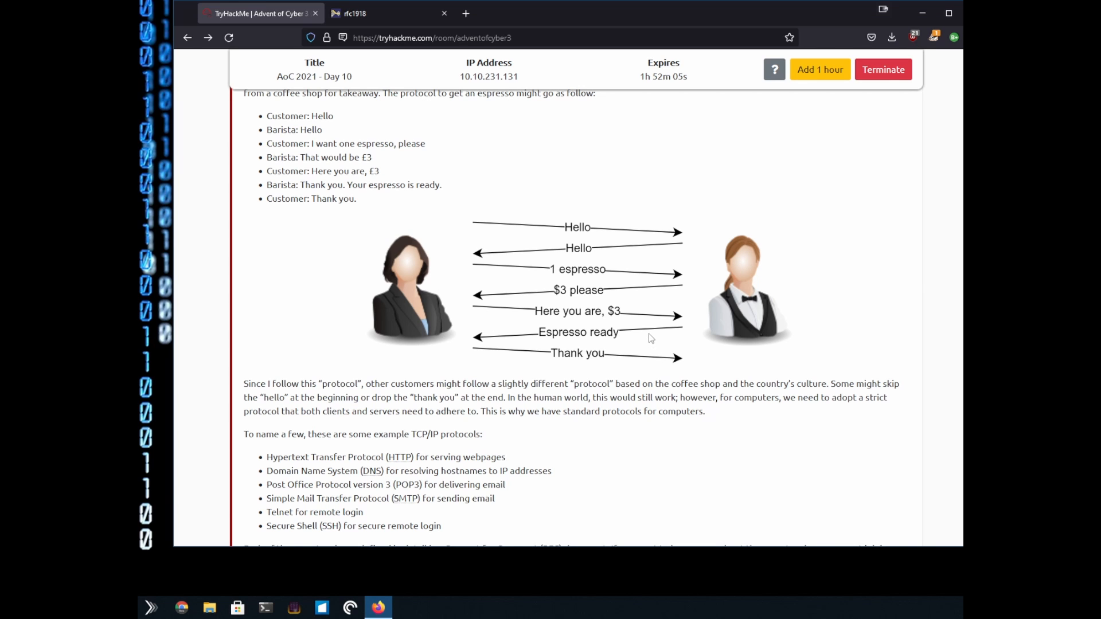
scroll(619, 337, "down", 5)
scroll(605, 332, "down", 10)
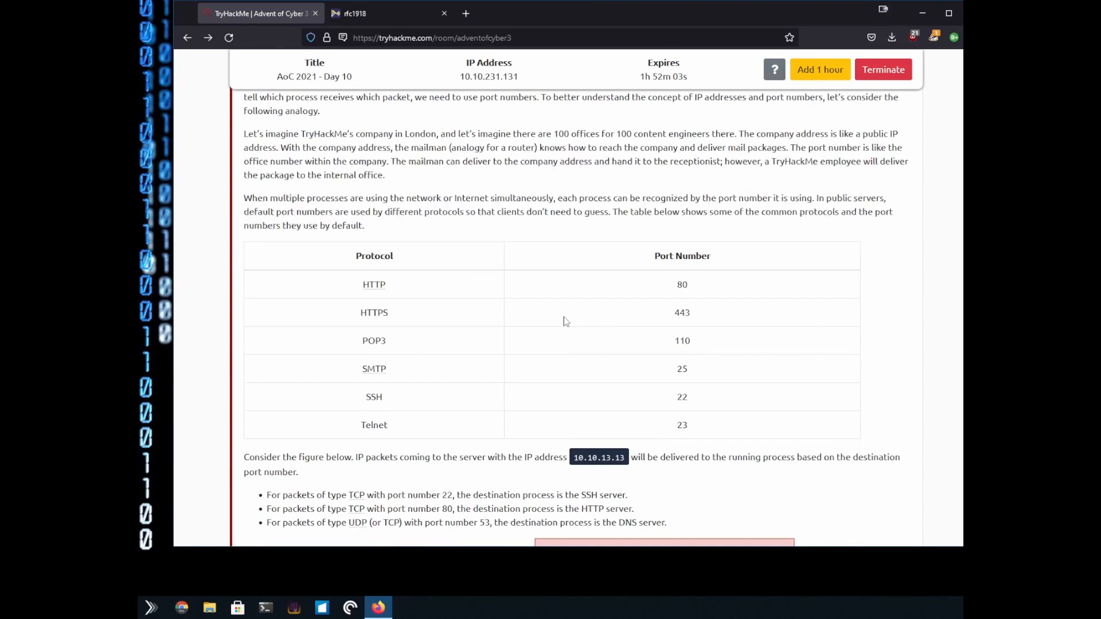
scroll(562, 317, "down", 4)
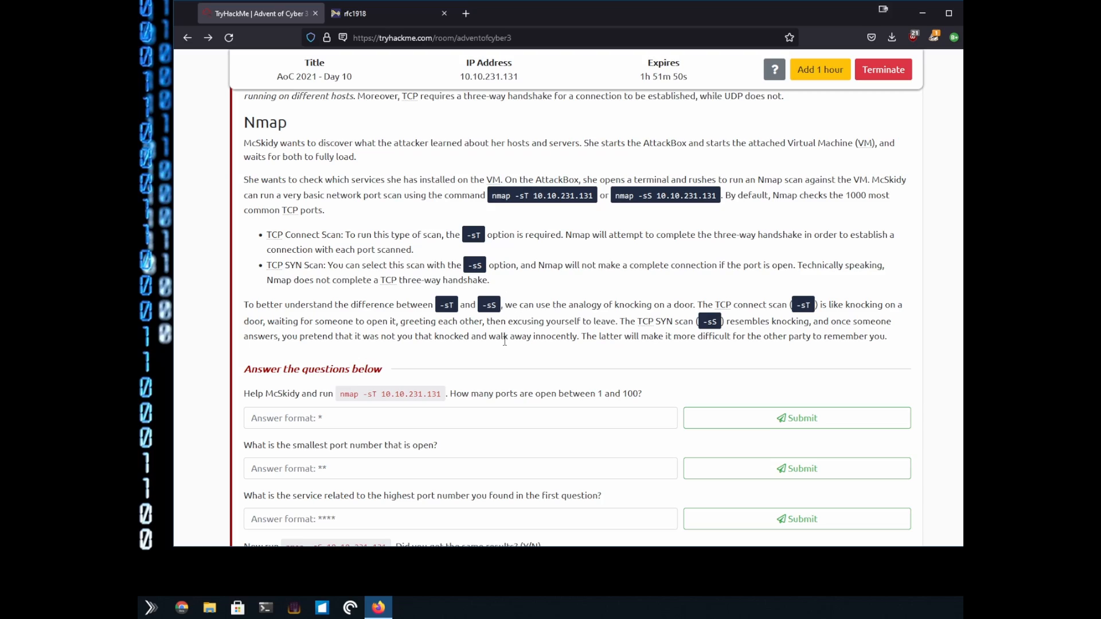
scroll(573, 344, "up", 15)
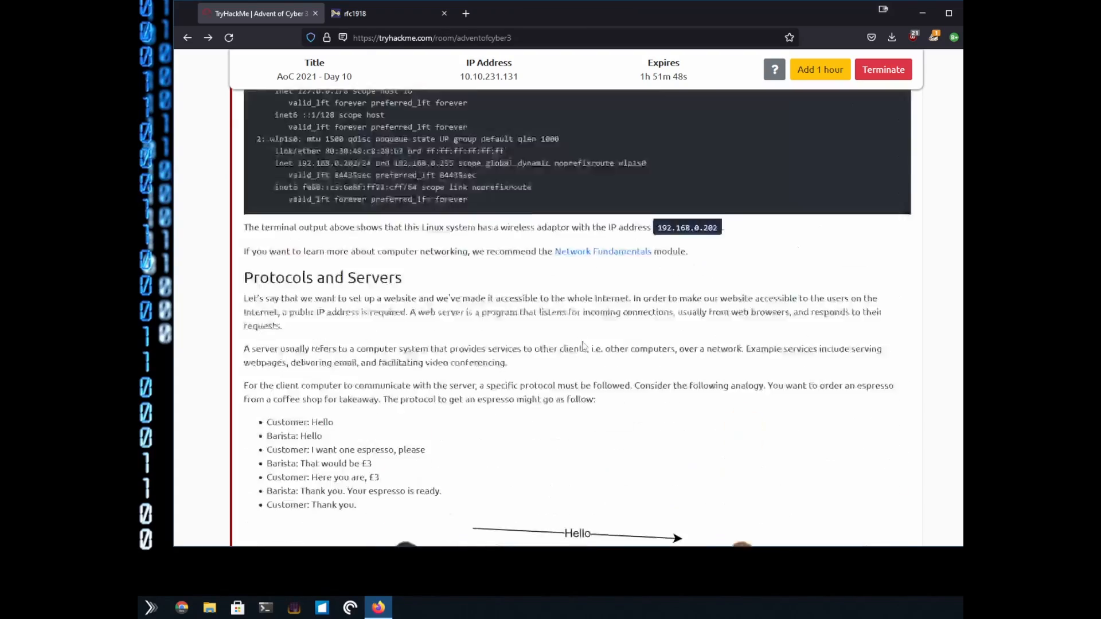
scroll(583, 346, "up", 20)
scroll(783, 324, "down", 3)
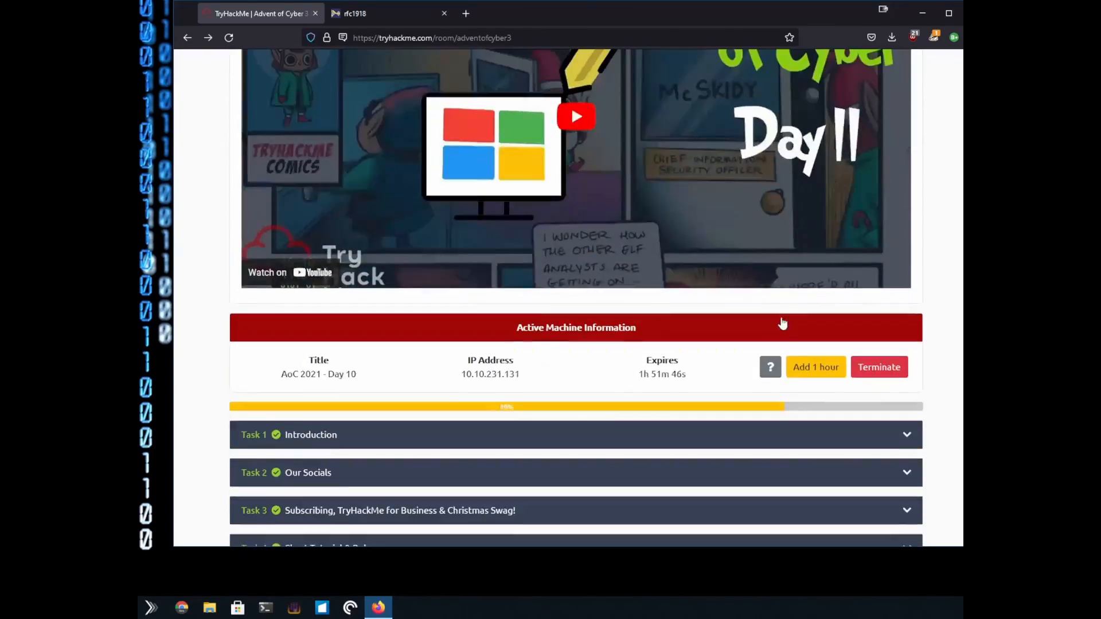
scroll(783, 324, "up", 10)
Step: Open the AttackBox in its own browser window, positioned up and to the left
left_click(782, 179)
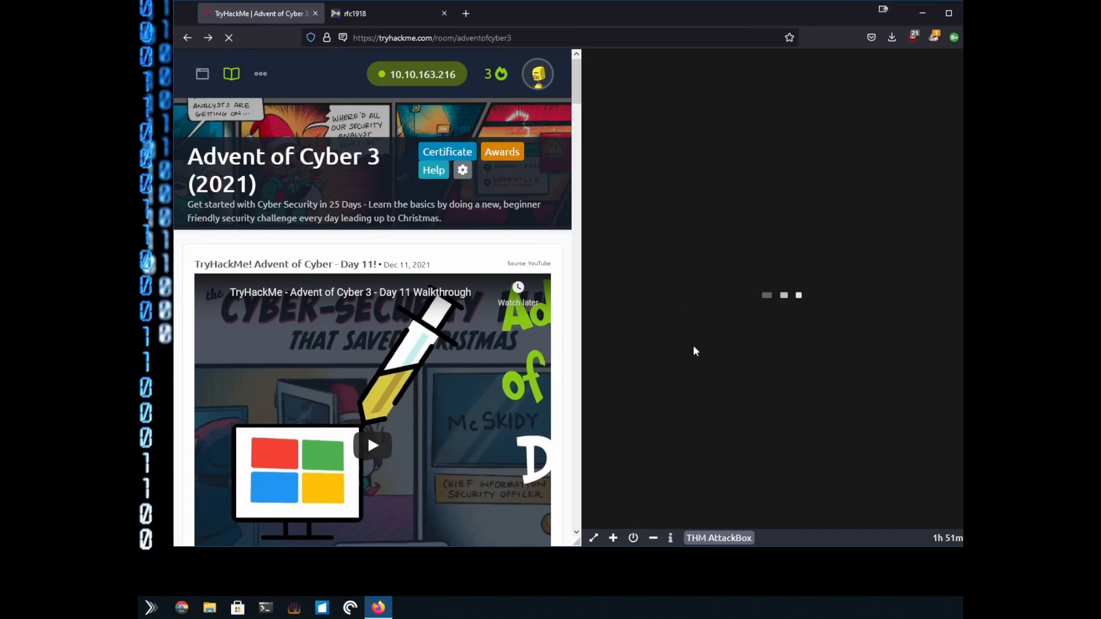
left_click(594, 538)
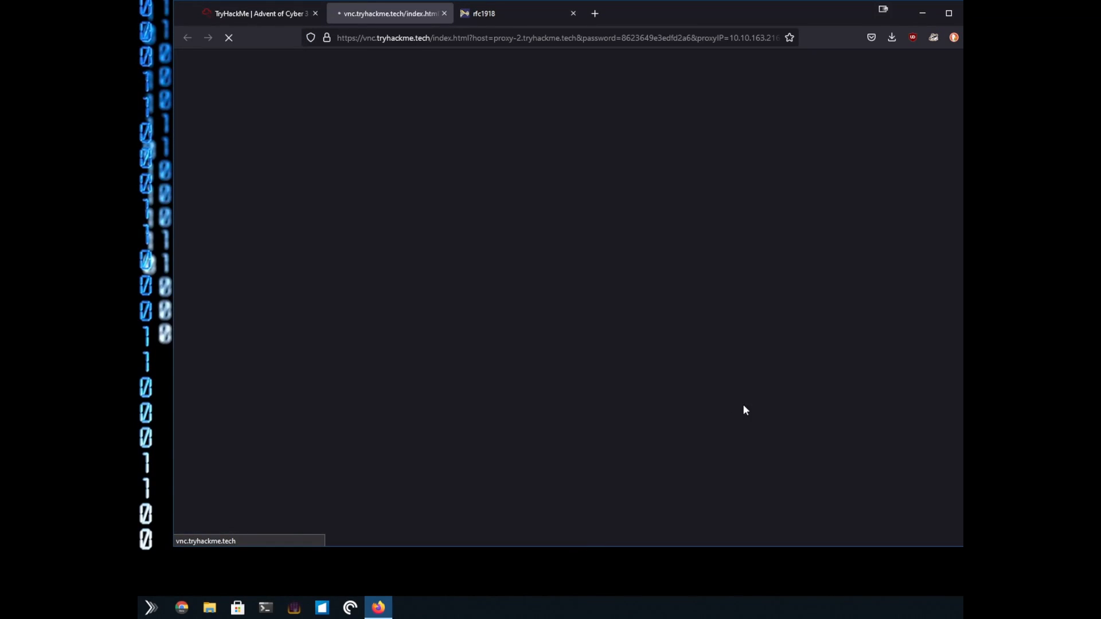
left_click_drag(390, 13, 566, 154)
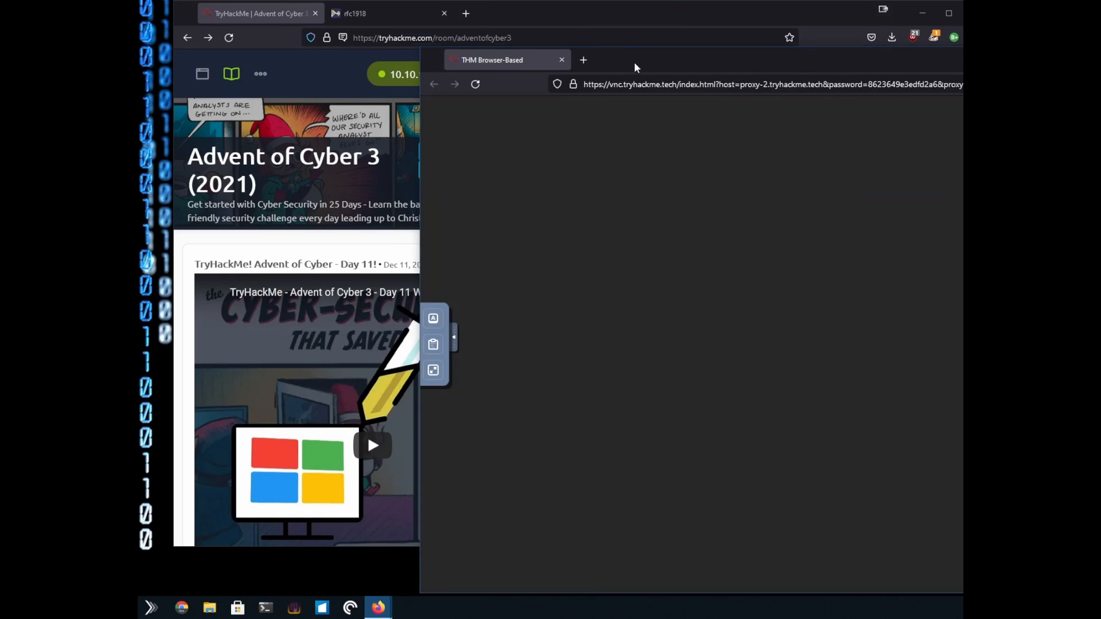
left_click_drag(635, 61, 524, 28)
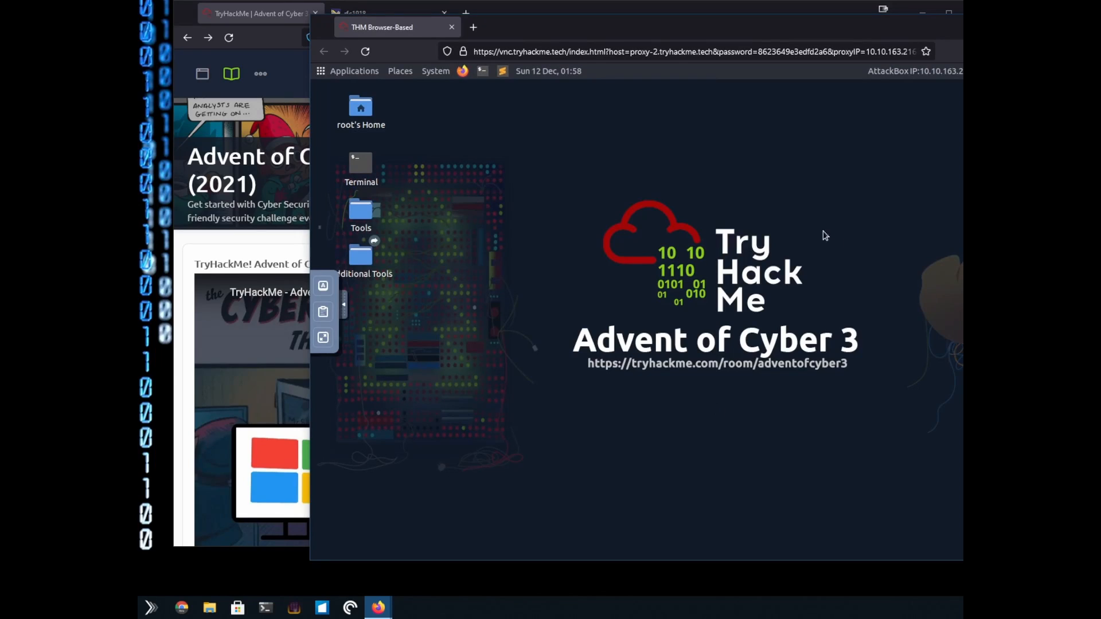
Step: Launch a terminal on the AttackBox and bring the room page back to the front
left_click(367, 175)
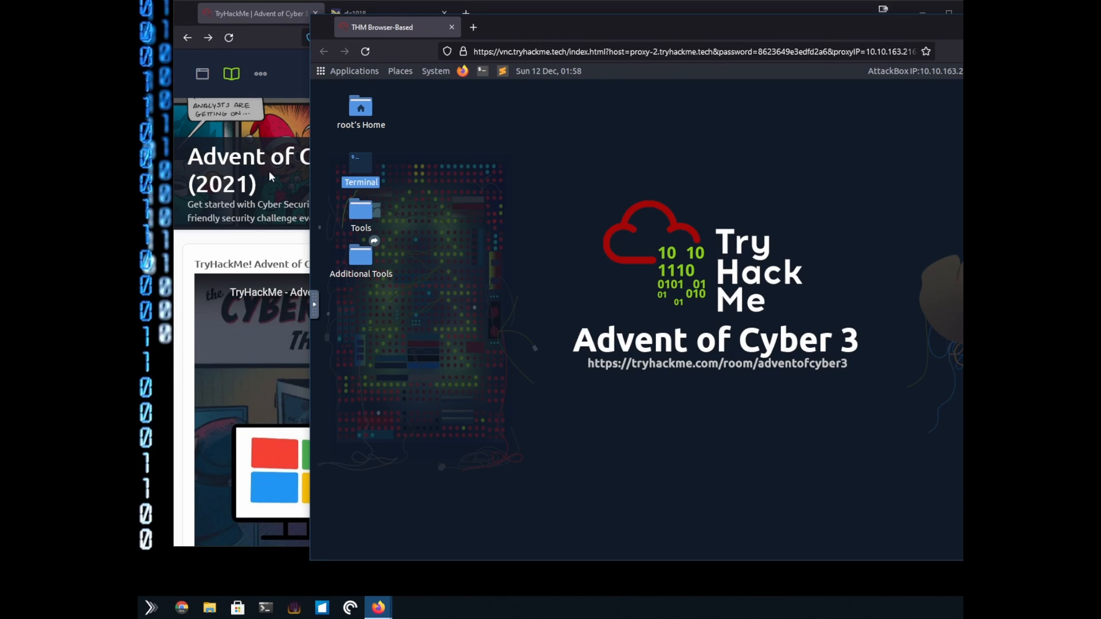
double_click(372, 176)
left_click(194, 252)
scroll(298, 229, "down", 5)
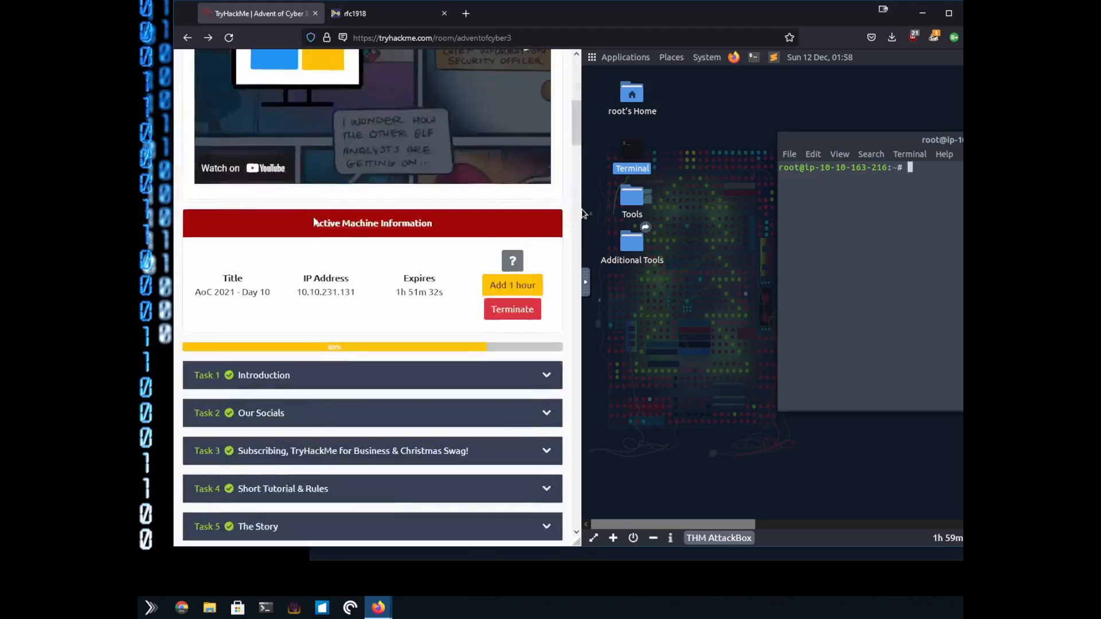
scroll(314, 222, "down", 5)
Step: Exit split view so the room page is full width and scroll to the questions
left_click(653, 538)
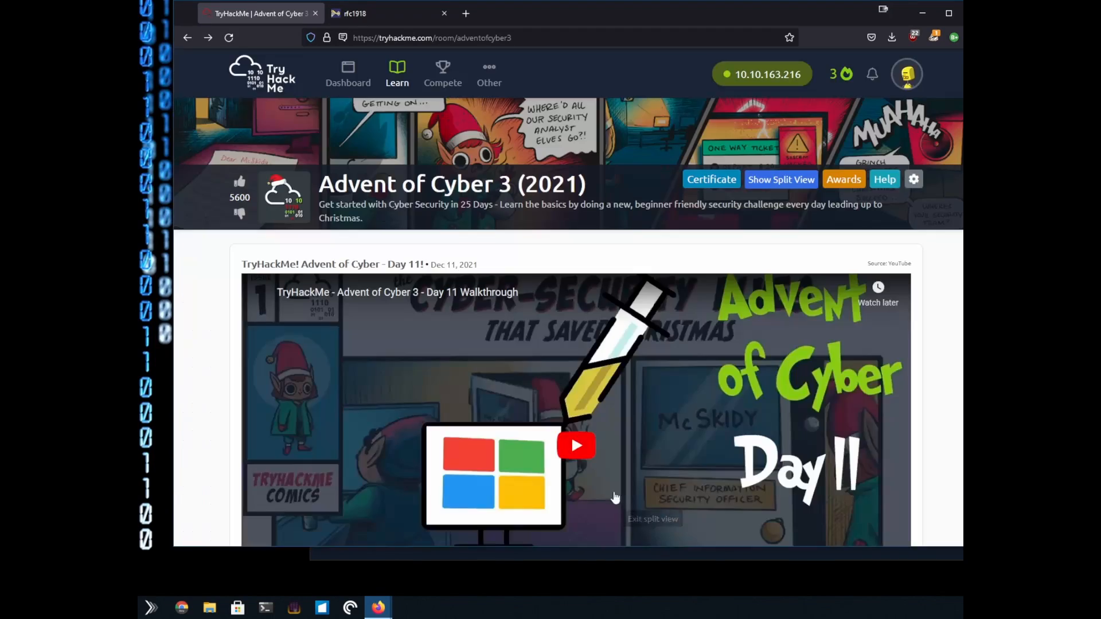
scroll(615, 497, "down", 20)
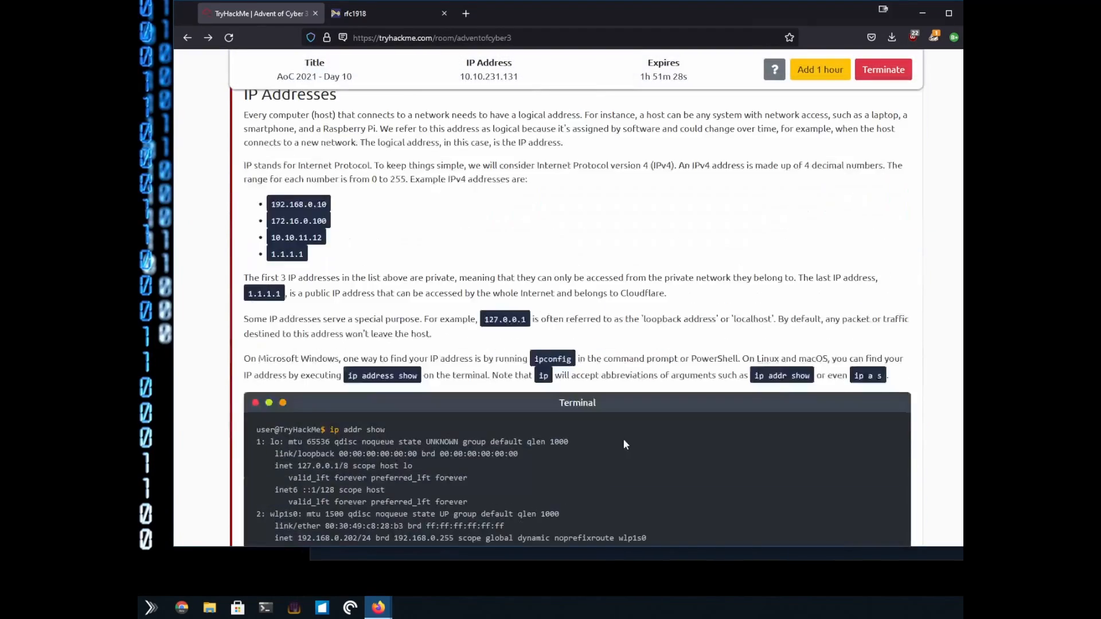
scroll(624, 440, "down", 20)
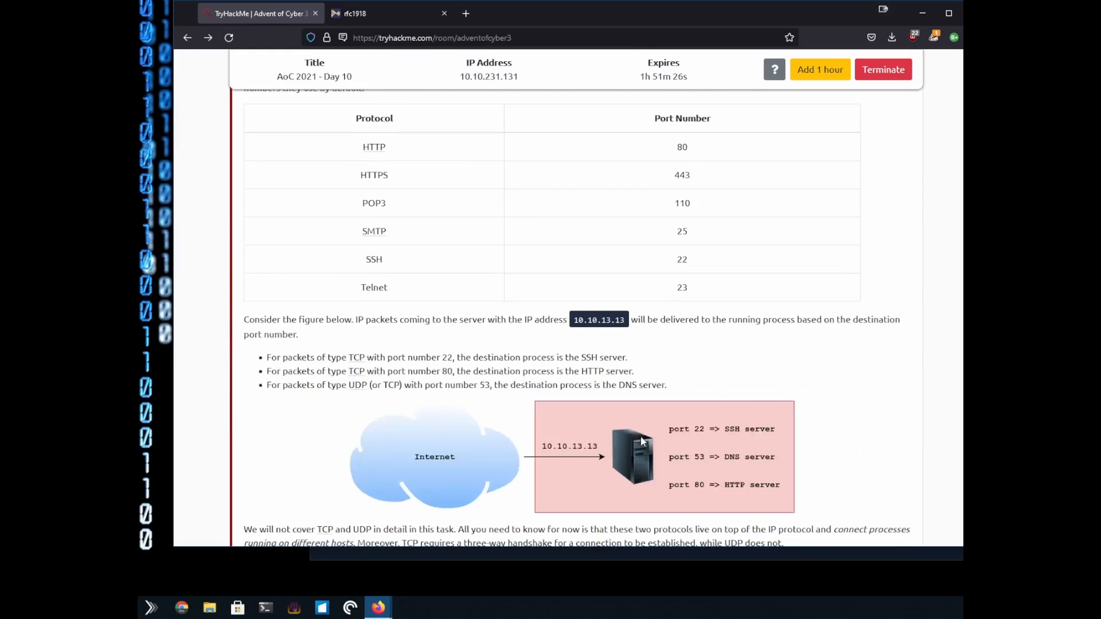
scroll(643, 441, "down", 10)
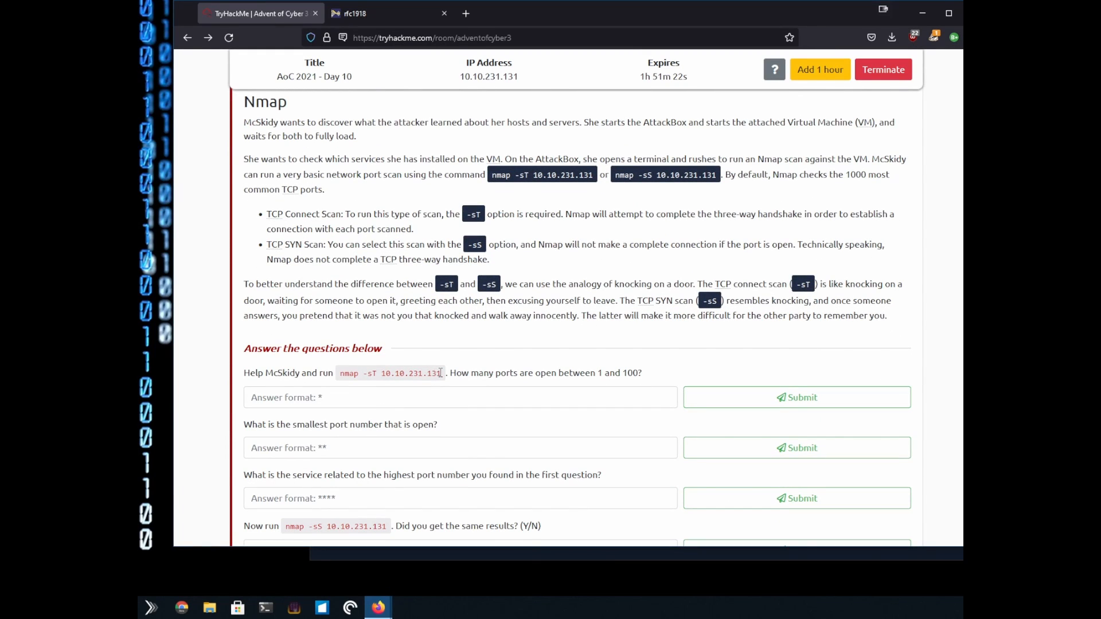
Step: Copy the nmap -sT 10.10.231.131 command and switch to the AttackBox terminal
left_click_drag(440, 373, 340, 373)
right_click(344, 372)
left_click(373, 376)
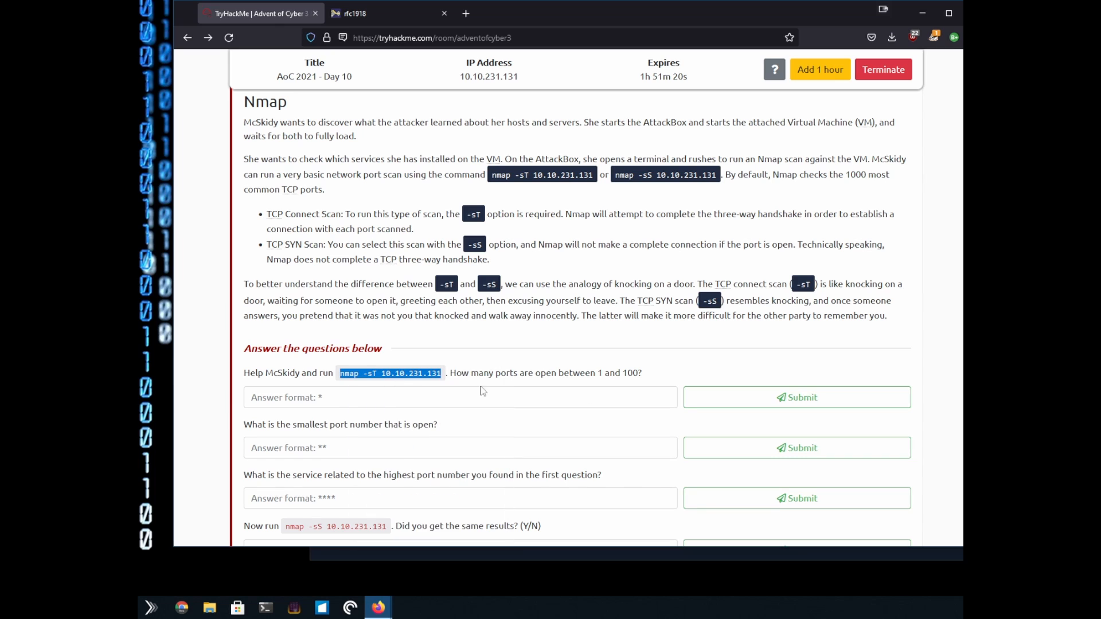
key("alt+Tab")
right_click(612, 279)
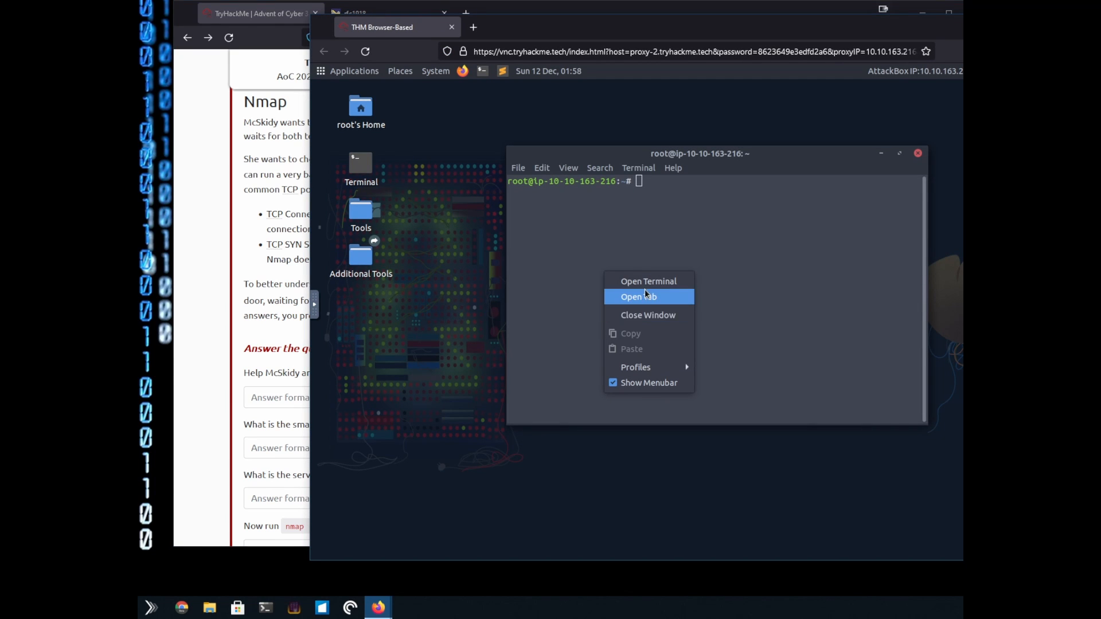
Step: Copy the nmap -sT command again after the terminal offered no paste
left_click(590, 275)
right_click(656, 231)
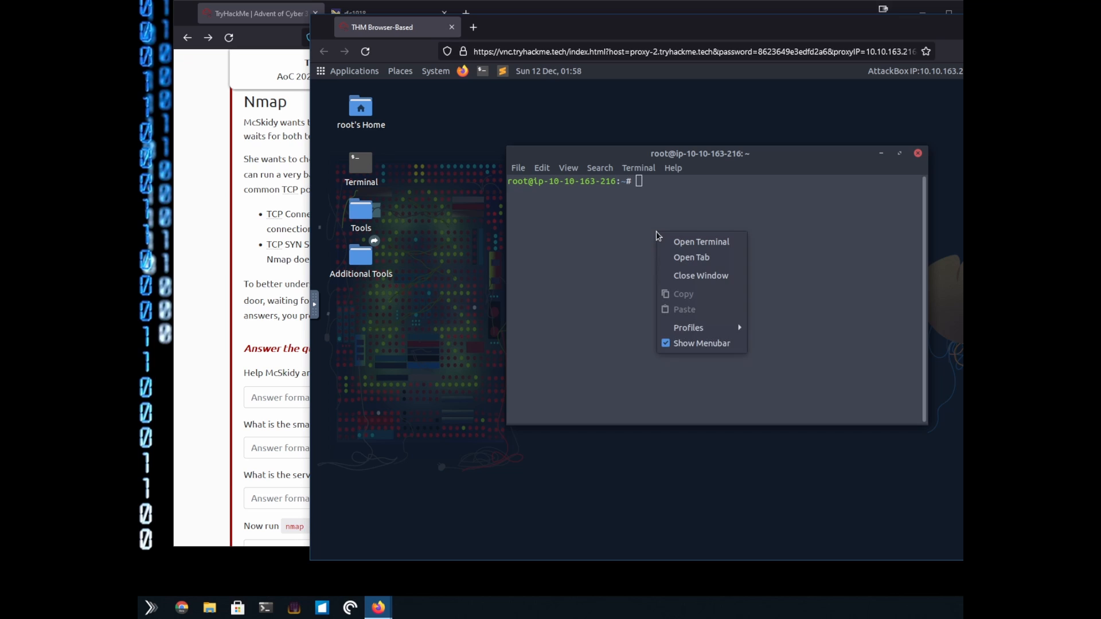
left_click(637, 210)
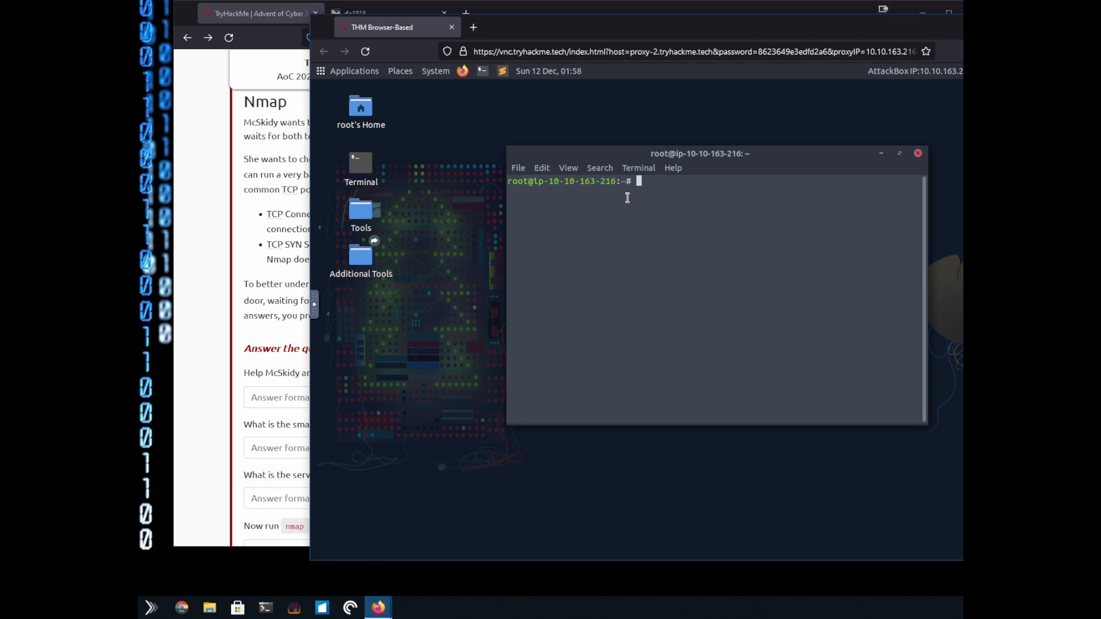
left_click_drag(528, 30, 593, 31)
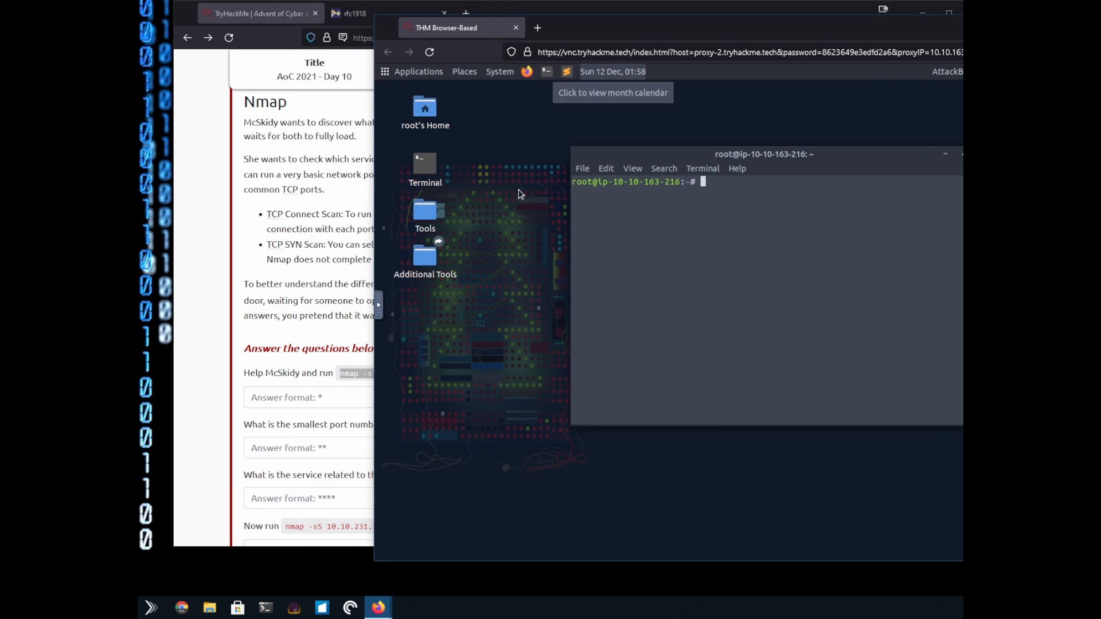
right_click(356, 375)
left_click(370, 386)
left_click(958, 553)
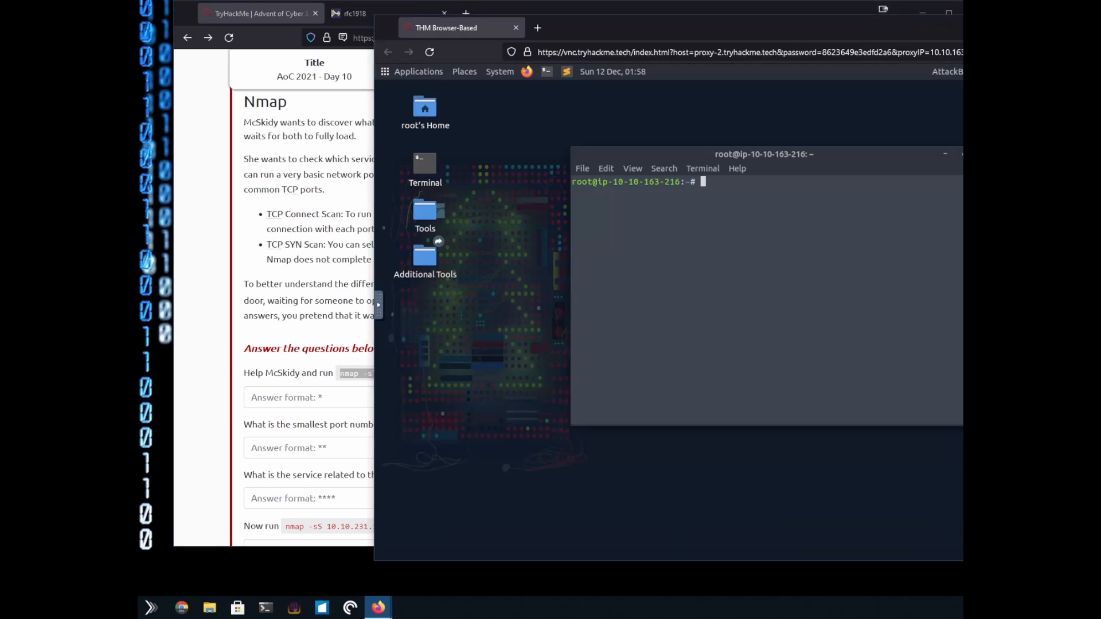
left_click(700, 220)
Step: Pass the command through the noVNC clipboard and paste it at the terminal prompt
left_click(379, 305)
left_click(387, 312)
left_click(450, 300)
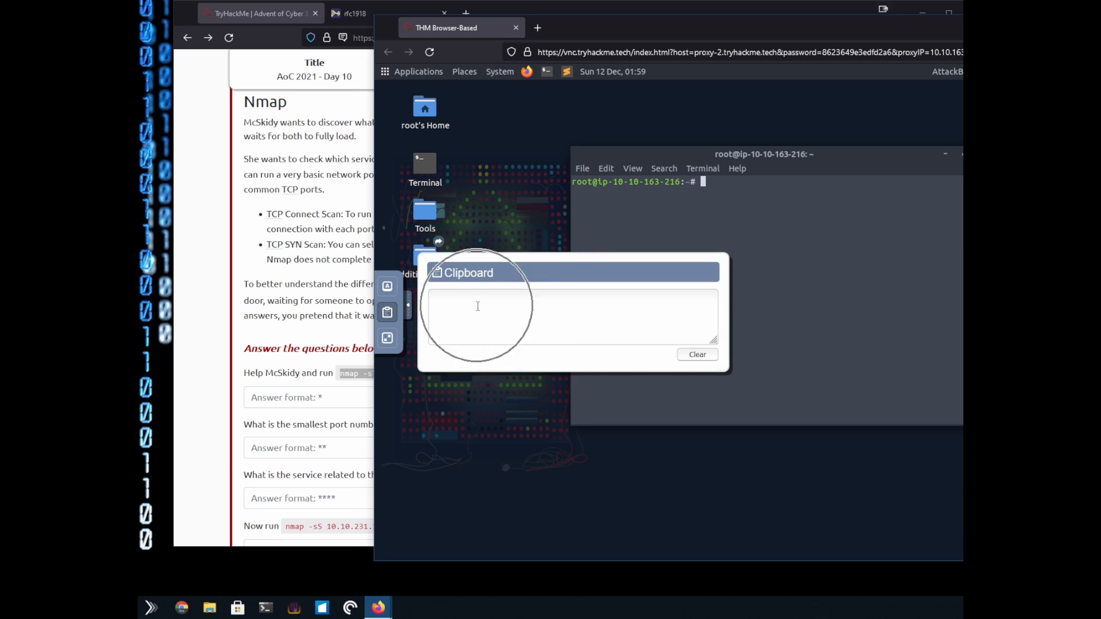
key("ctrl+v")
left_click(774, 329)
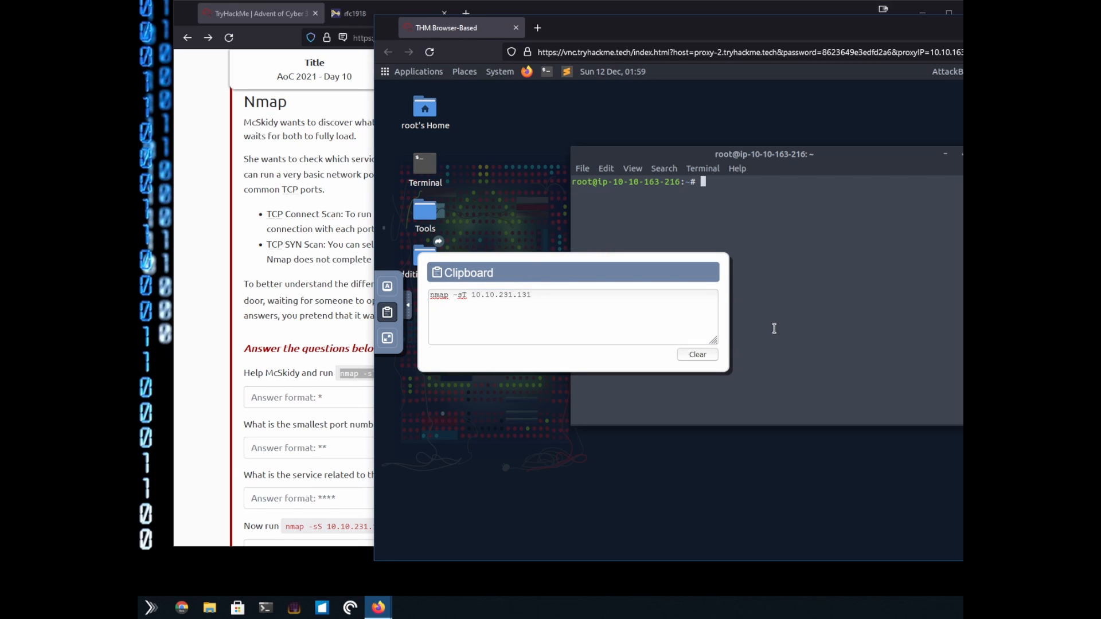
left_click(409, 310)
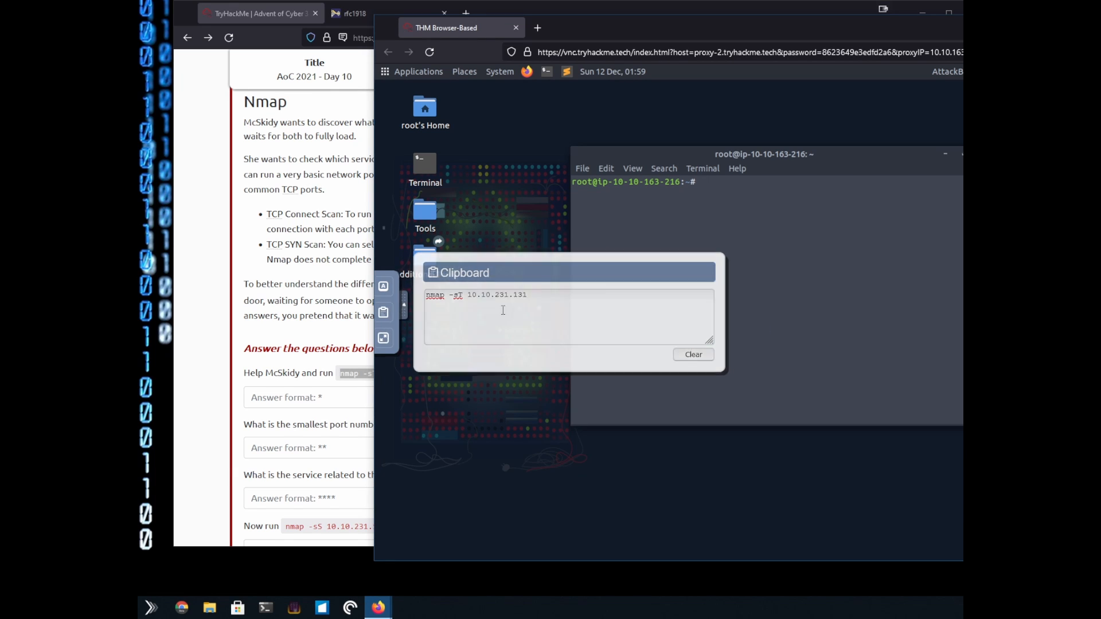
right_click(750, 265)
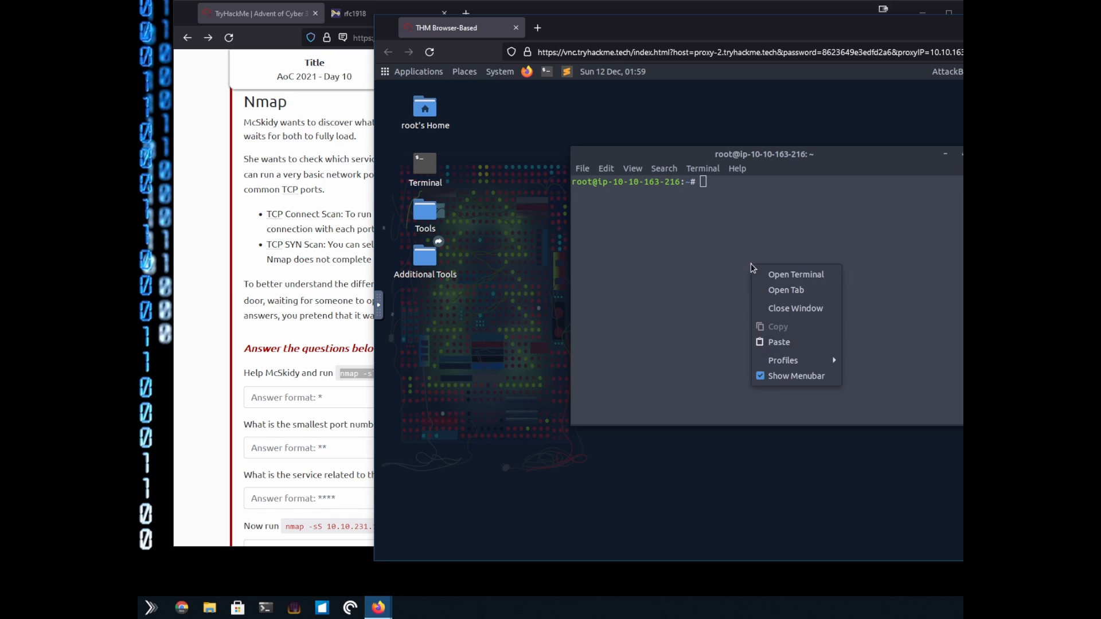
left_click(760, 341)
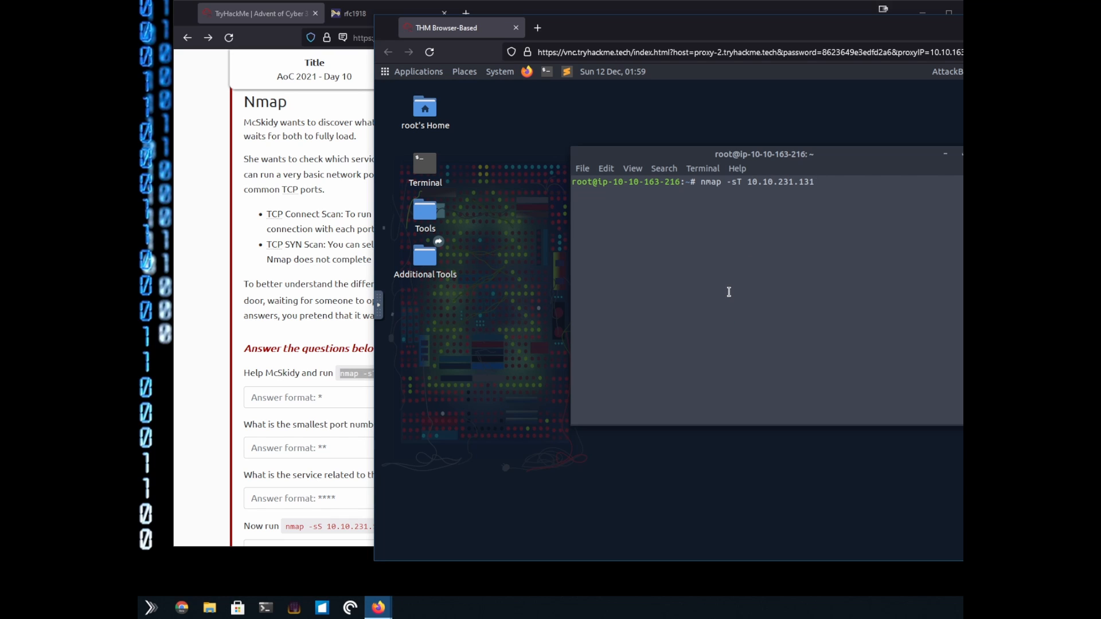
Step: Run nmap -sT 10.10.231.131 and highlight the 80/http line and 998 closed ports
key("Return")
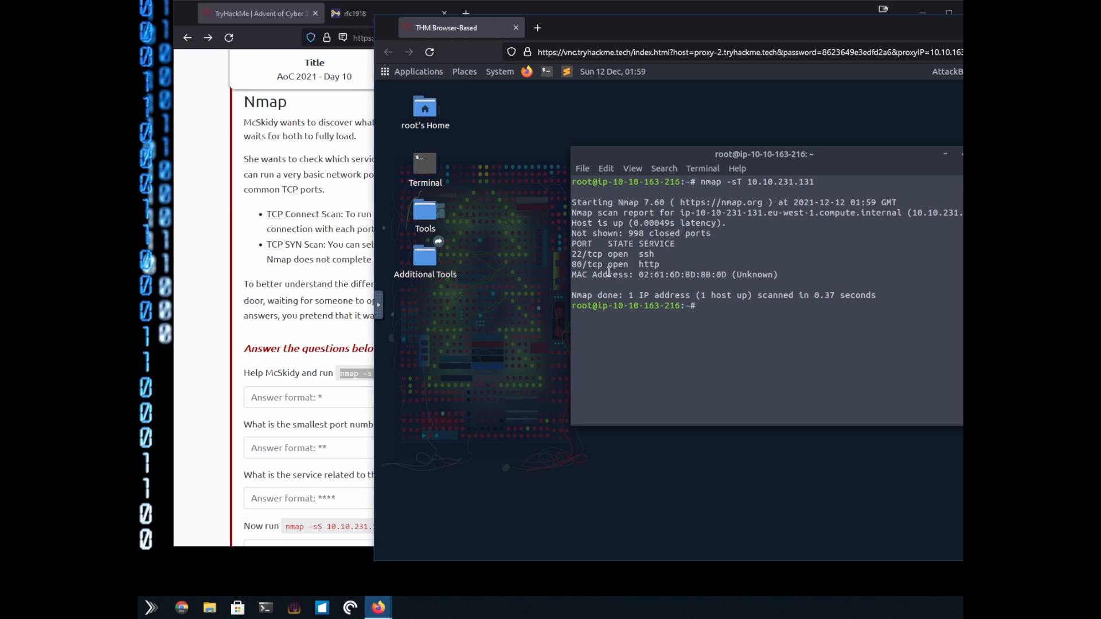
left_click_drag(639, 254, 723, 289)
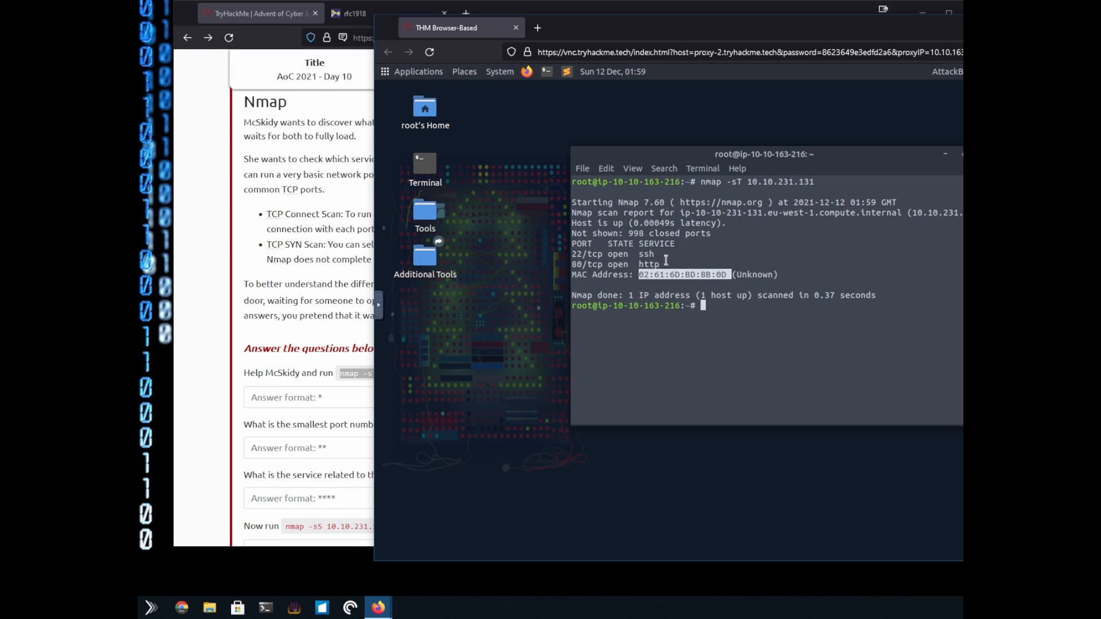
left_click_drag(629, 233, 720, 233)
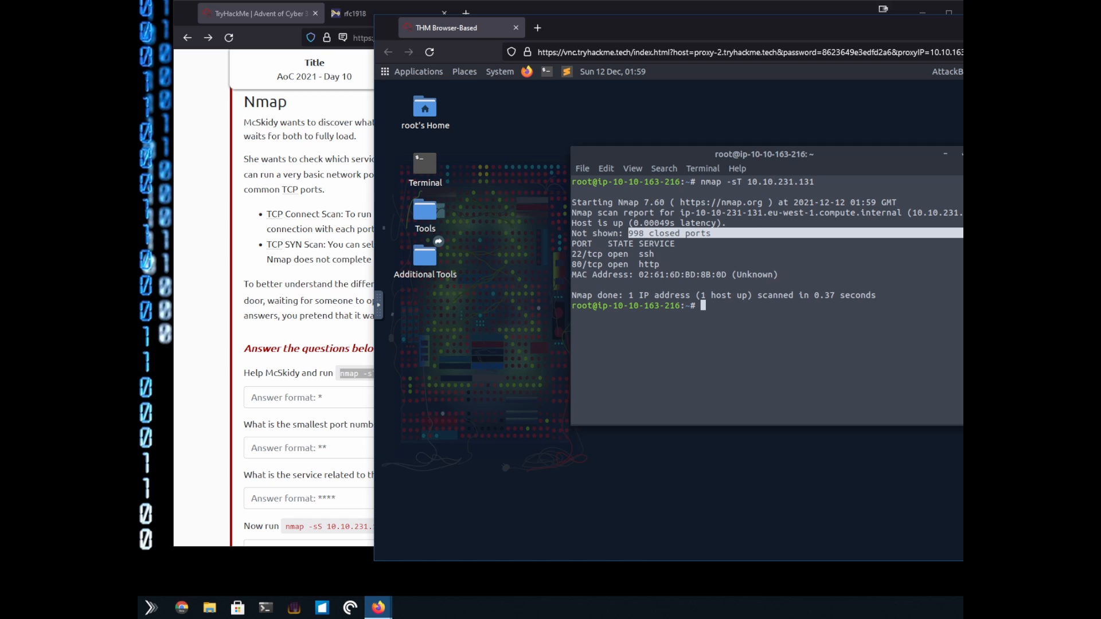
left_click(323, 403)
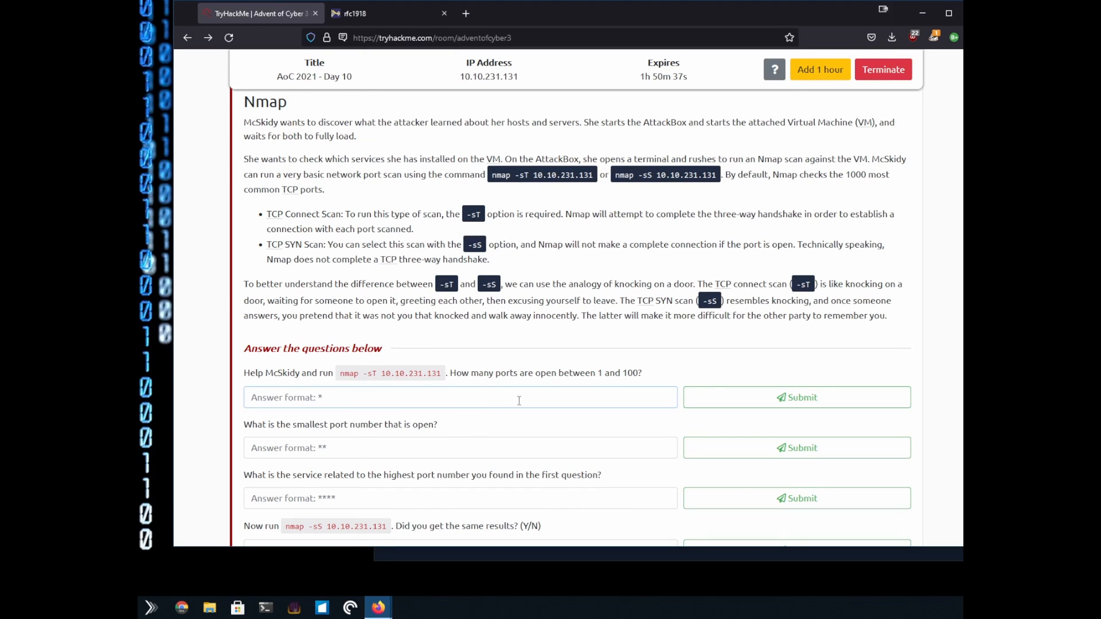
Step: Answer 2 for the number of open ports
type("2")
key("Return")
scroll(511, 358, "down", 2)
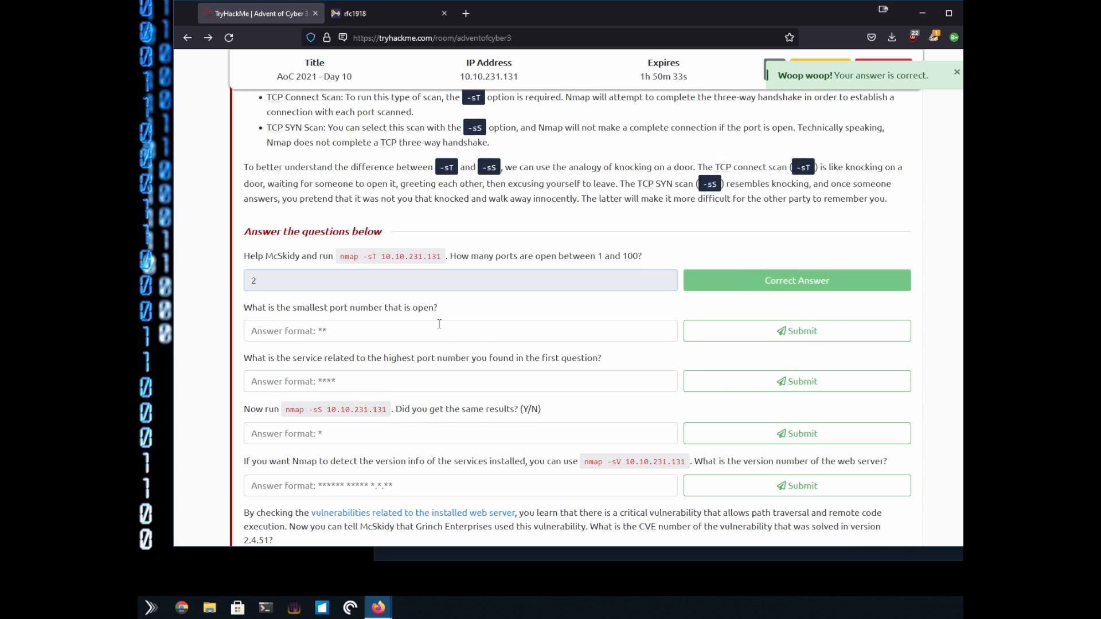
key("alt+Tab")
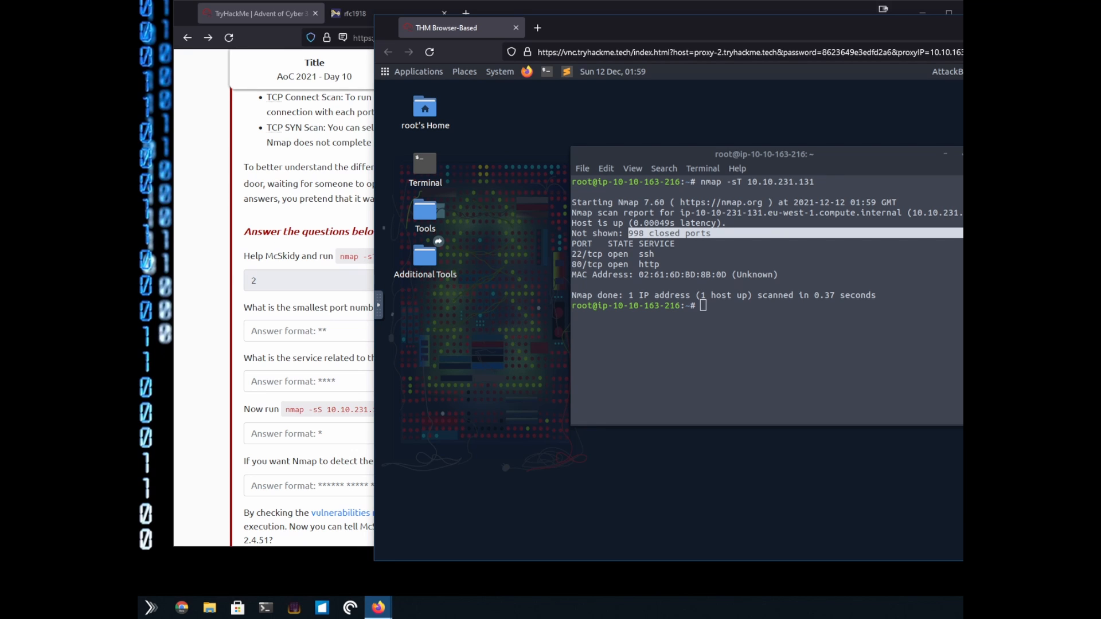
Step: Answer 22 as the smallest open port
left_click(351, 336)
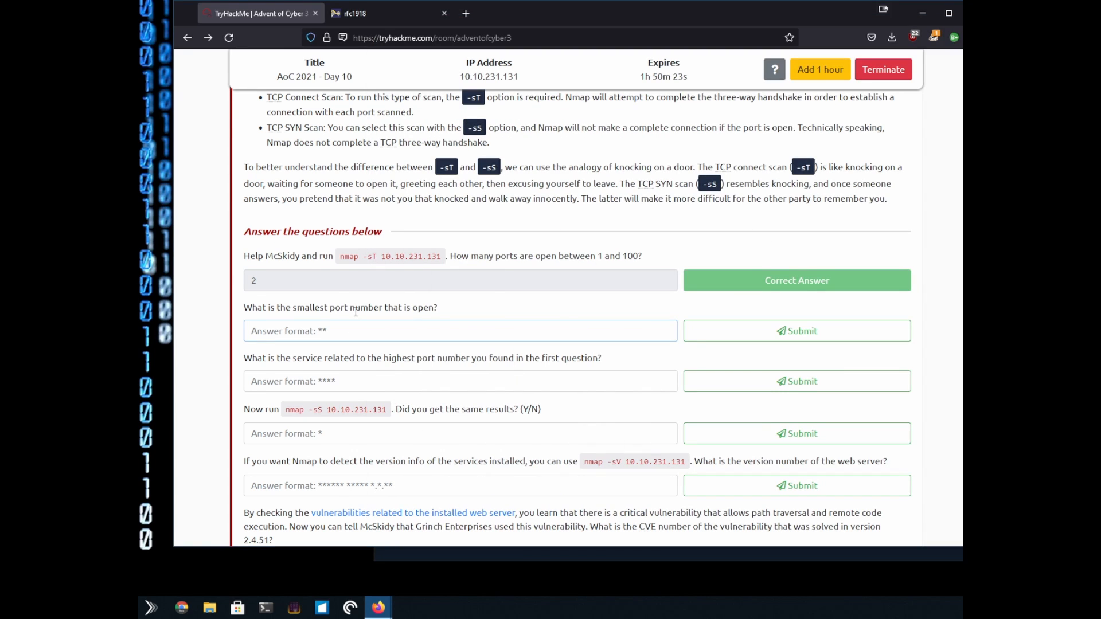
type("22")
key("Return")
scroll(396, 284, "down", 2)
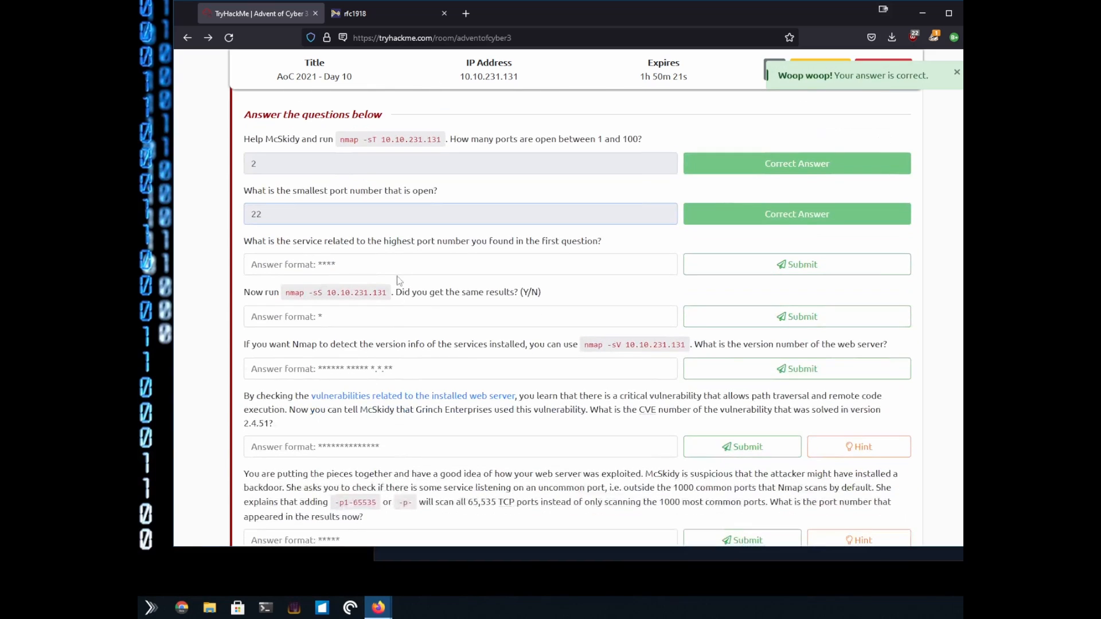
left_click(1004, 333)
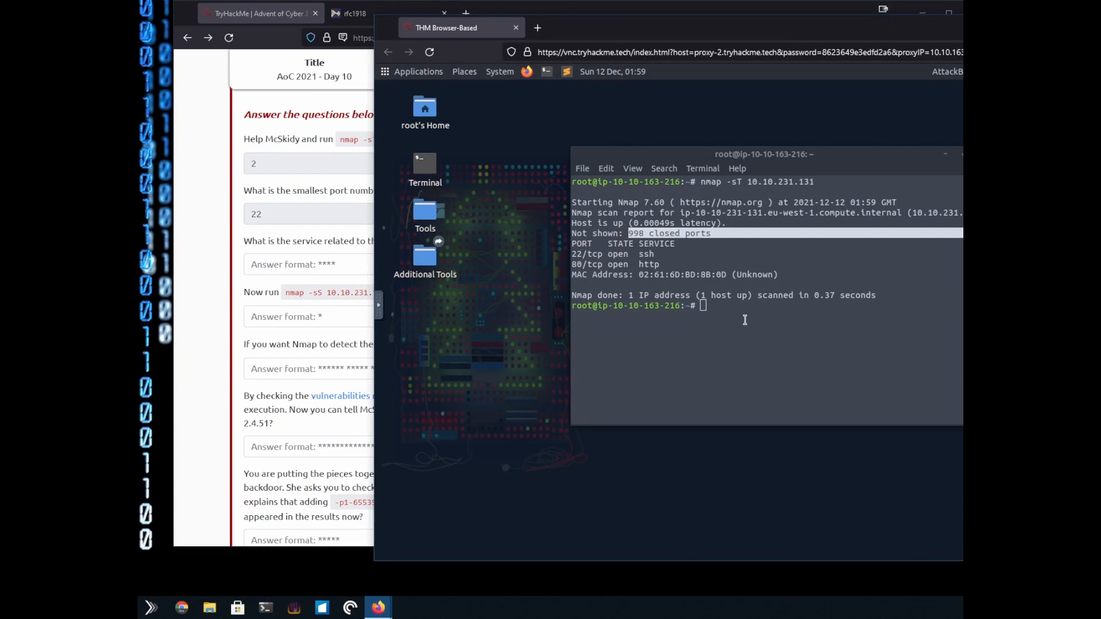
Step: Answer http as the highest port's service, then select the nmap -sS command
left_click_drag(574, 266, 674, 268)
left_click(338, 263)
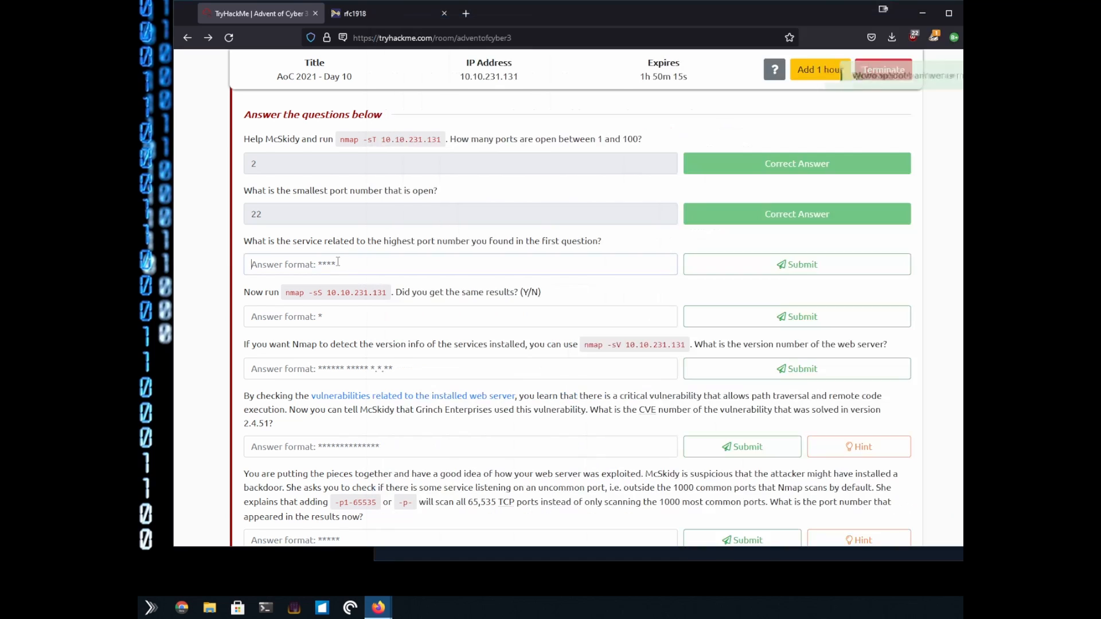
type("http")
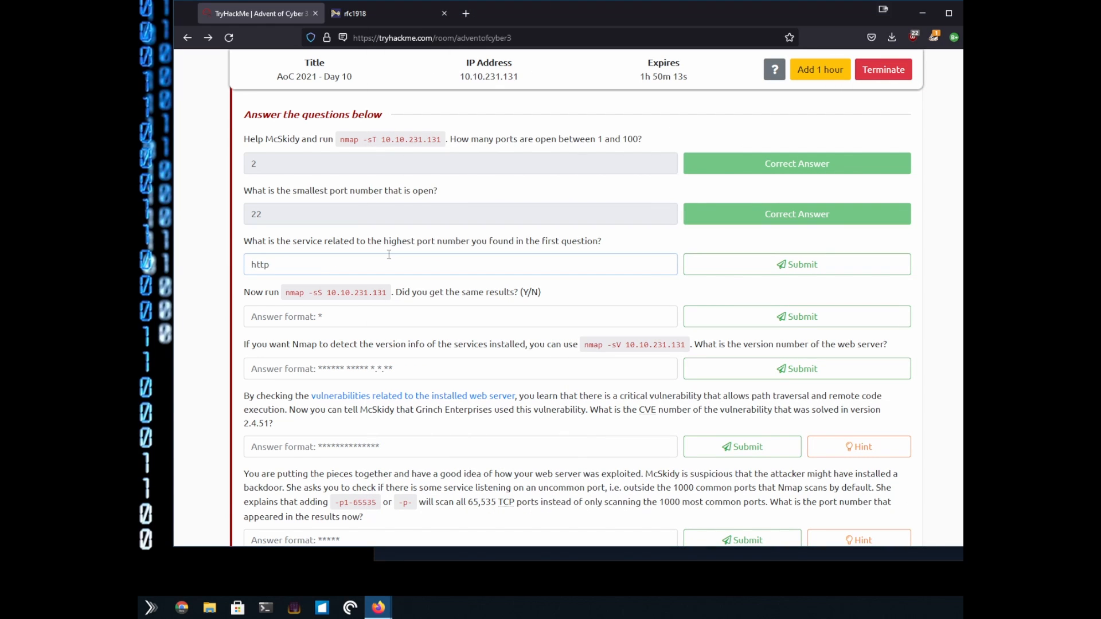
key("Return")
scroll(438, 266, "down", 1)
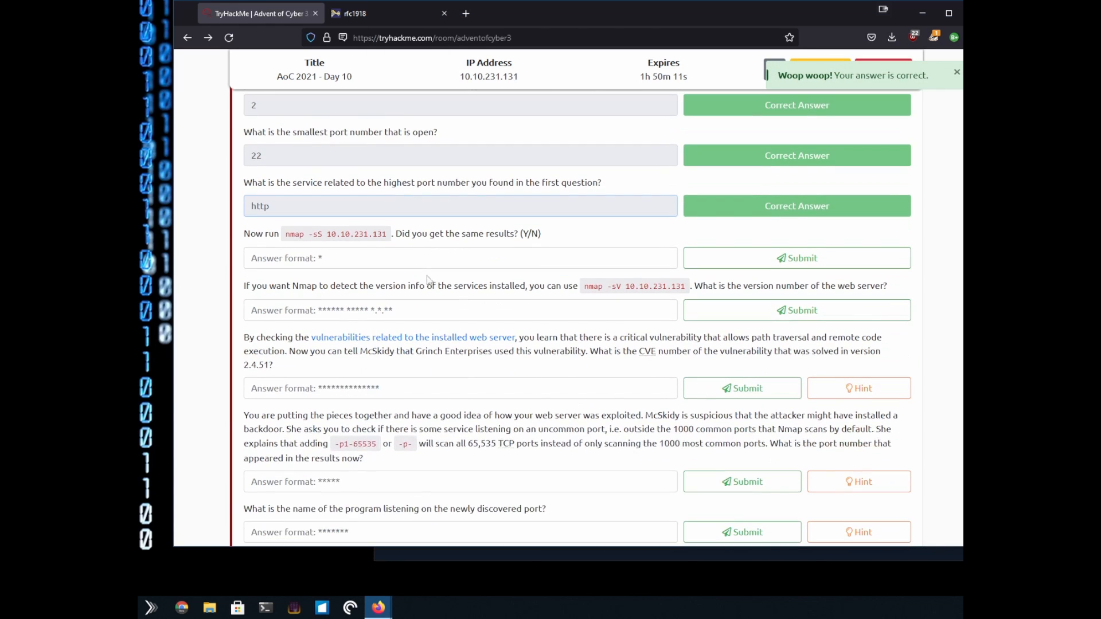
left_click_drag(388, 234, 287, 234)
right_click(287, 234)
Step: Copy the nmap -sS command and try pasting it into the AttackBox terminal
left_click(324, 243)
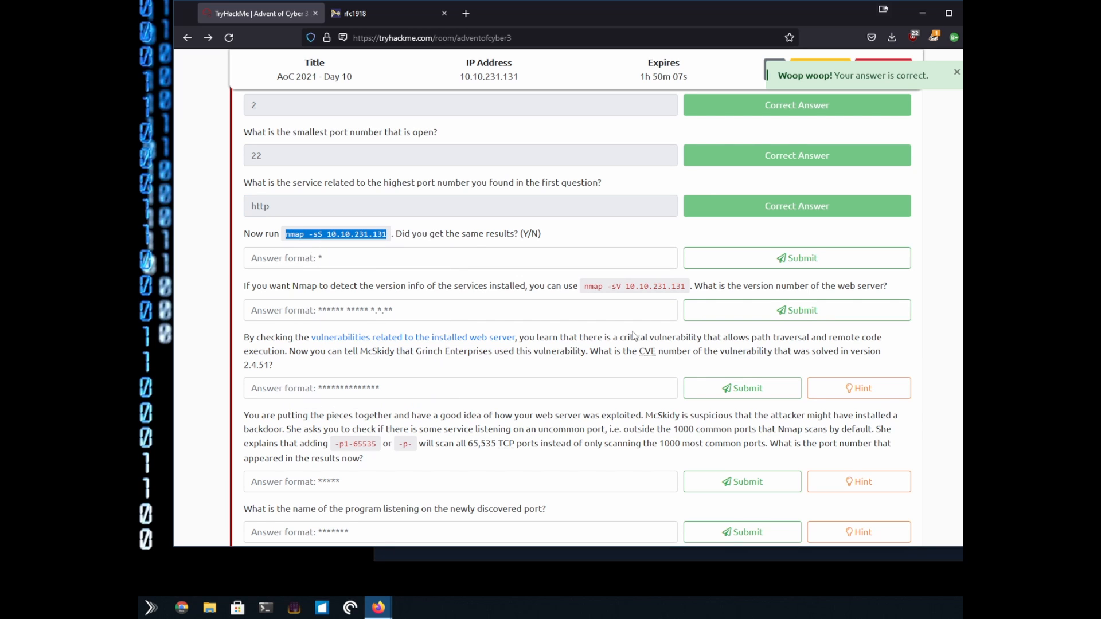
key("alt+Tab")
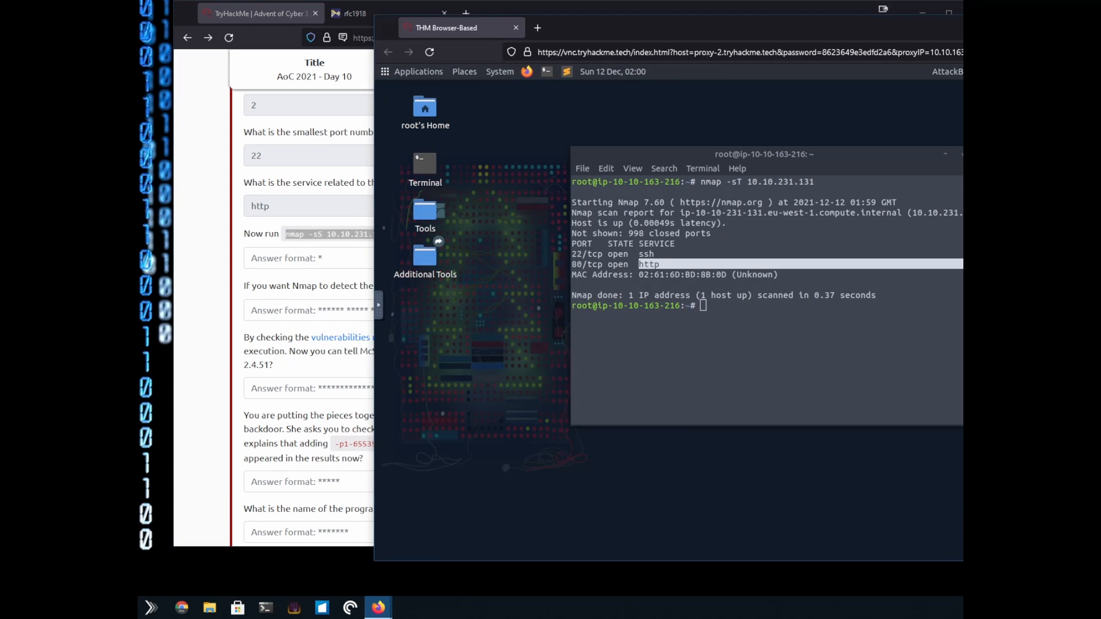
left_click(733, 336)
right_click(735, 326)
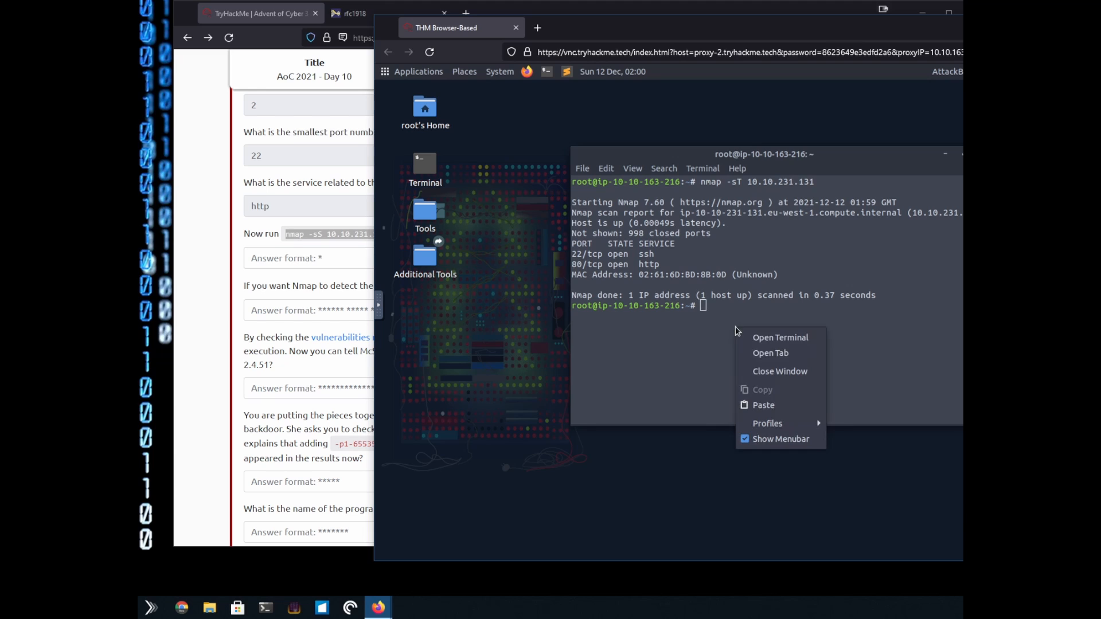
left_click(760, 407)
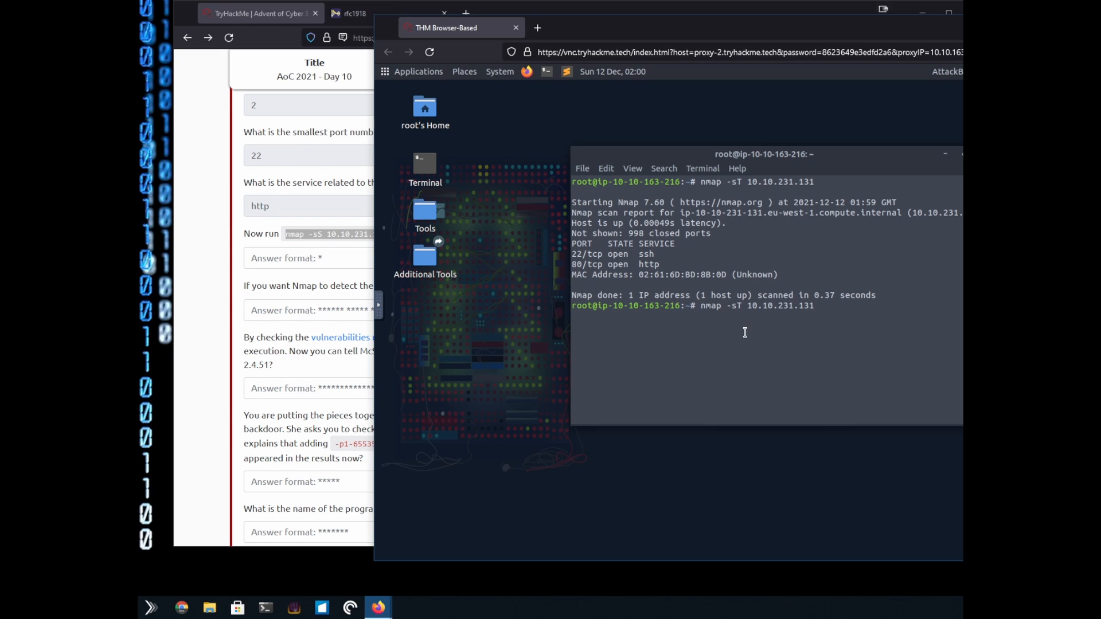
Step: Replace the old http text in the noVNC shared clipboard with the nmap -sS command
left_click(378, 310)
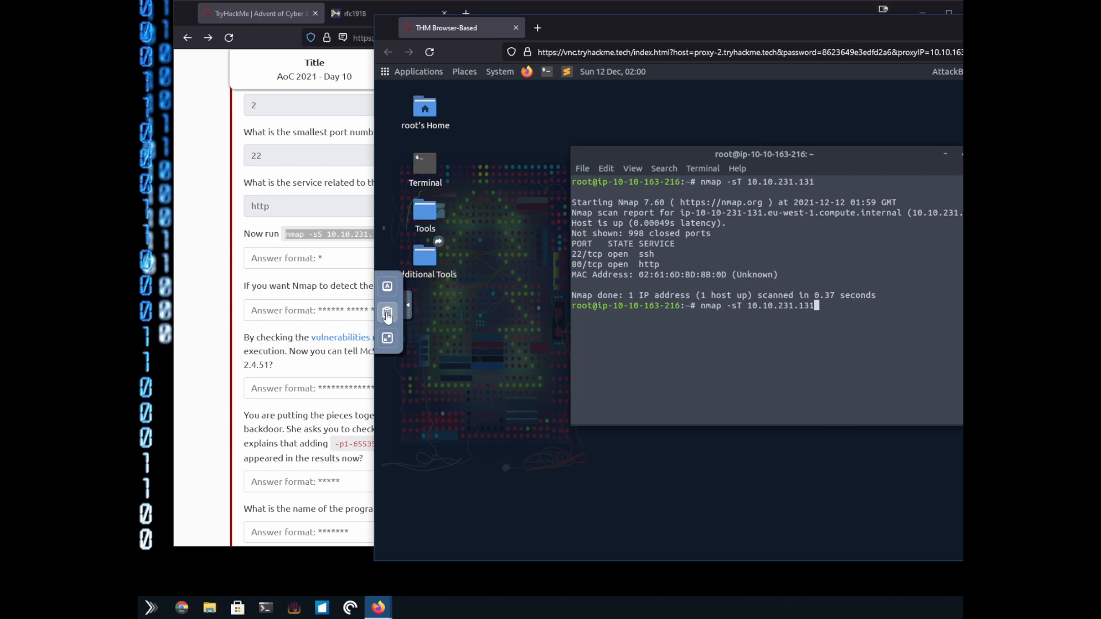
left_click(388, 313)
triple_click(544, 300)
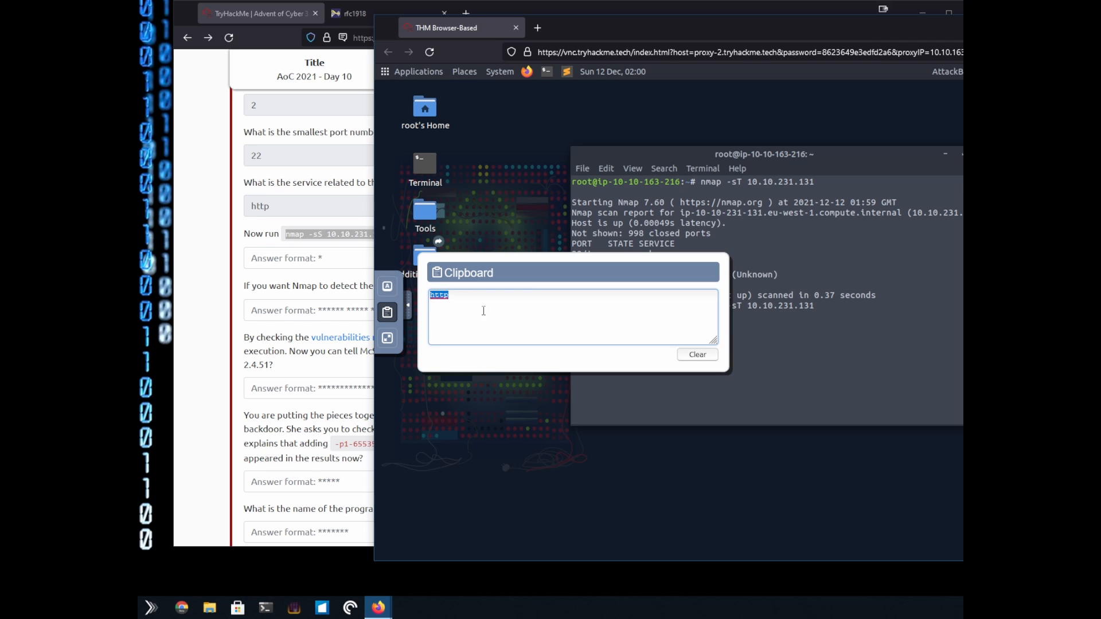
key("ctrl+v")
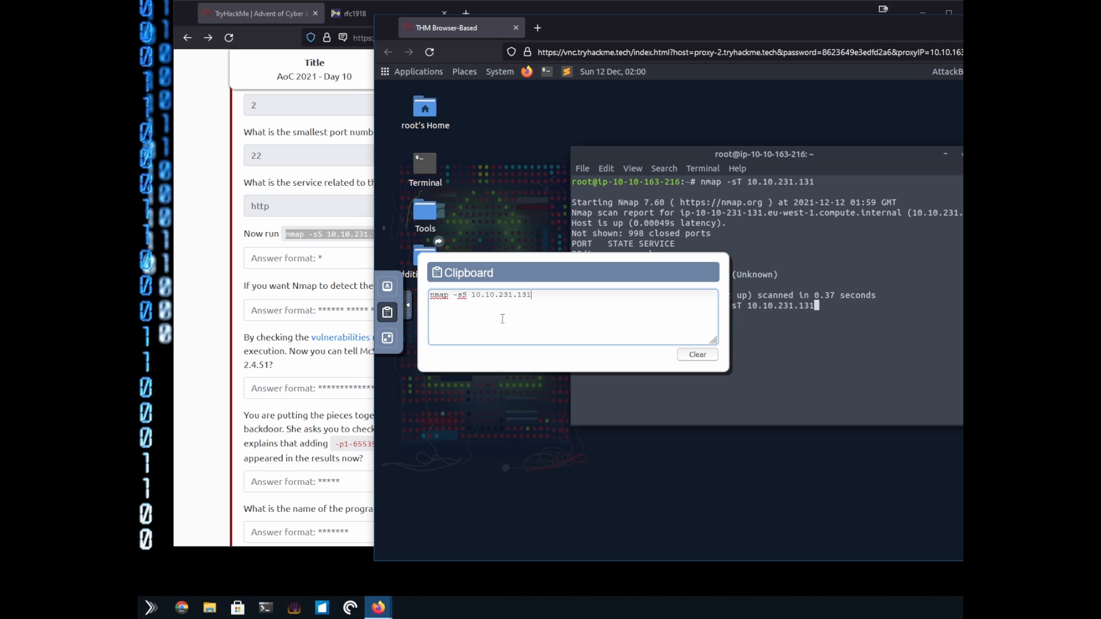
left_click(396, 314)
Step: Clear the recalled nmap -sT line, paste nmap -sS 10.10.231.131 and run it
left_click_drag(824, 306, 696, 304)
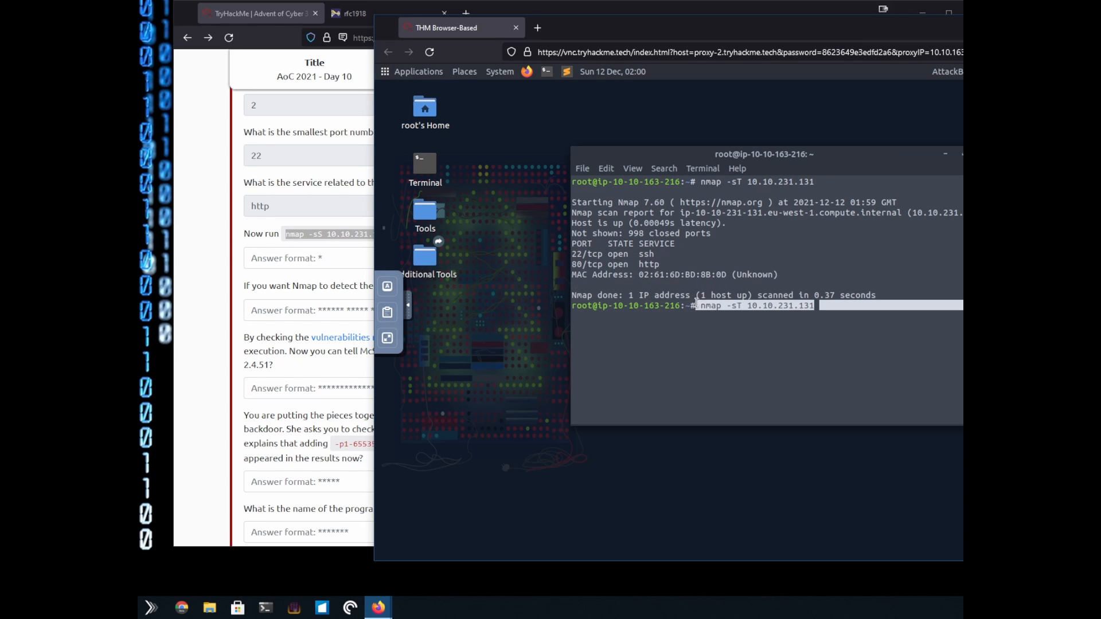
left_click(834, 307)
key("BackSpace")
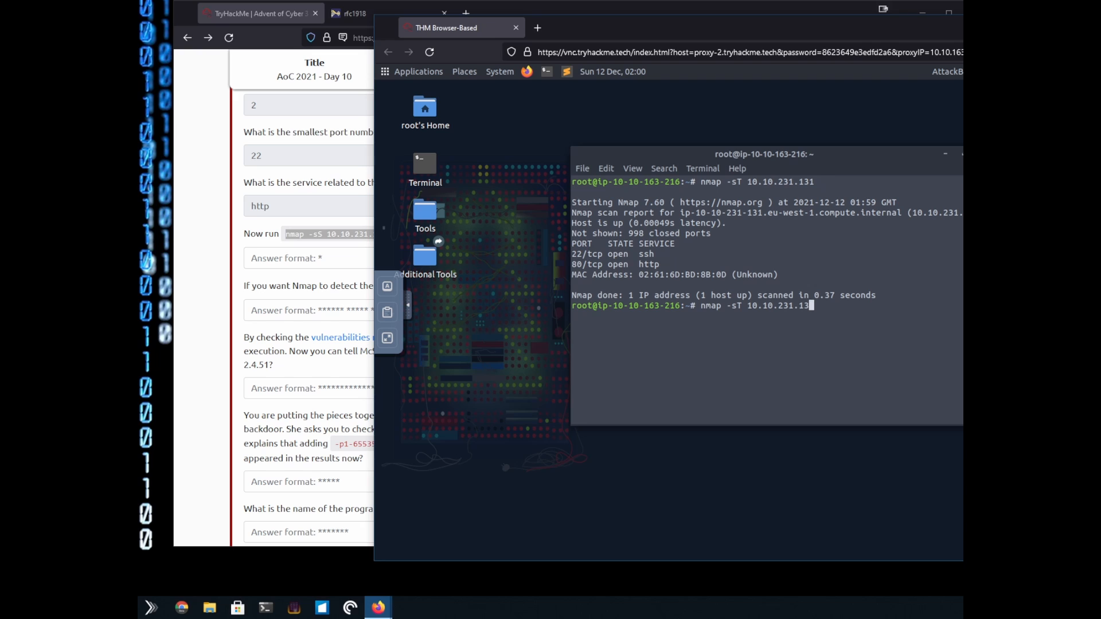
key("BackSpace")
key("BackSpace")
key("BackSpace")
key("BackSpace")
key("BackSpace")
key("BackSpace")
key("BackSpace")
key("BackSpace")
key("BackSpace")
key("BackSpace")
key("BackSpace")
key("BackSpace")
key("BackSpace")
key("BackSpace")
key("BackSpace")
key("BackSpace")
key("BackSpace")
key("BackSpace")
key("BackSpace")
key("BackSpace")
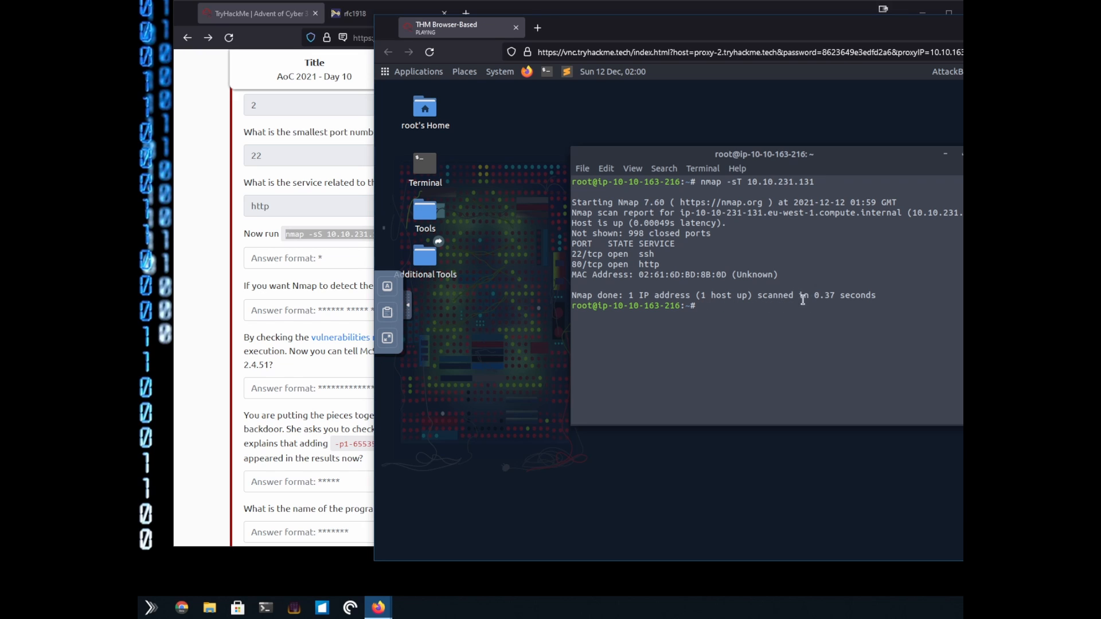
right_click(769, 340)
left_click(796, 423)
key("Return")
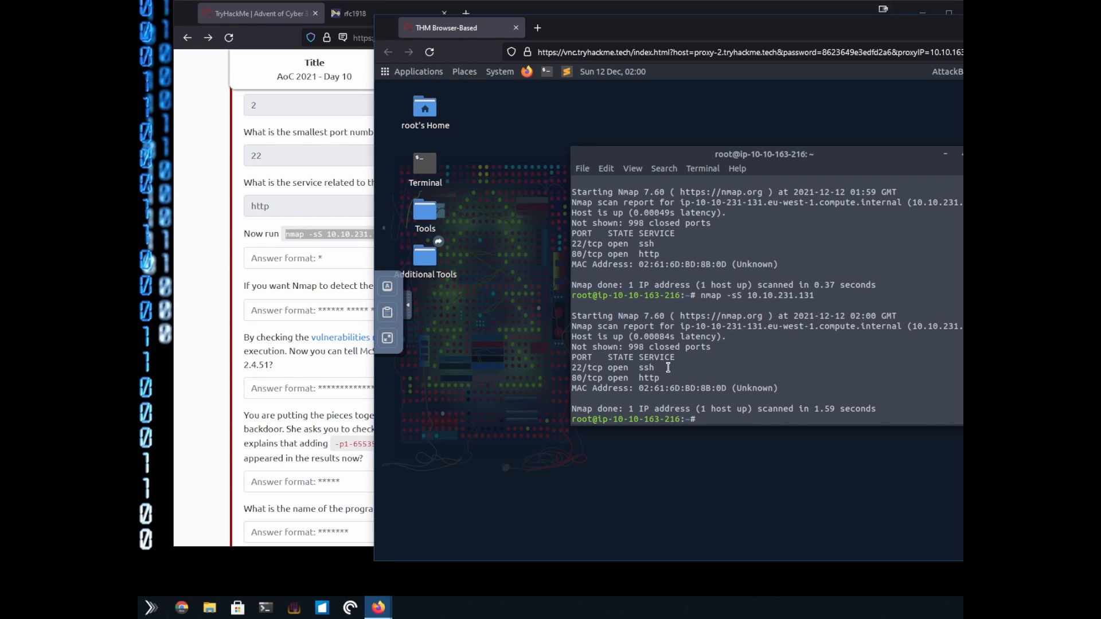
Step: Answer Y for same results, then mark the word version in the next question
left_click(333, 261)
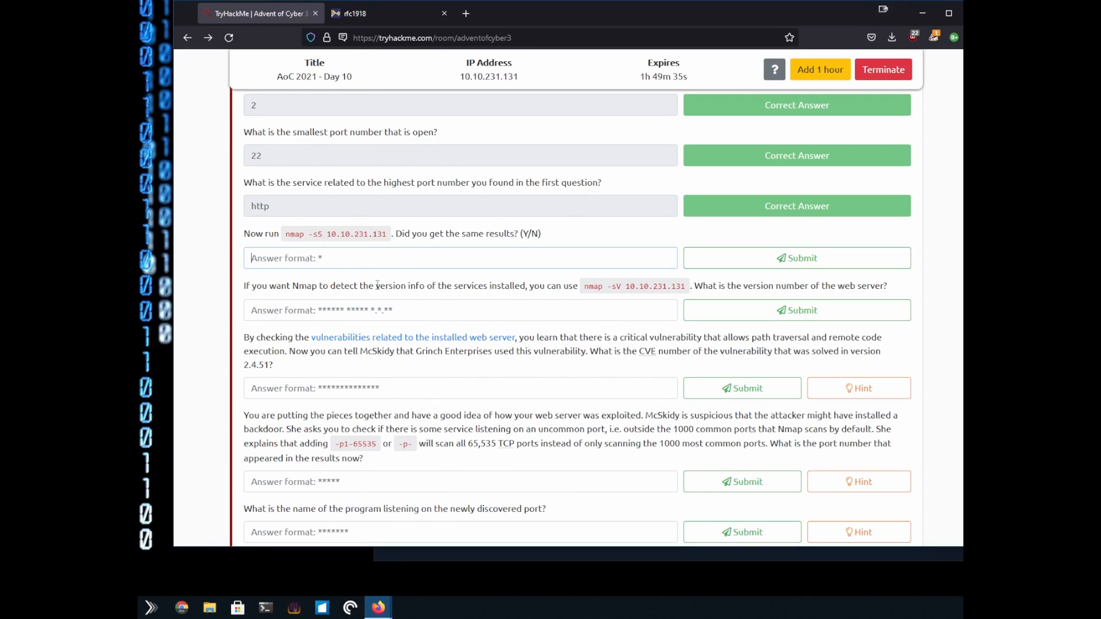
type("Y")
key("Return")
scroll(513, 203, "down", 1)
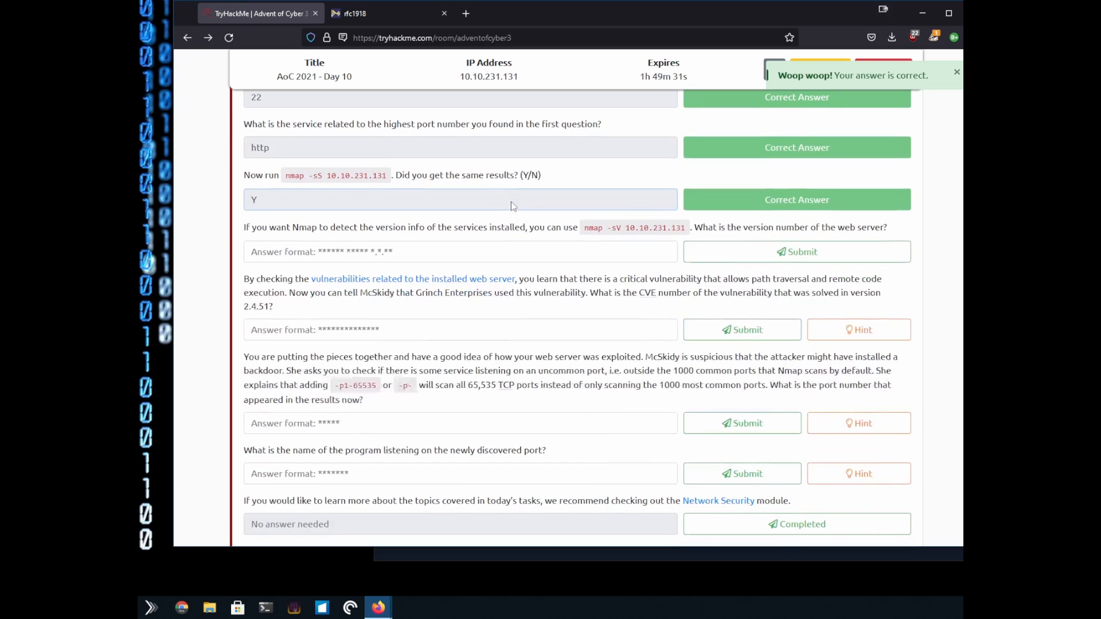
double_click(379, 225)
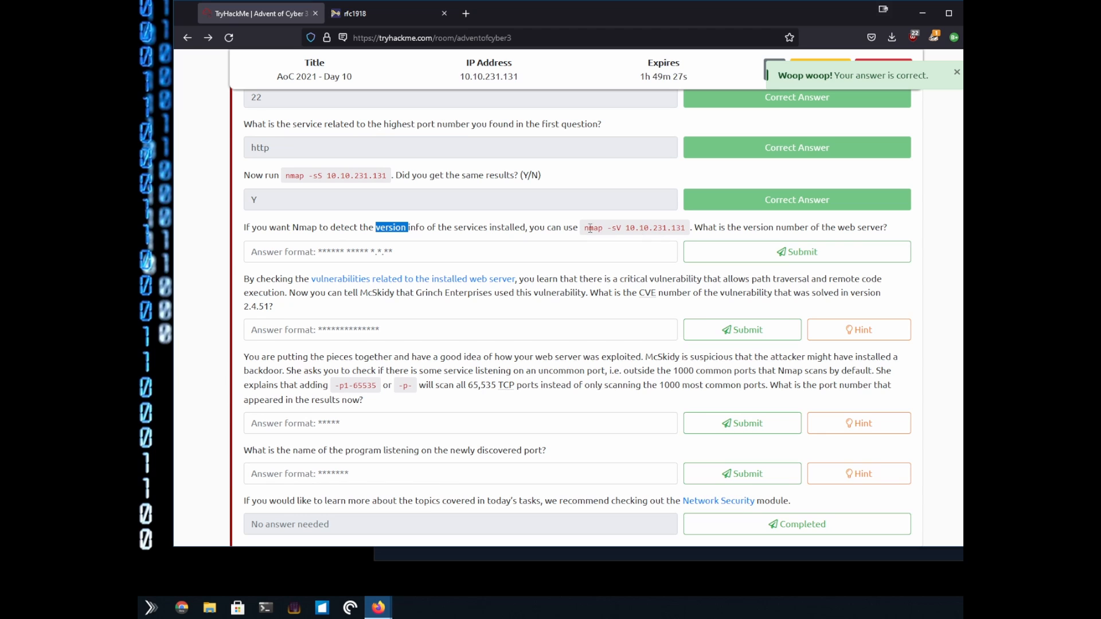
Step: Rerun the nmap scan of 10.10.231.131 with -sV instead of -sS to detect service versions
left_click(1004, 322)
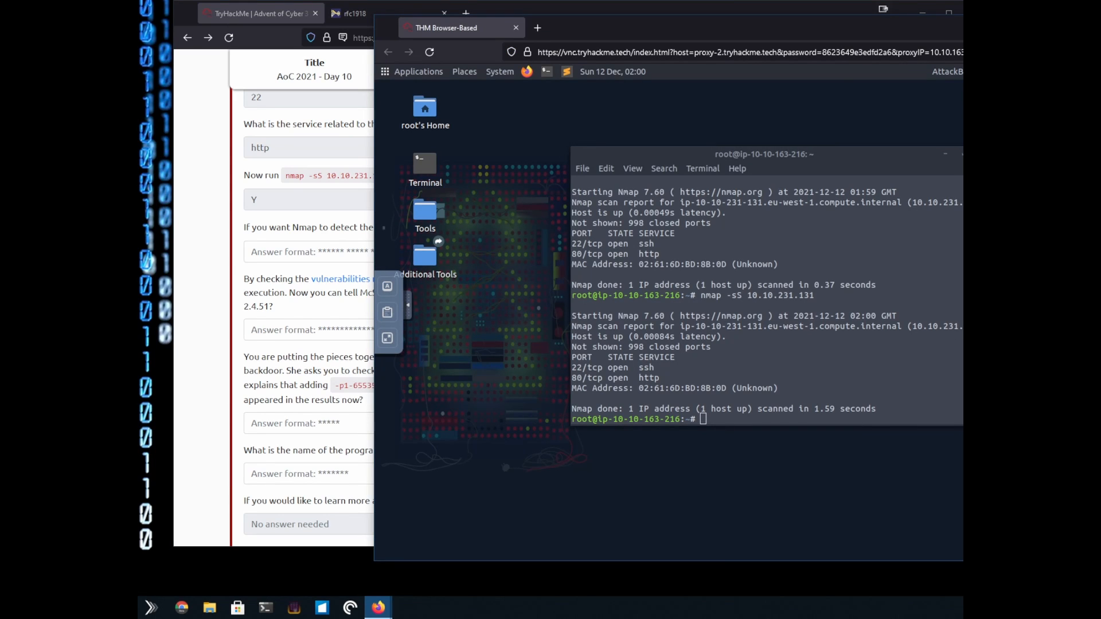
key("Up")
key("Left")
key("Left")
key("Left")
key("Left")
key("Left")
key("Left")
key("Left")
key("Left")
key("Left")
key("Left")
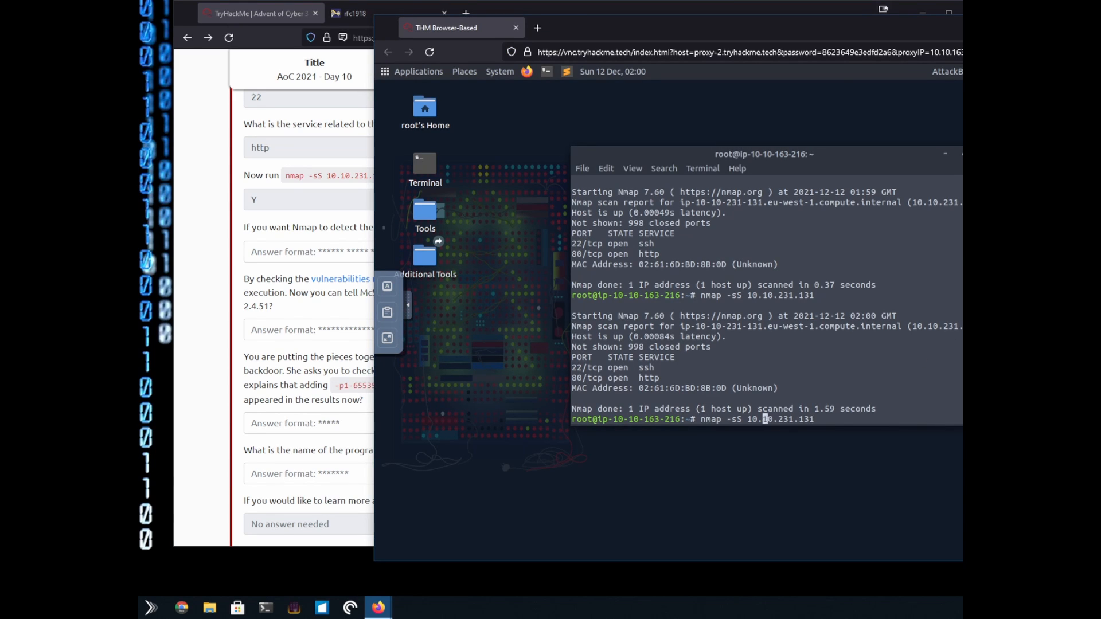
key("Left")
key("Left")
key("Left")
key("Left")
key("BackSpace")
type("V")
key("Return")
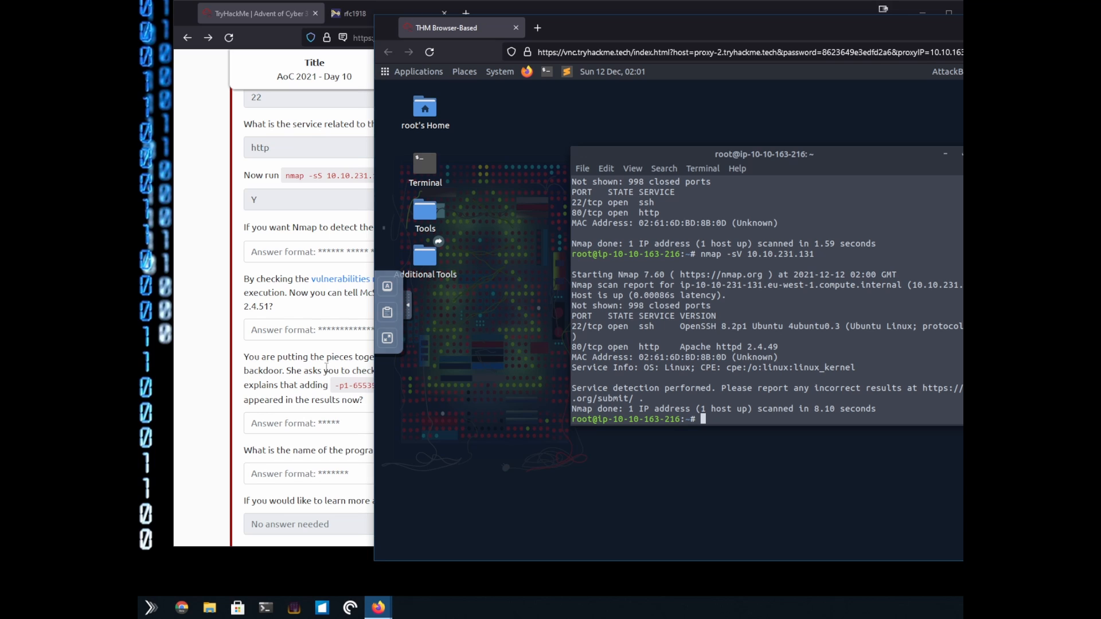
left_click(287, 269)
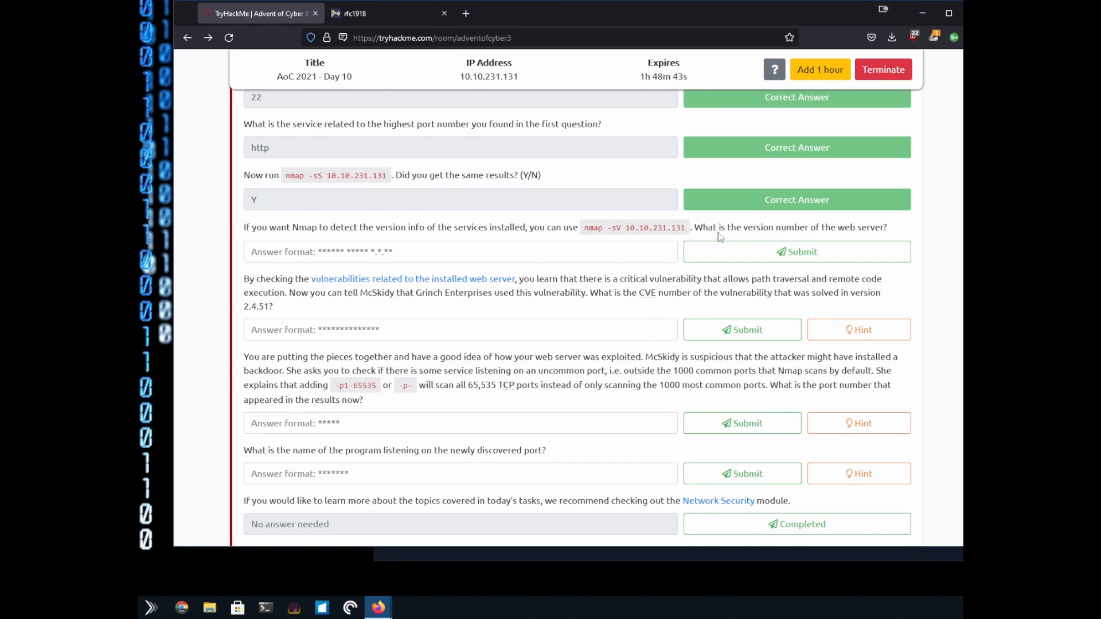
Step: Copy 'Apache httpd 2.4.49' from the -sV scan output in the terminal
left_click_drag(825, 228, 888, 230)
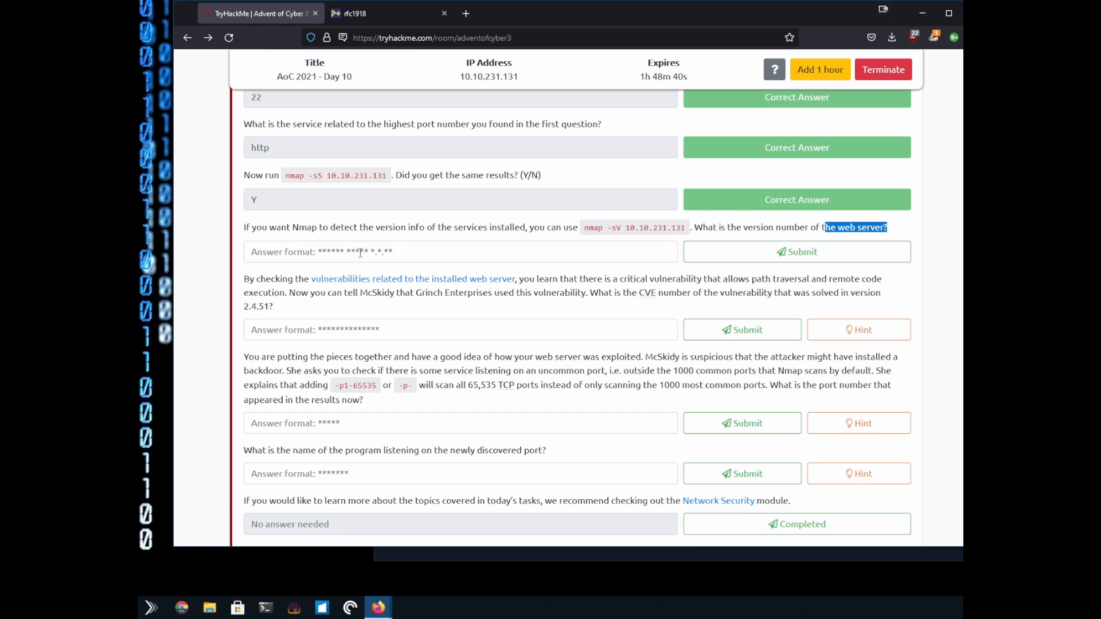
key("alt+Tab")
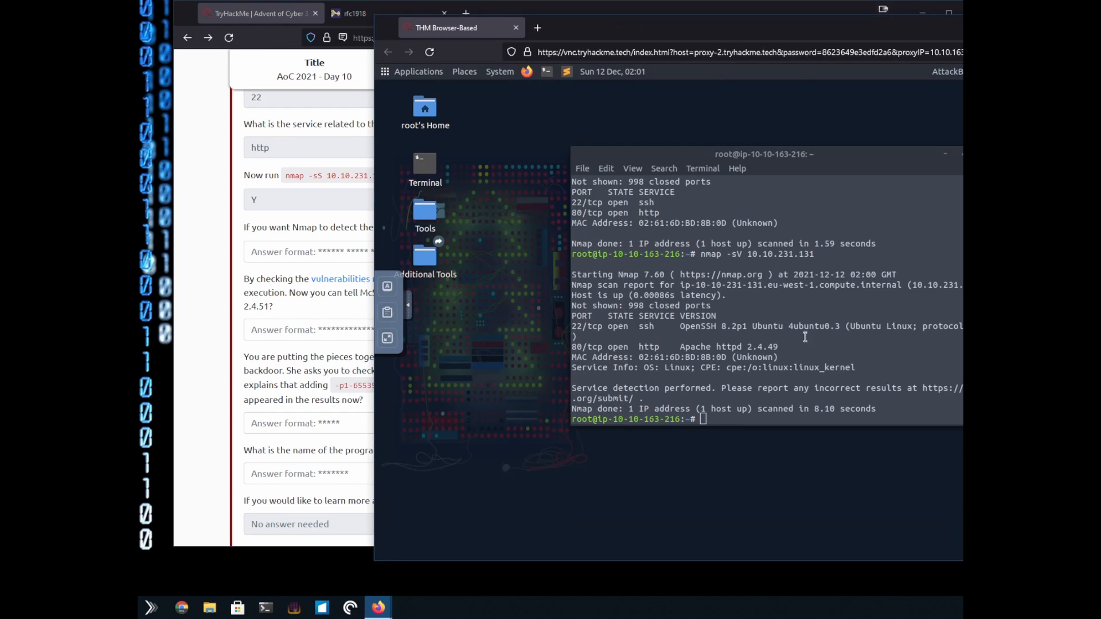
left_click_drag(683, 348, 775, 348)
left_click(681, 348)
left_click_drag(682, 349, 780, 347)
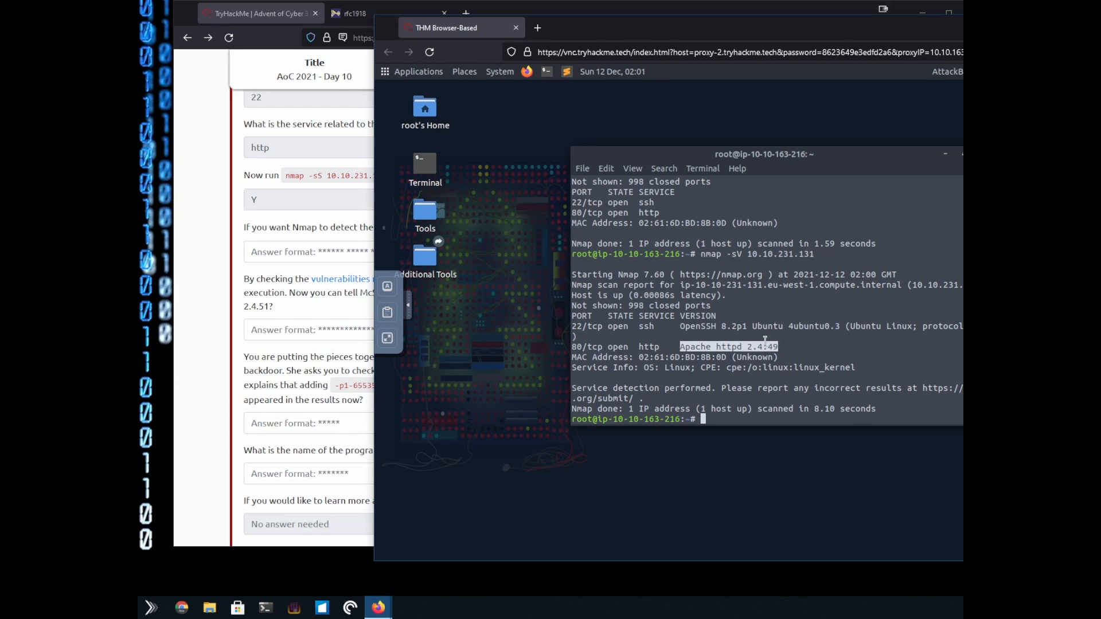
right_click(765, 341)
left_click(775, 405)
Step: Paste and submit Apache httpd 2.4.49 as the web-server version answer
left_click(353, 255)
key("ctrl+v")
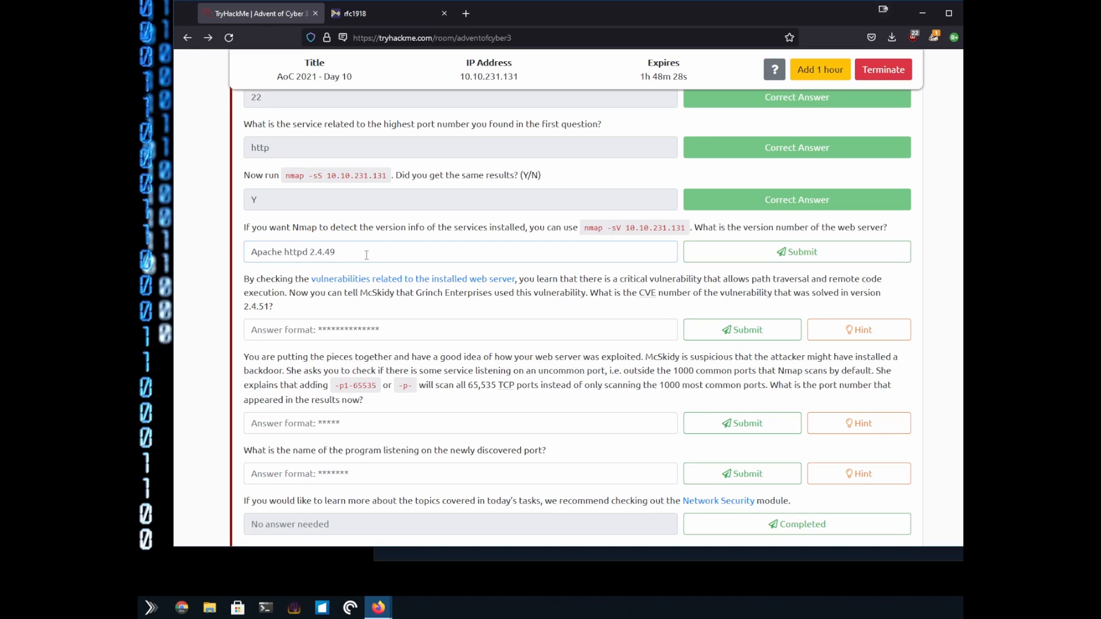
key("Return")
scroll(374, 286, "down", 1)
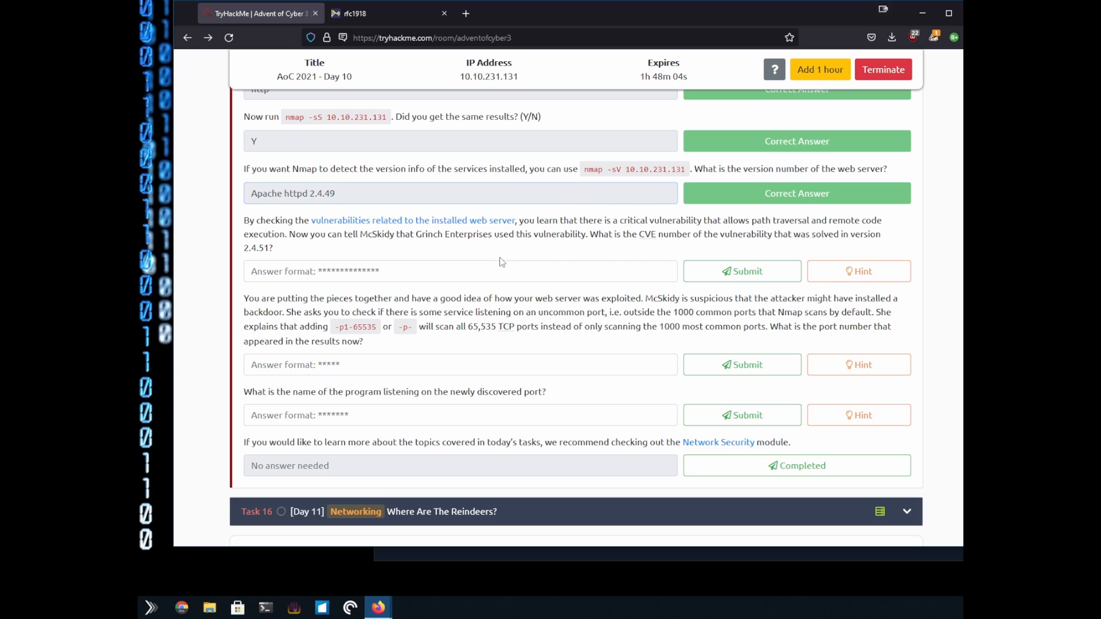
Step: Open the Apache 2.4 vulnerabilities list in a new tab and locate the critical 2.4.51 path traversal CVE-2021-42013
right_click(468, 222)
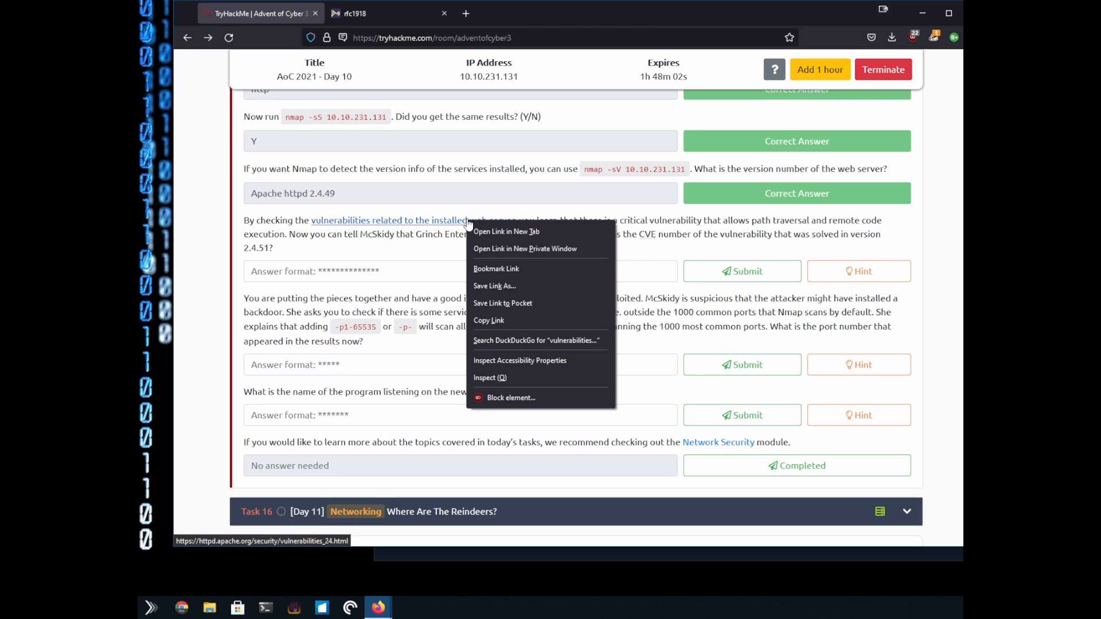
left_click(536, 233)
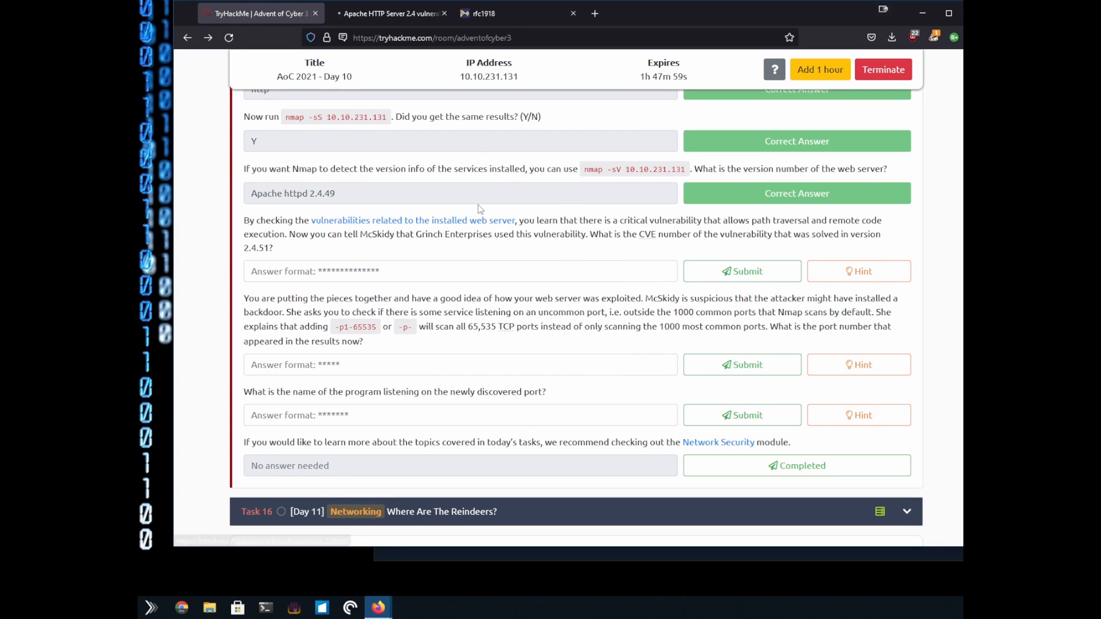
left_click(379, 15)
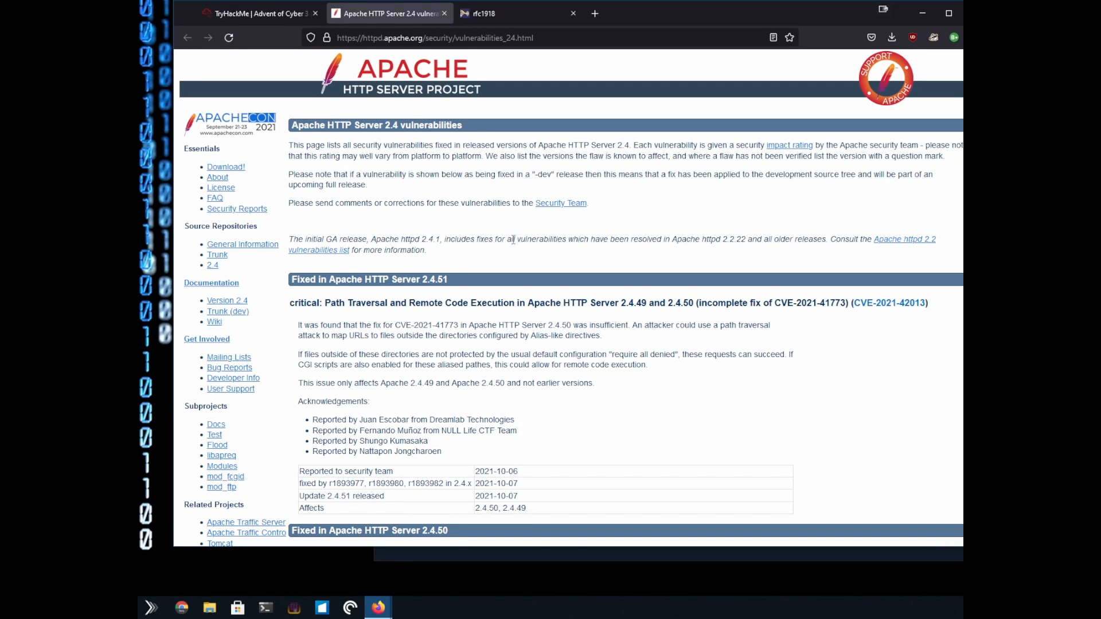
scroll(514, 239, "down", 1)
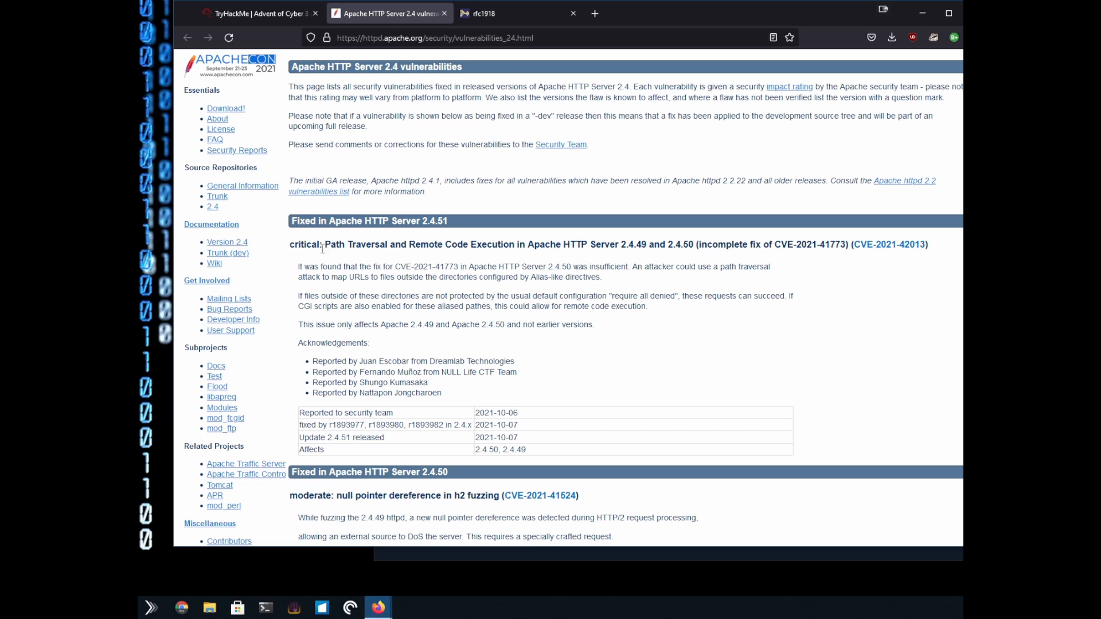
left_click_drag(289, 245, 648, 245)
key("alt+Tab")
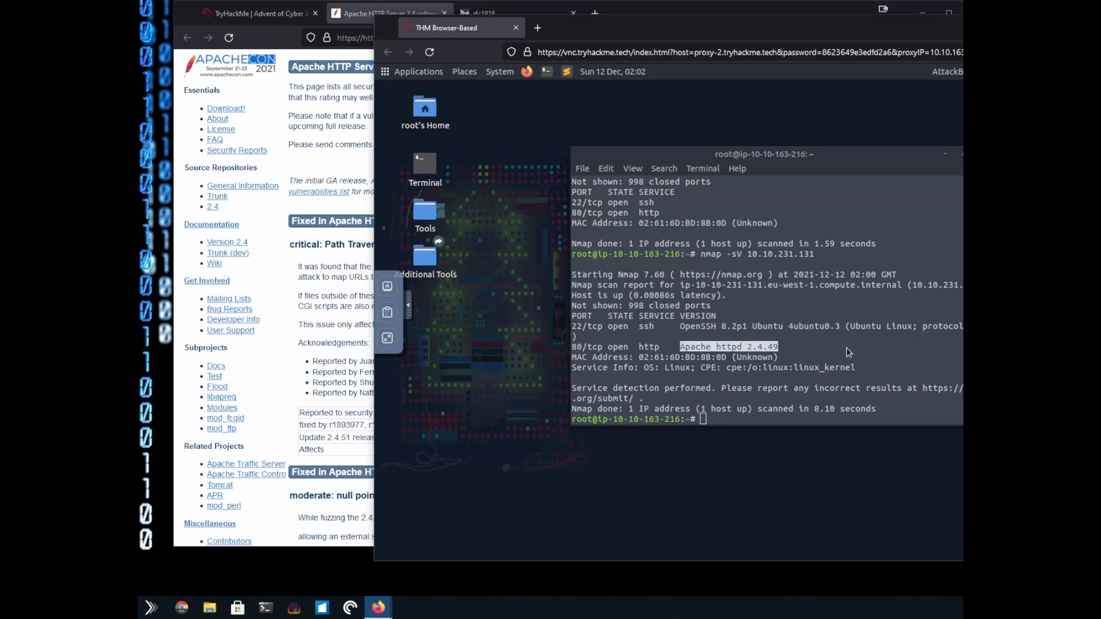
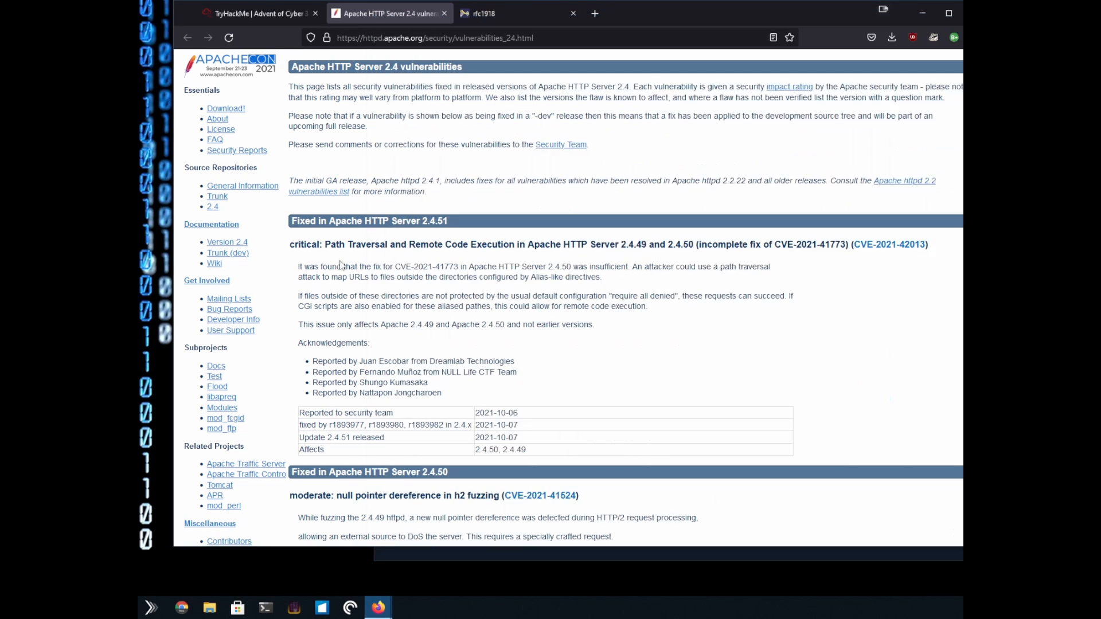
Step: Review the critical 2.4.51 entry's affected version and incomplete-fix note against the room questions
left_click_drag(666, 244, 693, 245)
left_click_drag(697, 245, 846, 246)
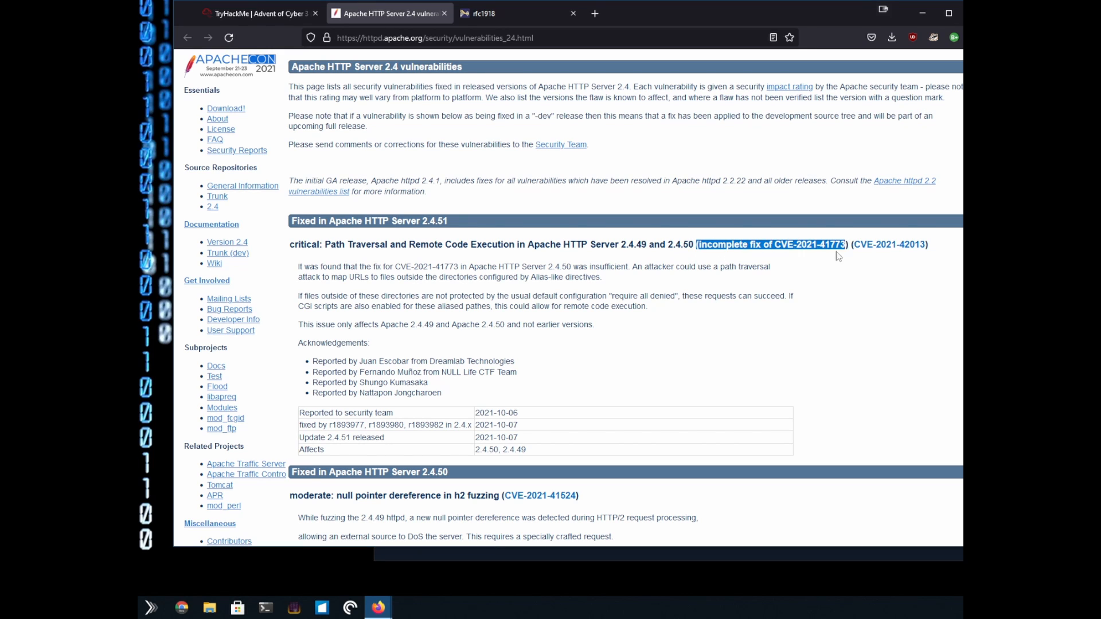
left_click(833, 280)
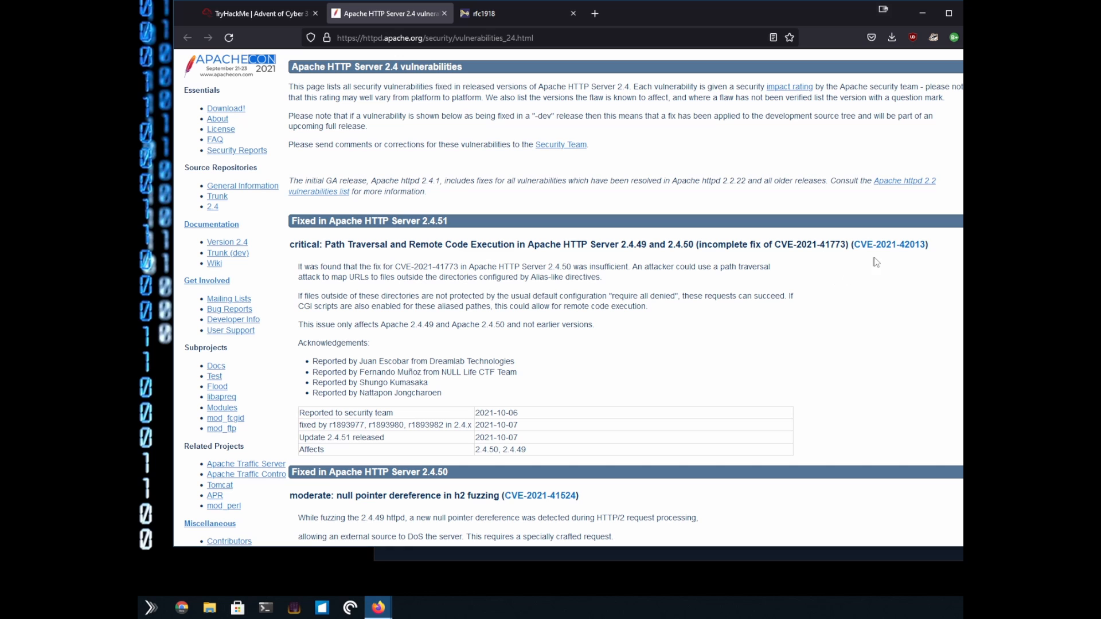
scroll(820, 265, "down", 2)
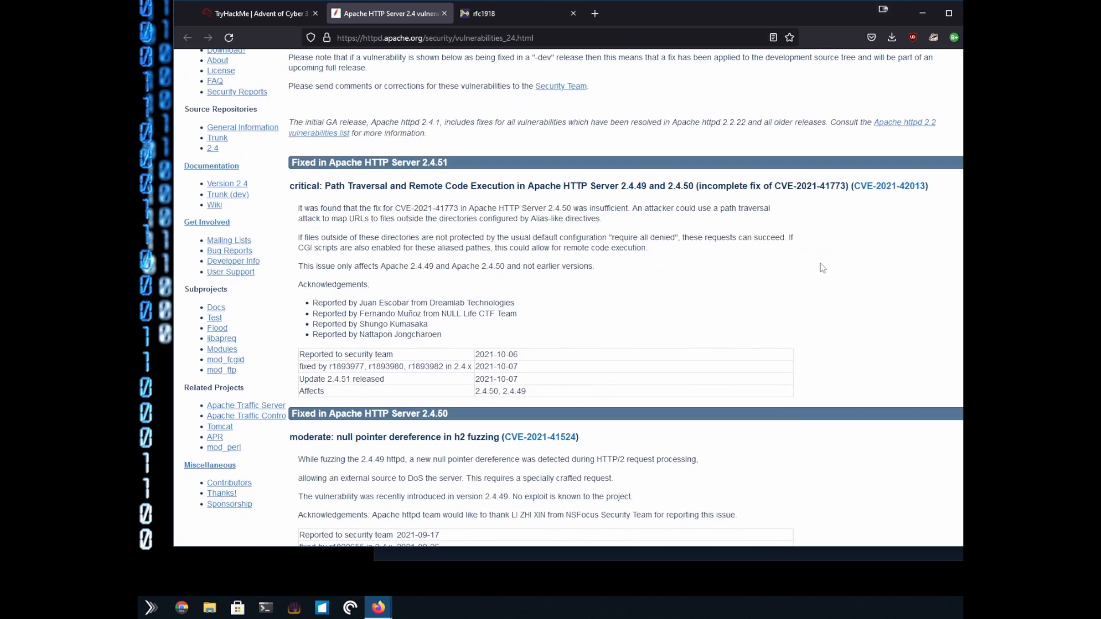
left_click(261, 13)
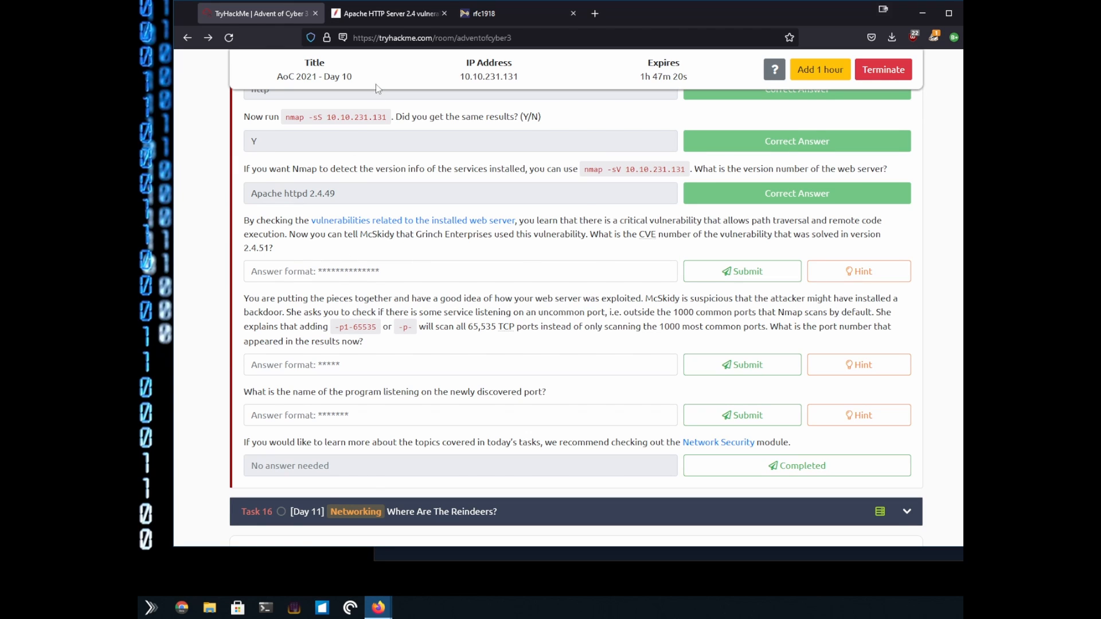
left_click(380, 17)
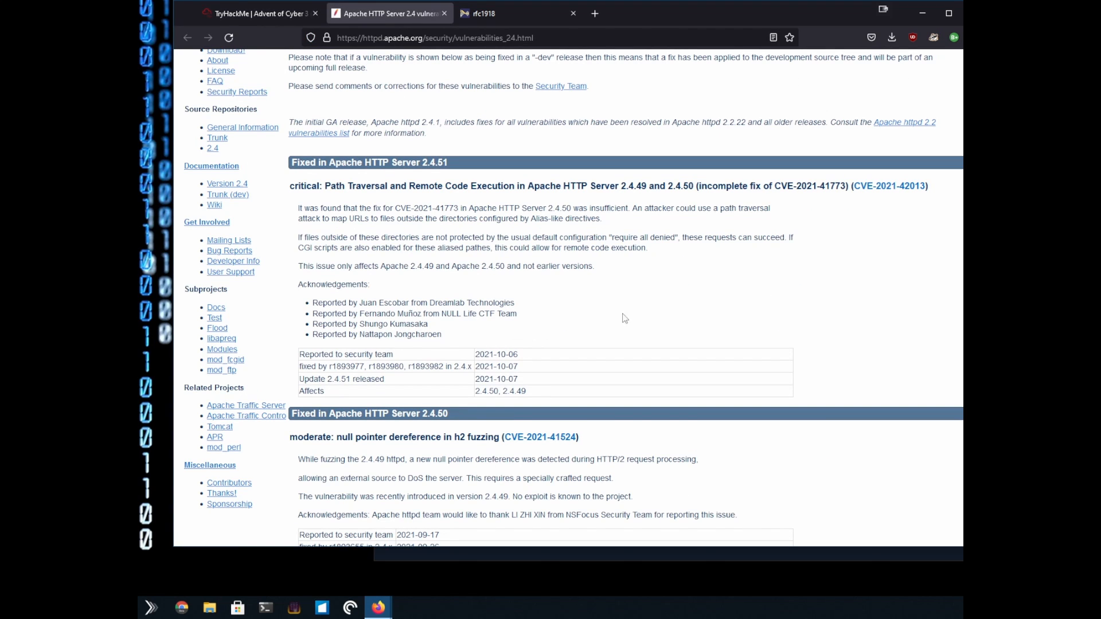
scroll(820, 232, "down", 4)
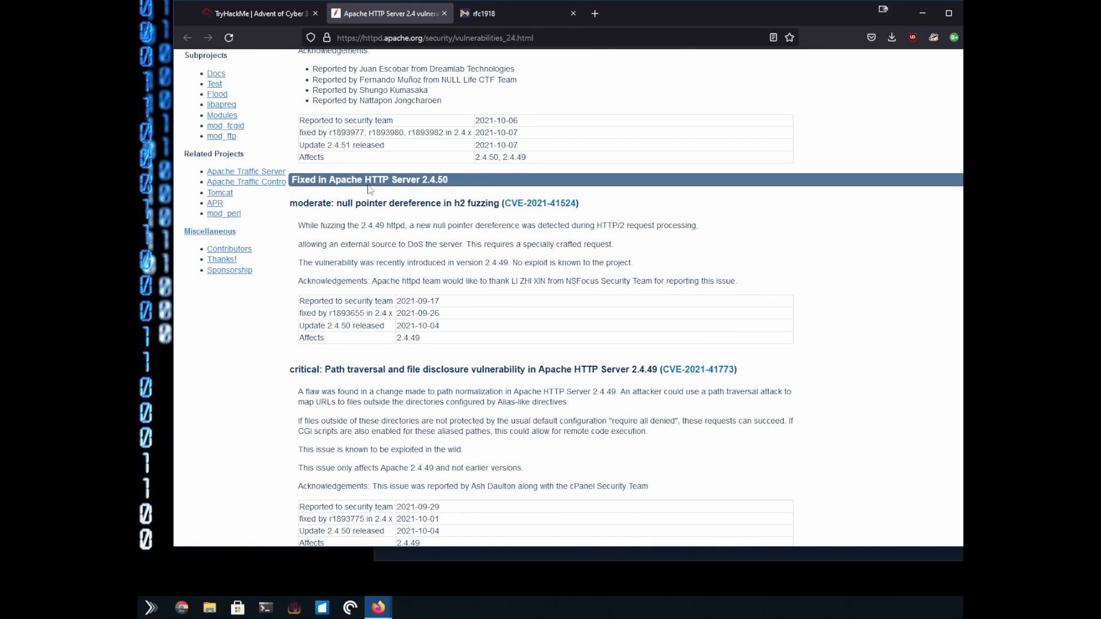
scroll(735, 285, "down", 4)
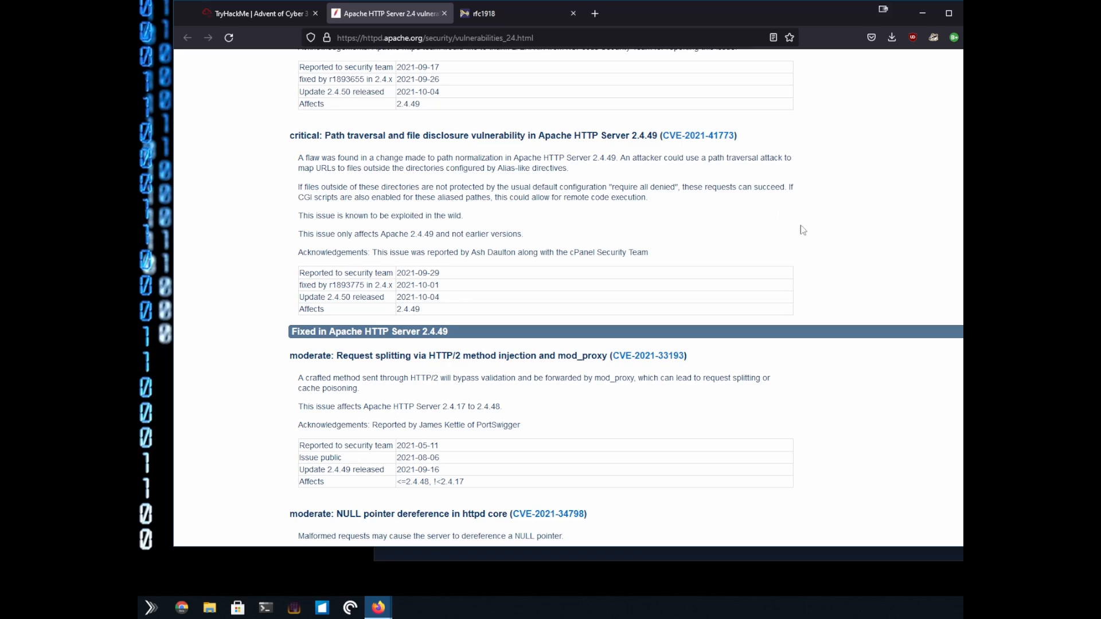
scroll(814, 241, "down", 3)
scroll(816, 244, "down", 9)
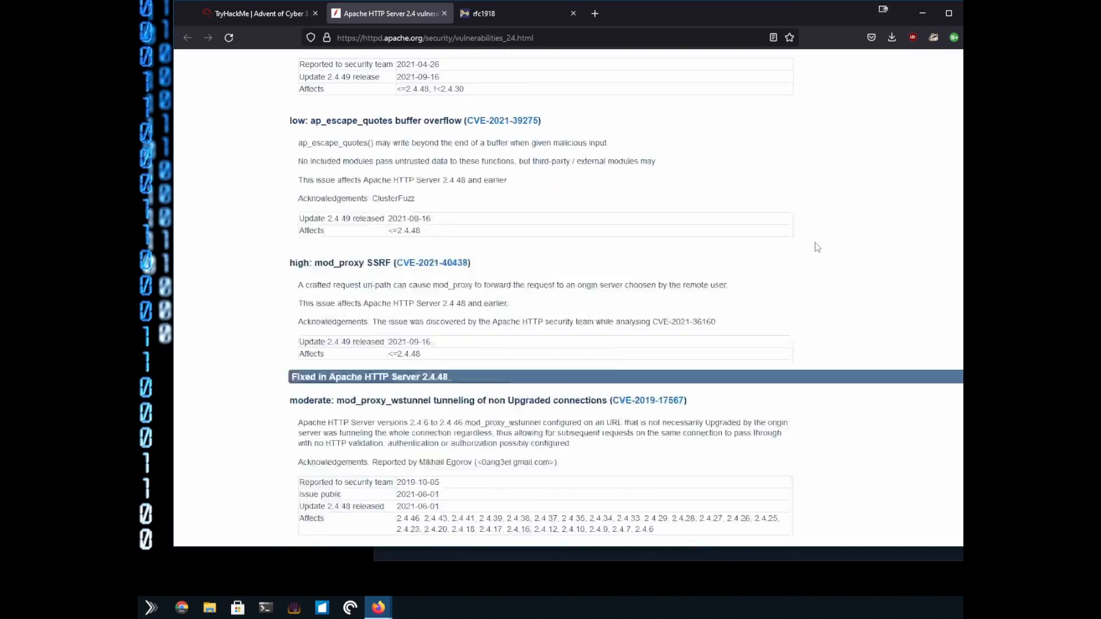
scroll(817, 247, "down", 4)
scroll(828, 253, "up", 15)
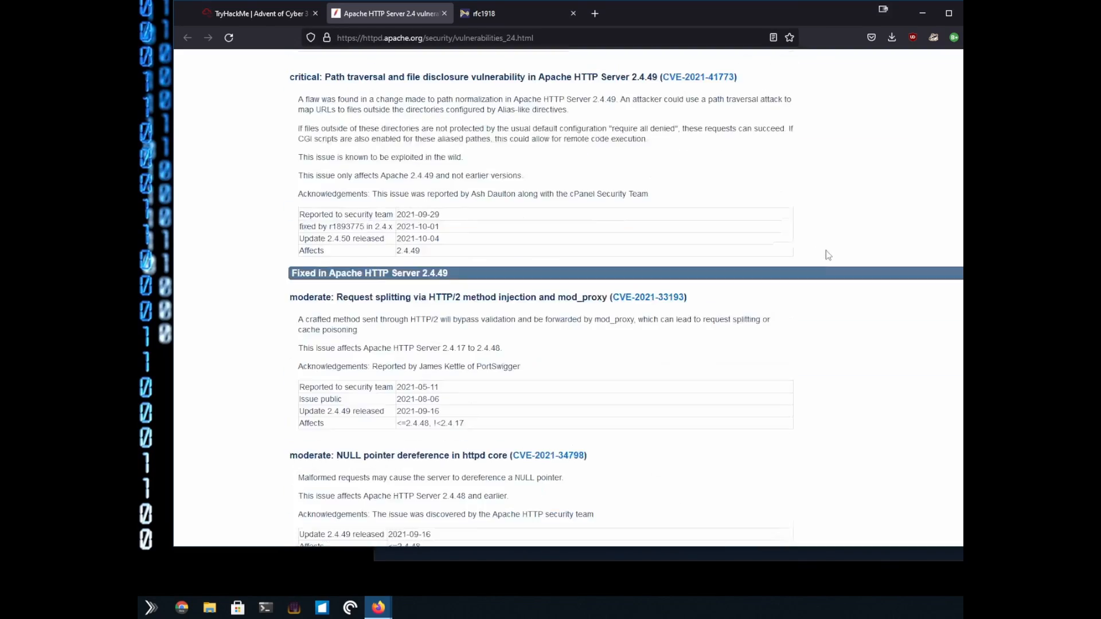
scroll(829, 259, "up", 3)
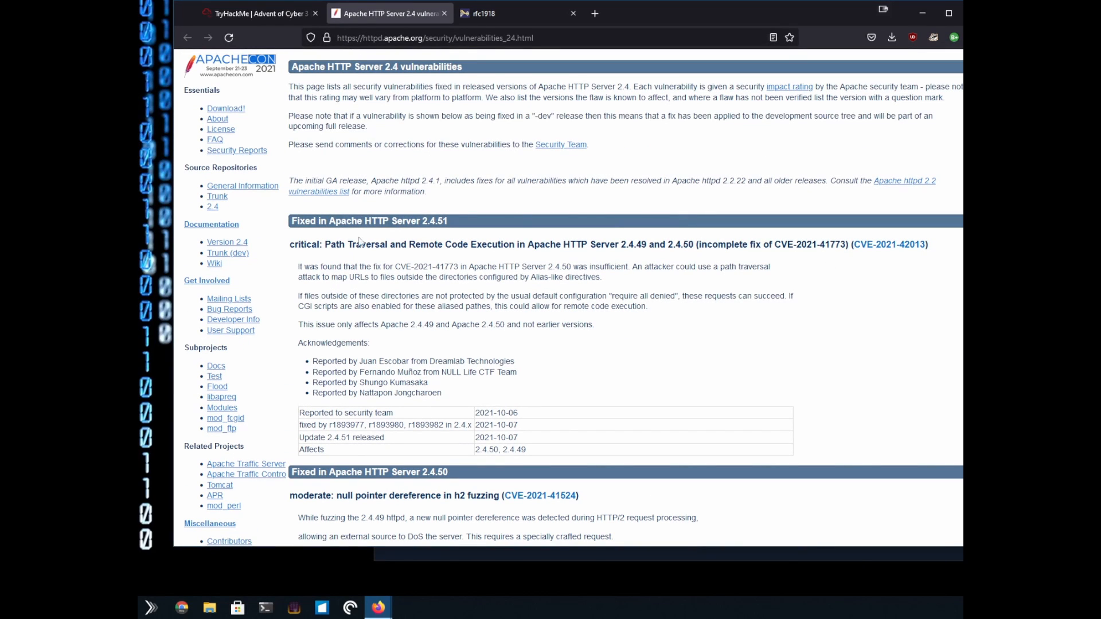
Step: Open the CVE-2021-42013 record, read its path-traversal description, and copy the CVE ID
left_click(900, 245)
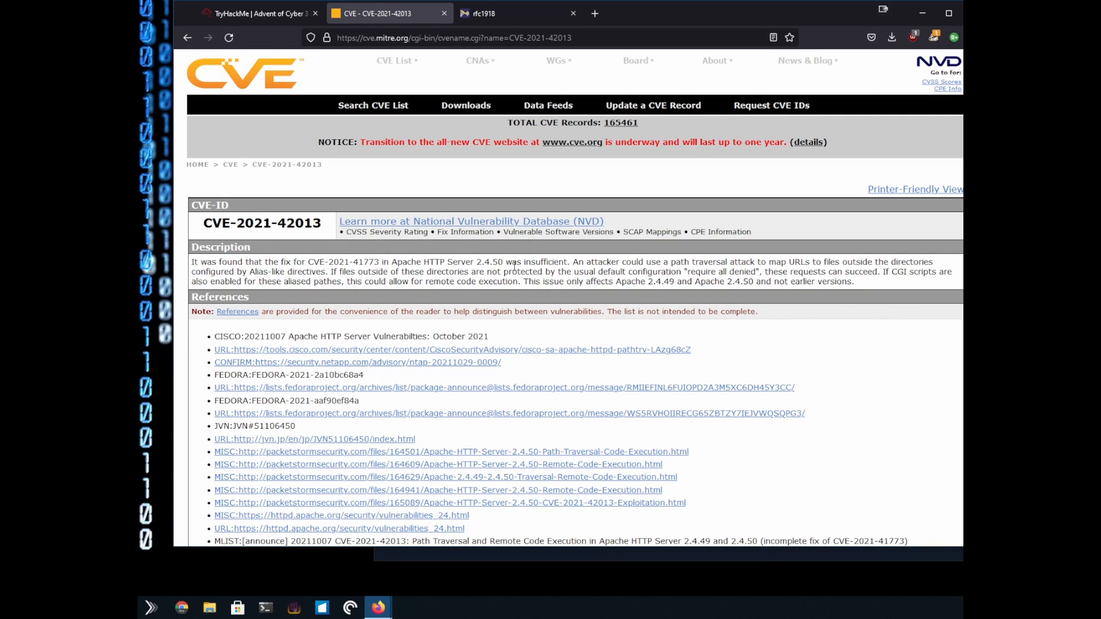
left_click_drag(192, 263, 374, 269)
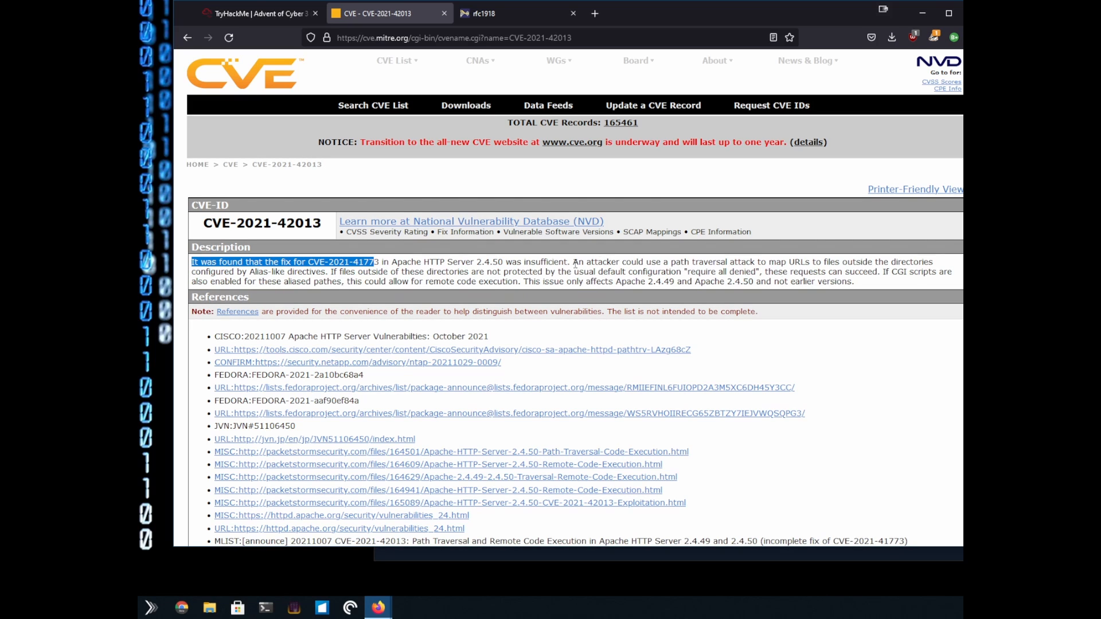
left_click_drag(333, 272, 883, 272)
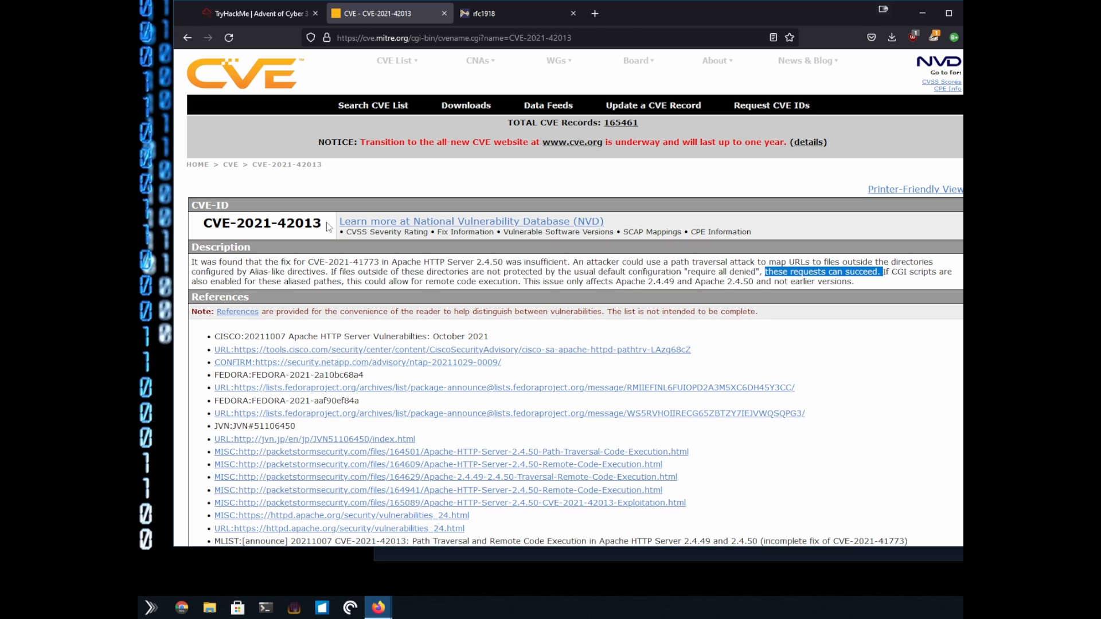
left_click_drag(327, 227, 198, 223)
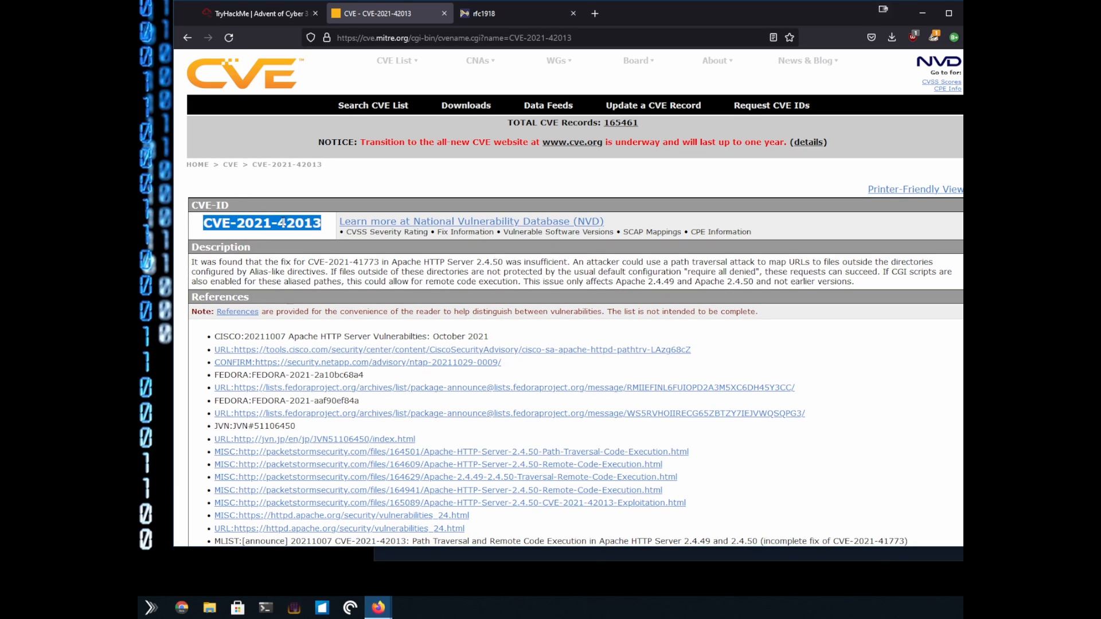
right_click(283, 224)
left_click(323, 236)
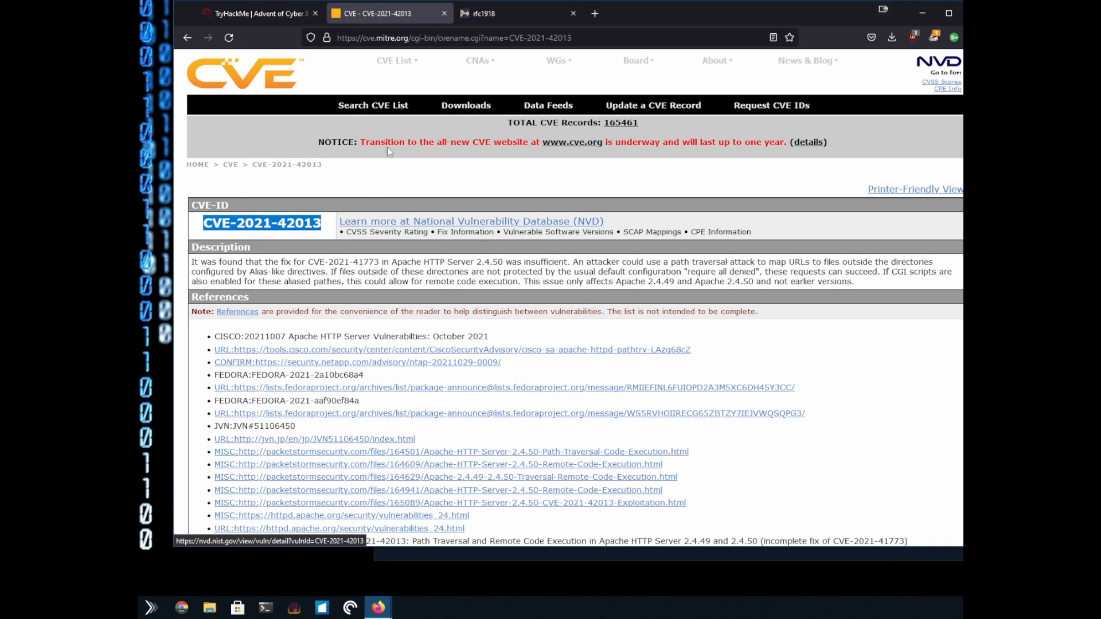
Step: Paste CVE-2021-42013 into the TryHackMe CVE answer field and submit it
left_click(254, 14)
left_click(393, 270)
key("ctrl+v")
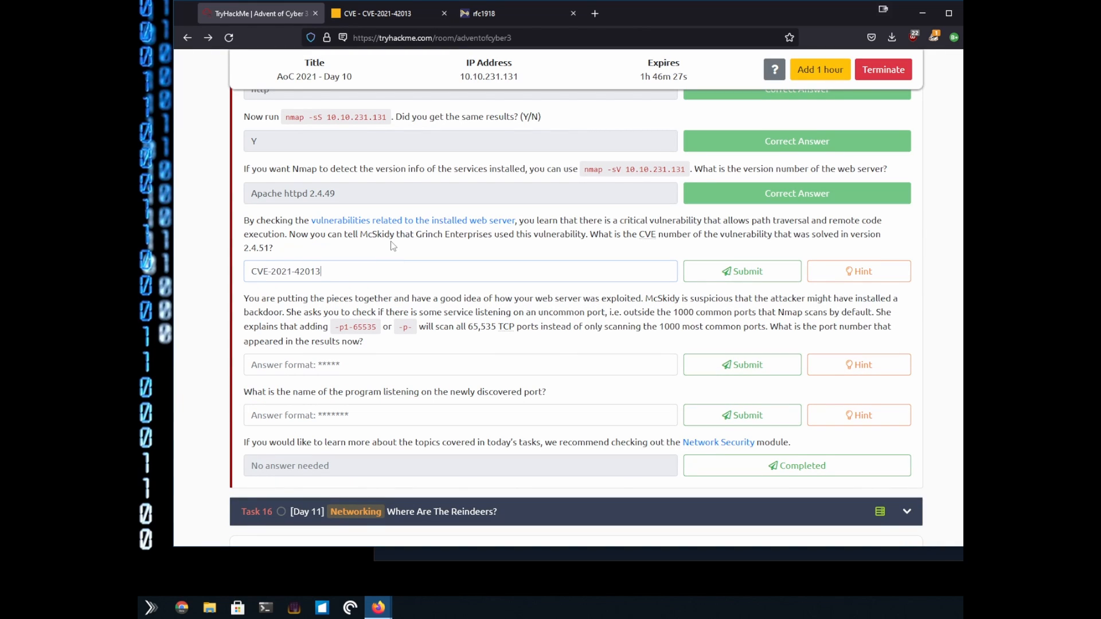
key("Return")
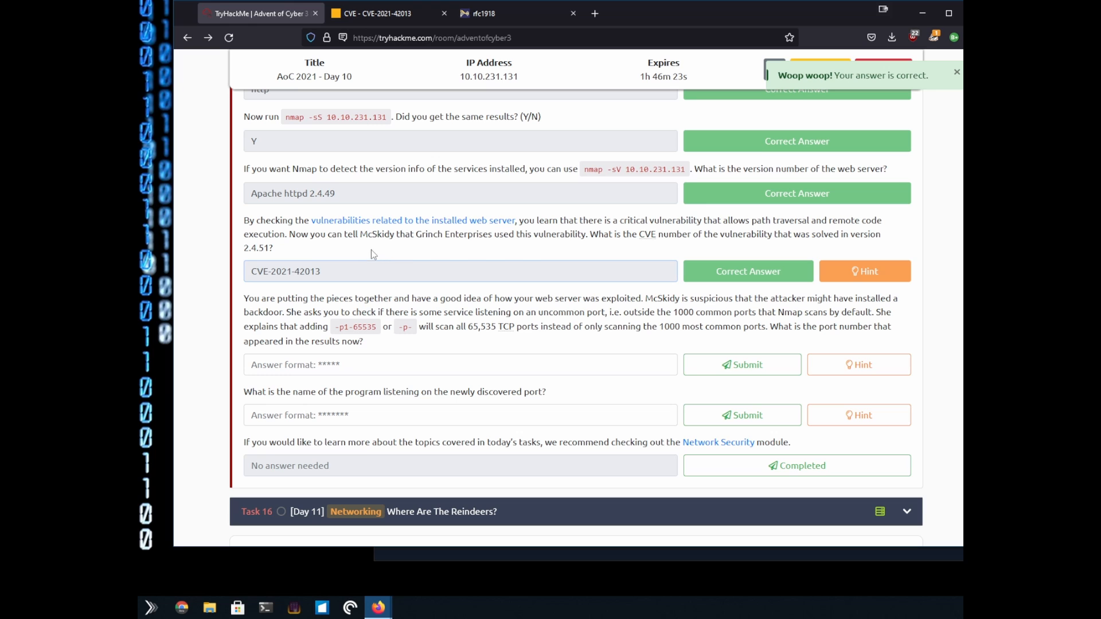
scroll(474, 270, "down", 2)
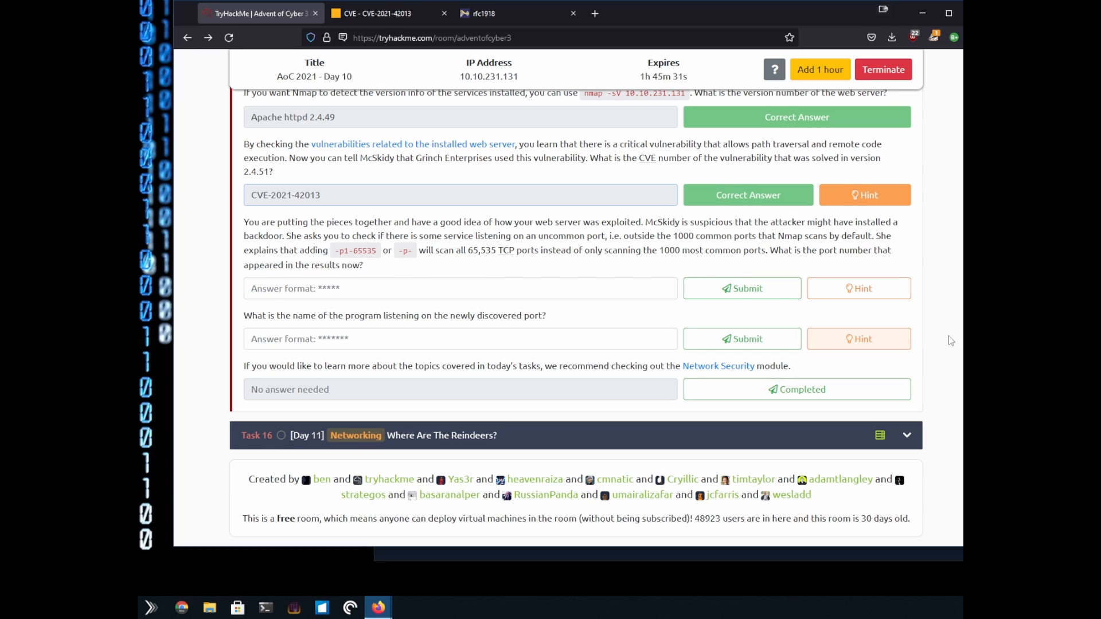
Step: Edit the recalled nmap command into nmap -sS 10.10.231.131 -p- and run it
left_click(998, 350)
left_click(839, 372)
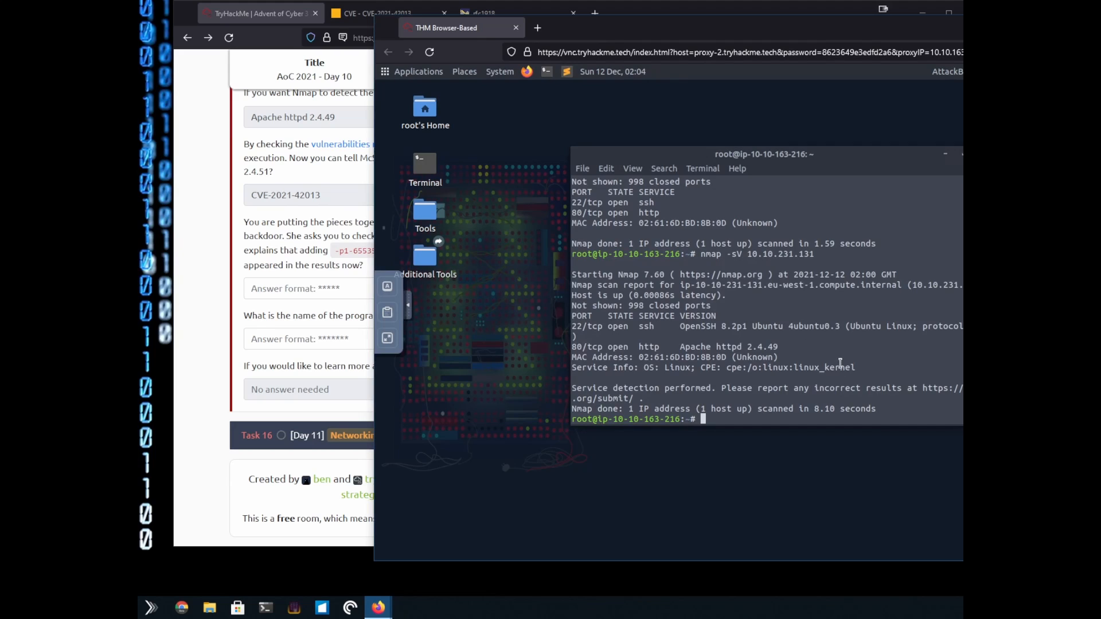
key("Up")
key("Up")
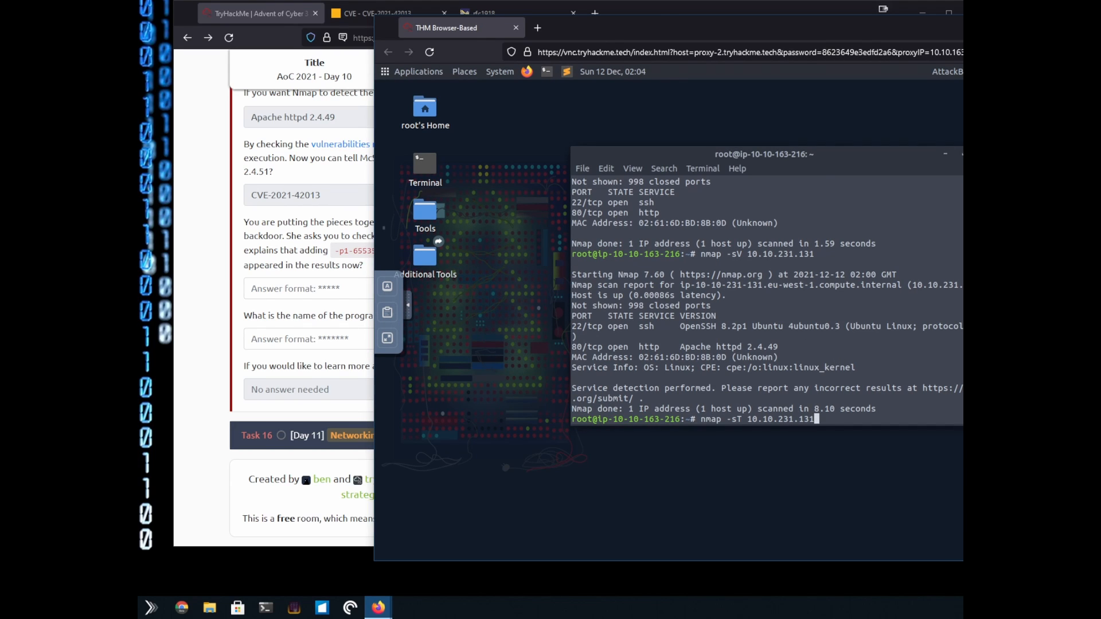
key("Down")
key("Down")
type("-p1")
key("BackSpace")
type("-")
key("BackSpace")
type("10")
type("01-")
type("655")
type("35")
key("BackSpace")
key("BackSpace")
key("BackSpace")
key("BackSpace")
key("BackSpace")
key("BackSpace")
key("BackSpace")
key("BackSpace")
key("BackSpace")
key("BackSpace")
type("-")
key("Return")
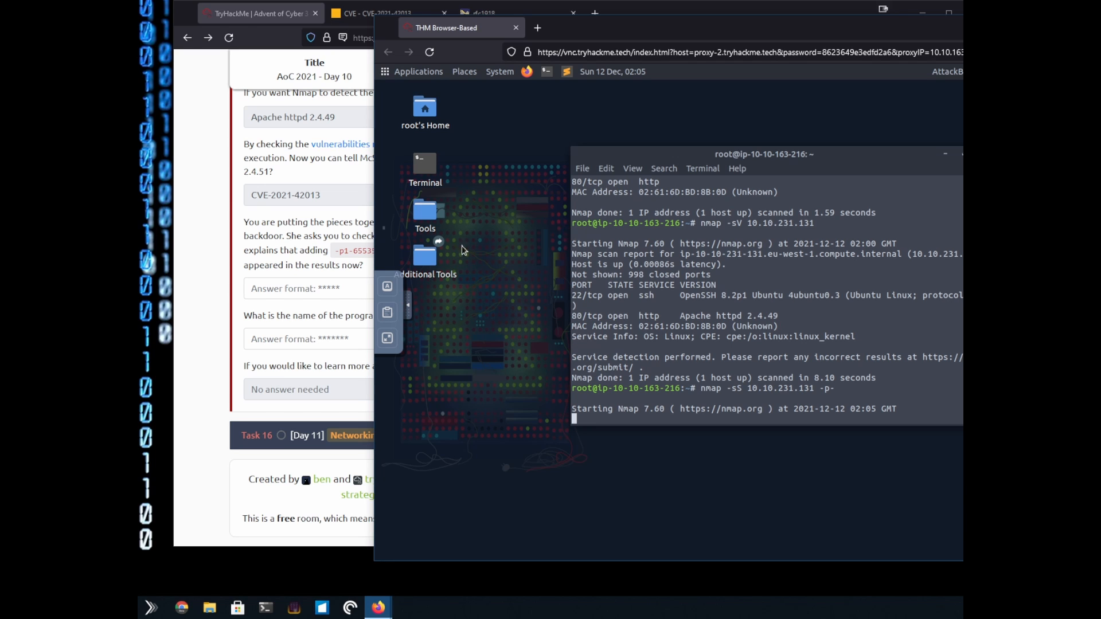
left_click(370, 325)
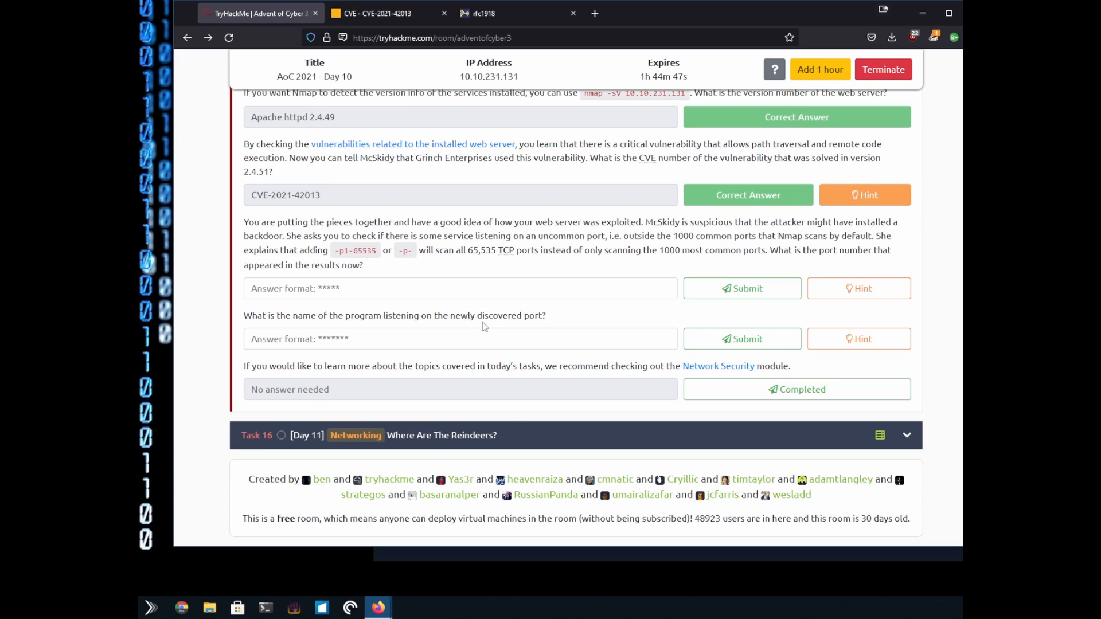
left_click_drag(539, 316, 332, 316)
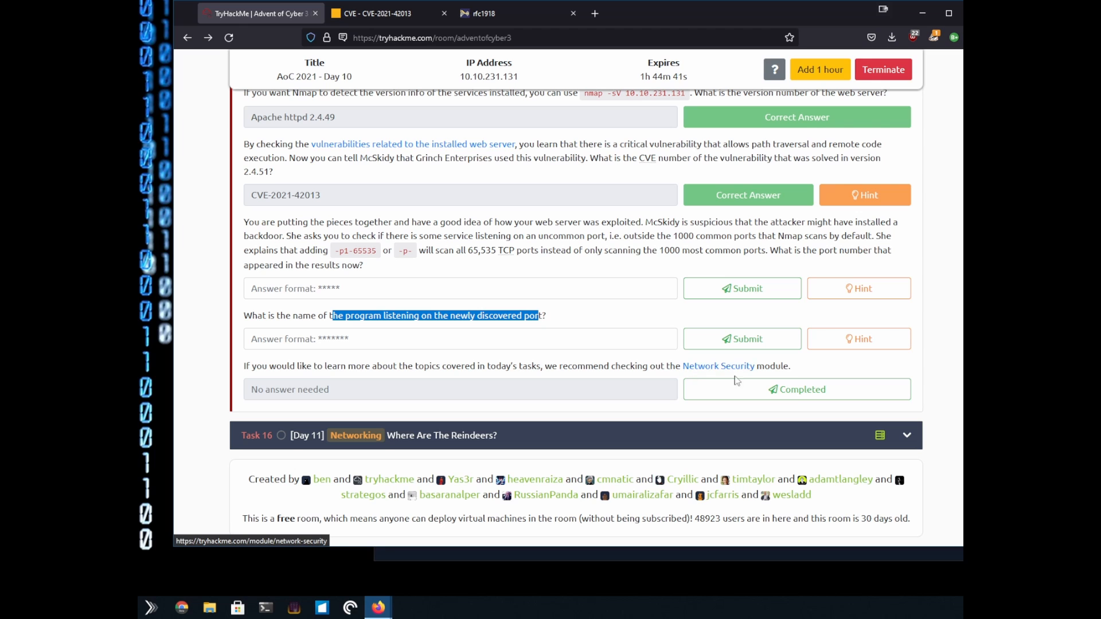
key("alt+Tab")
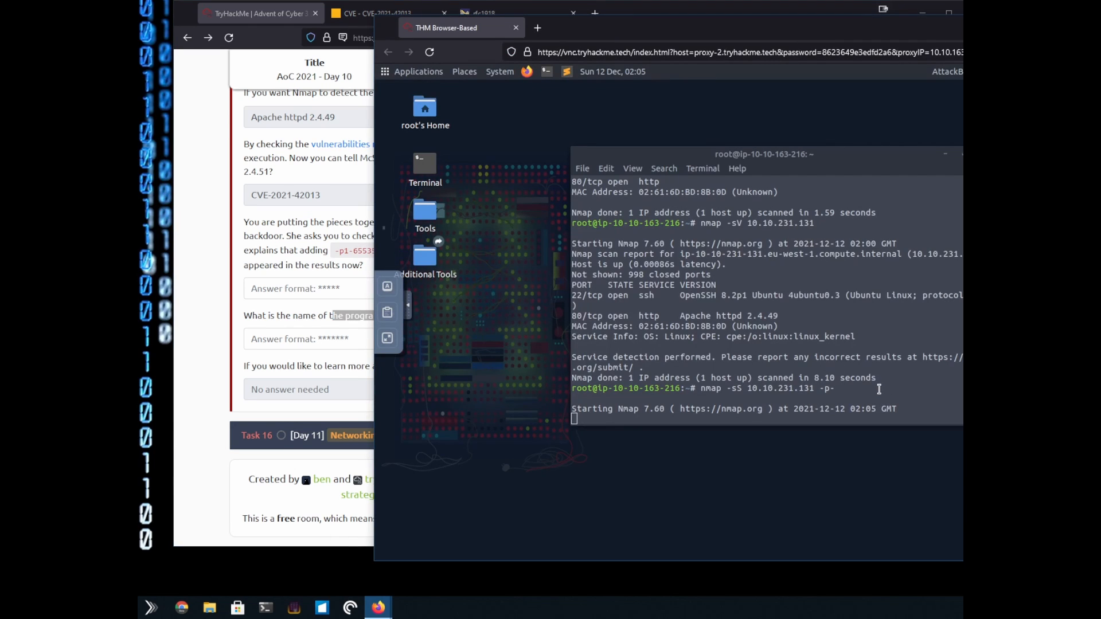